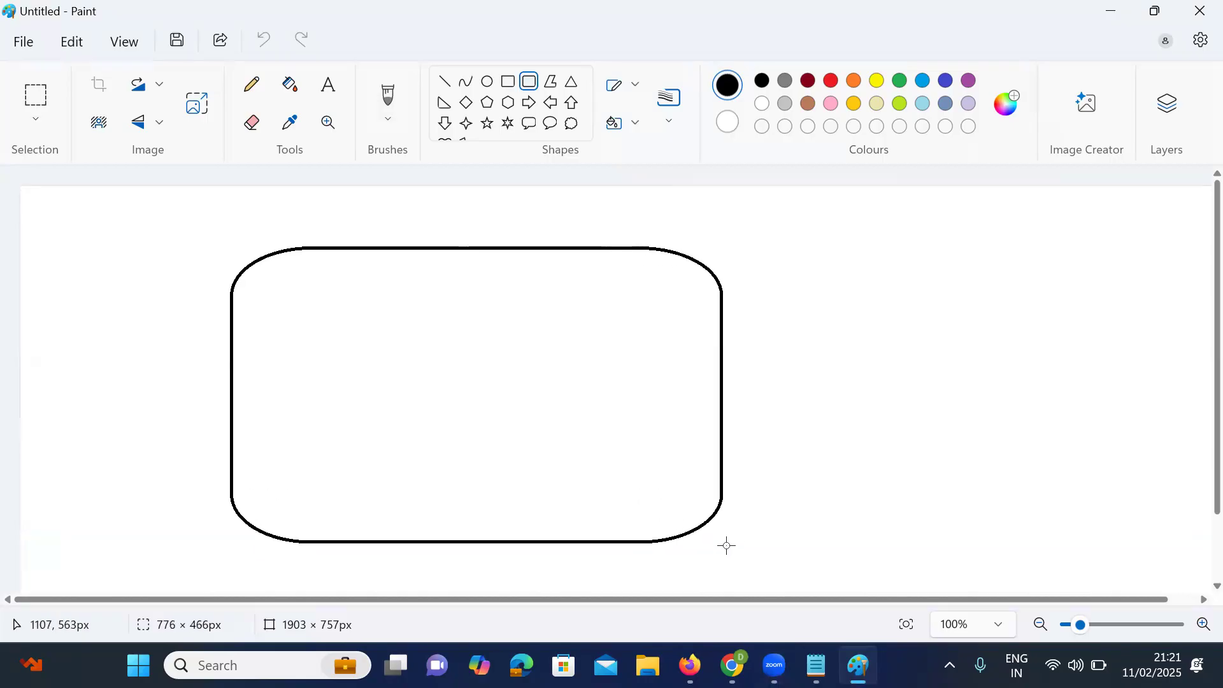
Add the text label "private subnet" inside the upper part of the rounded rectangle.
{"action": "left_click", "coordinate": [331, 101]}
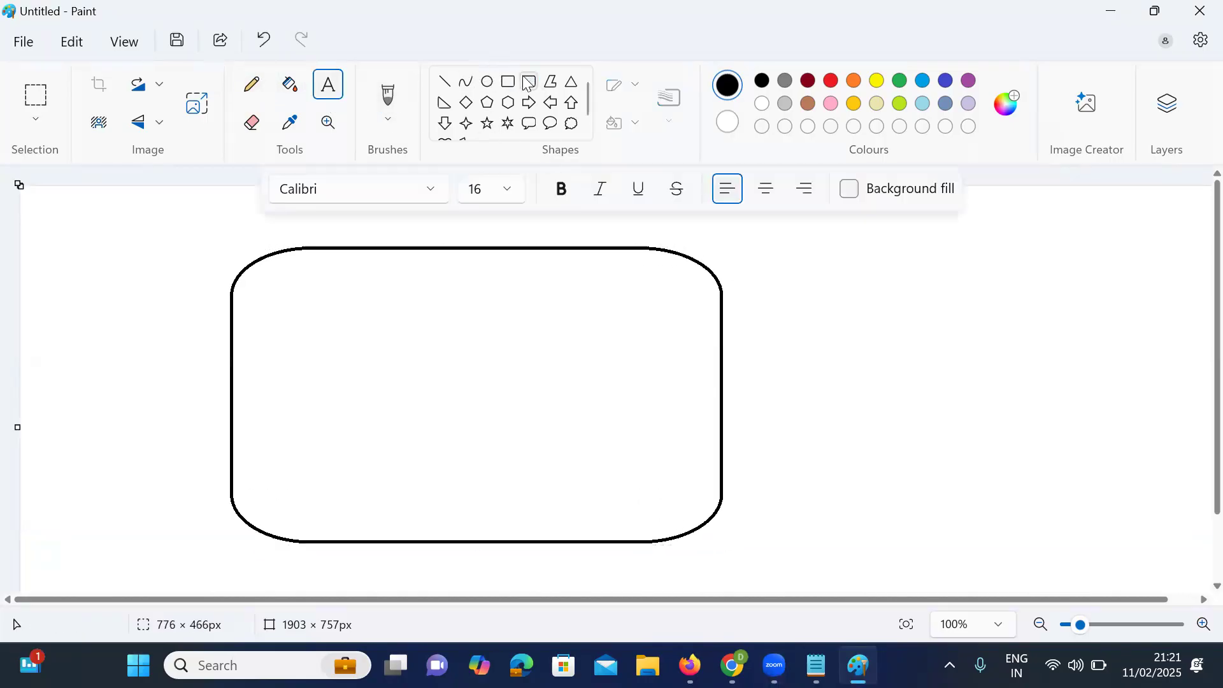
{"action": "left_click", "coordinate": [319, 293]}
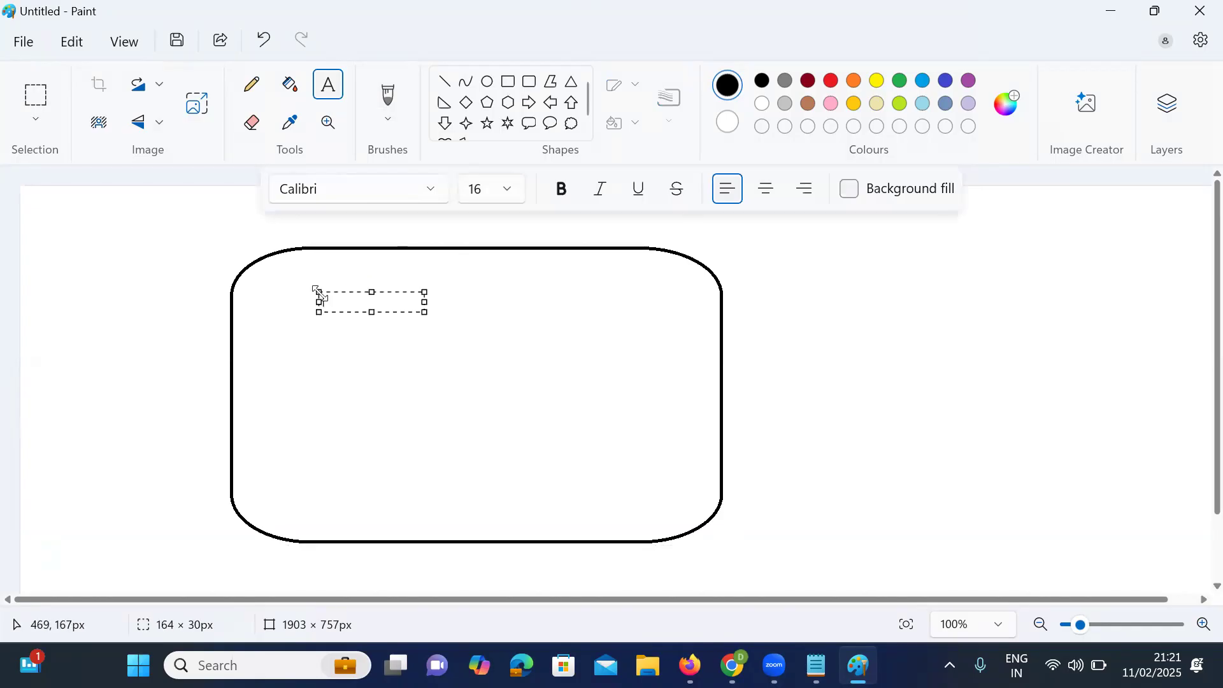
{"action": "type", "text": "private subnet"}
{"action": "left_click", "coordinate": [503, 349]}
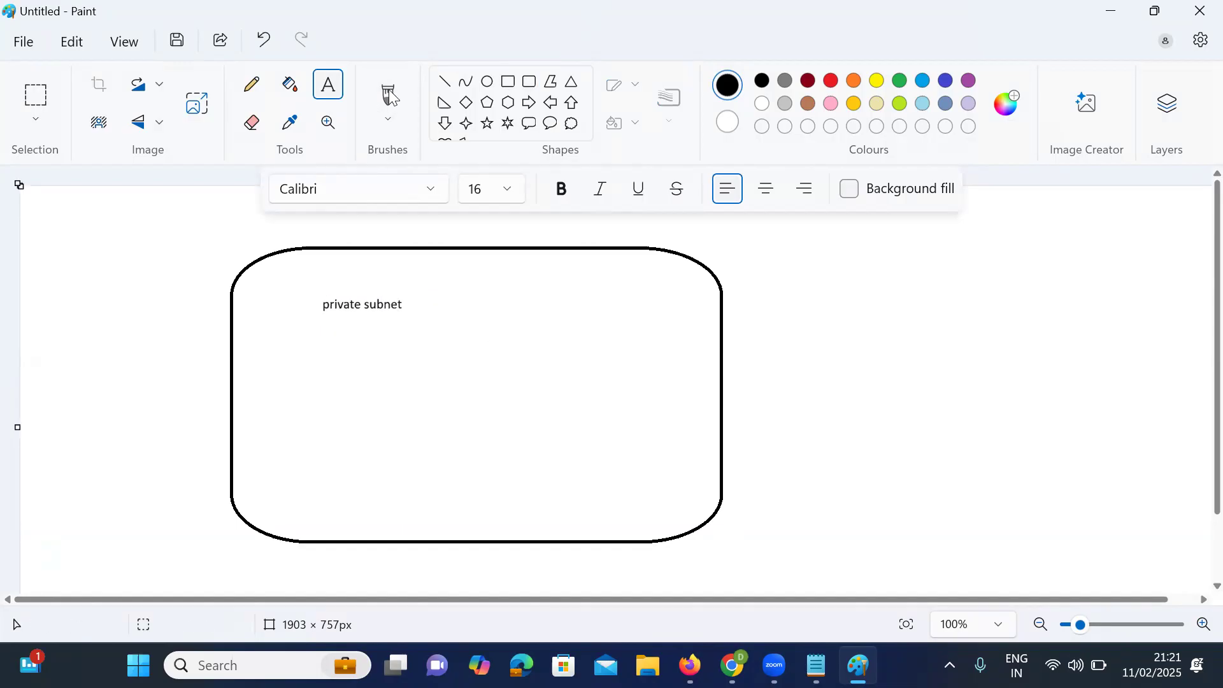
Draw a rectangle about 151 × 179 px below the label and a thought cloud about 237 × 164 px outside the rounded rectangle.
{"action": "left_click", "coordinate": [508, 81]}
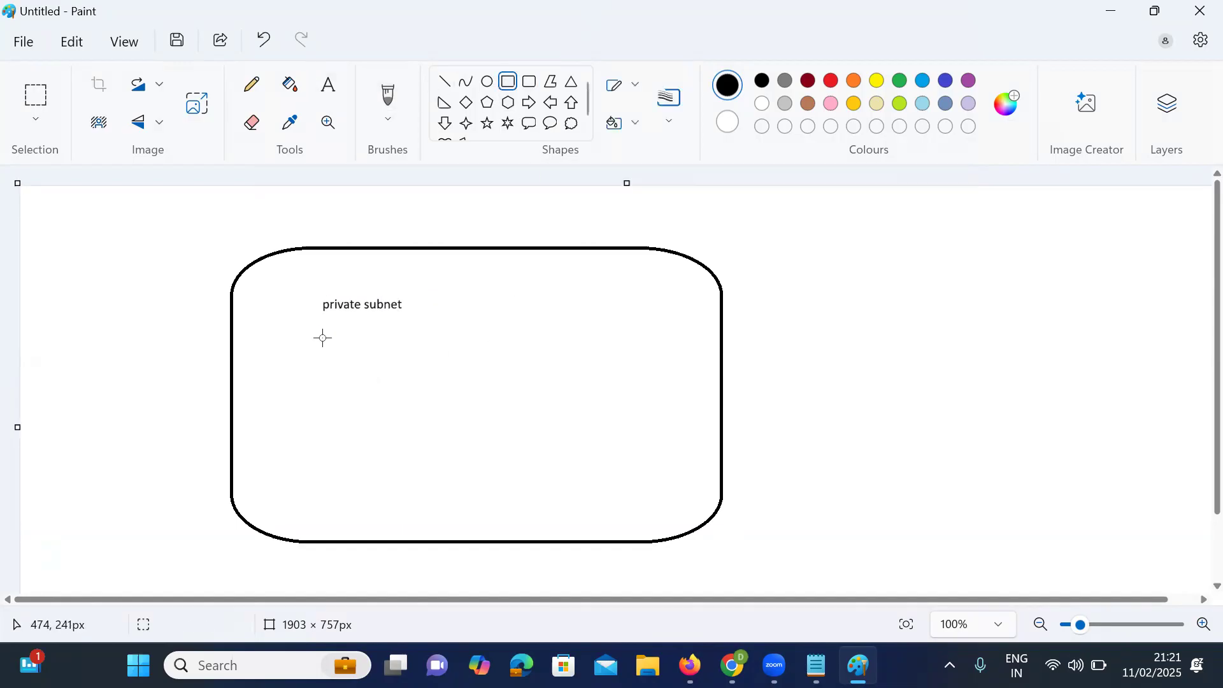
{"action": "left_click_drag", "start_coordinate": [322, 338], "coordinate": [419, 452]}
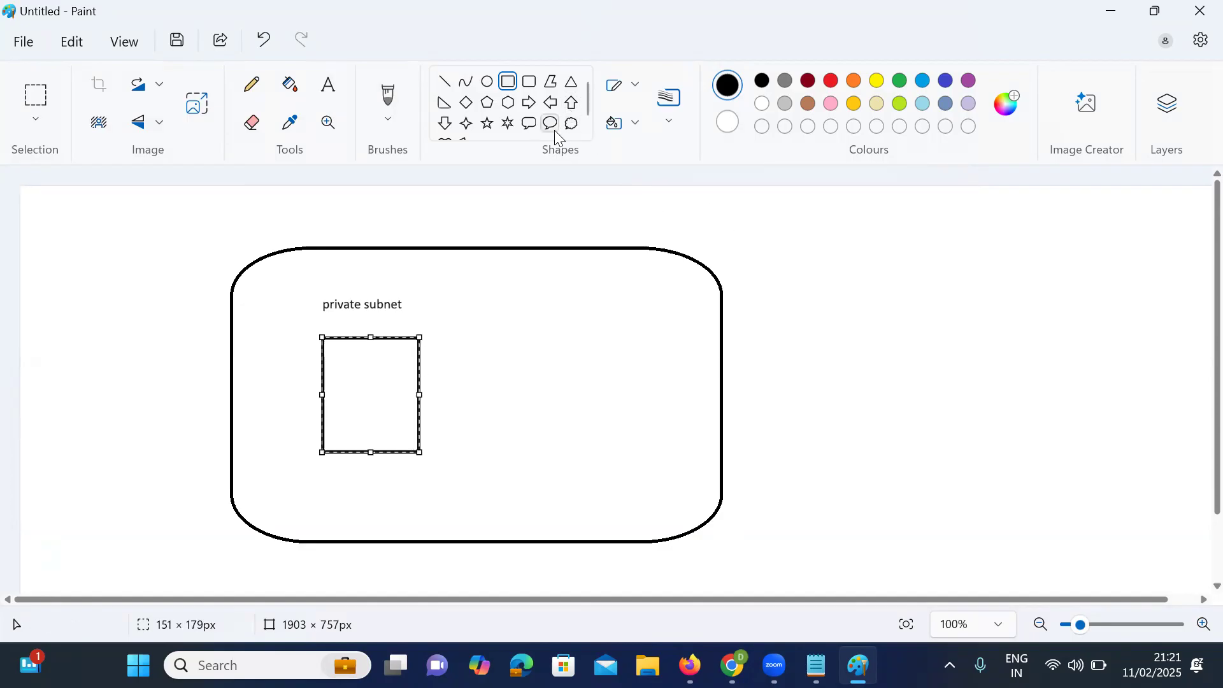
{"action": "left_click", "coordinate": [571, 123]}
{"action": "left_click_drag", "start_coordinate": [852, 241], "coordinate": [1005, 347]}
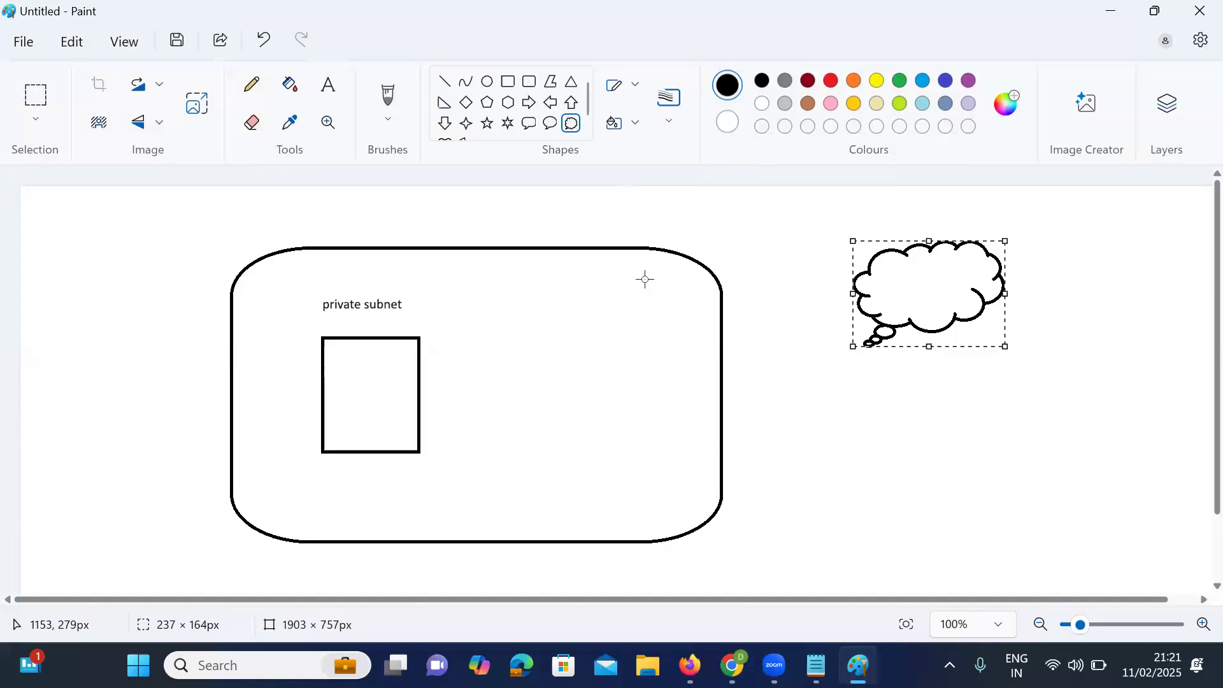
Sketch a small black pencil figure outside the rounded rectangle and connect it to the inner rectangle with freehand lines.
{"action": "left_click", "coordinate": [250, 89]}
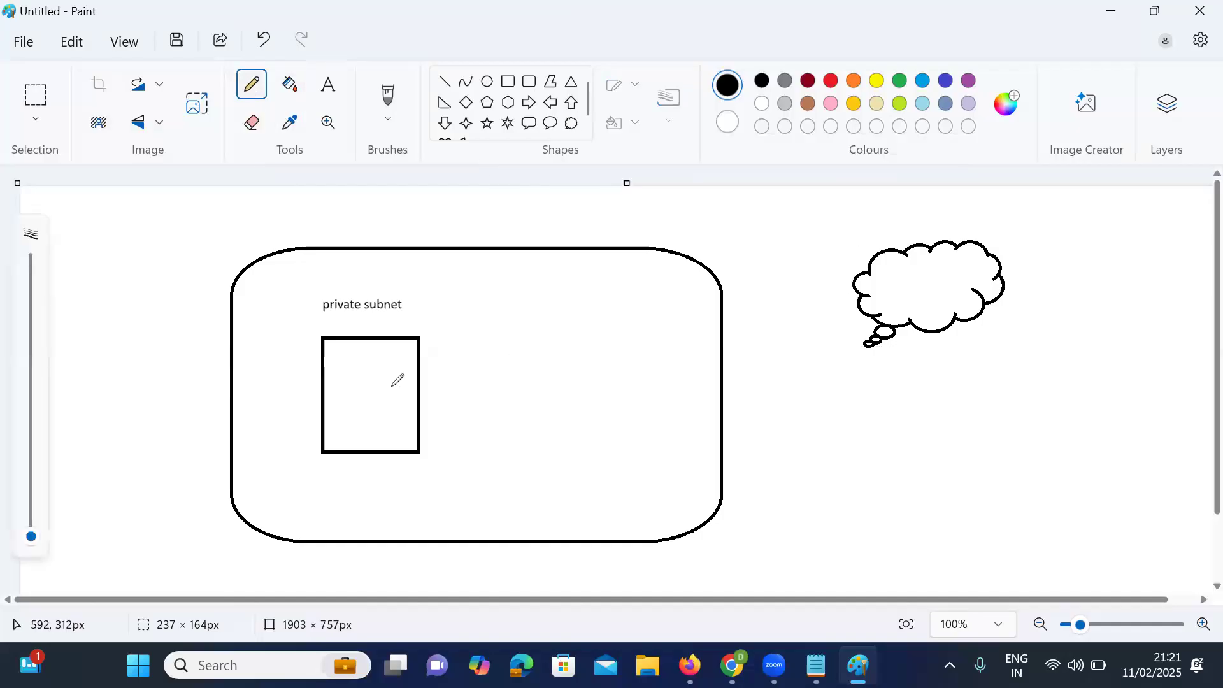
{"action": "mouse_move", "coordinate": [923, 491]}
{"action": "left_mouse_down"}
{"action": "mouse_move", "coordinate": [933, 514]}
{"action": "mouse_move", "coordinate": [919, 497]}
{"action": "mouse_move", "coordinate": [931, 510]}
{"action": "mouse_move", "coordinate": [908, 559]}
{"action": "left_mouse_up"}
{"action": "mouse_move", "coordinate": [934, 509]}
{"action": "left_mouse_down"}
{"action": "mouse_move", "coordinate": [646, 452]}
{"action": "mouse_move", "coordinate": [482, 437]}
{"action": "left_mouse_up"}
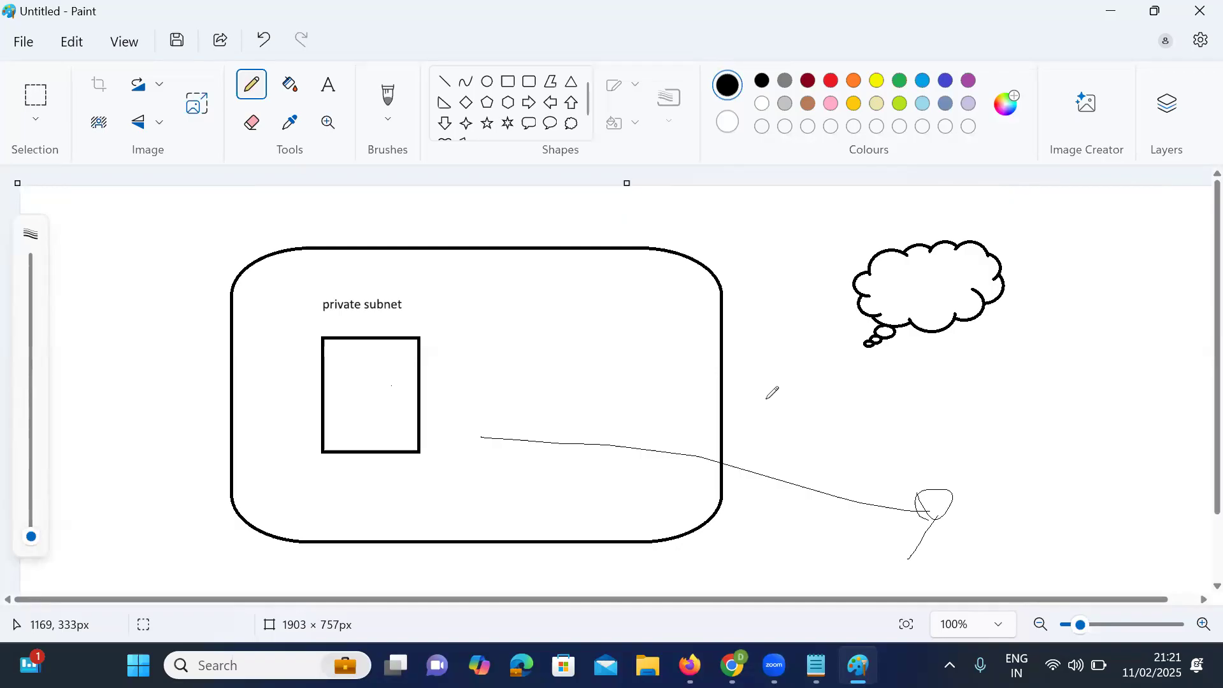
{"action": "left_click", "coordinate": [646, 328]}
{"action": "left_click_drag", "start_coordinate": [382, 411], "coordinate": [863, 498]}
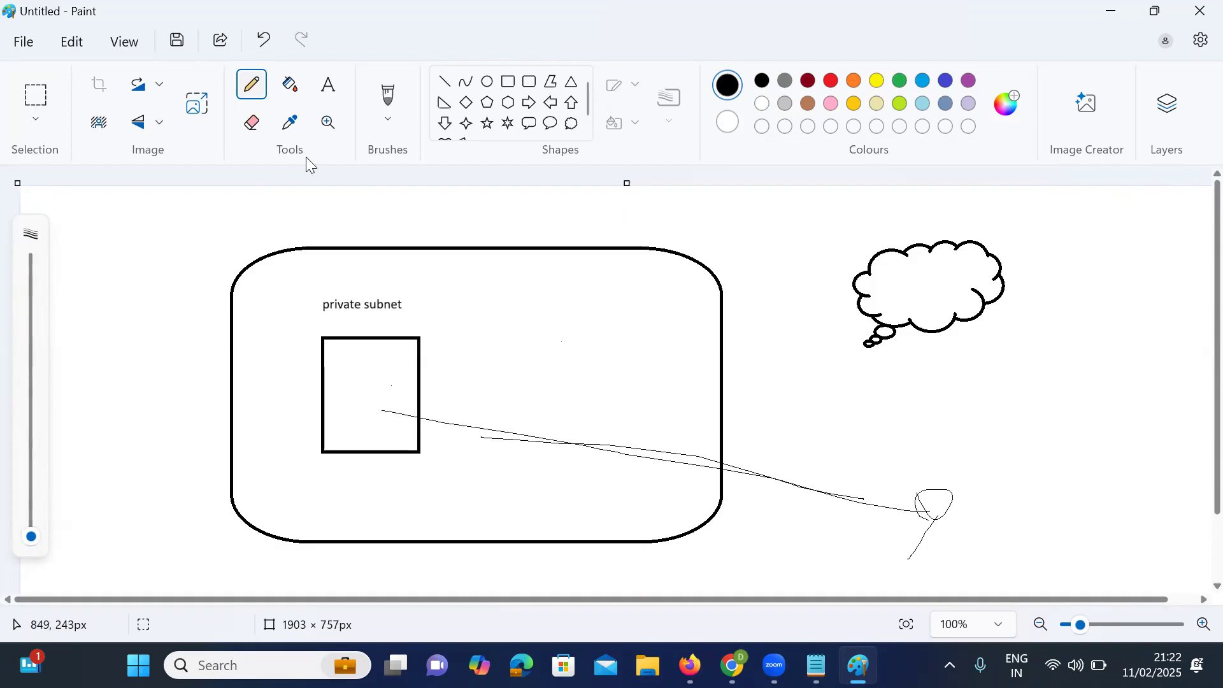
Draw a red freehand line from the inner rectangle to the figure outside the rounded rectangle.
{"action": "left_click", "coordinate": [831, 81]}
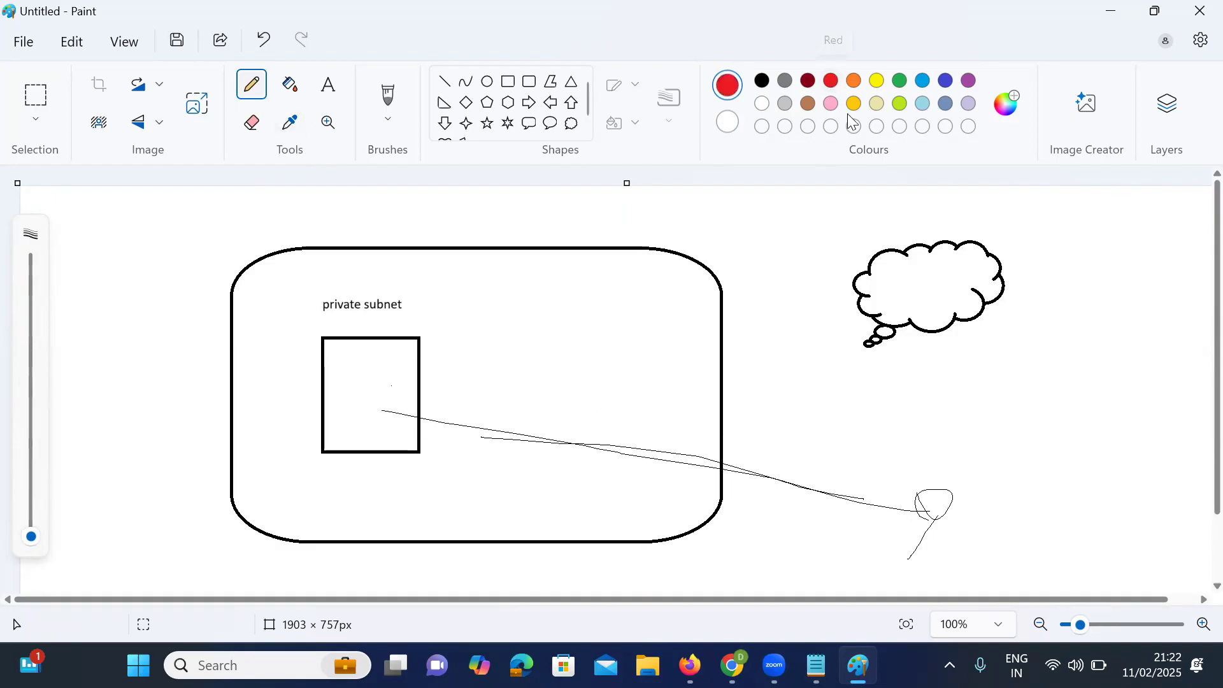
{"action": "left_click_drag", "start_coordinate": [402, 396], "coordinate": [886, 496]}
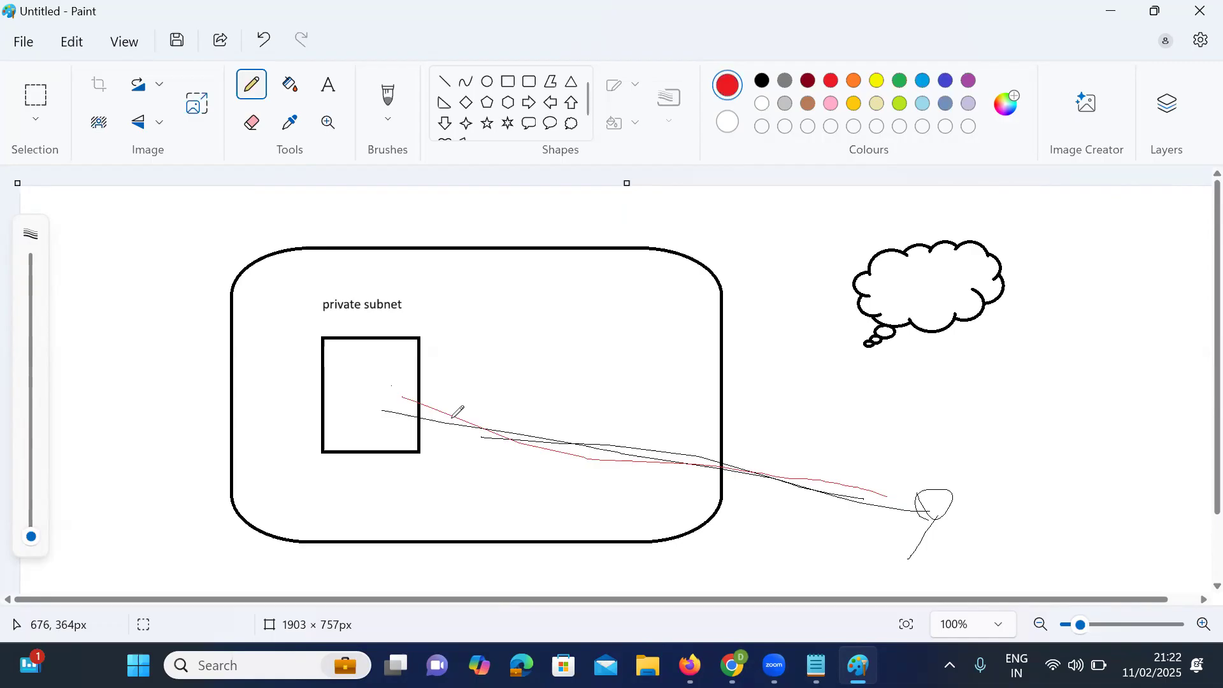
{"action": "key", "text": "alt+Tab"}
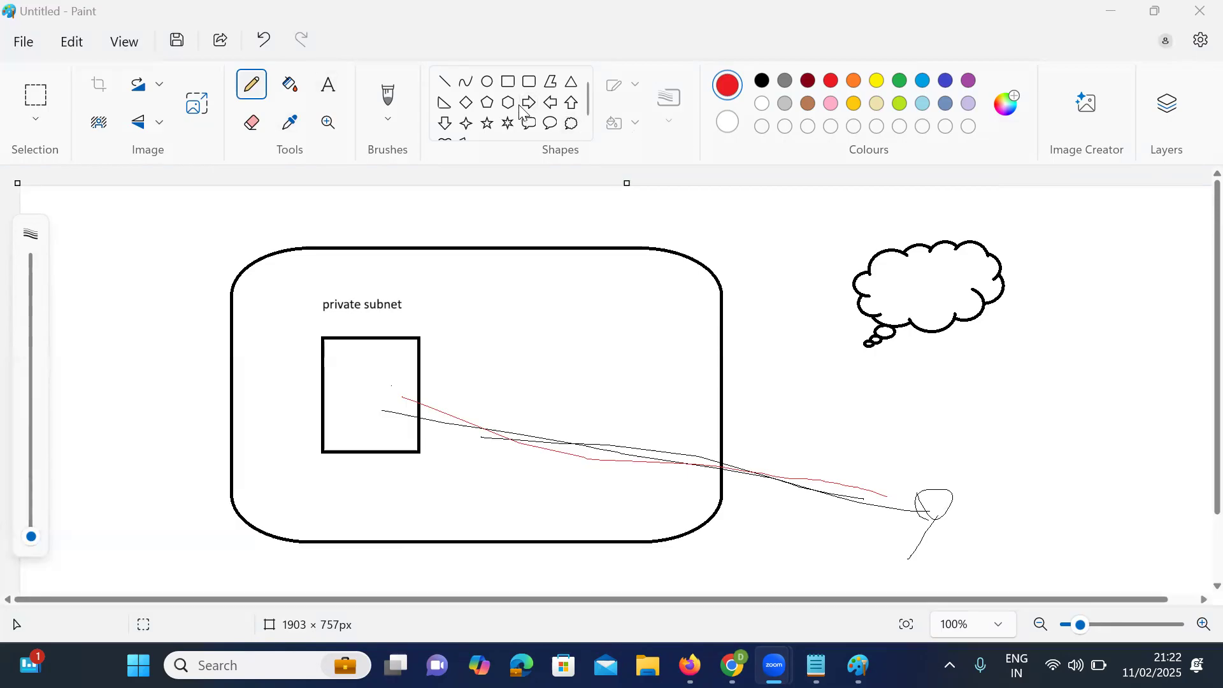
Add red text inside the black inner rectangle reading "private" with "public" on the line below.
{"action": "left_click", "coordinate": [329, 89]}
{"action": "left_click", "coordinate": [337, 366]}
{"action": "type", "text": "private"}
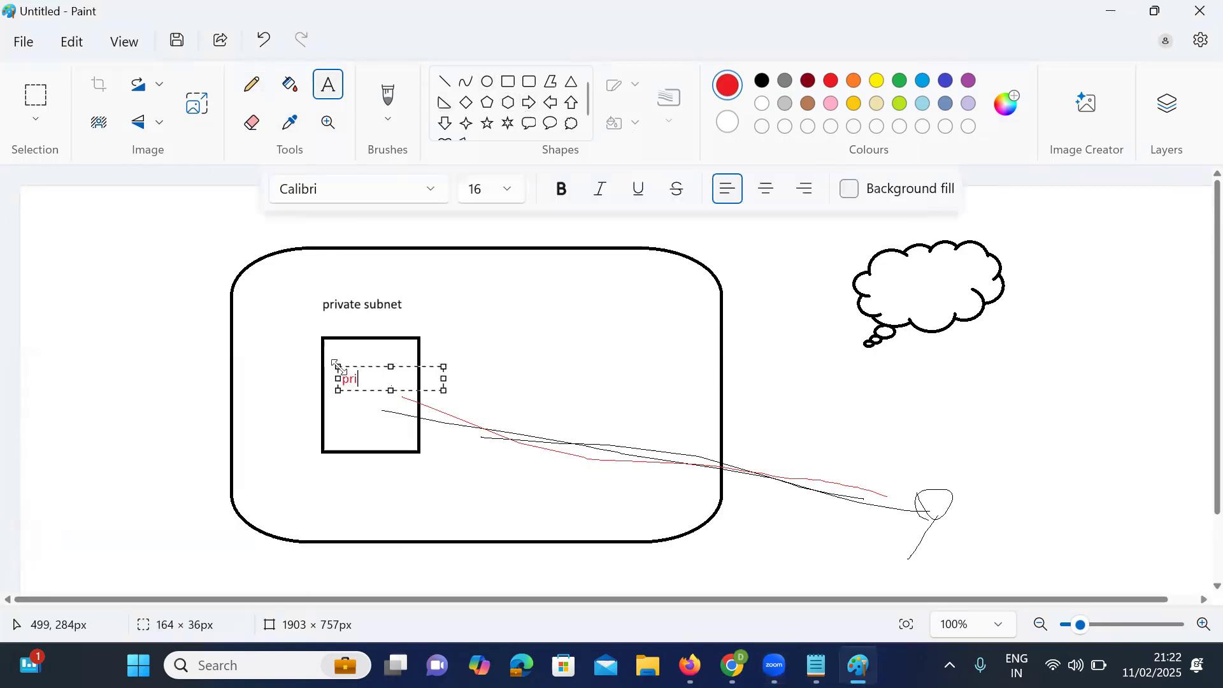
{"action": "key", "text": "Return"}
{"action": "type", "text": "n"}
{"action": "key", "text": "BackSpace"}
{"action": "type", "text": "public"}
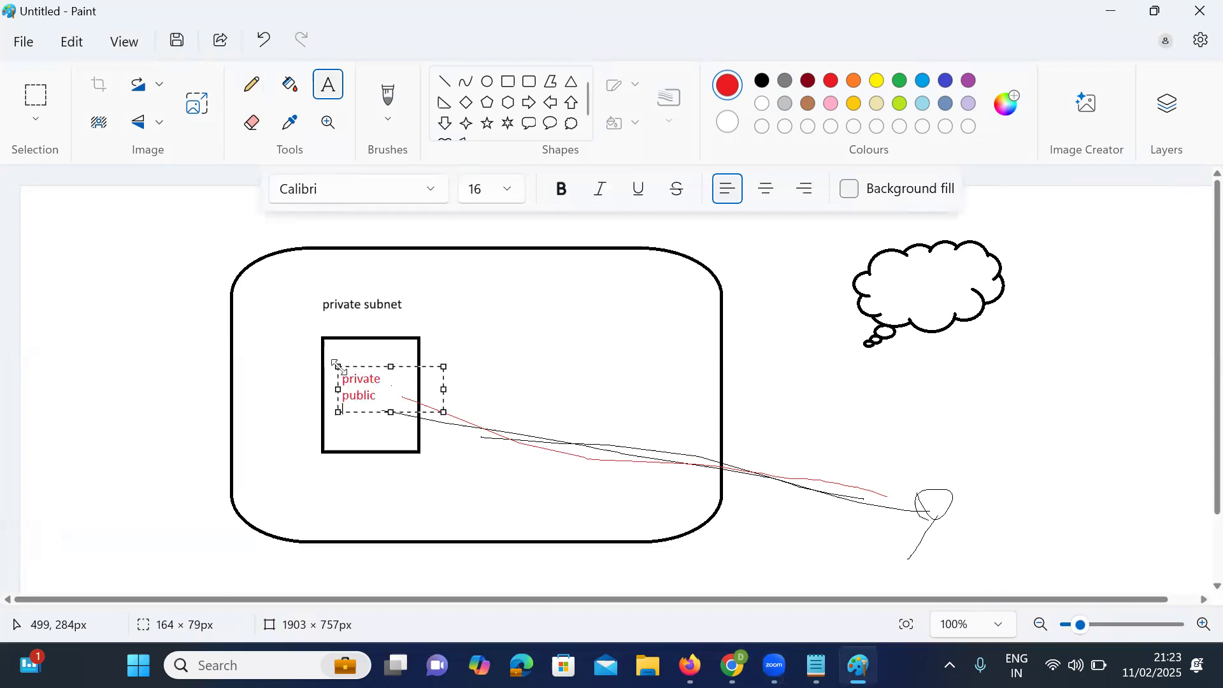
{"action": "key", "text": "Return"}
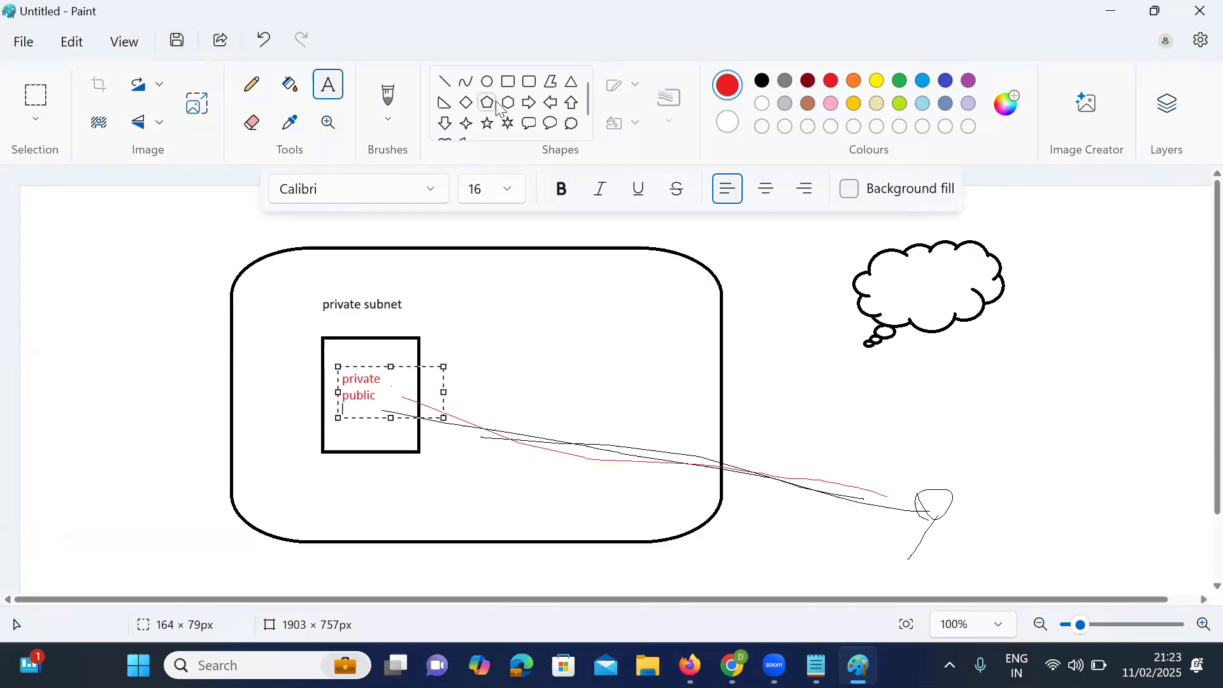
Draw a red rectangle about 167 × 218 px beside the private one and label it "public" in red.
{"action": "left_click", "coordinate": [507, 80]}
{"action": "left_click_drag", "start_coordinate": [486, 328], "coordinate": [592, 468]}
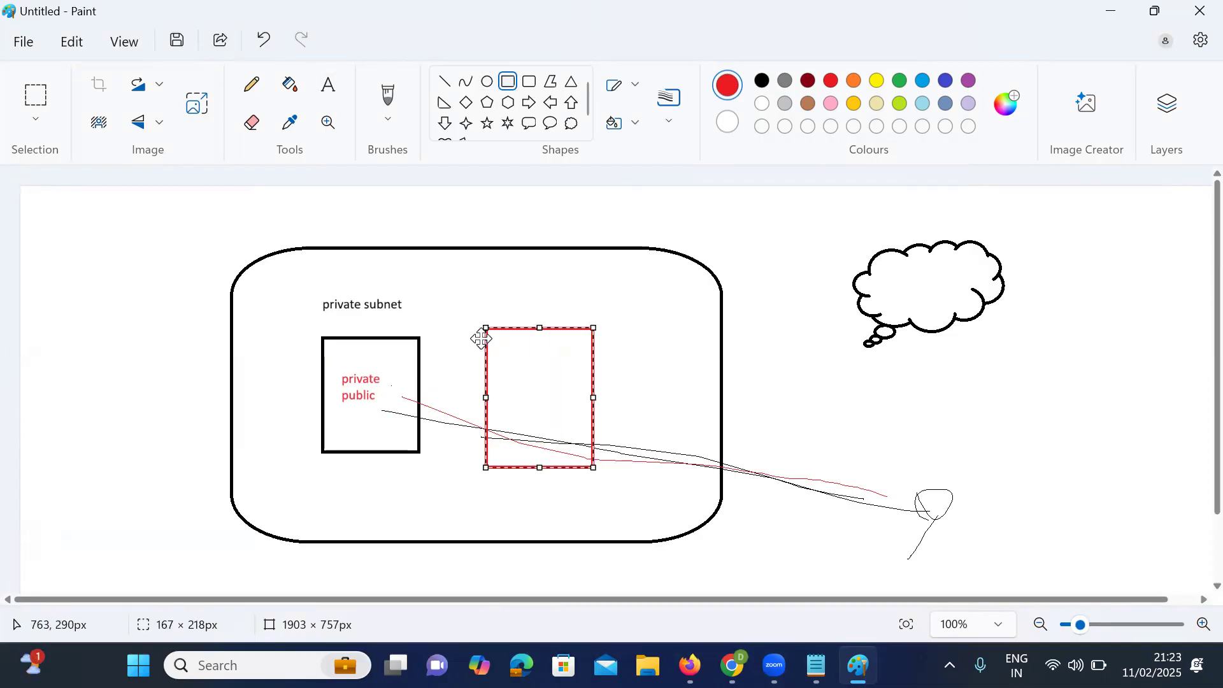
{"action": "left_click", "coordinate": [322, 96]}
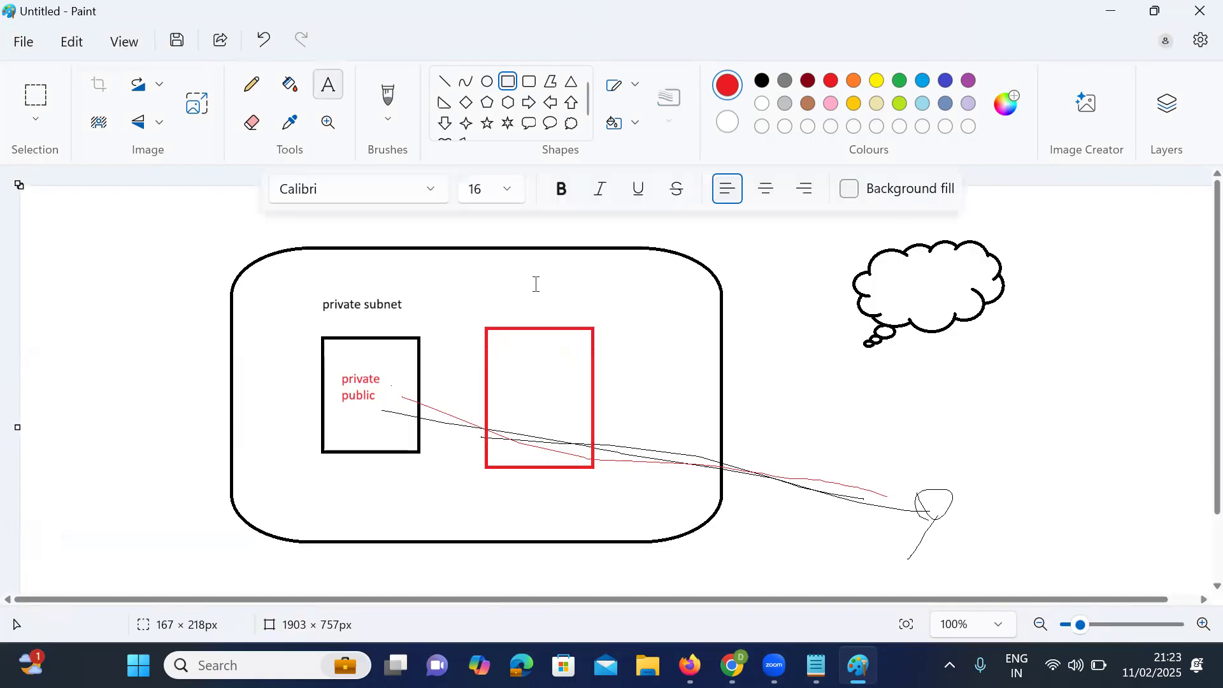
{"action": "left_click", "coordinate": [505, 370]}
{"action": "type", "text": "public"}
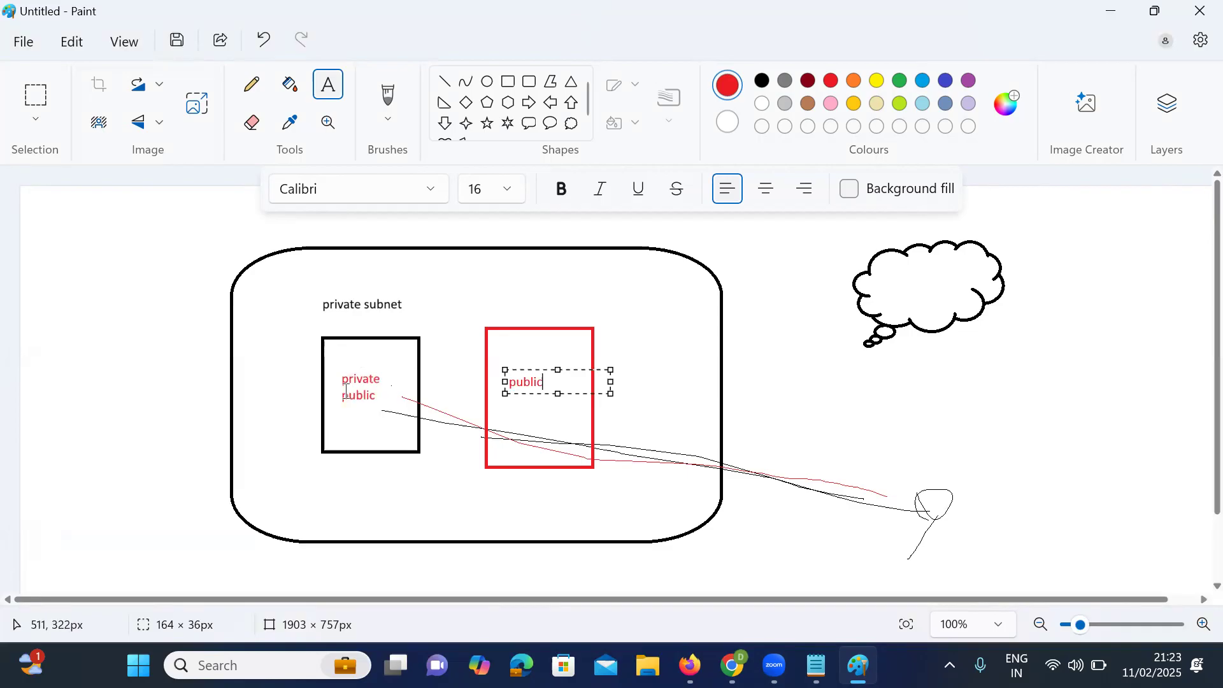
{"action": "left_click", "coordinate": [381, 391]}
{"action": "left_click", "coordinate": [361, 392]}
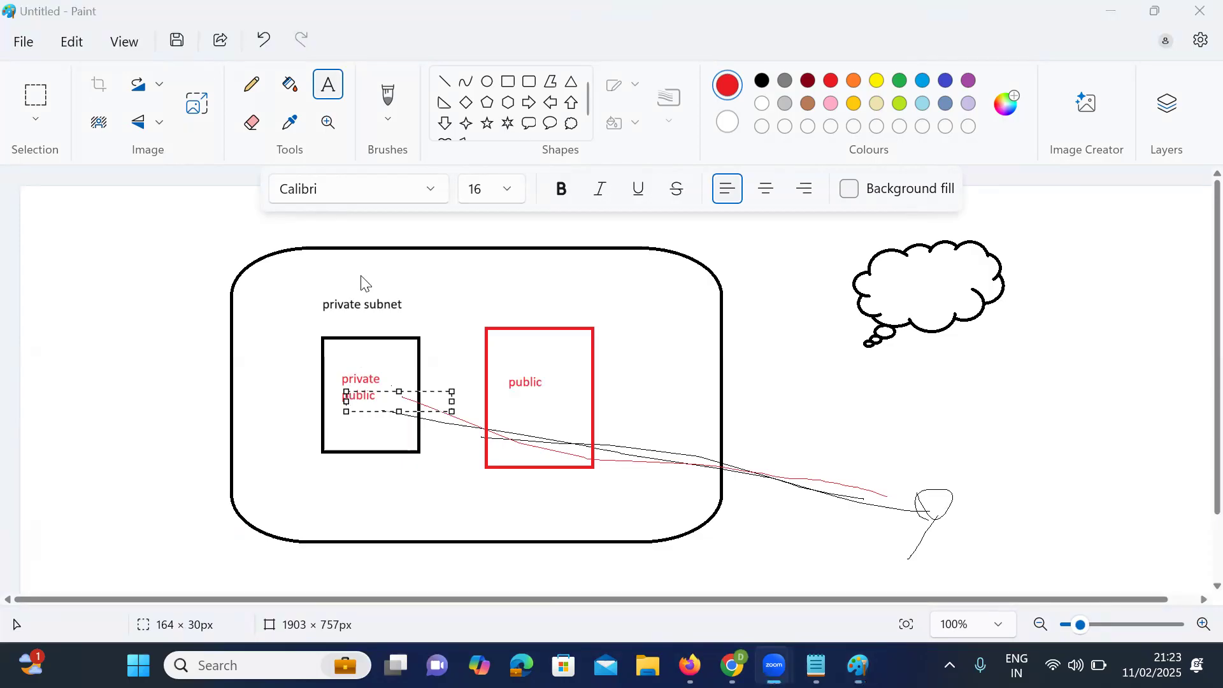
Annotate the diagram with blue freehand strokes, ticking both boxes and tracing connections from the private box through the public box to the outside figure.
{"action": "mouse_move", "coordinate": [352, 339]}
{"action": "left_mouse_down"}
{"action": "mouse_move", "coordinate": [376, 352]}
{"action": "mouse_move", "coordinate": [434, 254]}
{"action": "left_mouse_up"}
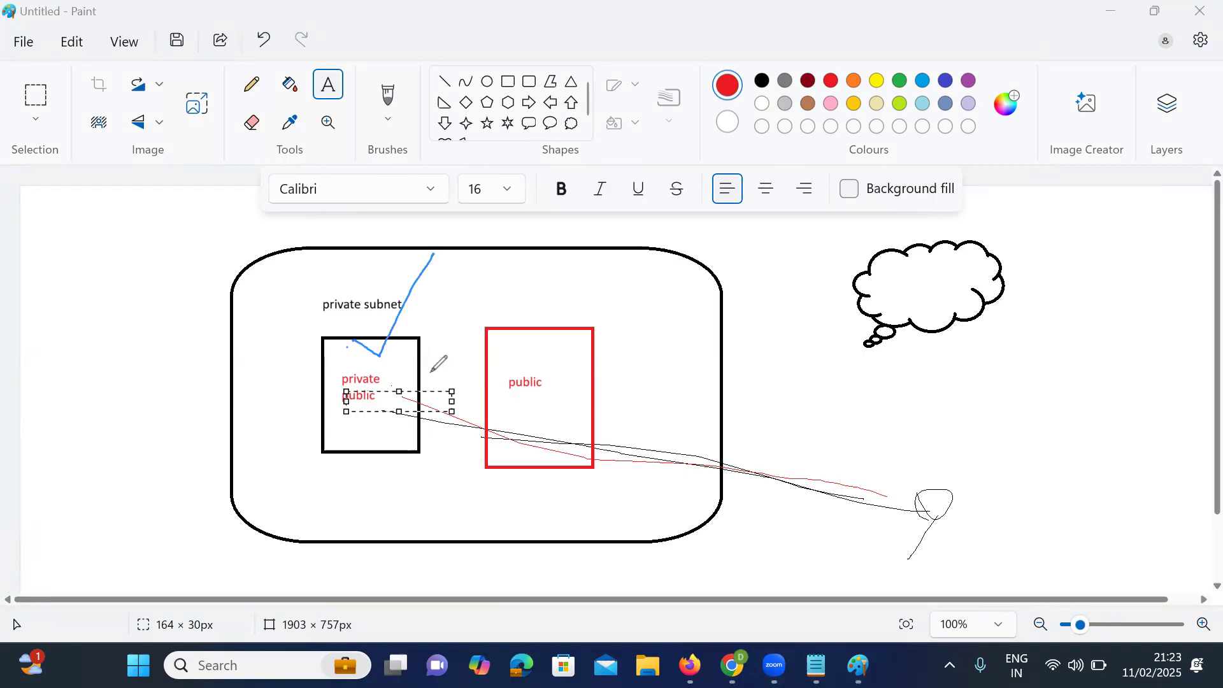
{"action": "left_click_drag", "start_coordinate": [374, 369], "coordinate": [380, 355]}
{"action": "mouse_move", "coordinate": [541, 417]}
{"action": "left_mouse_down"}
{"action": "mouse_move", "coordinate": [583, 388]}
{"action": "mouse_move", "coordinate": [902, 496]}
{"action": "mouse_move", "coordinate": [939, 474]}
{"action": "left_mouse_up"}
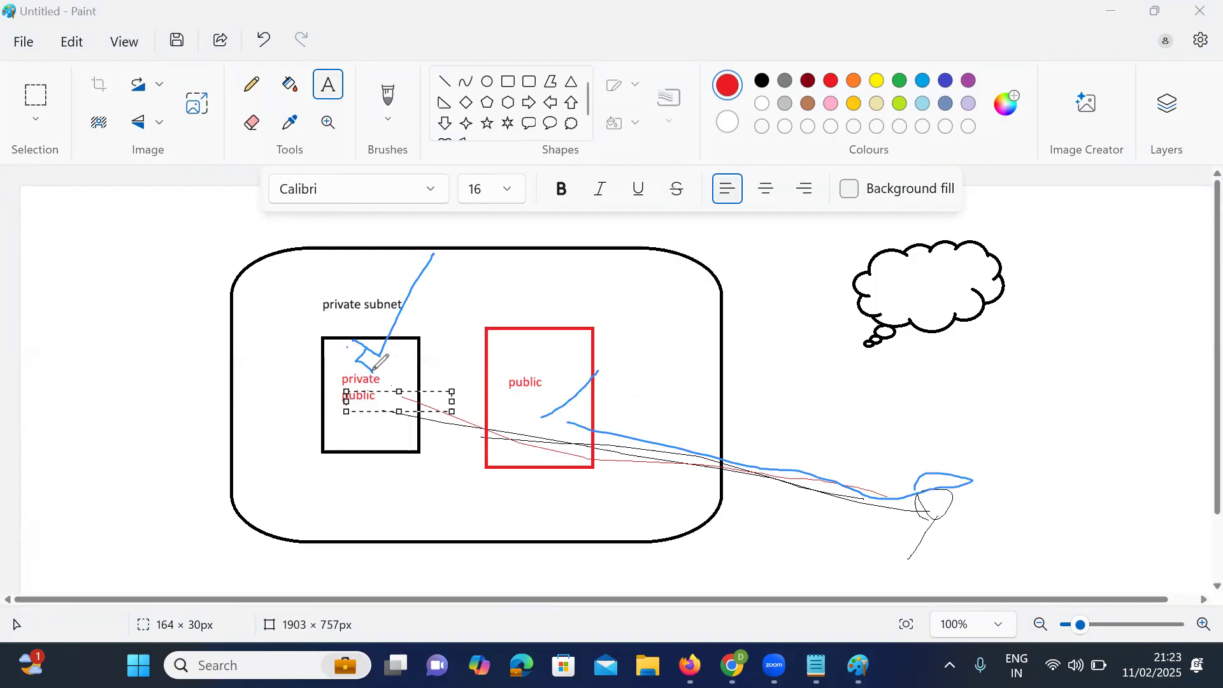
{"action": "mouse_move", "coordinate": [373, 370]}
{"action": "left_mouse_down"}
{"action": "mouse_move", "coordinate": [466, 342]}
{"action": "mouse_move", "coordinate": [512, 360]}
{"action": "left_mouse_up"}
{"action": "mouse_move", "coordinate": [338, 363]}
{"action": "left_mouse_down"}
{"action": "mouse_move", "coordinate": [170, 285]}
{"action": "mouse_move", "coordinate": [120, 245]}
{"action": "left_mouse_up"}
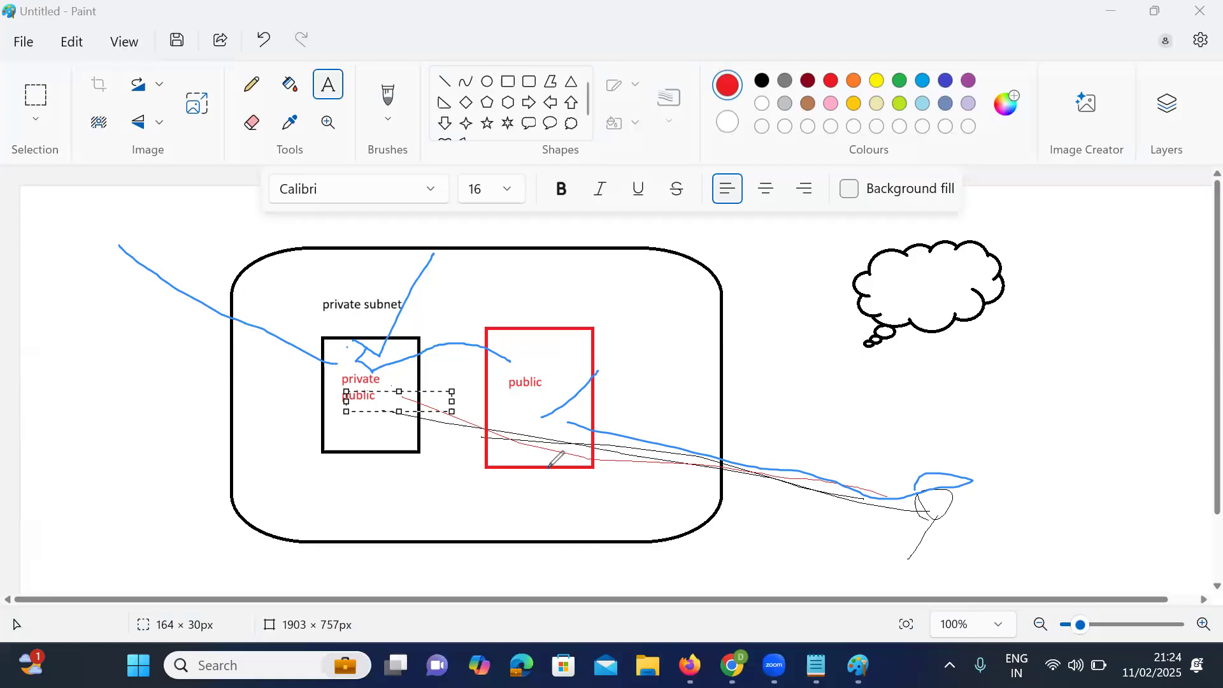
{"action": "left_click_drag", "start_coordinate": [549, 466], "coordinate": [612, 514]}
{"action": "mouse_move", "coordinate": [356, 385]}
{"action": "left_mouse_down"}
{"action": "mouse_move", "coordinate": [449, 352]}
{"action": "mouse_move", "coordinate": [508, 357]}
{"action": "mouse_move", "coordinate": [561, 419]}
{"action": "left_mouse_up"}
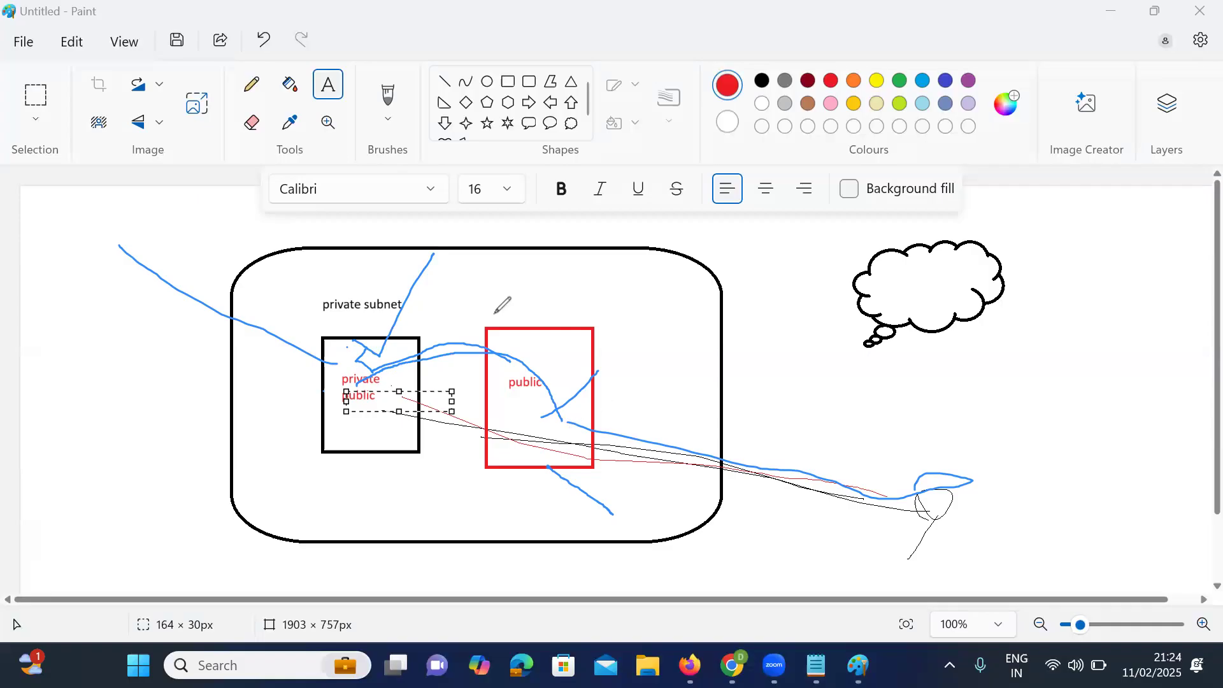
{"action": "mouse_move", "coordinate": [332, 281]}
{"action": "left_mouse_down"}
{"action": "mouse_move", "coordinate": [361, 291]}
{"action": "mouse_move", "coordinate": [401, 263]}
{"action": "left_mouse_up"}
{"action": "left_click_drag", "start_coordinate": [502, 290], "coordinate": [556, 255]}
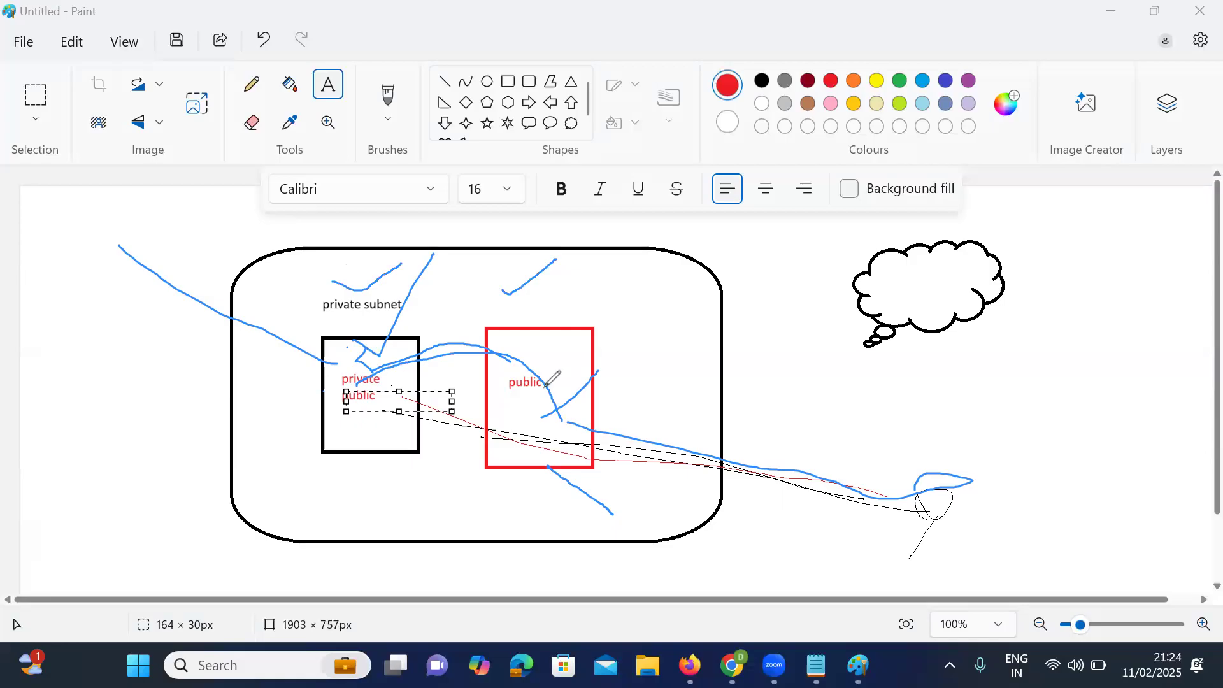
{"action": "left_click_drag", "start_coordinate": [510, 409], "coordinate": [393, 374]}
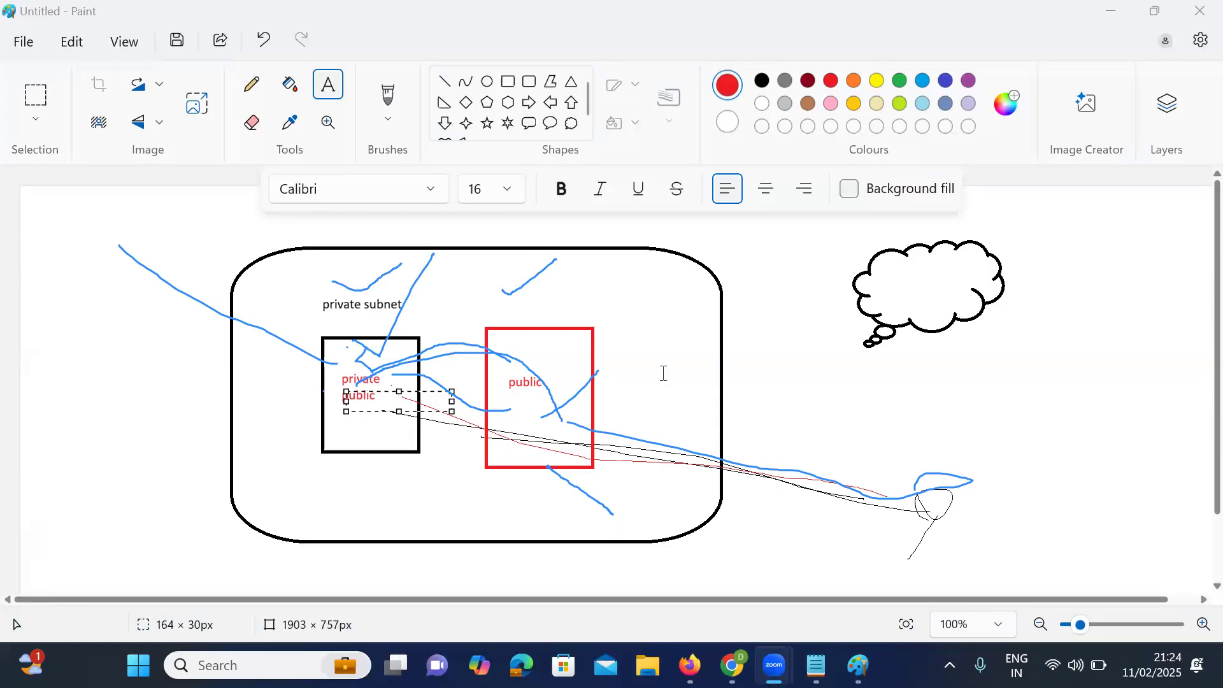
Switch to the AWS console in Chrome and circle the United States (N. Virginia) region in blue, undoing the extra marks under the service shortcuts.
{"action": "key", "text": "alt+Tab"}
{"action": "key", "text": "alt+Tab"}
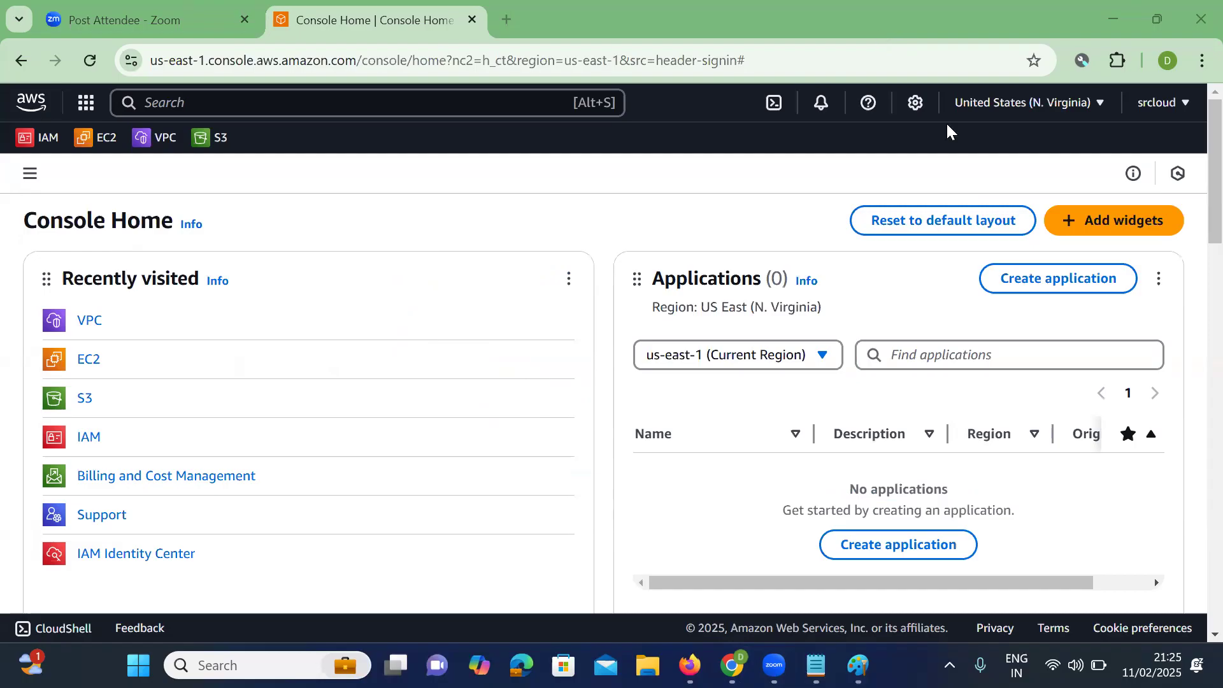
{"action": "mouse_move", "coordinate": [943, 98]}
{"action": "left_mouse_down"}
{"action": "mouse_move", "coordinate": [1113, 125]}
{"action": "mouse_move", "coordinate": [991, 145]}
{"action": "mouse_move", "coordinate": [928, 112]}
{"action": "left_mouse_up"}
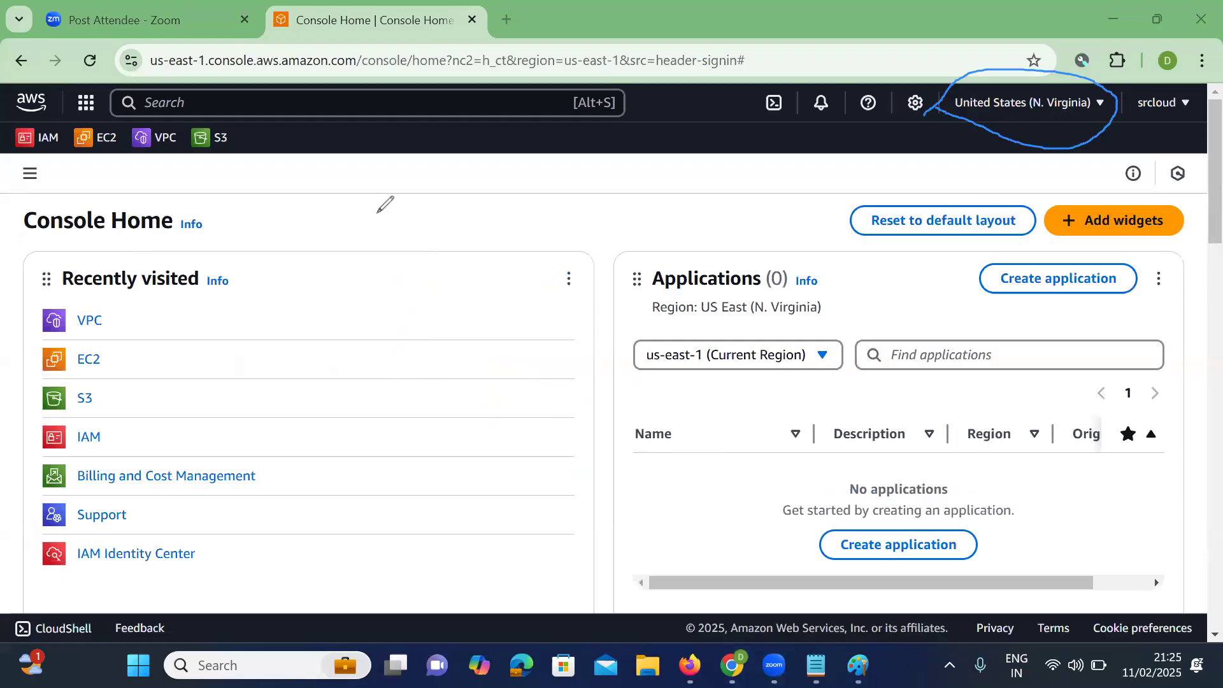
{"action": "left_click_drag", "start_coordinate": [165, 156], "coordinate": [149, 155]}
{"action": "left_click_drag", "start_coordinate": [90, 151], "coordinate": [289, 217]}
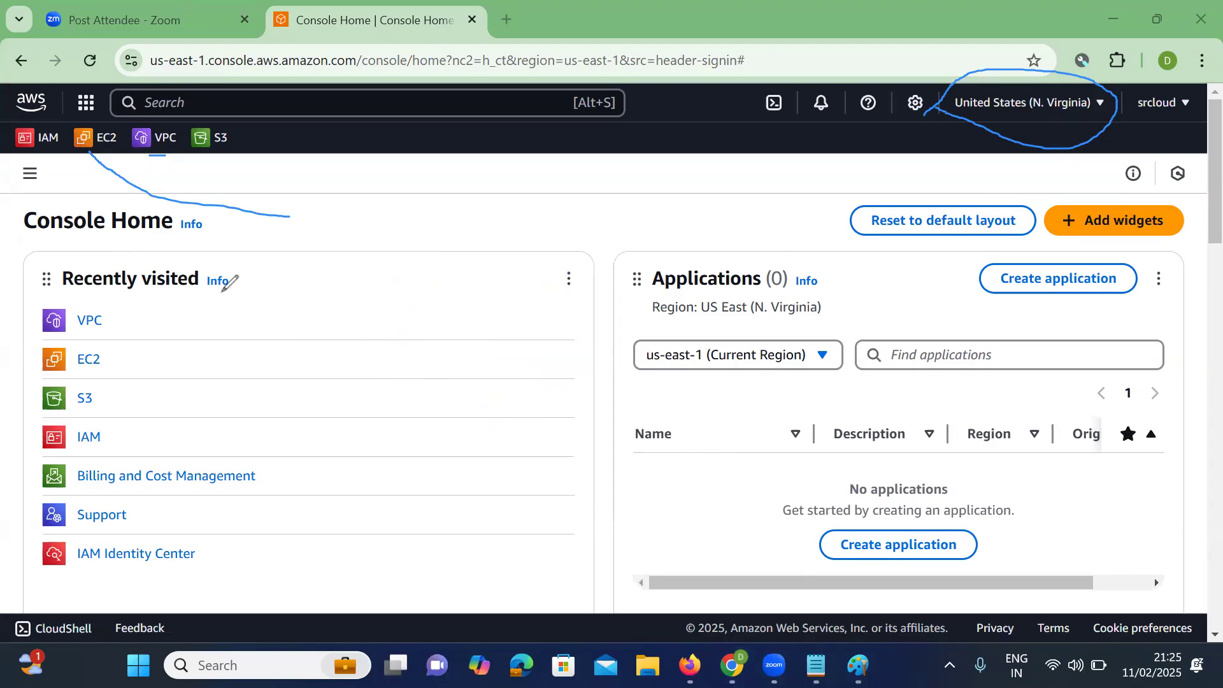
{"action": "key", "text": "ctrl+z"}
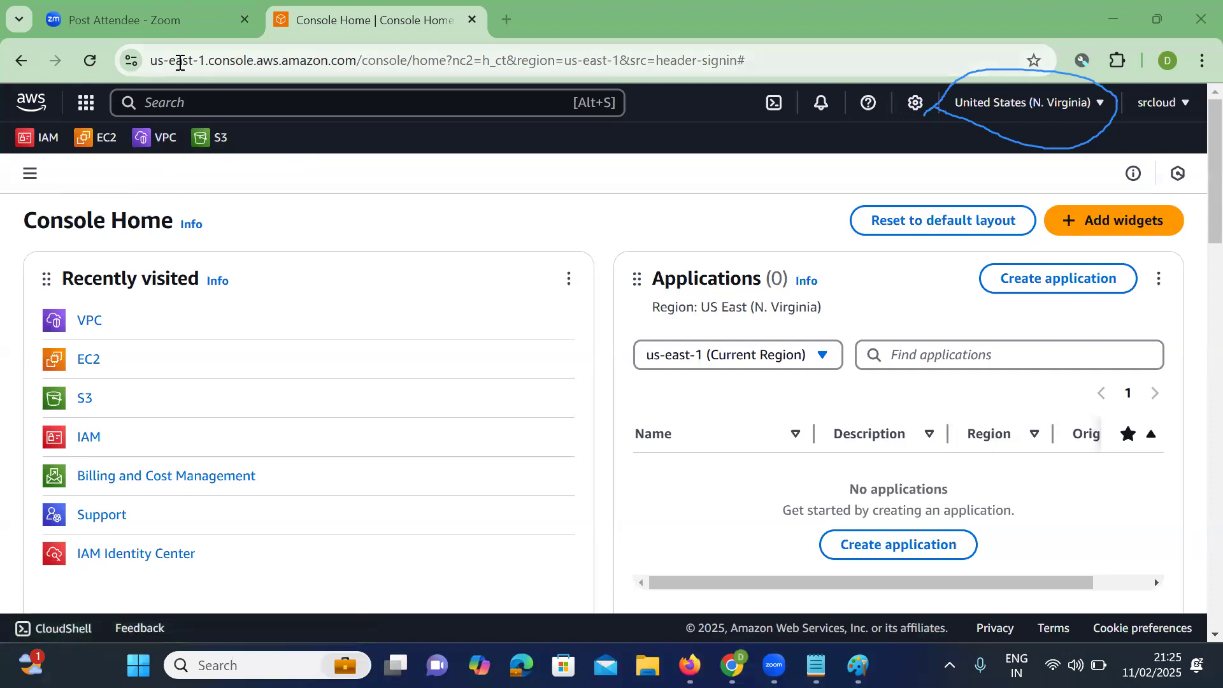
{"action": "left_click", "coordinate": [167, 103]}
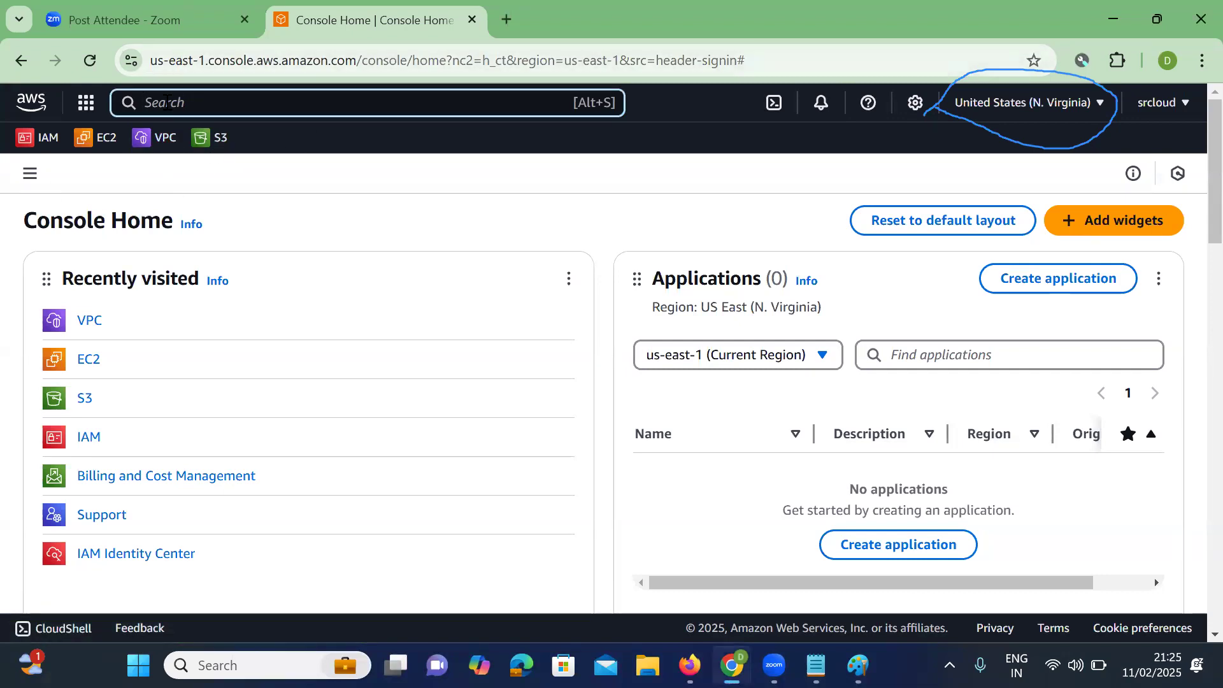
{"action": "type", "text": "vpc"}
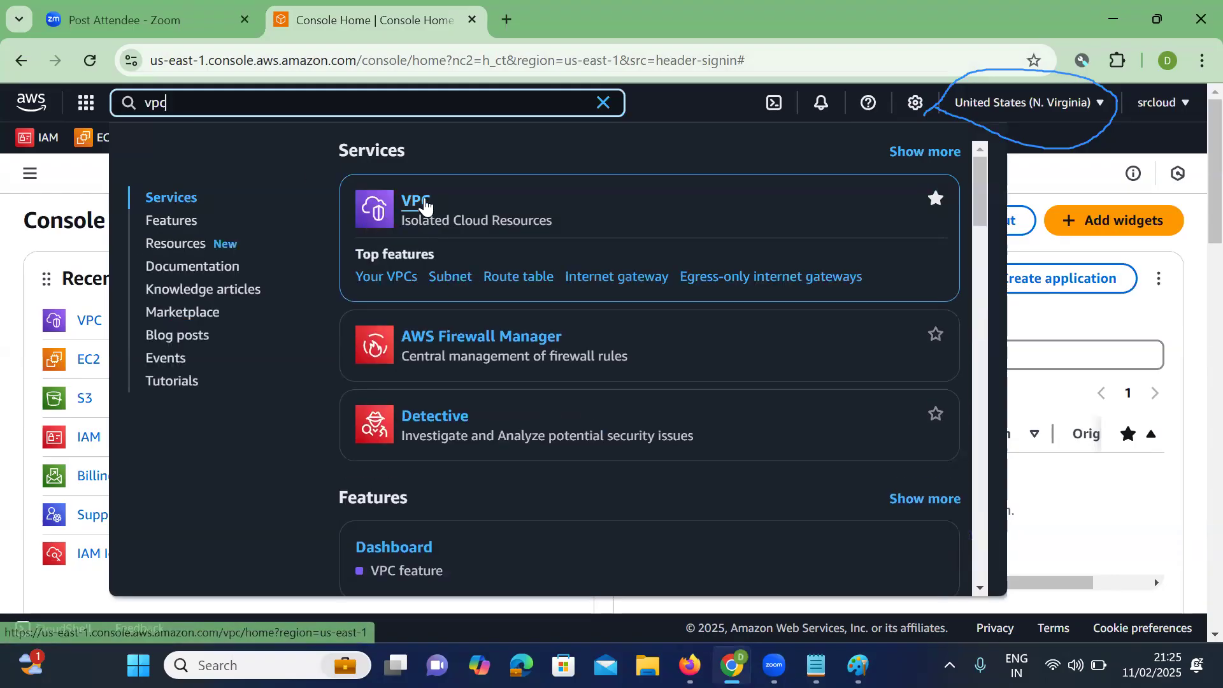
{"action": "key", "text": "Escape"}
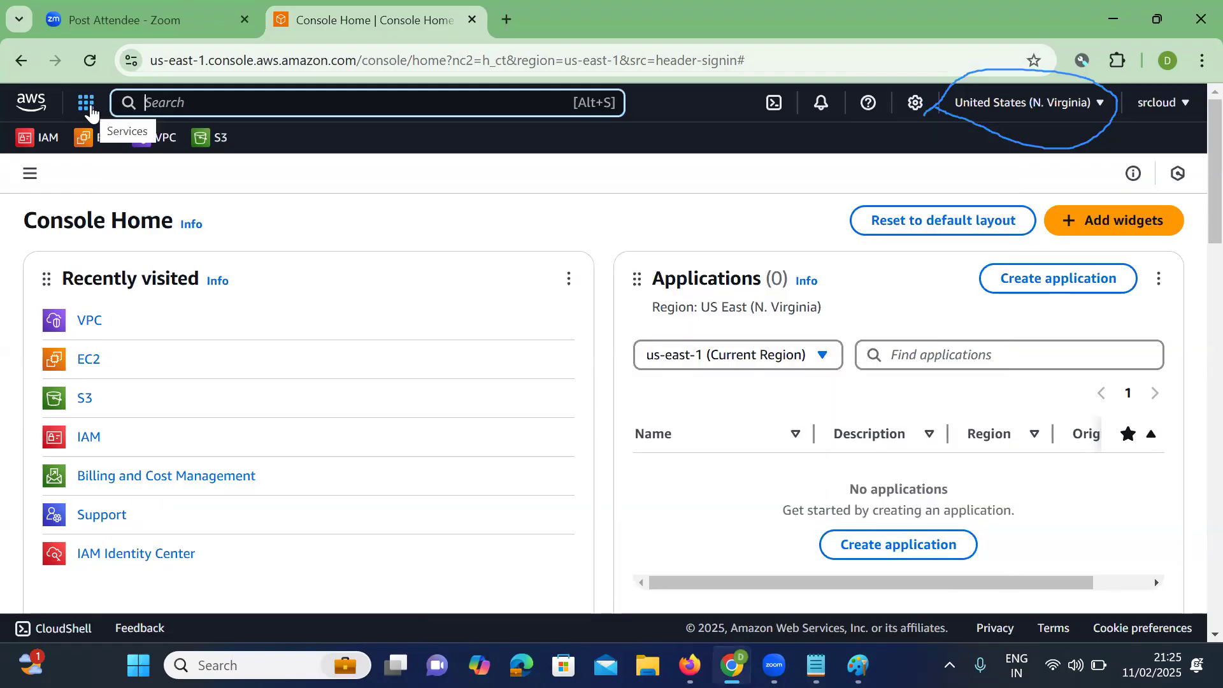
Open the VPC service from the recently visited services and display the list of your VPCs.
{"action": "left_click", "coordinate": [86, 103]}
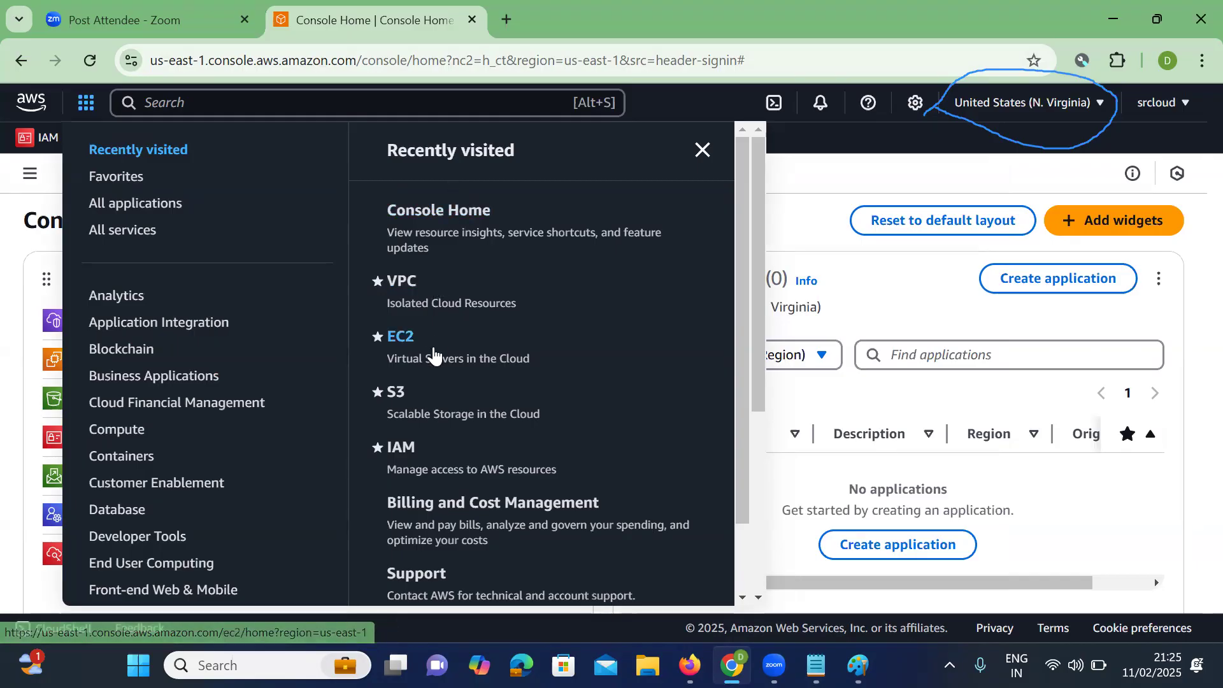
{"action": "left_click", "coordinate": [402, 286]}
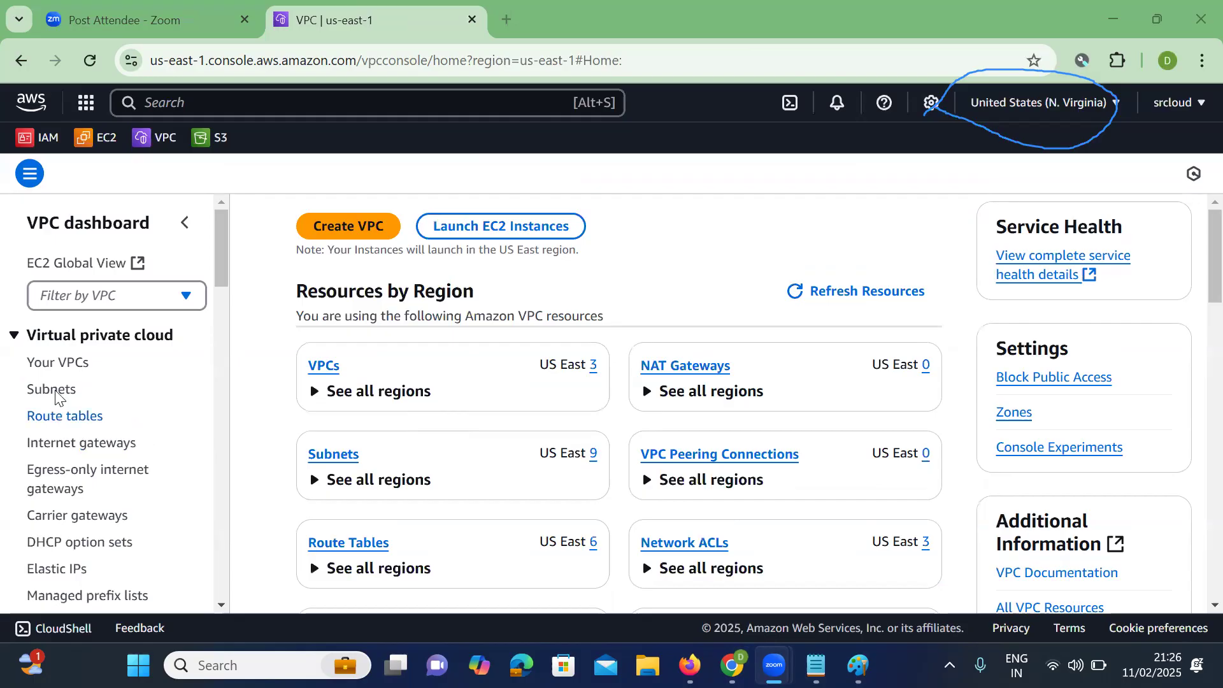
{"action": "left_click", "coordinate": [56, 361]}
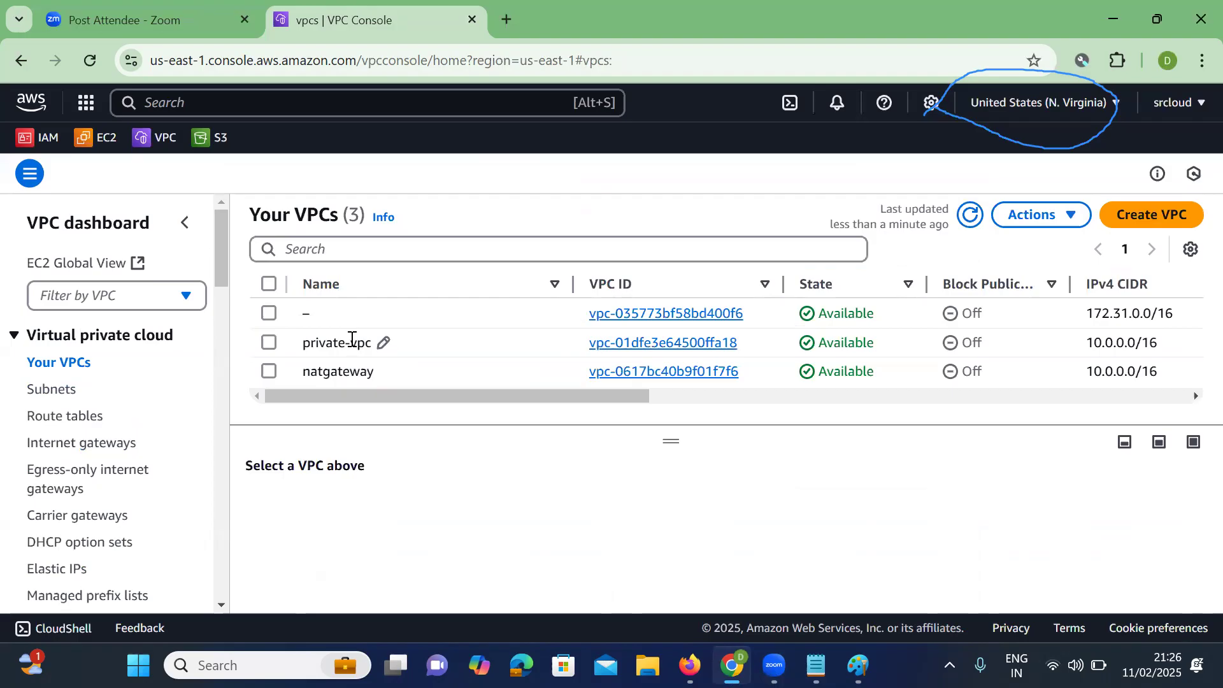
Rename the private-vpc VPC to "webserver".
{"action": "left_click", "coordinate": [380, 344]}
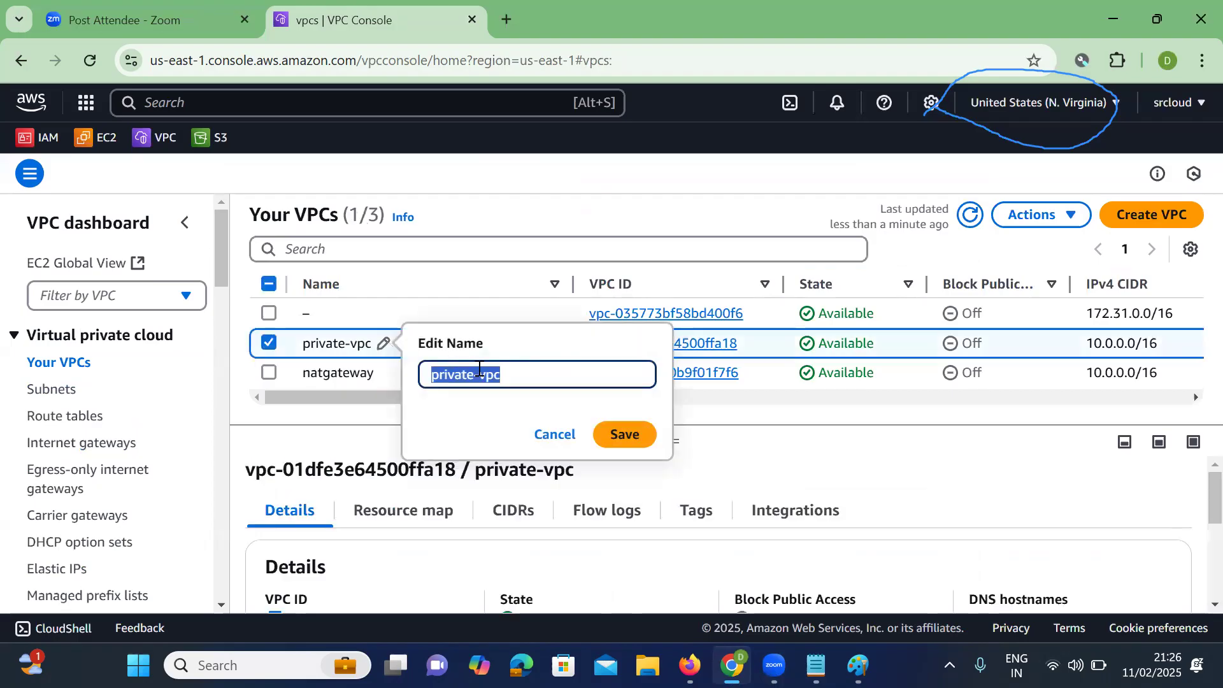
{"action": "type", "text": "webserver"}
{"action": "key", "text": "Return"}
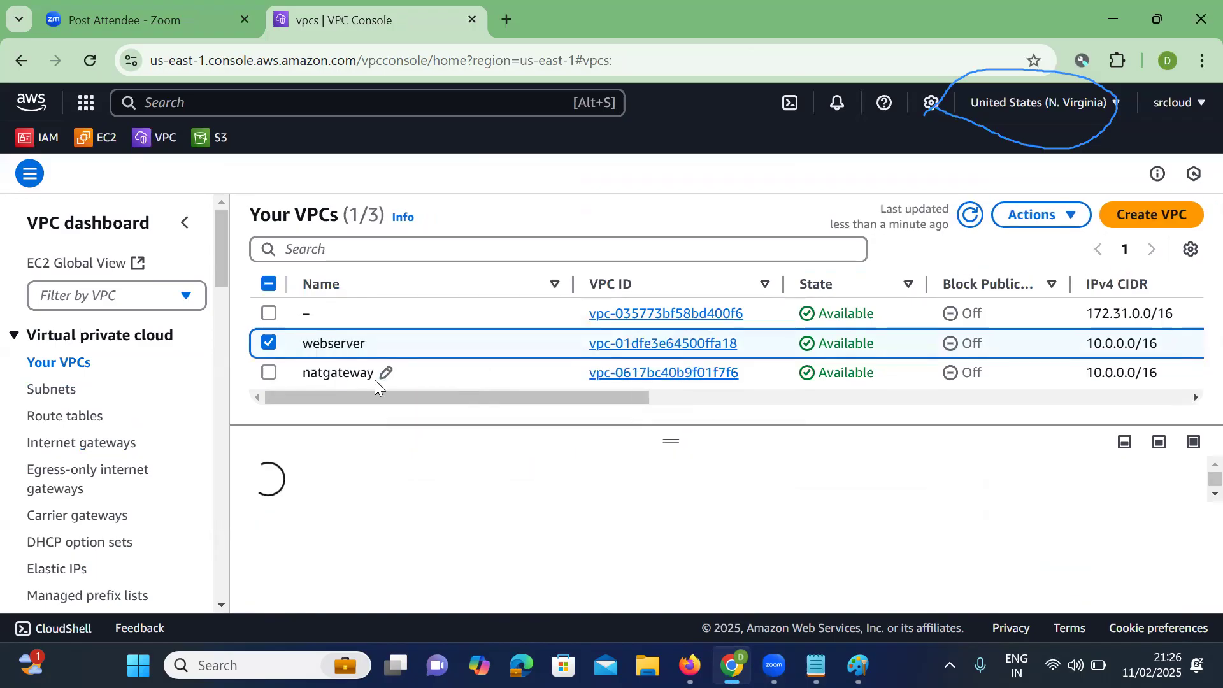
Open the list of subnets and rename the "public sub" subnet to "old-public".
{"action": "left_click", "coordinate": [59, 389]}
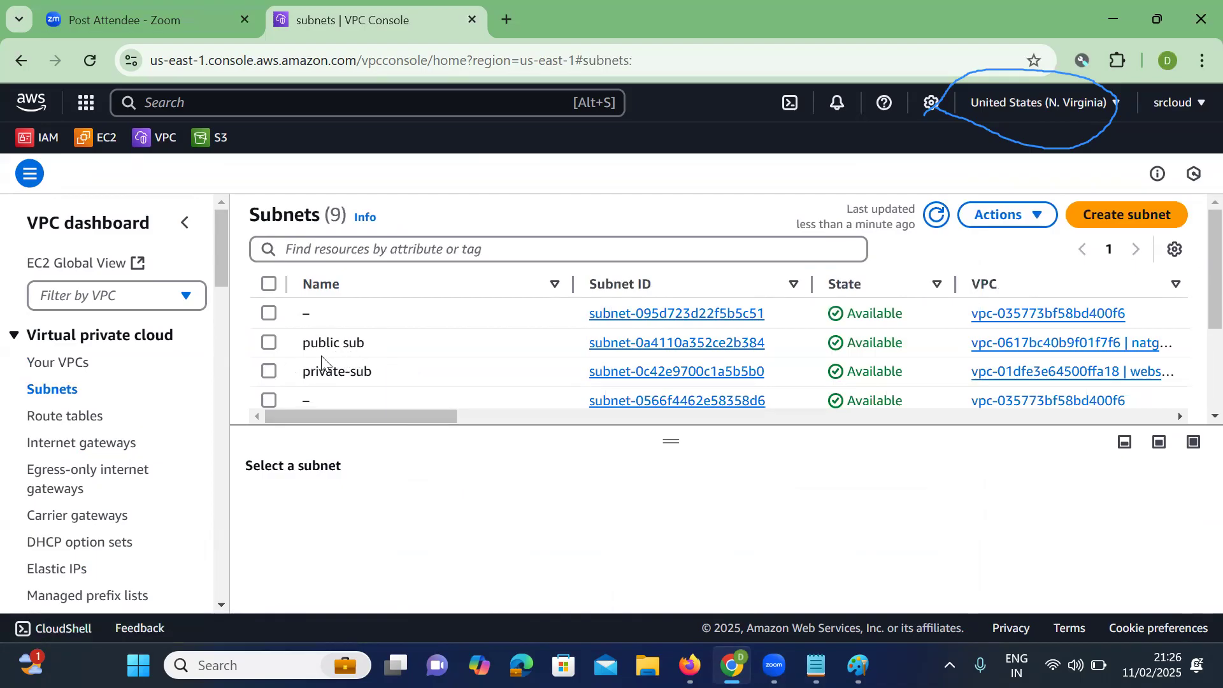
{"action": "left_click", "coordinate": [273, 343]}
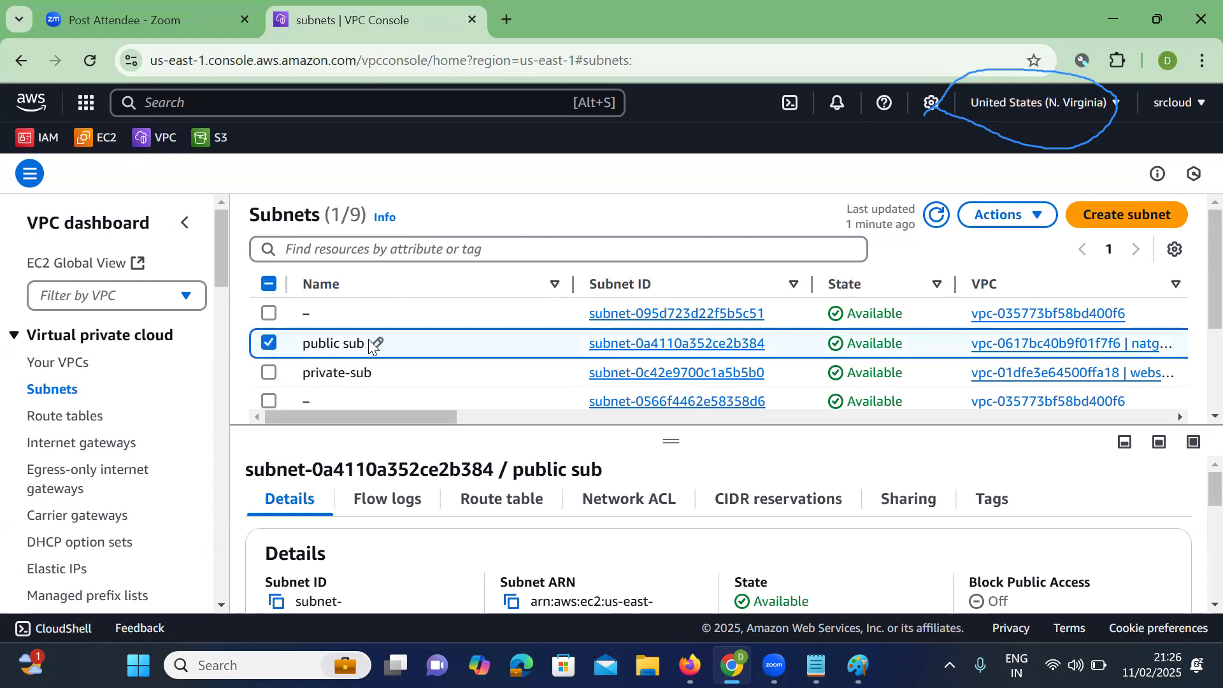
{"action": "left_click", "coordinate": [376, 344]}
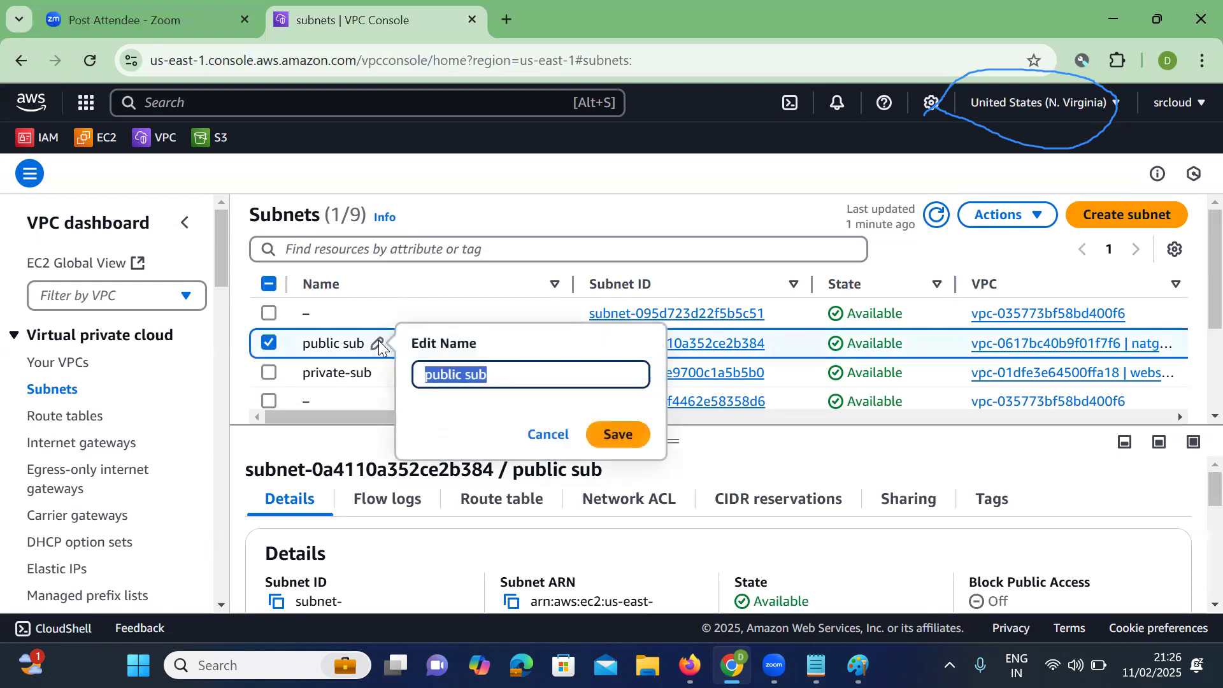
{"action": "type", "text": "old-public"}
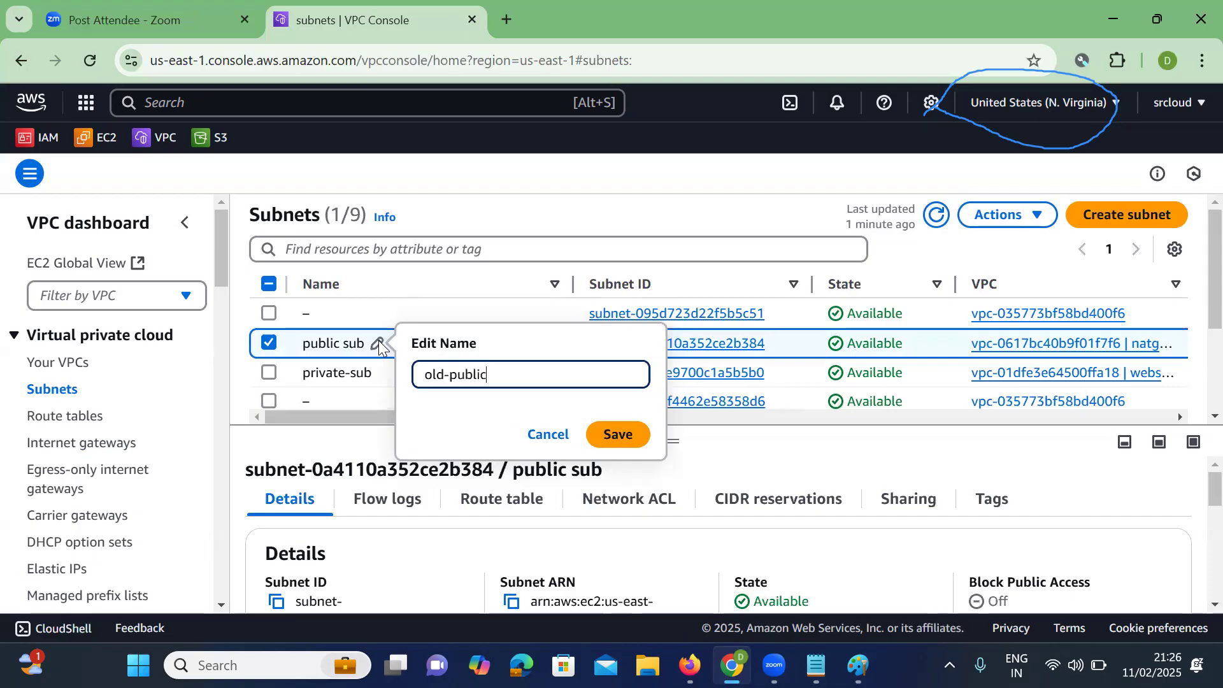
{"action": "key", "text": "Return"}
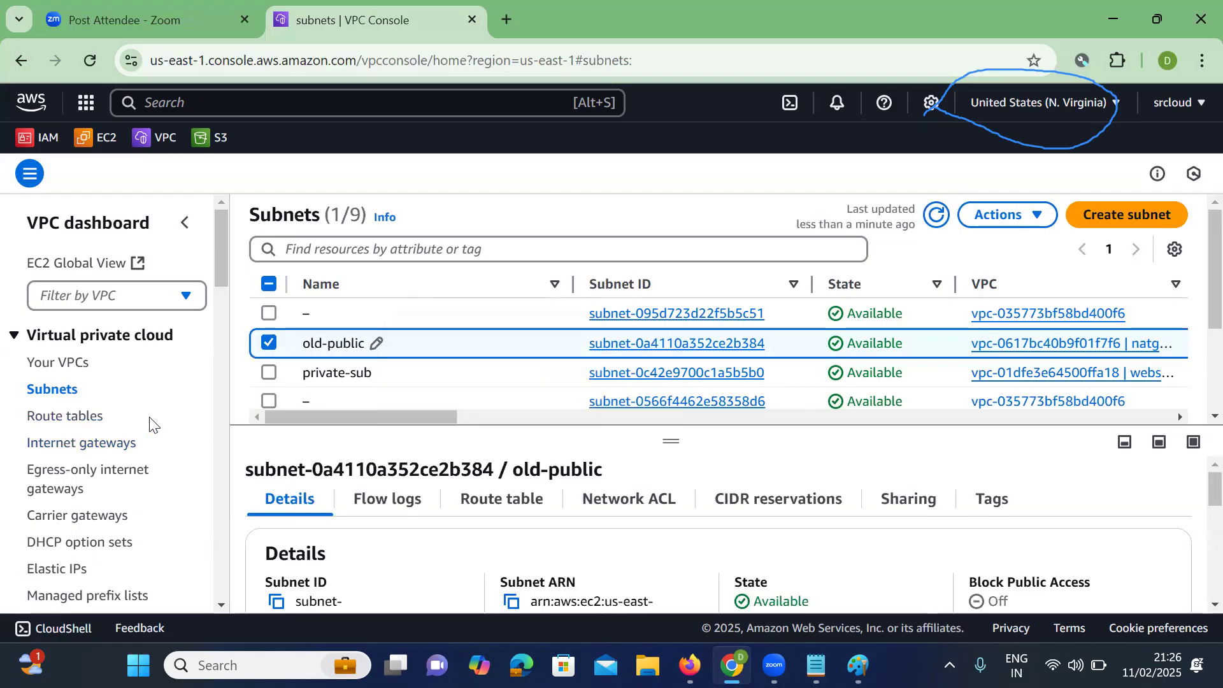
Check the VPC list, return to the subnets, and examine the destinations and targets in the old-public subnet's route table.
{"action": "left_click", "coordinate": [56, 361]}
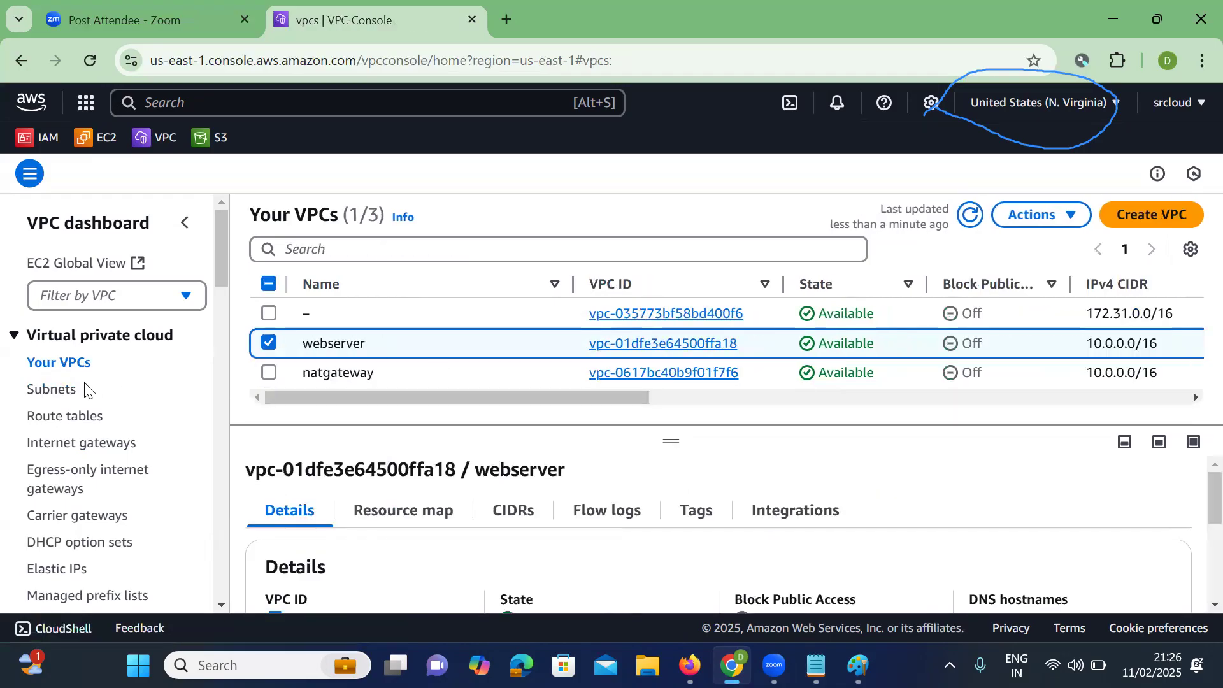
{"action": "left_click", "coordinate": [51, 391]}
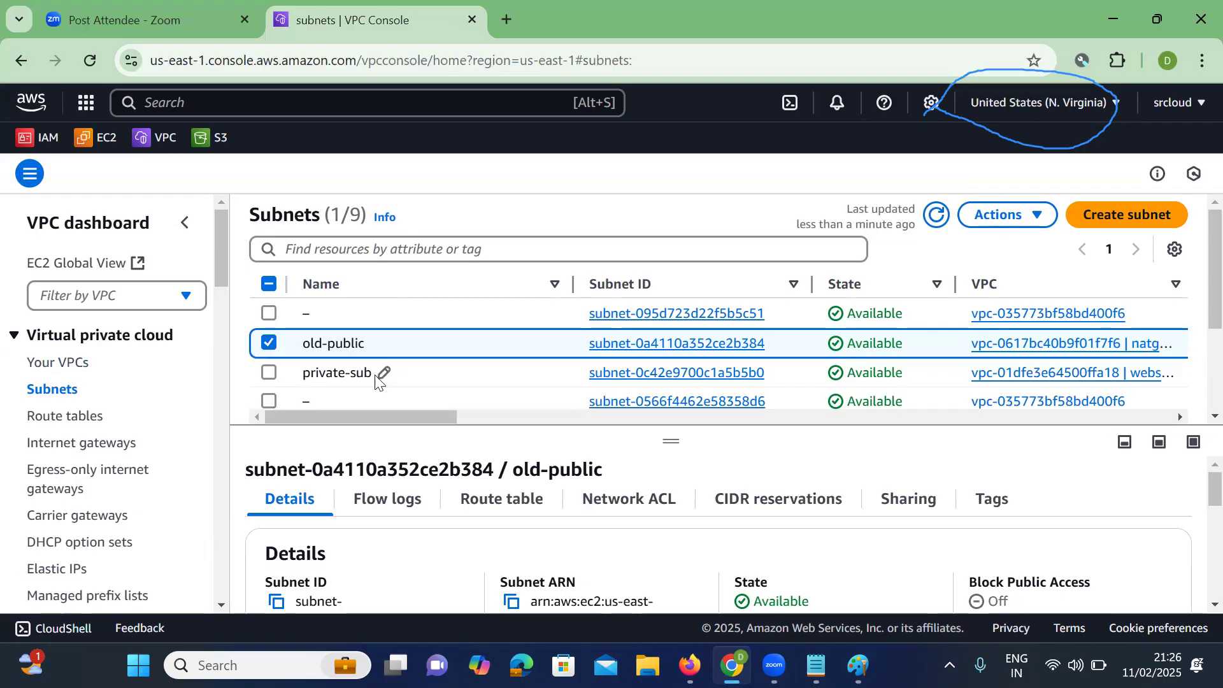
{"action": "scroll", "coordinate": [386, 380], "scroll_direction": "down", "scroll_amount": 1}
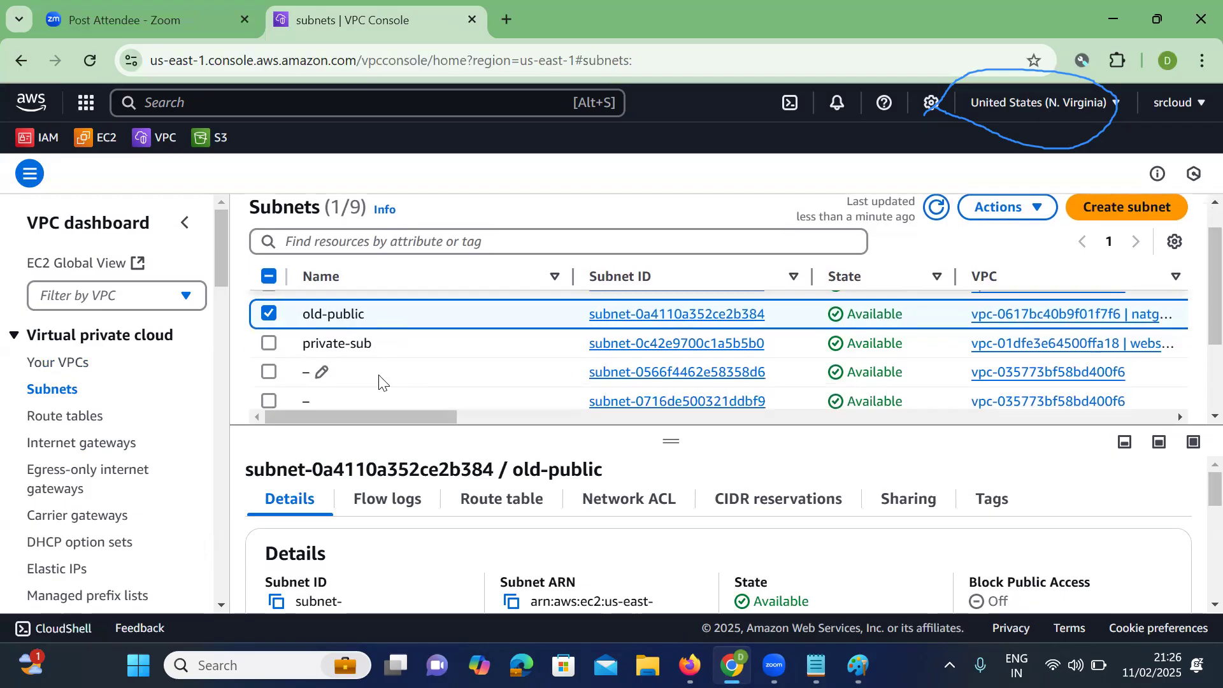
{"action": "left_click", "coordinate": [503, 498]}
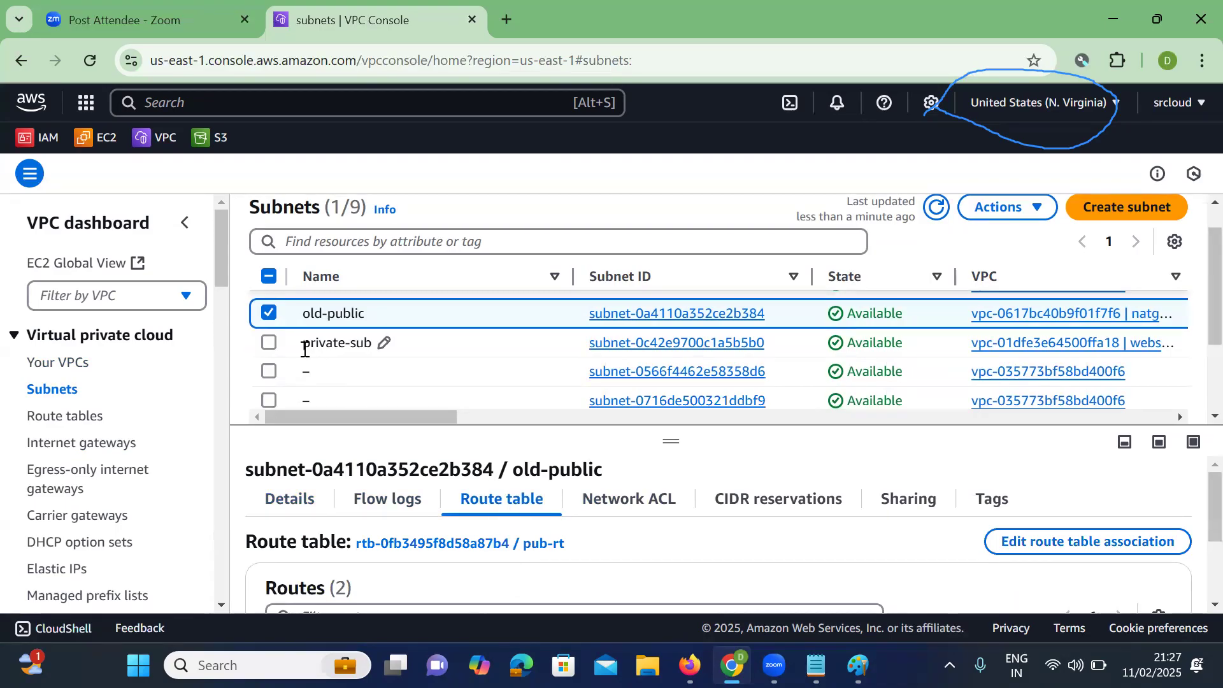
{"action": "scroll", "coordinate": [490, 525], "scroll_direction": "down", "scroll_amount": 3}
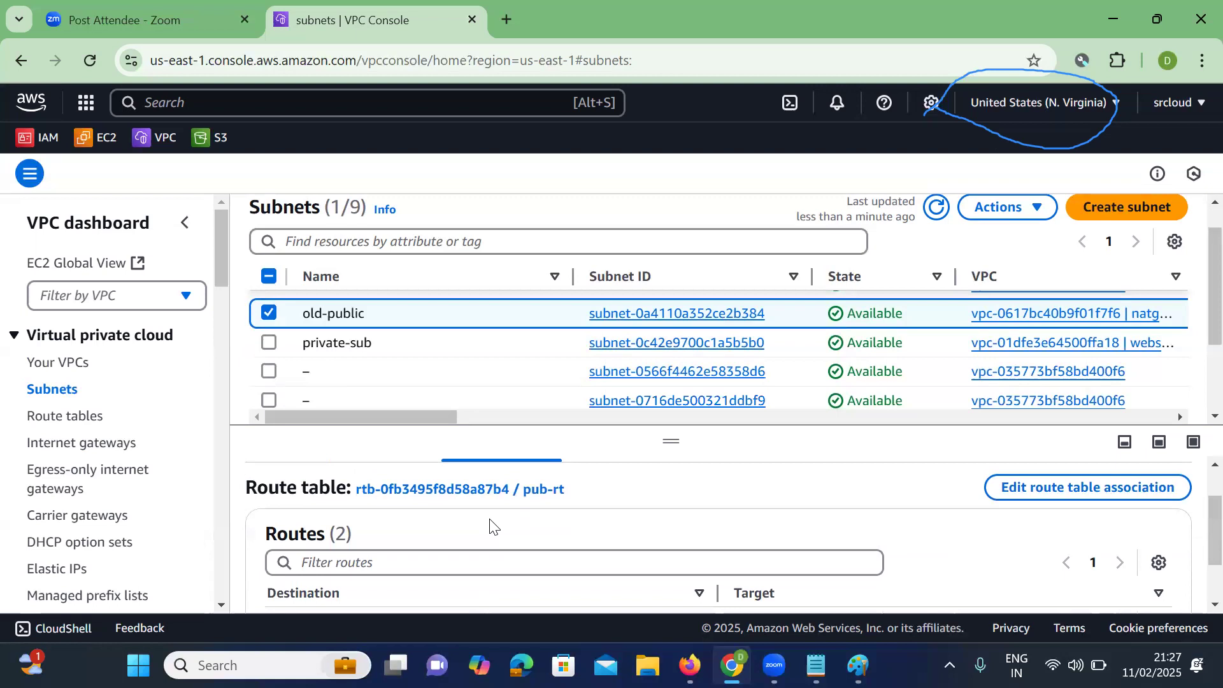
{"action": "right_click", "coordinate": [489, 525]}
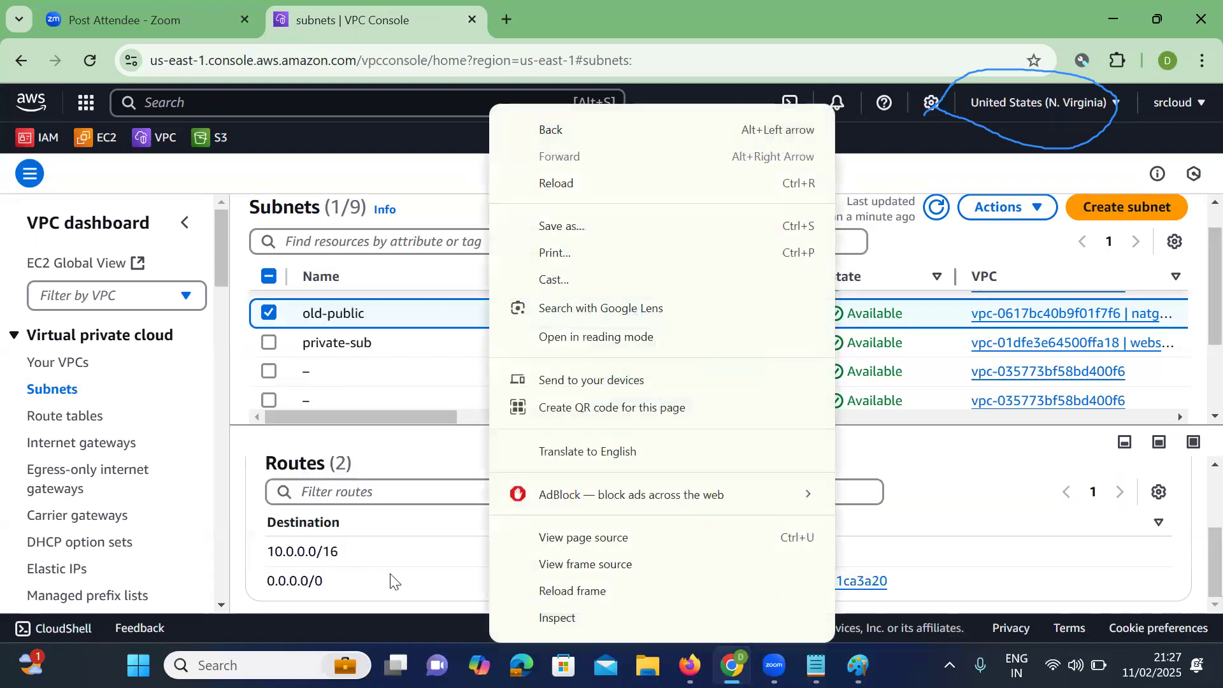
{"action": "left_click", "coordinate": [411, 528]}
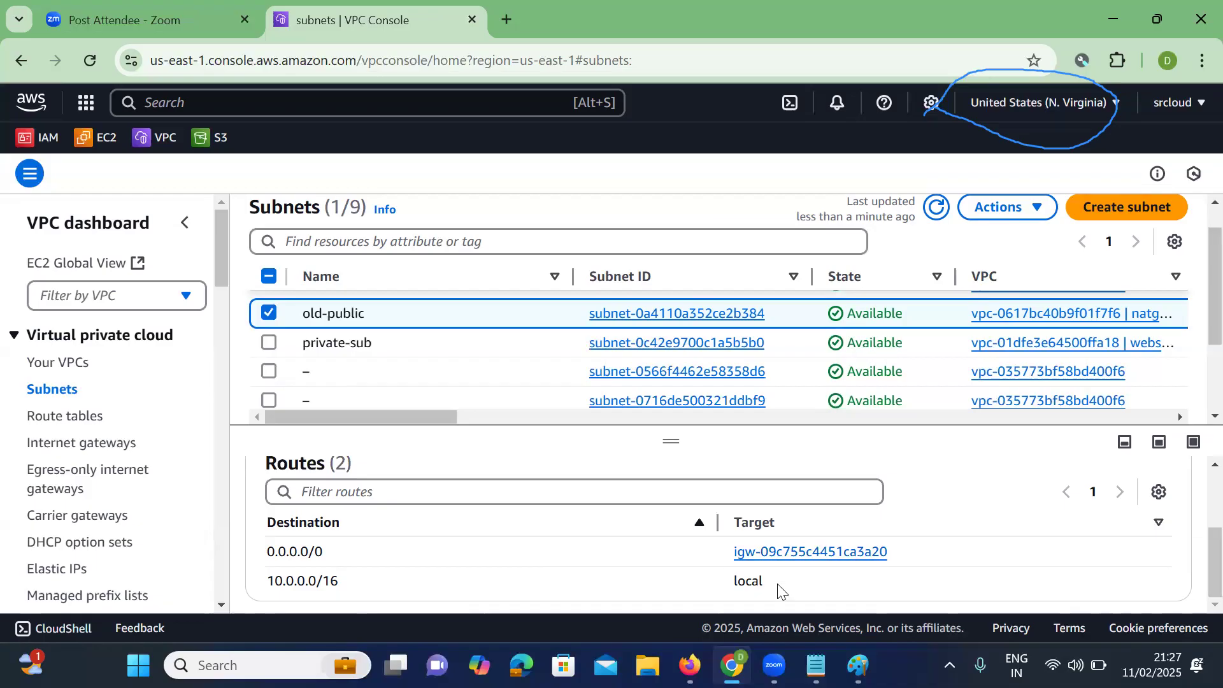
{"action": "scroll", "coordinate": [923, 560], "scroll_direction": "up", "scroll_amount": 1}
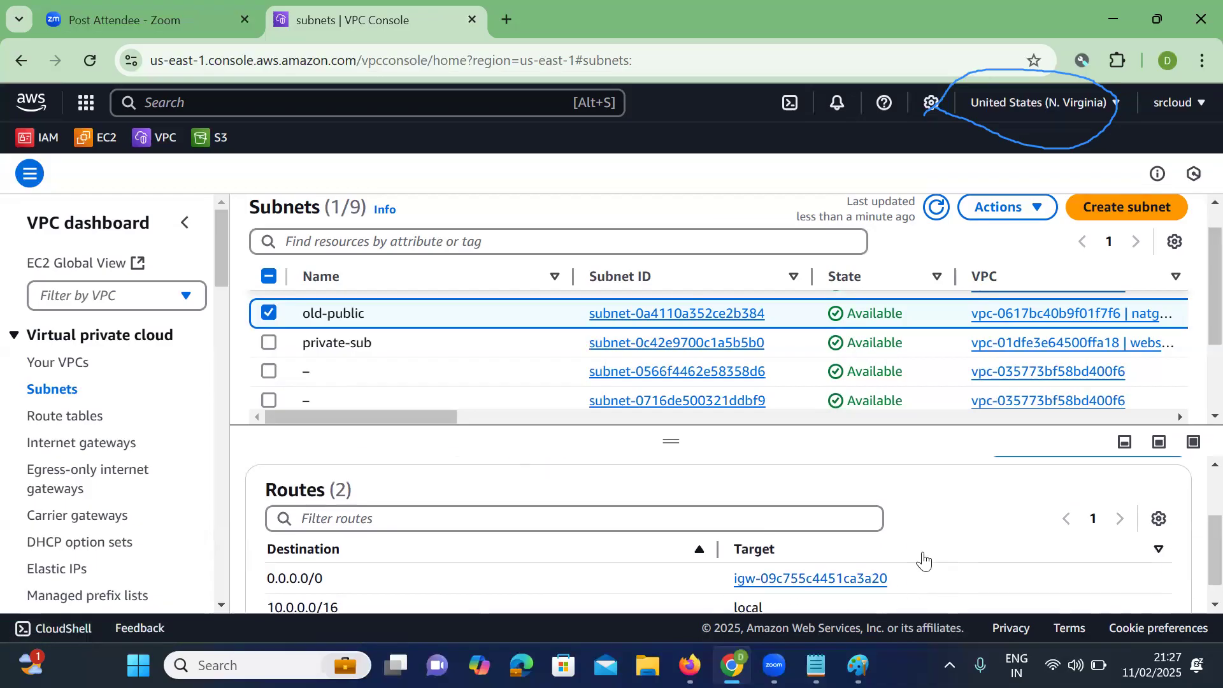
{"action": "scroll", "coordinate": [866, 554], "scroll_direction": "up", "scroll_amount": 3}
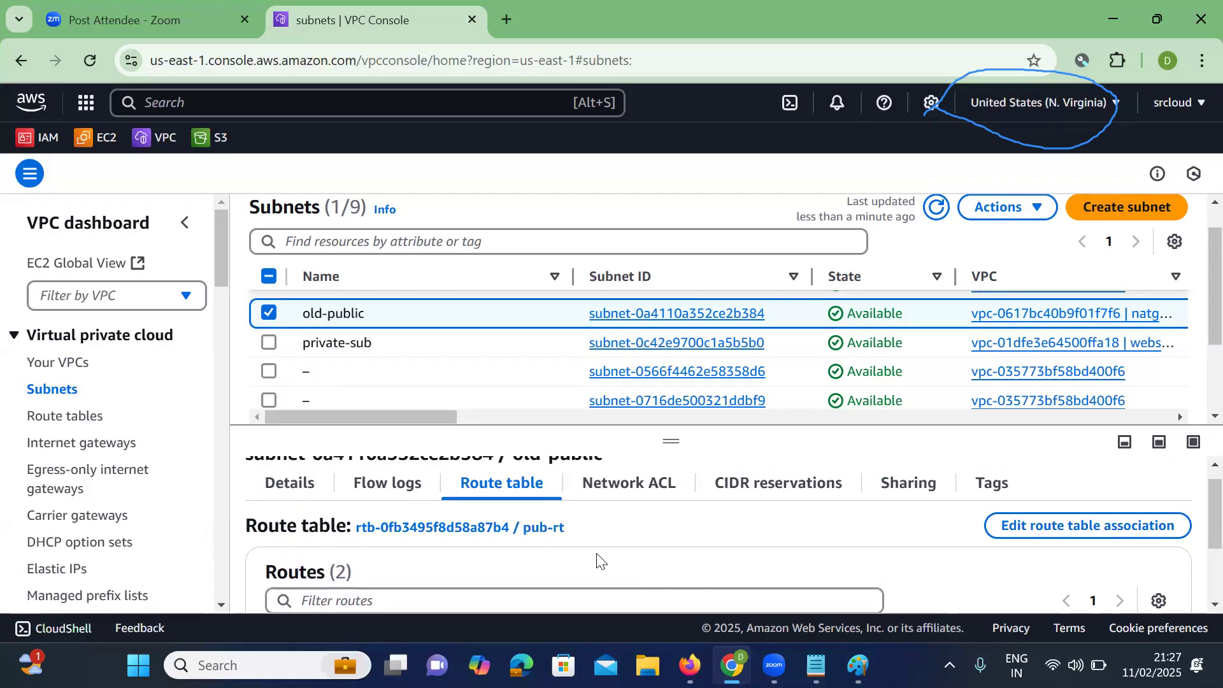
Open the route table association editor for the old-public subnet and review its assigned route table and routes.
{"action": "left_click", "coordinate": [1063, 527]}
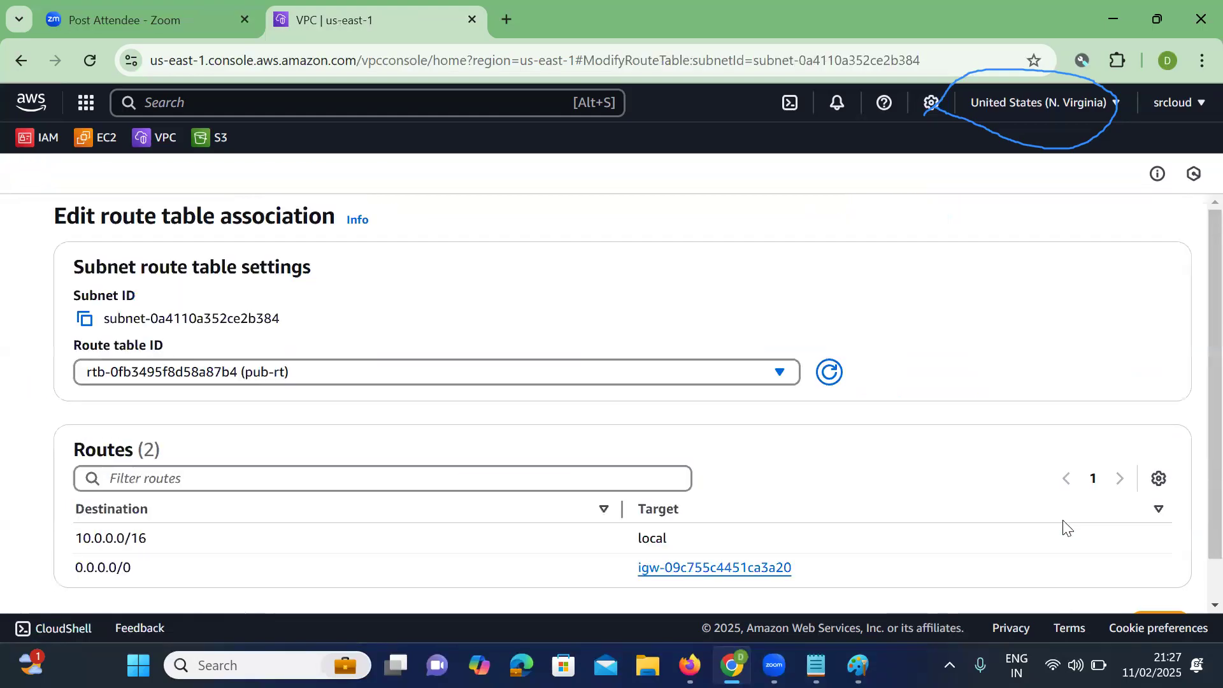
{"action": "scroll", "coordinate": [432, 438], "scroll_direction": "down", "scroll_amount": 1}
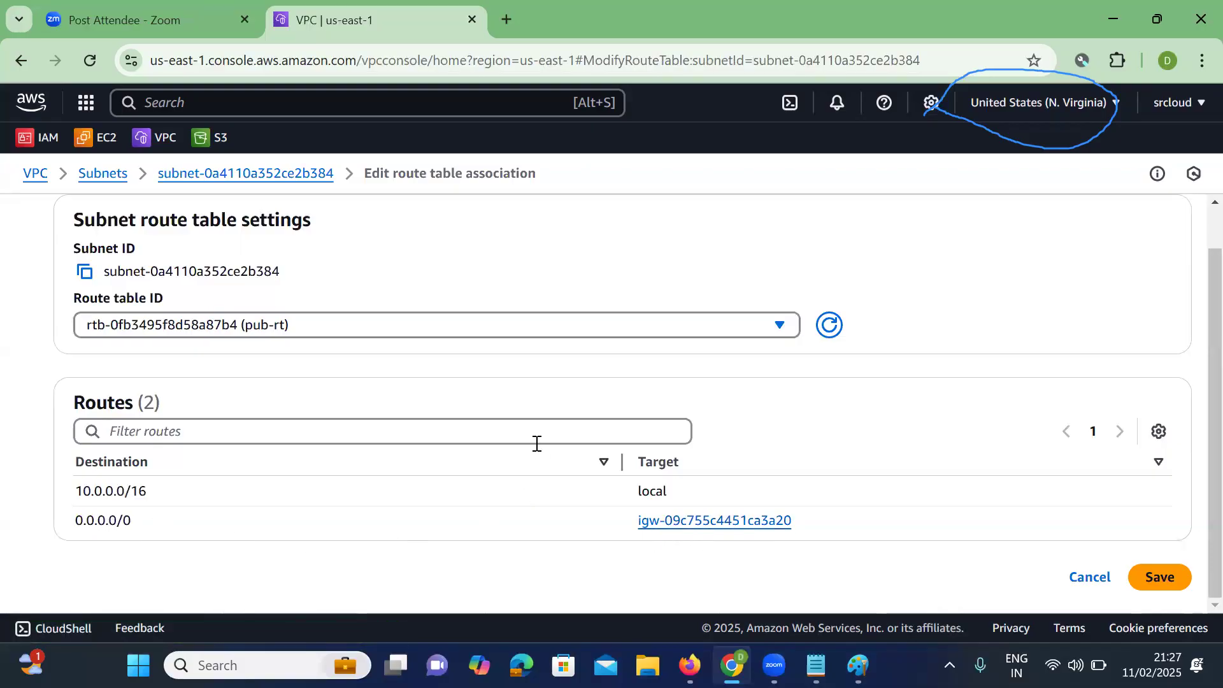
{"action": "scroll", "coordinate": [535, 442], "scroll_direction": "up", "scroll_amount": 1}
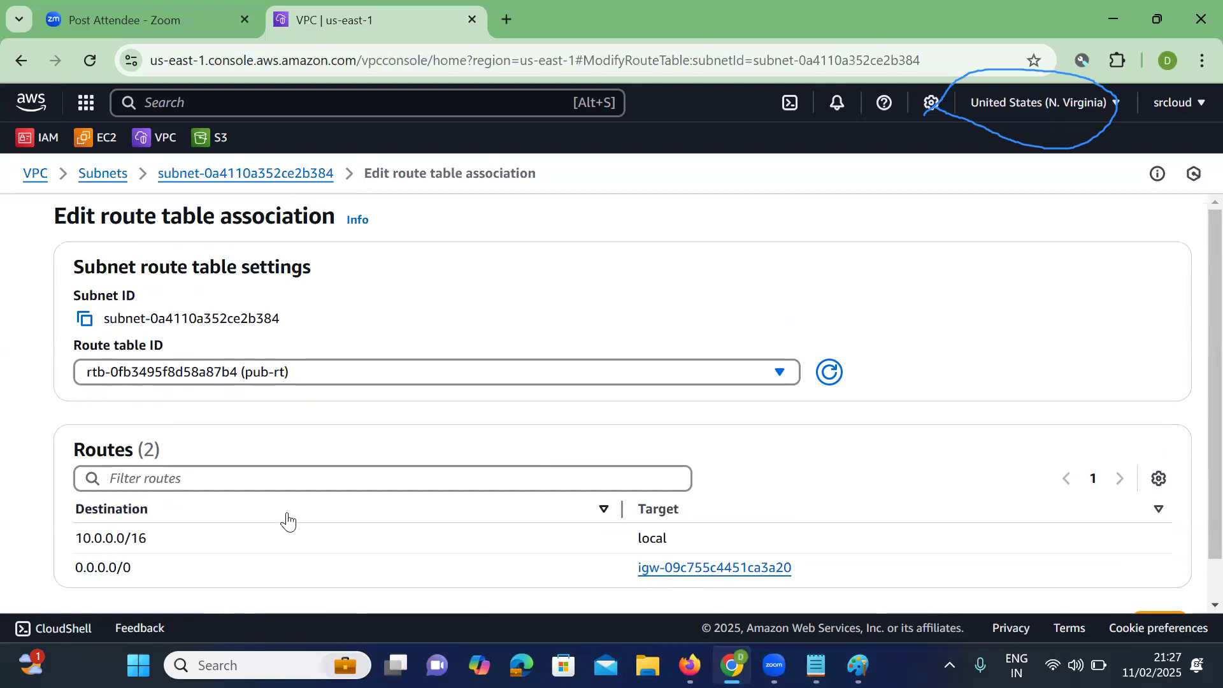
{"action": "scroll", "coordinate": [288, 520], "scroll_direction": "down", "scroll_amount": 1}
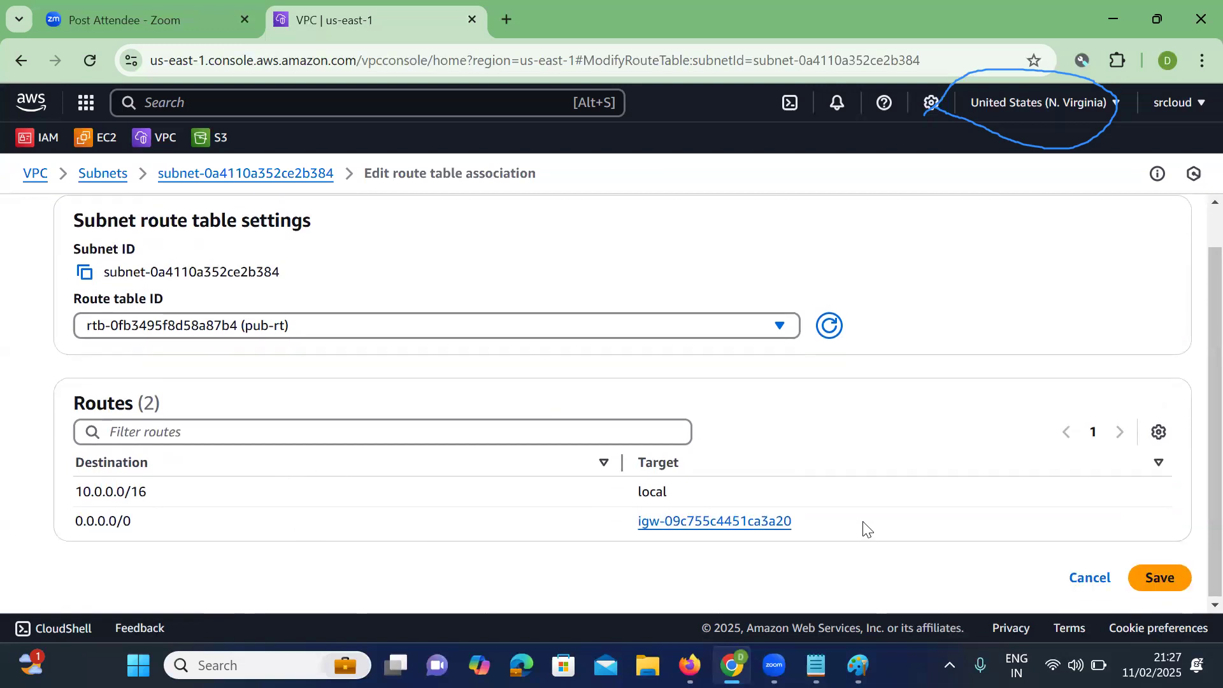
Open the internet gateway targeted by the 0.0.0.0/0 route and detach igw-pub from its VPC.
{"action": "left_click", "coordinate": [716, 523]}
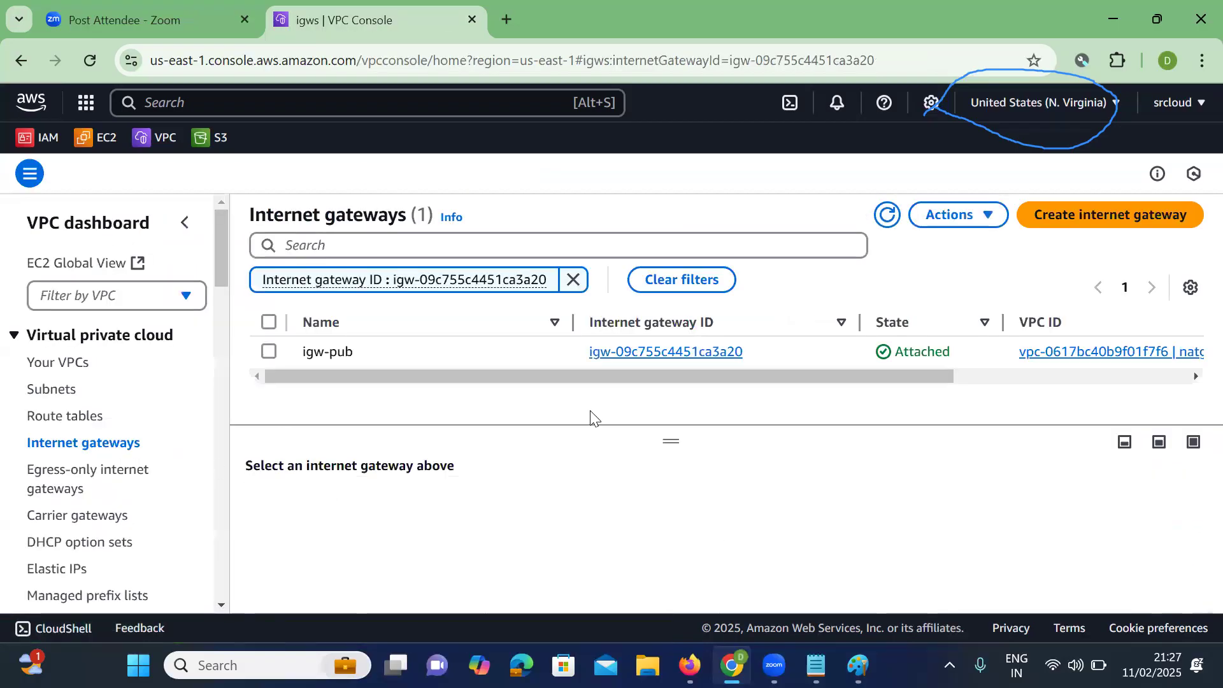
{"action": "left_click", "coordinate": [269, 351]}
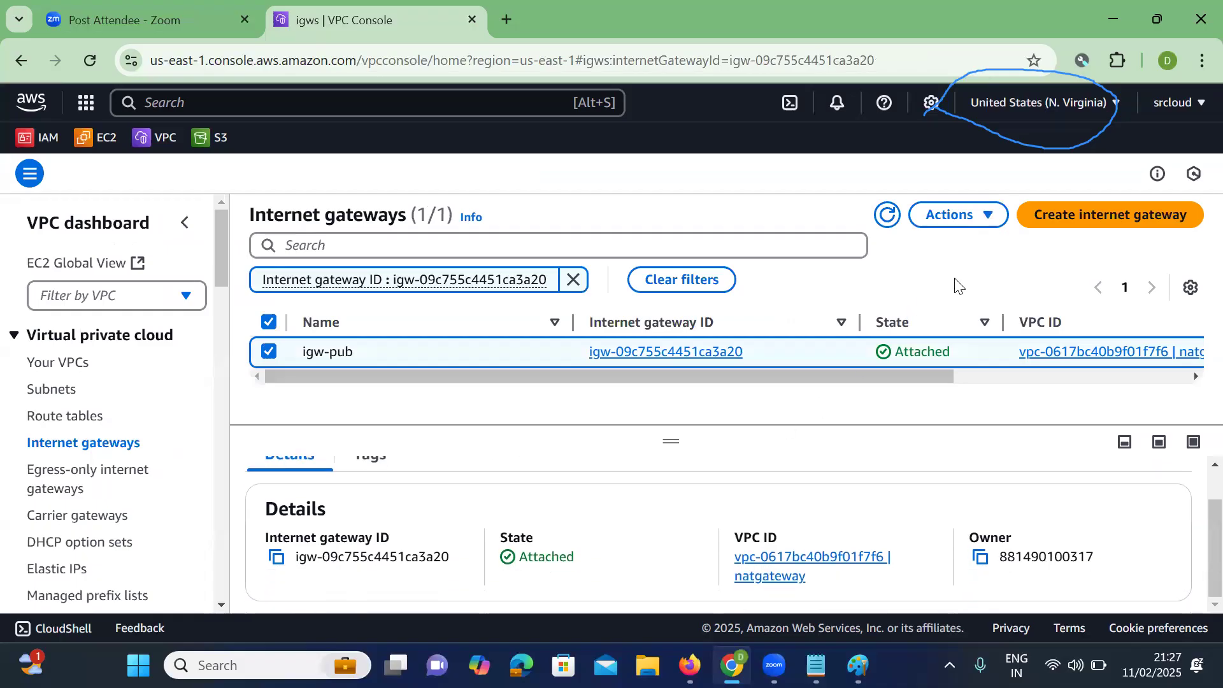
{"action": "left_click", "coordinate": [977, 217]}
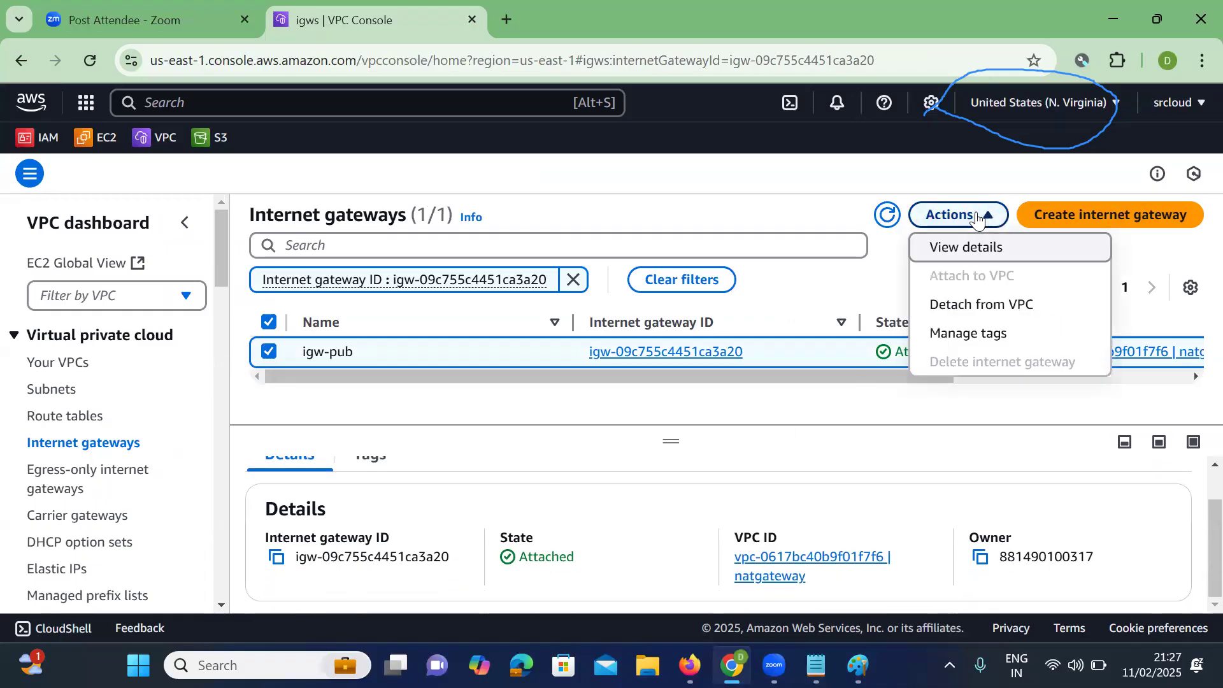
{"action": "left_click", "coordinate": [986, 306]}
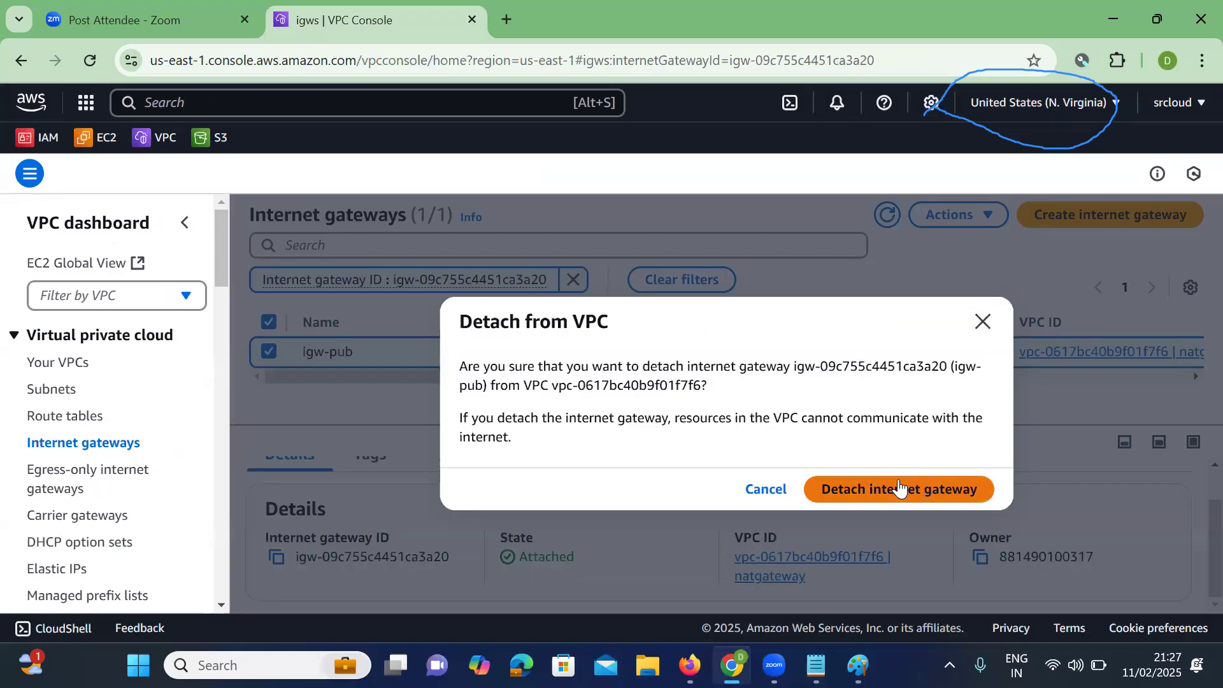
{"action": "left_click", "coordinate": [873, 491]}
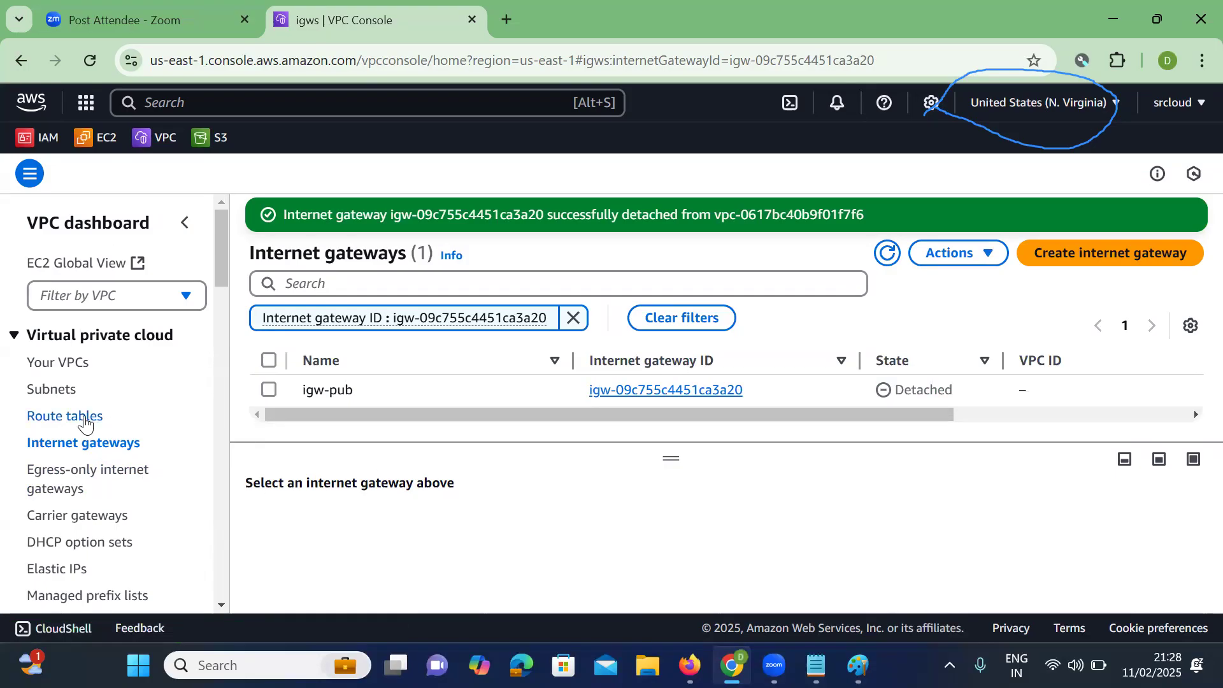
Remove the 0.0.0.0/0 internet gateway route from the private-rt-feb route table and save the changes.
{"action": "left_click", "coordinate": [83, 416]}
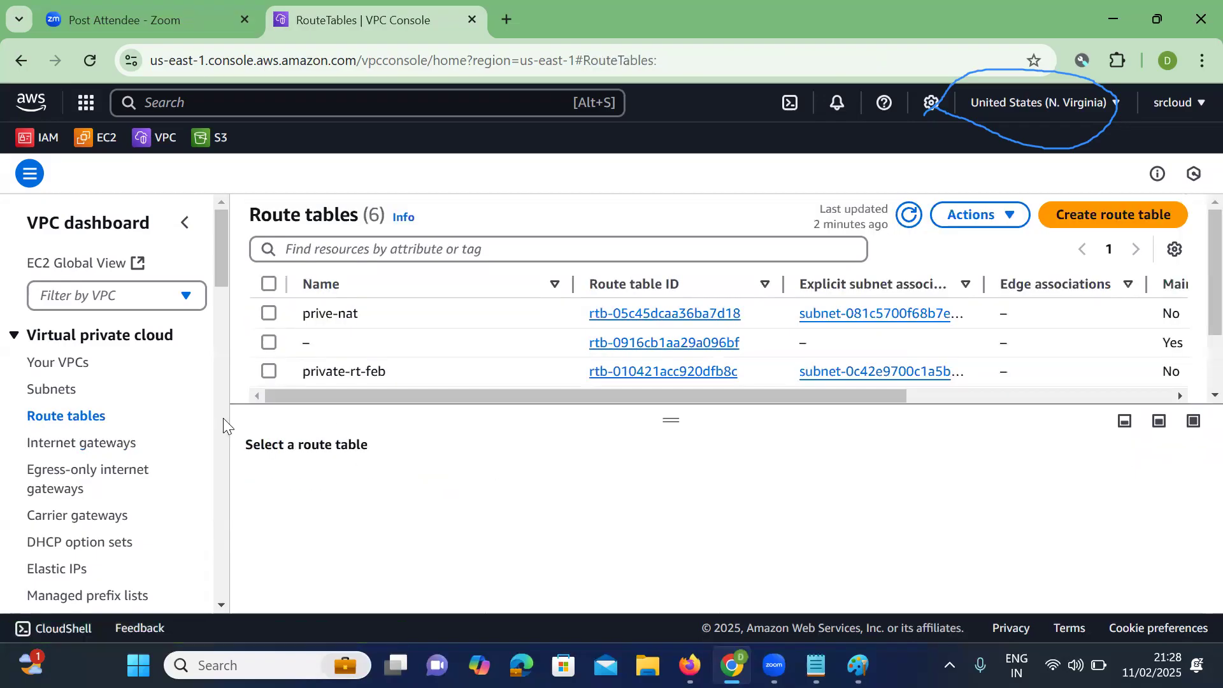
{"action": "left_click", "coordinate": [268, 371]}
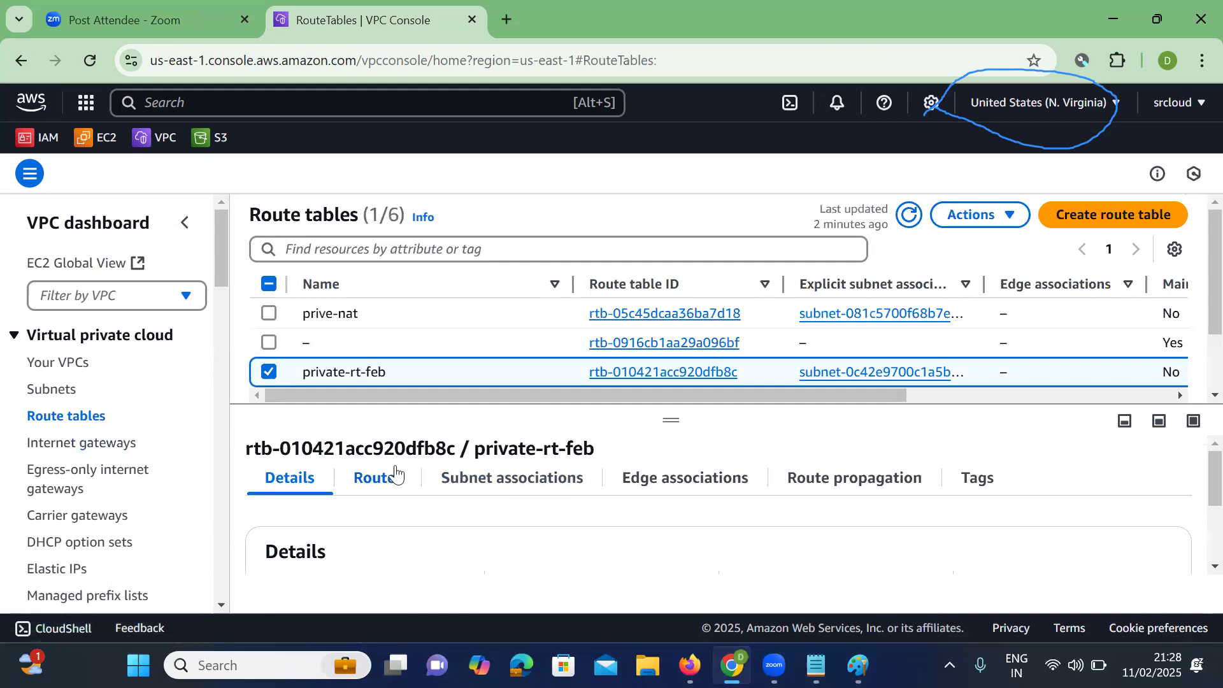
{"action": "left_click", "coordinate": [370, 481]}
{"action": "scroll", "coordinate": [521, 503], "scroll_direction": "down", "scroll_amount": 2}
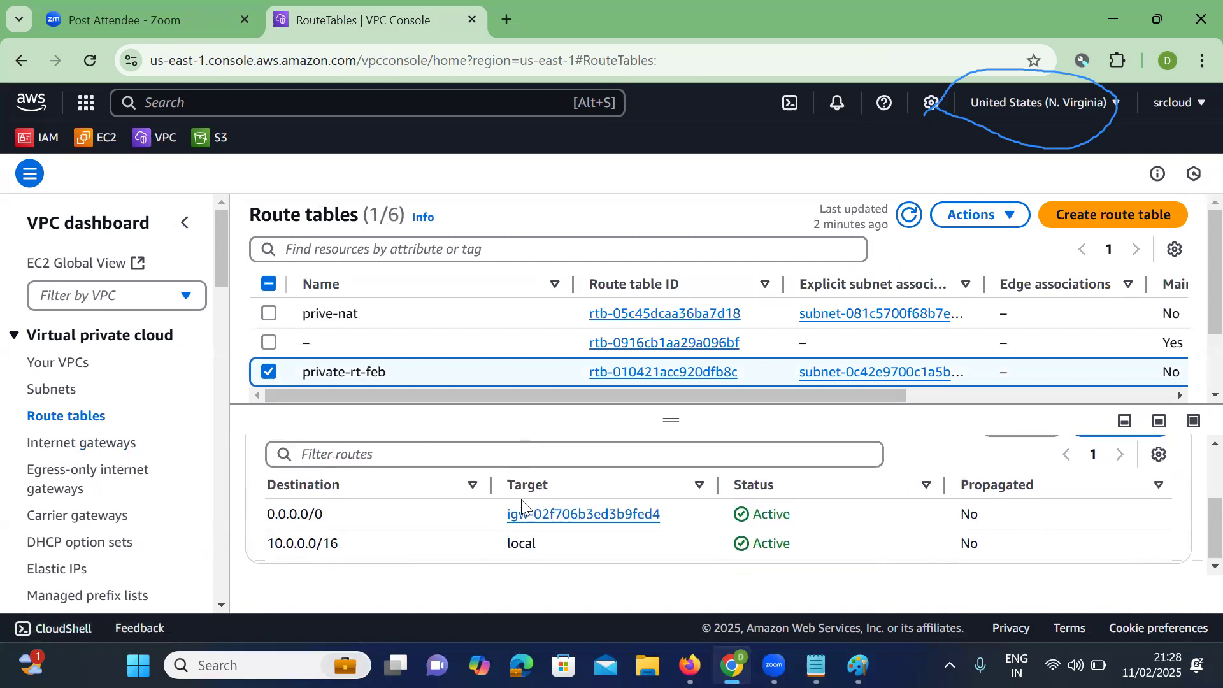
{"action": "scroll", "coordinate": [404, 533], "scroll_direction": "up", "scroll_amount": 2}
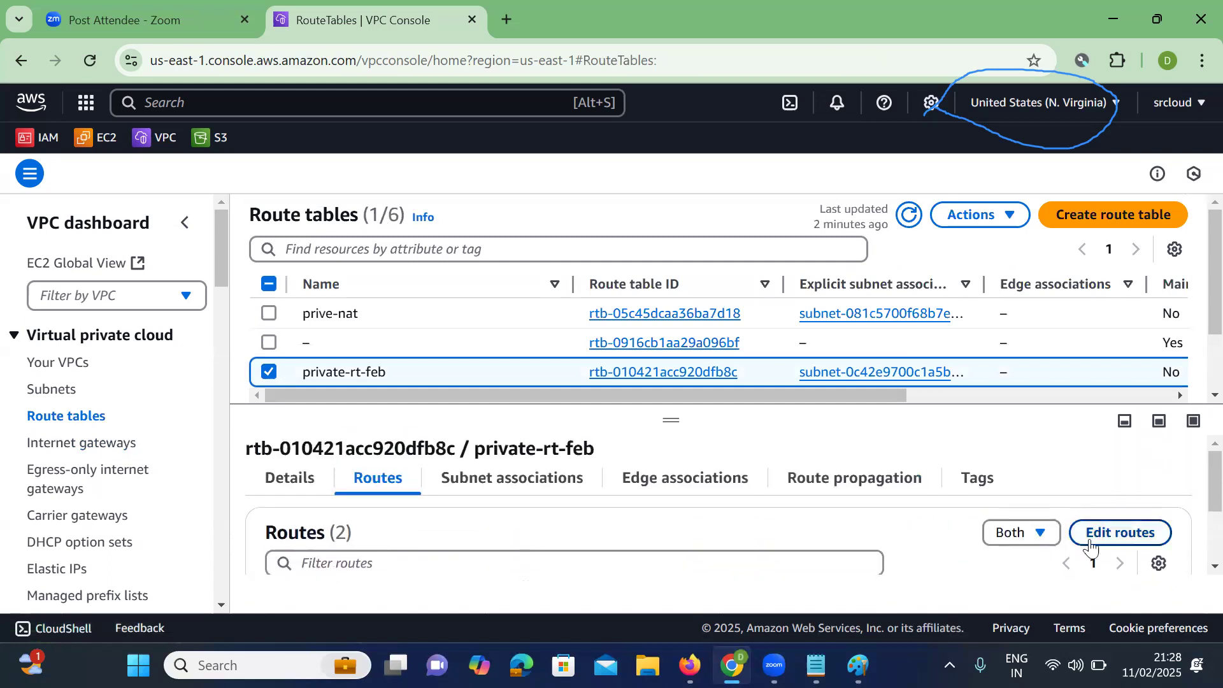
{"action": "left_click", "coordinate": [1116, 532]}
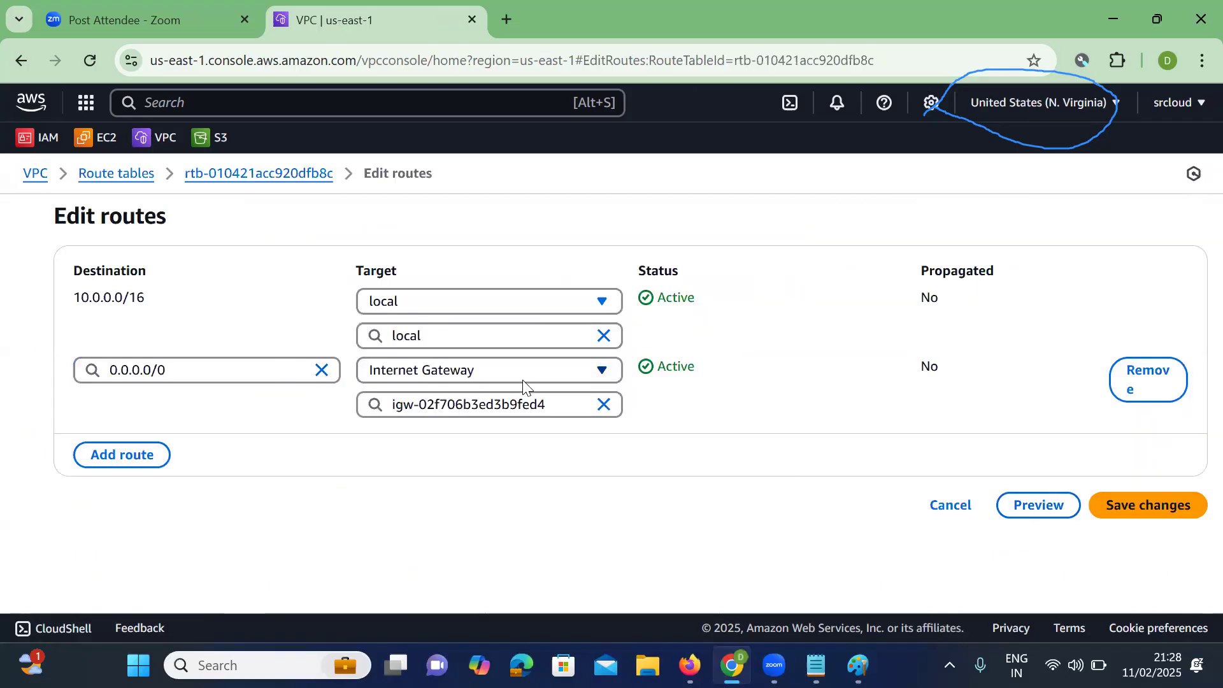
{"action": "left_click", "coordinate": [1155, 378]}
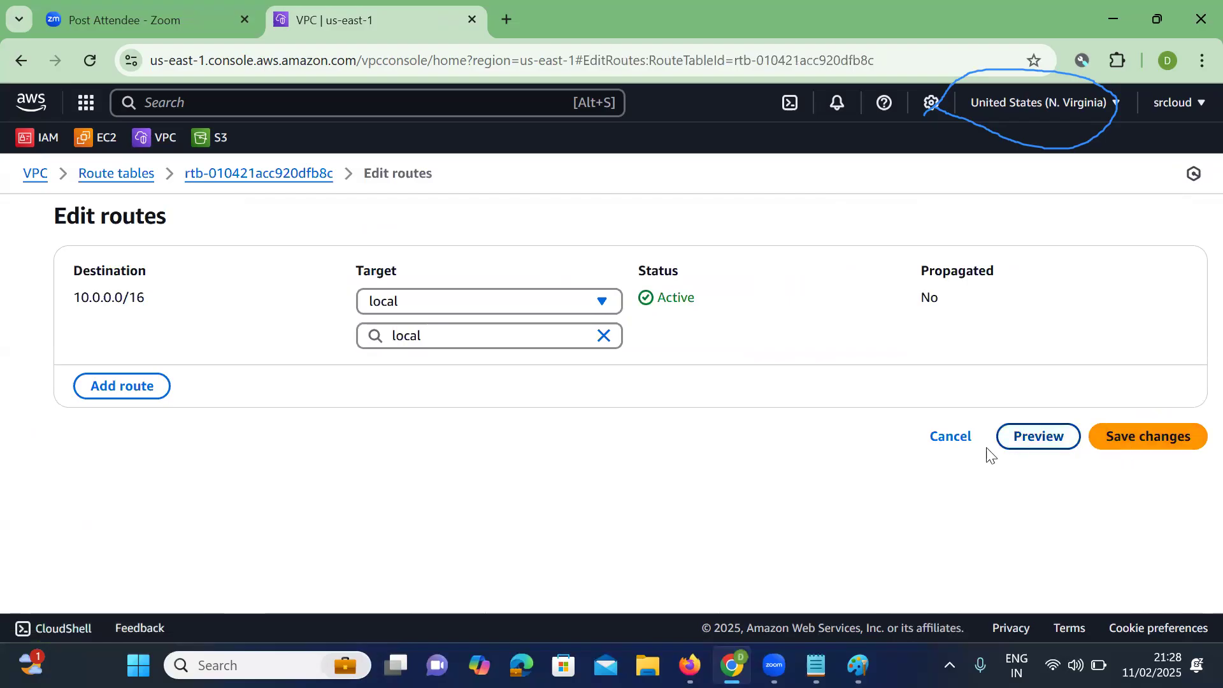
{"action": "left_click", "coordinate": [1141, 434]}
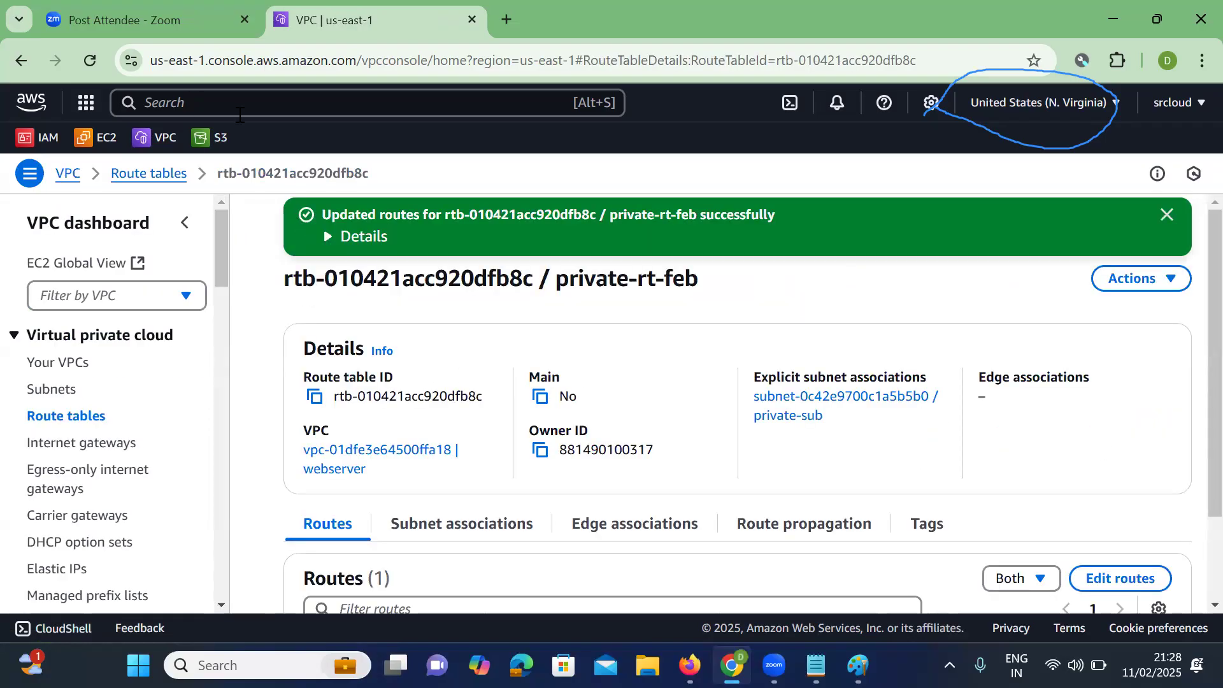
{"action": "scroll", "coordinate": [444, 506], "scroll_direction": "down", "scroll_amount": 1}
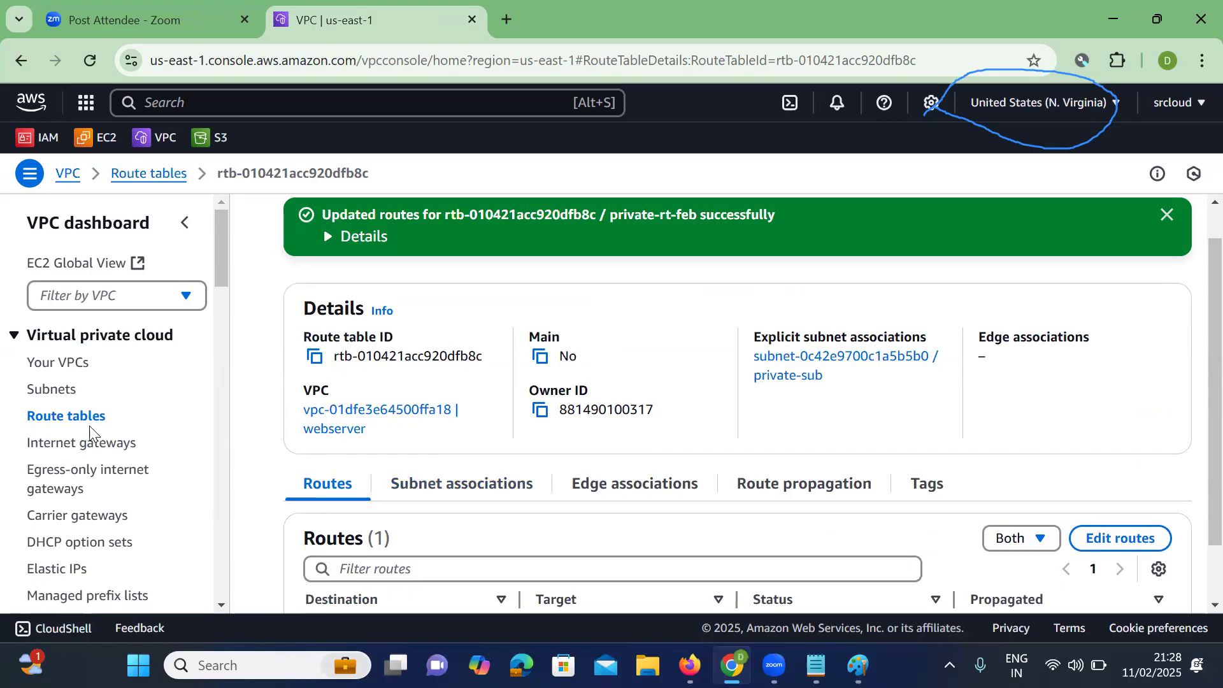
From the subnet list, start creating a subnet in the webserver VPC and name it public-feb.
{"action": "left_click", "coordinate": [43, 397]}
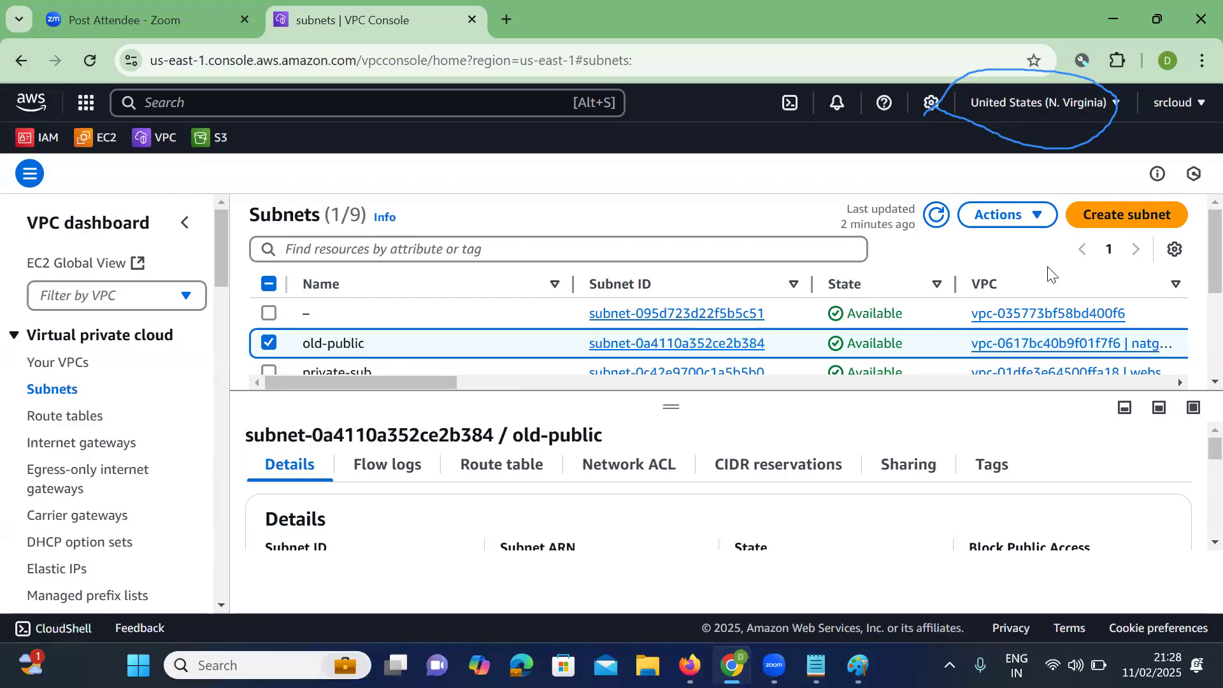
{"action": "left_click", "coordinate": [1111, 220]}
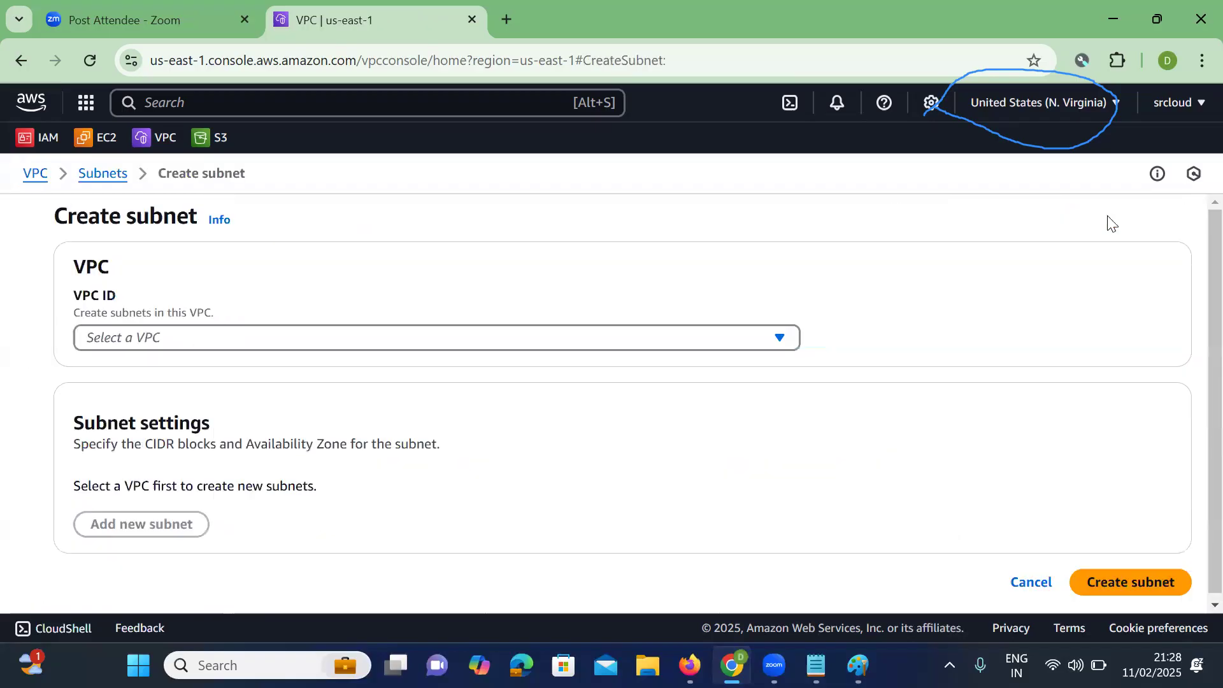
{"action": "left_click", "coordinate": [224, 339]}
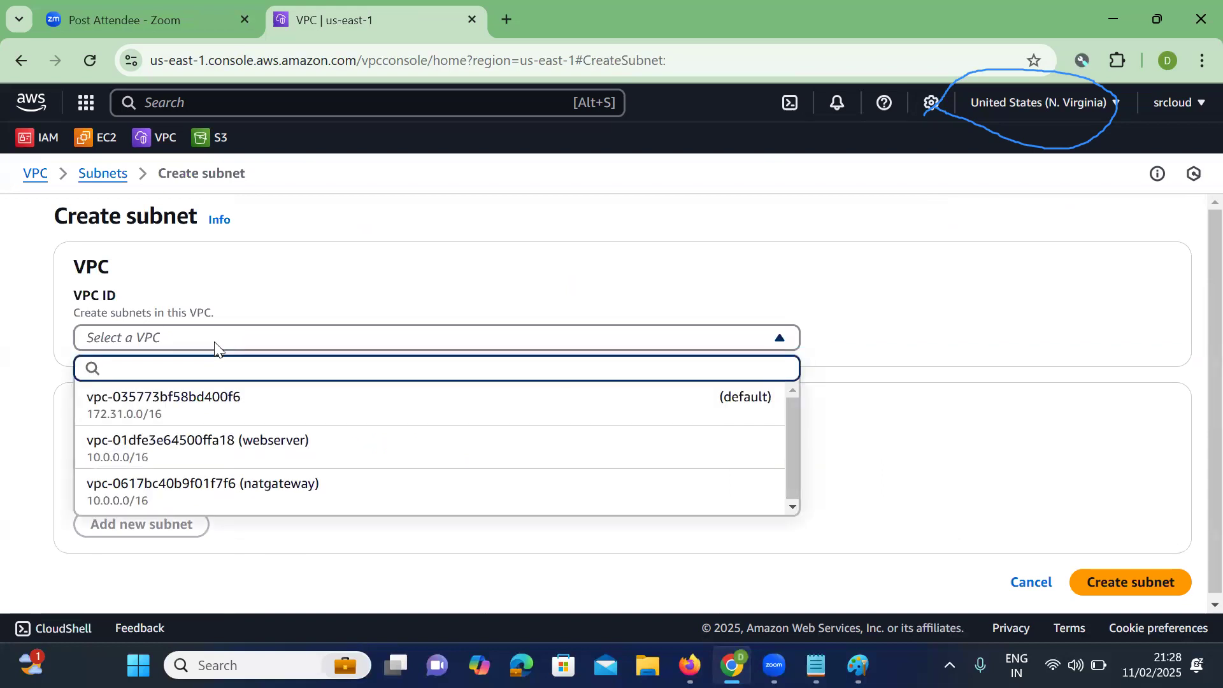
{"action": "left_click", "coordinate": [318, 457]}
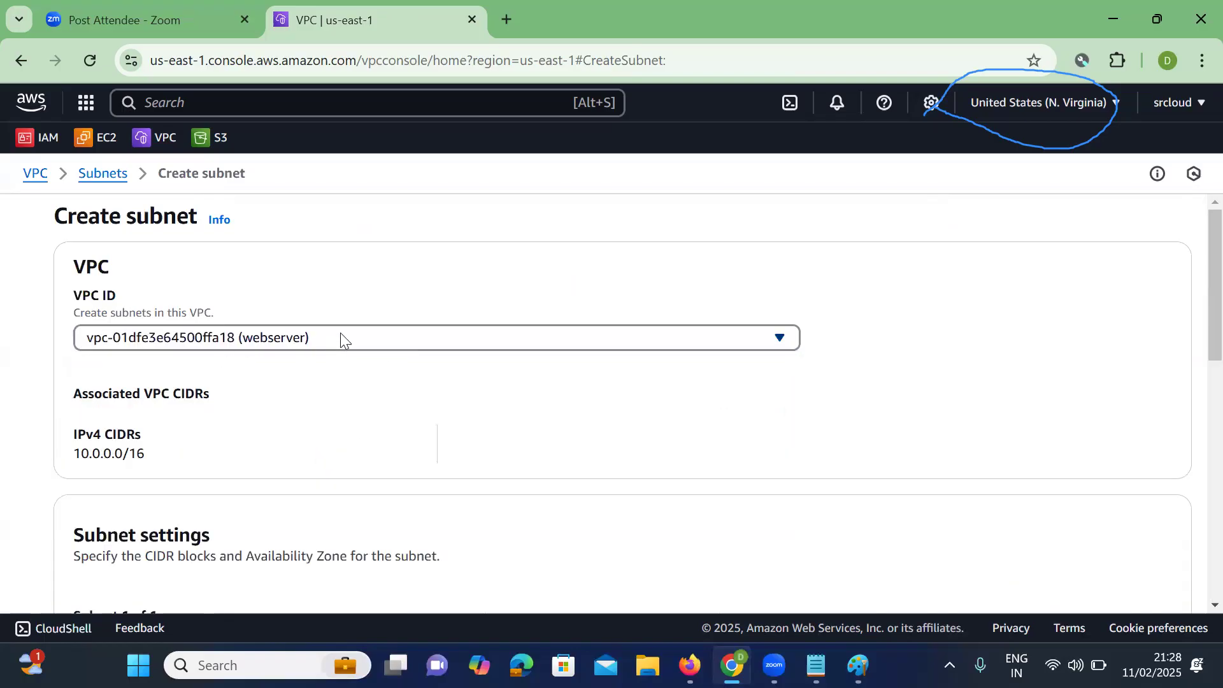
{"action": "scroll", "coordinate": [268, 388], "scroll_direction": "down", "scroll_amount": 3}
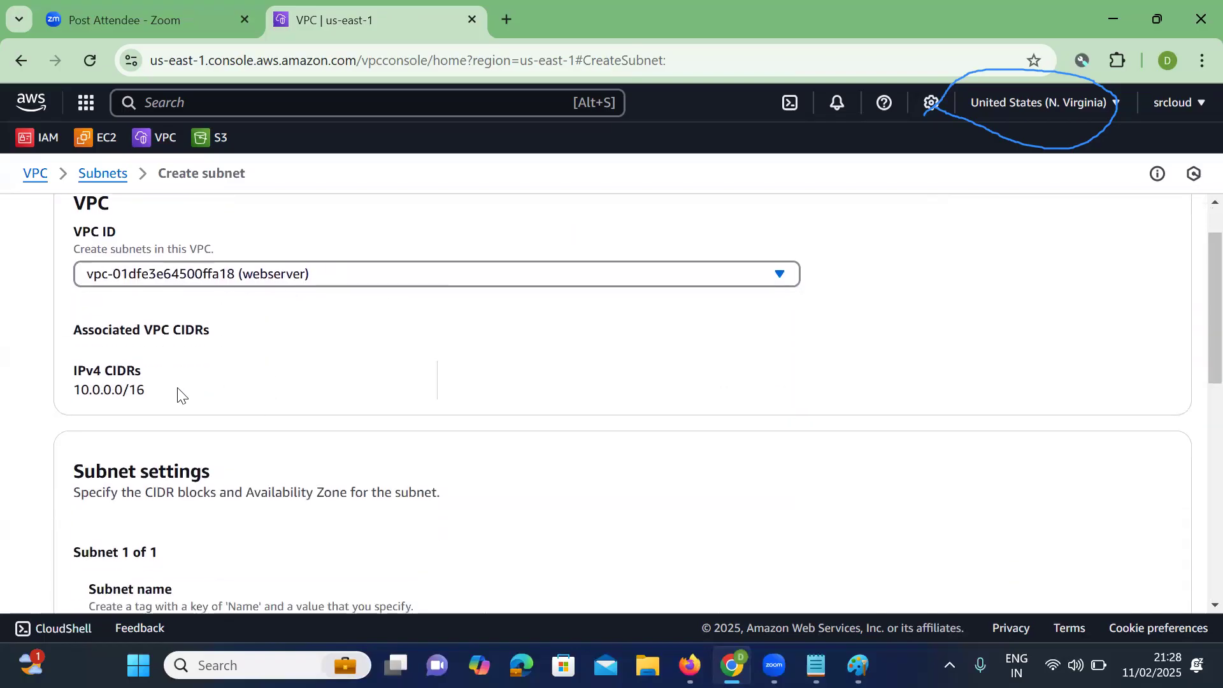
{"action": "scroll", "coordinate": [244, 440], "scroll_direction": "down", "scroll_amount": 3}
{"action": "left_click", "coordinate": [137, 360]}
{"action": "type", "text": "public-feb"}
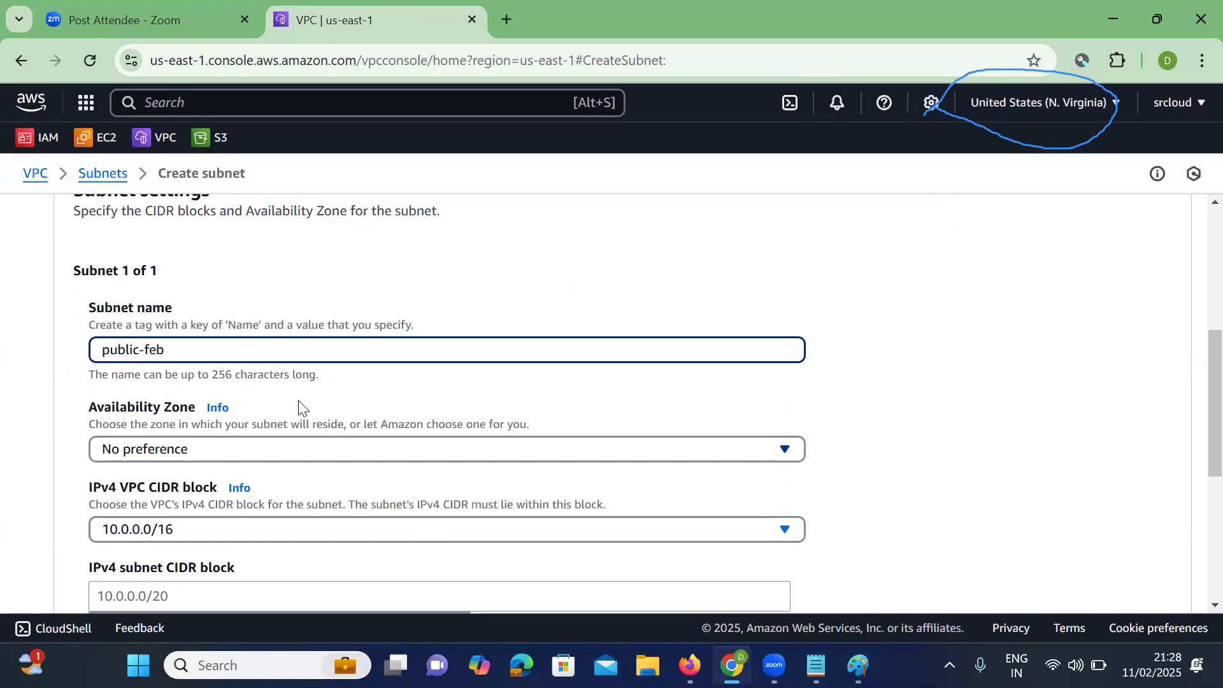
Review the available zones and set the public-feb subnet's Availability Zone to us-east-1a.
{"action": "scroll", "coordinate": [246, 423], "scroll_direction": "down", "scroll_amount": 1}
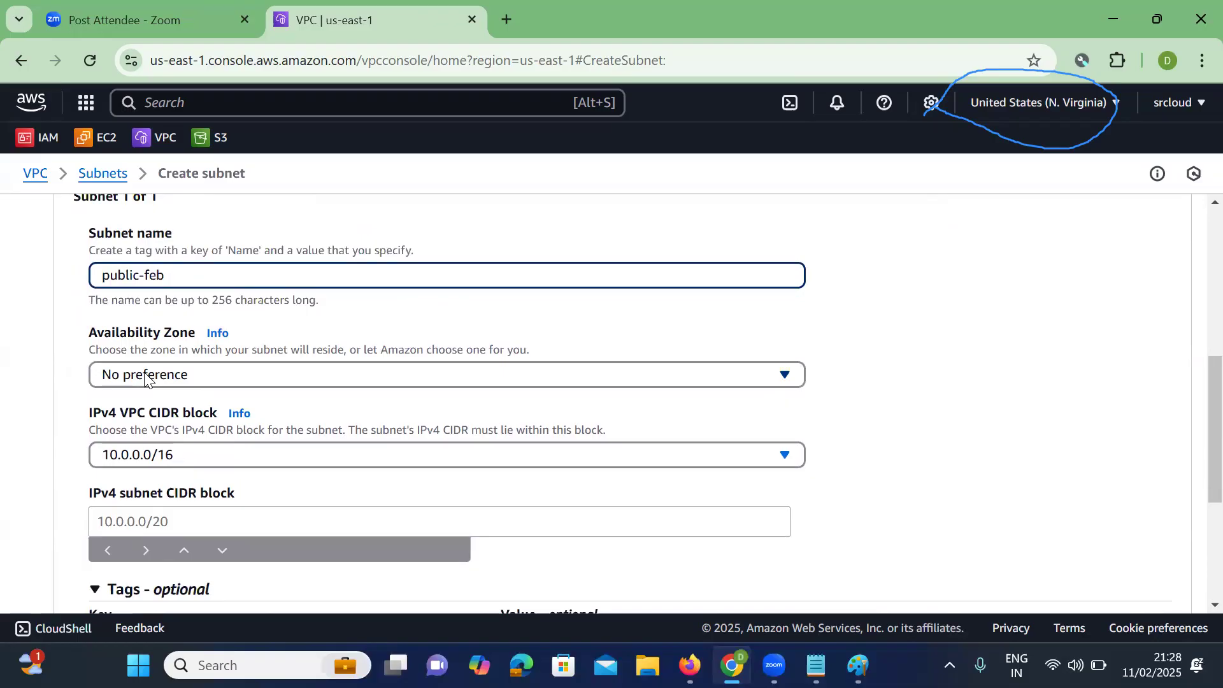
{"action": "left_click", "coordinate": [179, 370]}
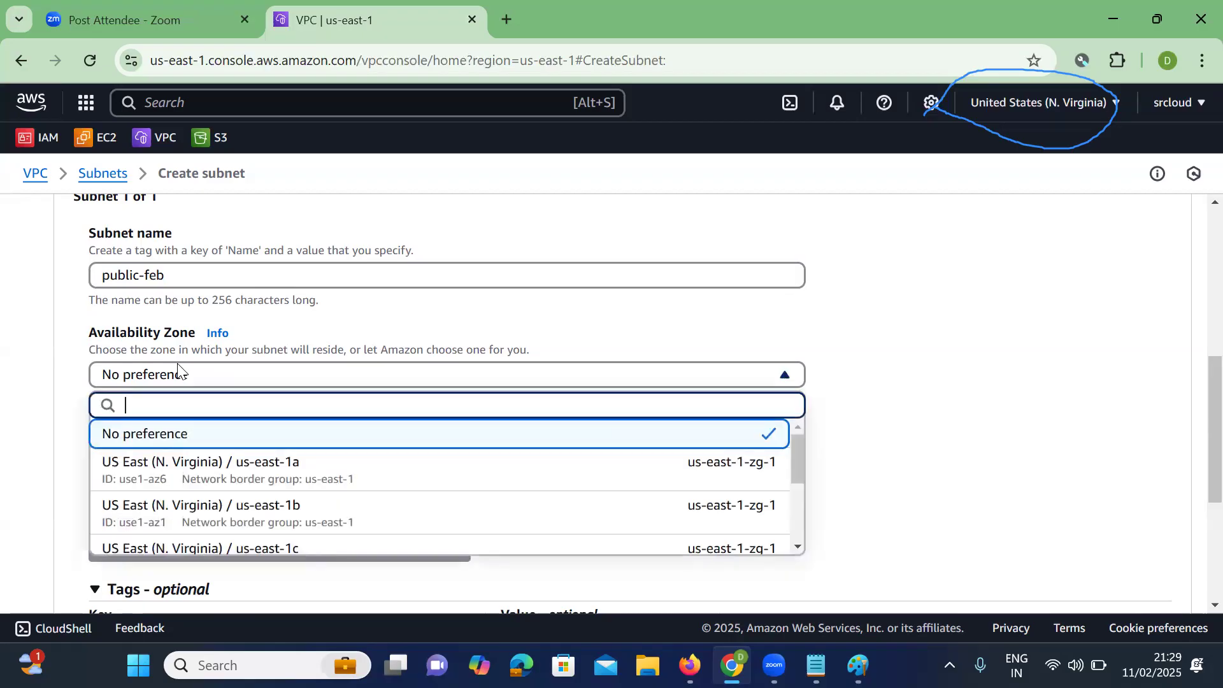
{"action": "scroll", "coordinate": [349, 484], "scroll_direction": "down", "scroll_amount": 3}
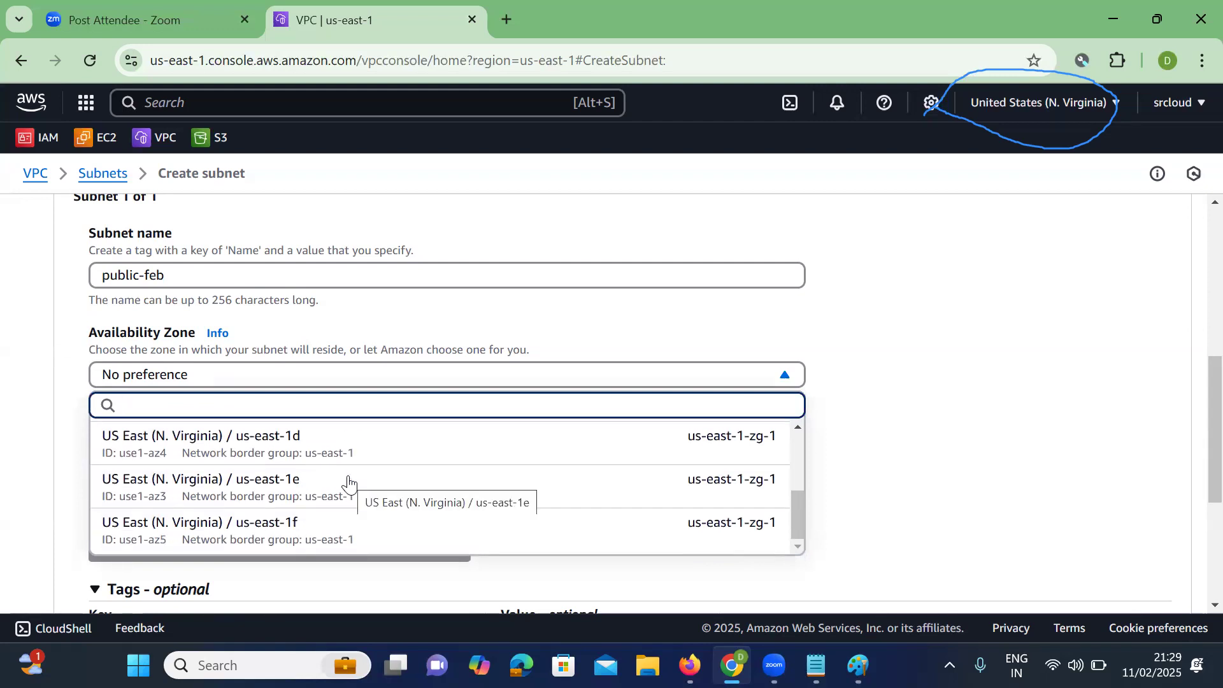
{"action": "scroll", "coordinate": [349, 484], "scroll_direction": "up", "scroll_amount": 3}
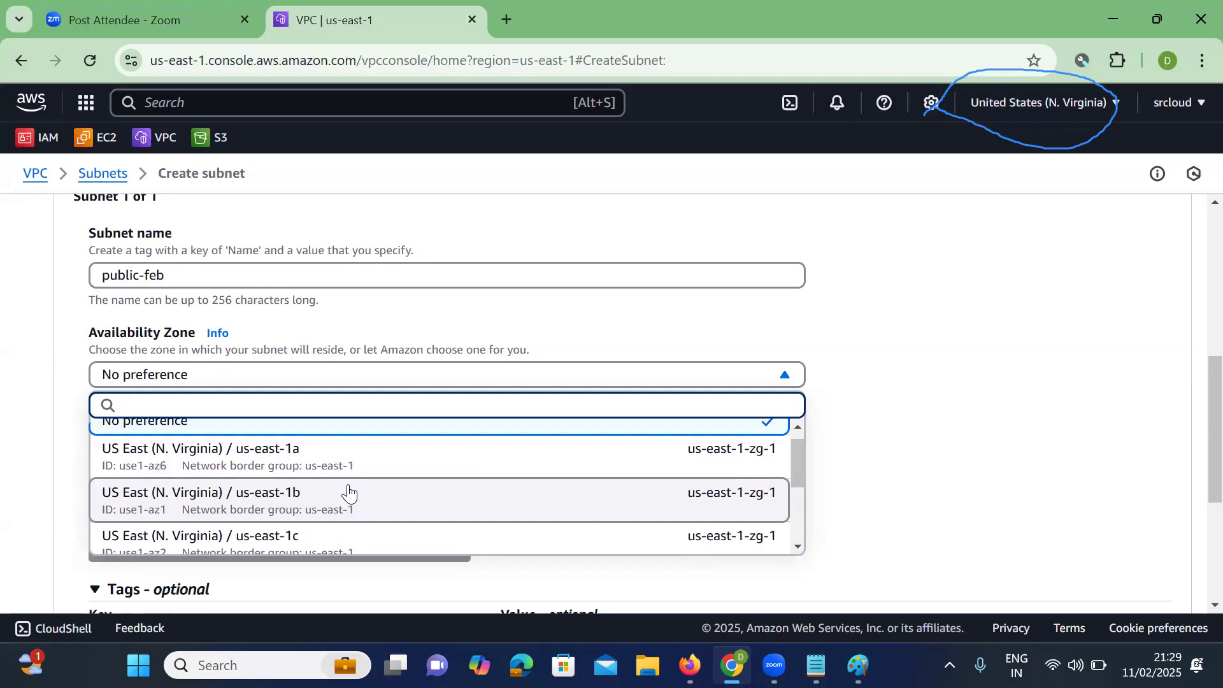
{"action": "left_click", "coordinate": [310, 467]}
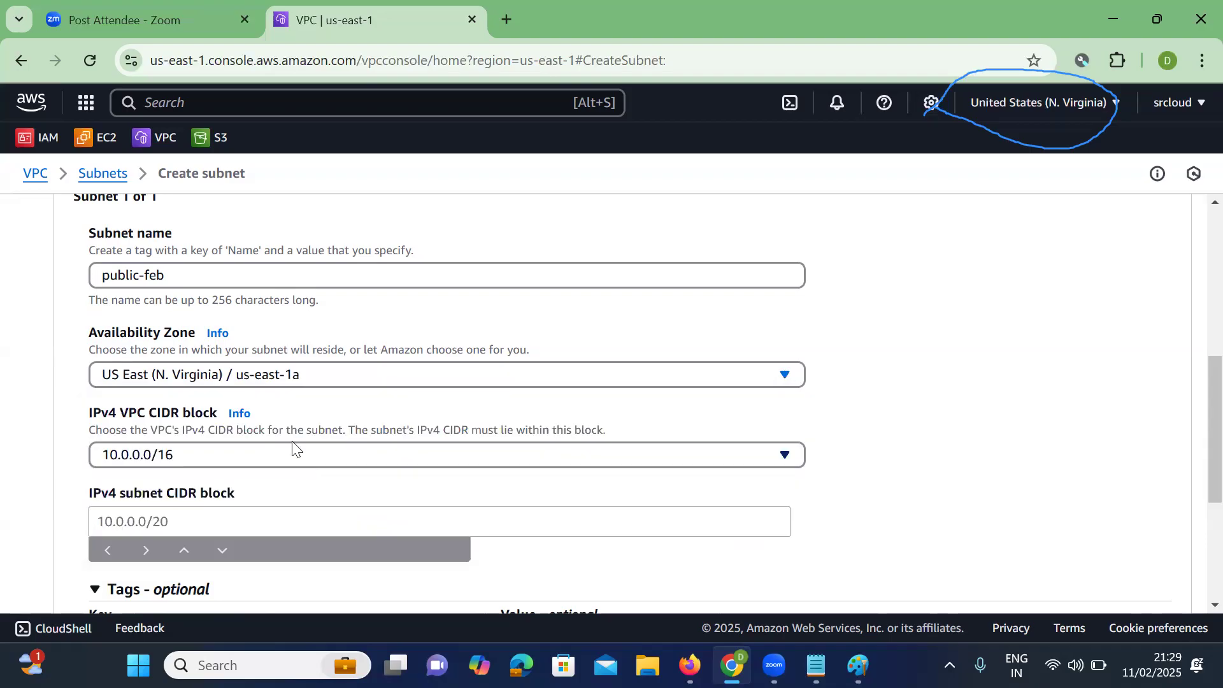
Try to create the public-feb subnet with the IPv4 subnet CIDR block 10.0.2.0/16.
{"action": "scroll", "coordinate": [298, 418], "scroll_direction": "down", "scroll_amount": 1}
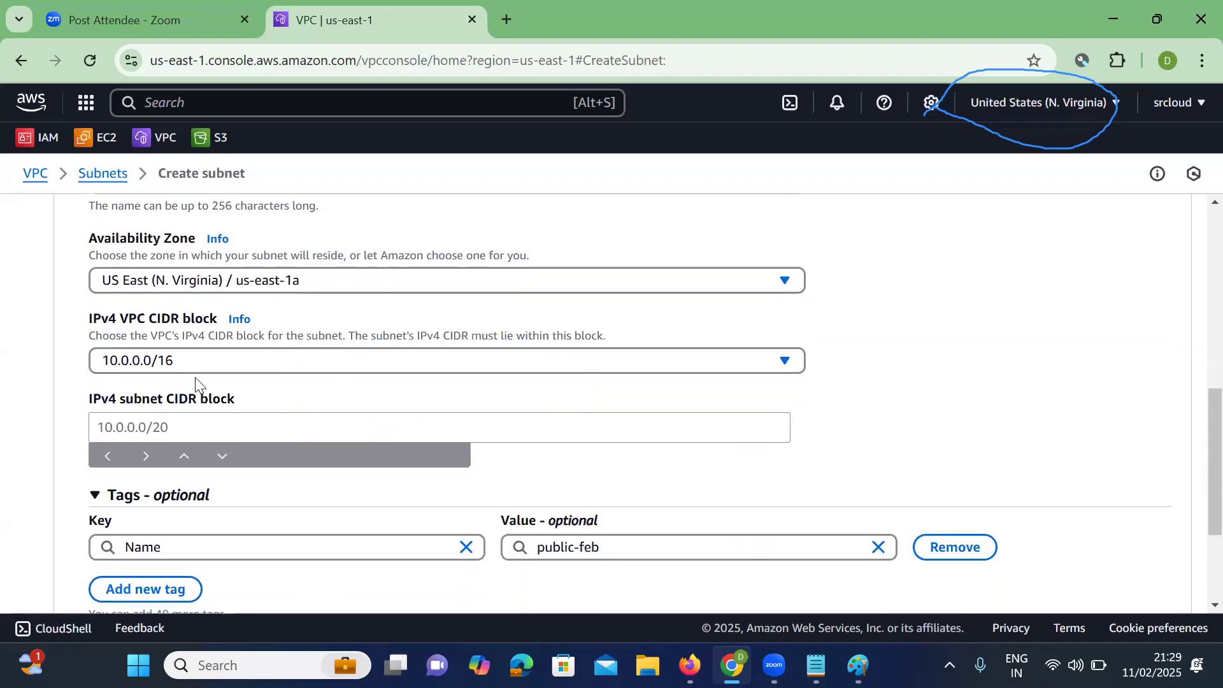
{"action": "scroll", "coordinate": [213, 372], "scroll_direction": "down", "scroll_amount": 1}
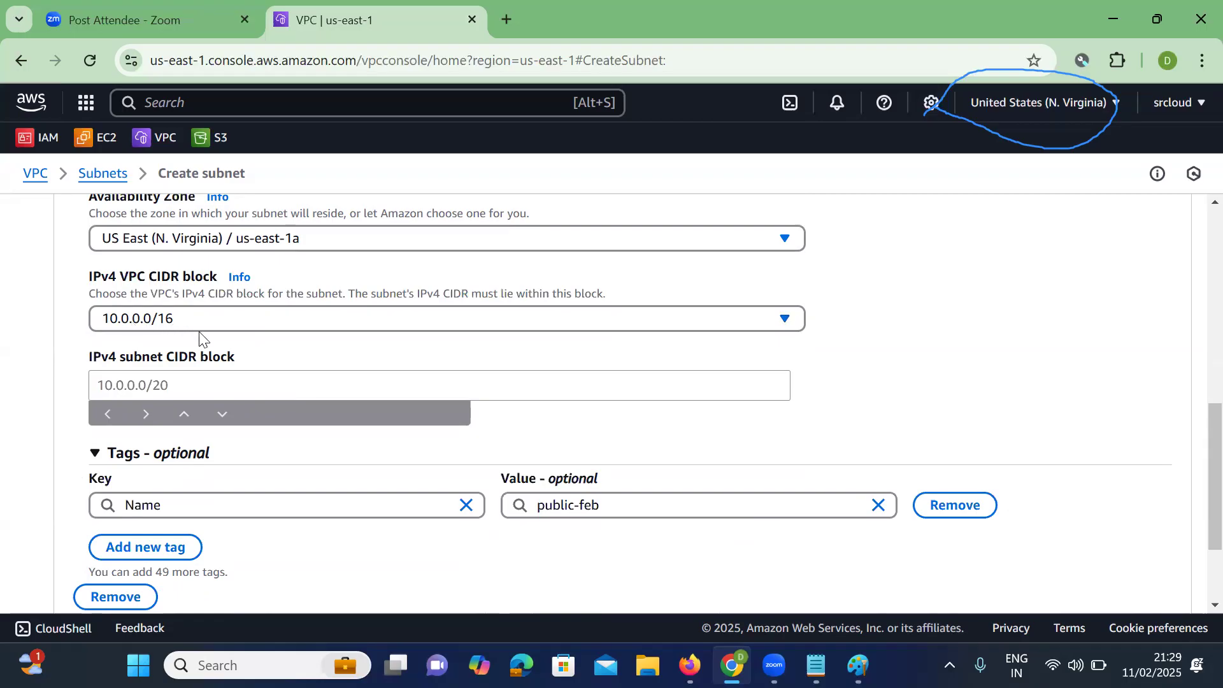
{"action": "left_click", "coordinate": [127, 384]}
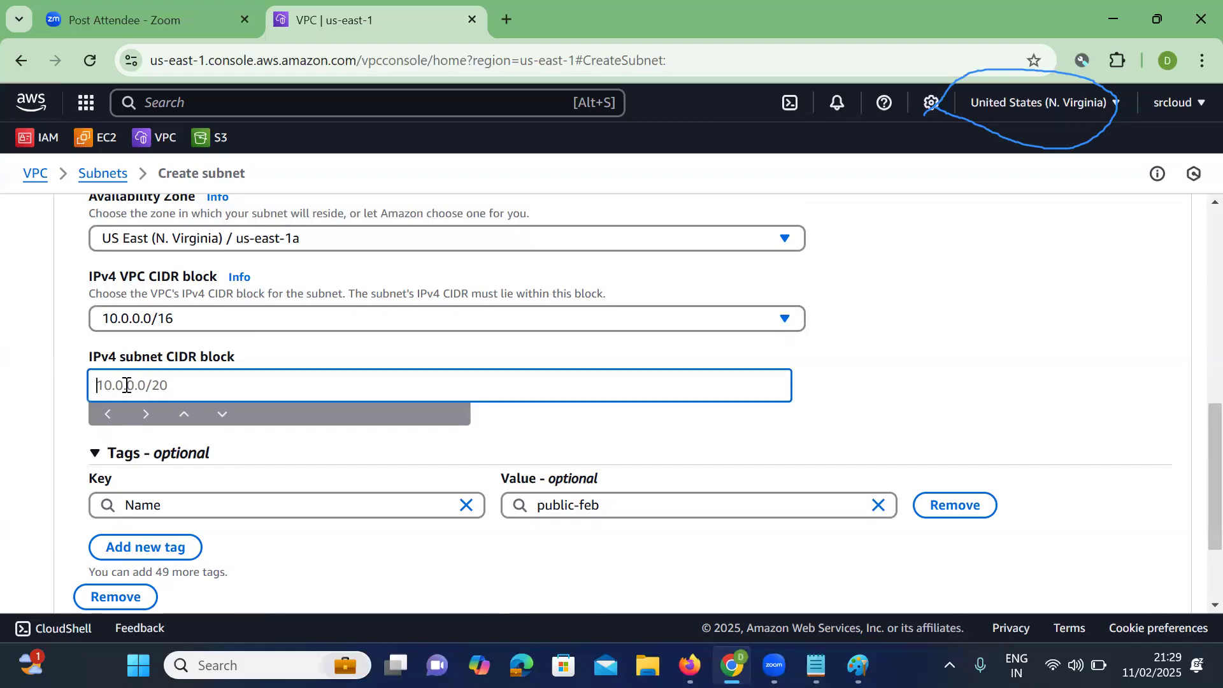
{"action": "type", "text": "10.0.2.0/16"}
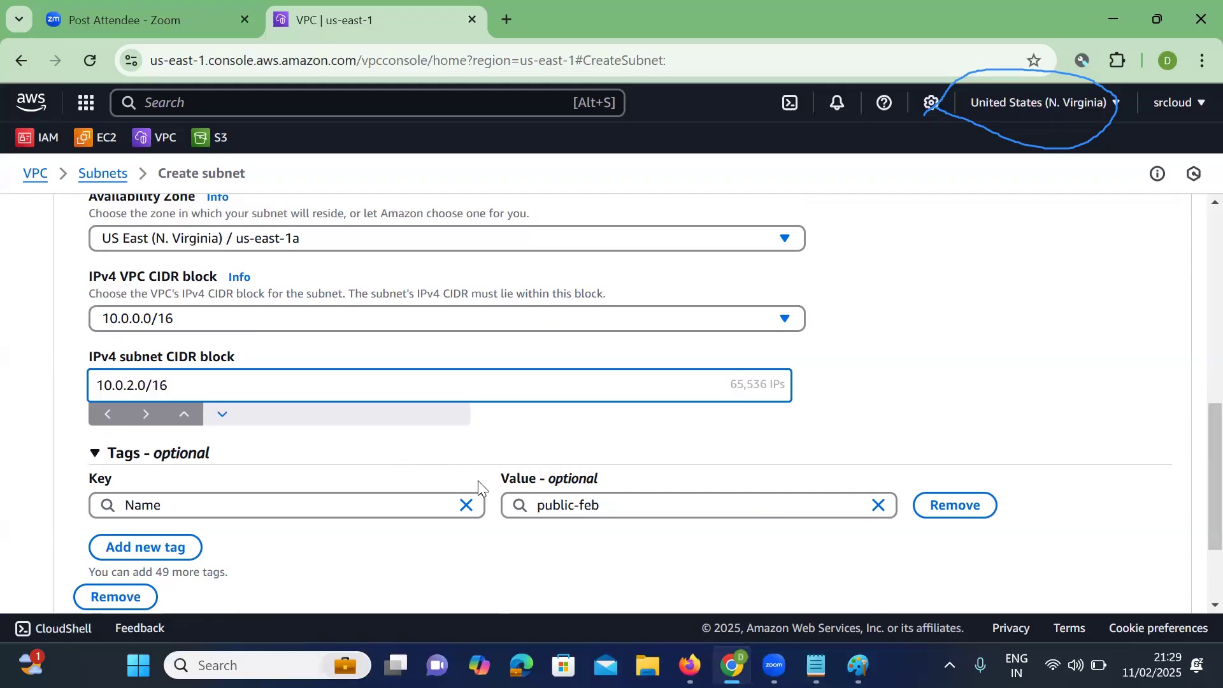
{"action": "scroll", "coordinate": [598, 478], "scroll_direction": "down", "scroll_amount": 2}
{"action": "left_click", "coordinate": [1131, 578]}
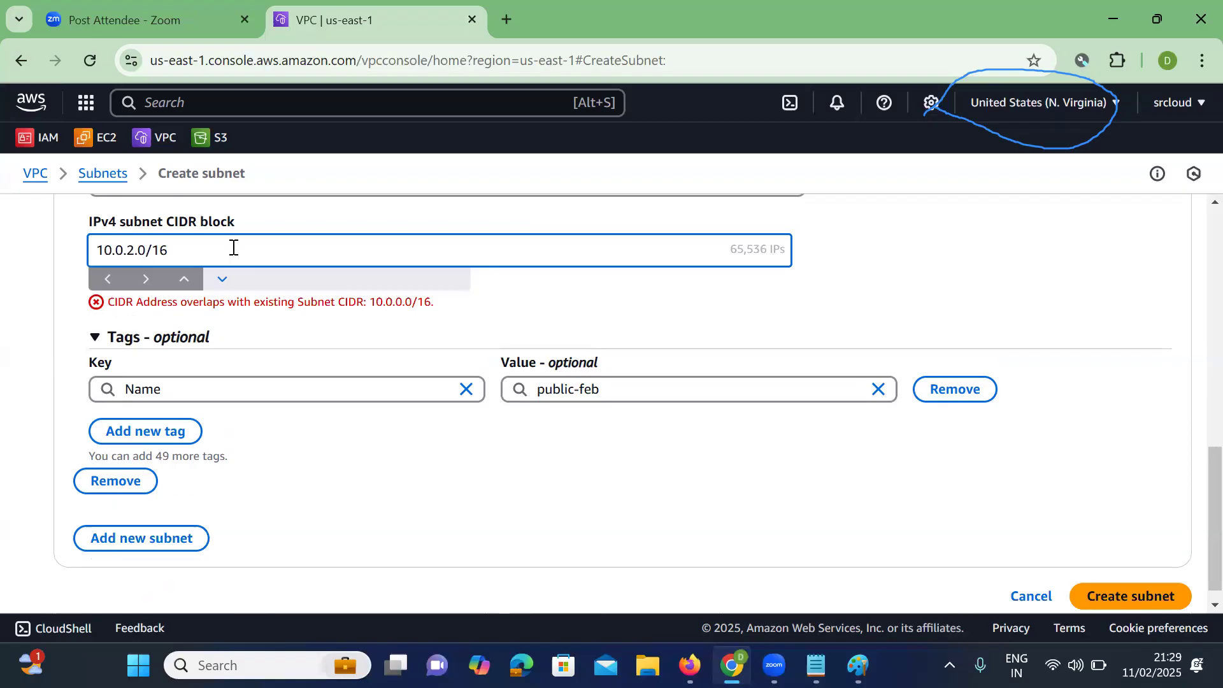
Change the public-feb subnet's IPv4 CIDR block to 10.0.1.0/16.
{"action": "scroll", "coordinate": [234, 248], "scroll_direction": "up", "scroll_amount": 1}
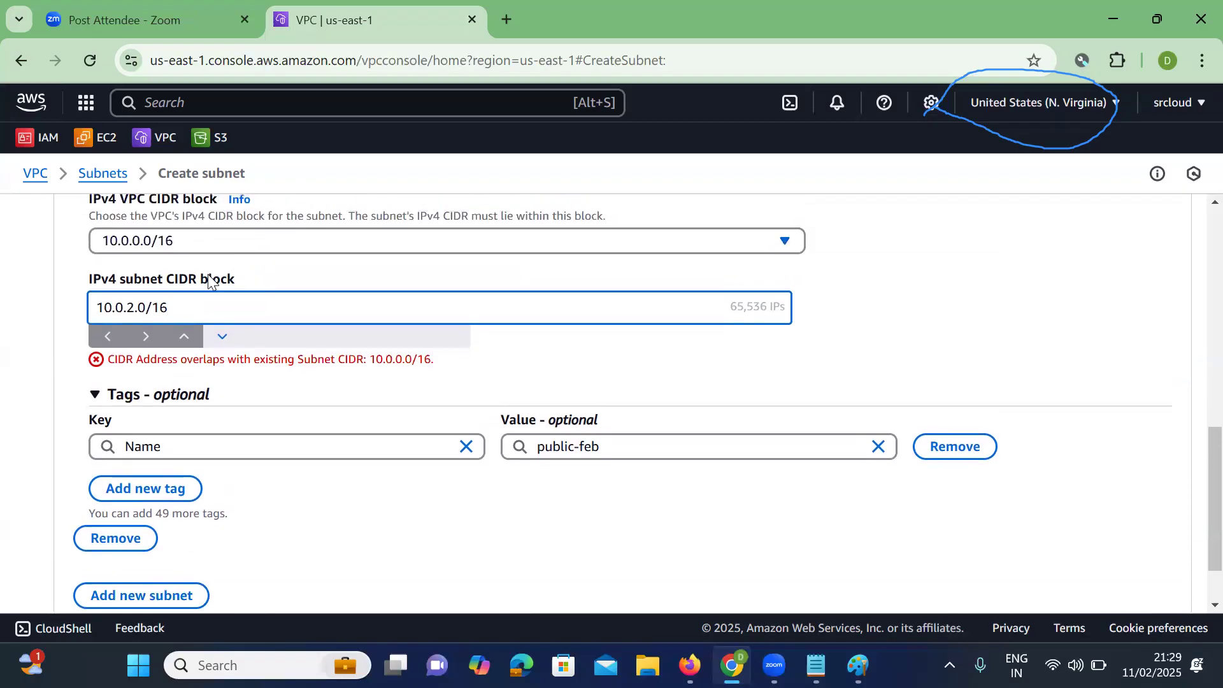
{"action": "left_click", "coordinate": [295, 257]}
{"action": "left_click", "coordinate": [296, 257]}
{"action": "left_click", "coordinate": [132, 323]}
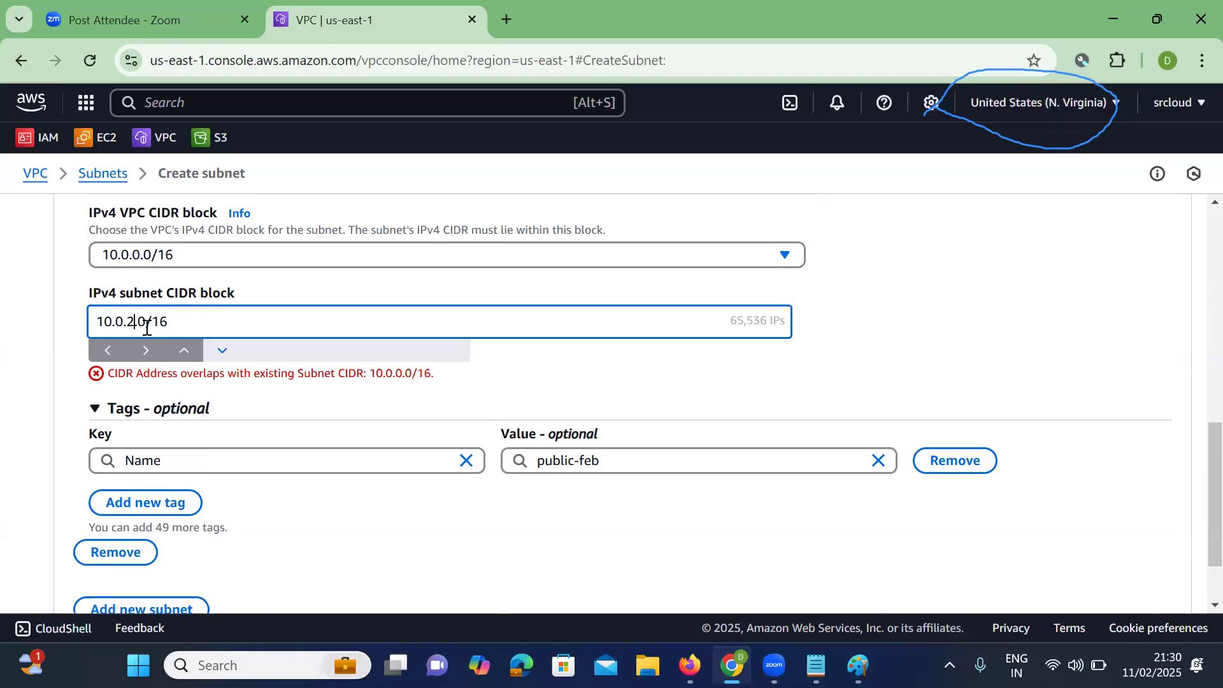
{"action": "scroll", "coordinate": [146, 327], "scroll_direction": "up", "scroll_amount": 1}
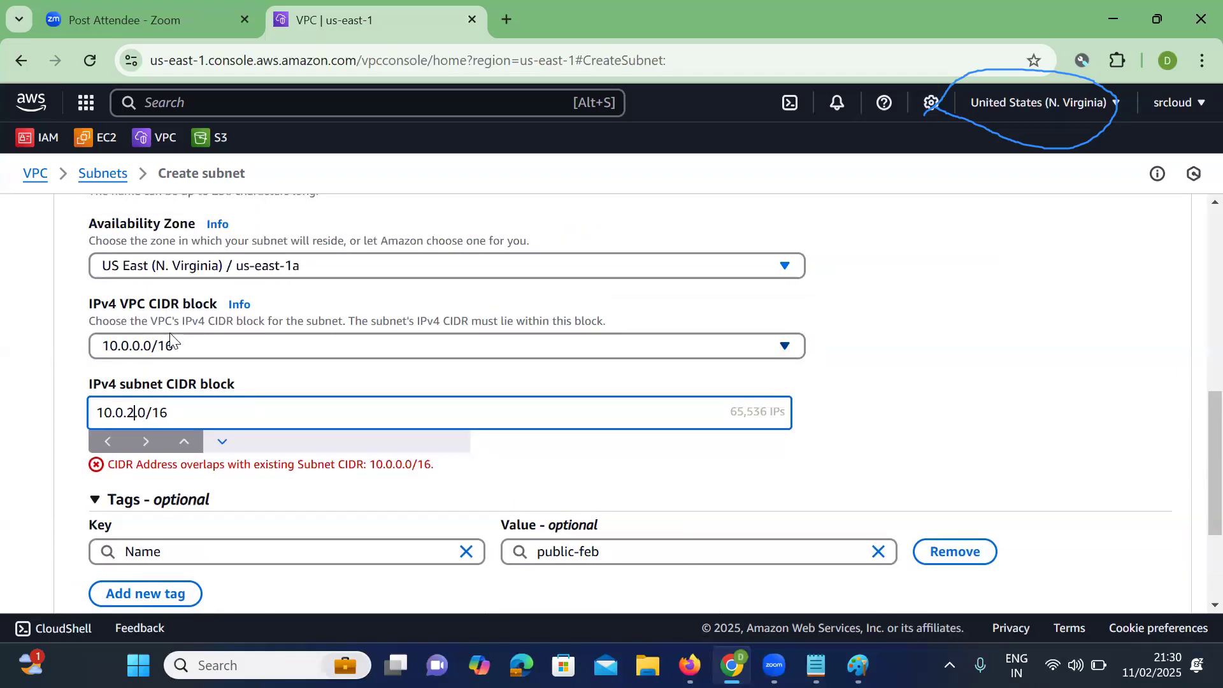
{"action": "scroll", "coordinate": [170, 342], "scroll_direction": "up", "scroll_amount": 1}
{"action": "scroll", "coordinate": [171, 334], "scroll_direction": "down", "scroll_amount": 2}
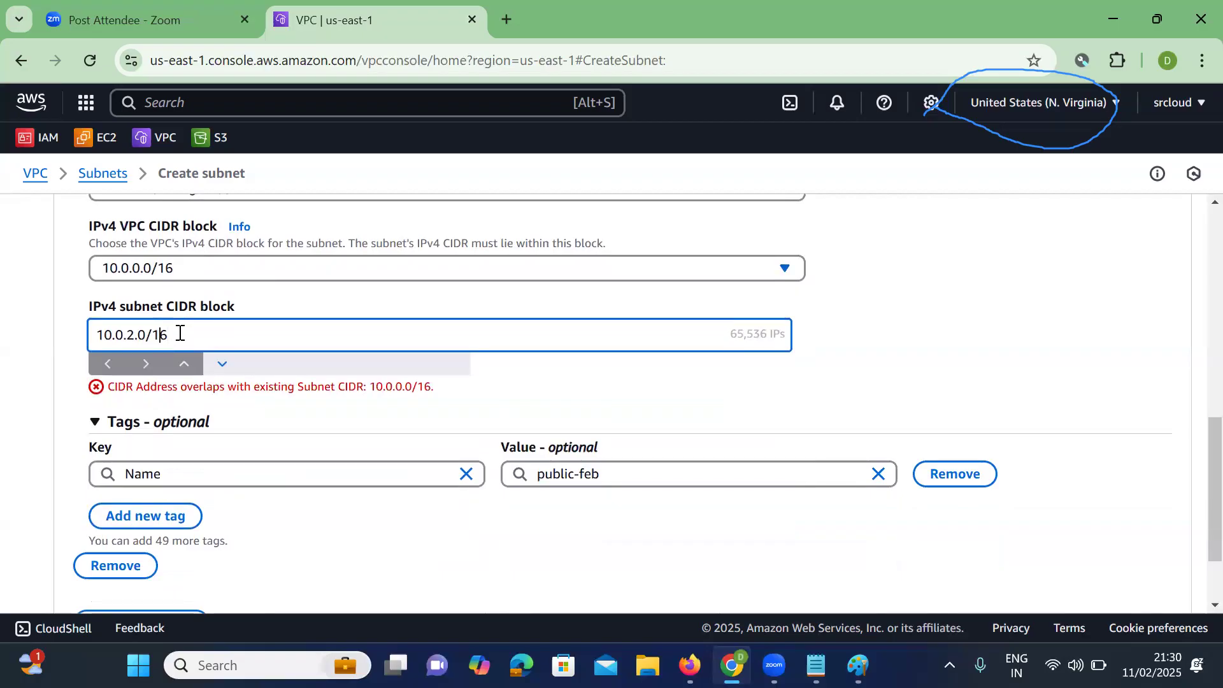
{"action": "key", "text": "BackSpace"}
{"action": "key", "text": "BackSpace"}
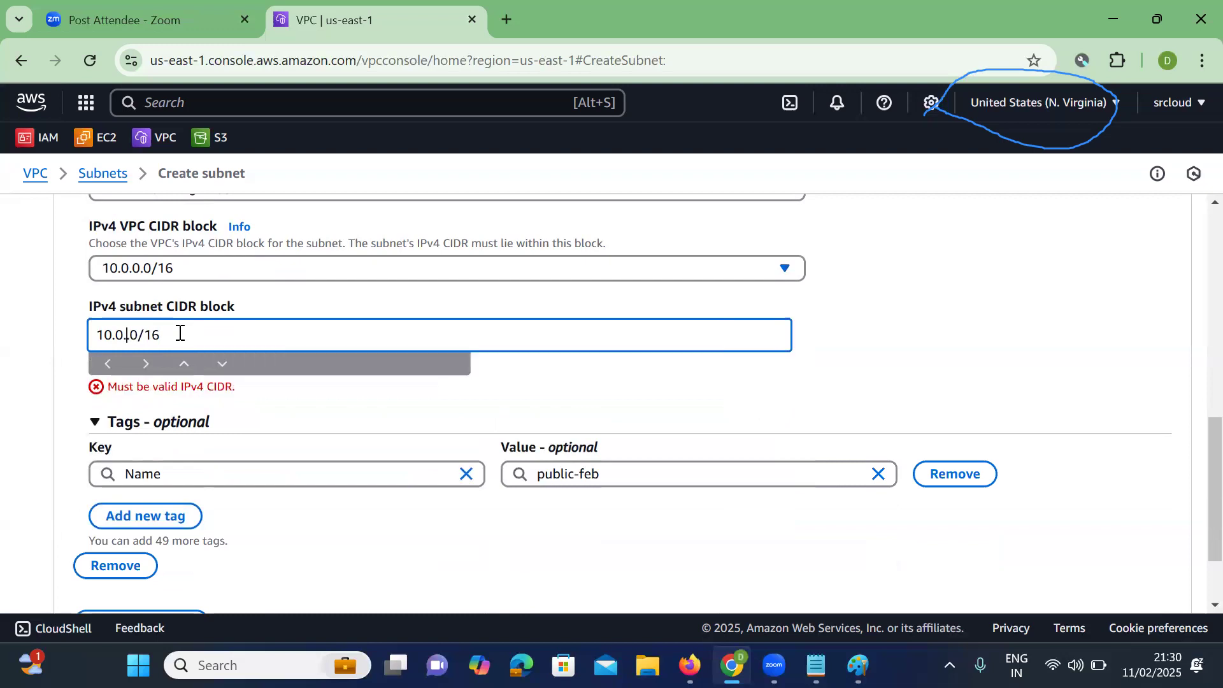
{"action": "type", "text": "1."}
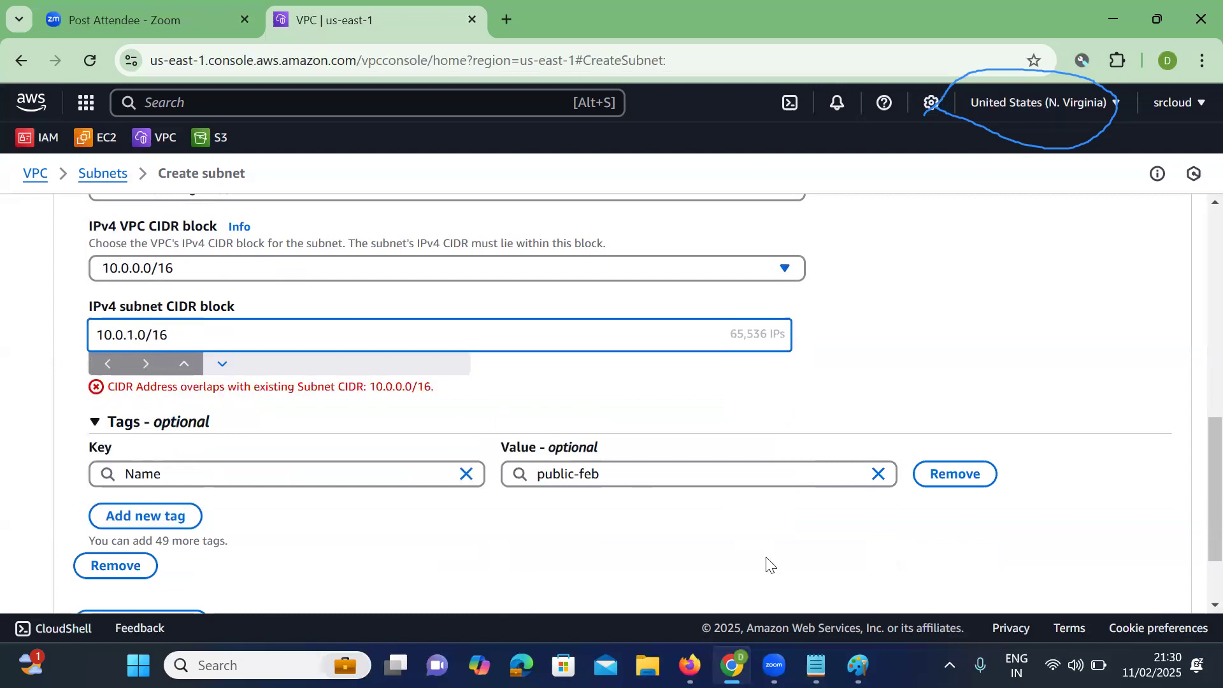
{"action": "scroll", "coordinate": [764, 565], "scroll_direction": "down", "scroll_amount": 2}
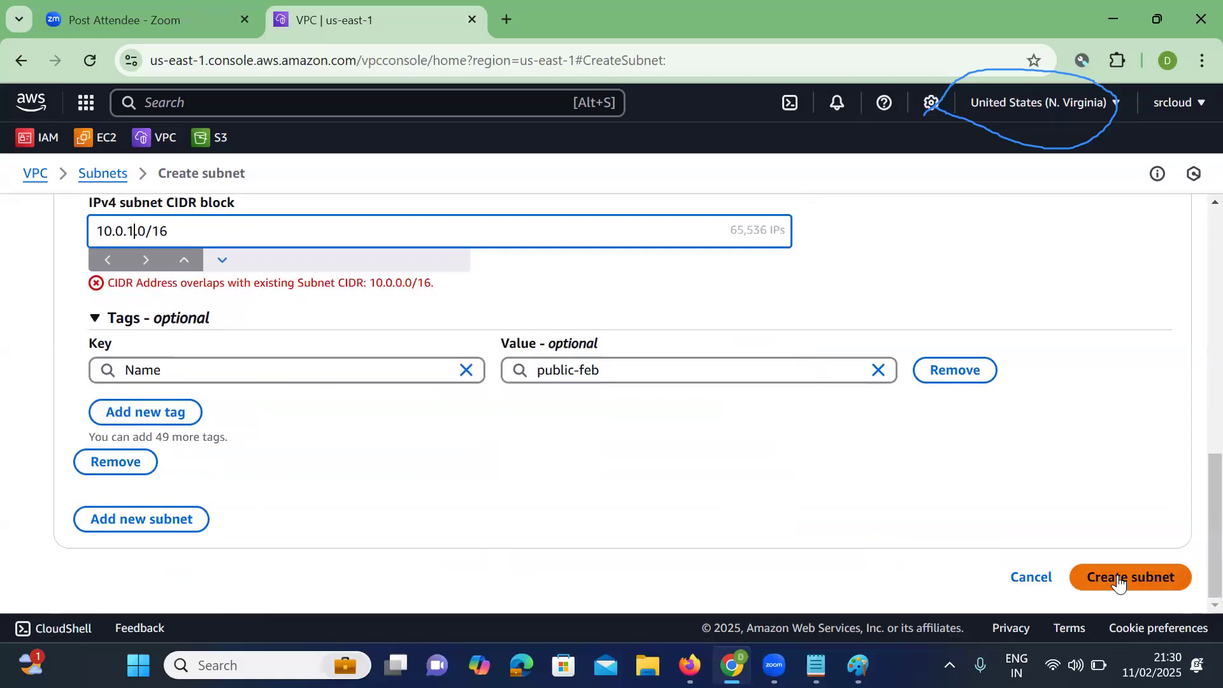
Try to create the public-feb subnet with CIDR block 10.1.0.0/16 and cancel the subnet creation.
{"action": "left_click", "coordinate": [141, 231]}
{"action": "key", "text": "BackSpace"}
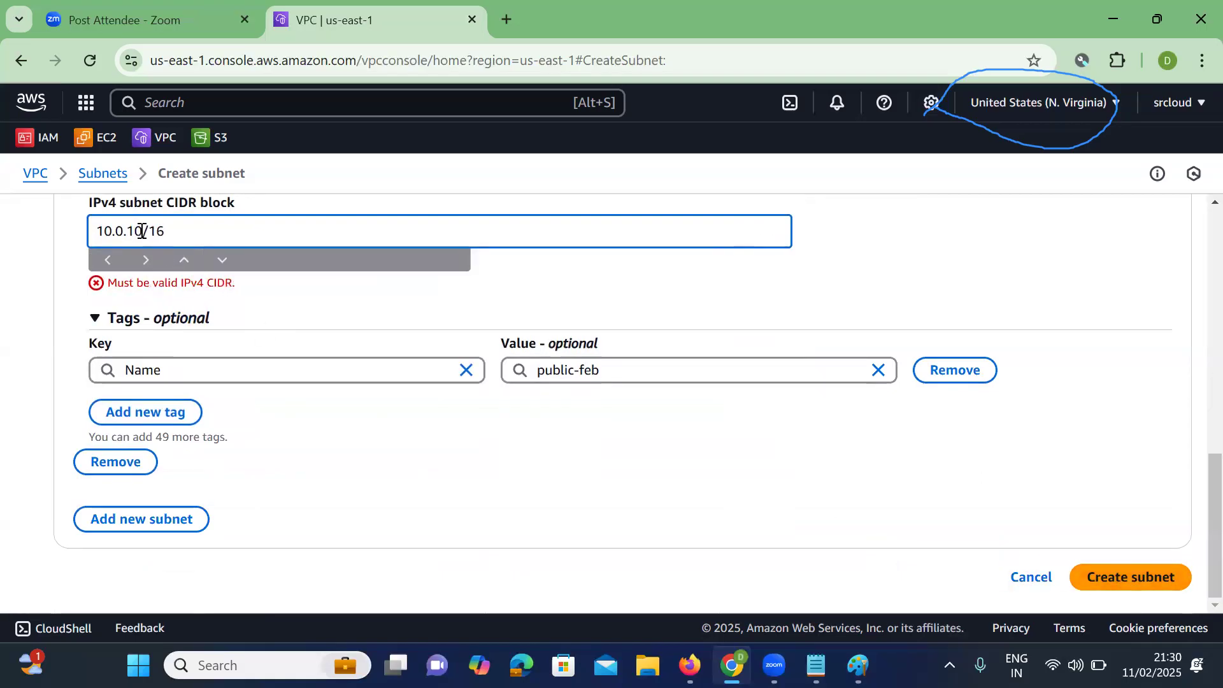
{"action": "key", "text": "BackSpace"}
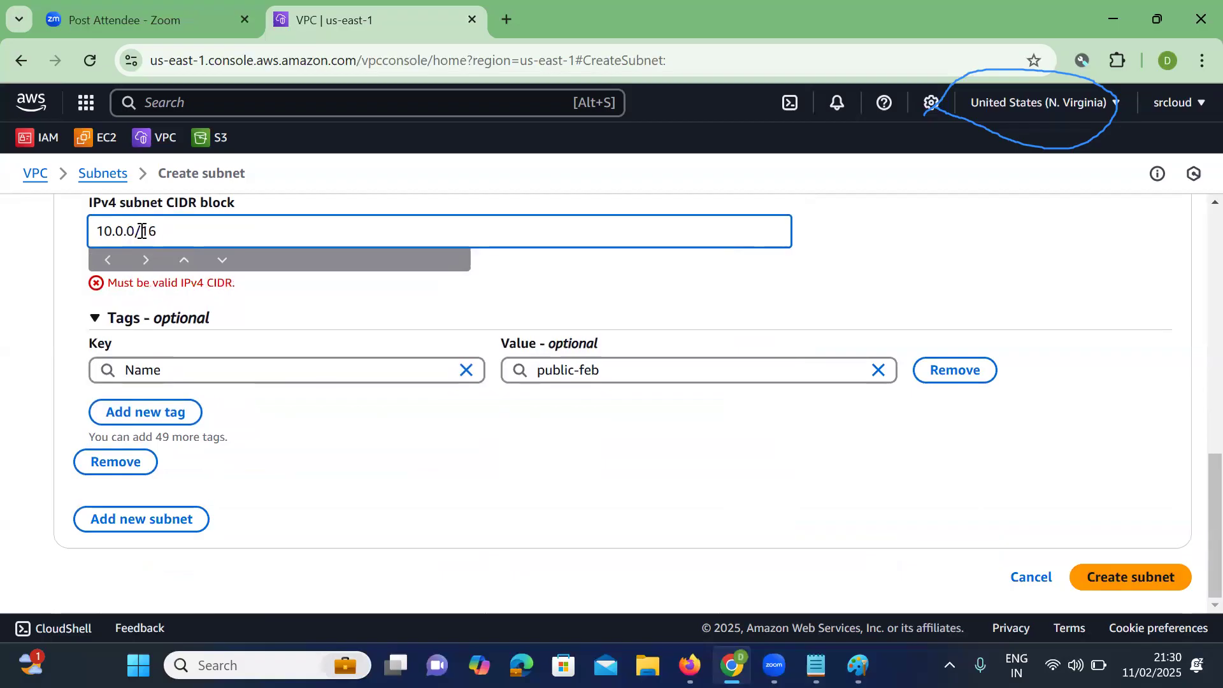
{"action": "key", "text": "BackSpace"}
{"action": "key", "text": "BackSpace"}
{"action": "type", "text": "1.0."}
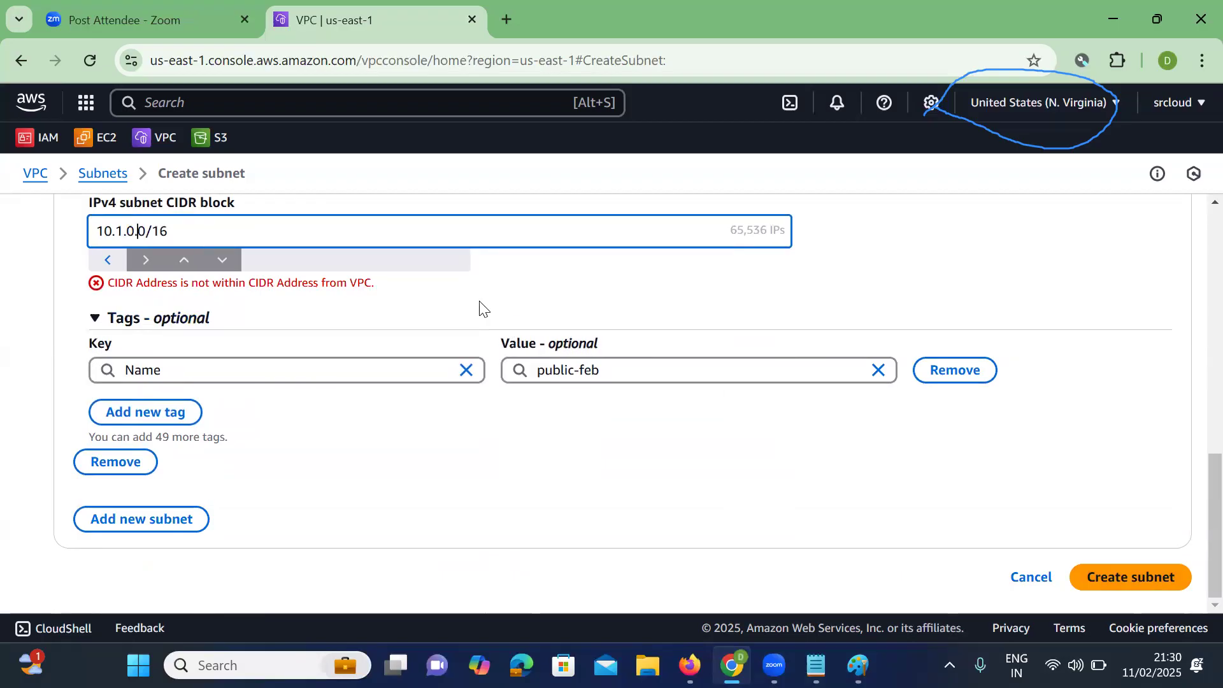
{"action": "scroll", "coordinate": [480, 307], "scroll_direction": "up", "scroll_amount": 3}
{"action": "scroll", "coordinate": [189, 402], "scroll_direction": "down", "scroll_amount": 2}
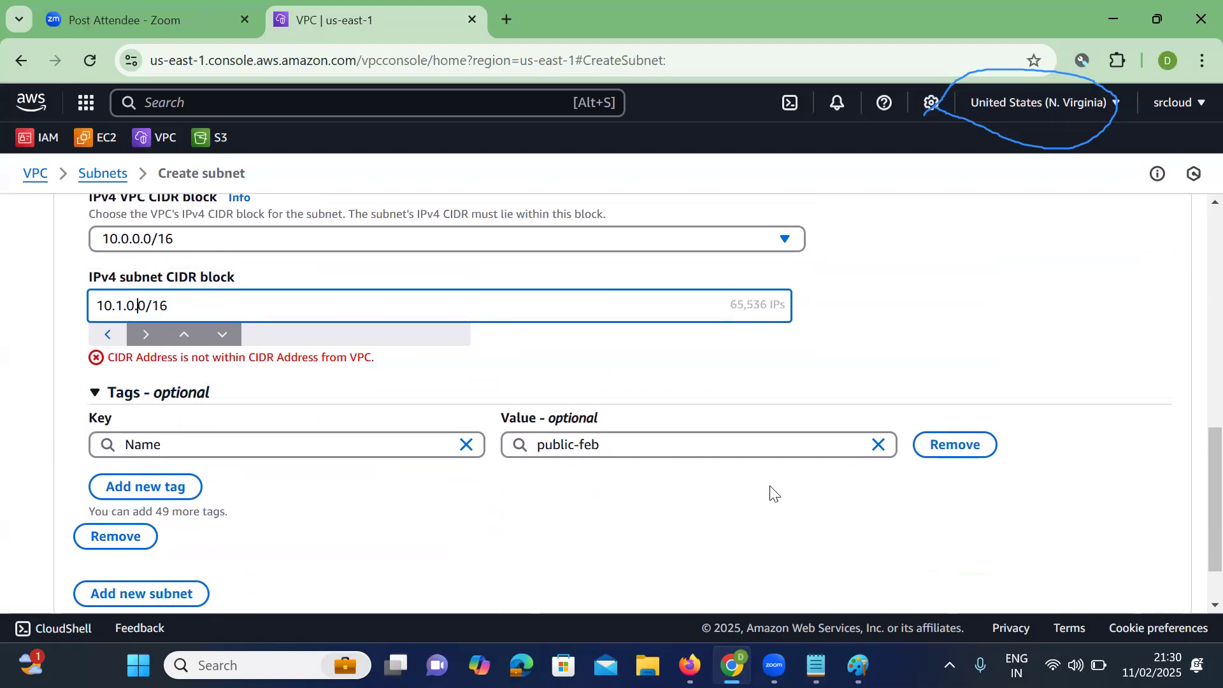
{"action": "scroll", "coordinate": [796, 500], "scroll_direction": "down", "scroll_amount": 1}
{"action": "left_click", "coordinate": [1113, 583]}
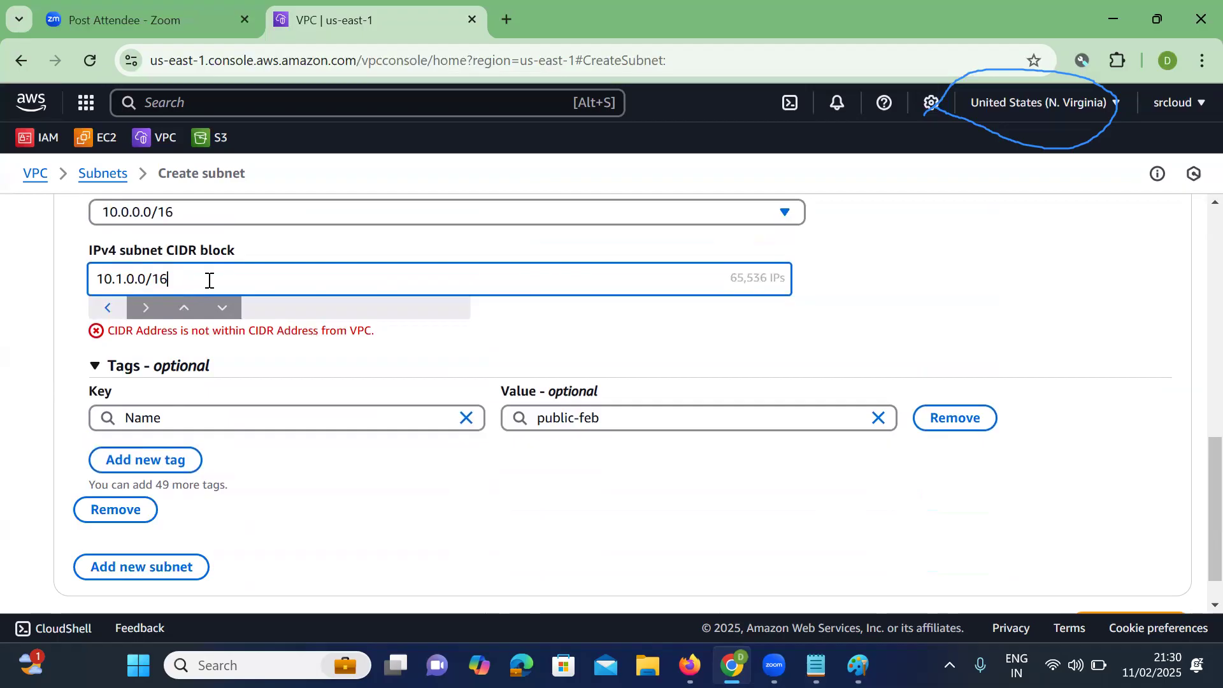
{"action": "scroll", "coordinate": [617, 371], "scroll_direction": "down", "scroll_amount": 1}
{"action": "left_click", "coordinate": [1022, 579]}
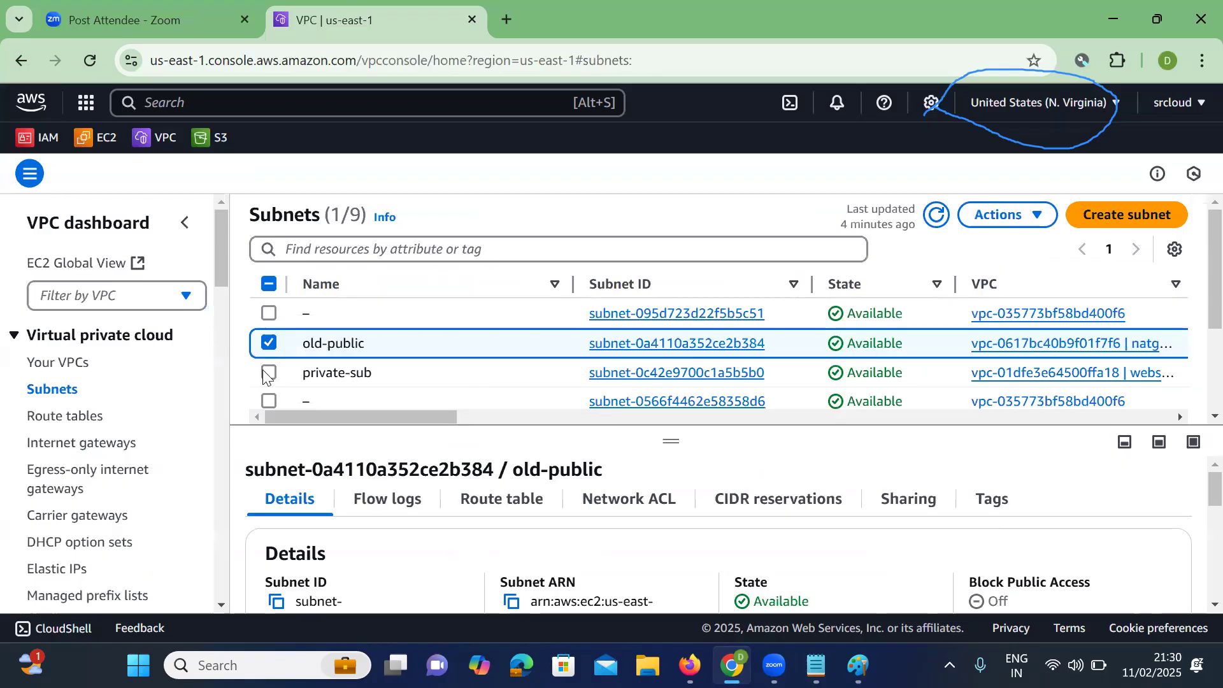
Select only the private-sub subnet in the subnet list and check its IPv4 CIDR.
{"action": "left_click", "coordinate": [268, 374]}
{"action": "left_click", "coordinate": [268, 343]}
{"action": "scroll", "coordinate": [623, 382], "scroll_direction": "right", "scroll_amount": 5}
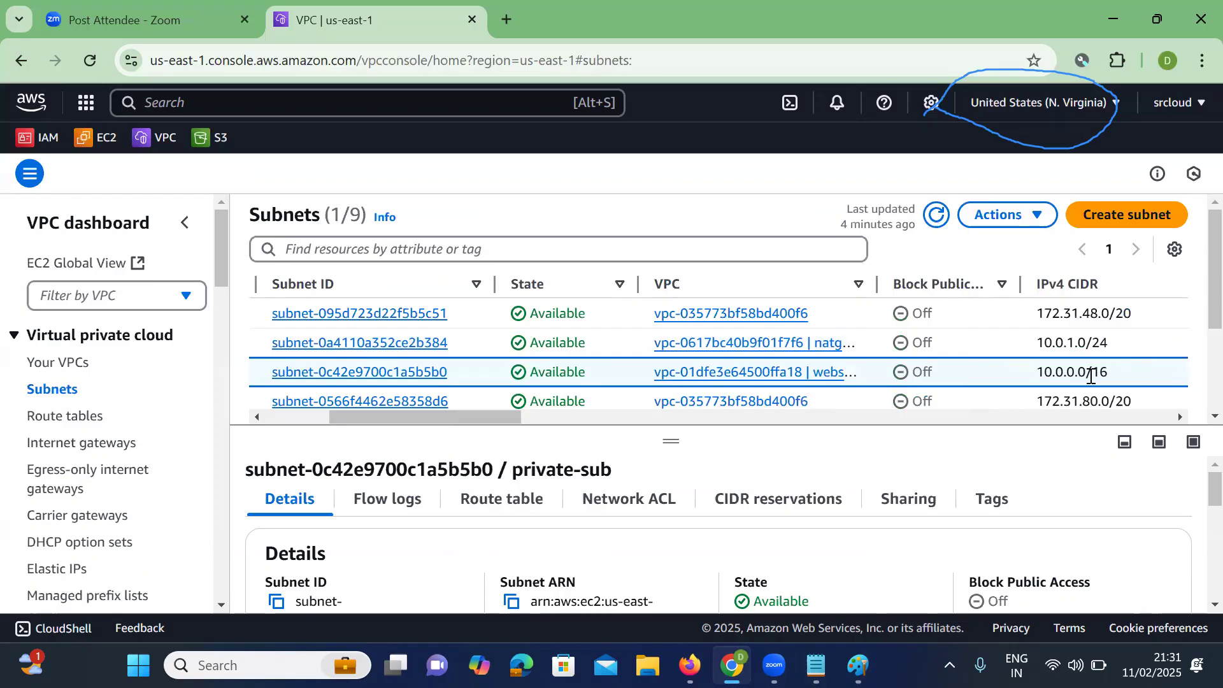
{"action": "scroll", "coordinate": [1090, 376], "scroll_direction": "left", "scroll_amount": 2}
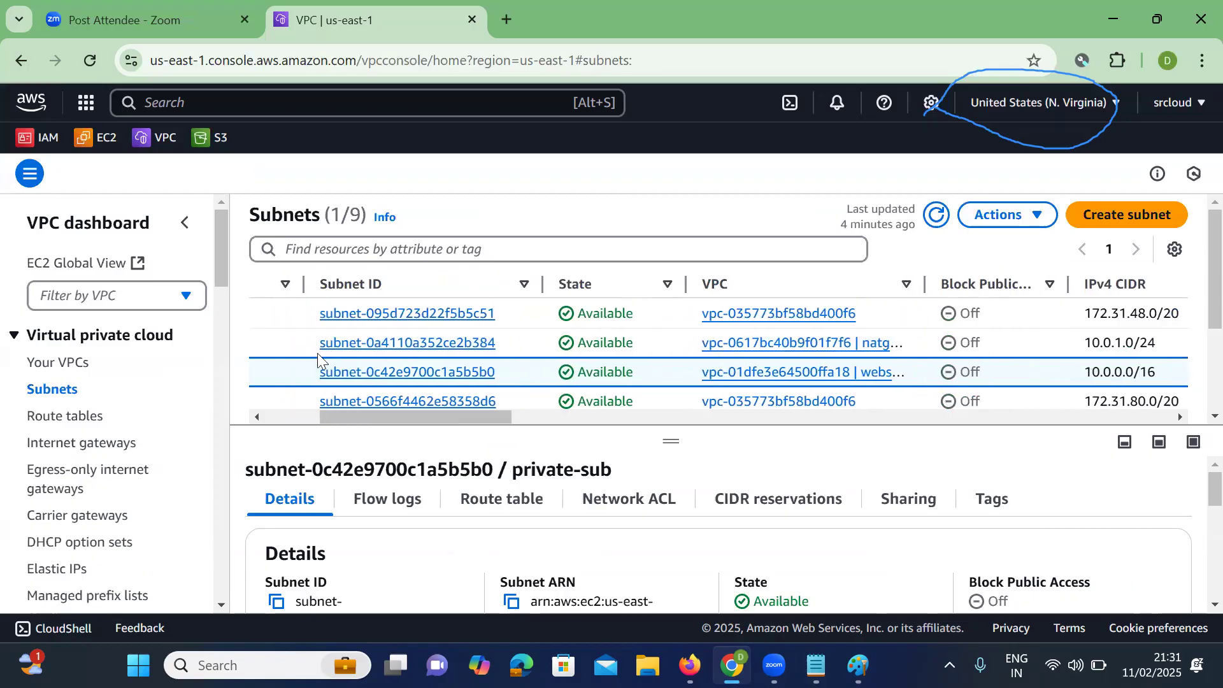
{"action": "scroll", "coordinate": [318, 353], "scroll_direction": "left", "scroll_amount": 4}
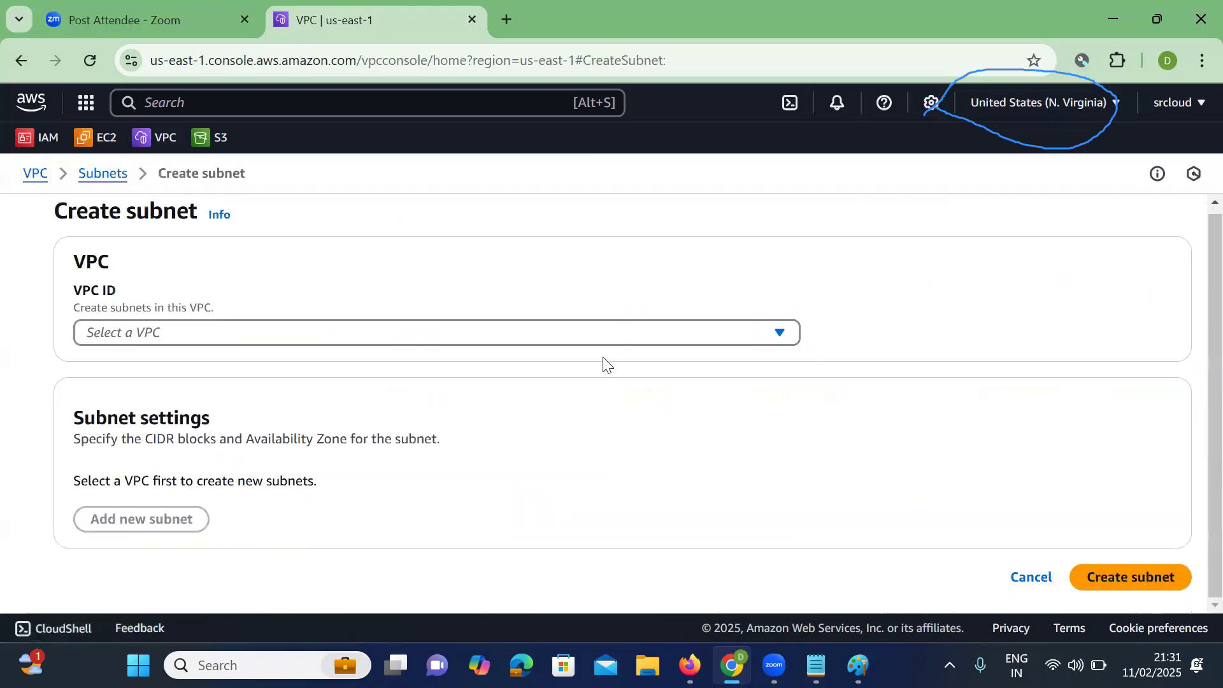
Start a new subnet in the webserver VPC and name it pub-feb.
{"action": "left_click", "coordinate": [363, 335]}
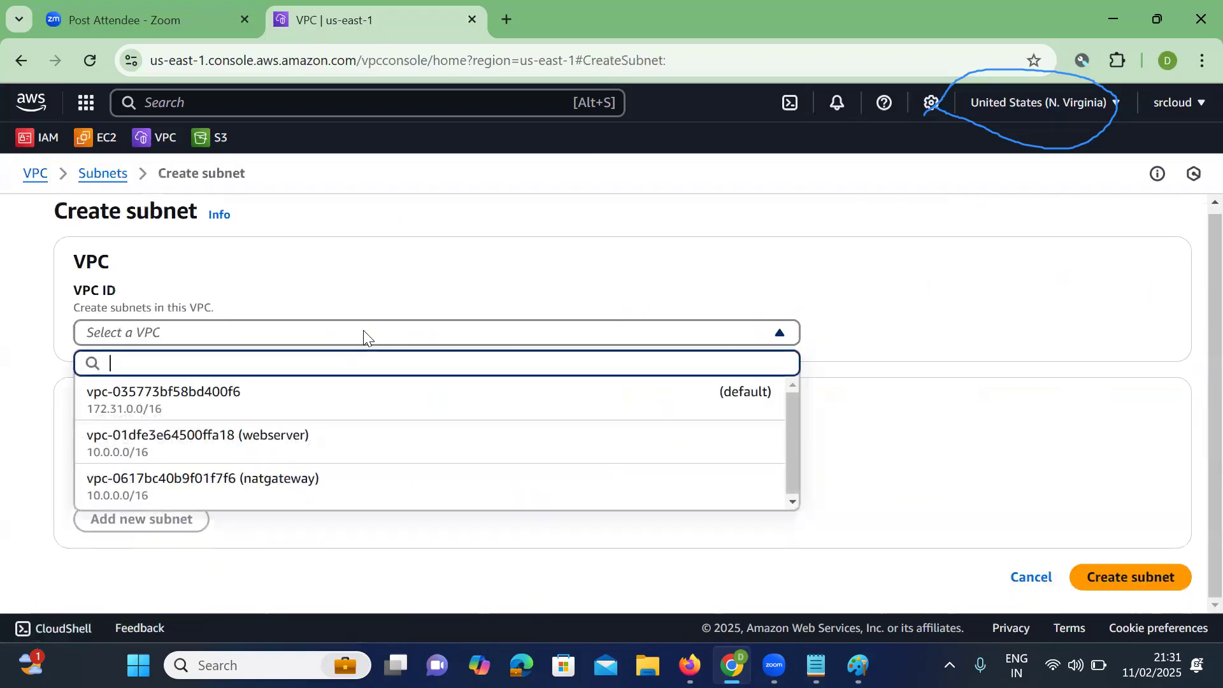
{"action": "left_click", "coordinate": [218, 445]}
{"action": "scroll", "coordinate": [219, 446], "scroll_direction": "down", "scroll_amount": 3}
{"action": "scroll", "coordinate": [179, 465], "scroll_direction": "down", "scroll_amount": 2}
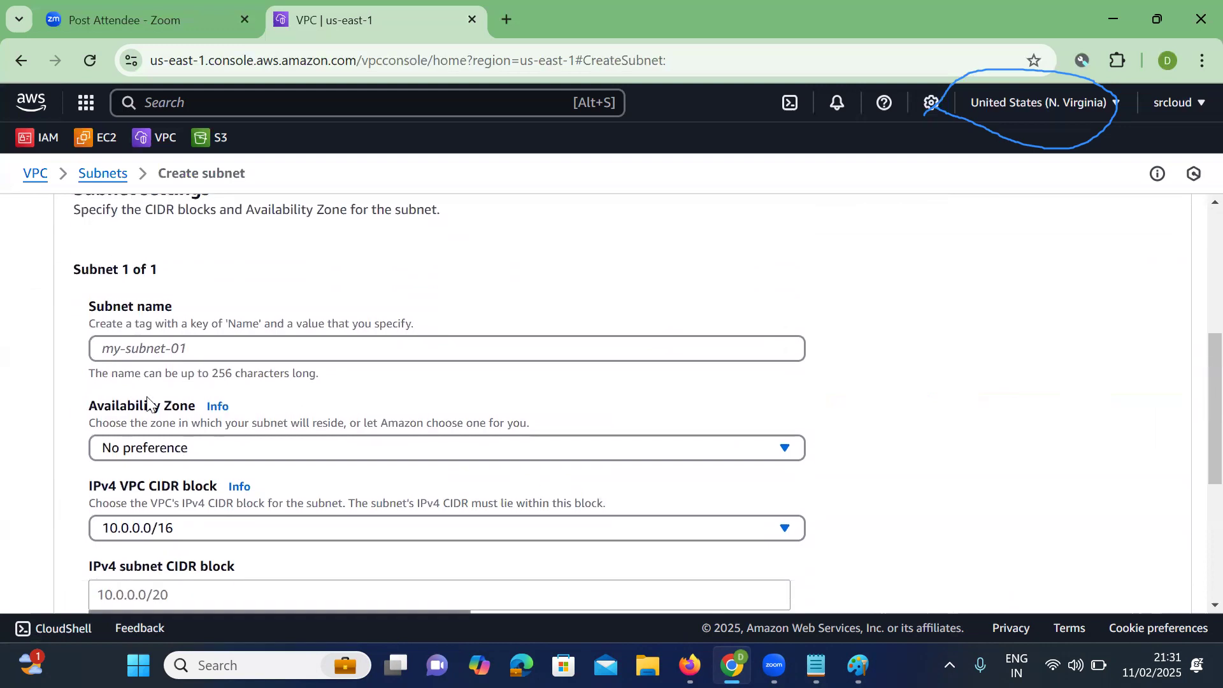
{"action": "left_click", "coordinate": [125, 350]}
{"action": "type", "text": "p"}
{"action": "key", "text": "BackSpace"}
{"action": "type", "text": "pub-feb"}
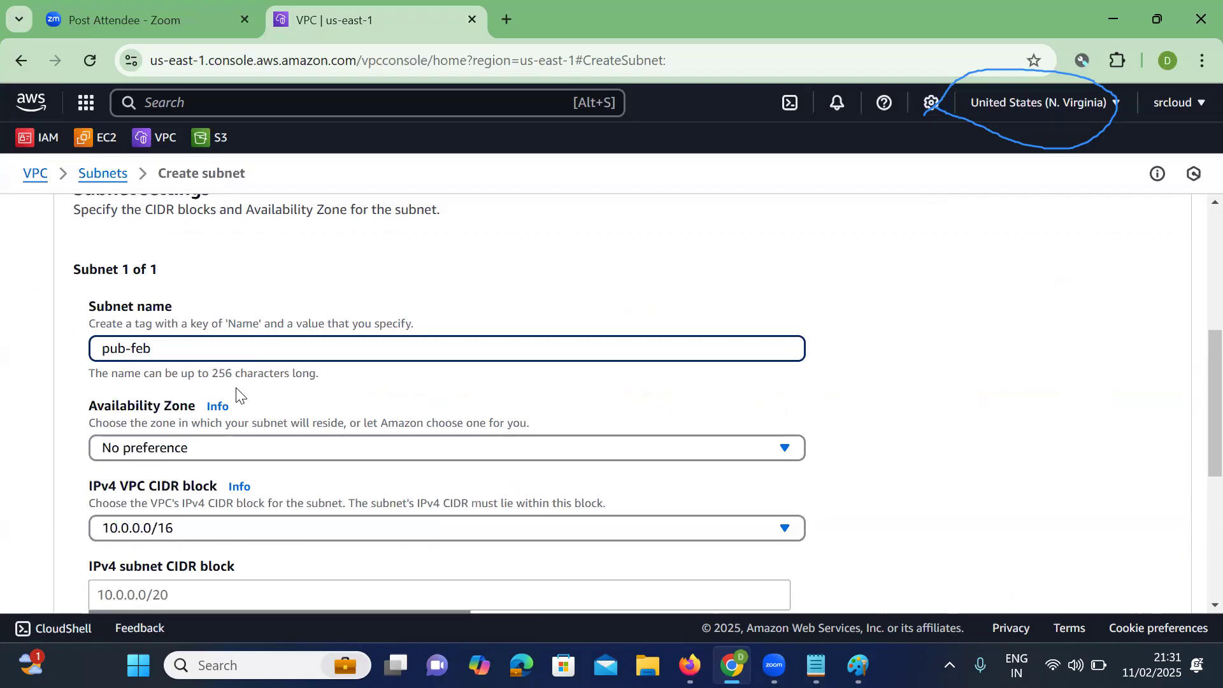
Set the pub-feb subnet's Availability Zone to us-east-1a and begin its IPv4 subnet CIDR block with 10.0.2.0/.
{"action": "scroll", "coordinate": [174, 346], "scroll_direction": "down", "scroll_amount": 2}
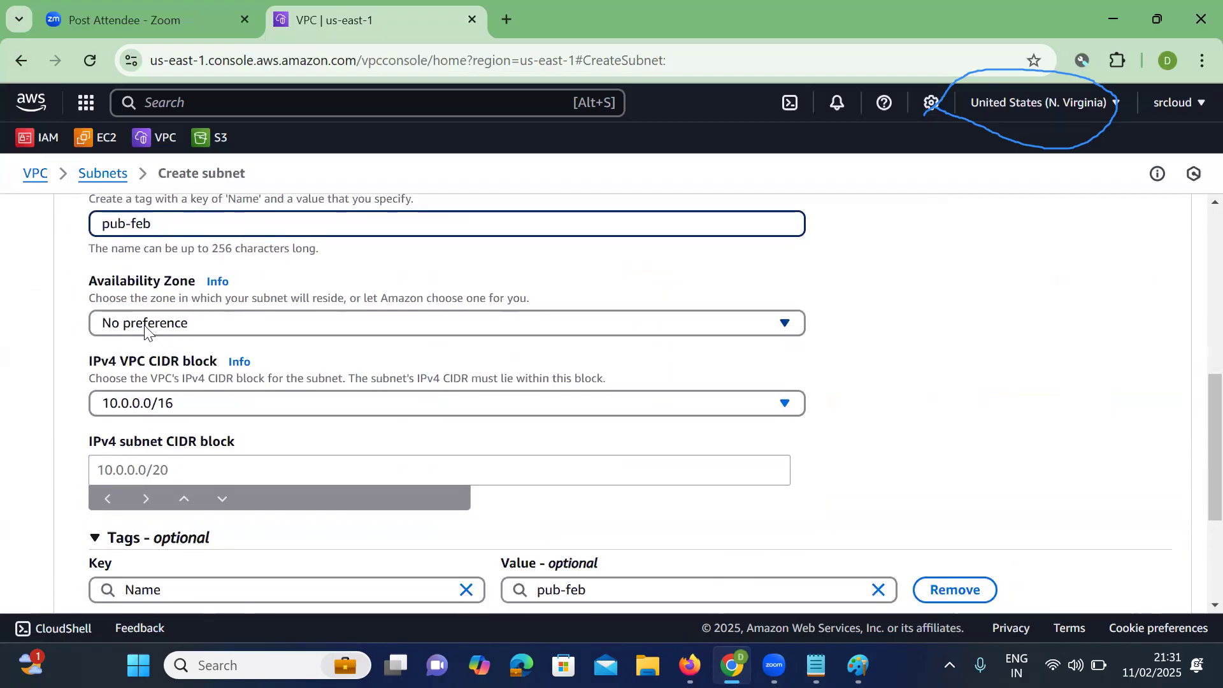
{"action": "left_click", "coordinate": [162, 322]}
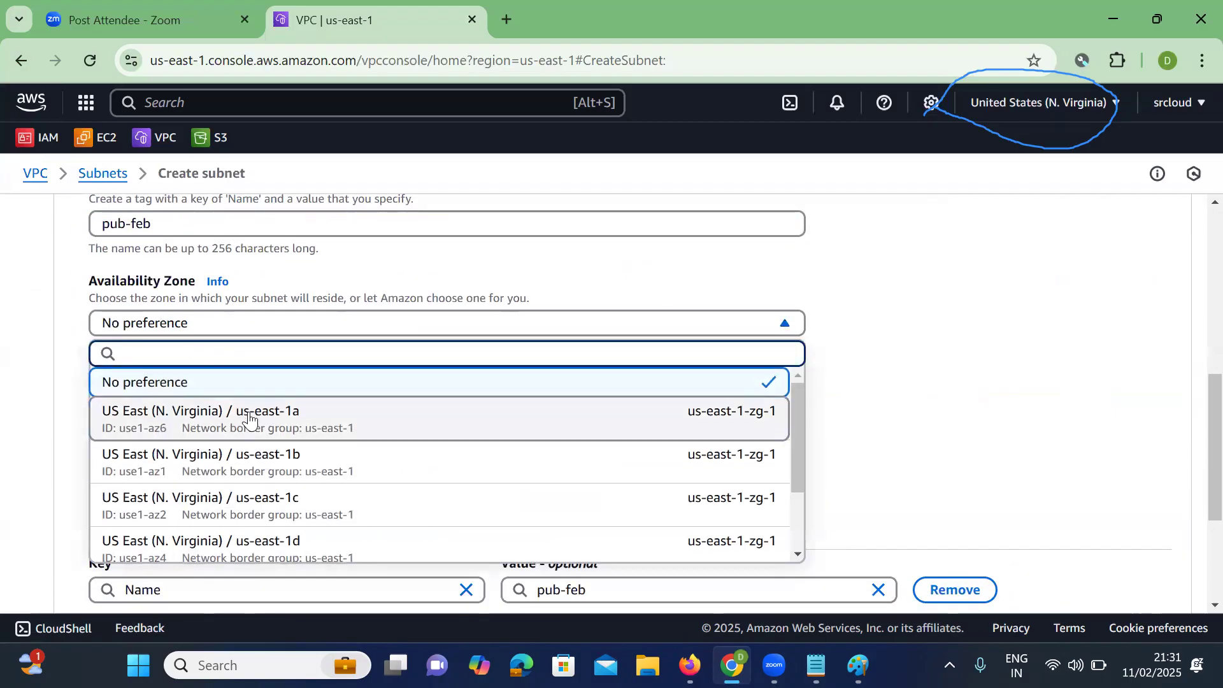
{"action": "left_click", "coordinate": [253, 421]}
{"action": "scroll", "coordinate": [254, 423], "scroll_direction": "down", "scroll_amount": 2}
{"action": "left_click", "coordinate": [137, 331]}
{"action": "type", "text": "10.0.2.0/"}
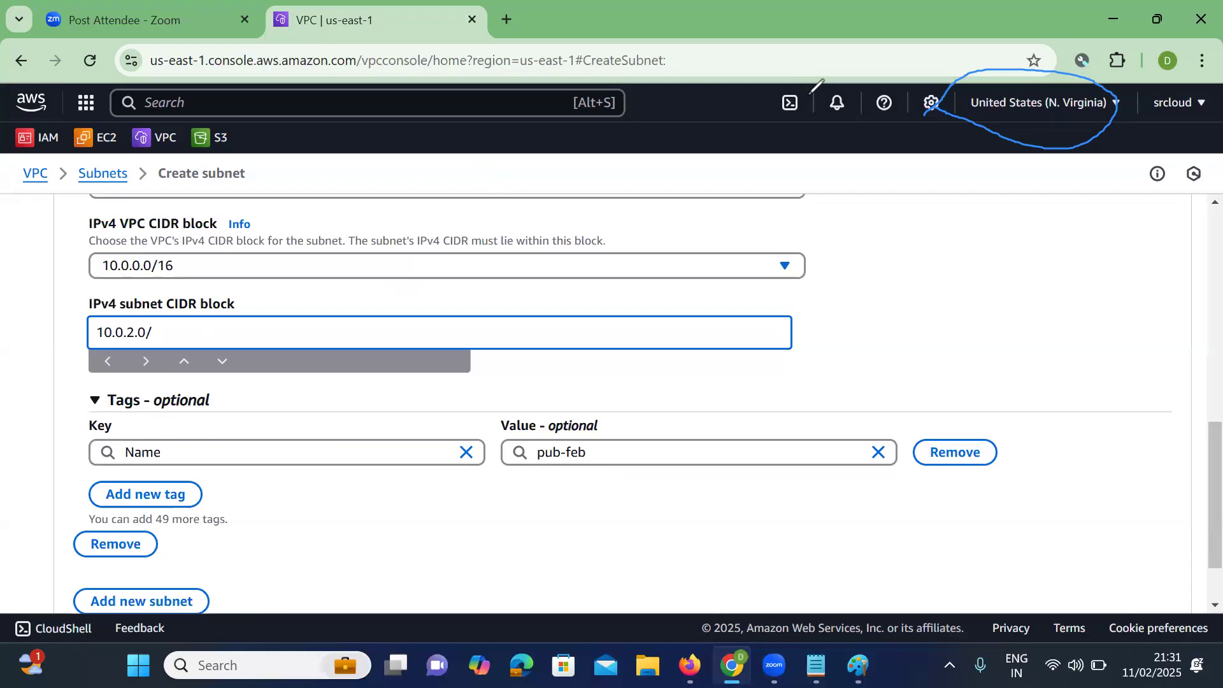
Add the on-screen text annotations /16 and /28 beside the CIDR block settings.
{"action": "left_click", "coordinate": [907, 252]}
{"action": "type", "text": "/1"}
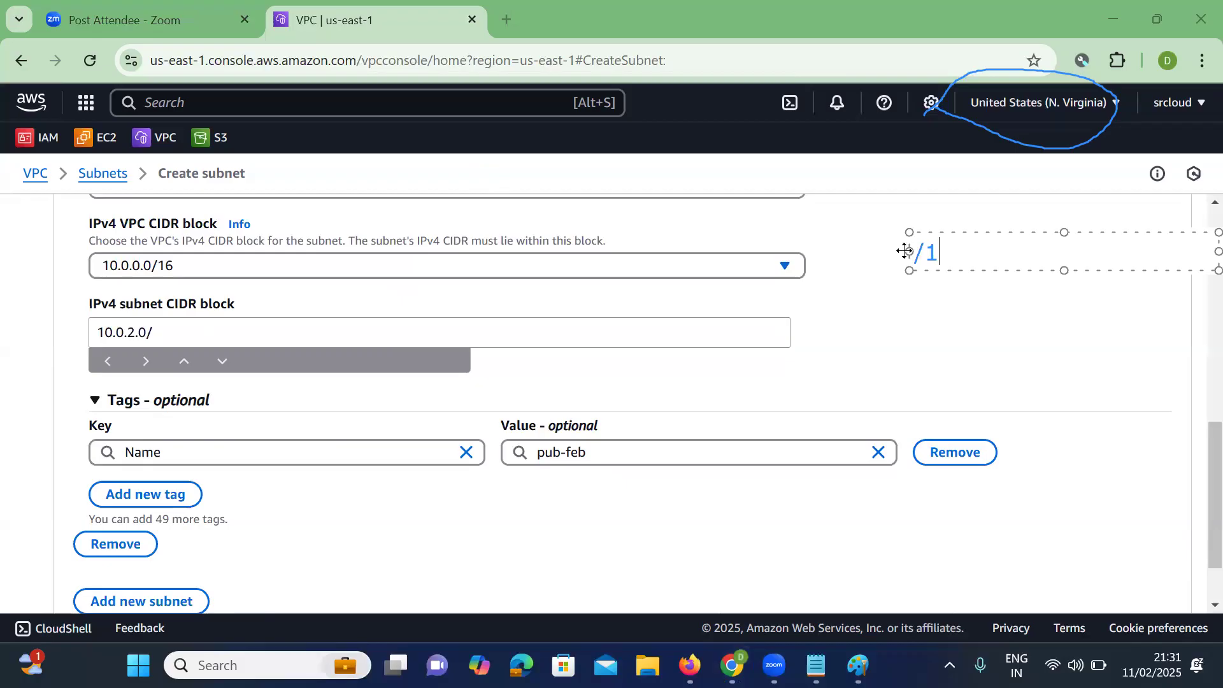
{"action": "type", "text": "6"}
{"action": "key", "text": "Return"}
{"action": "key", "text": "Return"}
{"action": "type", "text": "/28"}
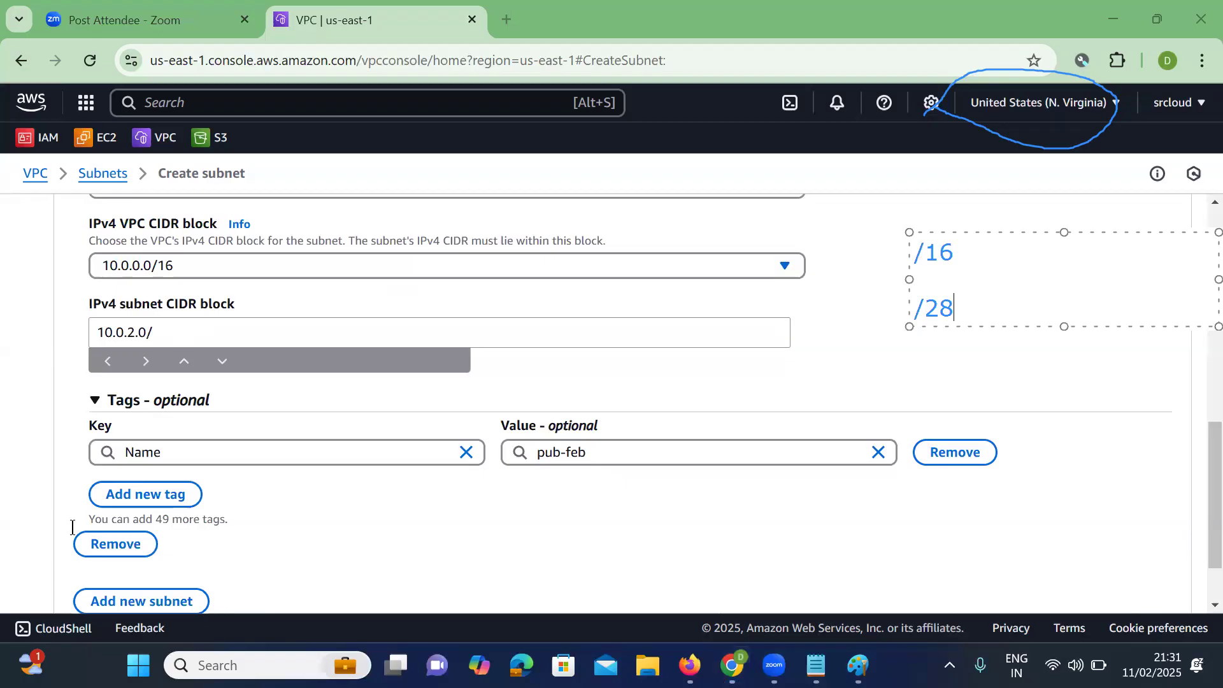
{"action": "left_click", "coordinate": [307, 427]}
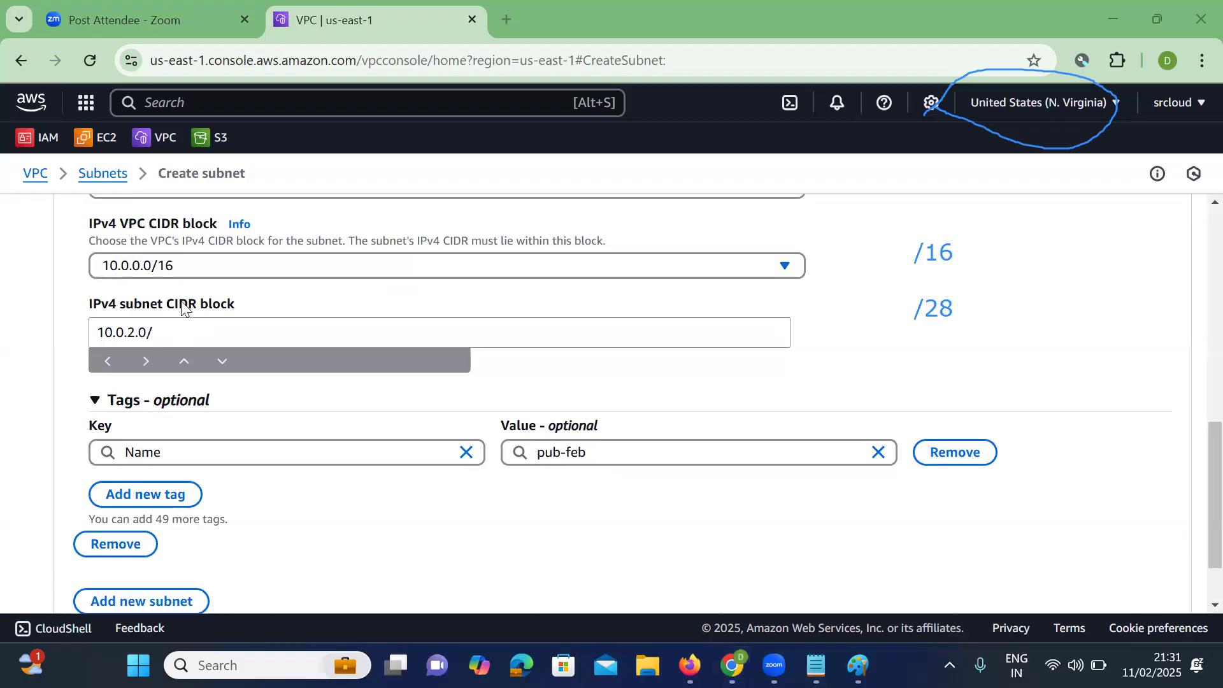
Complete the subnet CIDR block as 10.0.2.0/26 and try to create the pub-feb subnet.
{"action": "left_click", "coordinate": [169, 325]}
{"action": "type", "text": "26"}
{"action": "scroll", "coordinate": [499, 386], "scroll_direction": "down", "scroll_amount": 1}
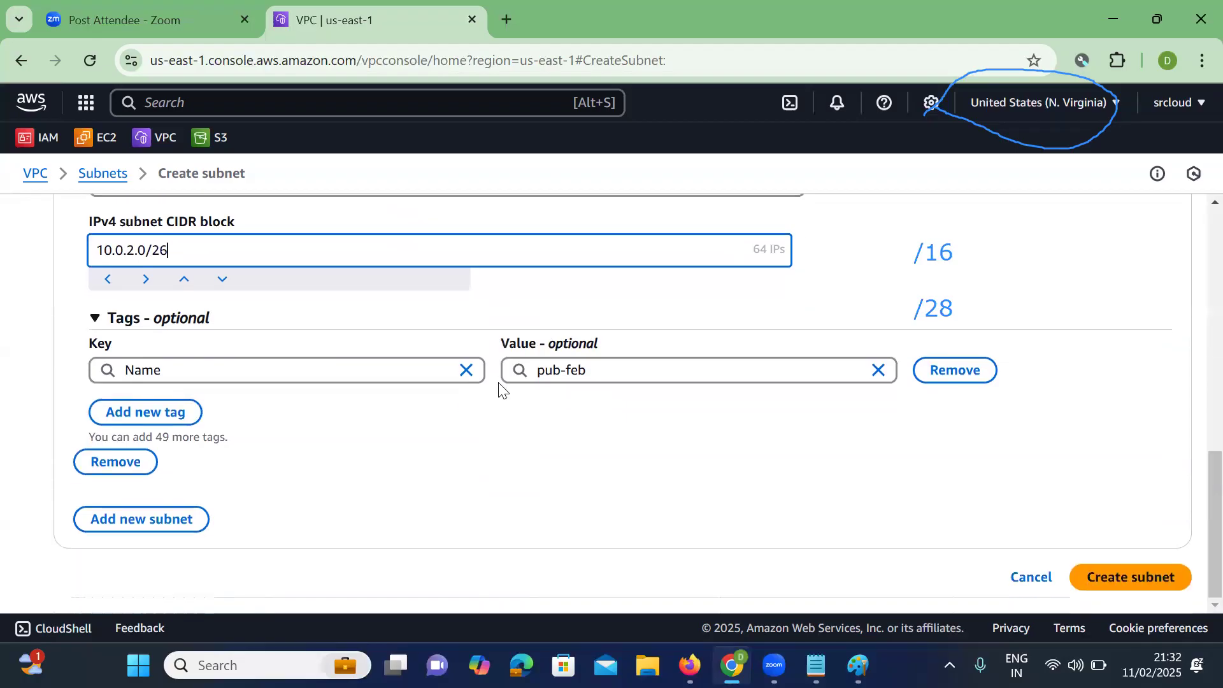
{"action": "left_click", "coordinate": [1118, 581]}
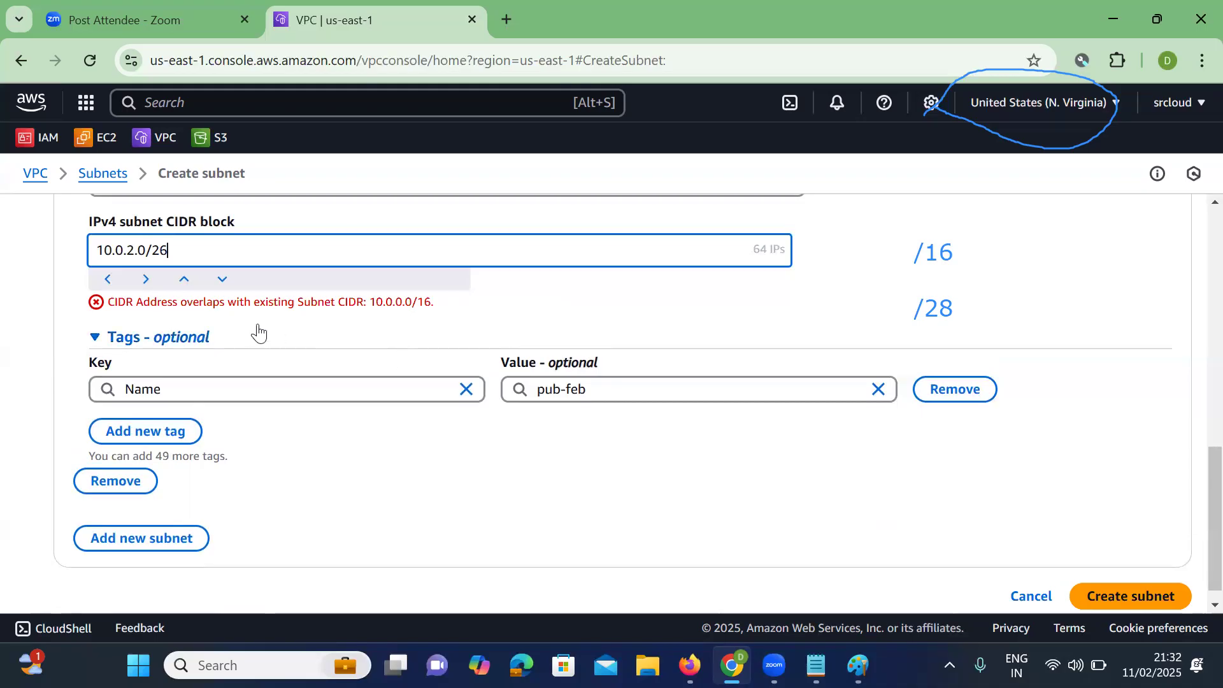
Change the subnet CIDR block to 10.0.0.0/26 and try again to create the subnet.
{"action": "scroll", "coordinate": [213, 307], "scroll_direction": "up", "scroll_amount": 1}
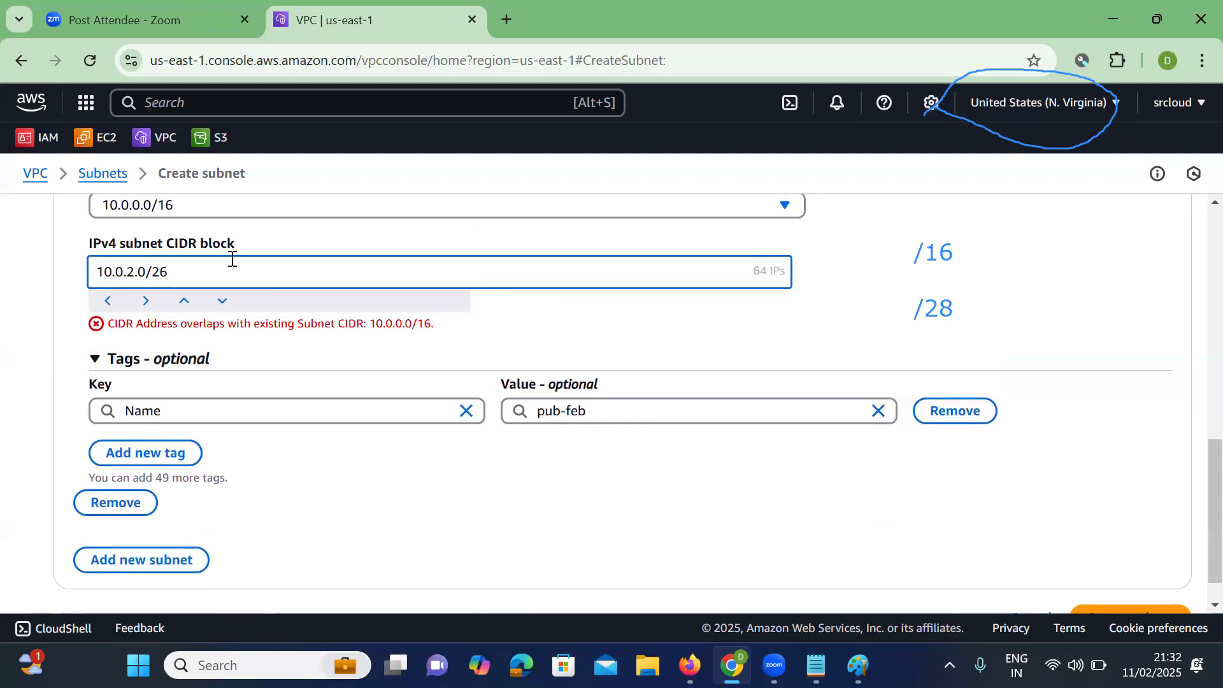
{"action": "key", "text": "Left"}
{"action": "key", "text": "Left"}
{"action": "key", "text": "BackSpace"}
{"action": "key", "text": "BackSpace"}
{"action": "type", "text": ".0"}
{"action": "scroll", "coordinate": [579, 444], "scroll_direction": "down", "scroll_amount": 1}
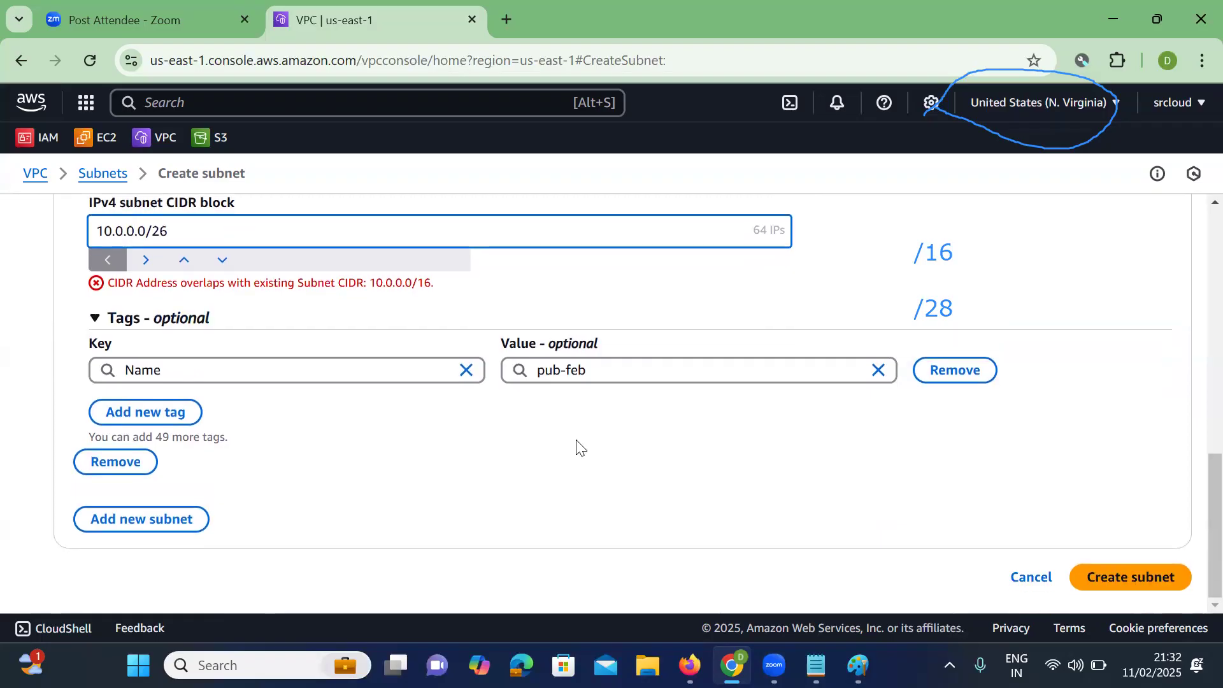
{"action": "left_click", "coordinate": [1109, 579]}
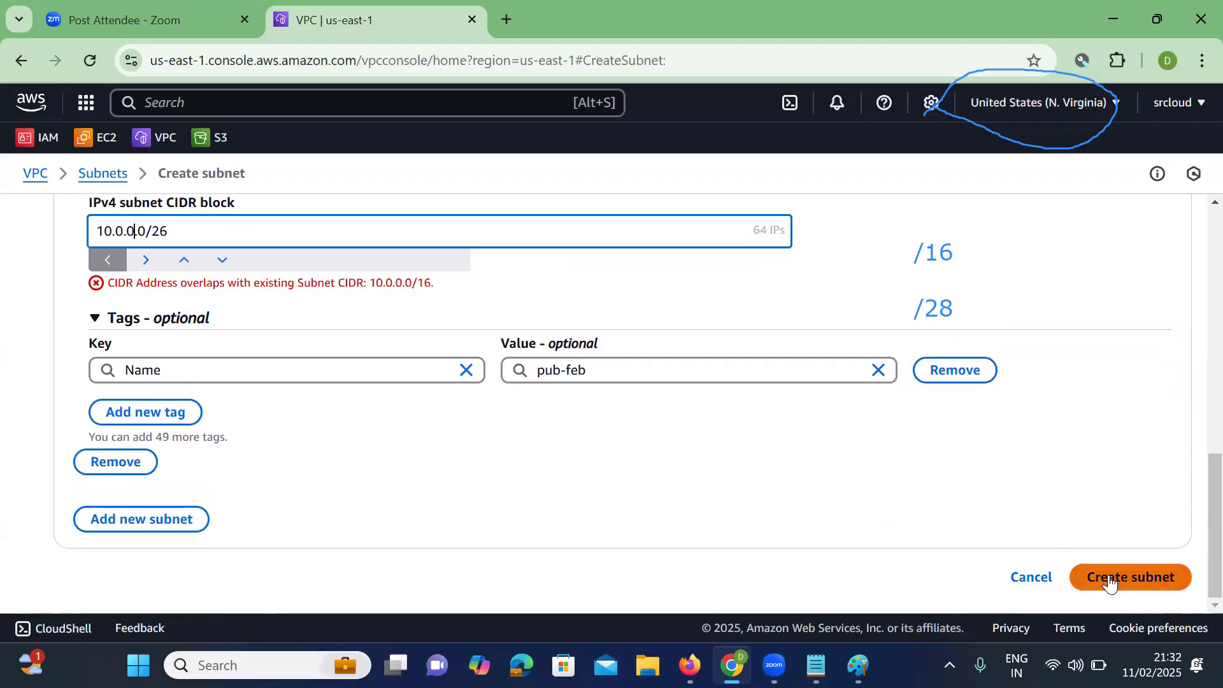
Change the subnet CIDR block to 10.0.2.0/24 and retry creating the pub-feb subnet.
{"action": "key", "text": "BackSpace"}
{"action": "type", "text": "2"}
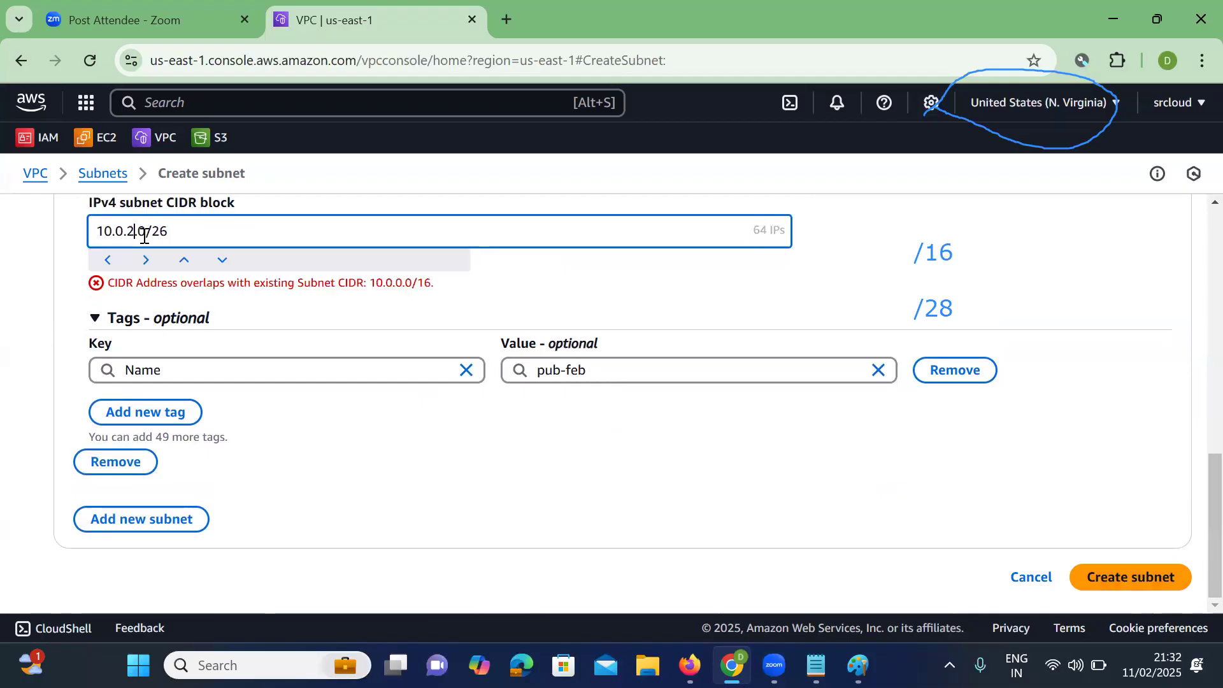
{"action": "left_click", "coordinate": [187, 231]}
{"action": "key", "text": "BackSpace"}
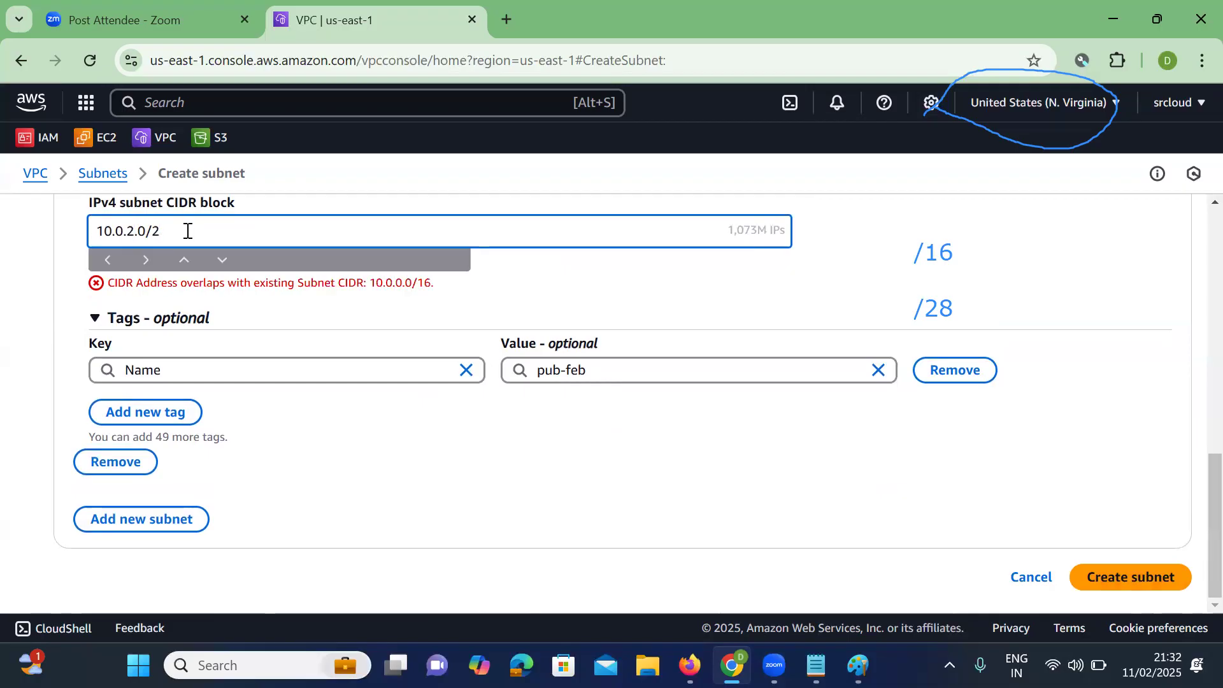
{"action": "type", "text": "4"}
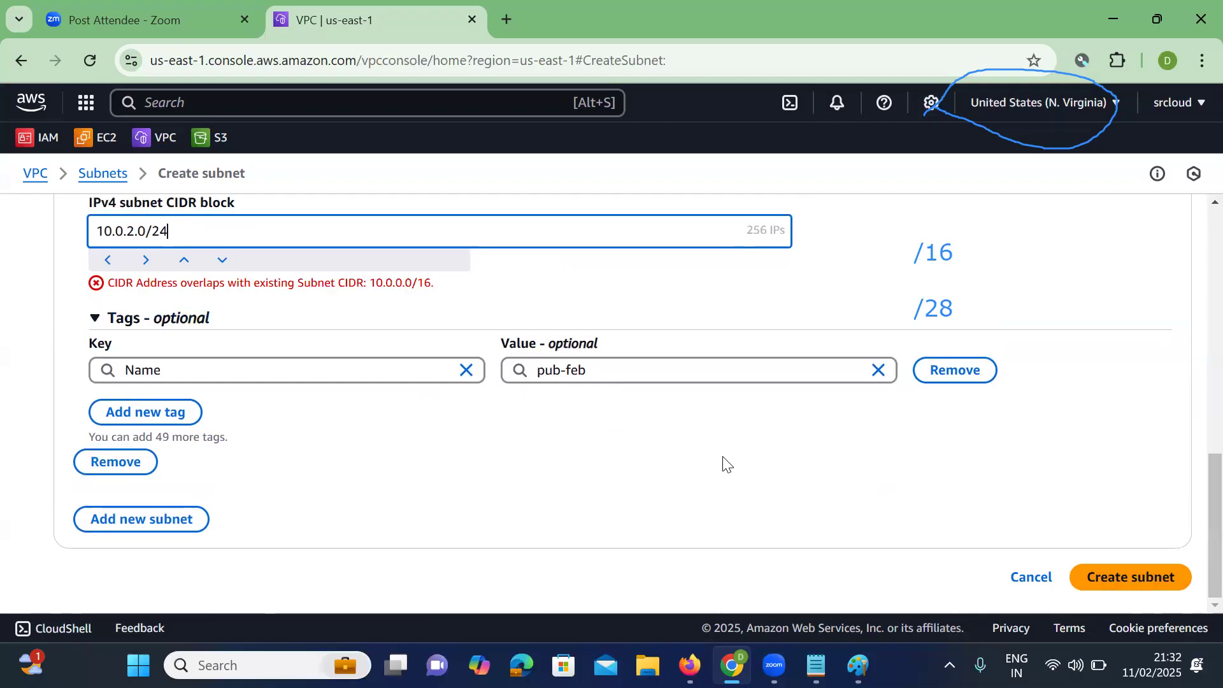
{"action": "left_click", "coordinate": [1115, 582]}
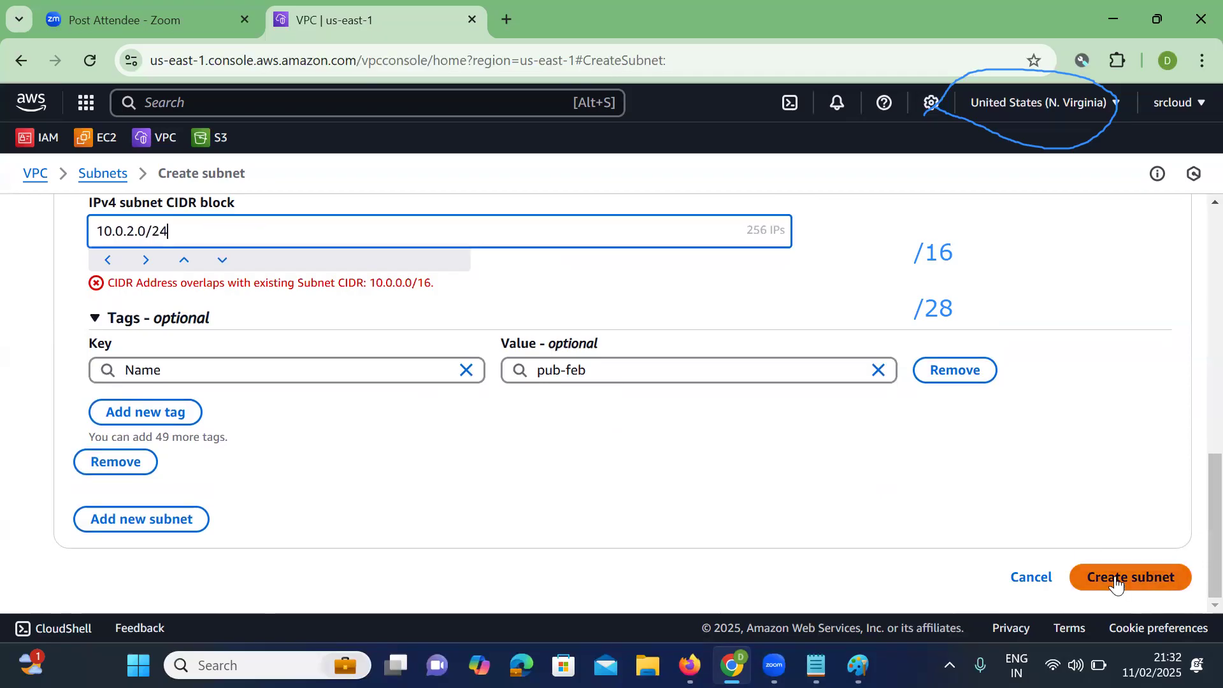
{"action": "left_click", "coordinate": [1114, 581]}
Replace the CIDR prefix length with /17, giving 10.0.2.0/17, and retry creating the subnet.
{"action": "key", "text": "BackSpace"}
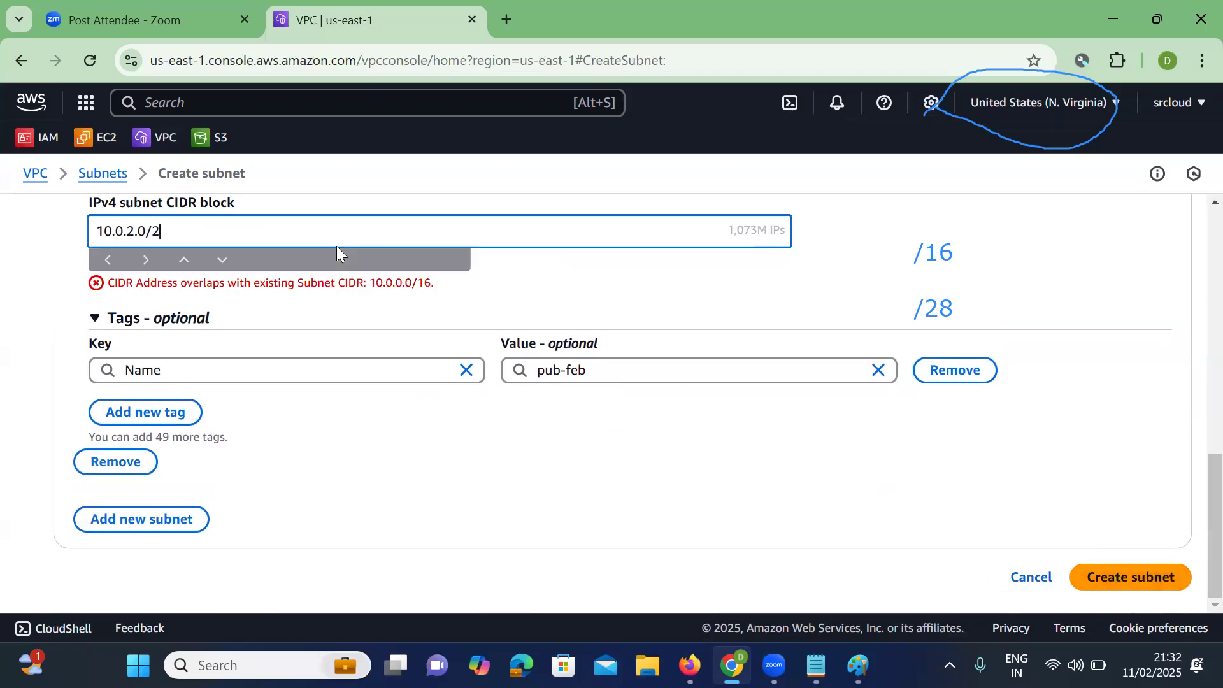
{"action": "key", "text": "BackSpace"}
{"action": "type", "text": "17"}
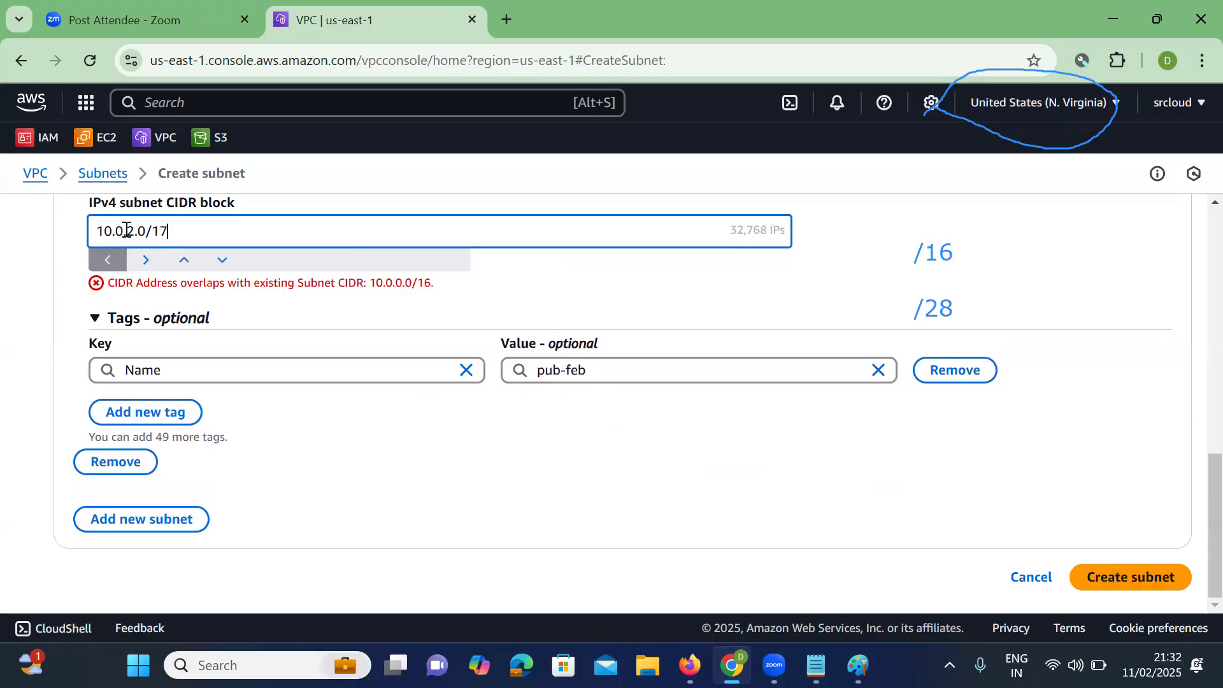
{"action": "scroll", "coordinate": [132, 230], "scroll_direction": "up", "scroll_amount": 2}
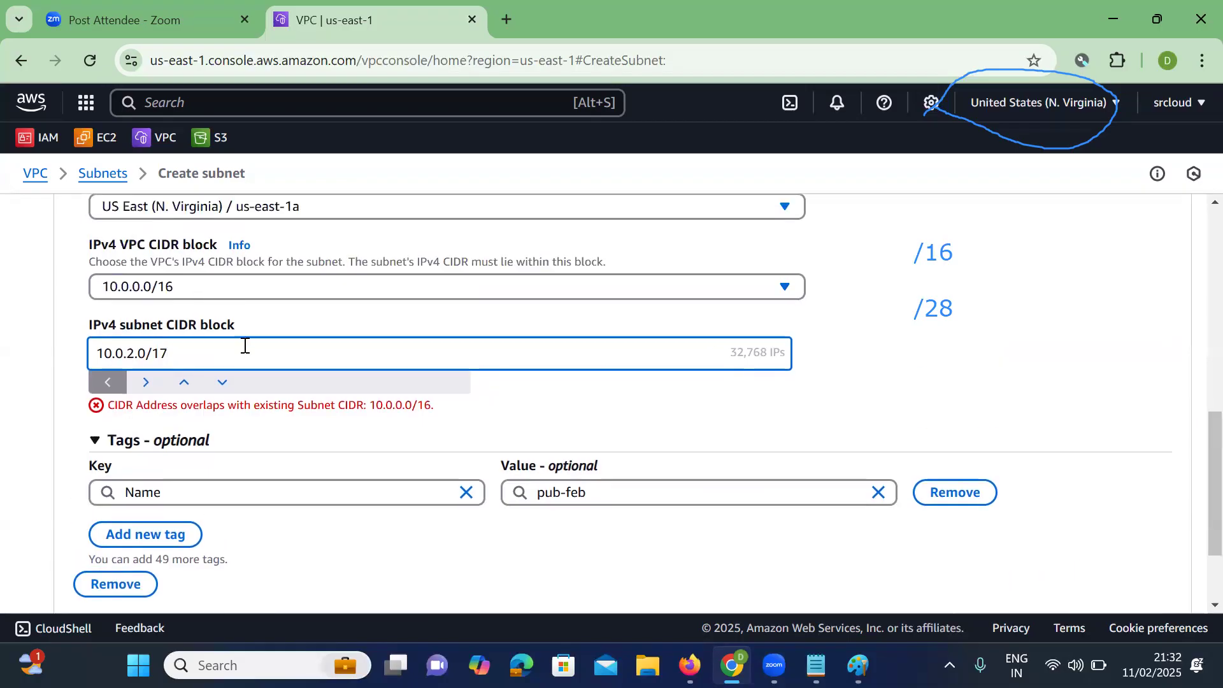
{"action": "scroll", "coordinate": [382, 361], "scroll_direction": "down", "scroll_amount": 2}
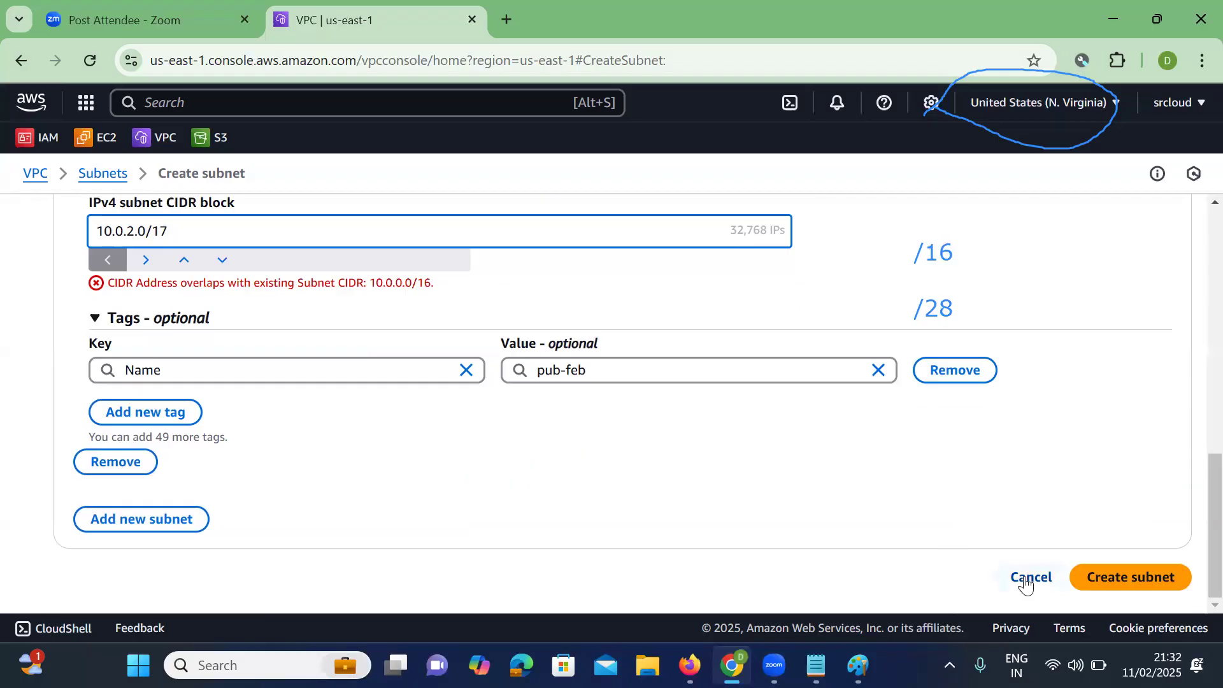
{"action": "left_click", "coordinate": [1119, 586]}
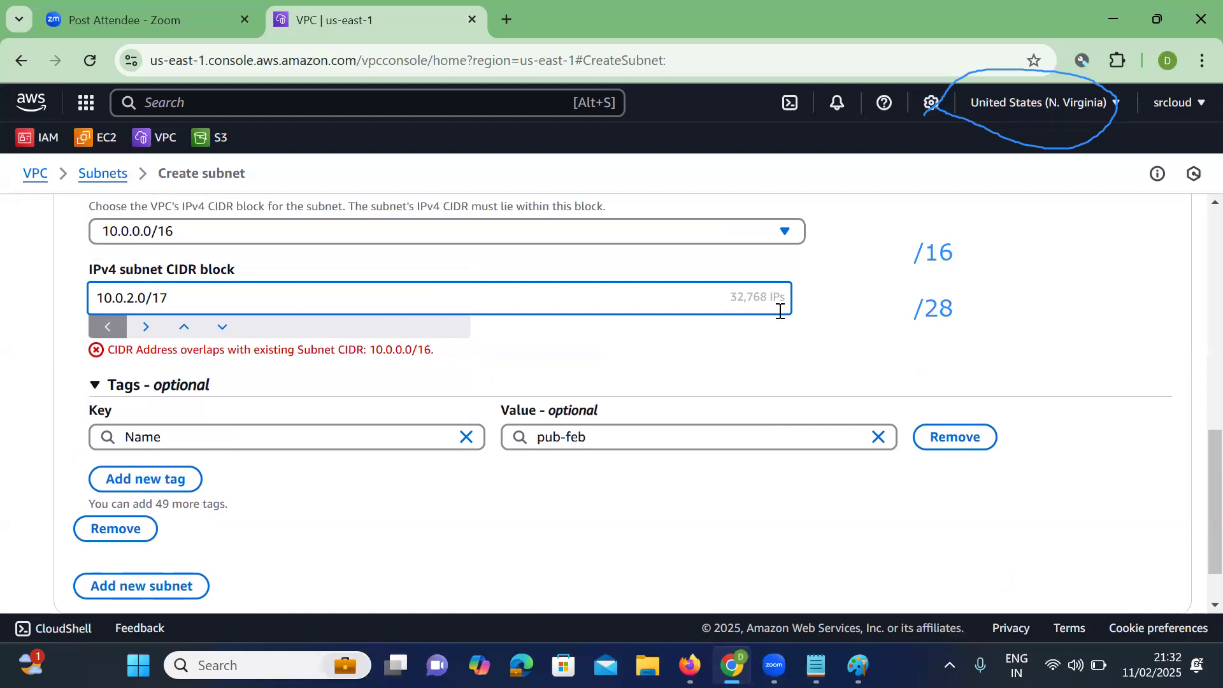
Magnify the IP count of the subnet CIDR block to read it, and collapse the optional tags.
{"action": "scroll", "coordinate": [777, 308], "scroll_direction": "up", "scroll_amount": 5}
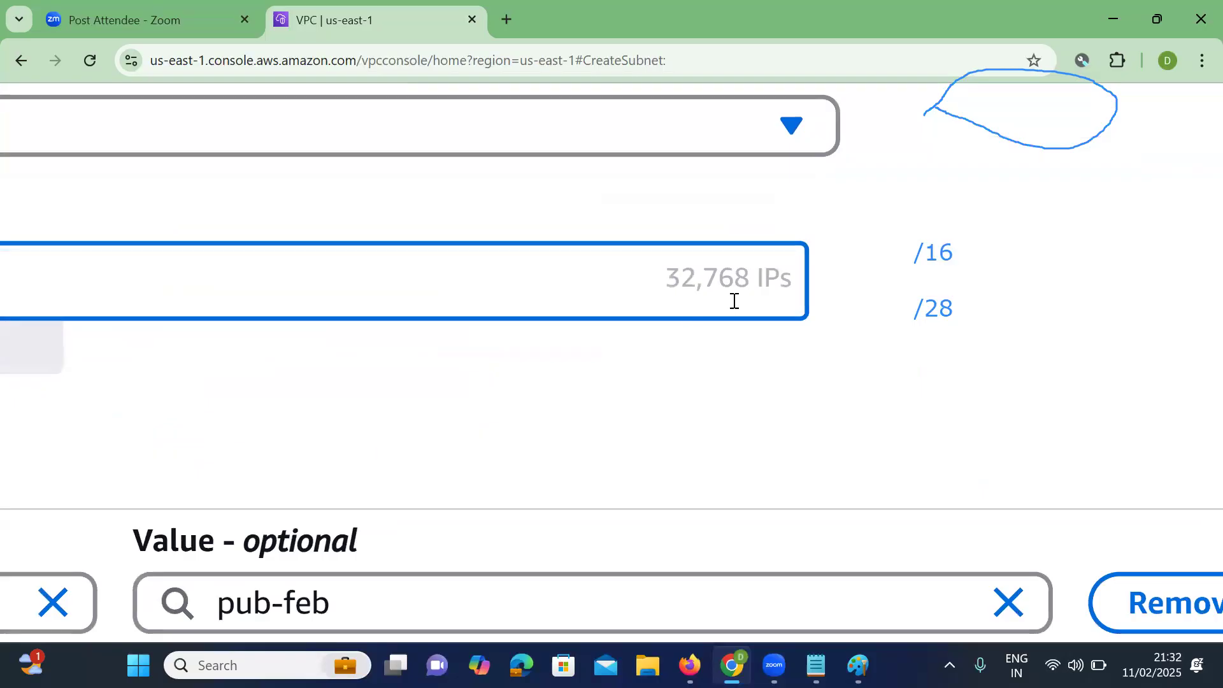
{"action": "scroll", "coordinate": [778, 308], "scroll_direction": "down", "scroll_amount": 5}
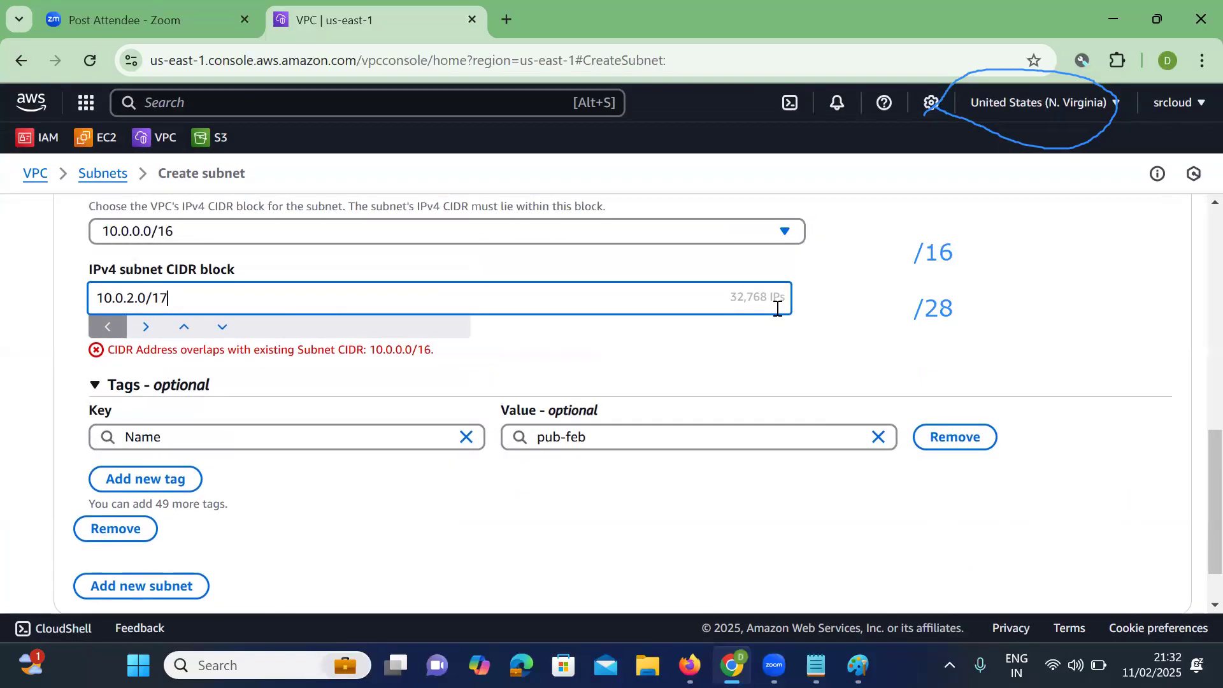
{"action": "right_click", "coordinate": [776, 307]}
{"action": "left_click", "coordinate": [287, 382]}
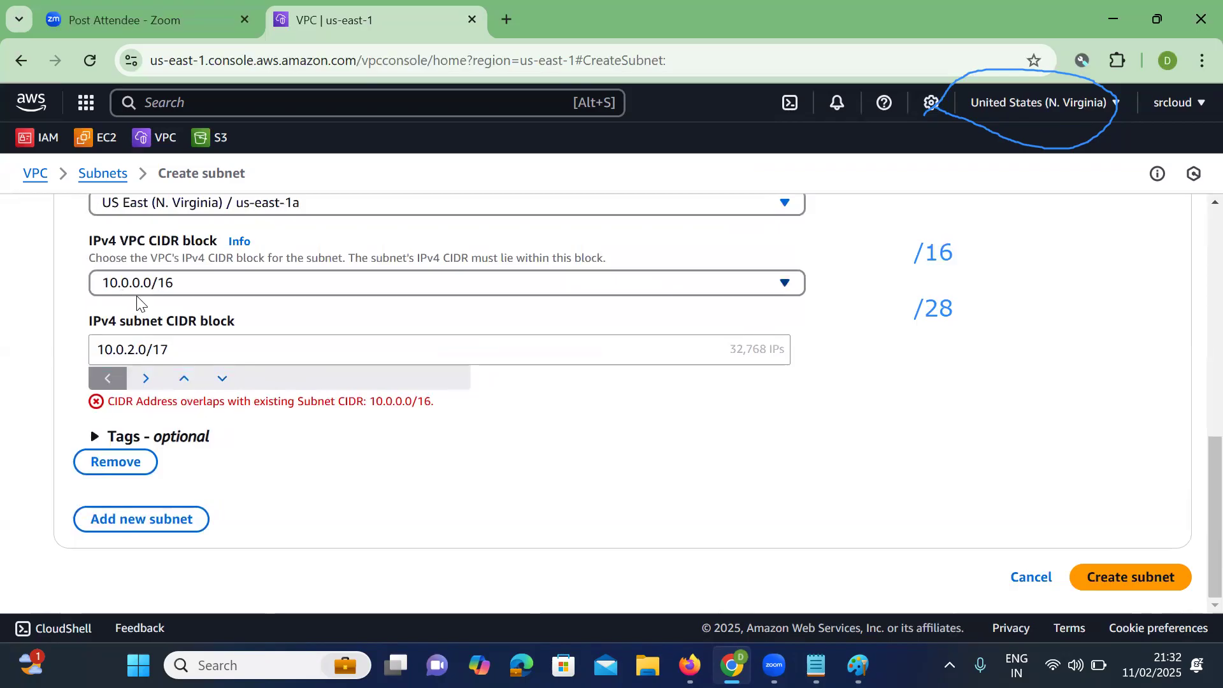
Try to create the pub-feb subnet with CIDR block 10.0.0.0/24 and cancel the subnet creation.
{"action": "left_click", "coordinate": [189, 344]}
{"action": "key", "text": "BackSpace"}
{"action": "key", "text": "BackSpace"}
{"action": "key", "text": "BackSpace"}
{"action": "key", "text": "BackSpace"}
{"action": "key", "text": "BackSpace"}
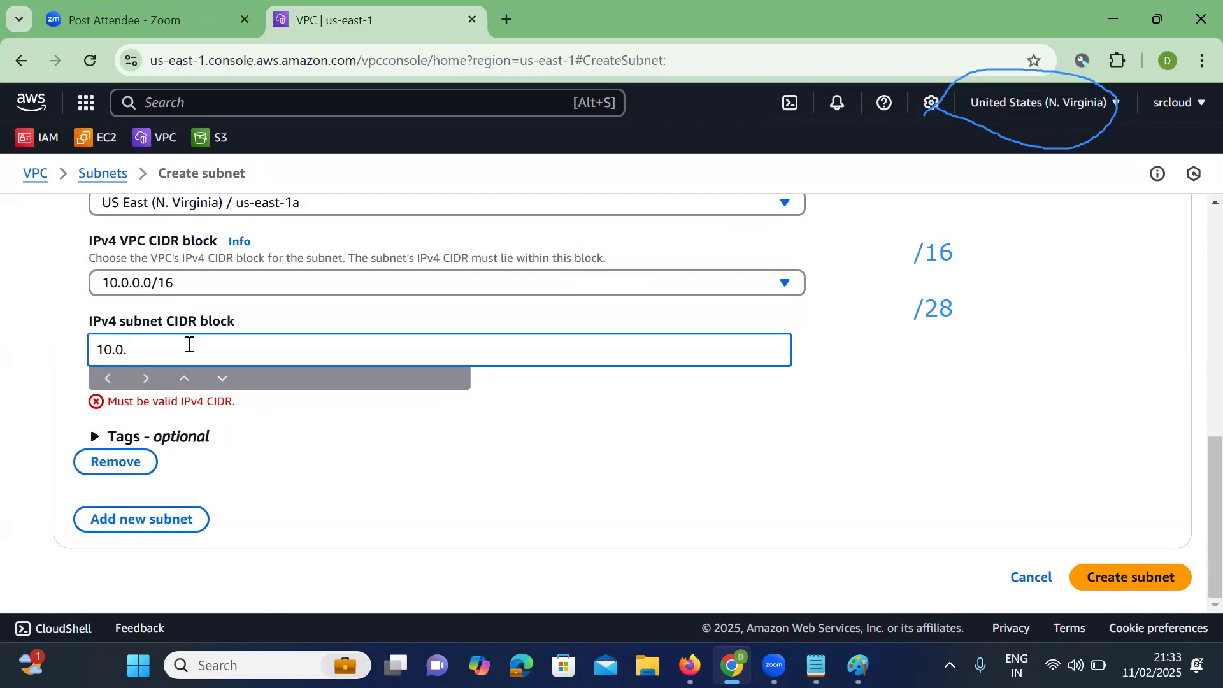
{"action": "type", "text": "0.0/24"}
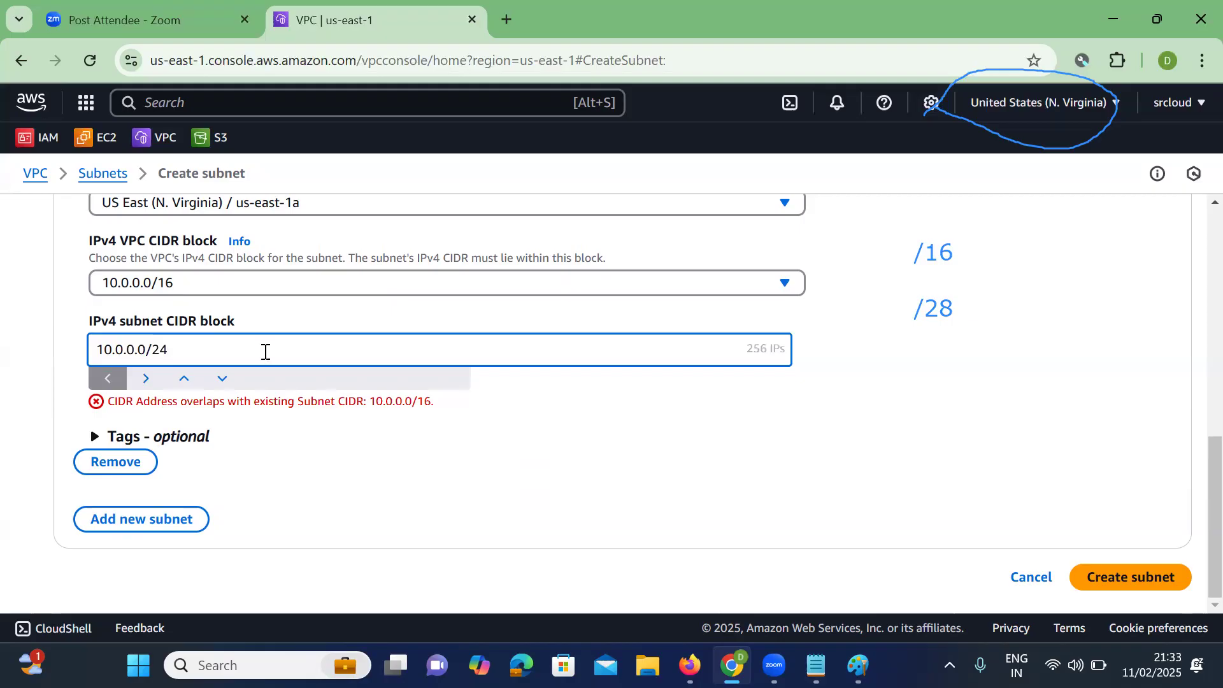
{"action": "left_click", "coordinate": [1114, 580]}
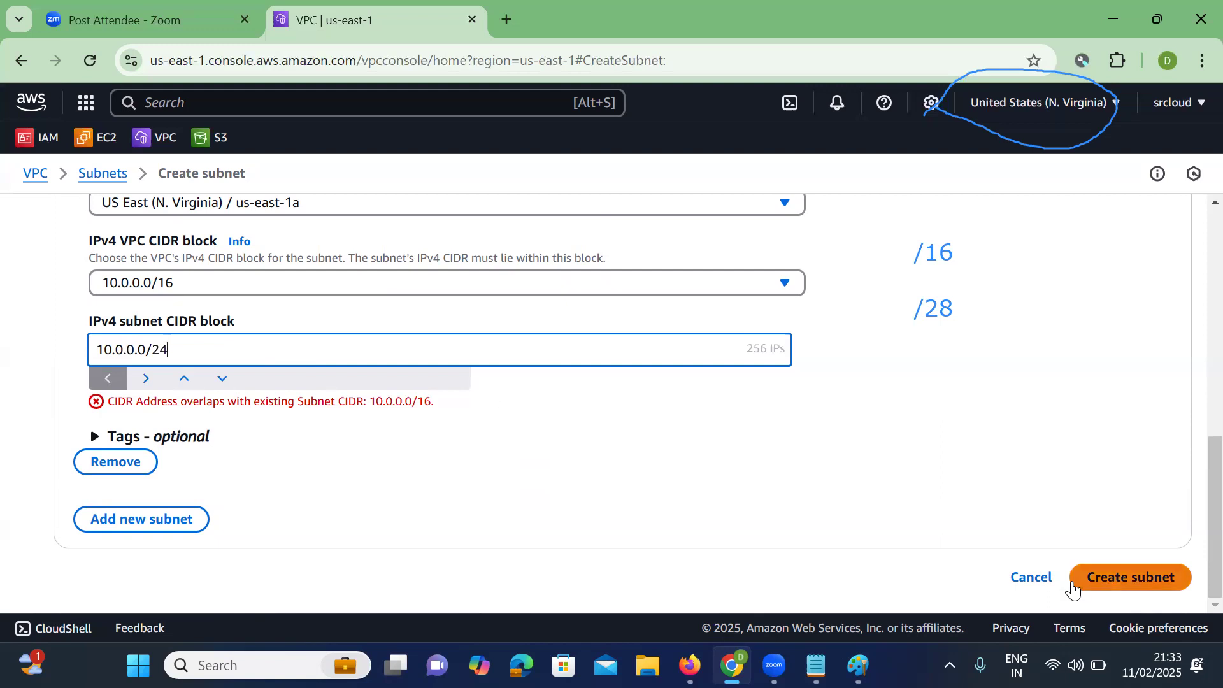
{"action": "left_click", "coordinate": [1030, 580]}
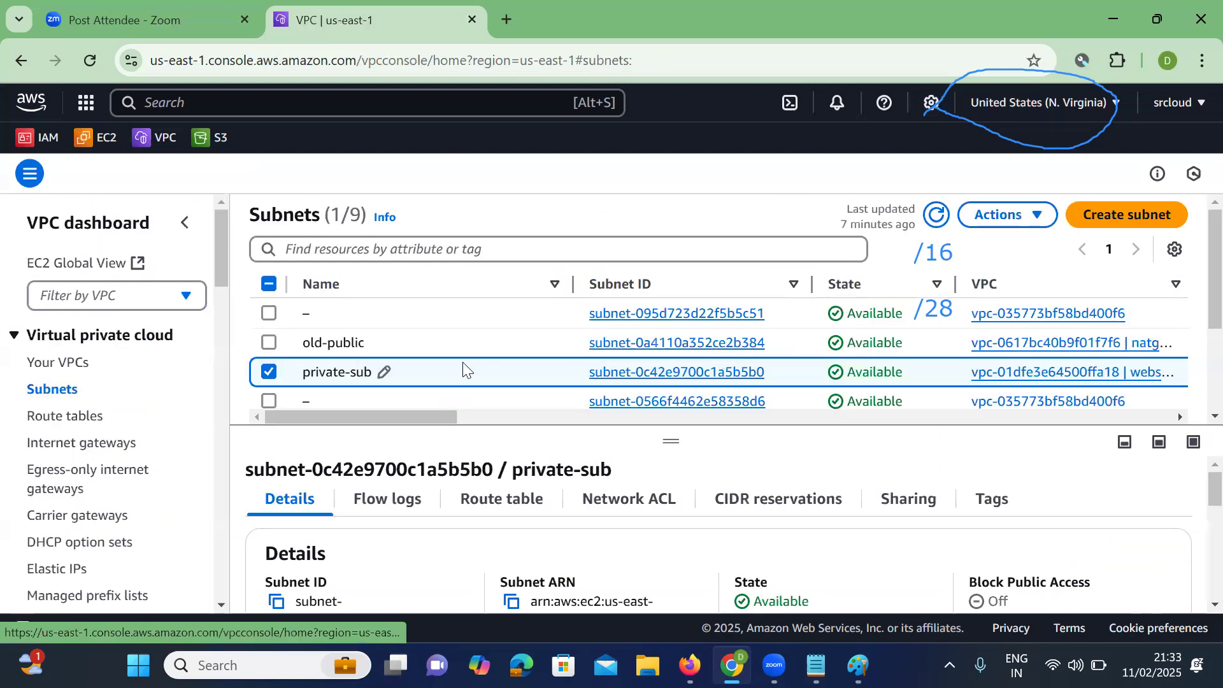
Deselect private-sub and permanently delete the old-public subnet, confirming with the word delete.
{"action": "left_click", "coordinate": [270, 372]}
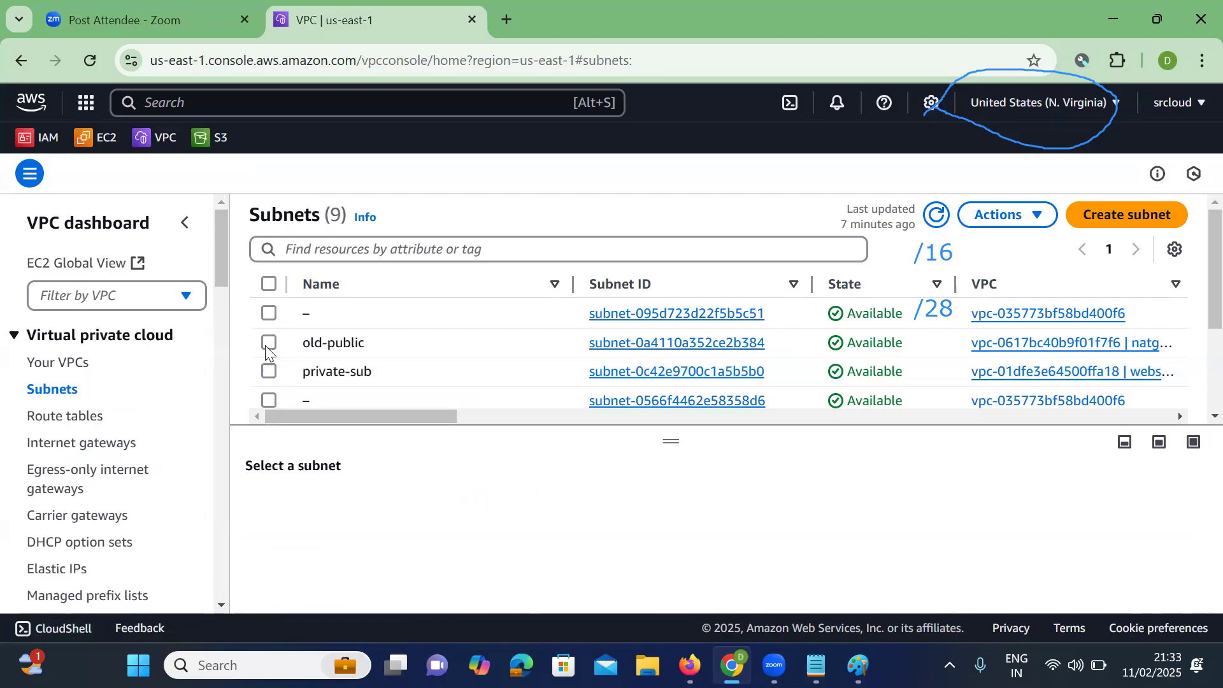
{"action": "left_click", "coordinate": [269, 343]}
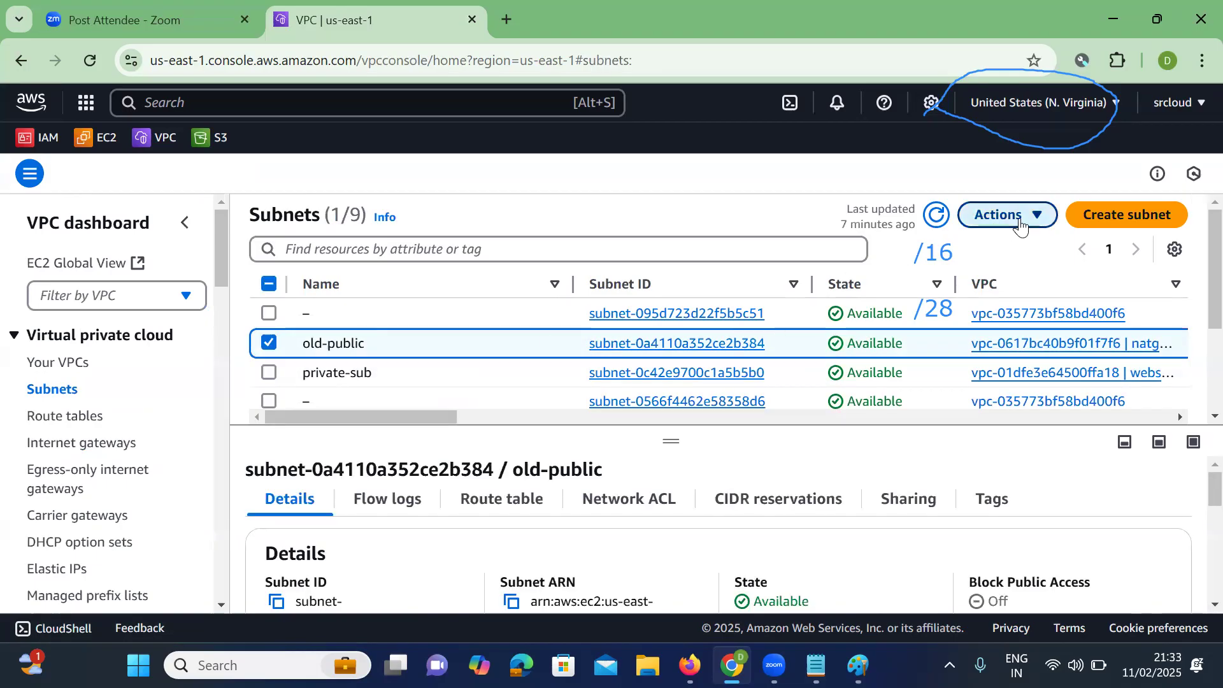
{"action": "left_click", "coordinate": [1001, 214]}
{"action": "left_click", "coordinate": [863, 505]}
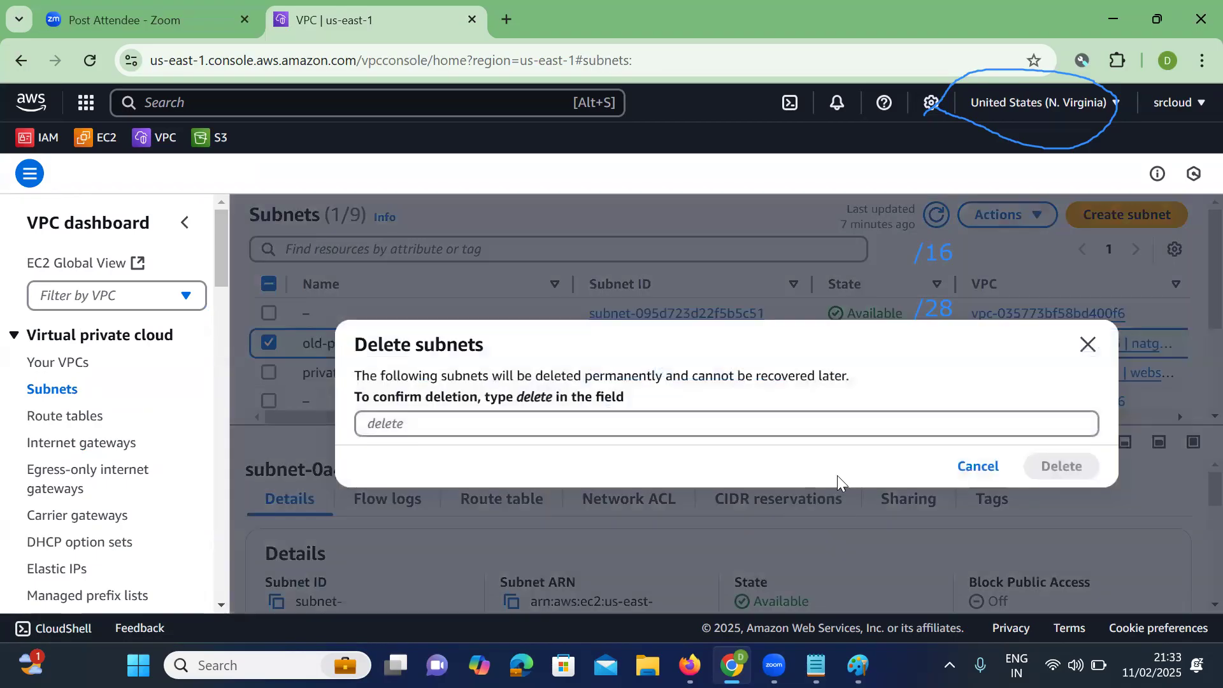
{"action": "type", "text": "delete"}
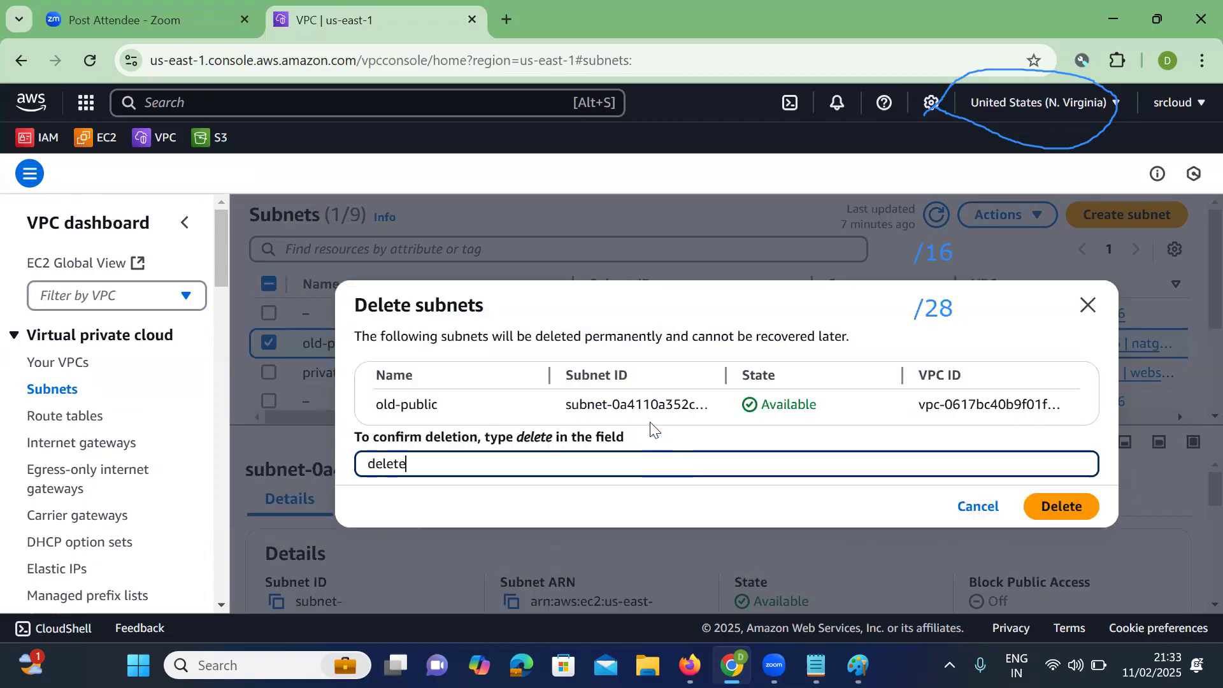
{"action": "left_click", "coordinate": [1047, 504]}
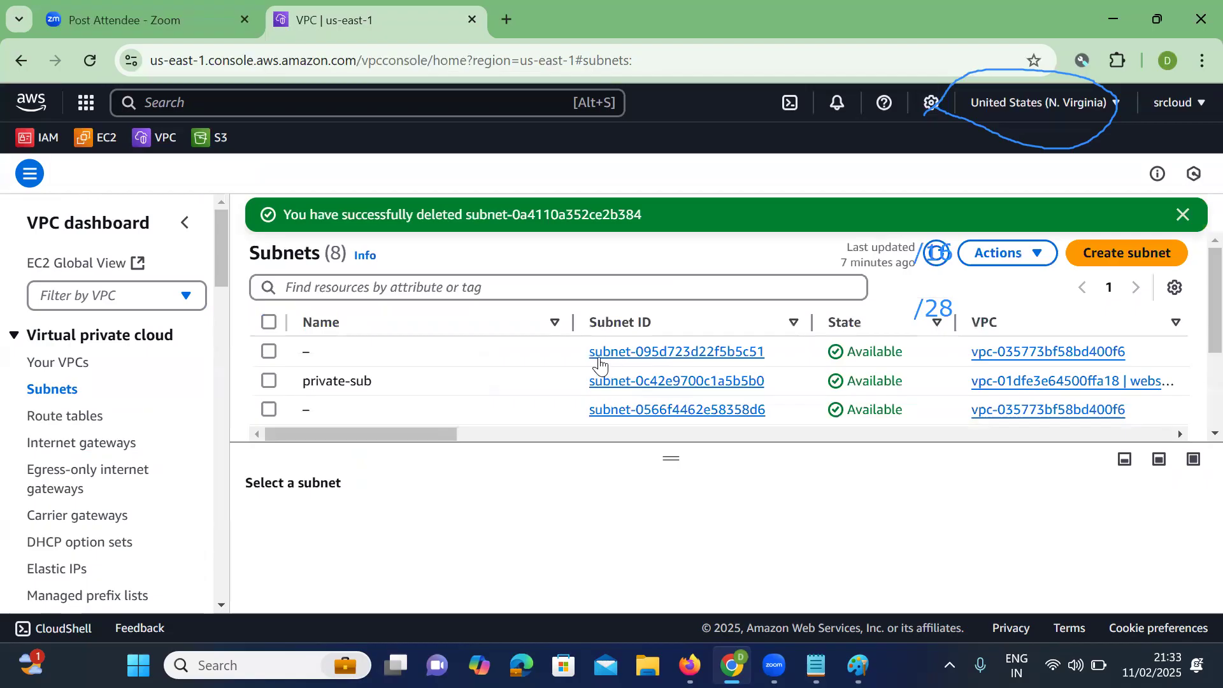
Examine the names, VPCs and IPv4 CIDR blocks of the remaining subnets in the list.
{"action": "scroll", "coordinate": [601, 363], "scroll_direction": "right", "scroll_amount": 5}
{"action": "scroll", "coordinate": [600, 363], "scroll_direction": "down", "scroll_amount": 1}
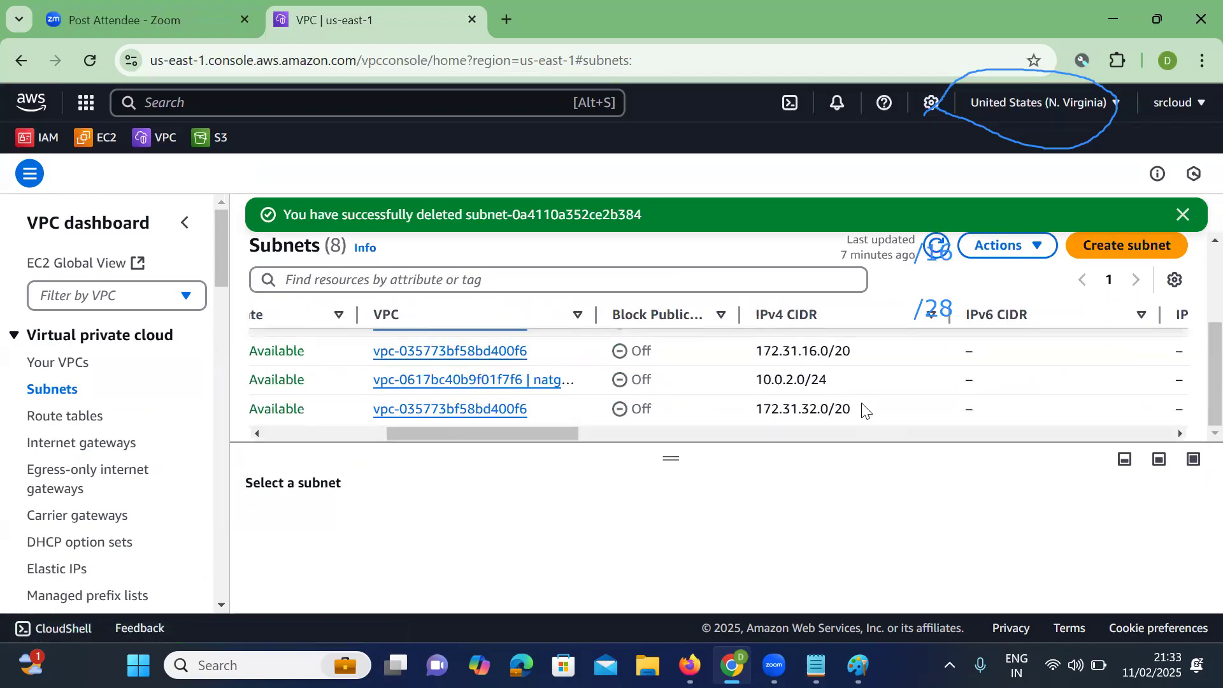
{"action": "scroll", "coordinate": [732, 390], "scroll_direction": "left", "scroll_amount": 5}
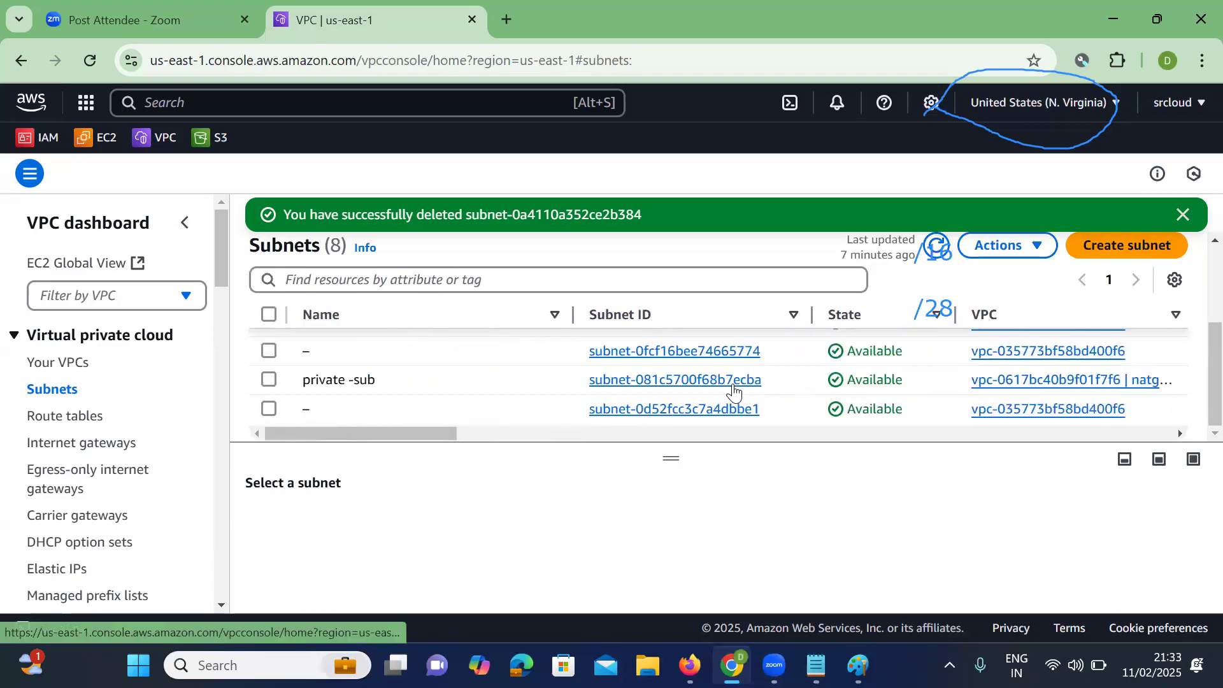
{"action": "scroll", "coordinate": [733, 393], "scroll_direction": "up", "scroll_amount": 3}
{"action": "scroll", "coordinate": [733, 392], "scroll_direction": "down", "scroll_amount": 3}
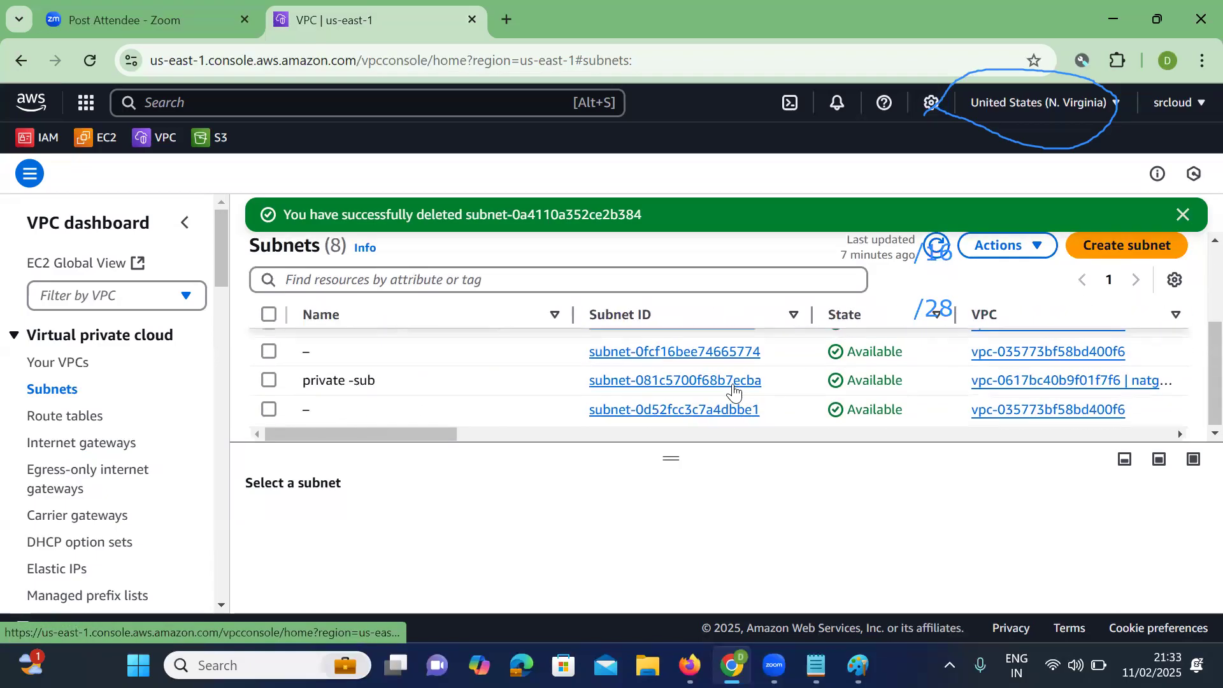
Refresh the subnet list and check which VPC and IPv4 CIDR block each remaining subnet uses.
{"action": "scroll", "coordinate": [734, 392], "scroll_direction": "up", "scroll_amount": 3}
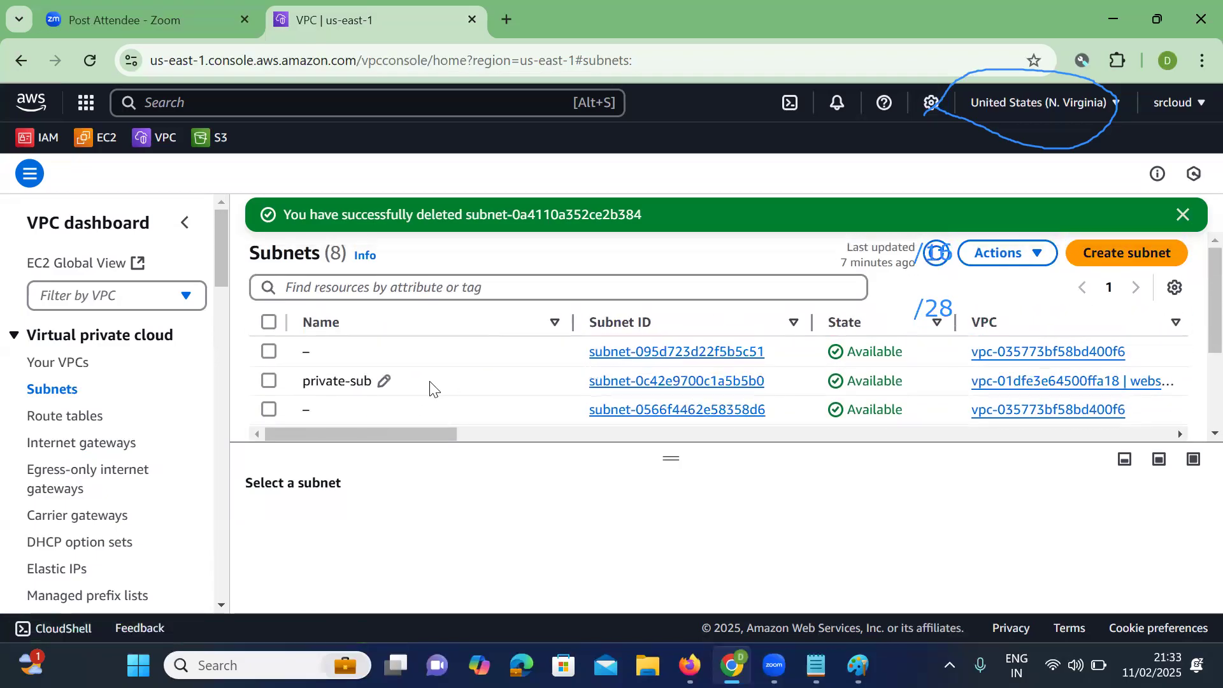
{"action": "scroll", "coordinate": [430, 387], "scroll_direction": "down", "scroll_amount": 3}
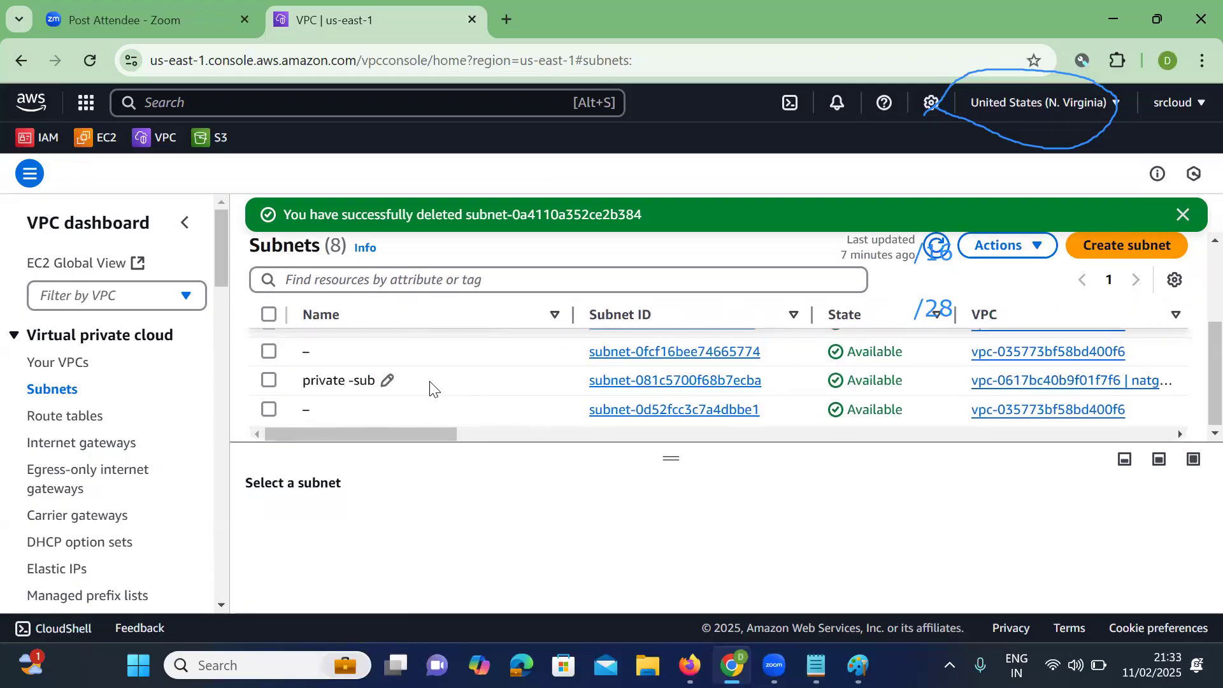
{"action": "scroll", "coordinate": [430, 387], "scroll_direction": "up", "scroll_amount": 3}
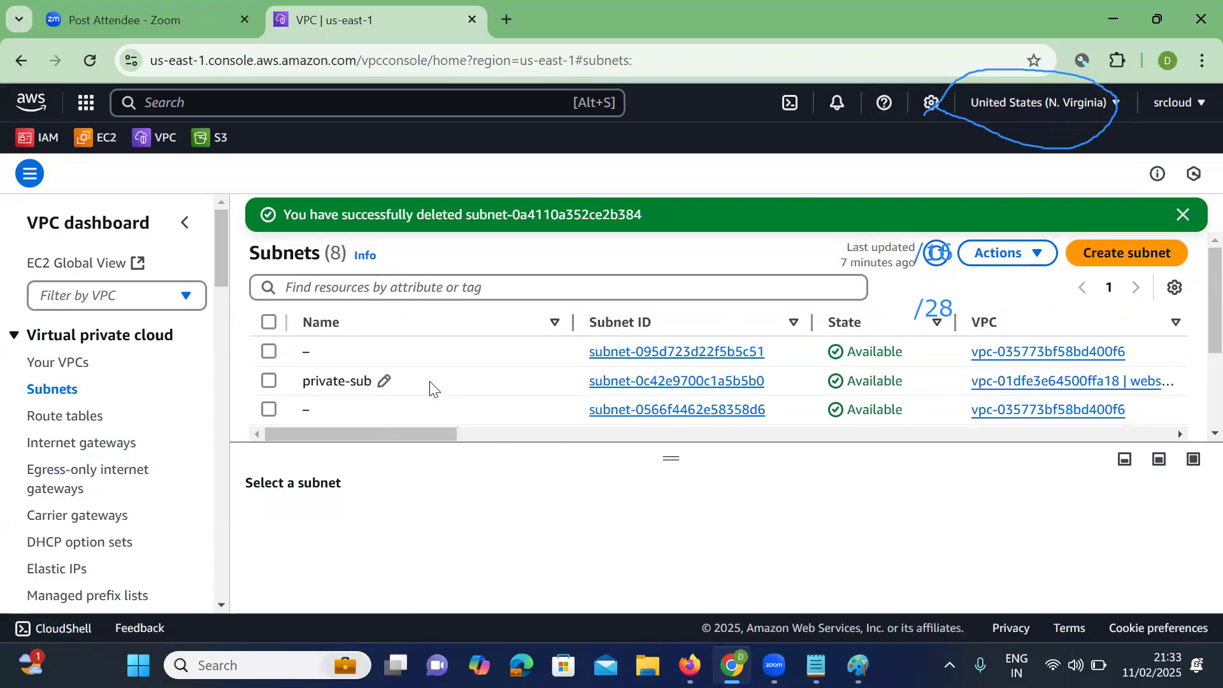
{"action": "left_click", "coordinate": [936, 250]}
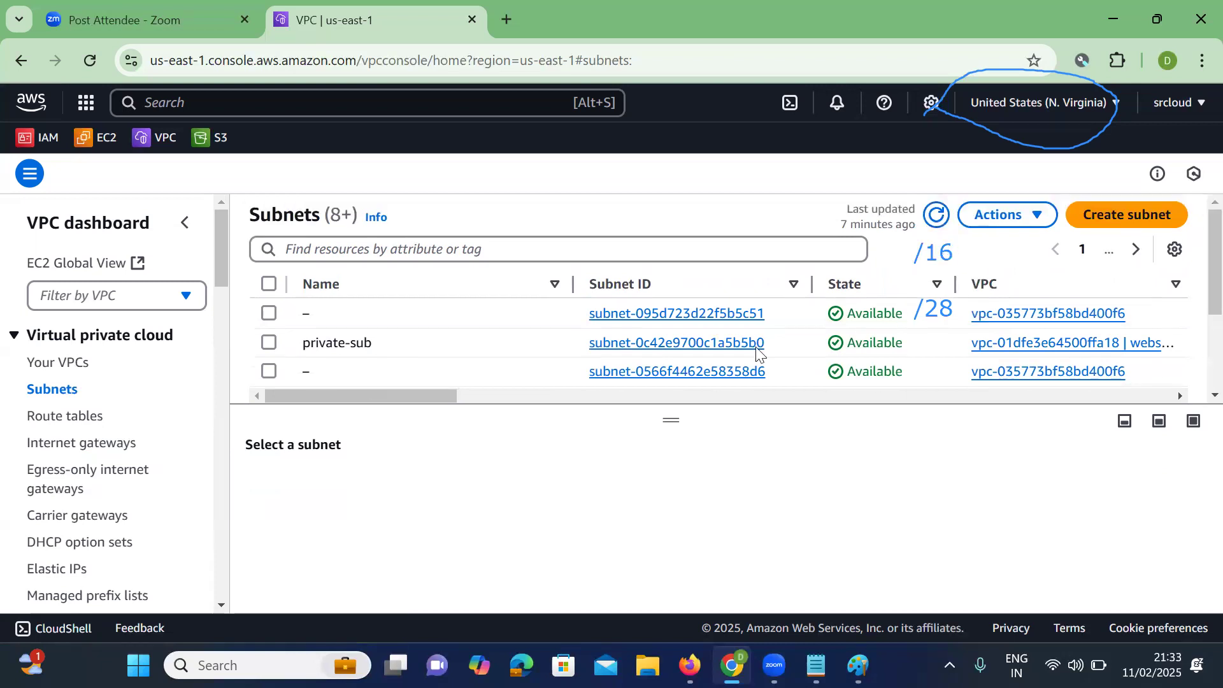
{"action": "scroll", "coordinate": [503, 347], "scroll_direction": "right", "scroll_amount": 5}
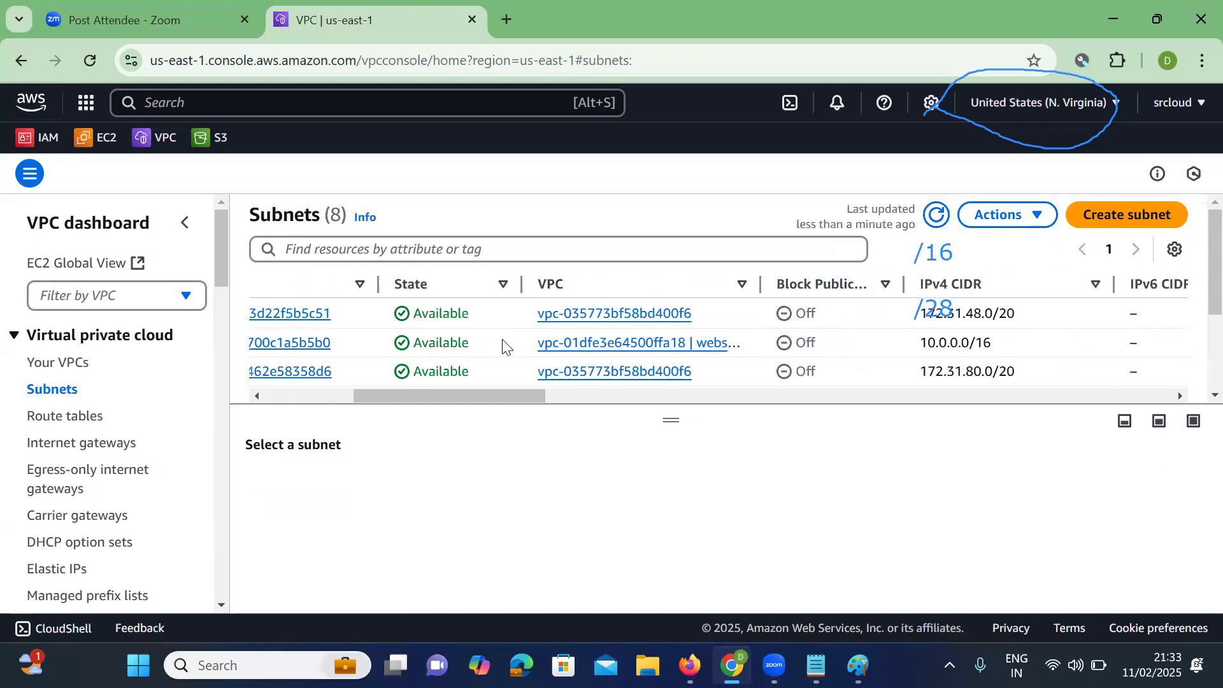
{"action": "scroll", "coordinate": [503, 347], "scroll_direction": "right", "scroll_amount": 3}
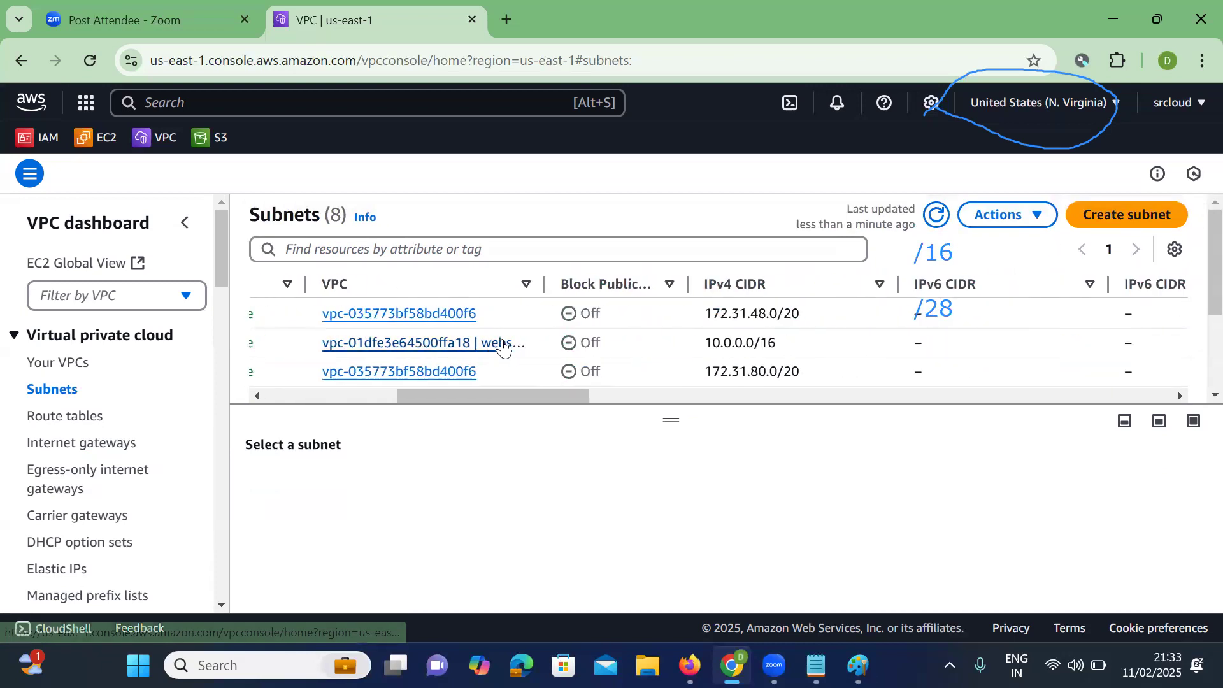
{"action": "scroll", "coordinate": [503, 347], "scroll_direction": "down", "scroll_amount": 3}
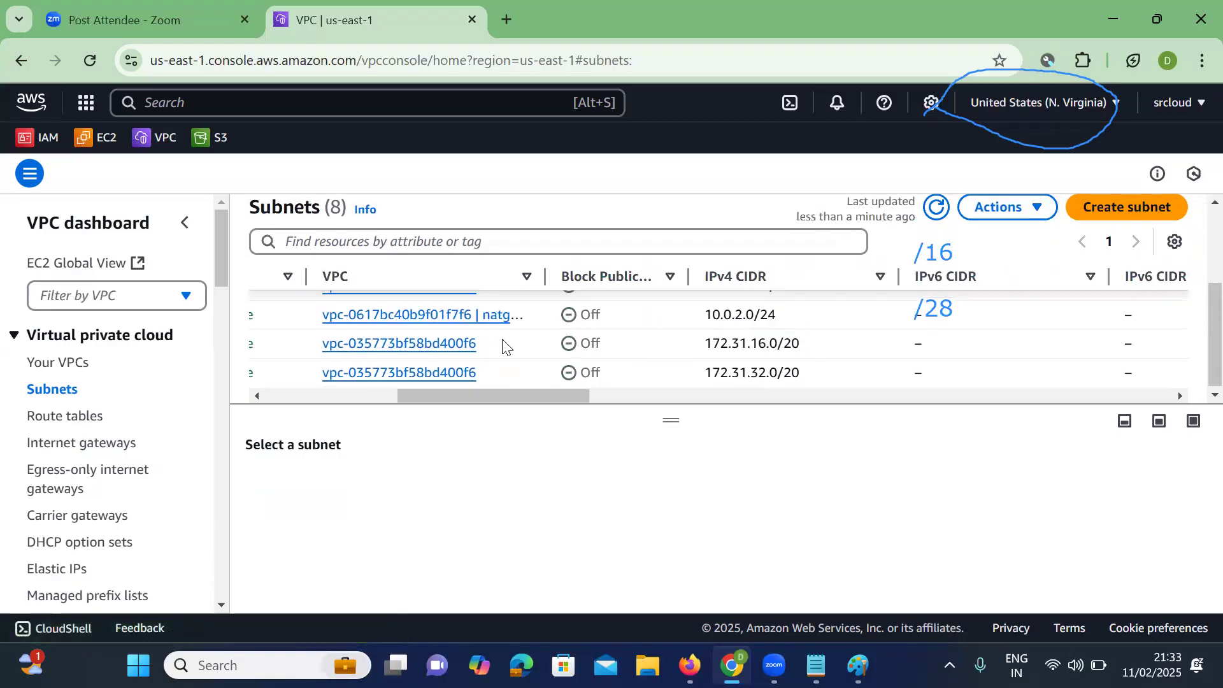
Permanently delete the private -sub subnet in the natgateway VPC, confirming with the word delete.
{"action": "scroll", "coordinate": [503, 347], "scroll_direction": "left", "scroll_amount": 5}
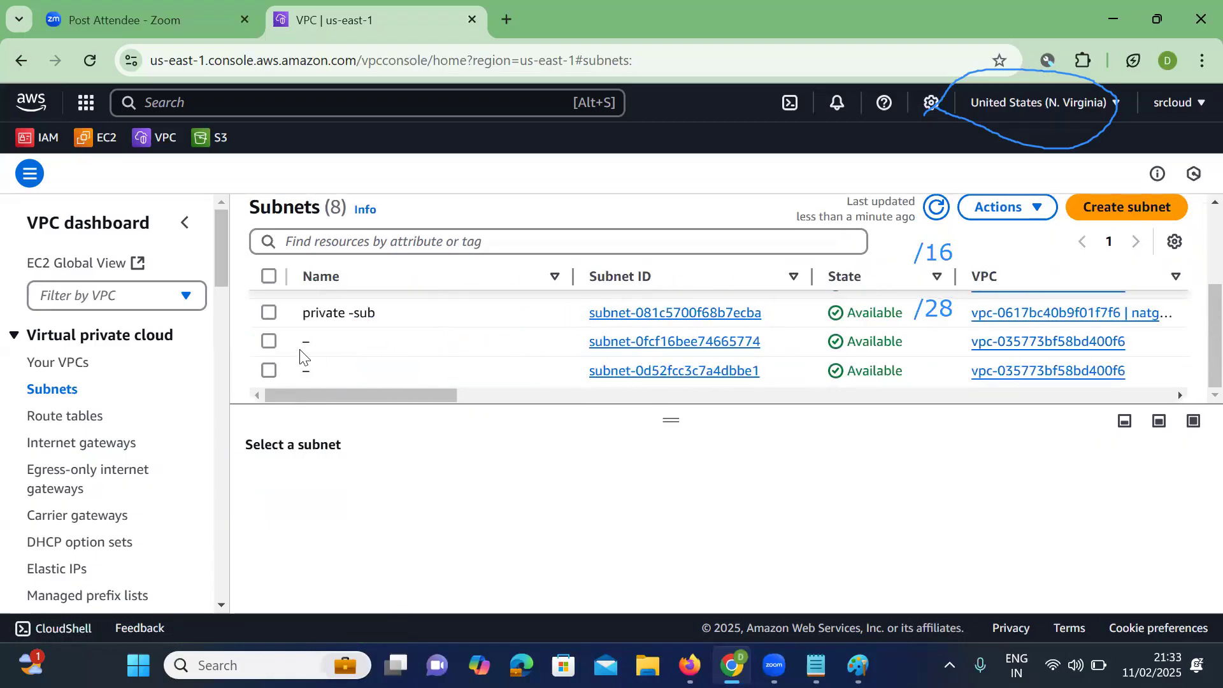
{"action": "left_click", "coordinate": [268, 313]}
{"action": "scroll", "coordinate": [586, 373], "scroll_direction": "up", "scroll_amount": 2}
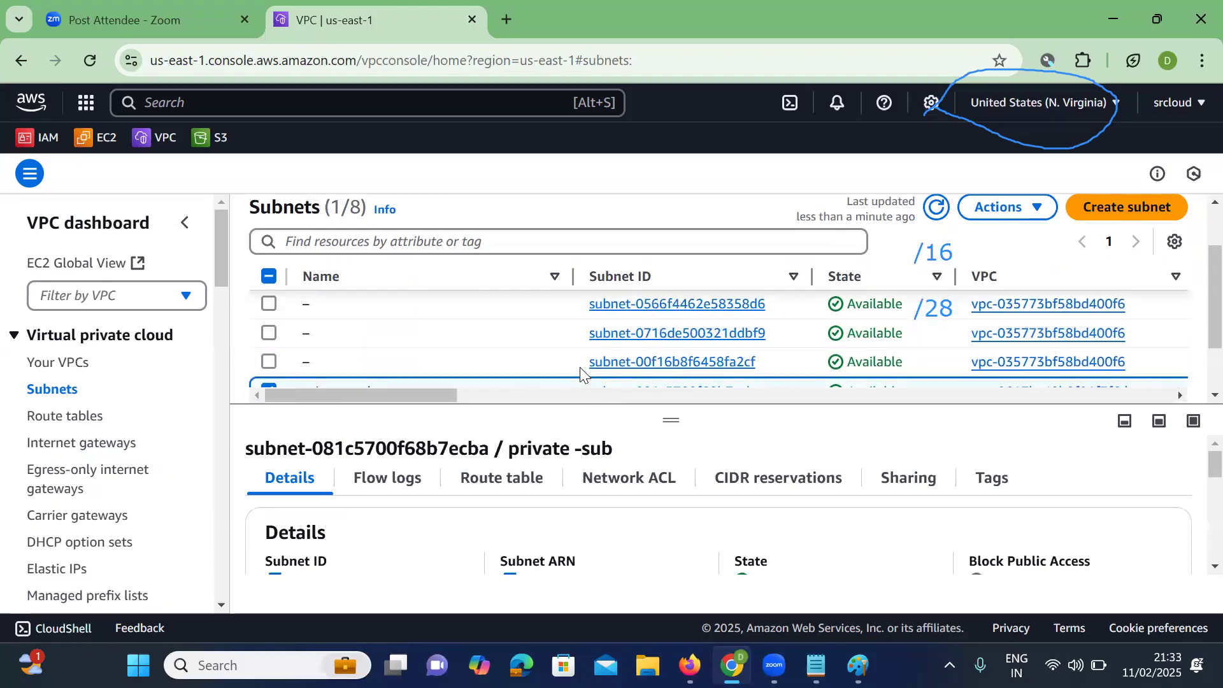
{"action": "left_click", "coordinate": [1005, 208]}
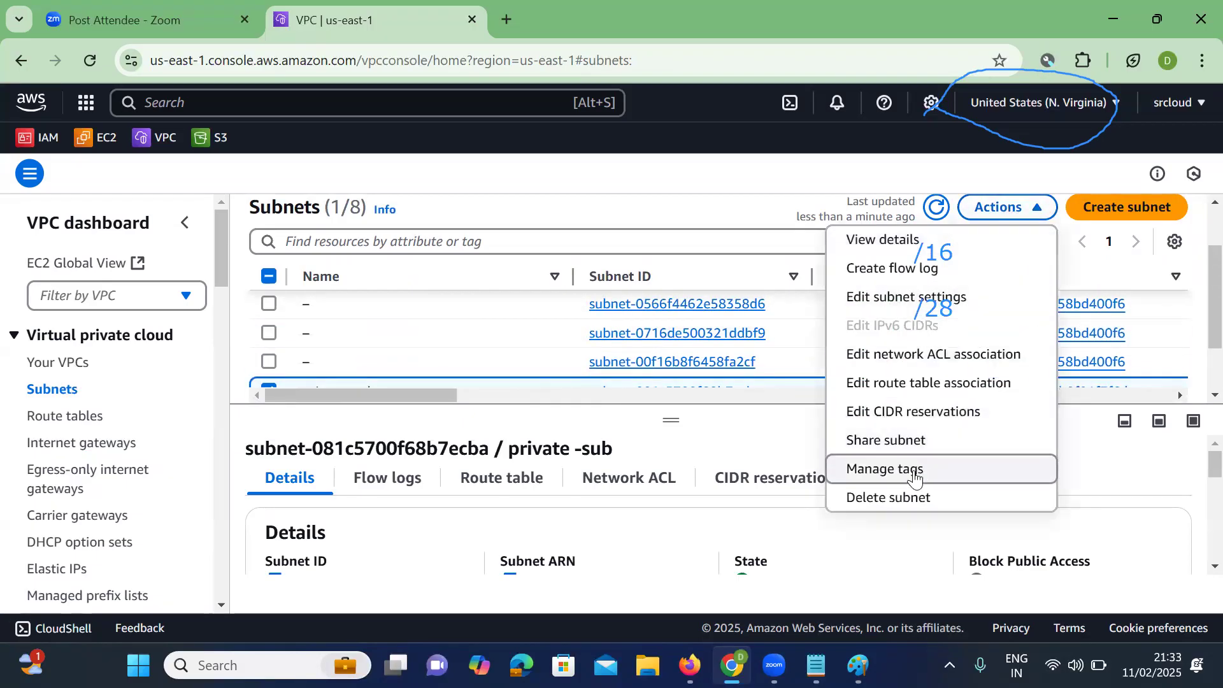
{"action": "left_click", "coordinate": [875, 498]}
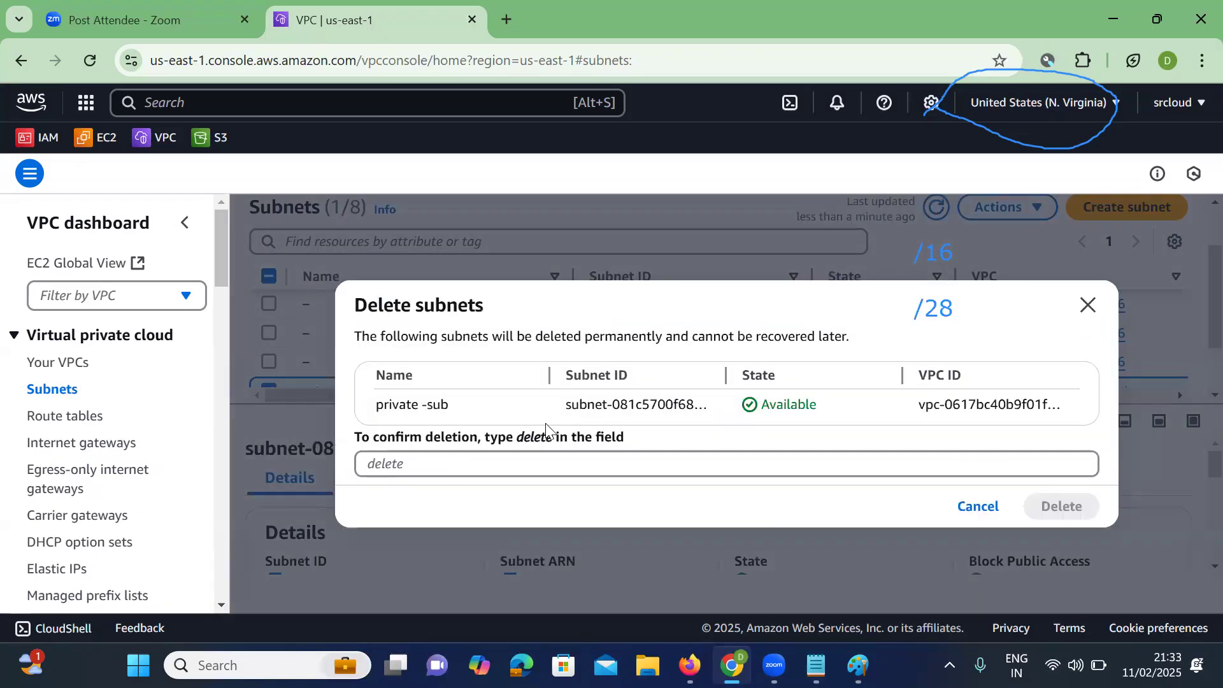
{"action": "left_click", "coordinate": [467, 461]}
{"action": "type", "text": "delete"}
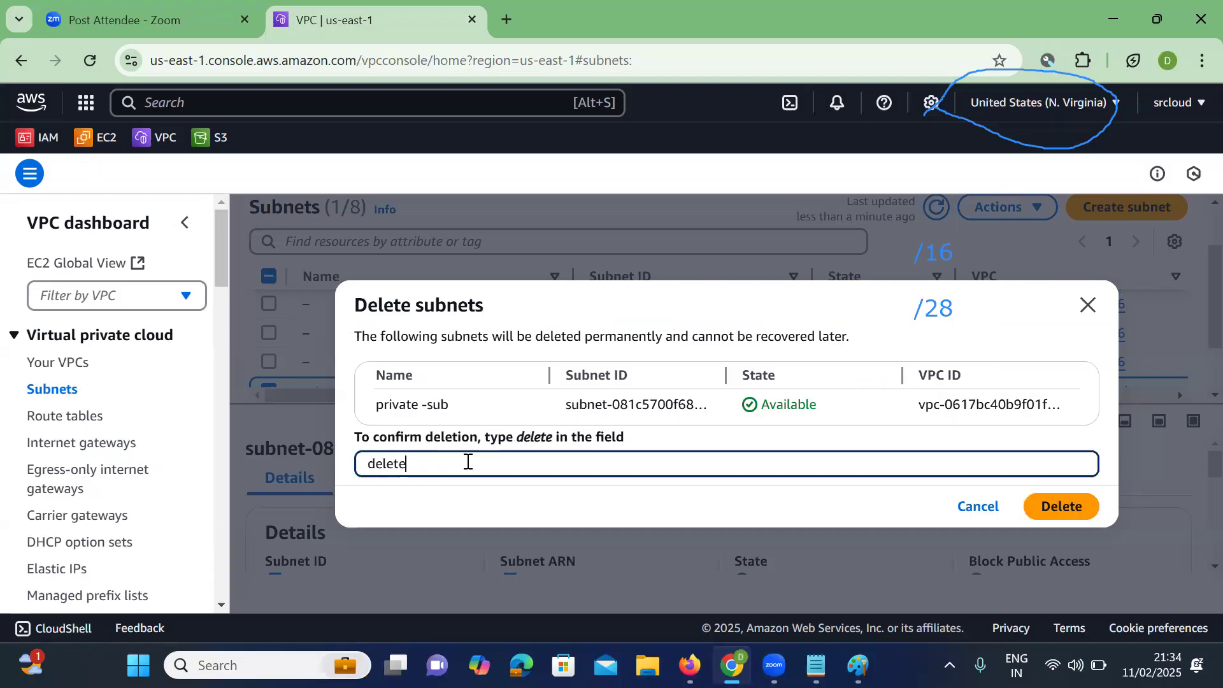
{"action": "left_click", "coordinate": [1057, 509]}
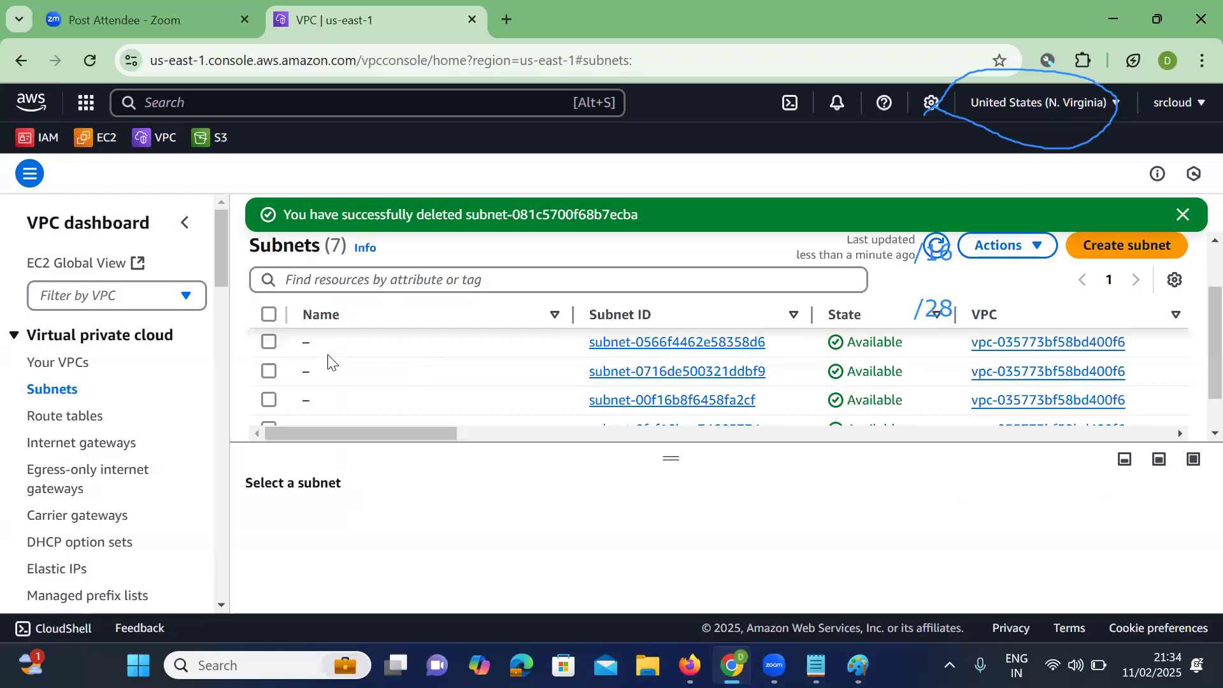
Permanently delete the private-sub subnet in the webserver VPC, confirming with the word delete.
{"action": "scroll", "coordinate": [329, 363], "scroll_direction": "down", "scroll_amount": 2}
{"action": "scroll", "coordinate": [328, 363], "scroll_direction": "up", "scroll_amount": 3}
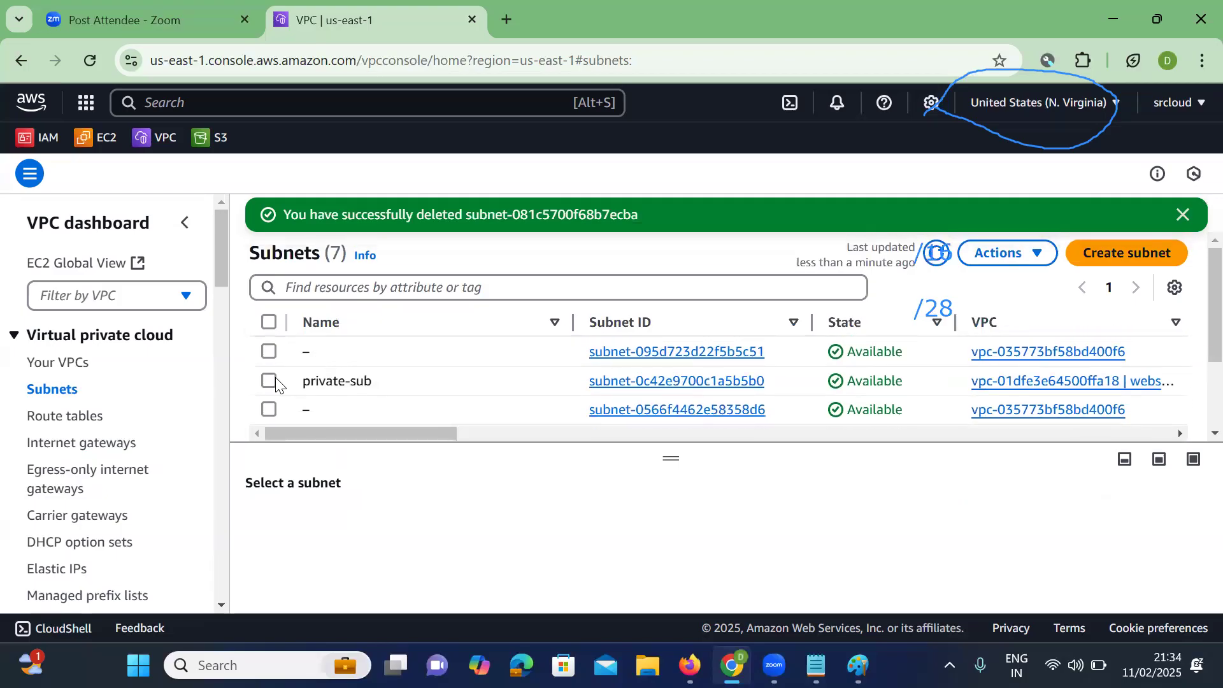
{"action": "left_click", "coordinate": [270, 381]}
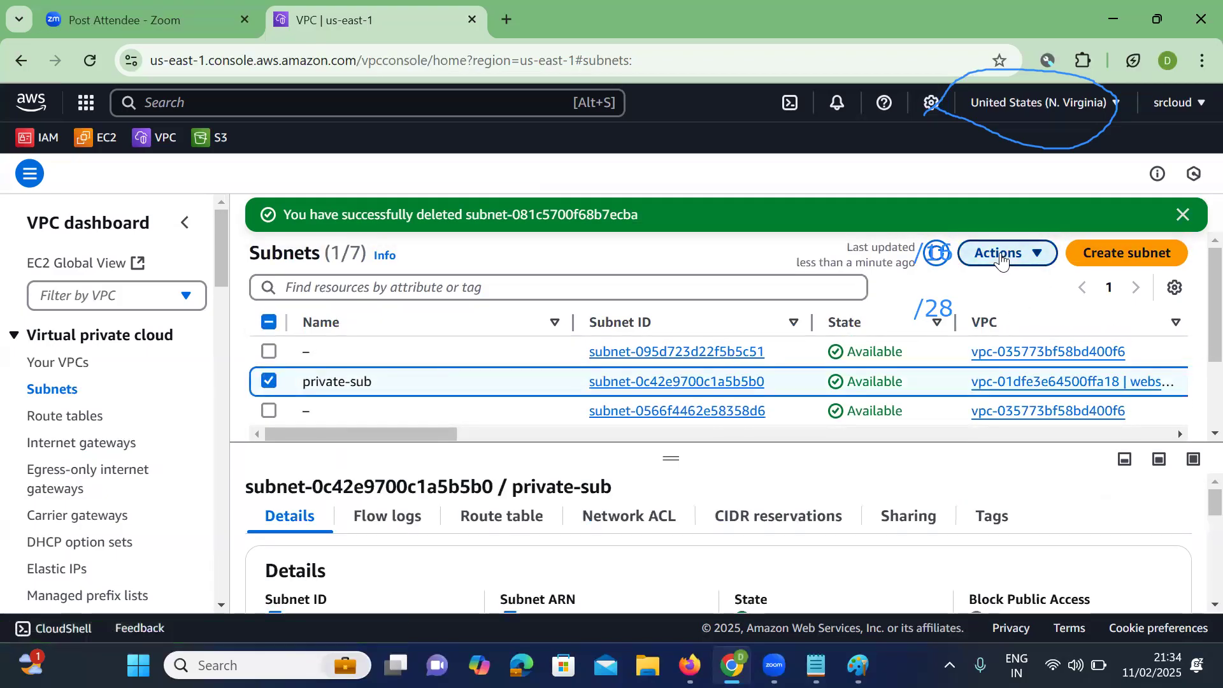
{"action": "left_click", "coordinate": [1032, 258]}
{"action": "left_click", "coordinate": [847, 543]}
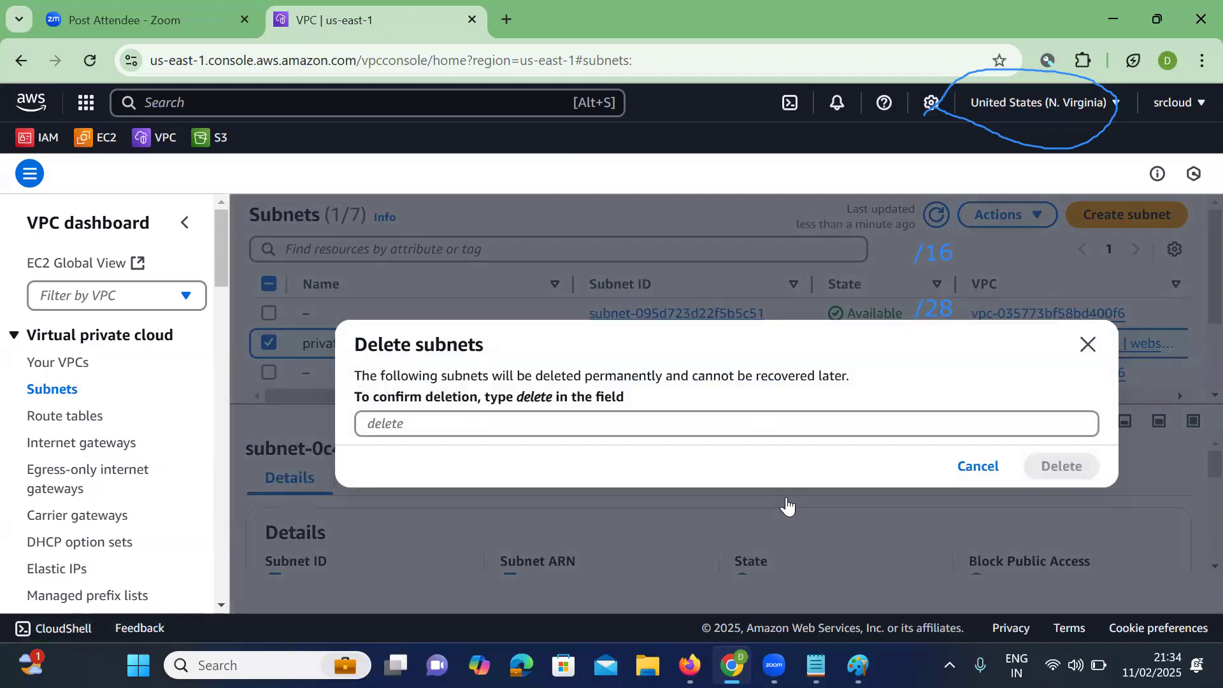
{"action": "left_click", "coordinate": [458, 463]}
{"action": "type", "text": "delete"}
{"action": "left_click", "coordinate": [1047, 507]}
Check the remaining subnets, examine the IPv4 CIDRs in the VPC list, and deselect the webserver VPC.
{"action": "scroll", "coordinate": [418, 368], "scroll_direction": "down", "scroll_amount": 2}
{"action": "scroll", "coordinate": [418, 368], "scroll_direction": "up", "scroll_amount": 2}
{"action": "scroll", "coordinate": [419, 368], "scroll_direction": "down", "scroll_amount": 2}
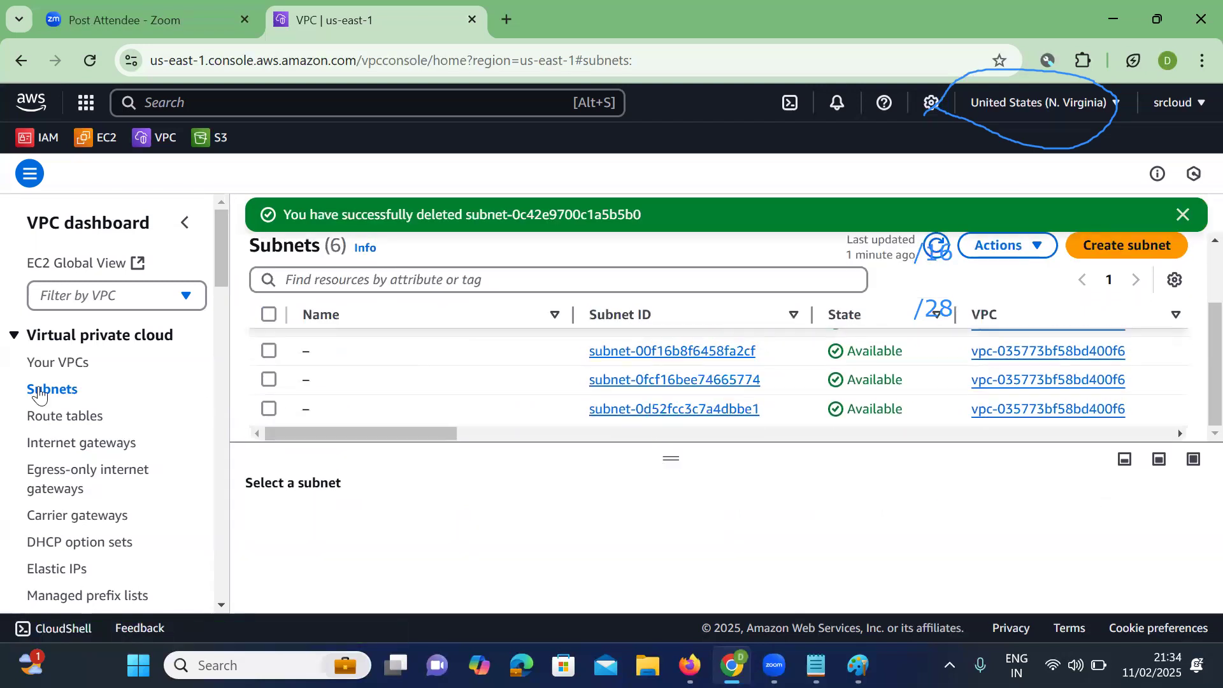
{"action": "left_click", "coordinate": [56, 363]}
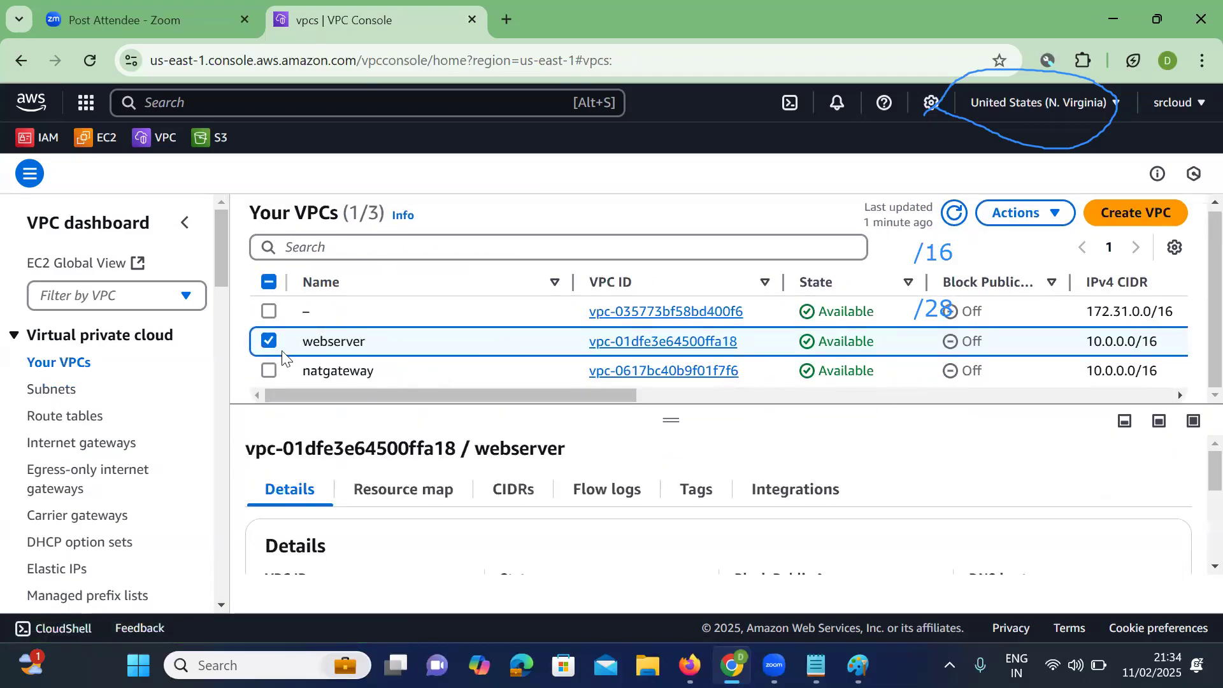
{"action": "scroll", "coordinate": [637, 344], "scroll_direction": "right", "scroll_amount": 5}
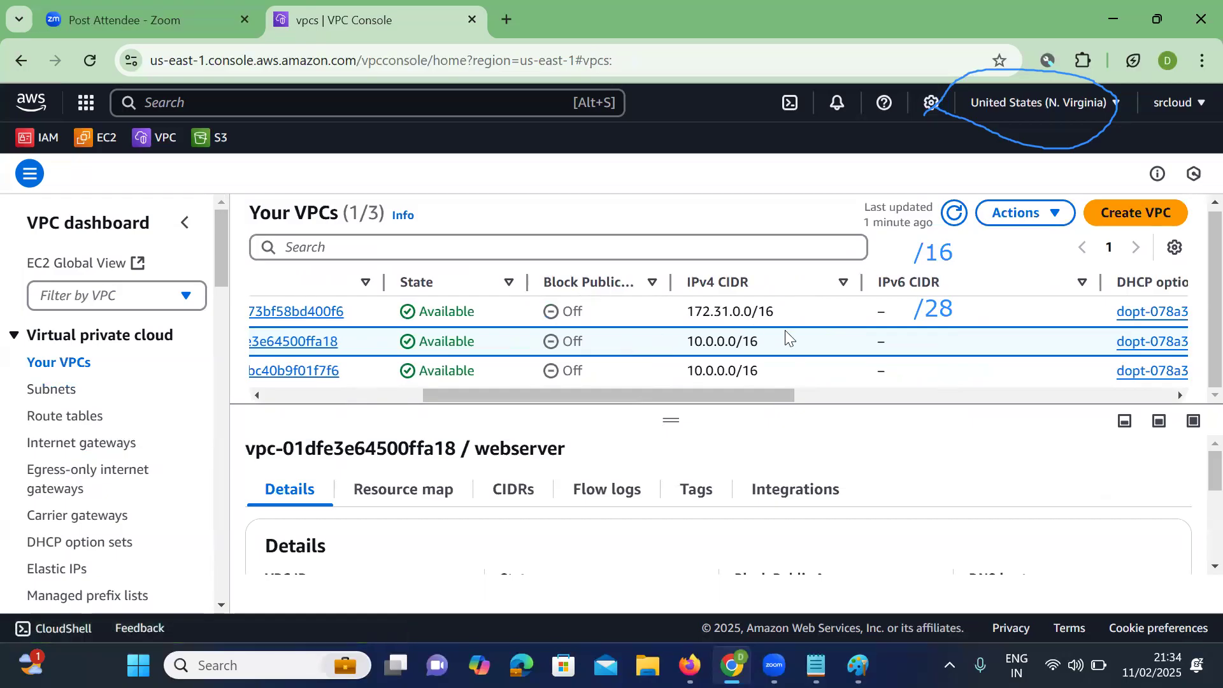
{"action": "scroll", "coordinate": [785, 330], "scroll_direction": "left", "scroll_amount": 5}
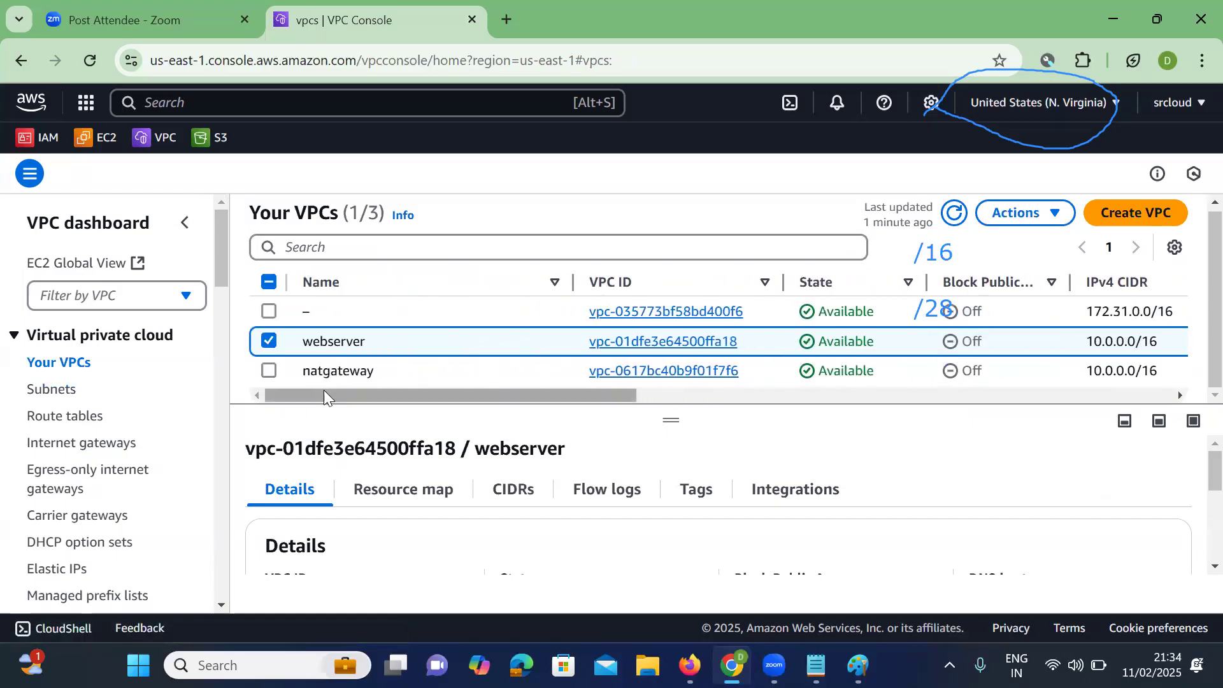
{"action": "left_click", "coordinate": [268, 343]}
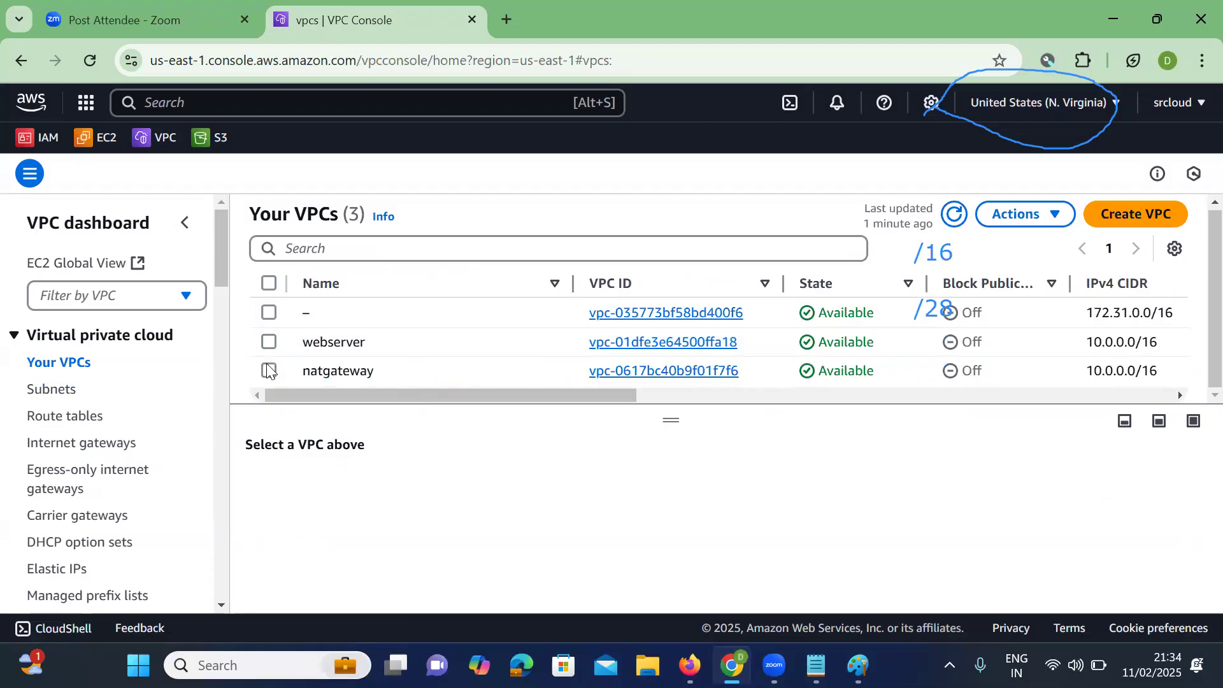
Start creating a new subnet in the webserver VPC.
{"action": "left_click", "coordinate": [55, 398]}
{"action": "scroll", "coordinate": [527, 329], "scroll_direction": "down", "scroll_amount": 2}
{"action": "left_click", "coordinate": [1124, 210]}
{"action": "left_click", "coordinate": [239, 337]}
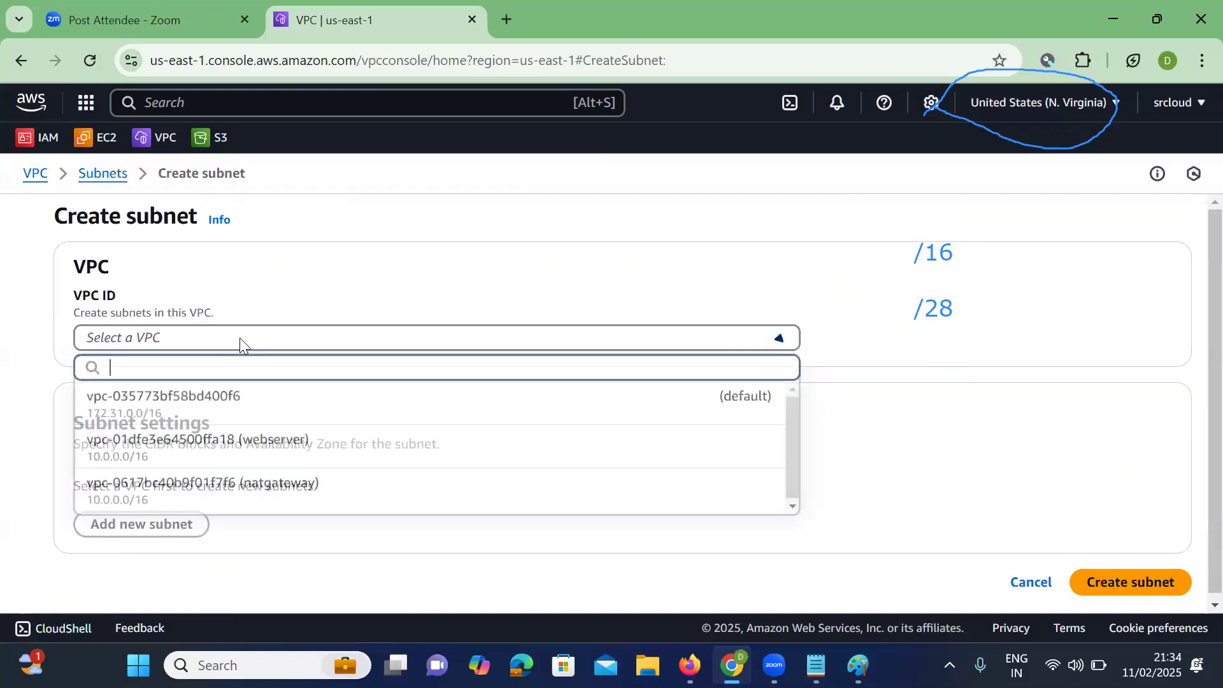
{"action": "left_click", "coordinate": [220, 457]}
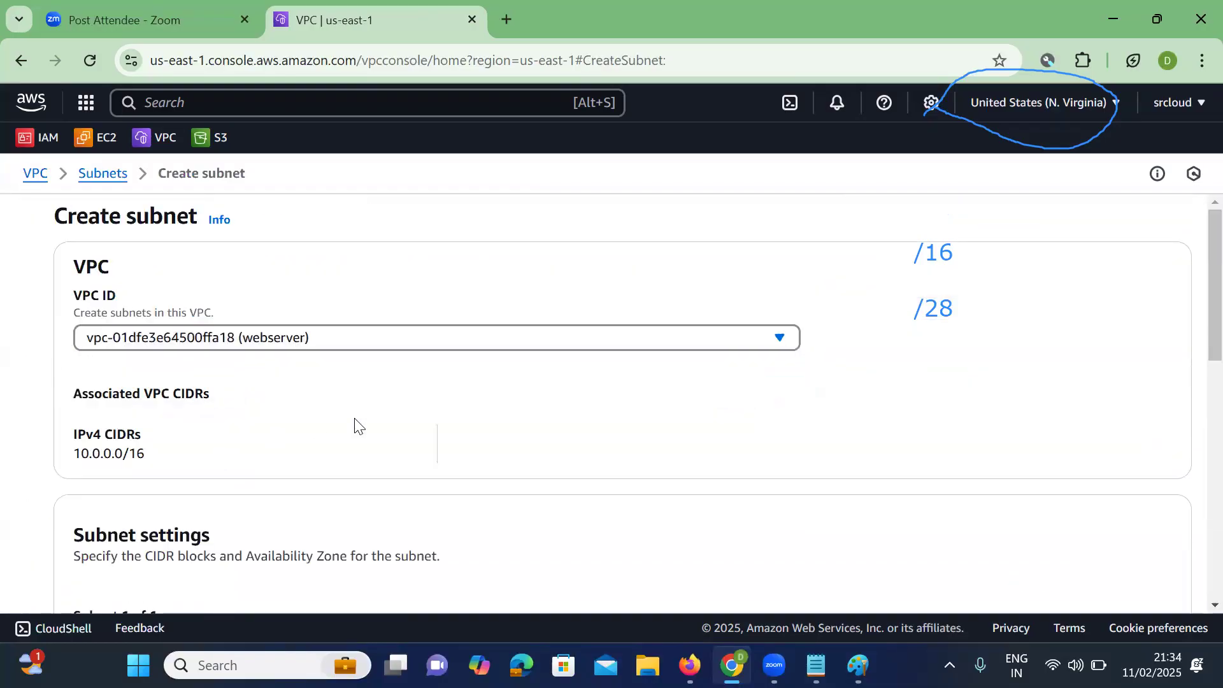
Name the new subnet private-feb and place it in Availability Zone US East (N. Virginia) / us-east-1a.
{"action": "scroll", "coordinate": [354, 425], "scroll_direction": "down", "scroll_amount": 4}
{"action": "left_click", "coordinate": [157, 444]}
{"action": "type", "text": "private-"}
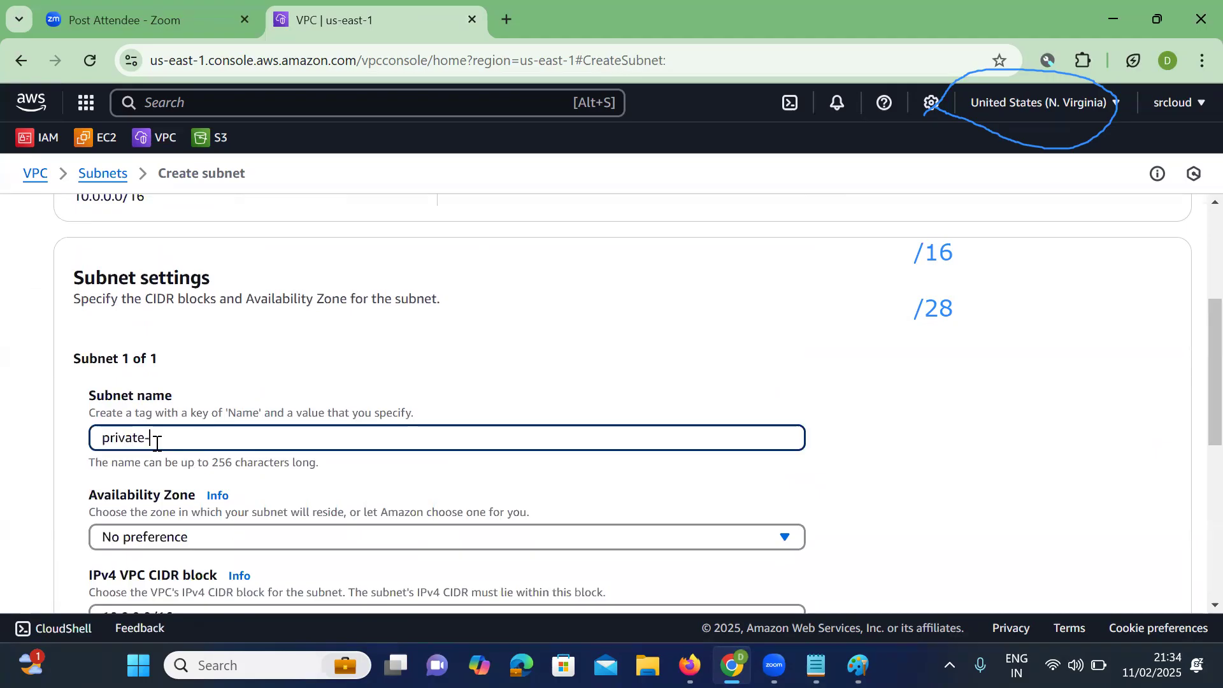
{"action": "scroll", "coordinate": [157, 444], "scroll_direction": "down", "scroll_amount": 3}
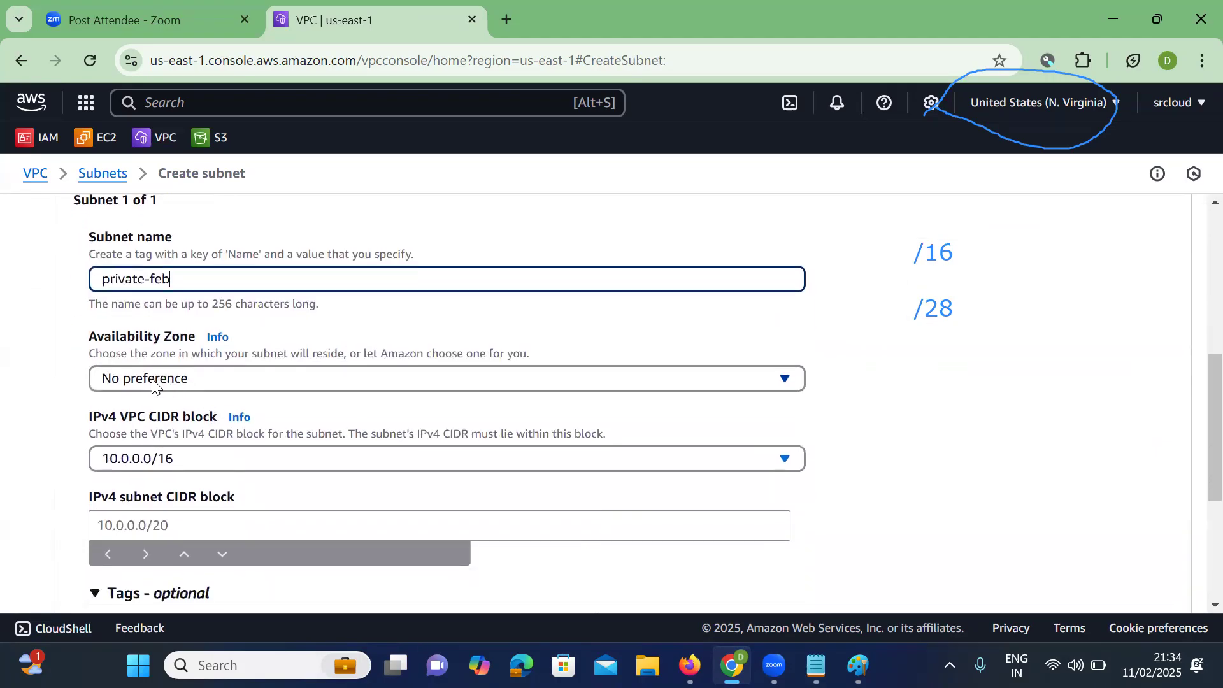
{"action": "left_click", "coordinate": [176, 382]}
{"action": "left_click", "coordinate": [219, 468]}
{"action": "scroll", "coordinate": [376, 427], "scroll_direction": "down", "scroll_amount": 2}
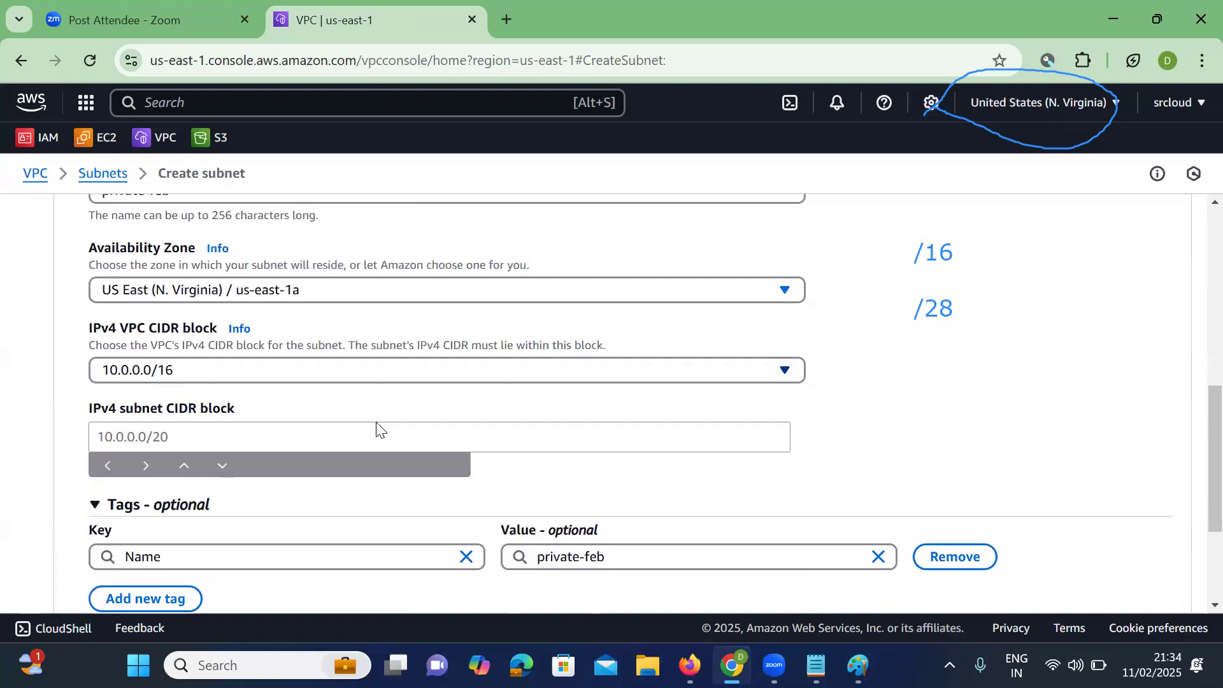
Set the IPv4 subnet CIDR block to 10.0.2.0/24 and create the private-feb subnet.
{"action": "left_click", "coordinate": [117, 409]}
{"action": "type", "text": "10.0"}
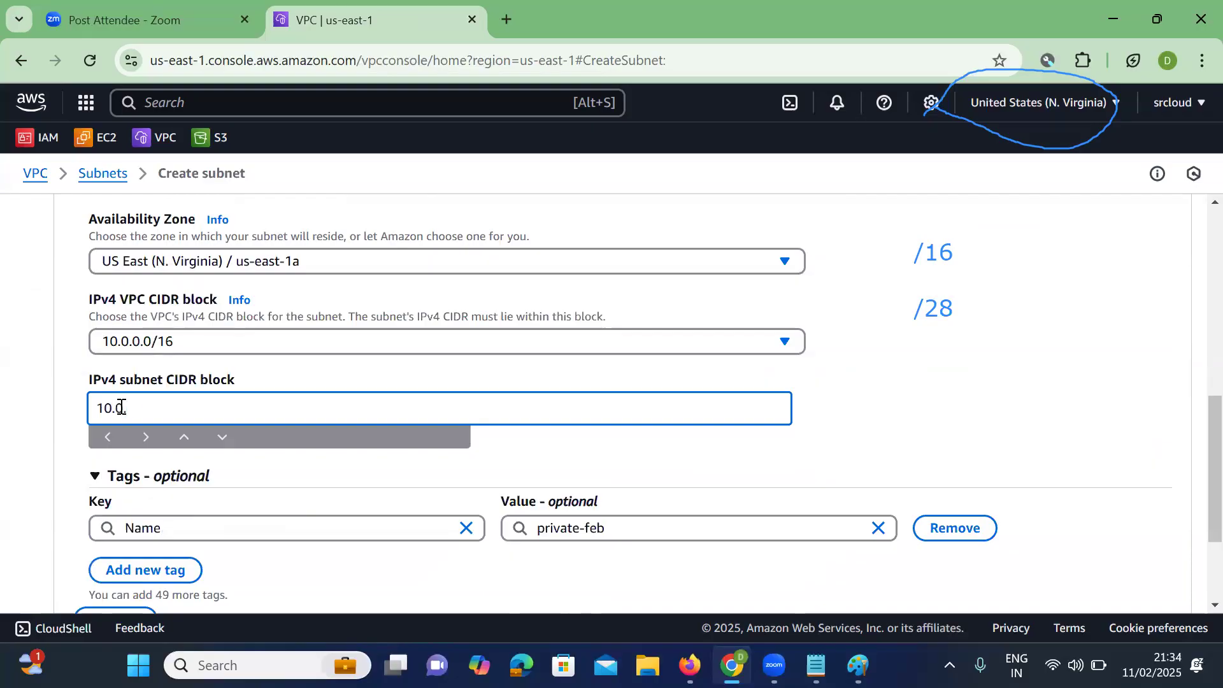
{"action": "type", "text": ".2.0/24"}
{"action": "scroll", "coordinate": [798, 510], "scroll_direction": "down", "scroll_amount": 1}
{"action": "scroll", "coordinate": [798, 511], "scroll_direction": "down", "scroll_amount": 1}
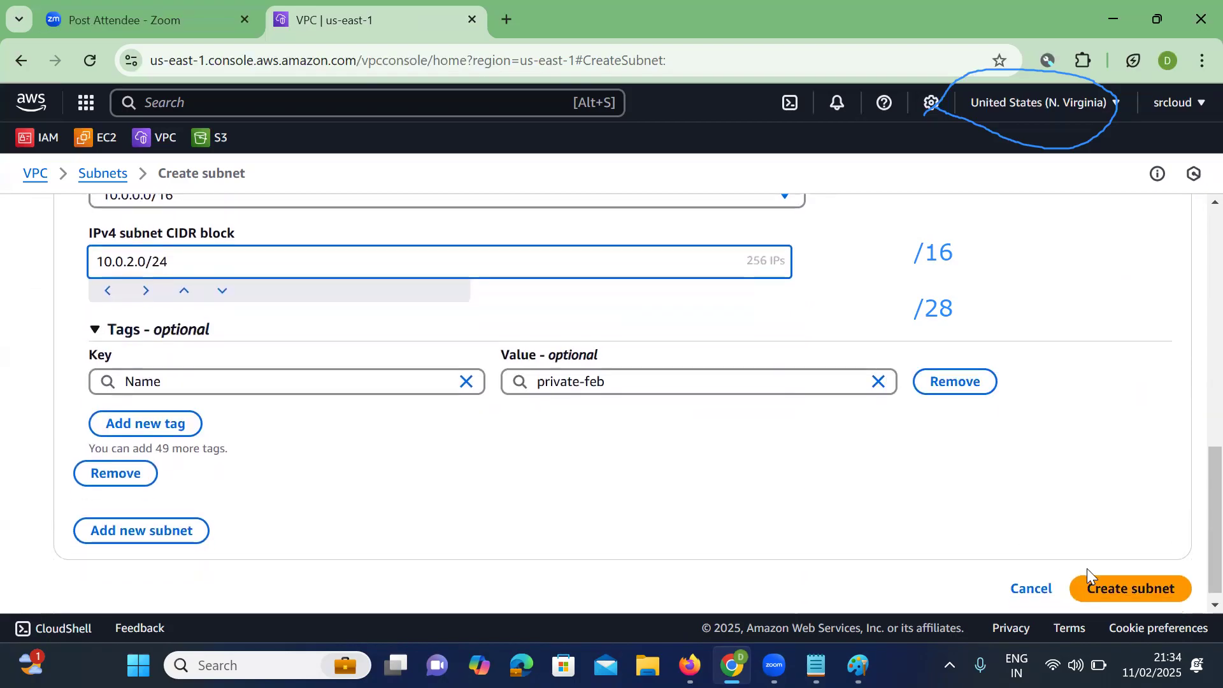
{"action": "left_click", "coordinate": [1119, 587]}
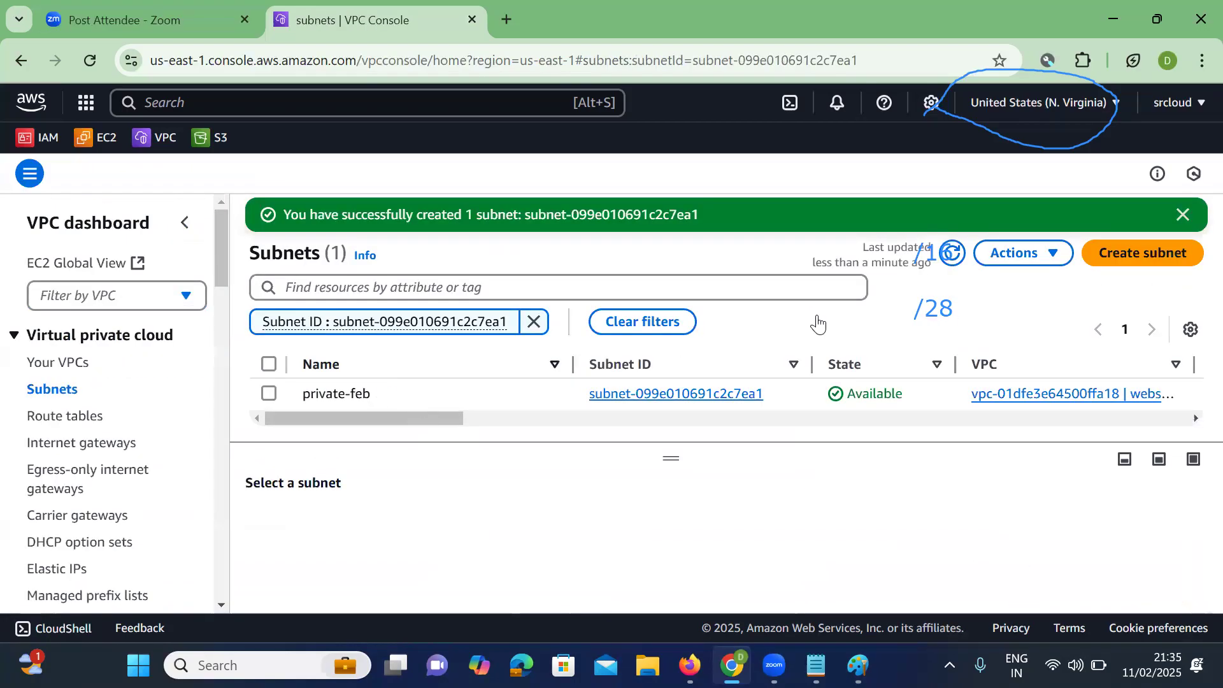
Start creating another subnet in the webserver VPC.
{"action": "left_click", "coordinate": [1111, 256]}
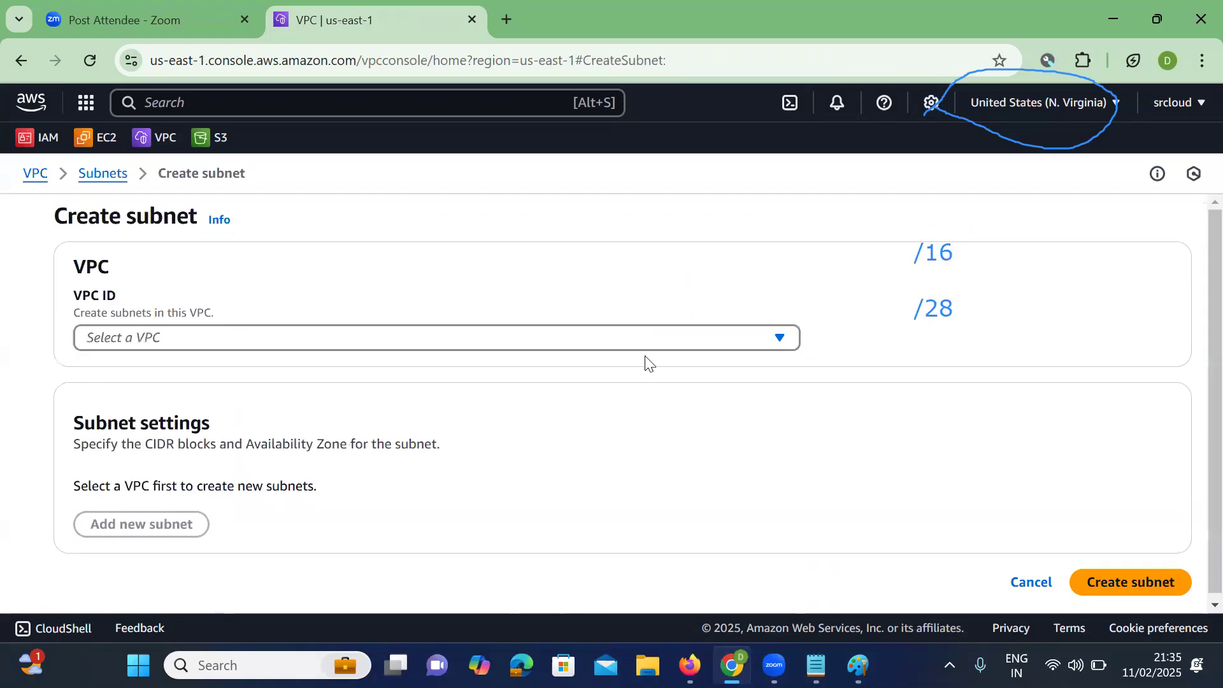
{"action": "left_click", "coordinate": [428, 334]}
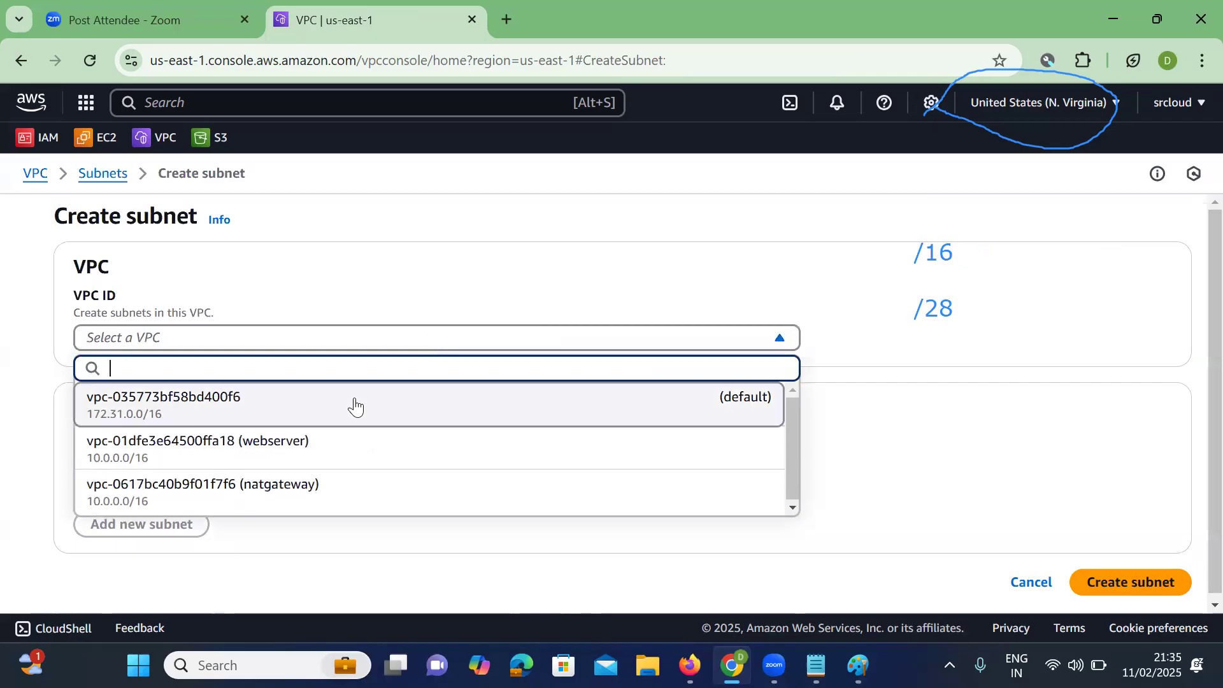
{"action": "left_click", "coordinate": [262, 451]}
{"action": "scroll", "coordinate": [350, 417], "scroll_direction": "down", "scroll_amount": 2}
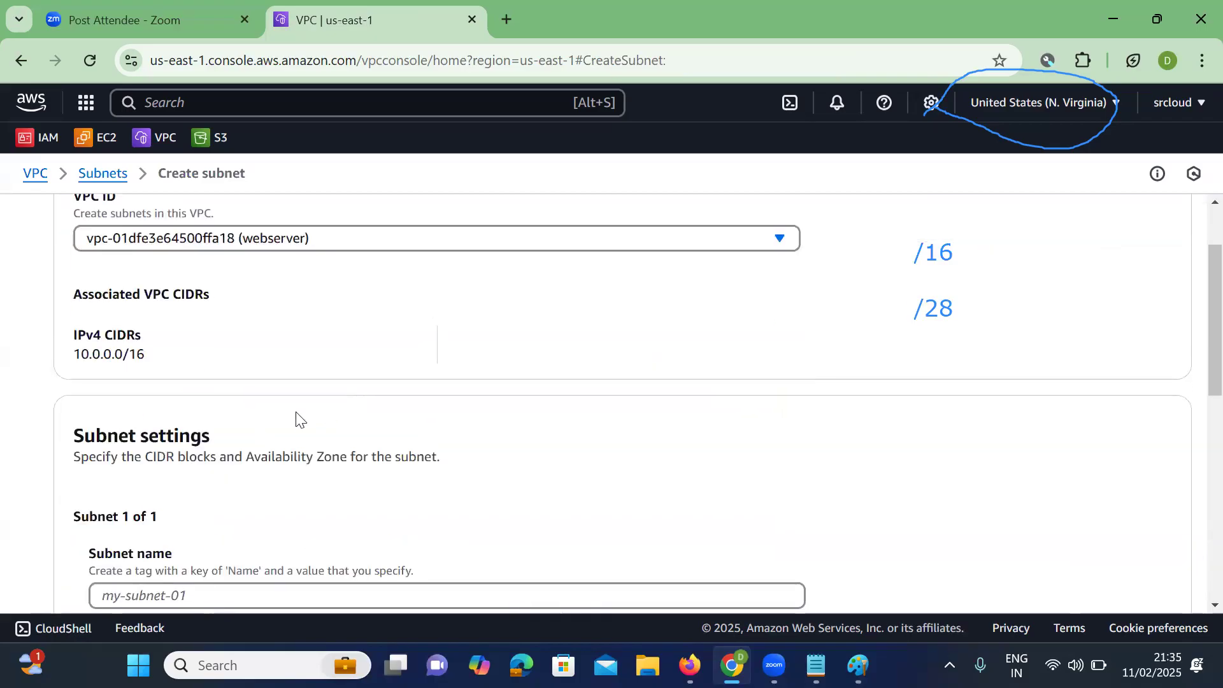
Name the new subnet pub-feb and place it in Availability Zone US East (N. Virginia) / us-east-1a.
{"action": "scroll", "coordinate": [297, 414], "scroll_direction": "down", "scroll_amount": 2}
{"action": "left_click", "coordinate": [213, 436]}
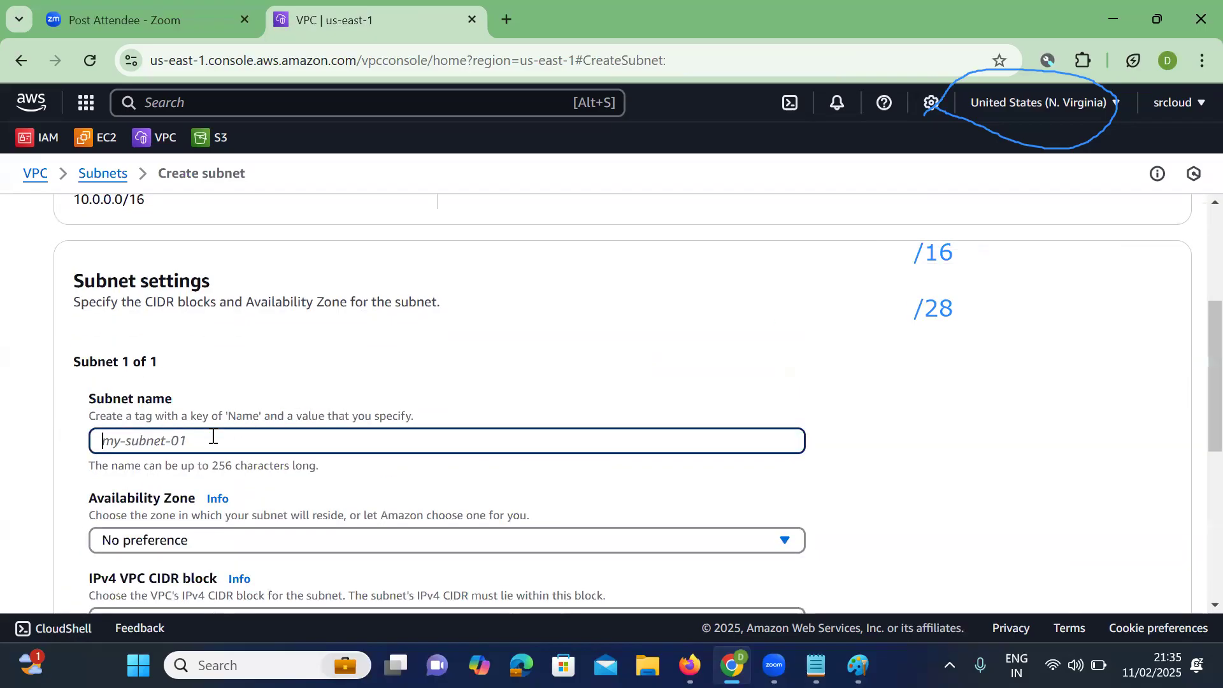
{"action": "type", "text": "pub-feb"}
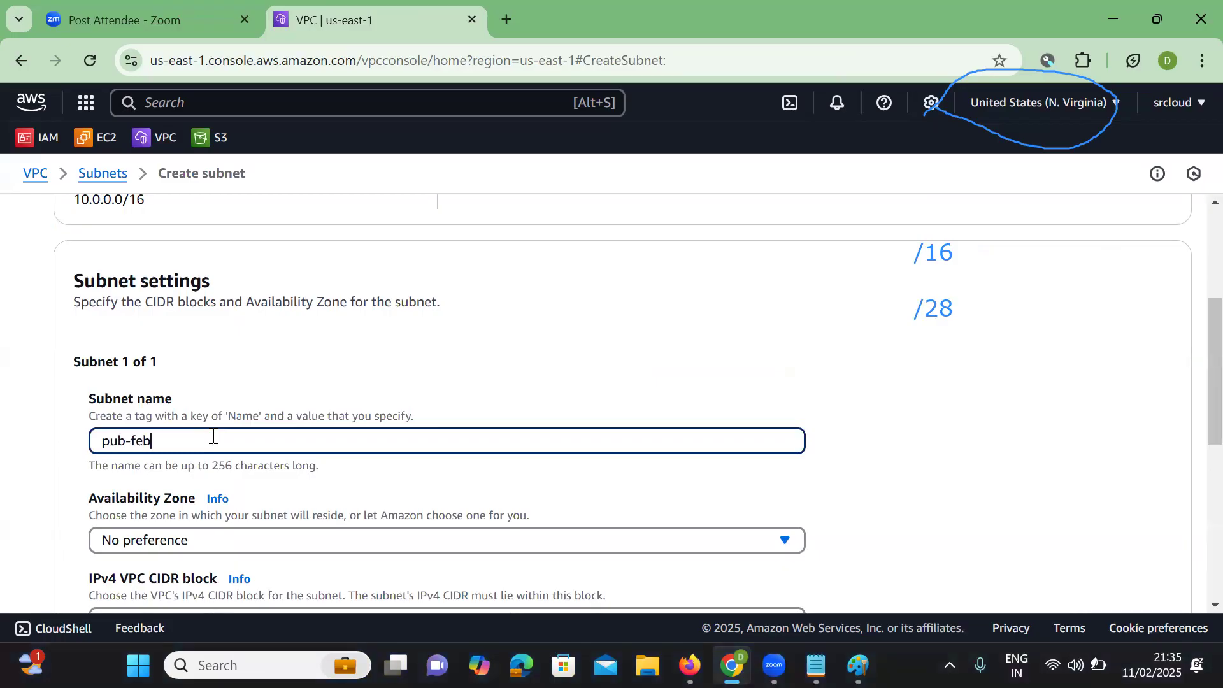
{"action": "scroll", "coordinate": [232, 431], "scroll_direction": "down", "scroll_amount": 4}
{"action": "left_click", "coordinate": [142, 306]}
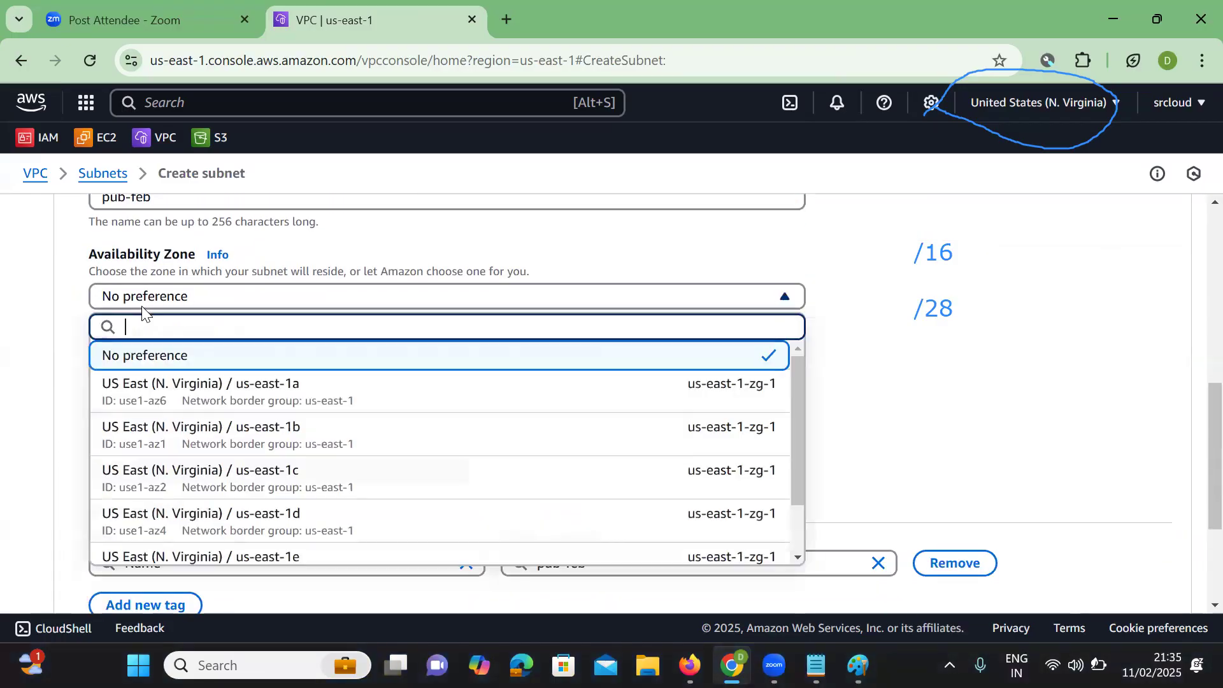
{"action": "left_click", "coordinate": [227, 388]}
{"action": "scroll", "coordinate": [321, 396], "scroll_direction": "down", "scroll_amount": 2}
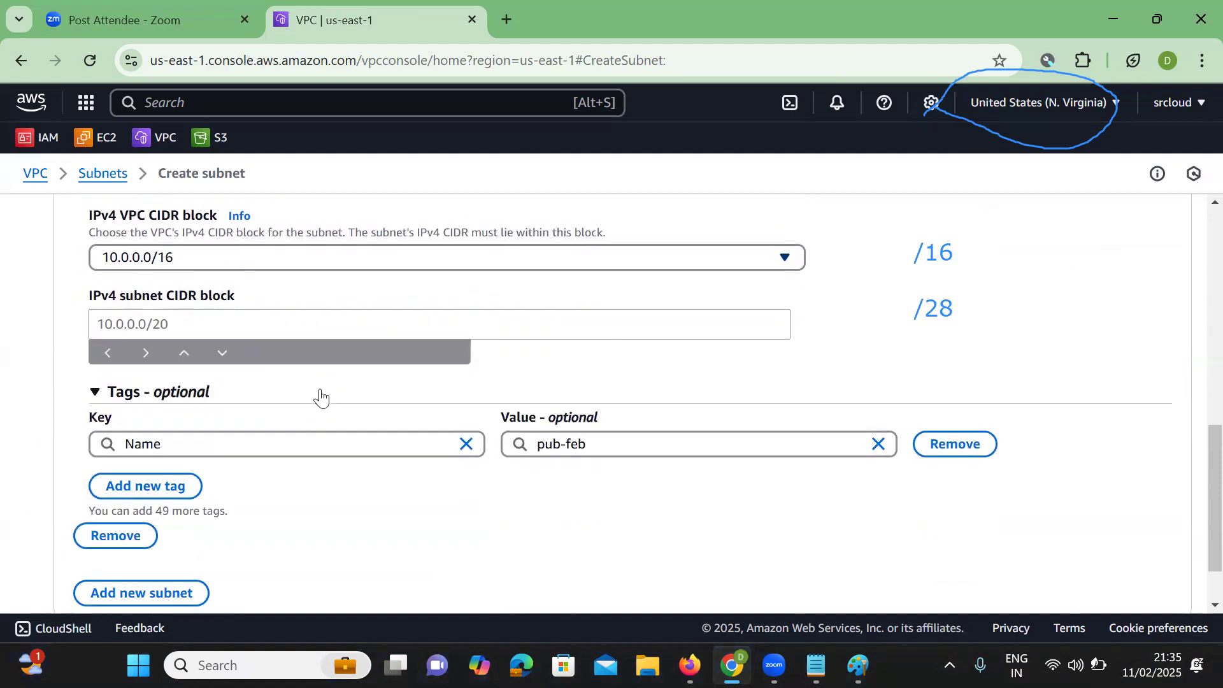
Set the IPv4 subnet CIDR block to 10.0.3.0/24 and create the pub-feb subnet.
{"action": "left_click", "coordinate": [107, 322]}
{"action": "type", "text": "10.0."}
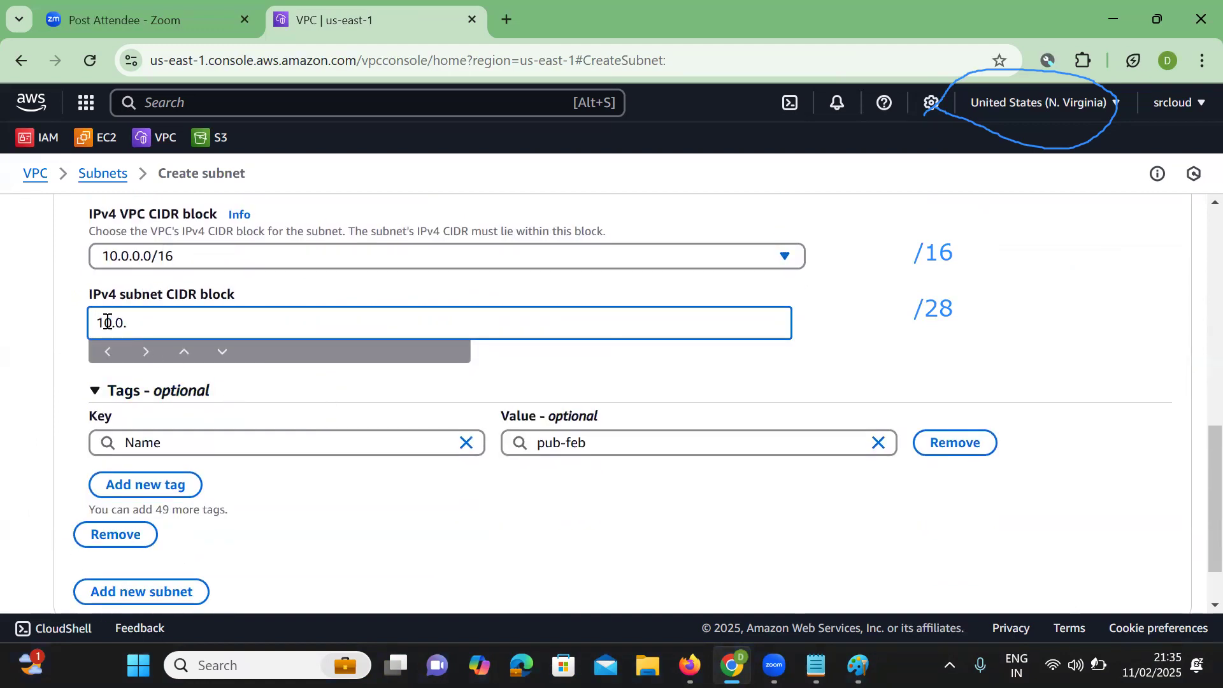
{"action": "type", "text": "3.0/24"}
{"action": "scroll", "coordinate": [772, 467], "scroll_direction": "down", "scroll_amount": 1}
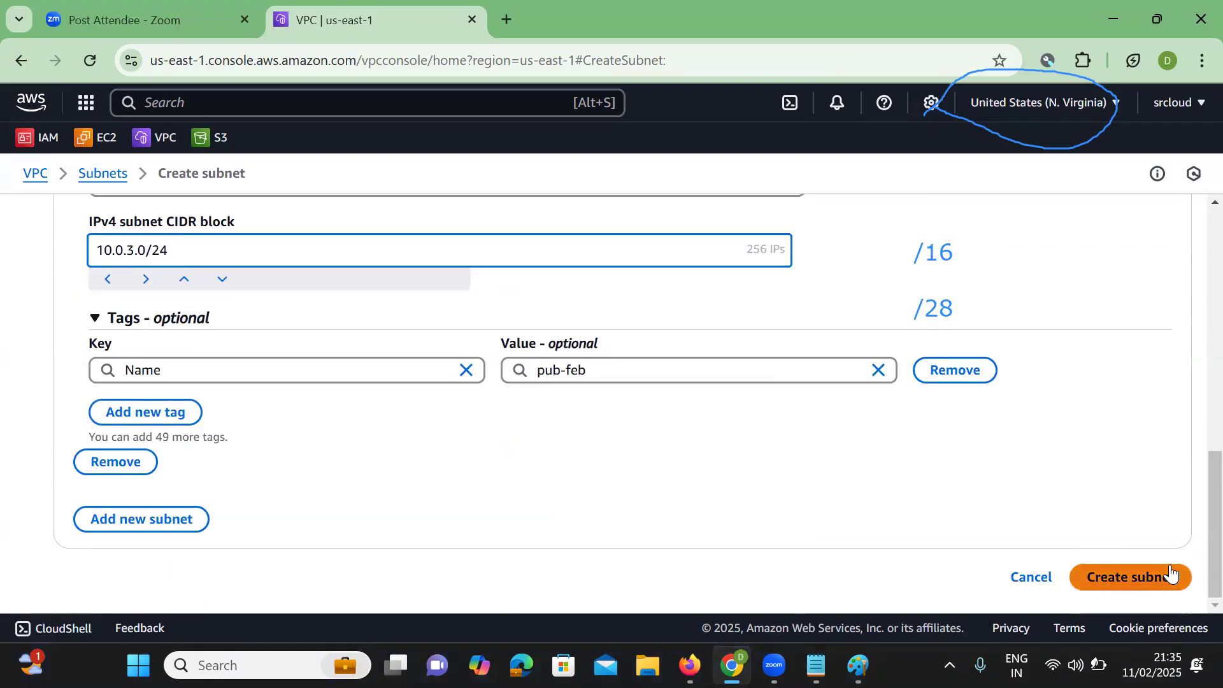
{"action": "left_click", "coordinate": [1126, 577]}
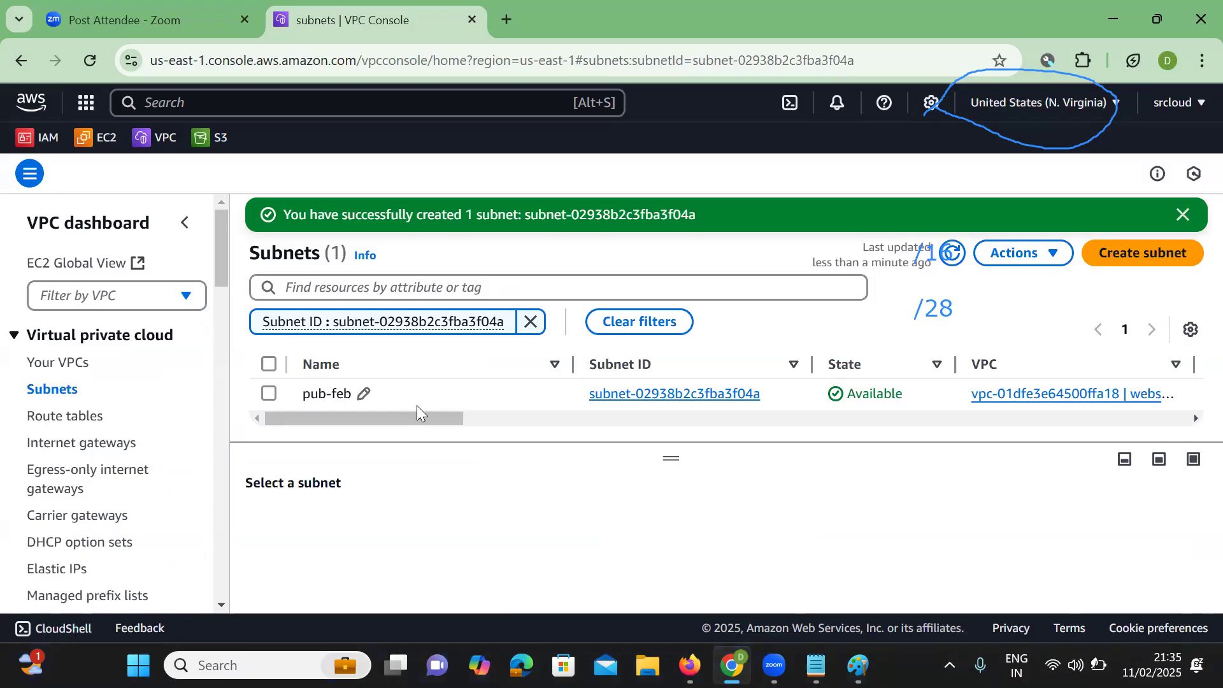
Refresh the subnet list, remove the subnet ID filter and review all subnets.
{"action": "left_click", "coordinate": [949, 258]}
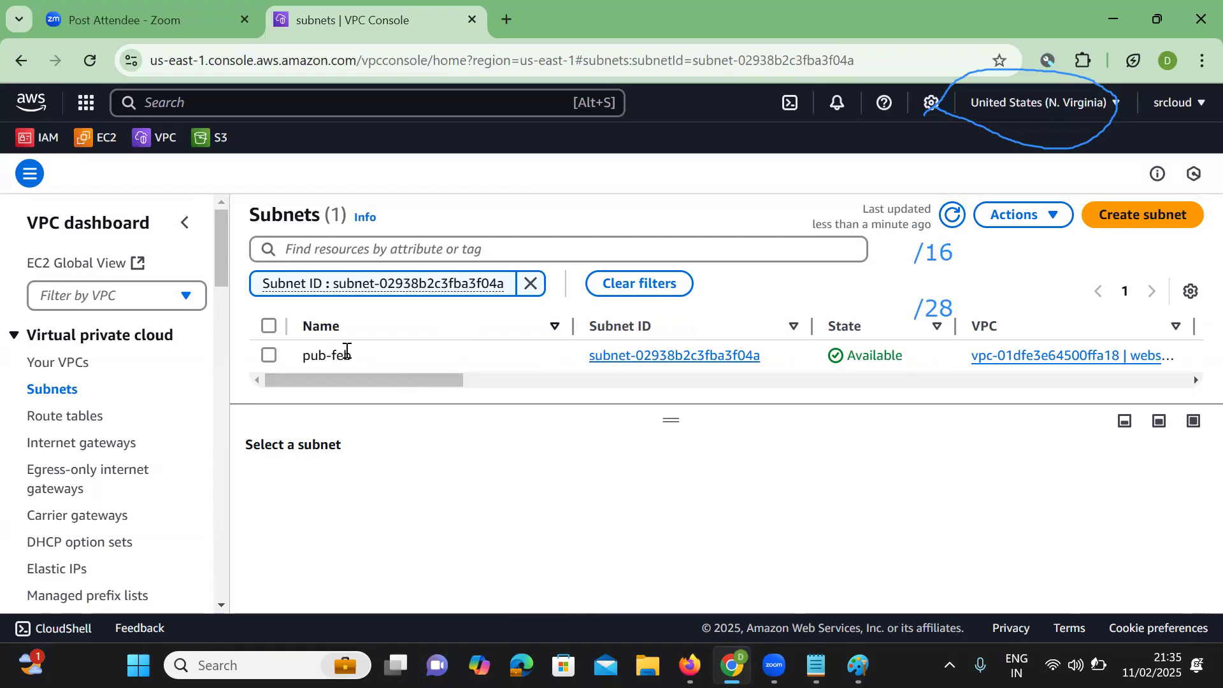
{"action": "left_click", "coordinate": [530, 283]}
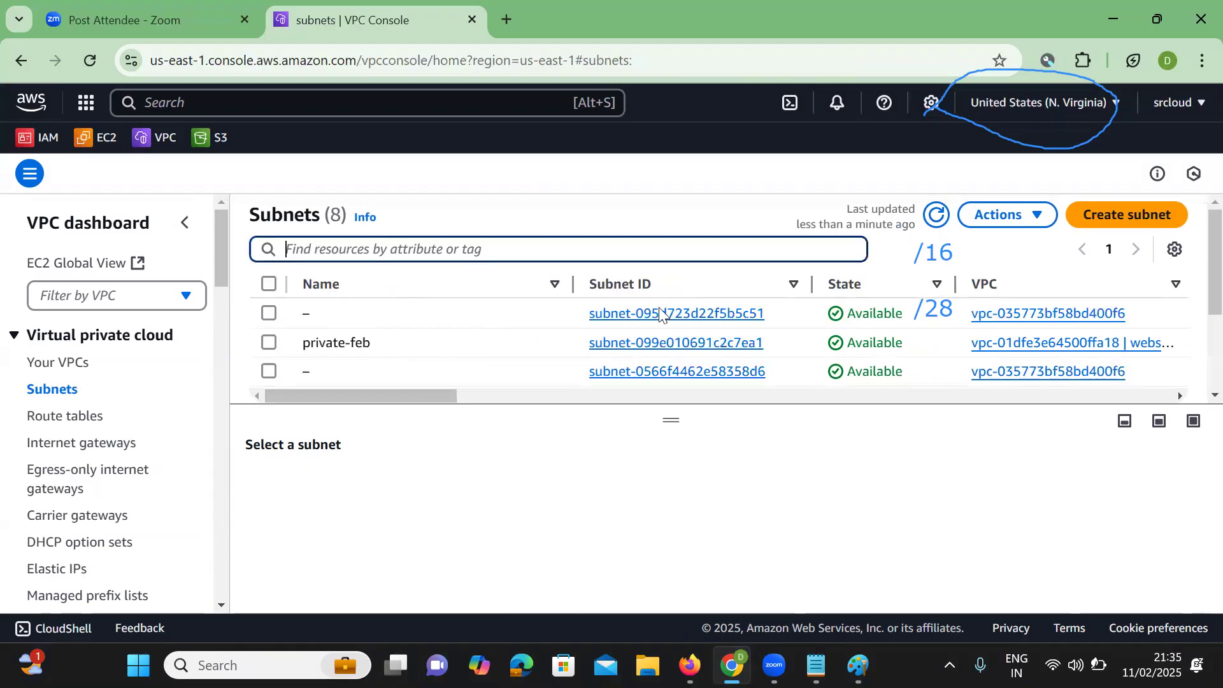
{"action": "scroll", "coordinate": [428, 362], "scroll_direction": "down", "scroll_amount": 3}
{"action": "scroll", "coordinate": [428, 363], "scroll_direction": "up", "scroll_amount": 1}
{"action": "scroll", "coordinate": [407, 337], "scroll_direction": "up", "scroll_amount": 2}
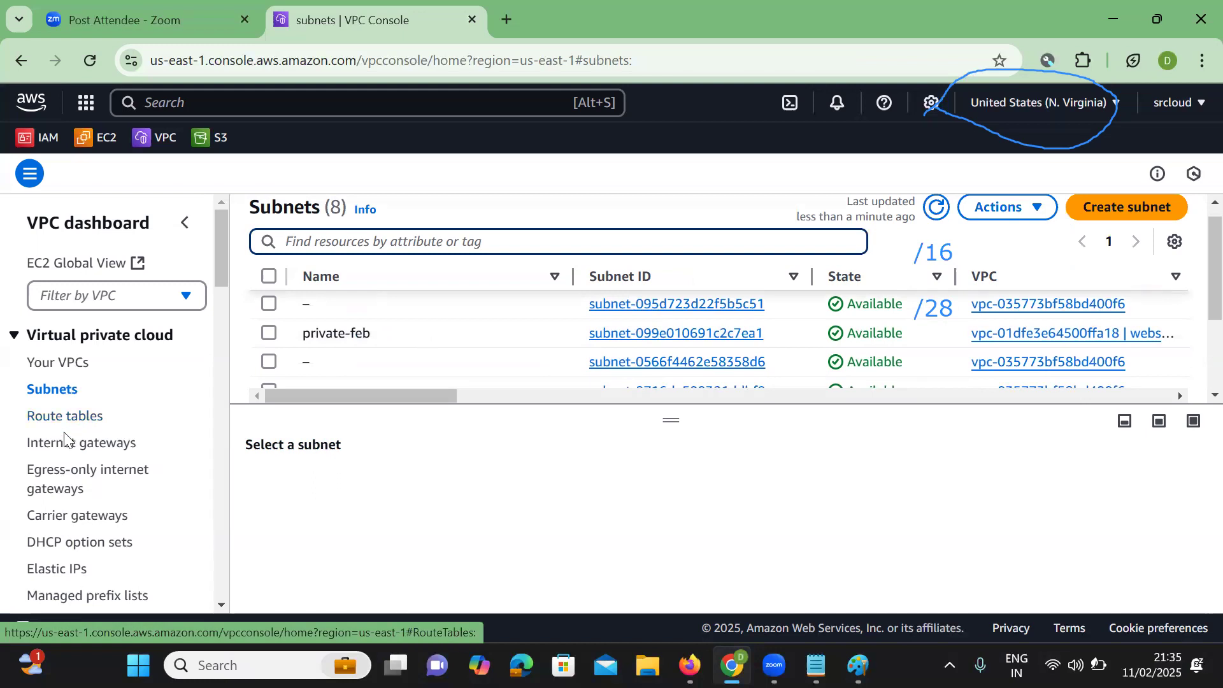
Rename the ig-private internet gateway attached to the webserver VPC as ig-webserver.
{"action": "left_click", "coordinate": [46, 450]}
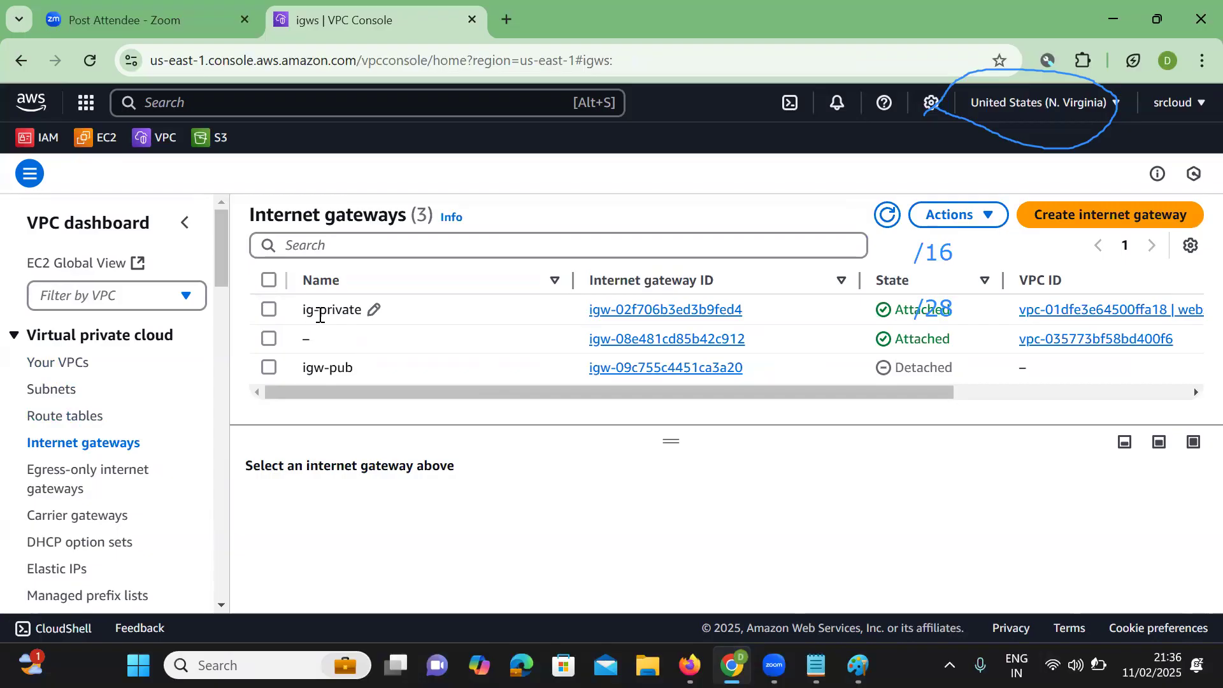
{"action": "left_click", "coordinate": [373, 311]}
{"action": "key", "text": "End"}
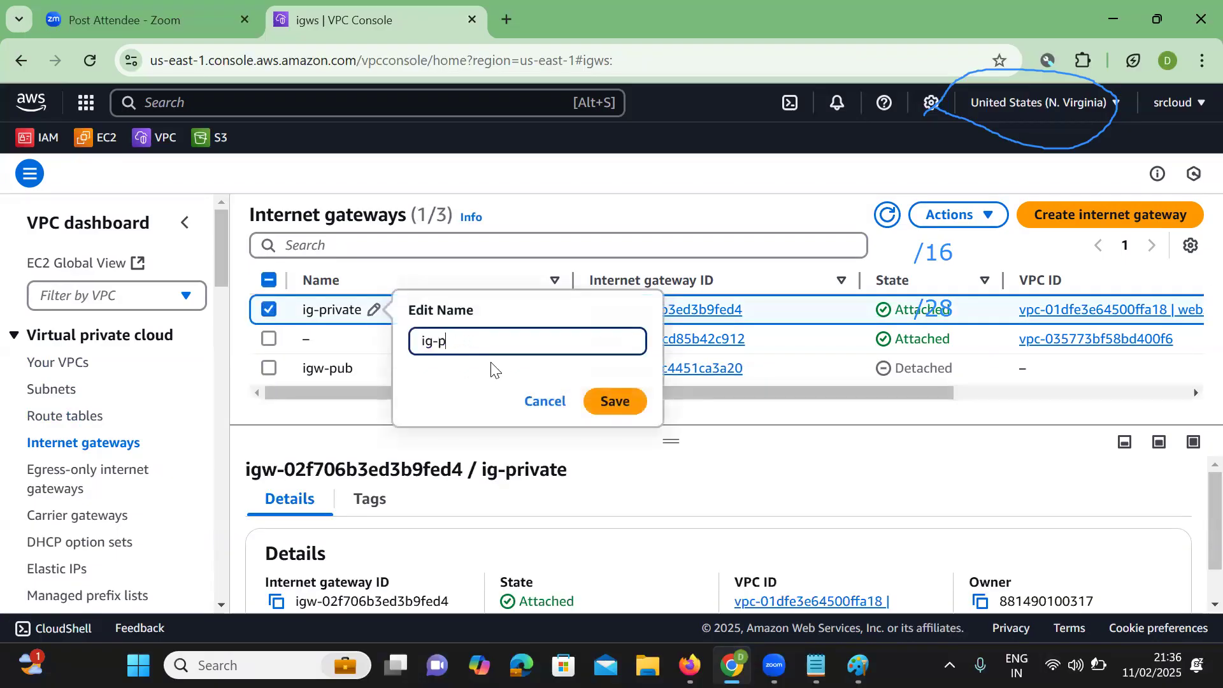
{"action": "type", "text": "webserver"}
{"action": "key", "text": "Return"}
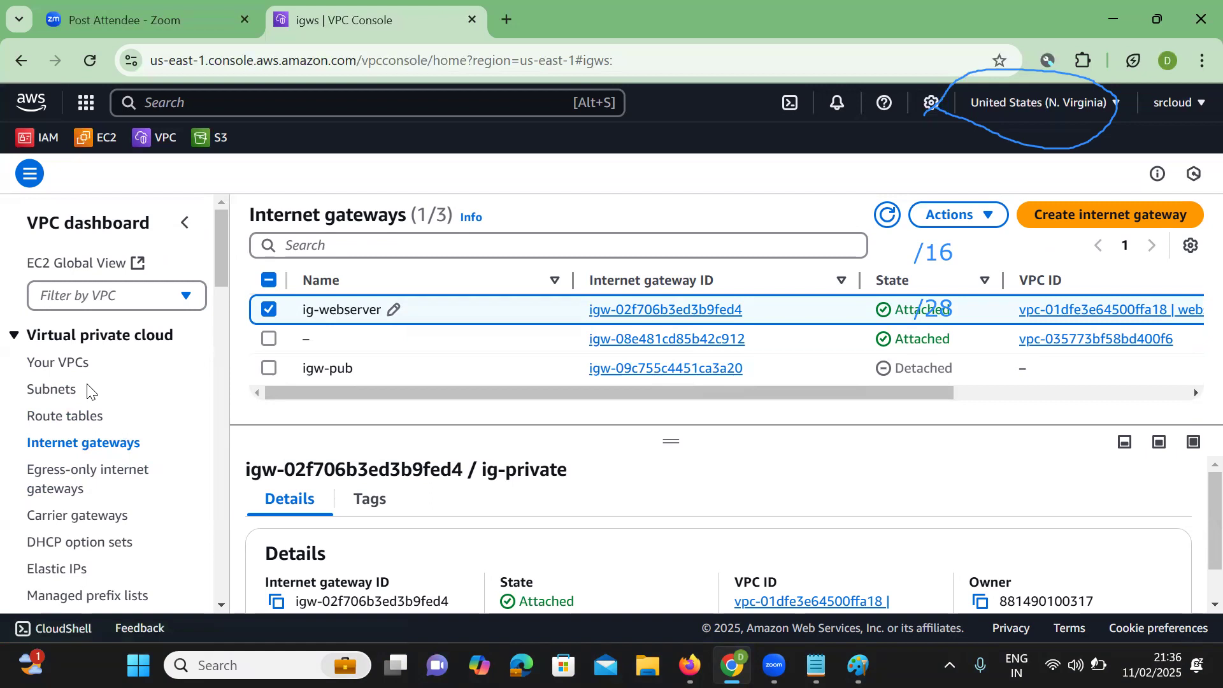
{"action": "left_click", "coordinate": [978, 224]}
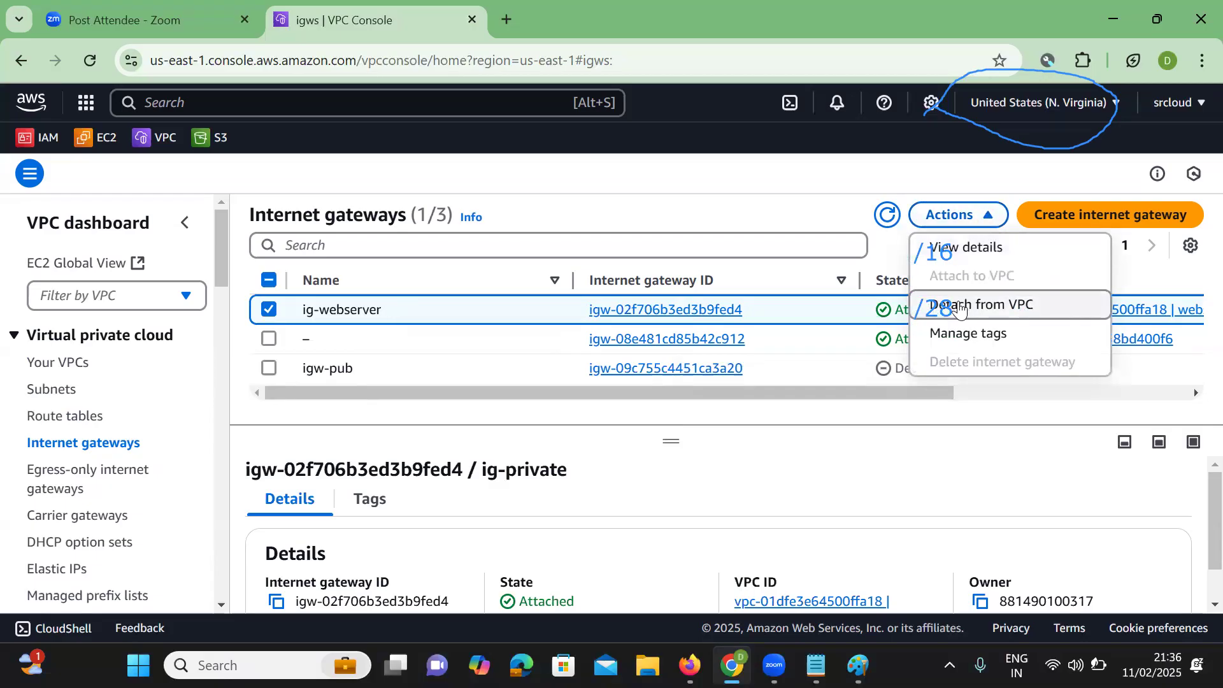
{"action": "left_click", "coordinate": [960, 309]}
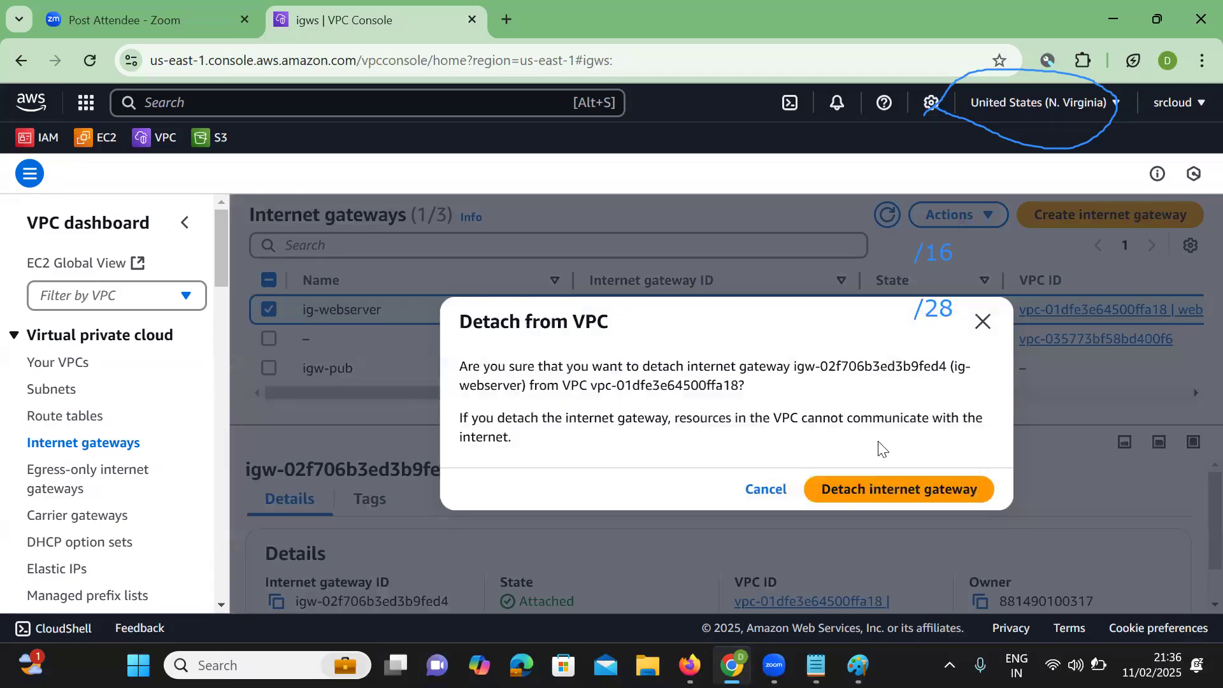
{"action": "key", "text": "Escape"}
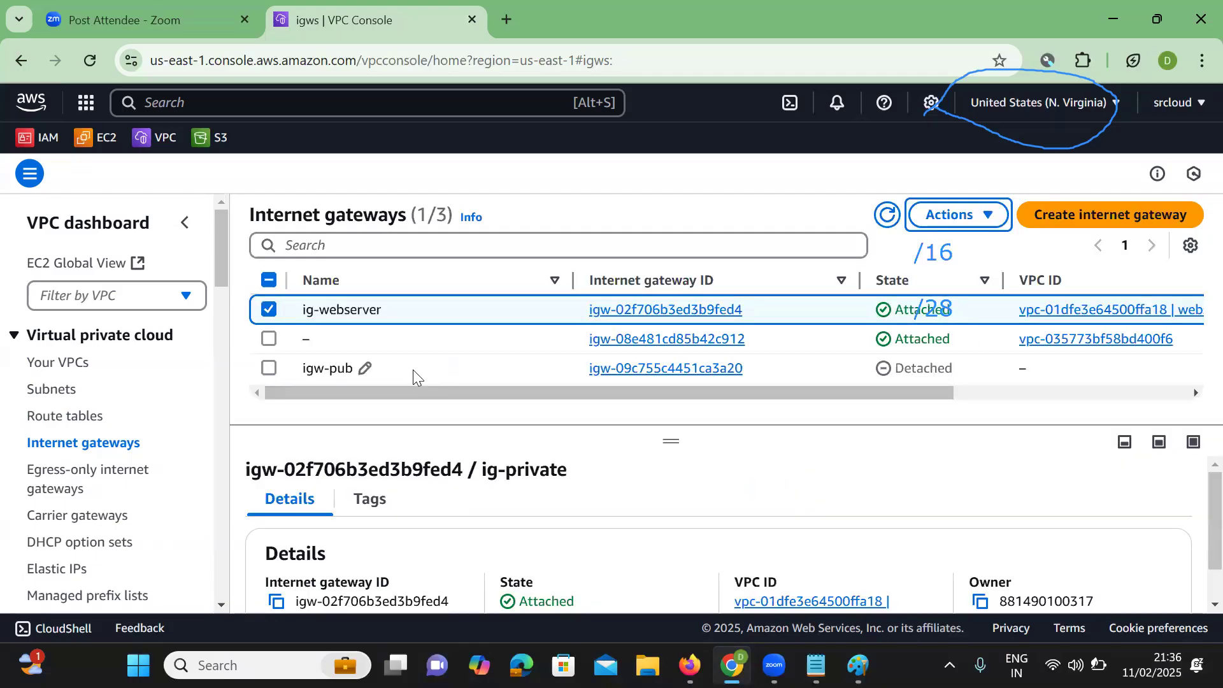
Deselect the ig-webserver gateway and check which VPC each internet gateway is attached to.
{"action": "left_click", "coordinate": [270, 309]}
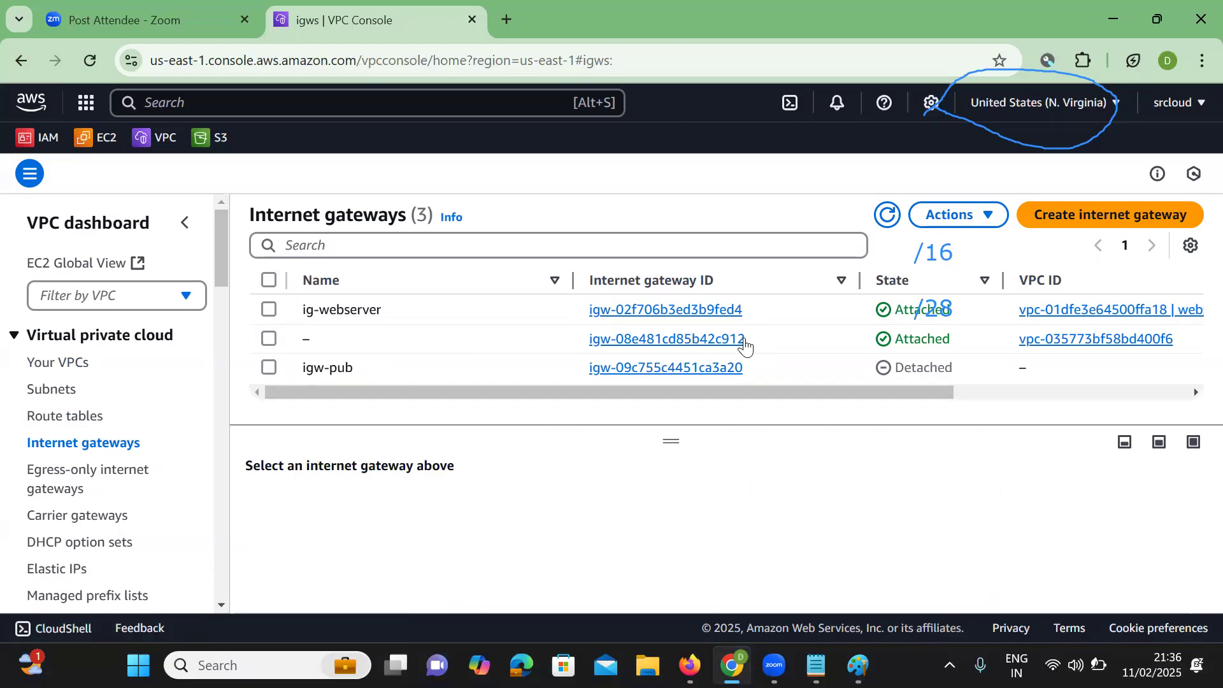
{"action": "scroll", "coordinate": [739, 342], "scroll_direction": "right", "scroll_amount": 5}
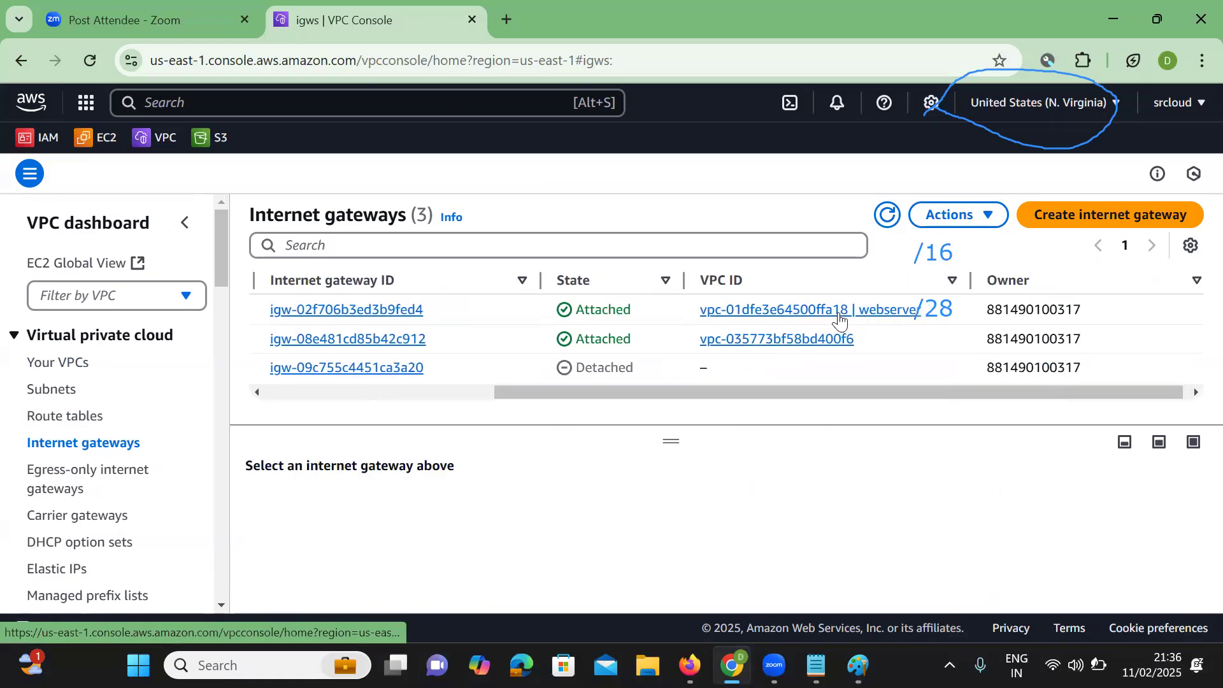
{"action": "scroll", "coordinate": [816, 325], "scroll_direction": "left", "scroll_amount": 5}
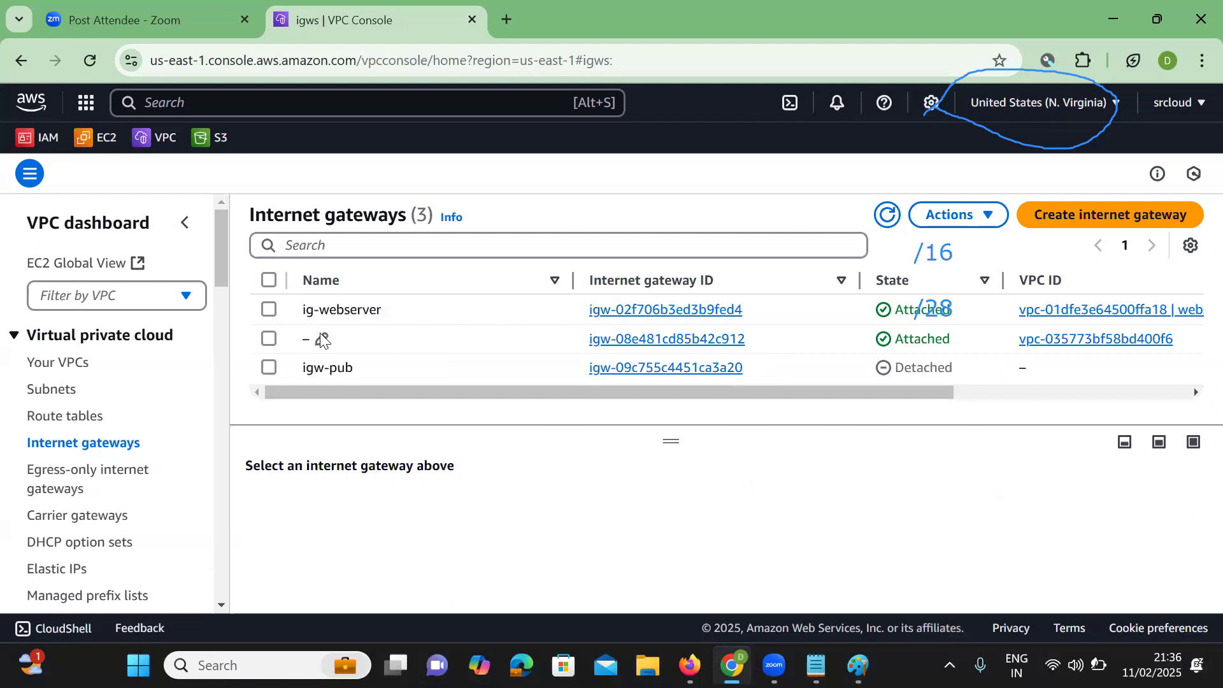
Create a route table named pub-feb-rt in the webserver VPC.
{"action": "left_click", "coordinate": [63, 419]}
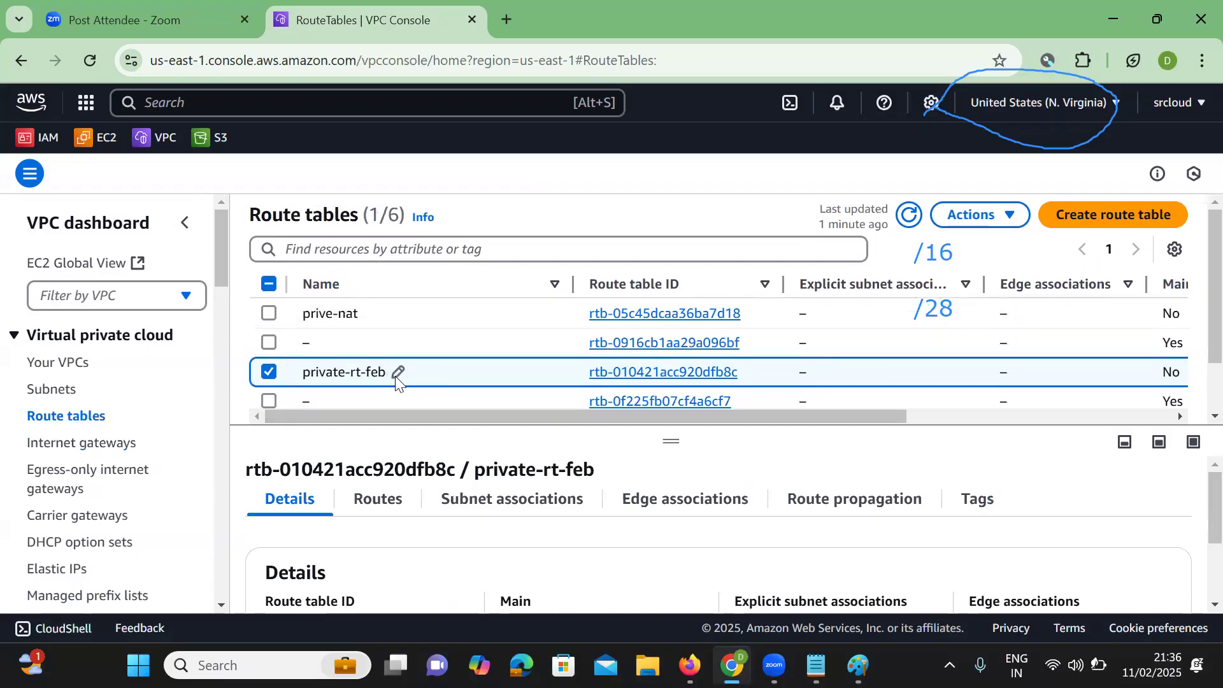
{"action": "scroll", "coordinate": [392, 376], "scroll_direction": "down", "scroll_amount": 2}
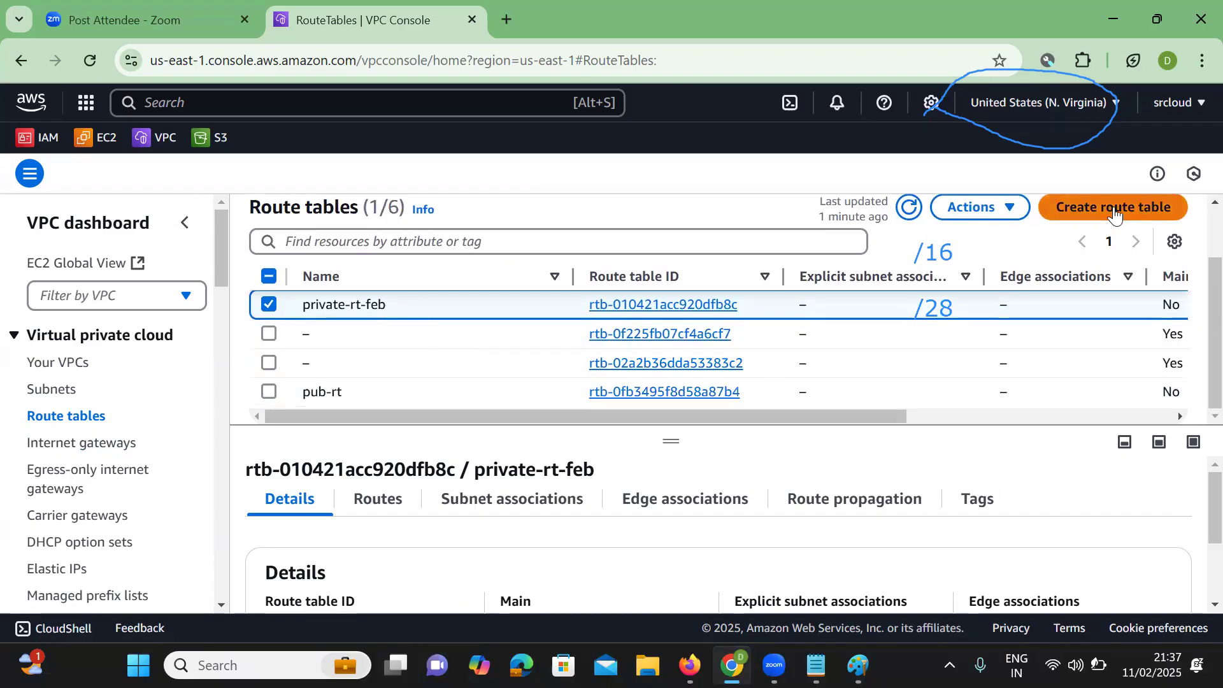
{"action": "left_click", "coordinate": [1094, 214]}
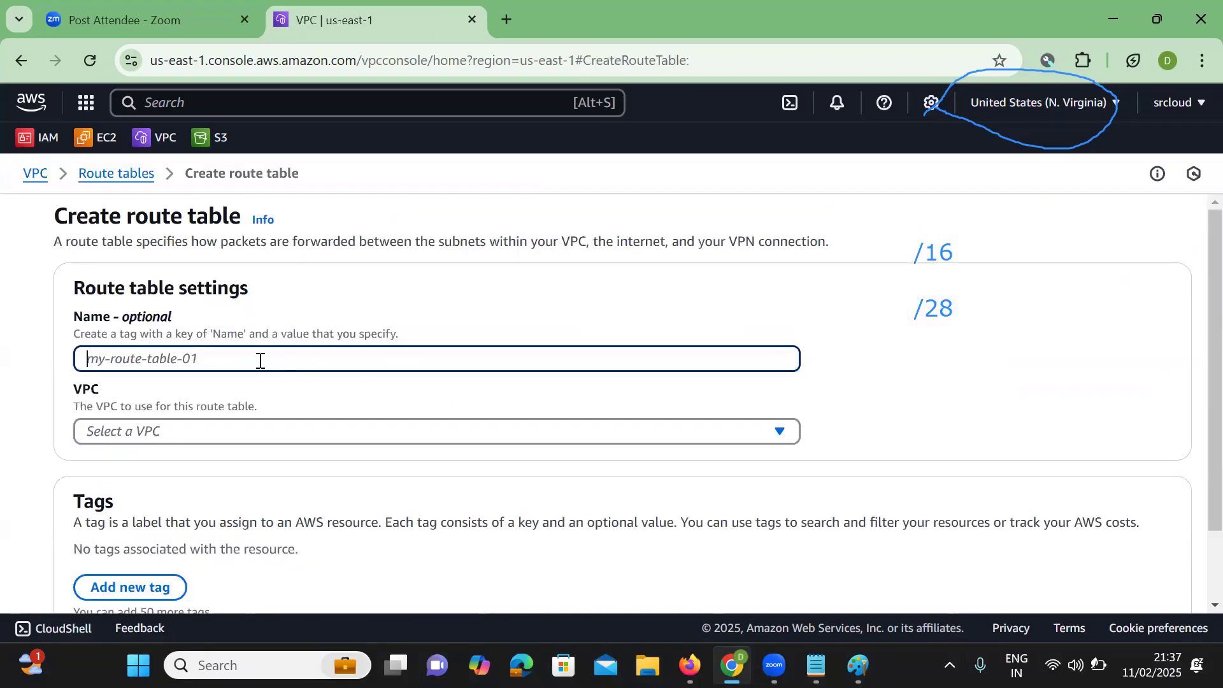
{"action": "type", "text": "pub-feb-rt"}
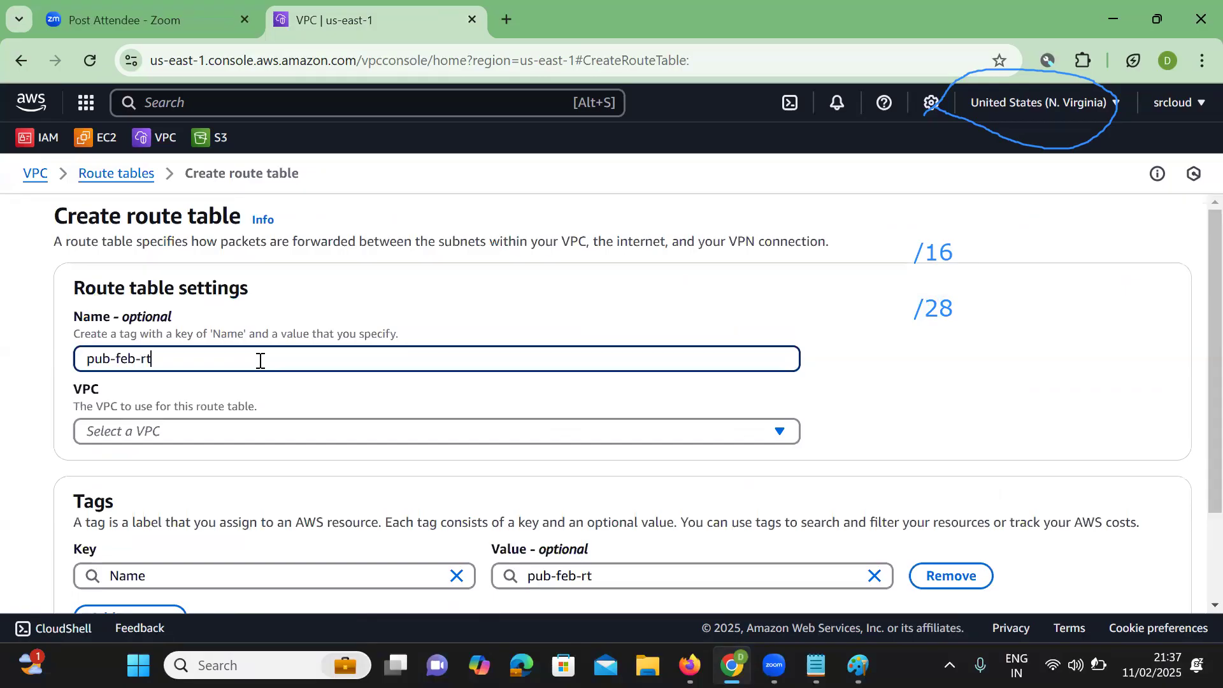
{"action": "scroll", "coordinate": [259, 361], "scroll_direction": "down", "scroll_amount": 1}
{"action": "left_click", "coordinate": [138, 398]}
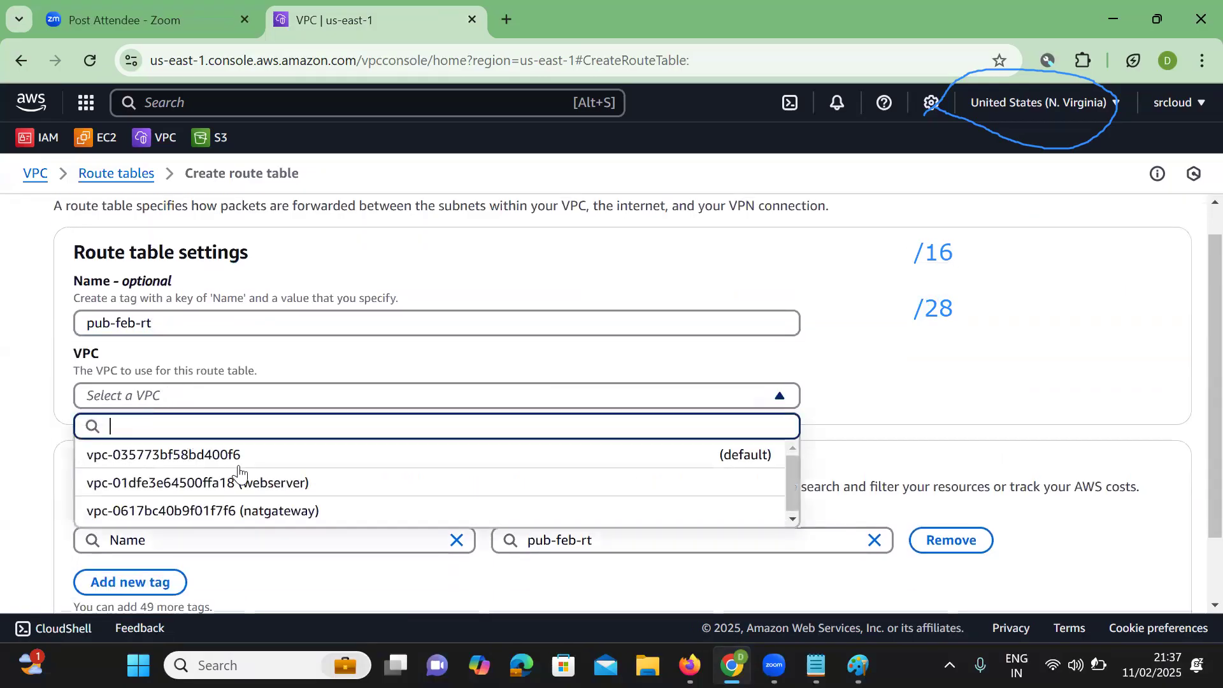
{"action": "left_click", "coordinate": [292, 485]}
{"action": "scroll", "coordinate": [293, 490], "scroll_direction": "down", "scroll_amount": 2}
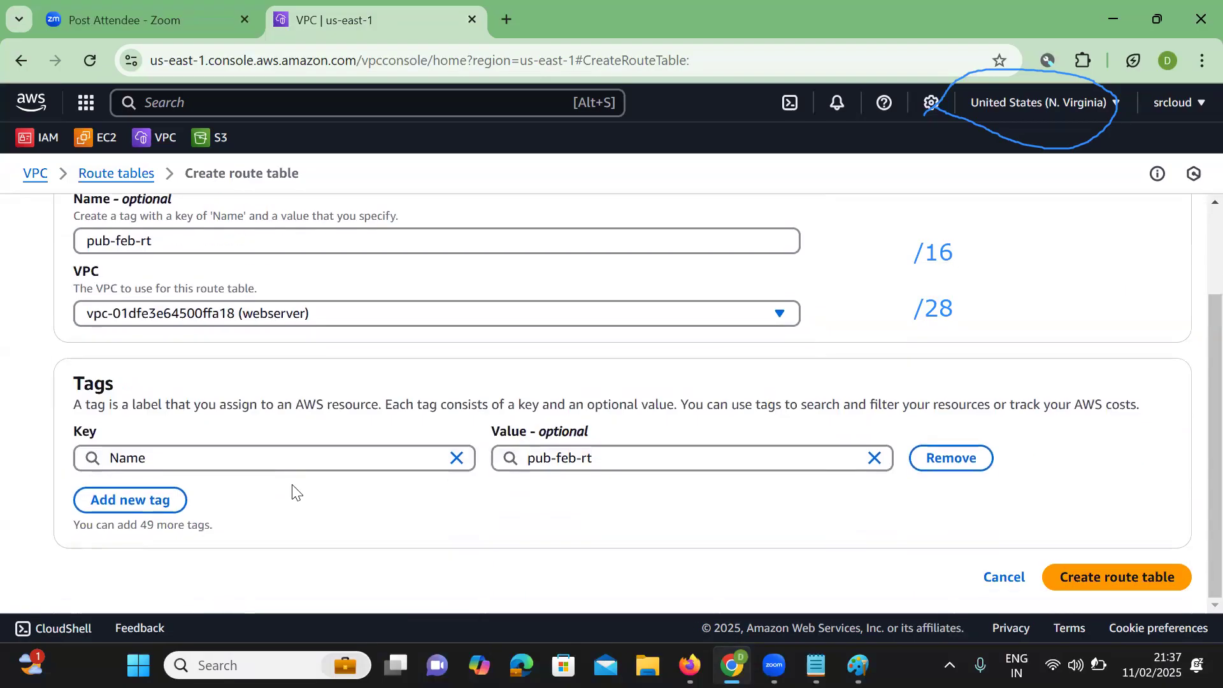
{"action": "left_click", "coordinate": [1131, 592]}
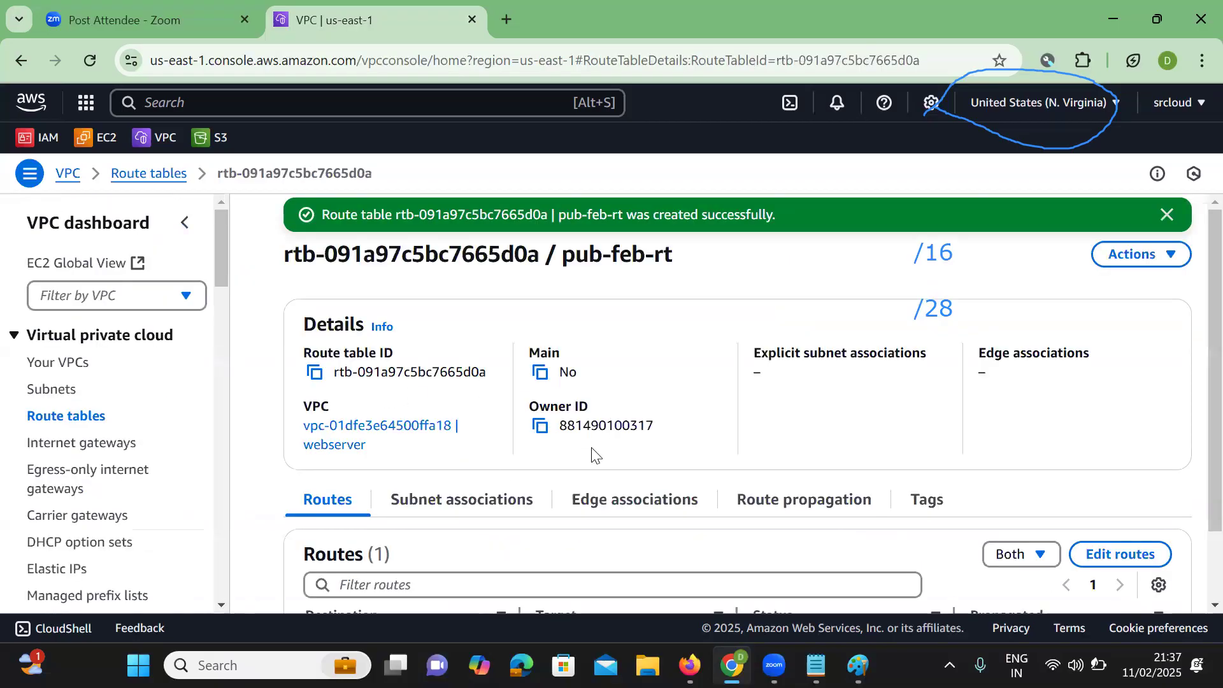
Associate both the private-feb and pub-feb subnets with the pub-feb-rt route table and save the associations.
{"action": "scroll", "coordinate": [592, 452], "scroll_direction": "down", "scroll_amount": 2}
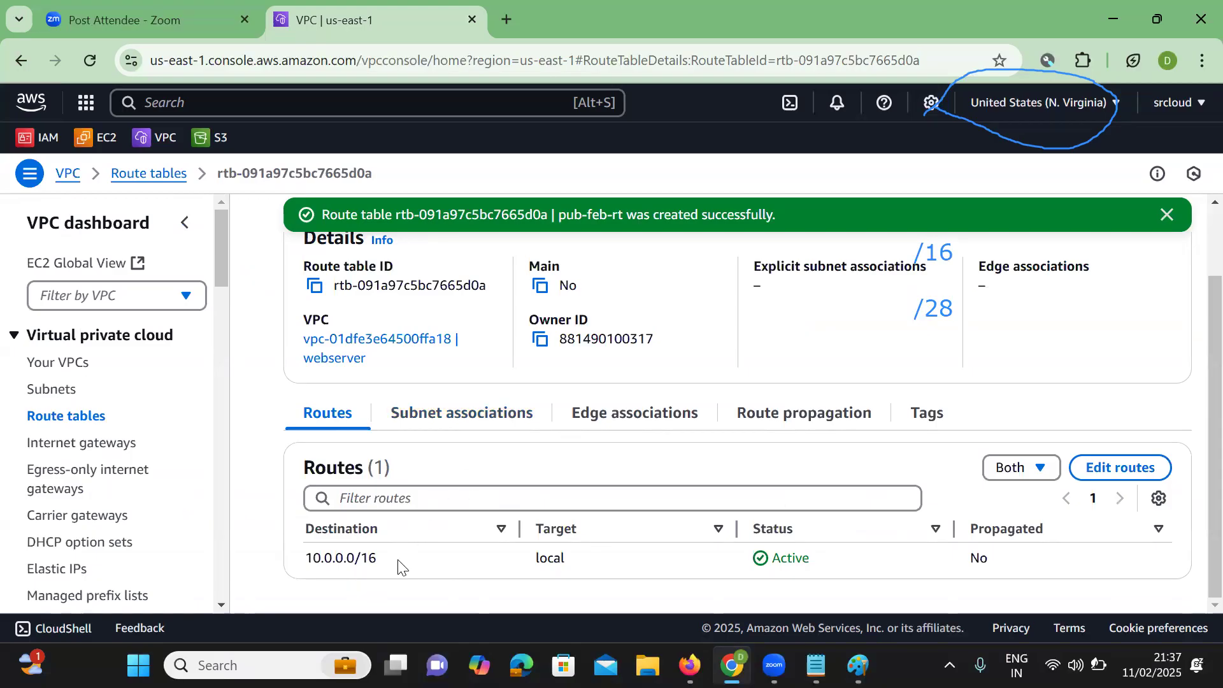
{"action": "left_click", "coordinate": [465, 409]}
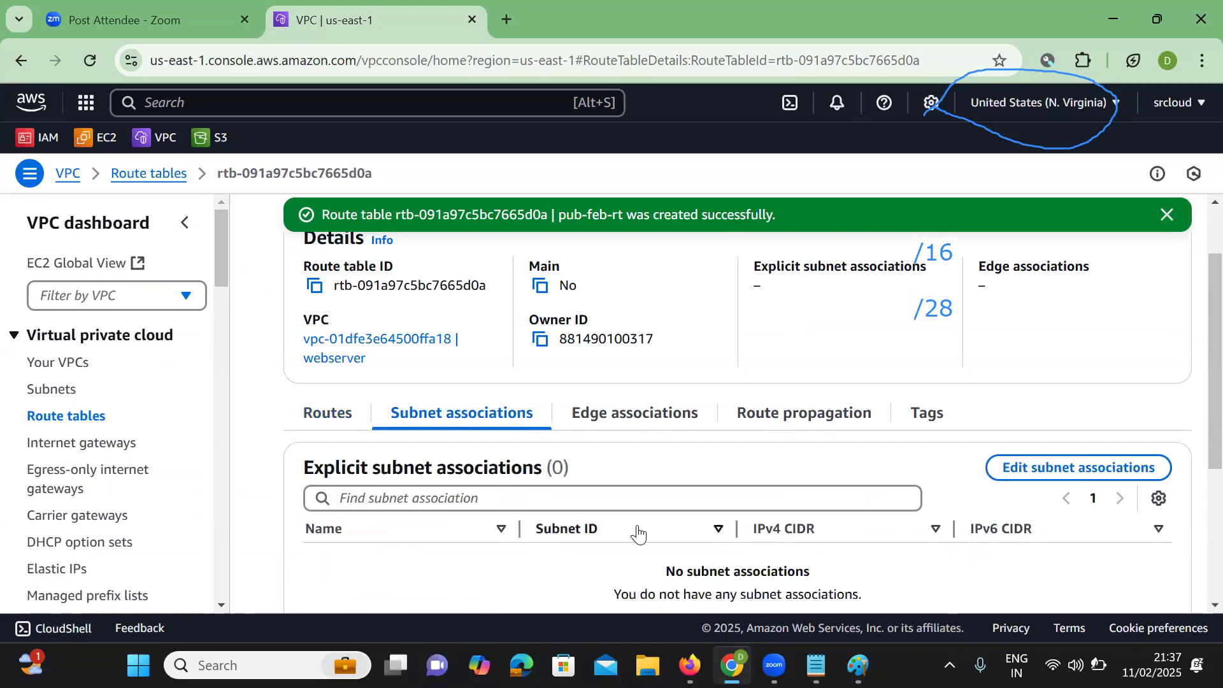
{"action": "scroll", "coordinate": [637, 532], "scroll_direction": "down", "scroll_amount": 1}
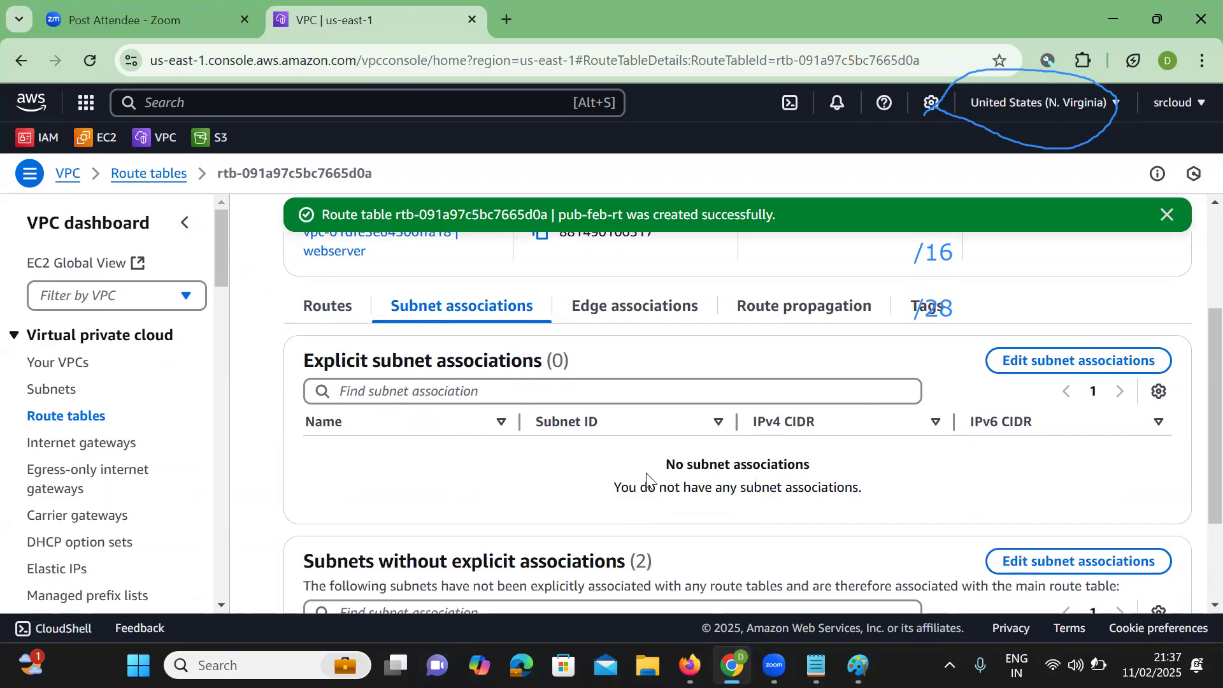
{"action": "left_click", "coordinate": [1090, 360]}
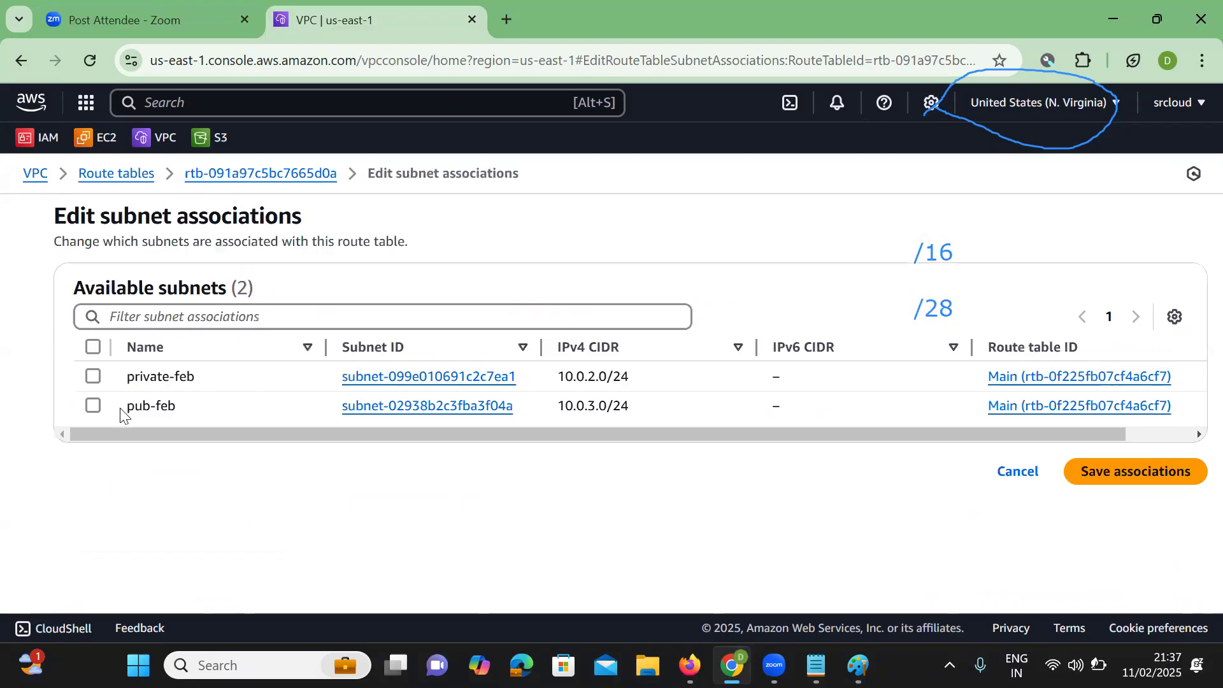
{"action": "left_click", "coordinate": [93, 348]}
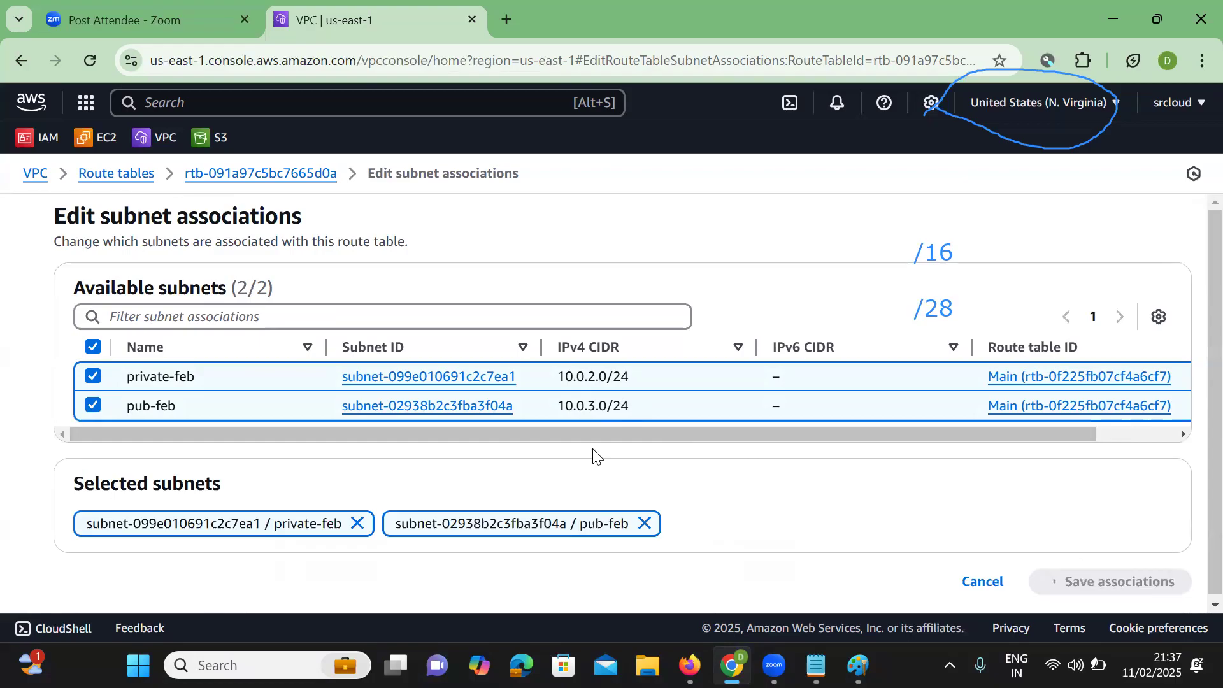
Review the explicit subnet associations of the pub-feb-rt route table.
{"action": "scroll", "coordinate": [636, 446], "scroll_direction": "down", "scroll_amount": 1}
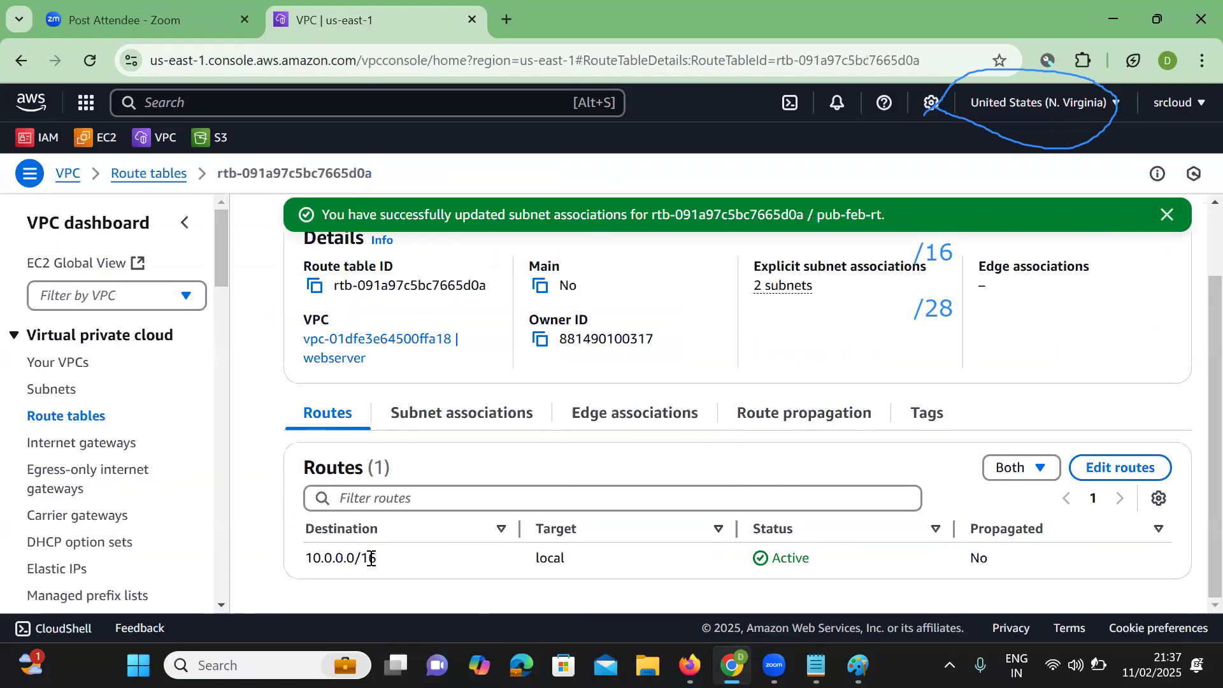
{"action": "left_click", "coordinate": [446, 413]}
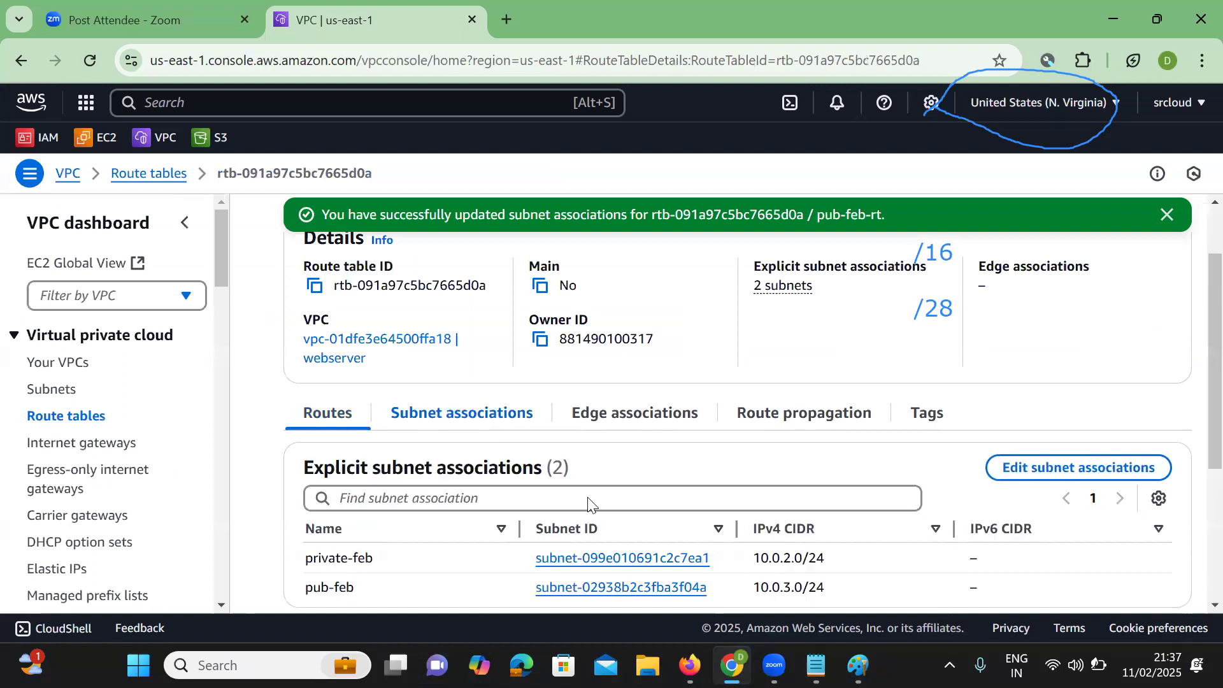
{"action": "scroll", "coordinate": [469, 540], "scroll_direction": "down", "scroll_amount": 1}
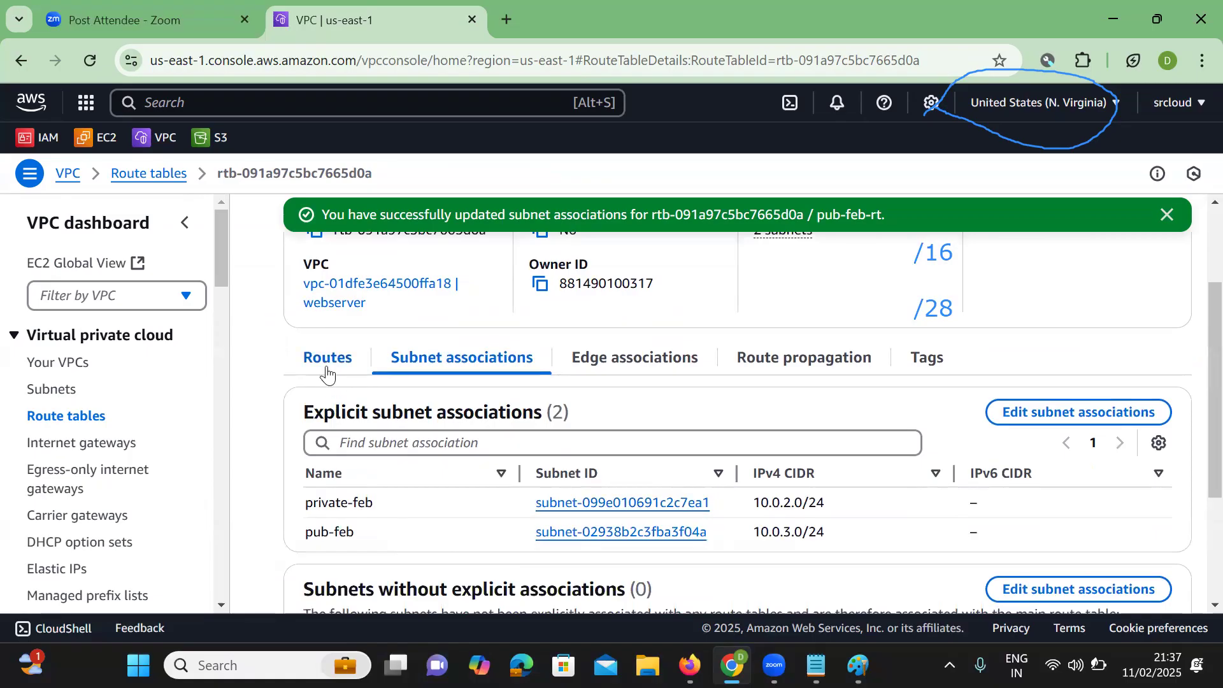
{"action": "scroll", "coordinate": [326, 374], "scroll_direction": "down", "scroll_amount": 2}
{"action": "scroll", "coordinate": [343, 368], "scroll_direction": "up", "scroll_amount": 2}
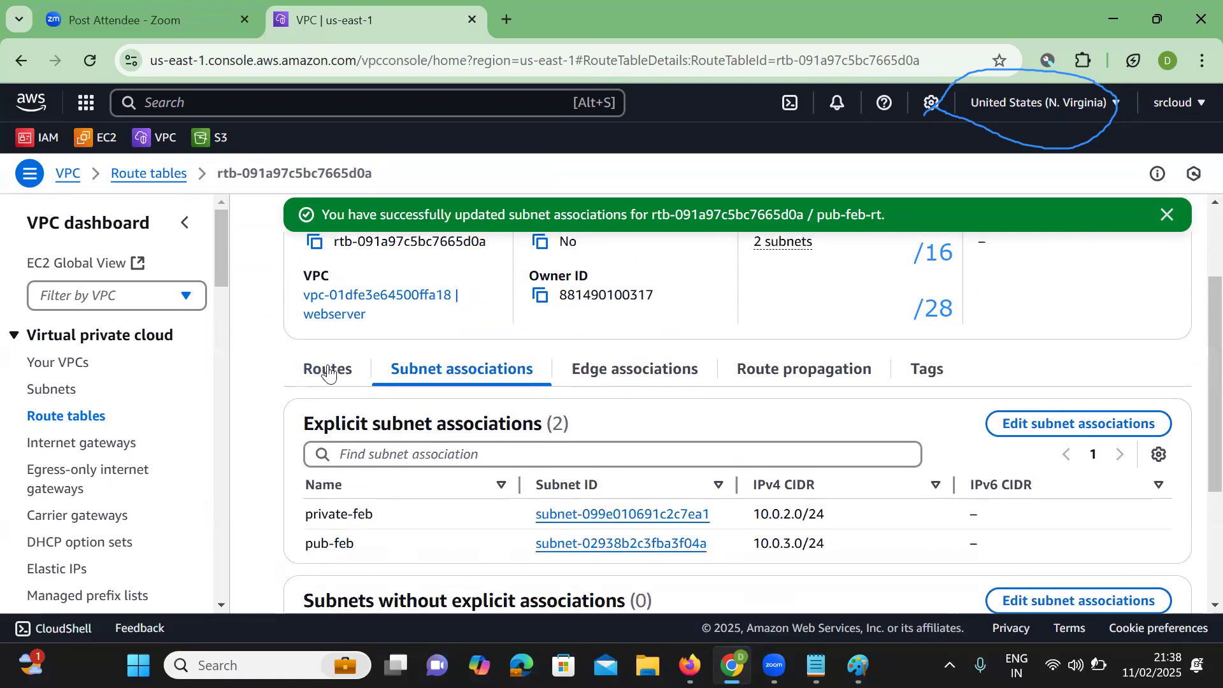
Compare the routes and the subnet associations of the pub-feb-rt route table.
{"action": "left_click", "coordinate": [324, 373]}
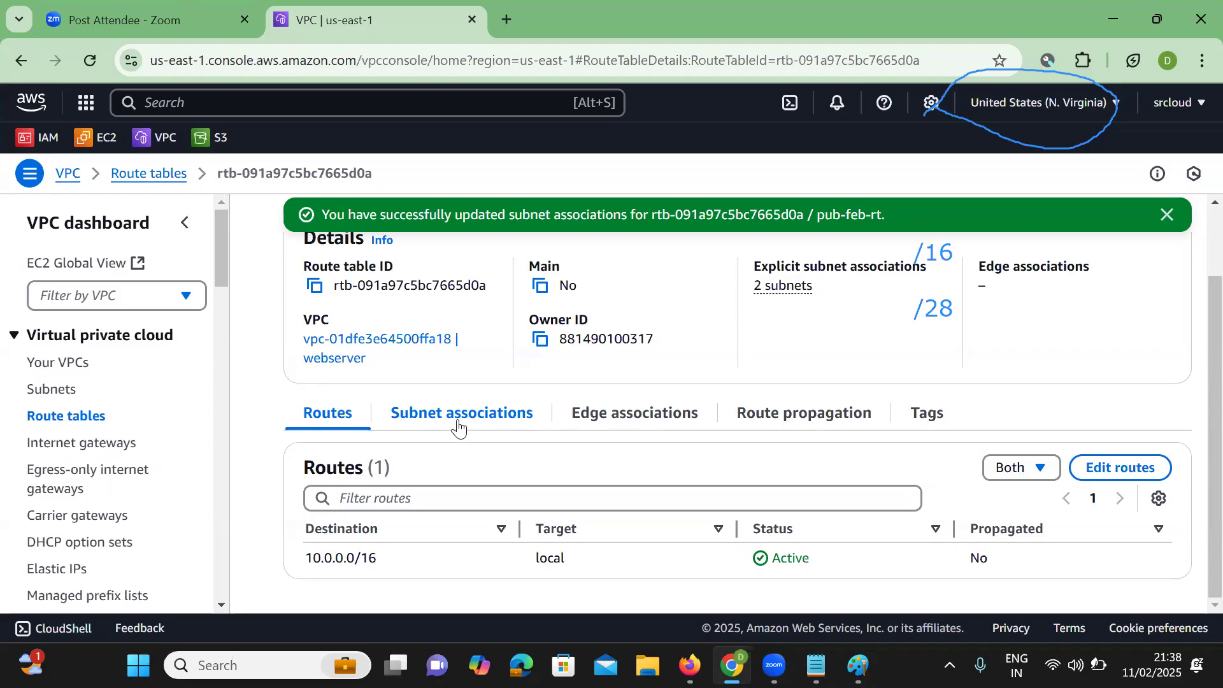
{"action": "scroll", "coordinate": [458, 428], "scroll_direction": "up", "scroll_amount": 1}
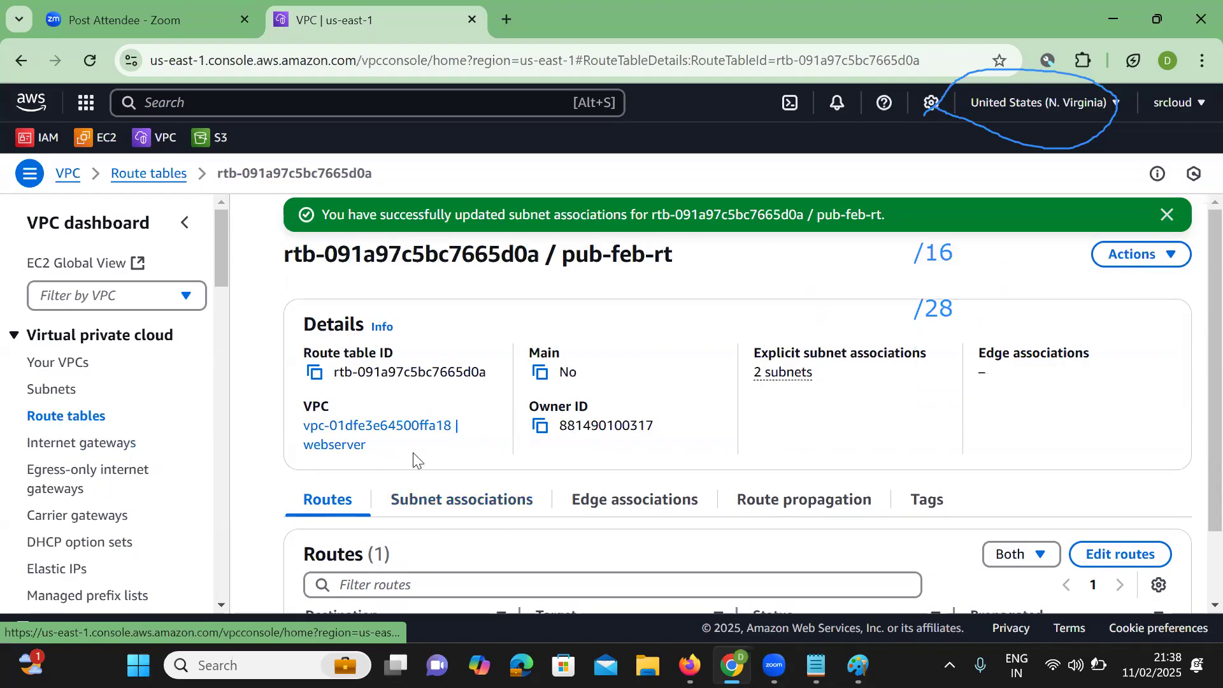
{"action": "scroll", "coordinate": [433, 462], "scroll_direction": "down", "scroll_amount": 1}
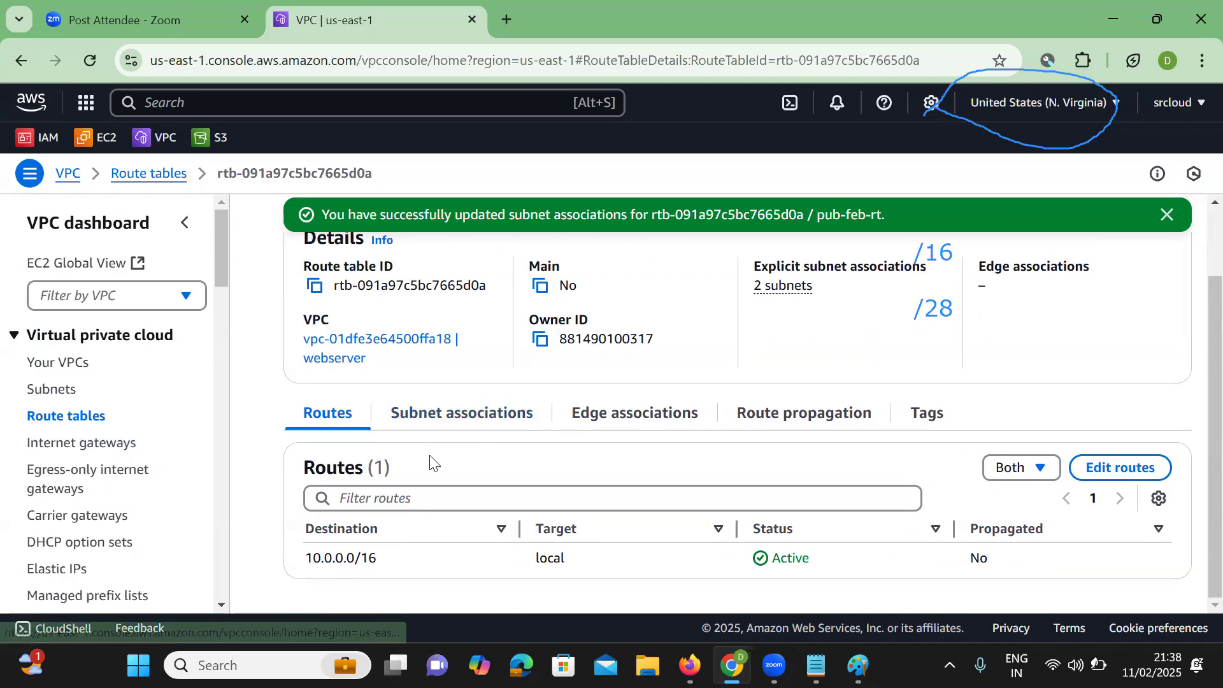
{"action": "left_click", "coordinate": [477, 424]}
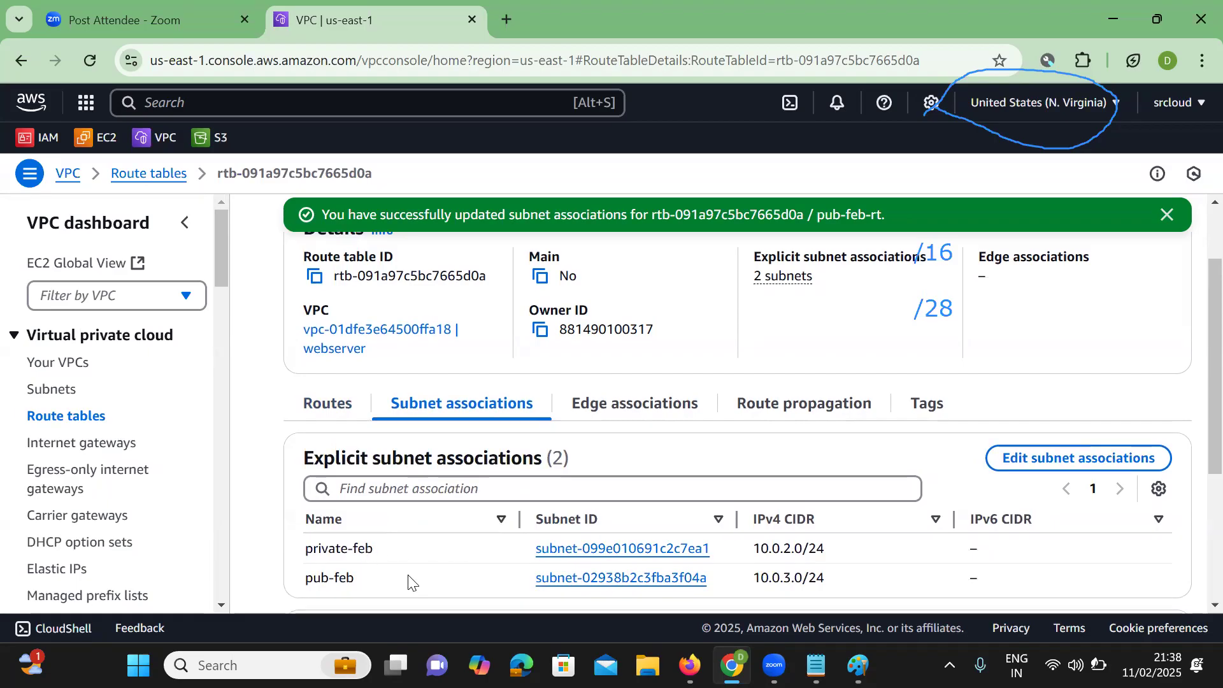
{"action": "left_click", "coordinate": [328, 402]}
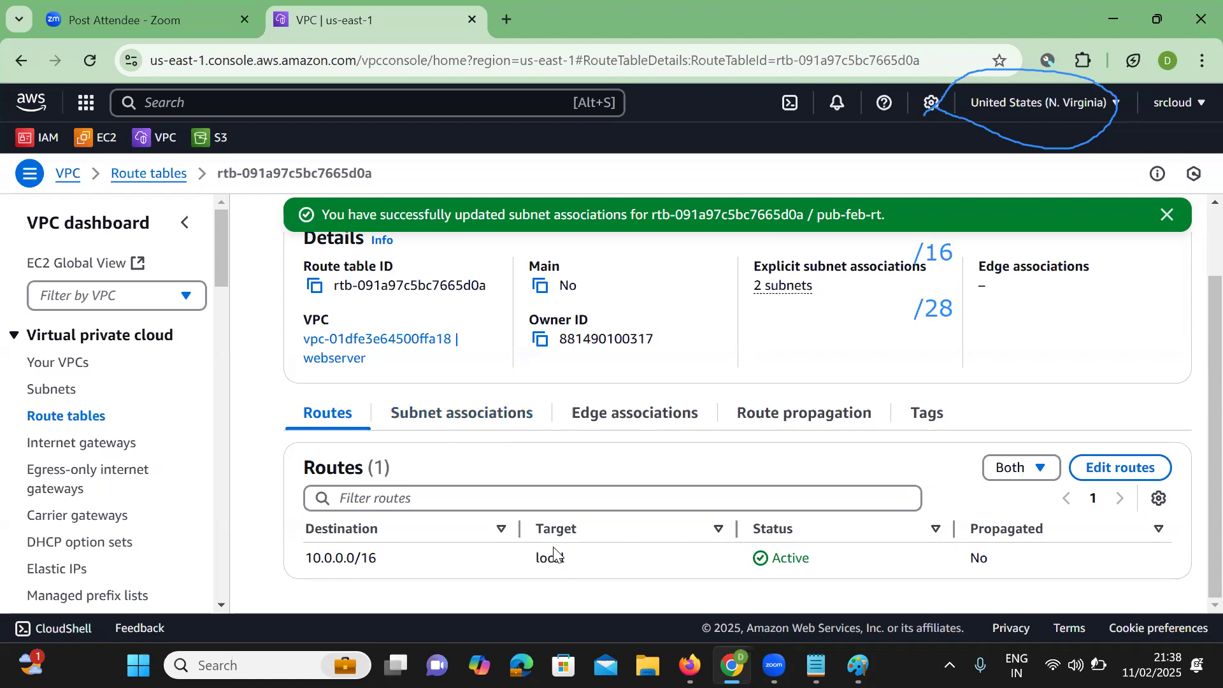
{"action": "scroll", "coordinate": [553, 554], "scroll_direction": "up", "scroll_amount": 2}
{"action": "scroll", "coordinate": [564, 369], "scroll_direction": "down", "scroll_amount": 2}
Return to the list of route tables, select private-rt-feb and check its routes.
{"action": "left_click", "coordinate": [67, 418]}
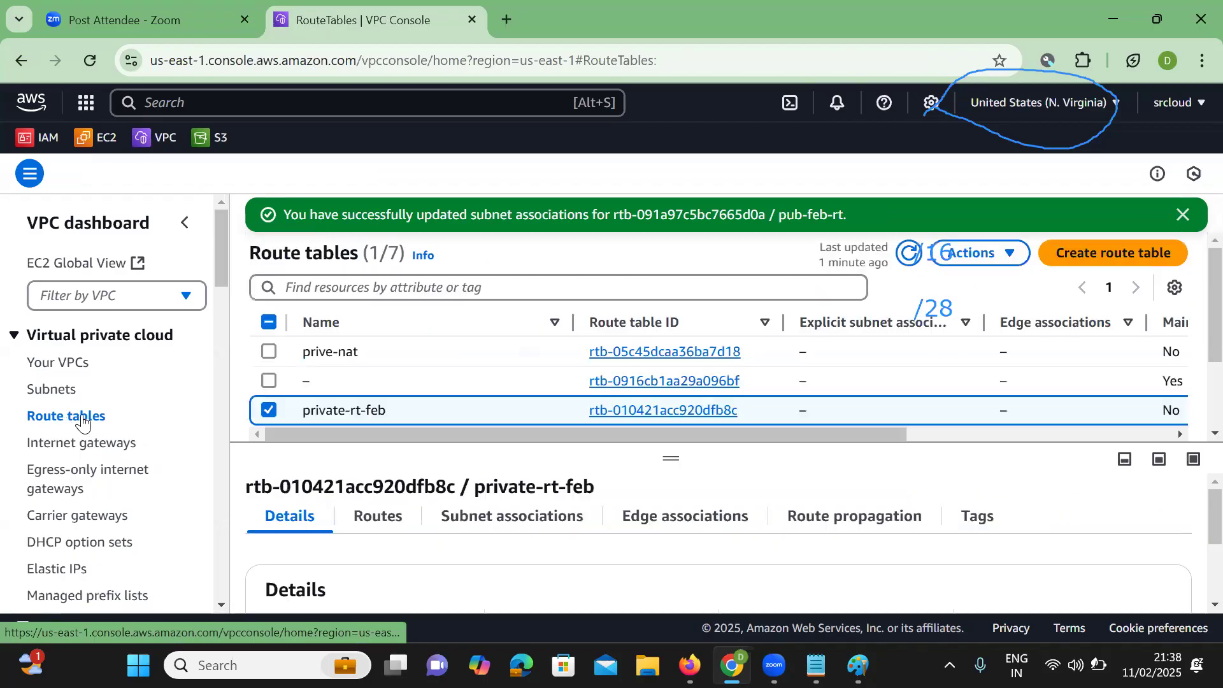
{"action": "left_click", "coordinate": [269, 410]}
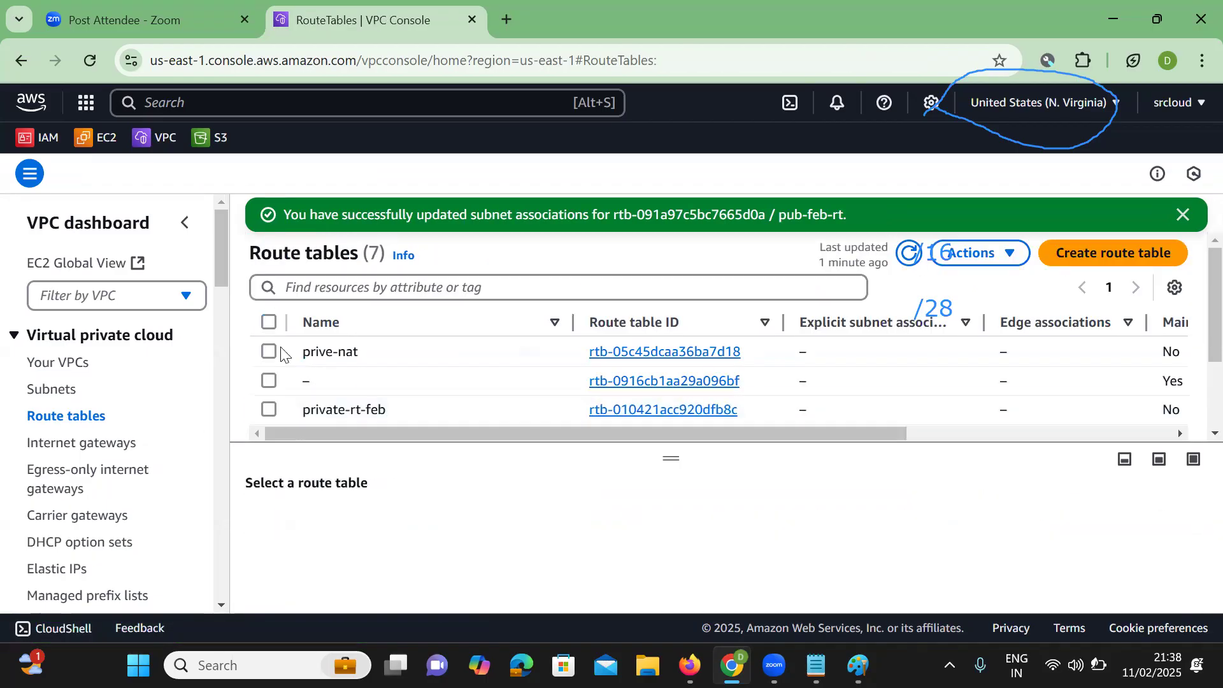
{"action": "scroll", "coordinate": [280, 388], "scroll_direction": "down", "scroll_amount": 2}
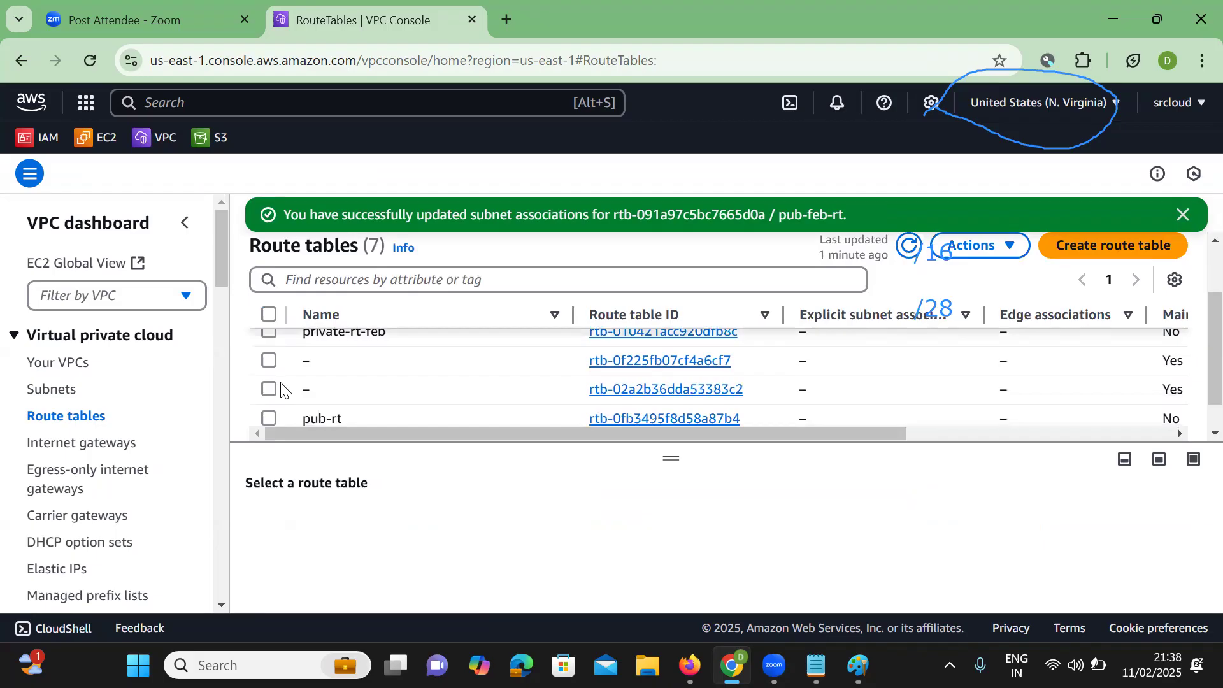
{"action": "scroll", "coordinate": [280, 388], "scroll_direction": "up", "scroll_amount": 2}
{"action": "left_click", "coordinate": [268, 394]}
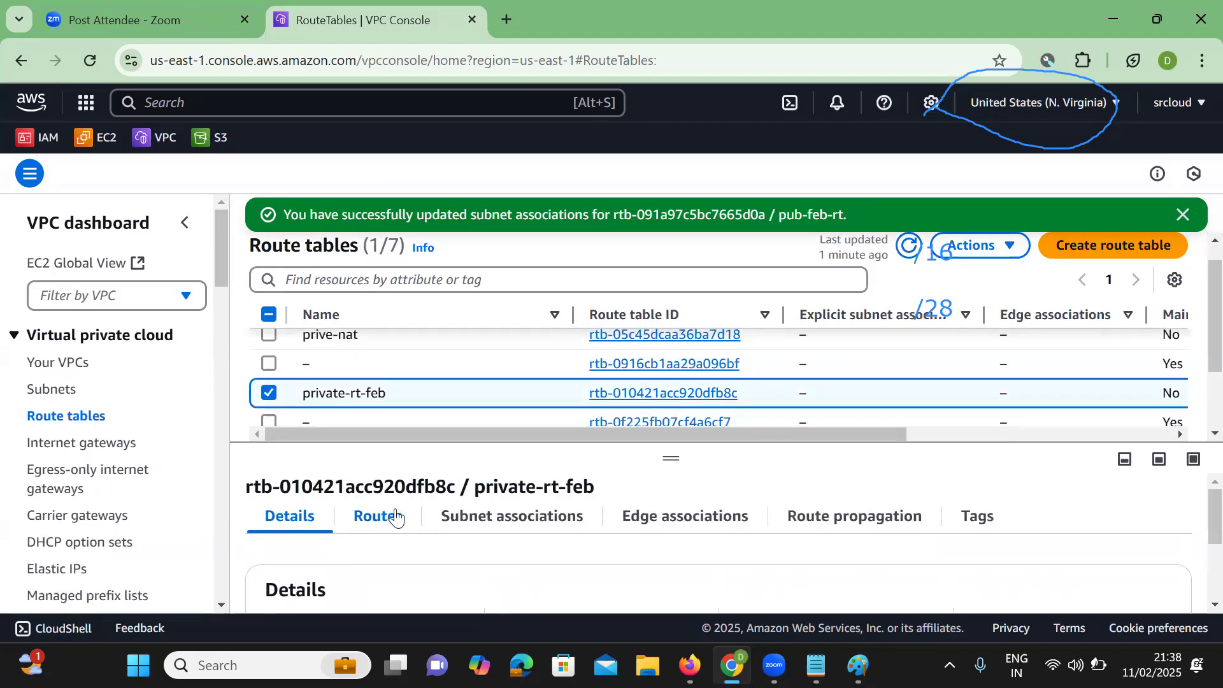
{"action": "left_click", "coordinate": [395, 517]}
{"action": "scroll", "coordinate": [484, 529], "scroll_direction": "down", "scroll_amount": 1}
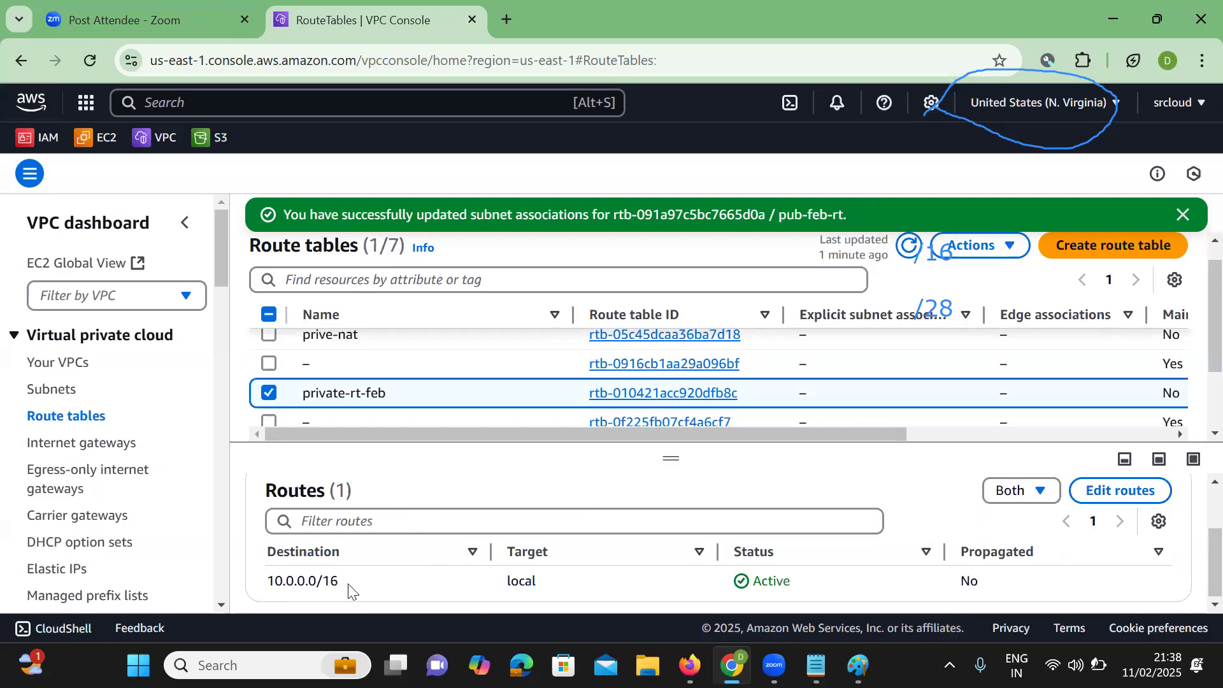
{"action": "scroll", "coordinate": [471, 579], "scroll_direction": "up", "scroll_amount": 3}
Associate the private-feb subnet with the private-rt-feb route table and save the associations.
{"action": "left_click", "coordinate": [498, 517]}
{"action": "scroll", "coordinate": [498, 524], "scroll_direction": "down", "scroll_amount": 3}
{"action": "scroll", "coordinate": [701, 528], "scroll_direction": "up", "scroll_amount": 2}
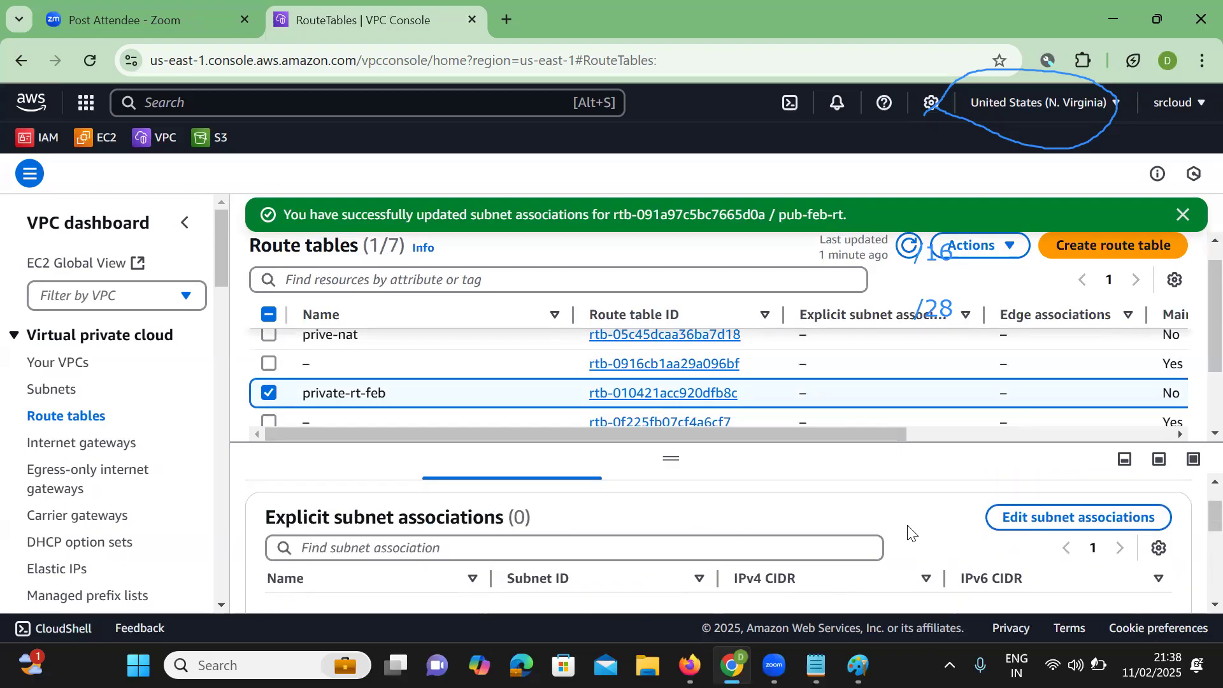
{"action": "left_click", "coordinate": [1042, 528]}
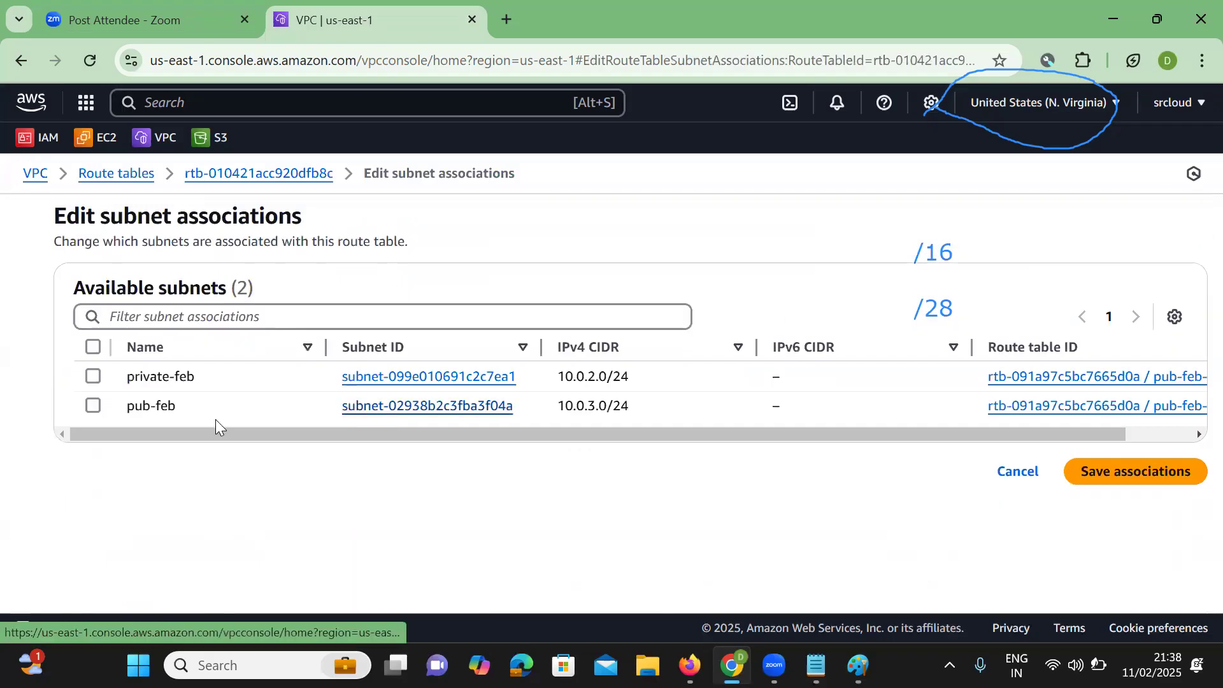
{"action": "left_click", "coordinate": [94, 380]}
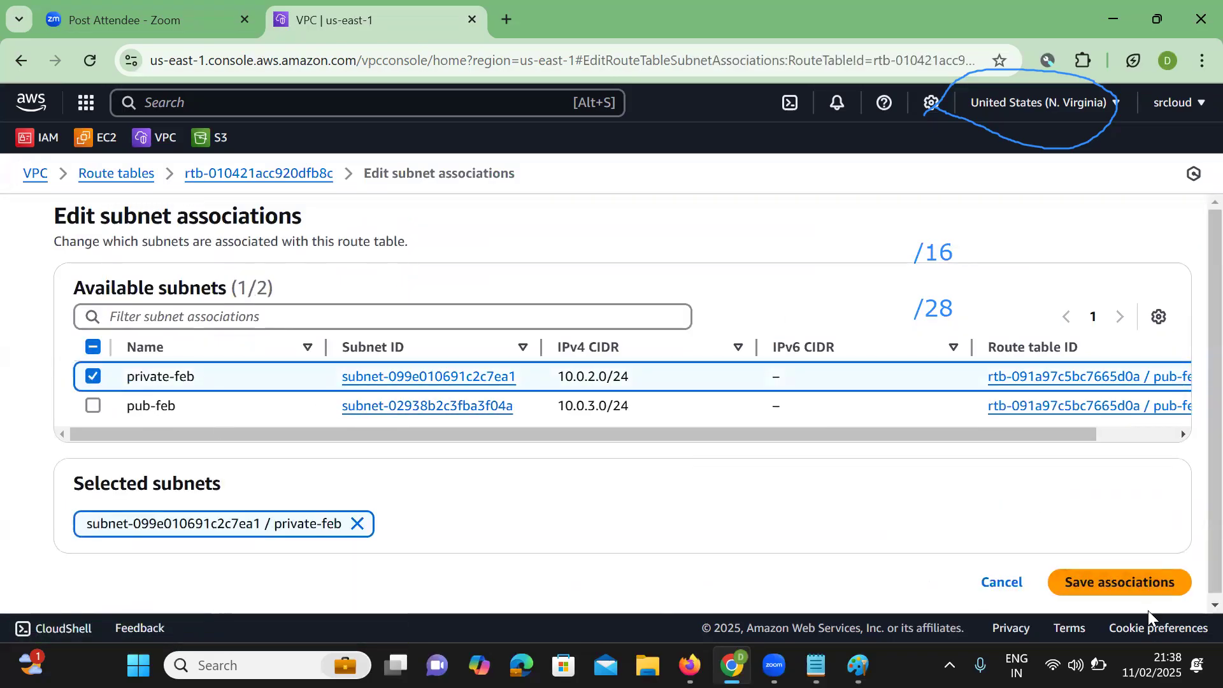
{"action": "left_click", "coordinate": [1098, 581]}
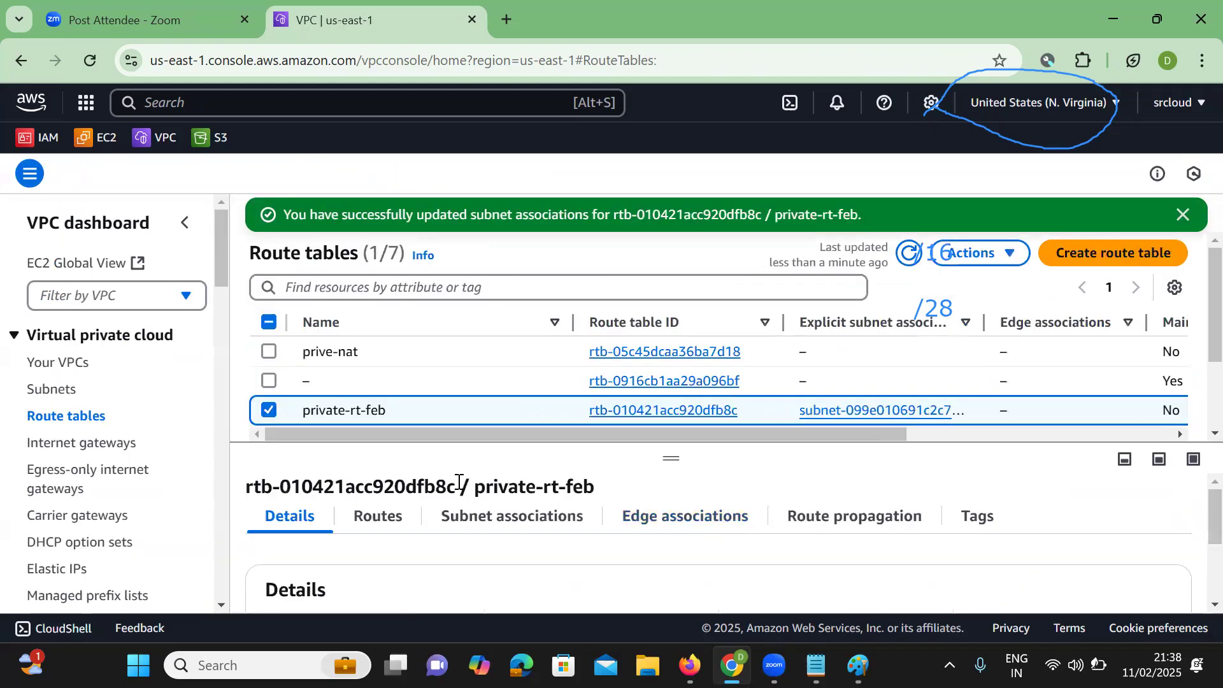
Check the explicit subnet associations of the private-rt-feb route table.
{"action": "scroll", "coordinate": [459, 491], "scroll_direction": "down", "scroll_amount": 2}
{"action": "scroll", "coordinate": [518, 499], "scroll_direction": "up", "scroll_amount": 2}
{"action": "left_click", "coordinate": [481, 522]}
{"action": "scroll", "coordinate": [480, 522], "scroll_direction": "down", "scroll_amount": 3}
{"action": "scroll", "coordinate": [481, 522], "scroll_direction": "up", "scroll_amount": 1}
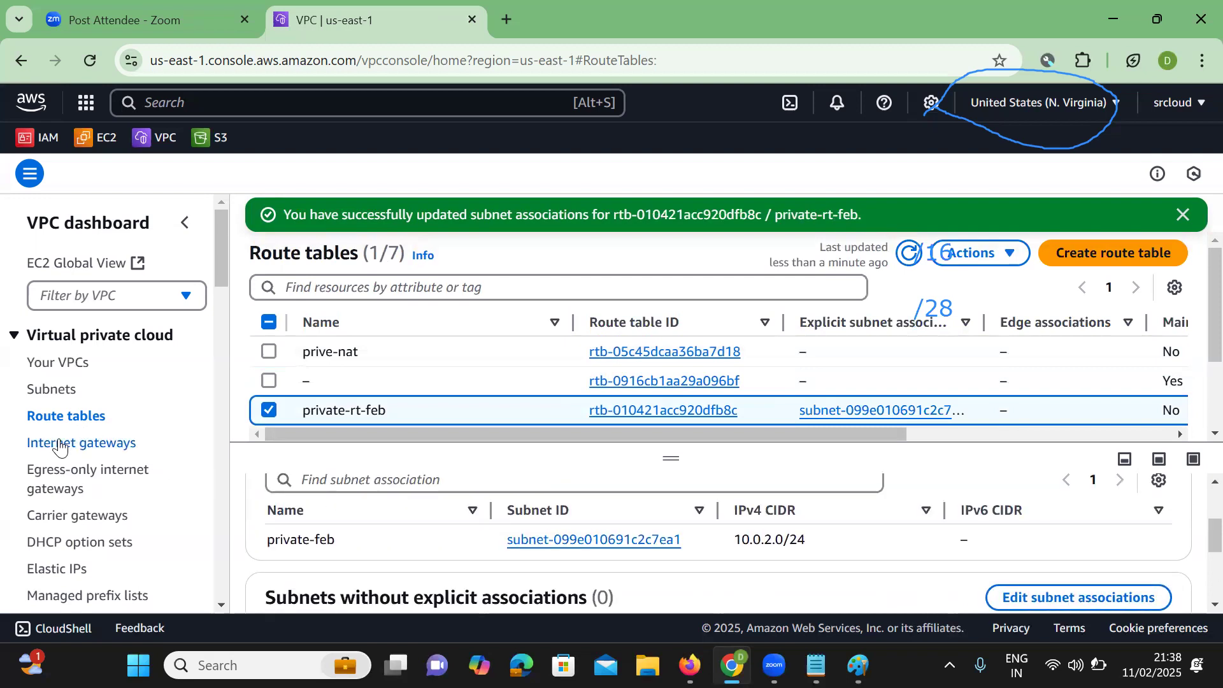
Select only the pub-feb-rt route table and check which subnets are explicitly associated with it.
{"action": "left_click", "coordinate": [269, 410]}
{"action": "scroll", "coordinate": [320, 369], "scroll_direction": "down", "scroll_amount": 2}
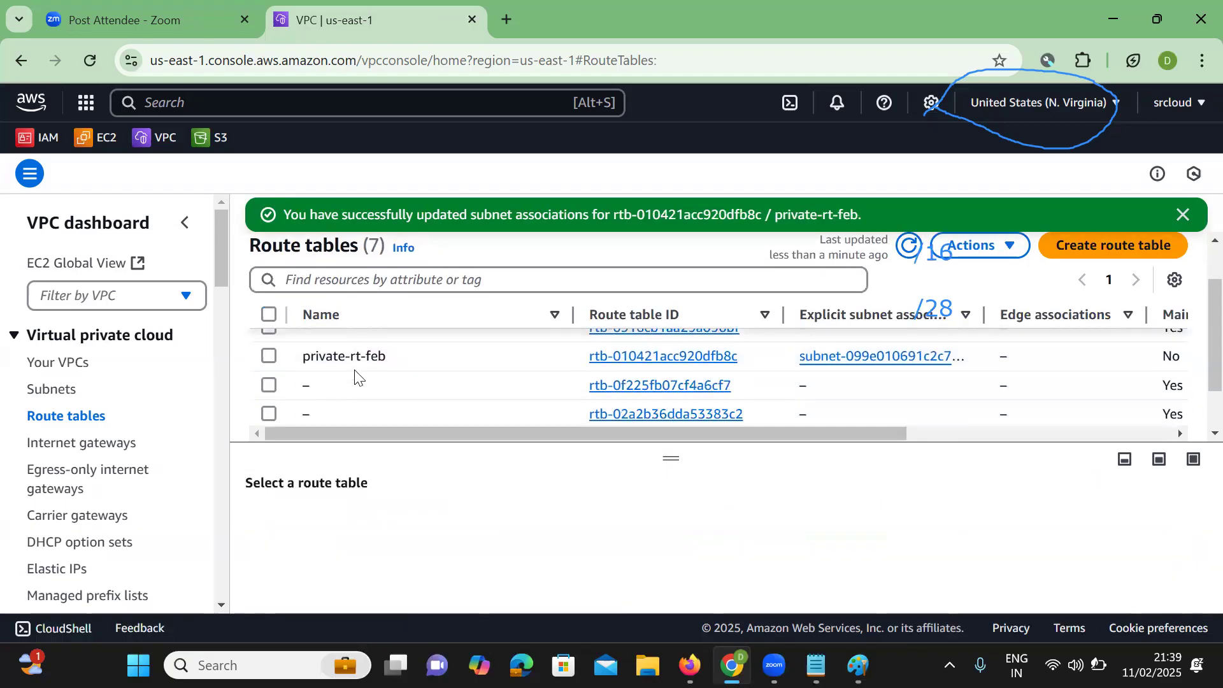
{"action": "scroll", "coordinate": [355, 377], "scroll_direction": "down", "scroll_amount": 2}
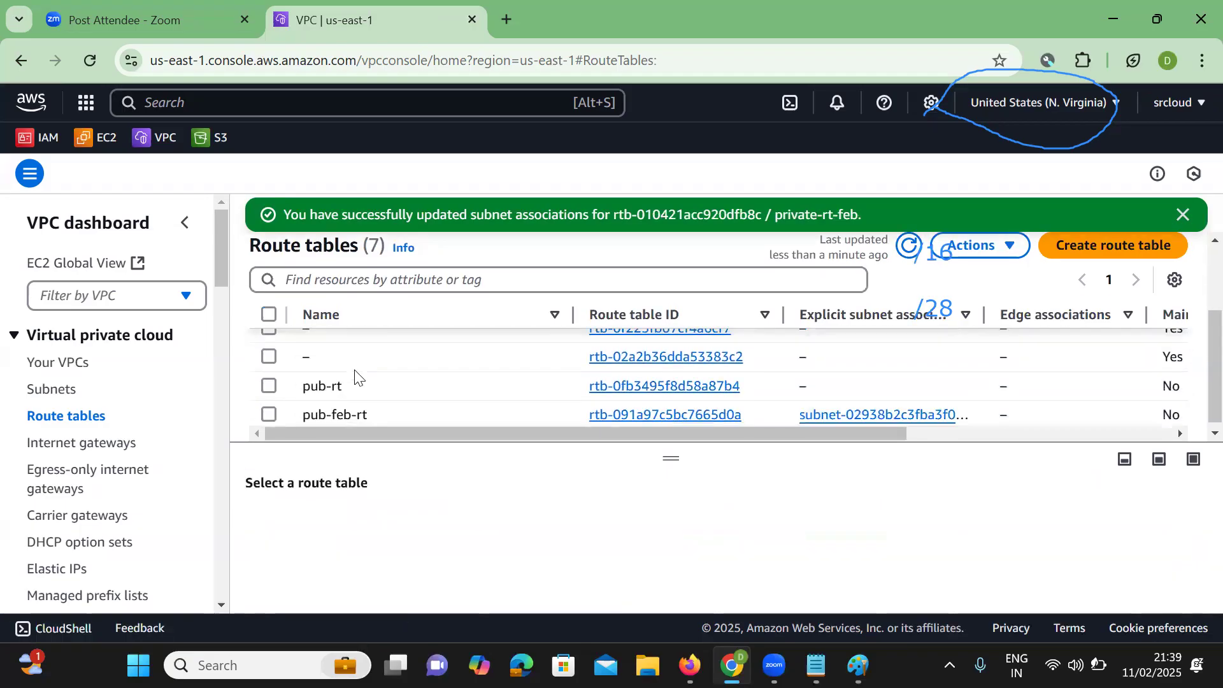
{"action": "left_click", "coordinate": [269, 409]}
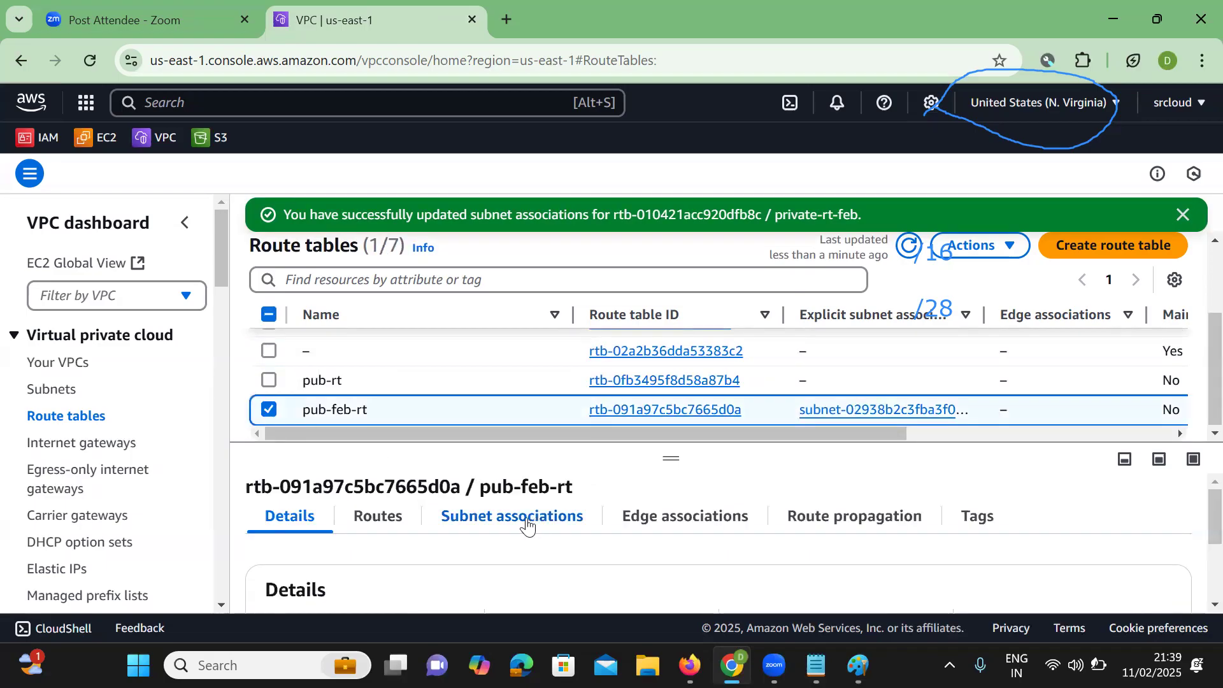
{"action": "left_click", "coordinate": [505, 519]}
{"action": "scroll", "coordinate": [578, 547], "scroll_direction": "down", "scroll_amount": 1}
{"action": "scroll", "coordinate": [576, 545], "scroll_direction": "up", "scroll_amount": 4}
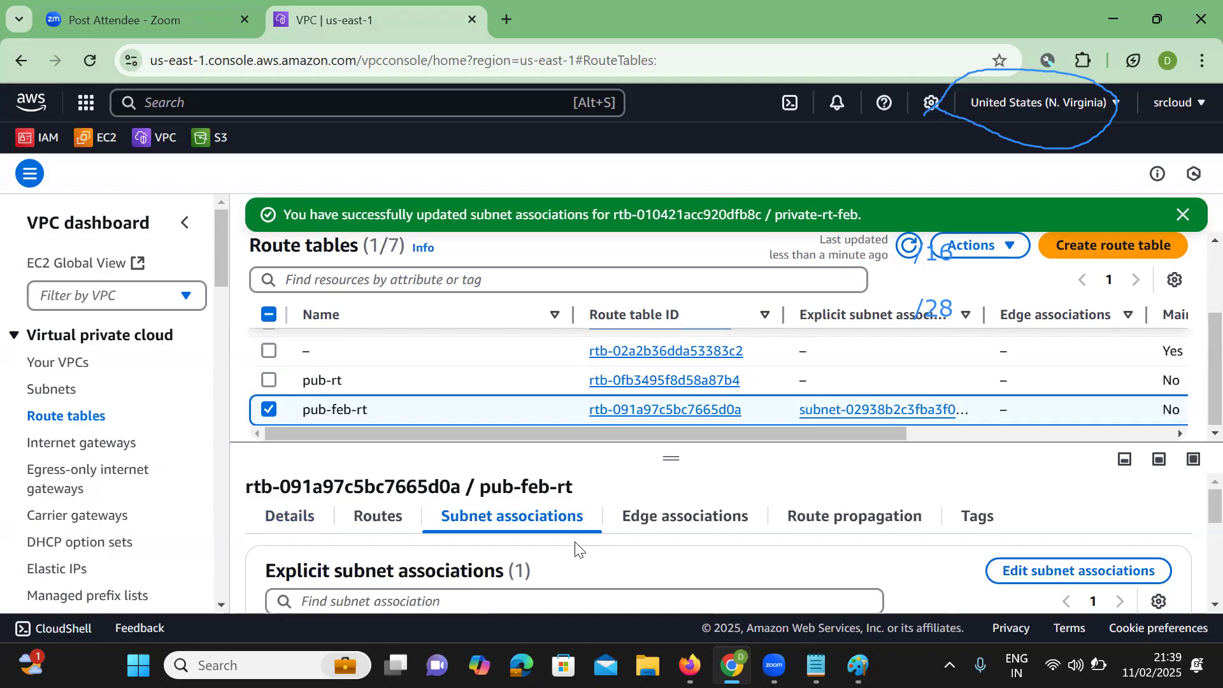
{"action": "scroll", "coordinate": [538, 520], "scroll_direction": "down", "scroll_amount": 2}
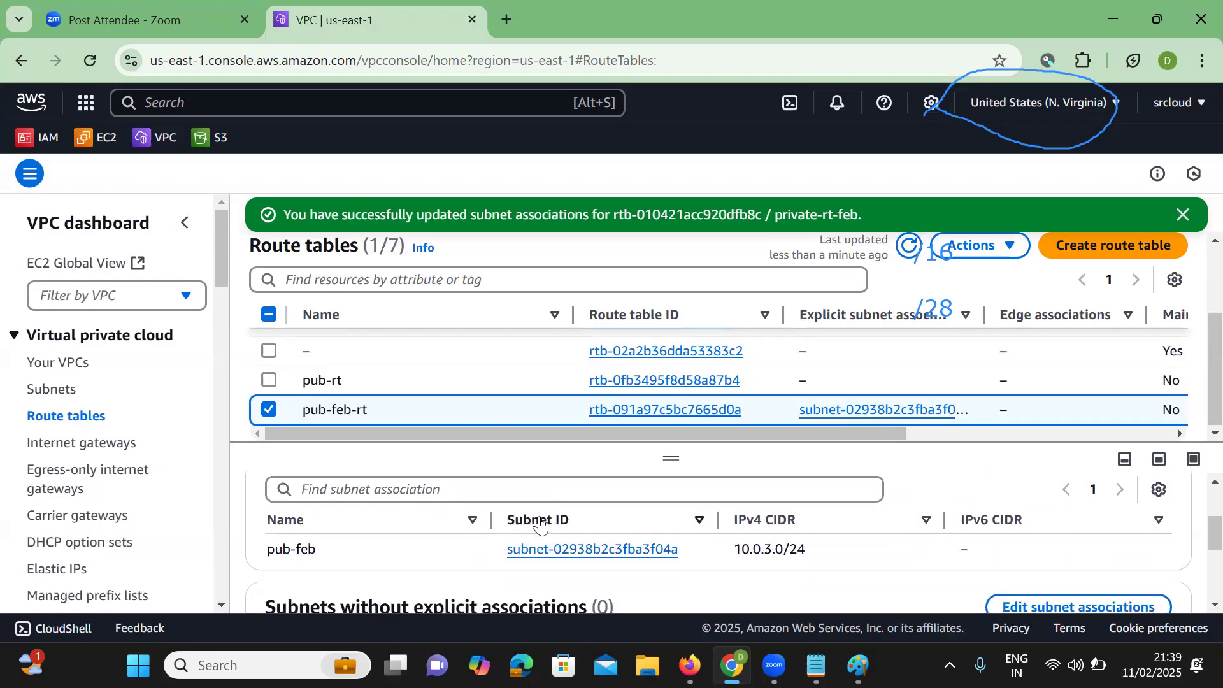
{"action": "scroll", "coordinate": [488, 554], "scroll_direction": "down", "scroll_amount": 1}
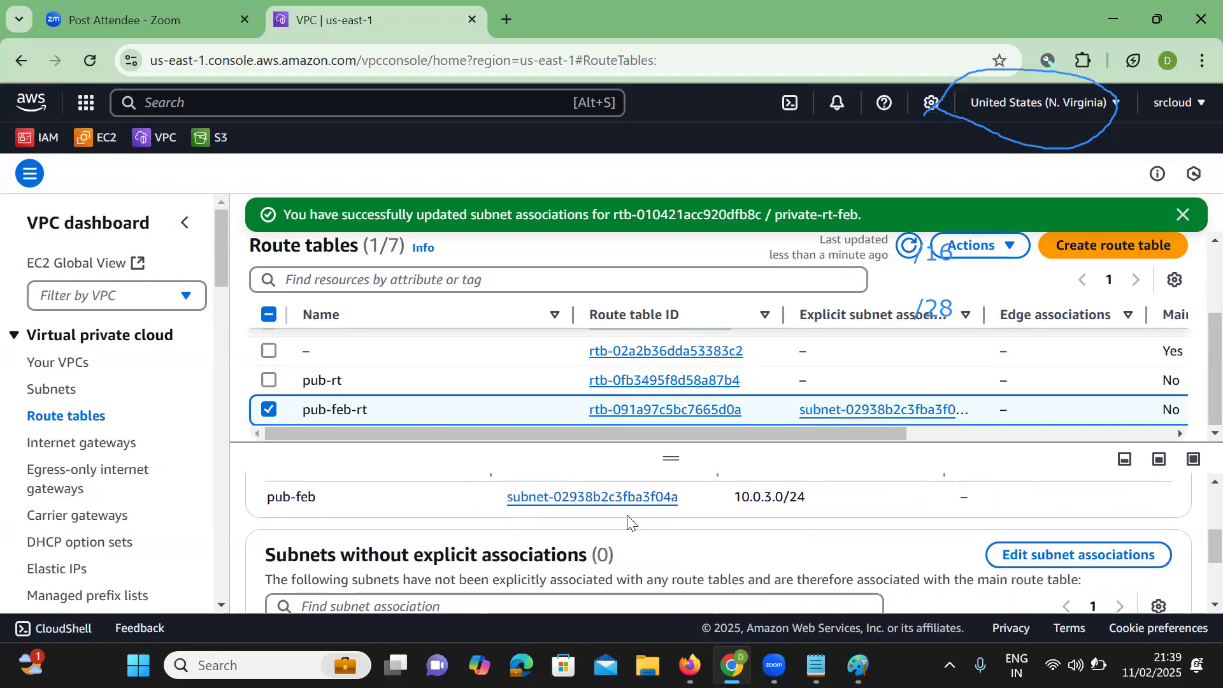
Review the subnet associations of the pub-feb-rt route table and the IPv4 CIDR ranges in the VPC list.
{"action": "scroll", "coordinate": [629, 521], "scroll_direction": "down", "scroll_amount": 2}
{"action": "scroll", "coordinate": [531, 531], "scroll_direction": "up", "scroll_amount": 5}
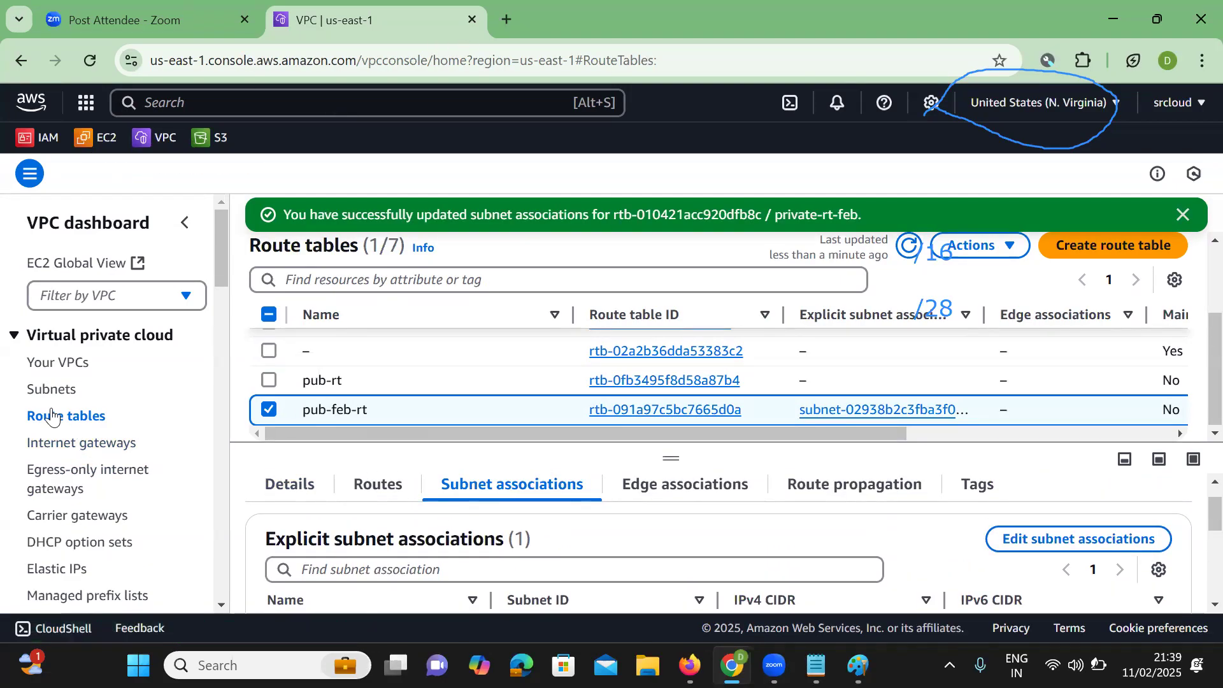
{"action": "left_click", "coordinate": [58, 371]}
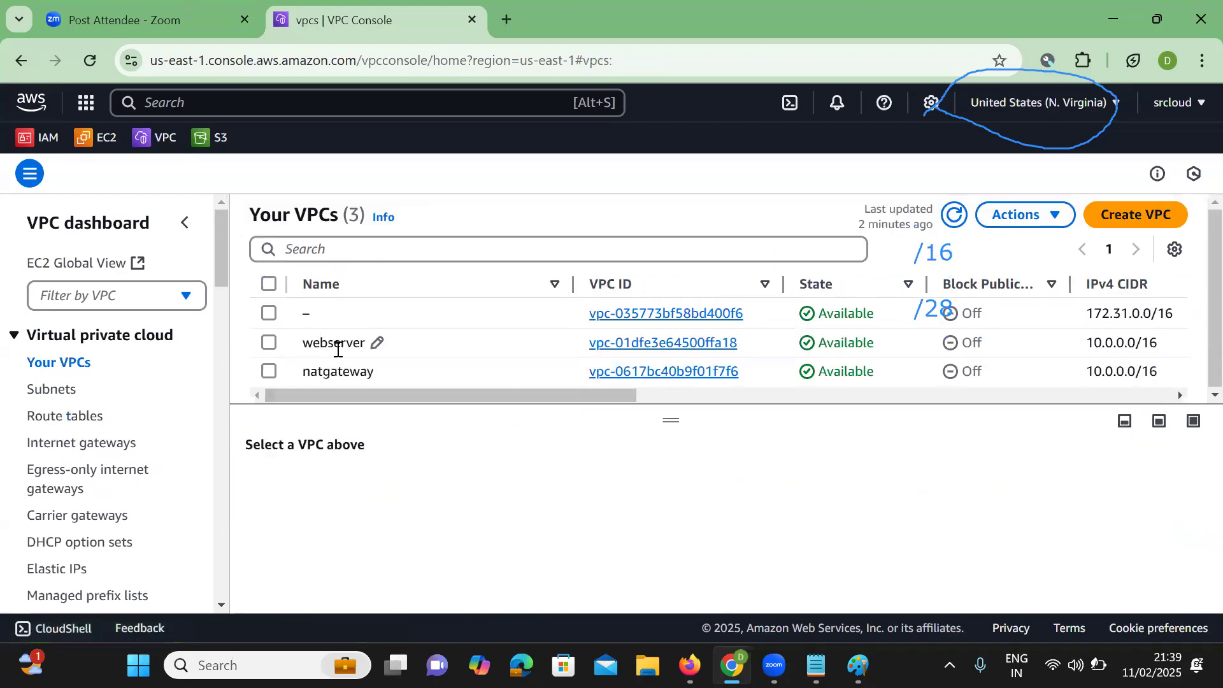
{"action": "scroll", "coordinate": [820, 369], "scroll_direction": "right", "scroll_amount": 5}
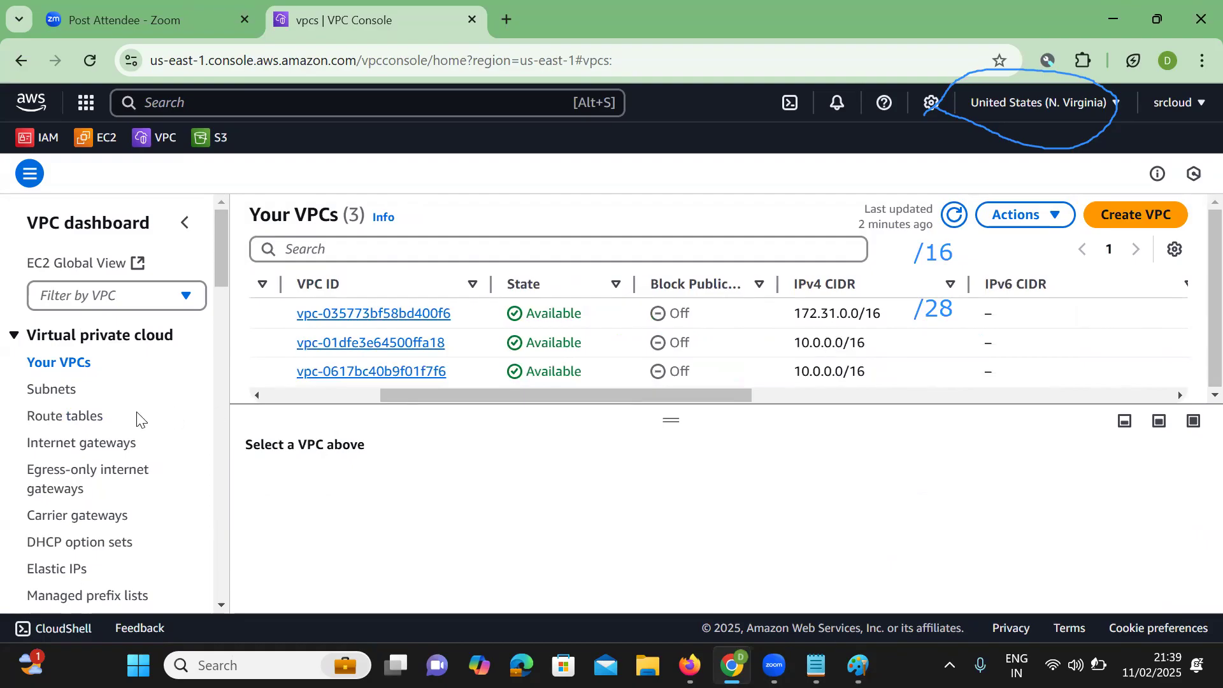
Review the subnet list and check the internet gateways' attachment states and VPC IDs.
{"action": "left_click", "coordinate": [53, 389]}
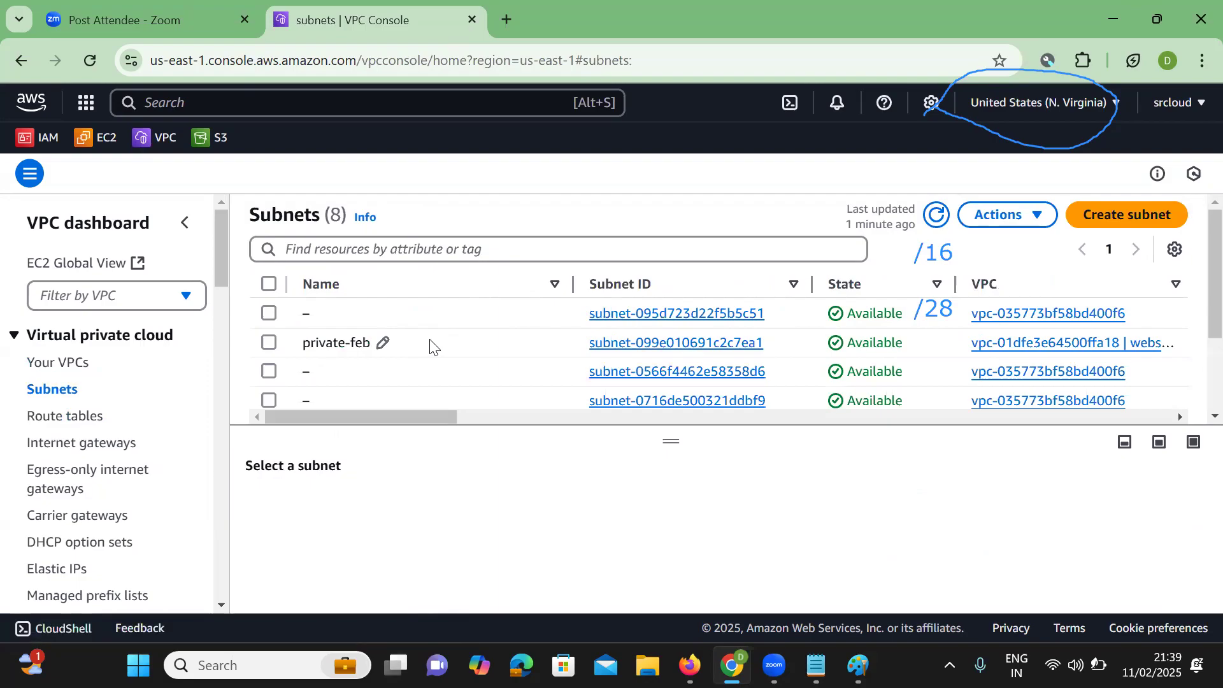
{"action": "scroll", "coordinate": [344, 372], "scroll_direction": "down", "scroll_amount": 3}
{"action": "scroll", "coordinate": [382, 382], "scroll_direction": "down", "scroll_amount": 1}
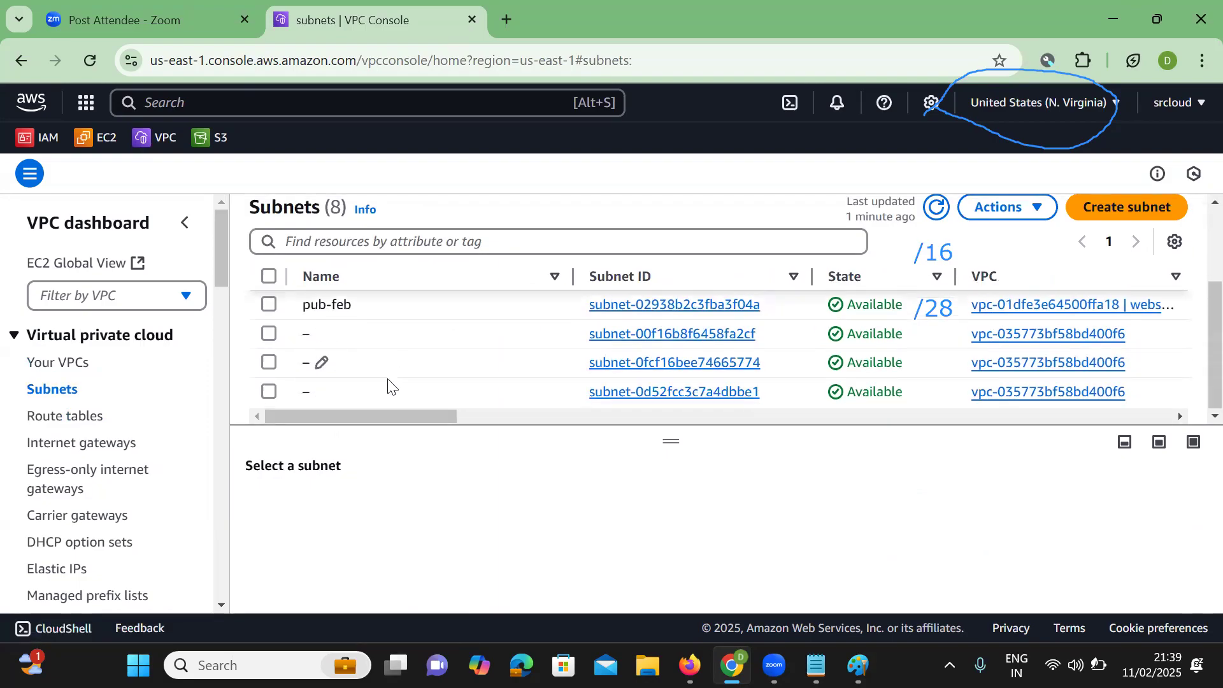
{"action": "scroll", "coordinate": [339, 334], "scroll_direction": "up", "scroll_amount": 2}
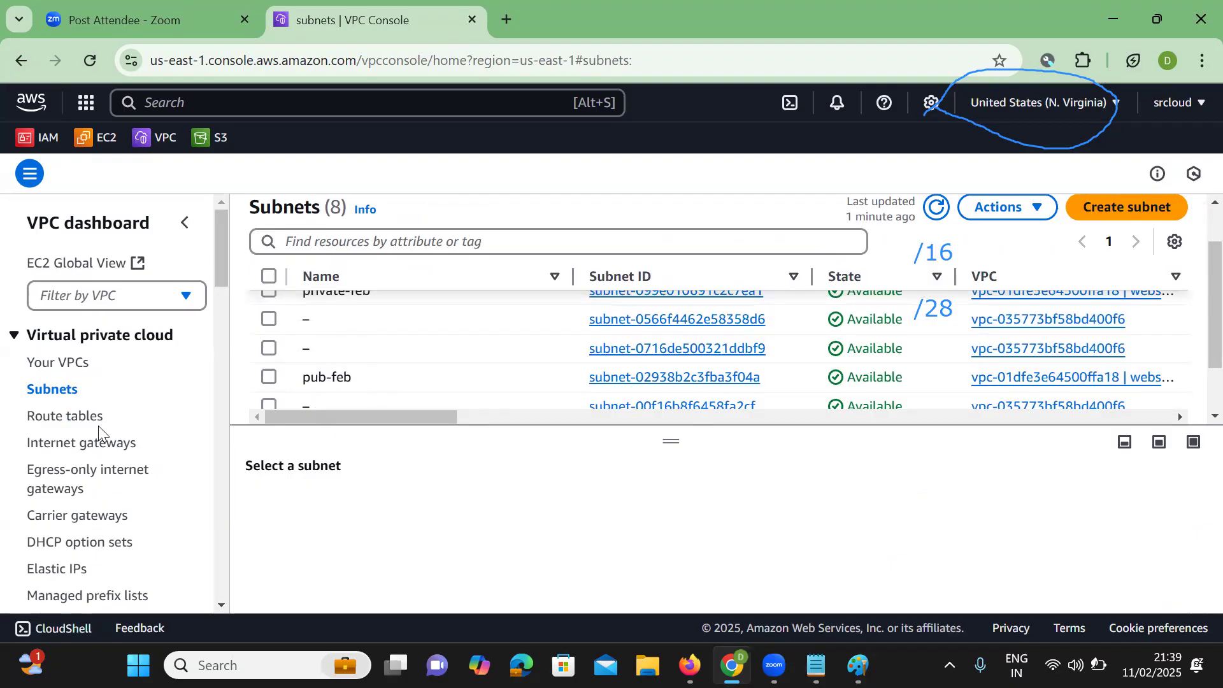
{"action": "left_click", "coordinate": [74, 446]}
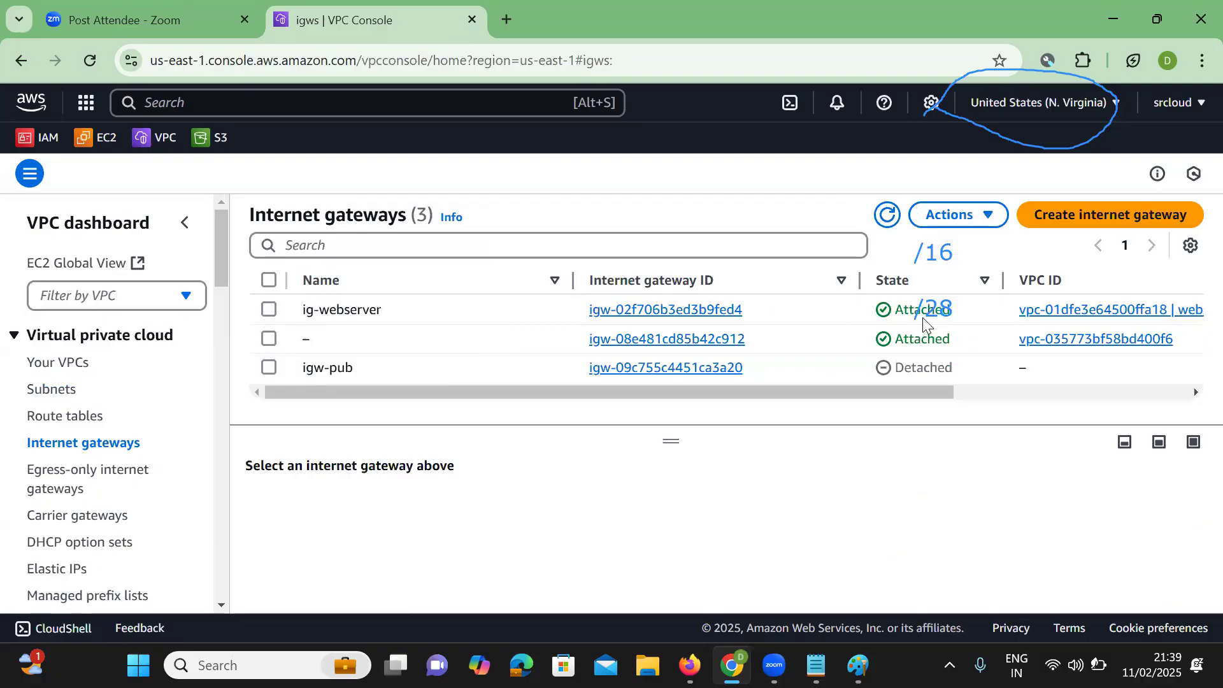
{"action": "scroll", "coordinate": [911, 325], "scroll_direction": "right", "scroll_amount": 2}
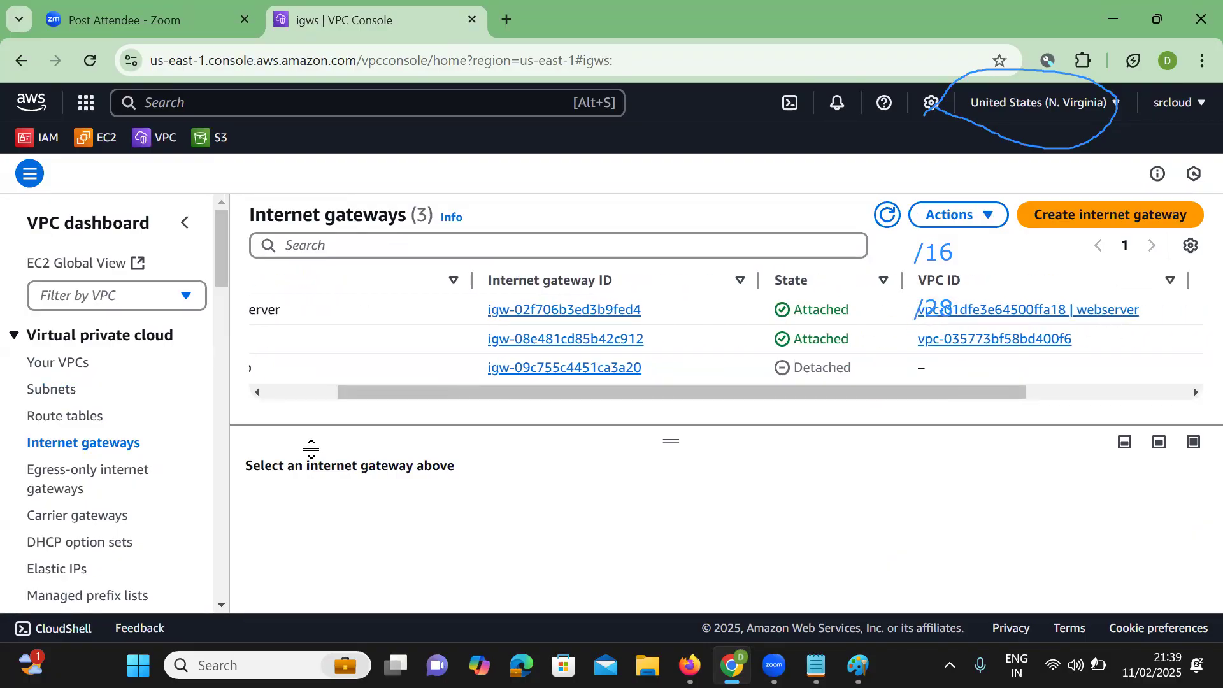
Select only the private-rt-feb route table in the route table list and examine its explicit subnet associations.
{"action": "left_click", "coordinate": [82, 420]}
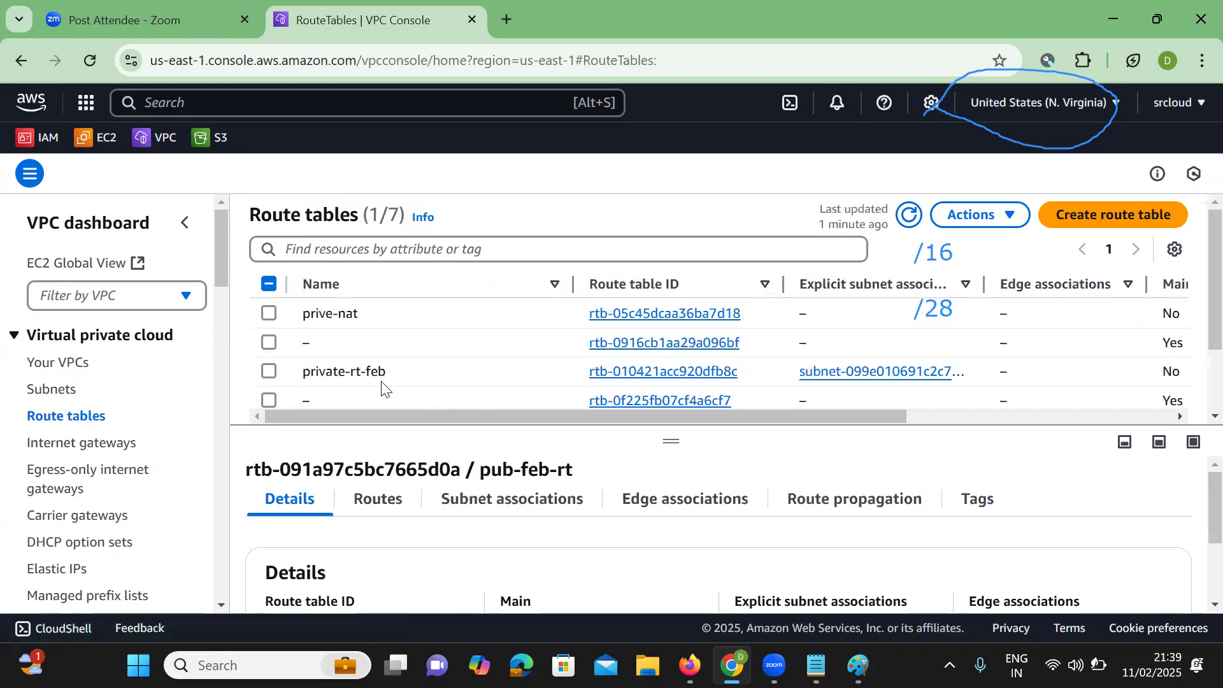
{"action": "scroll", "coordinate": [382, 387], "scroll_direction": "down", "scroll_amount": 2}
{"action": "scroll", "coordinate": [382, 388], "scroll_direction": "up", "scroll_amount": 1}
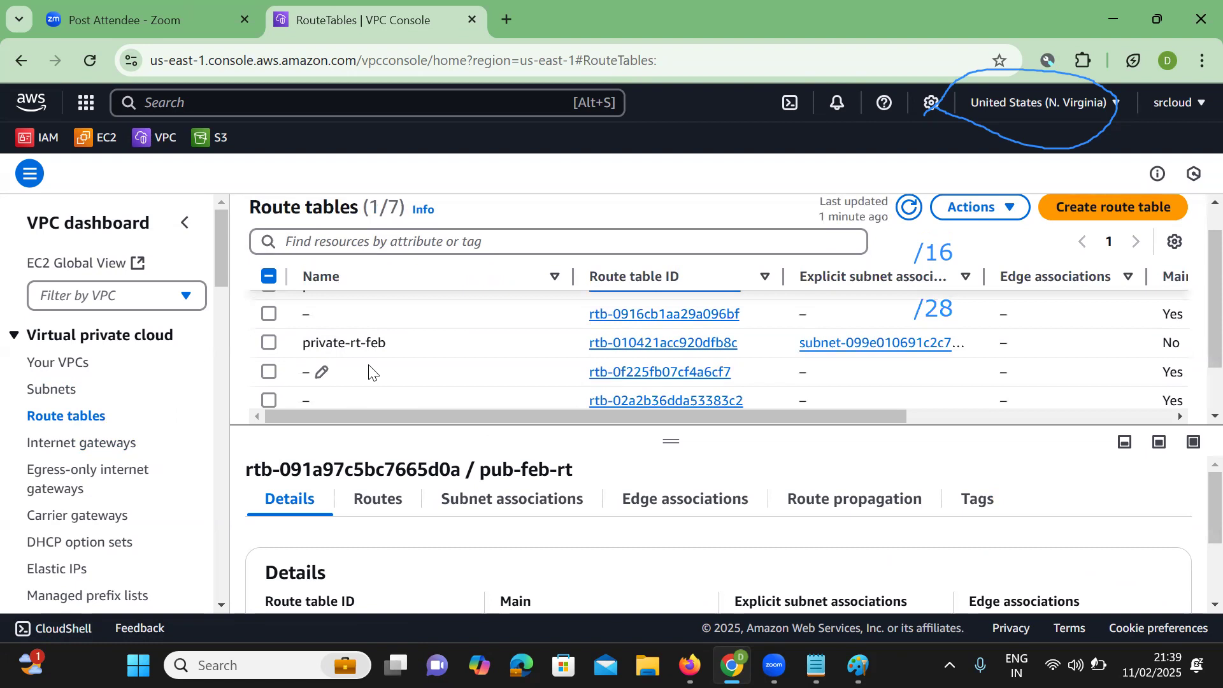
{"action": "scroll", "coordinate": [324, 372], "scroll_direction": "down", "scroll_amount": 2}
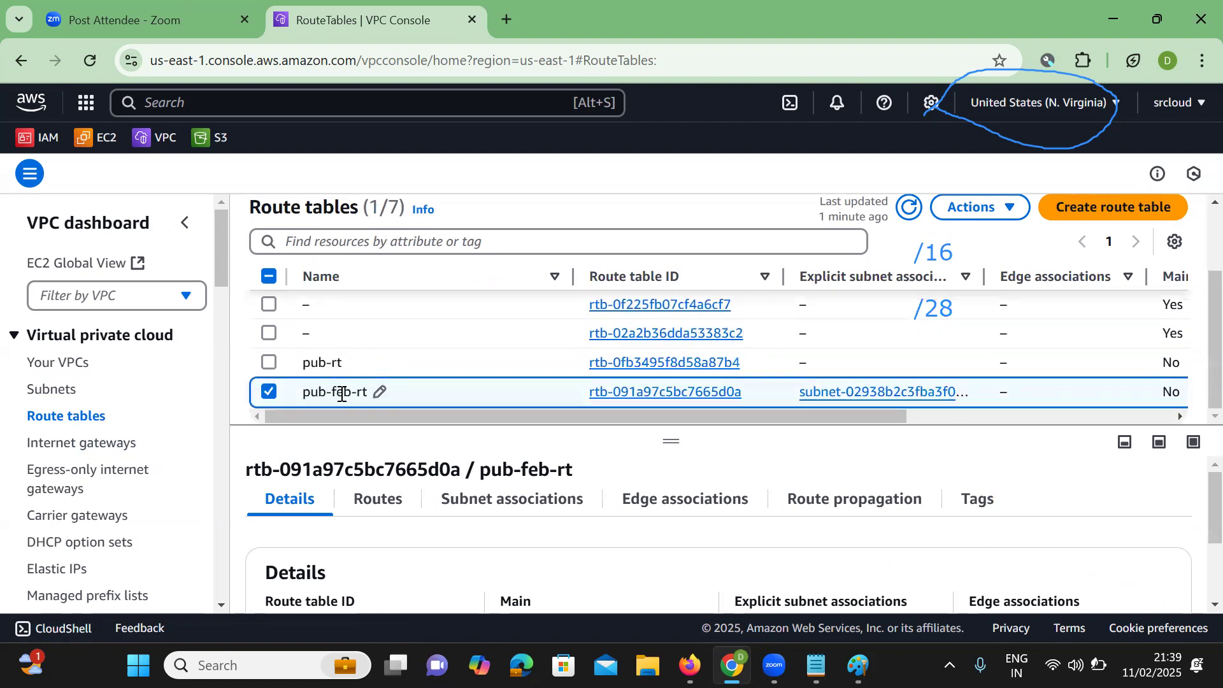
{"action": "scroll", "coordinate": [389, 382], "scroll_direction": "up", "scroll_amount": 3}
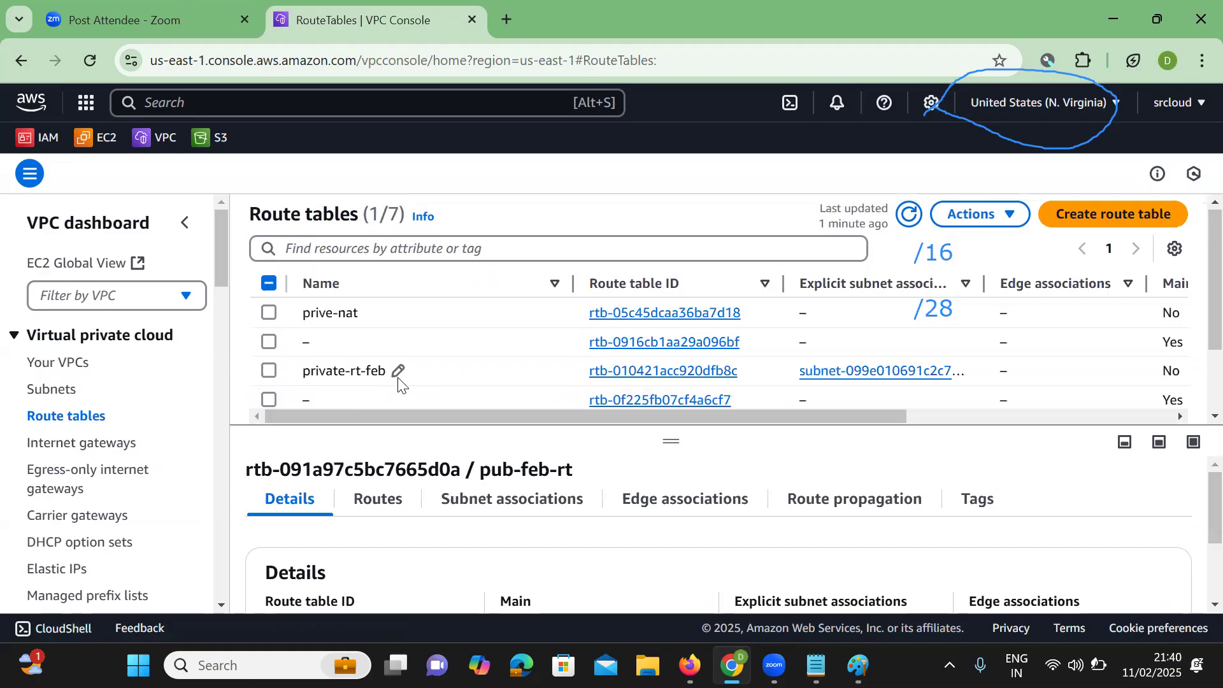
{"action": "scroll", "coordinate": [275, 380], "scroll_direction": "down", "scroll_amount": 2}
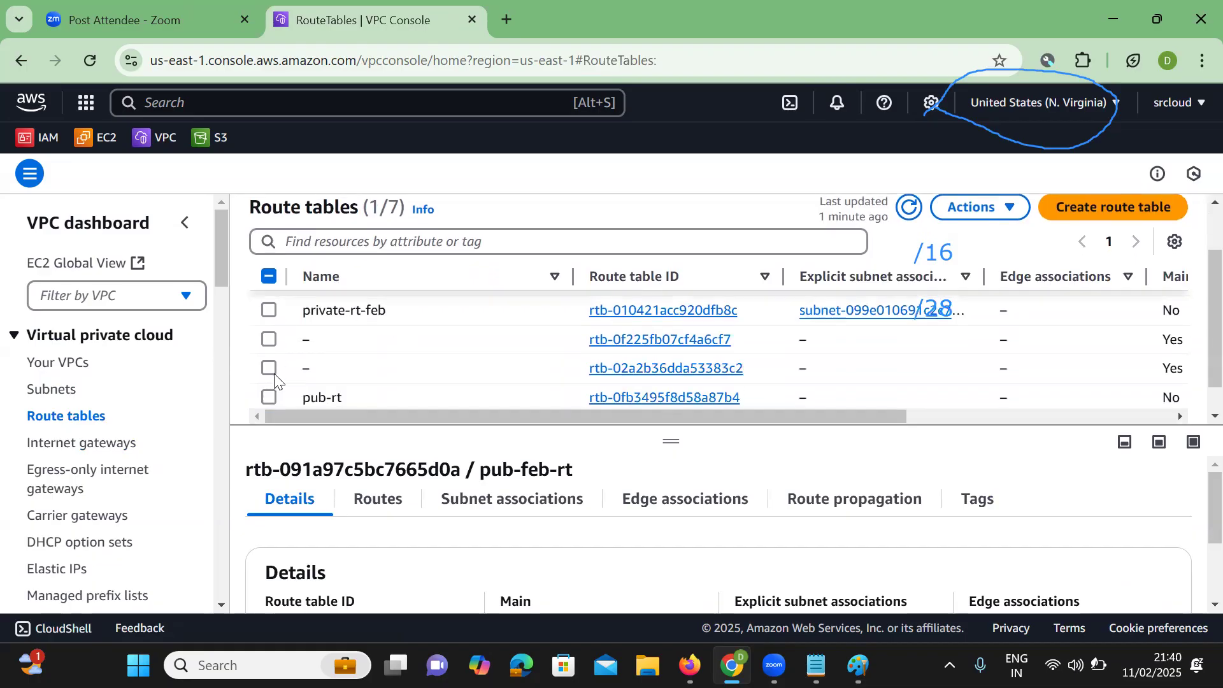
{"action": "left_click", "coordinate": [268, 311]}
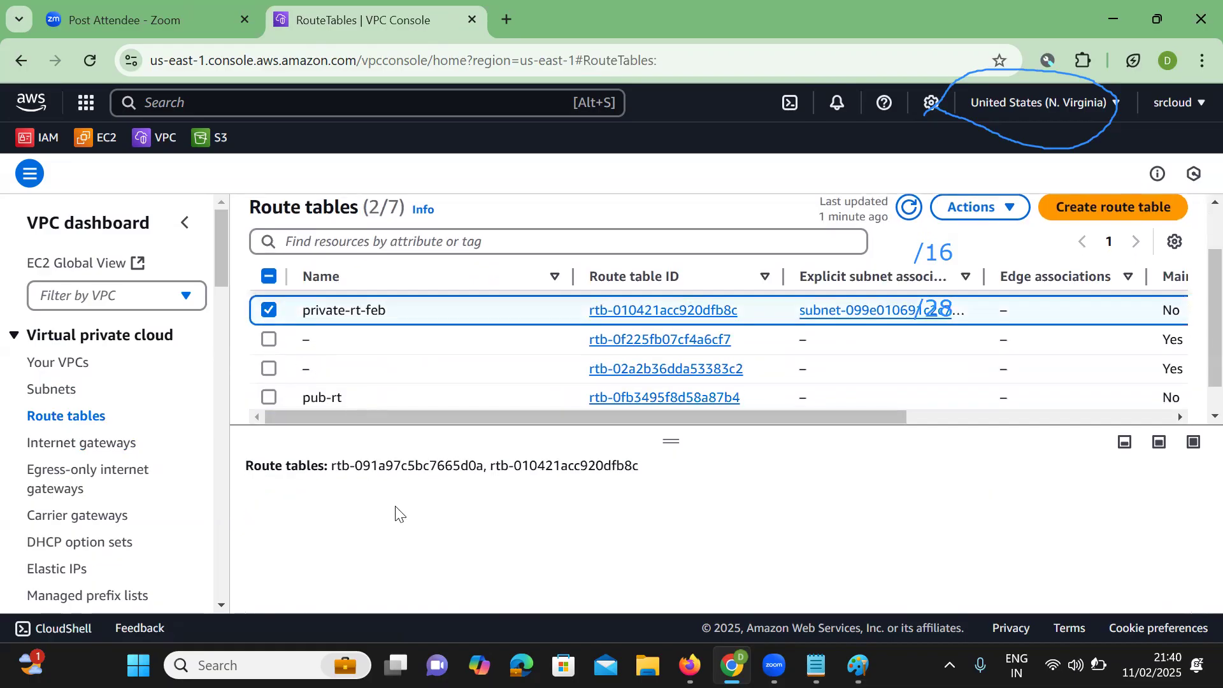
{"action": "scroll", "coordinate": [340, 377], "scroll_direction": "down", "scroll_amount": 1}
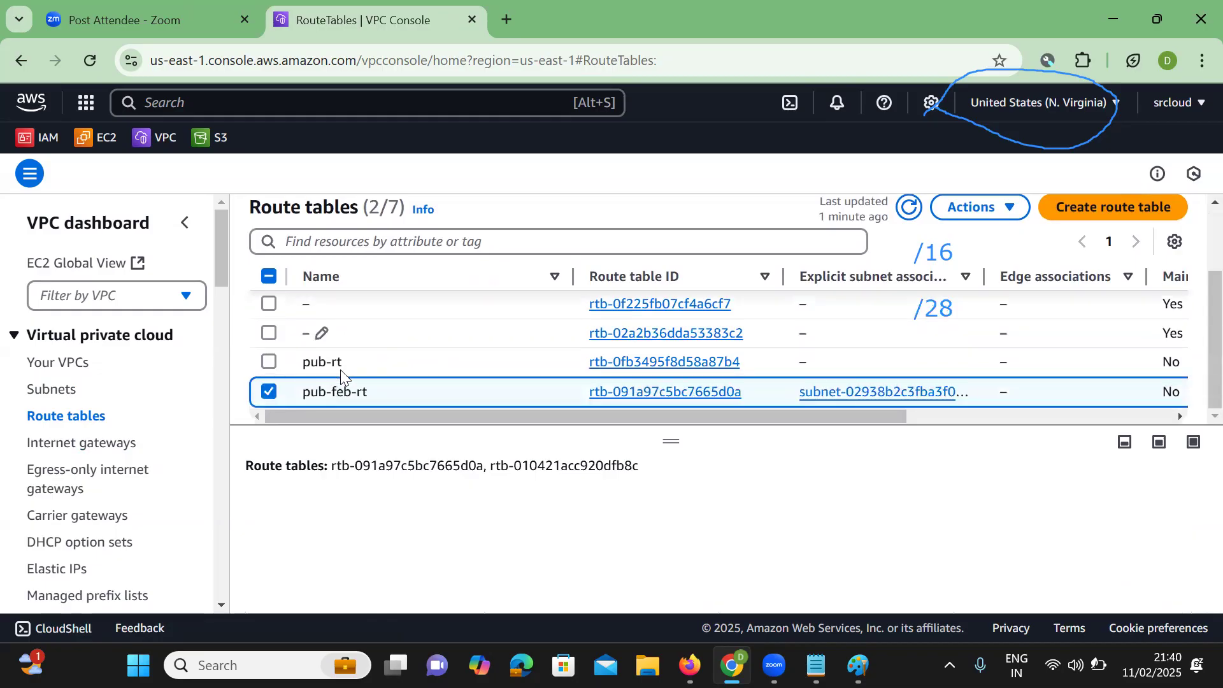
{"action": "left_click", "coordinate": [269, 392]}
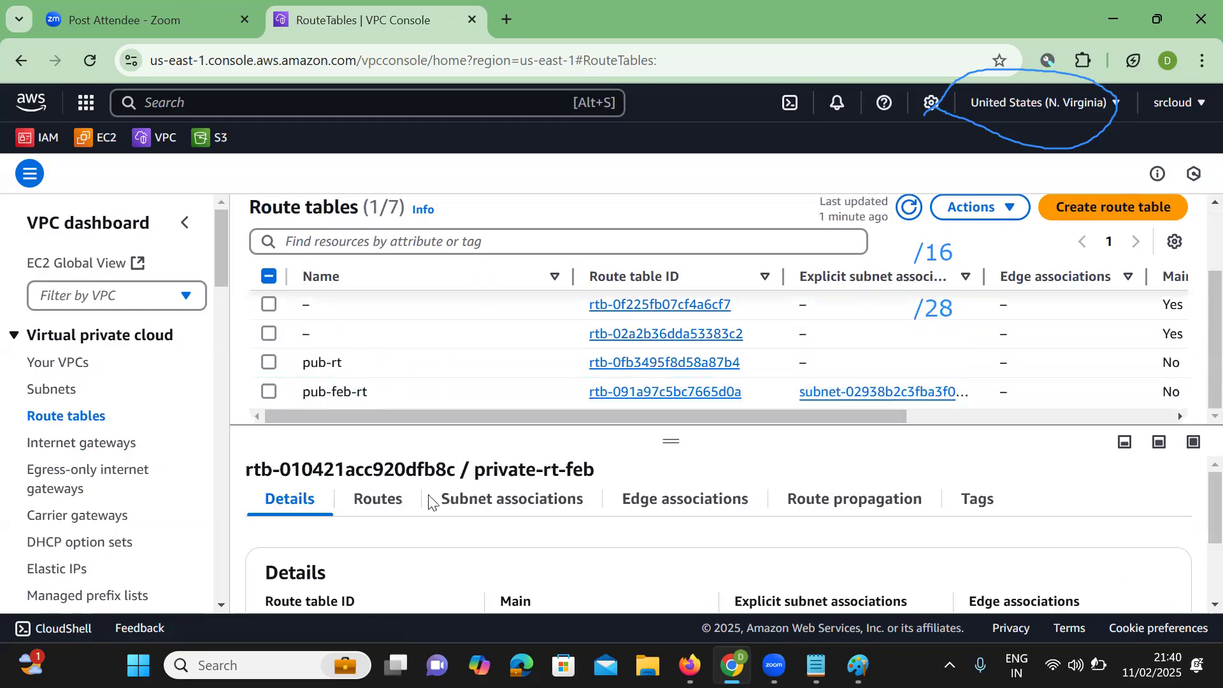
{"action": "left_click", "coordinate": [478, 513]}
{"action": "scroll", "coordinate": [598, 527], "scroll_direction": "down", "scroll_amount": 2}
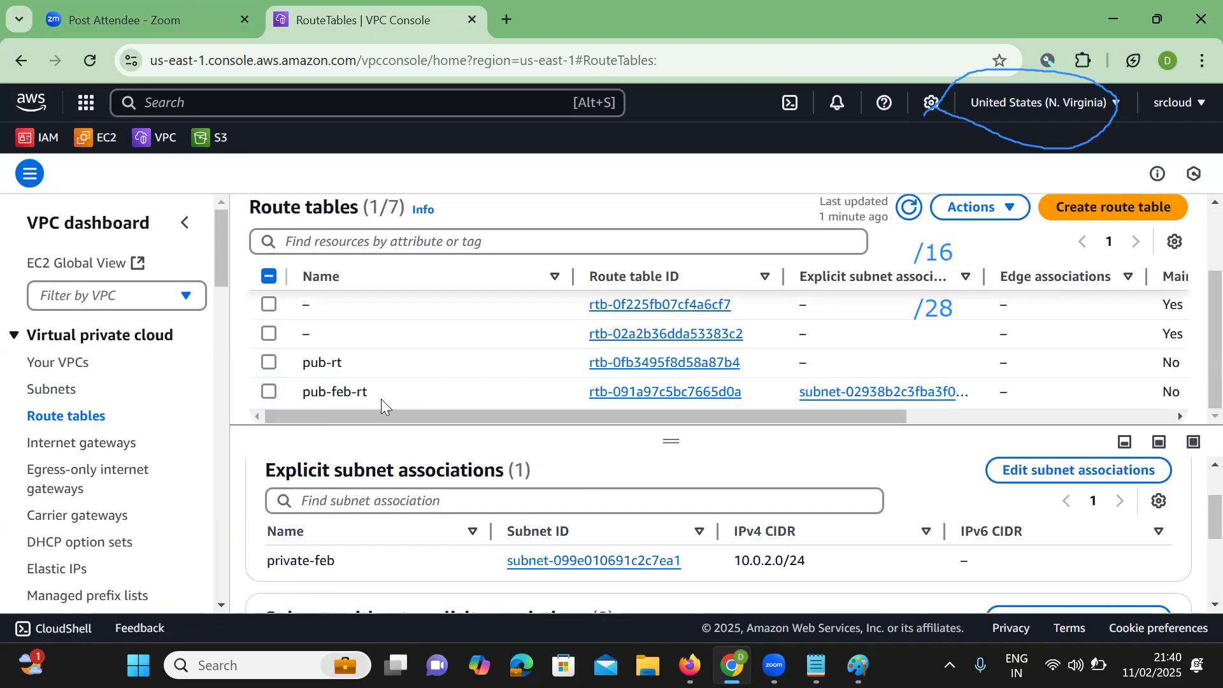
Select pub-feb-rt instead of private-rt-feb and examine its explicit subnet associations and routes.
{"action": "scroll", "coordinate": [381, 399], "scroll_direction": "up", "scroll_amount": 2}
{"action": "left_click", "coordinate": [267, 337]}
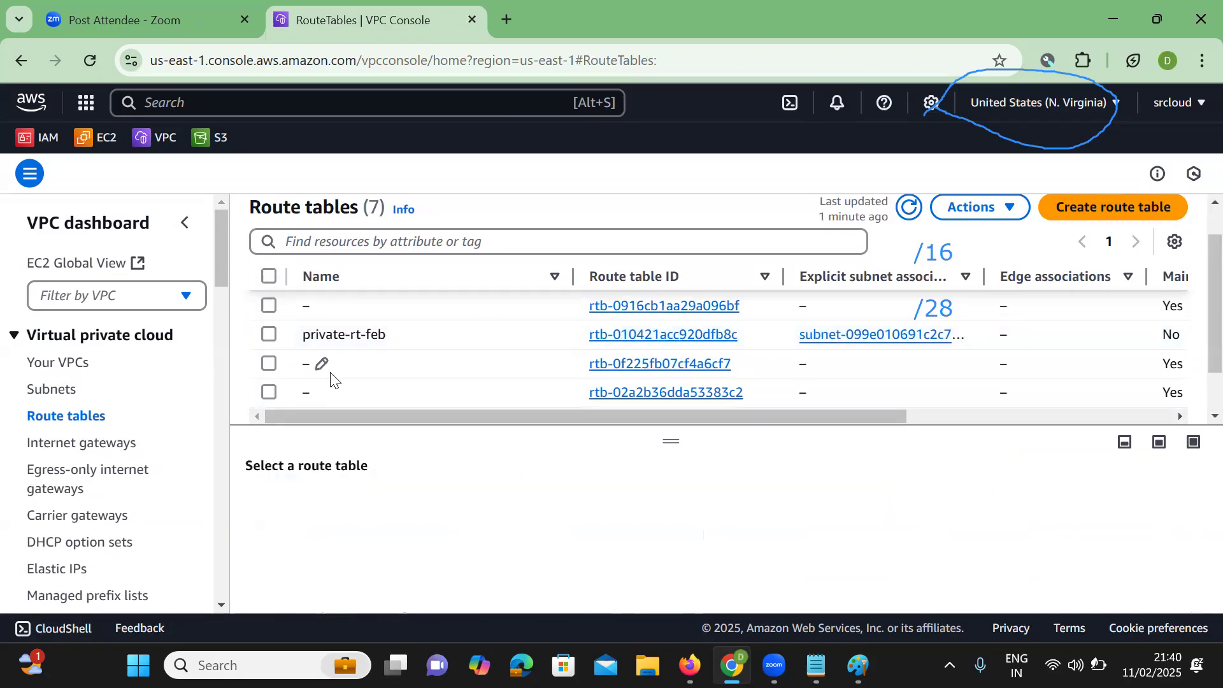
{"action": "scroll", "coordinate": [331, 379], "scroll_direction": "down", "scroll_amount": 2}
{"action": "left_click", "coordinate": [269, 391]}
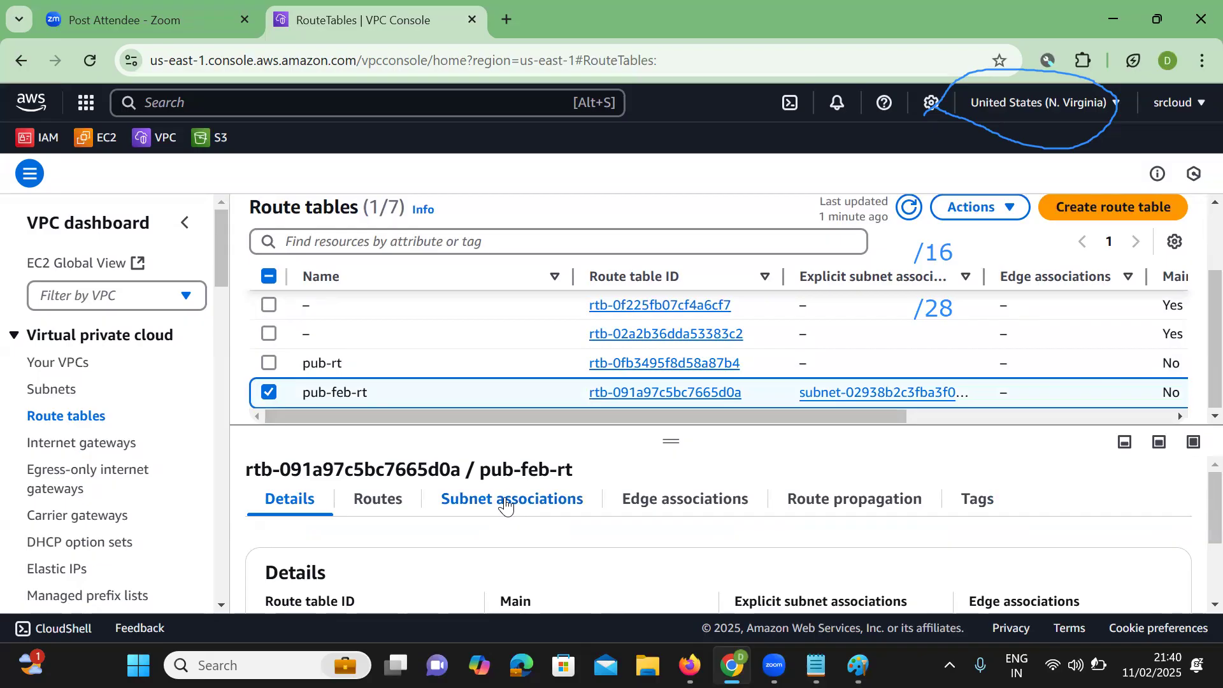
{"action": "left_click", "coordinate": [506, 500]}
{"action": "scroll", "coordinate": [606, 478], "scroll_direction": "down", "scroll_amount": 2}
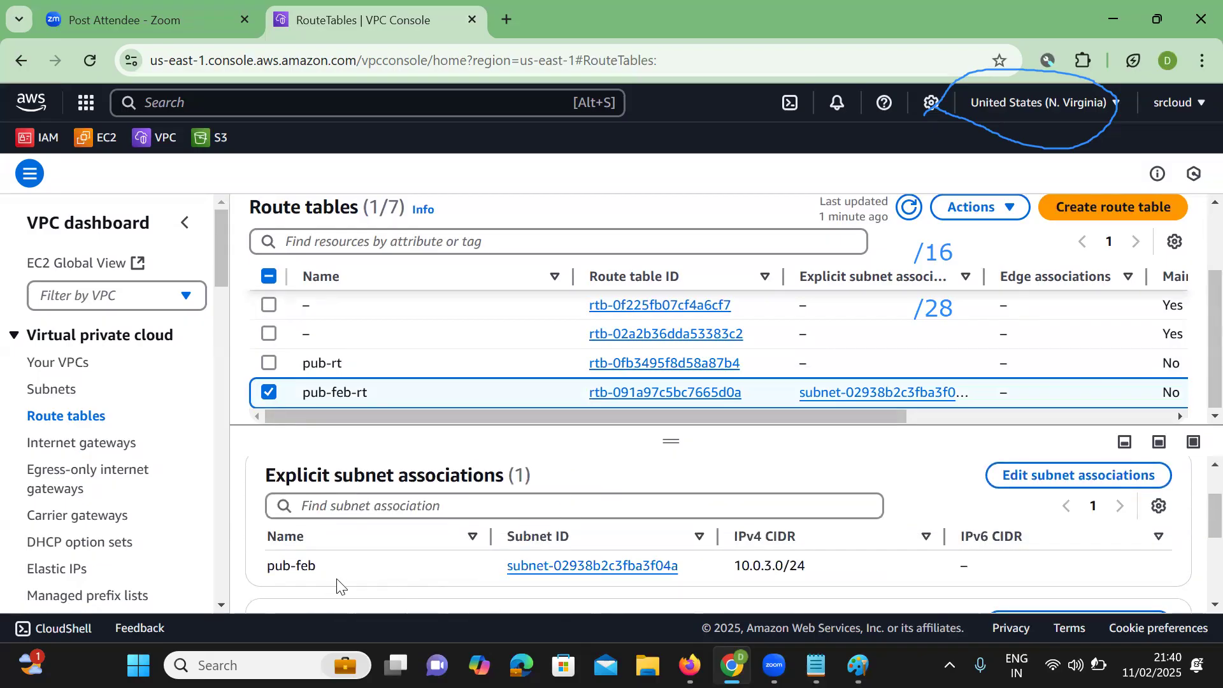
{"action": "scroll", "coordinate": [376, 581], "scroll_direction": "up", "scroll_amount": 1}
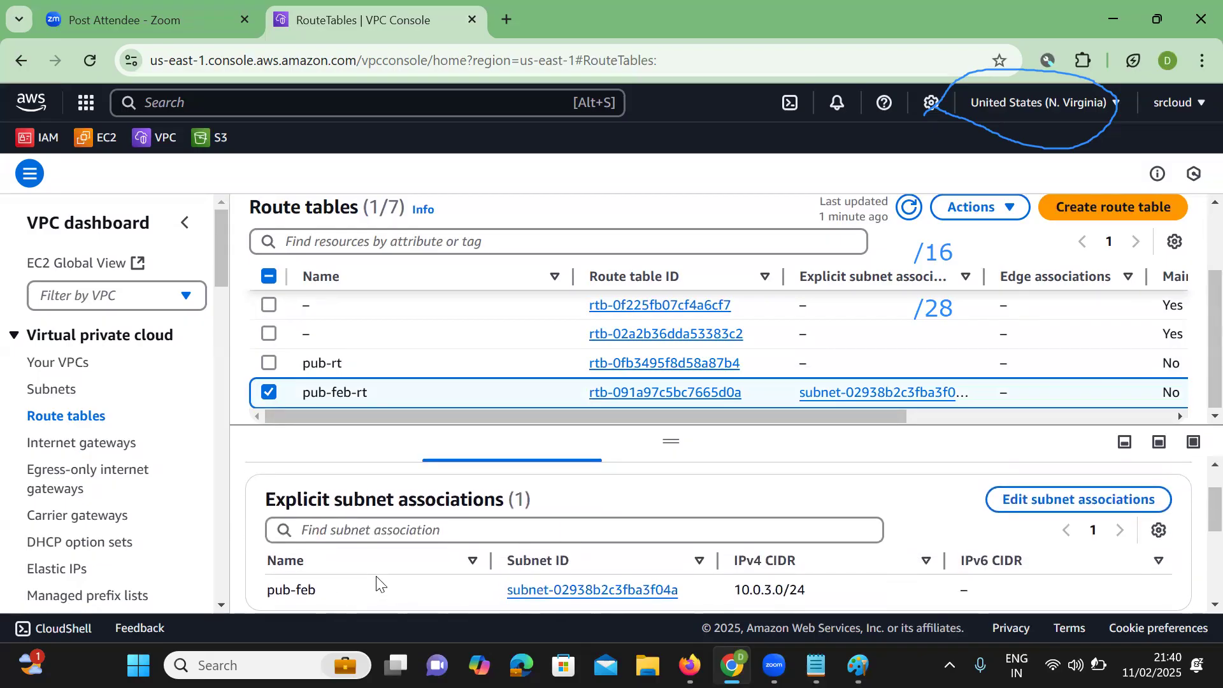
{"action": "scroll", "coordinate": [331, 589], "scroll_direction": "up", "scroll_amount": 2}
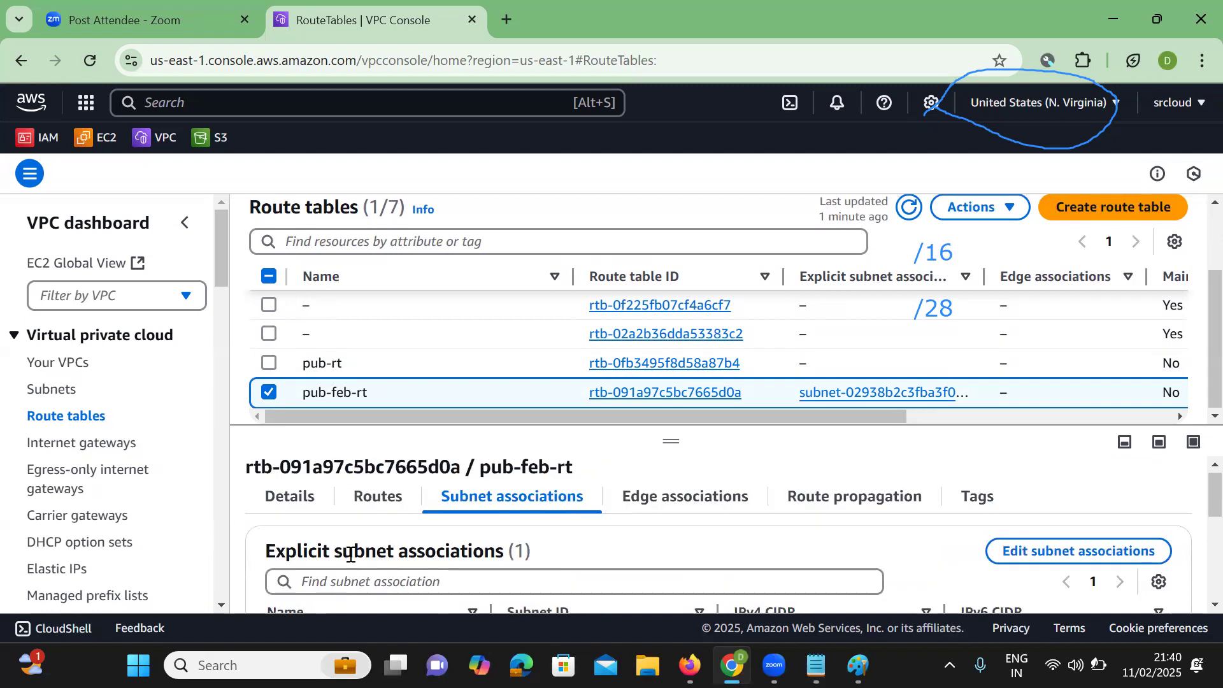
{"action": "left_click", "coordinate": [376, 499]}
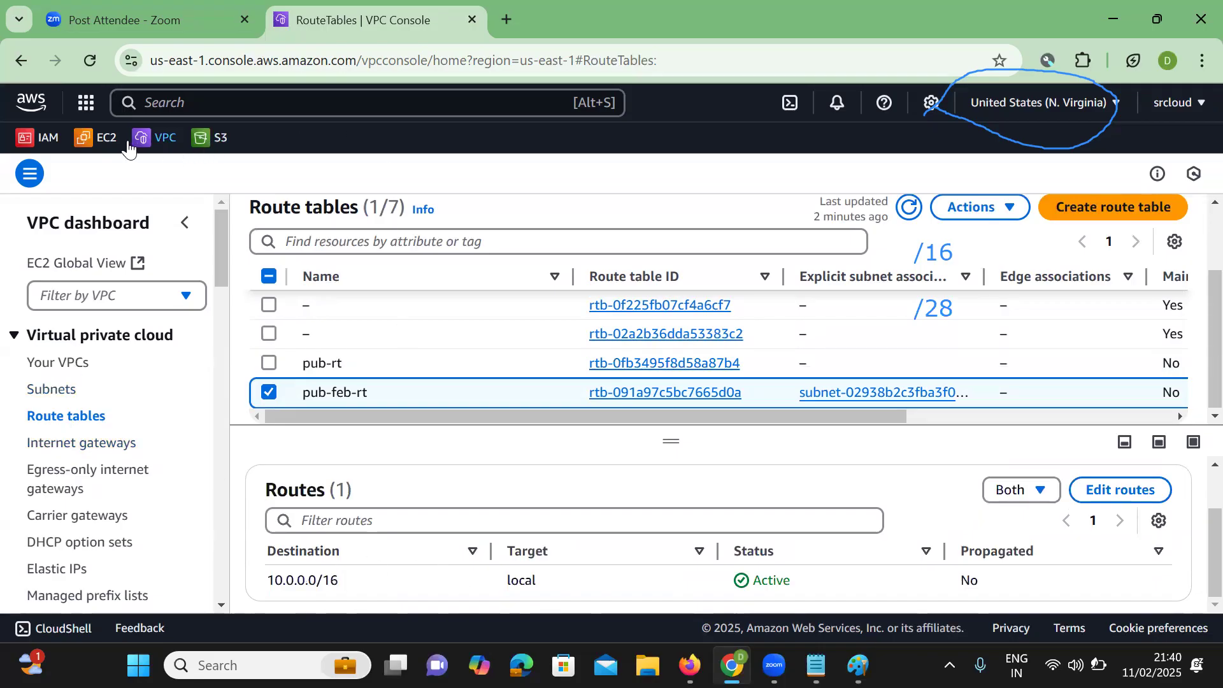
Open the EC2 instances list for the N. Virginia region, refresh it, and start launching a new instance.
{"action": "left_click", "coordinate": [107, 141]}
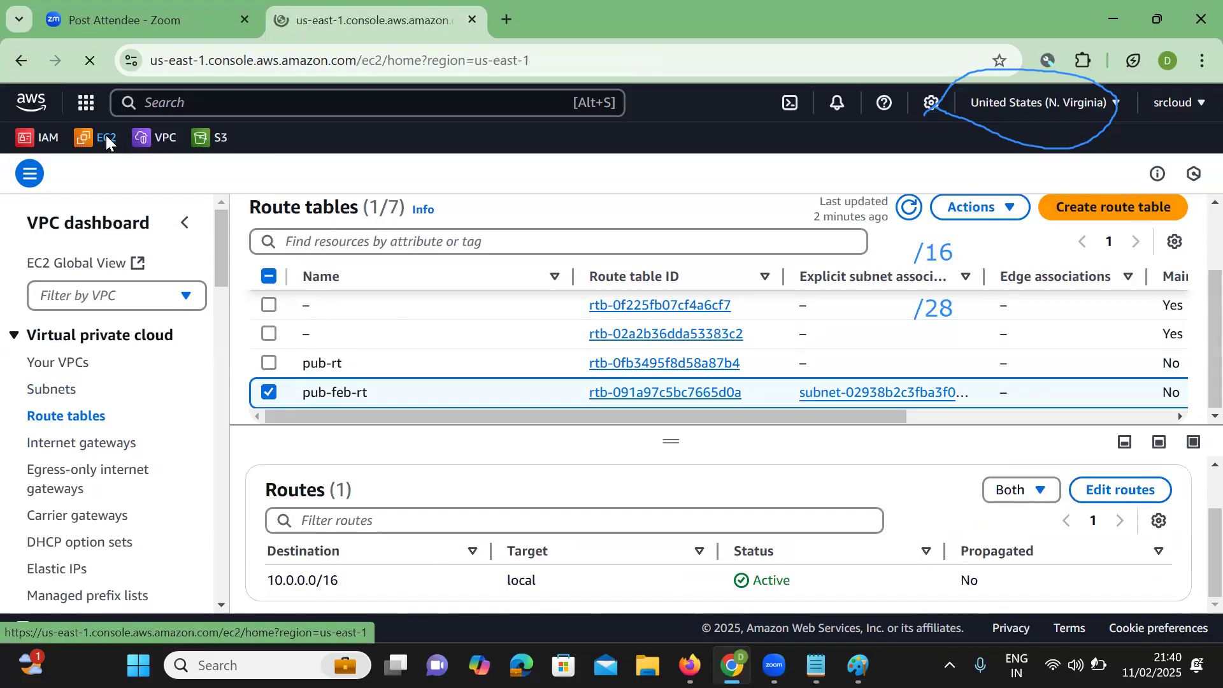
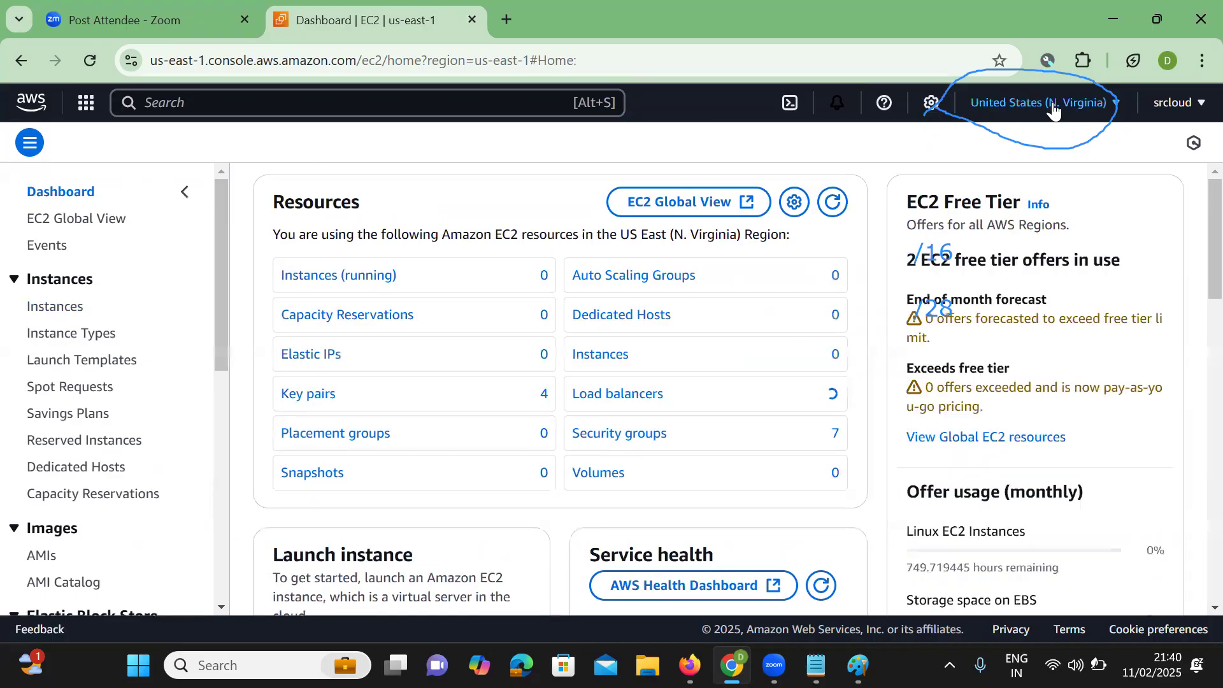
{"action": "left_click", "coordinate": [1113, 110]}
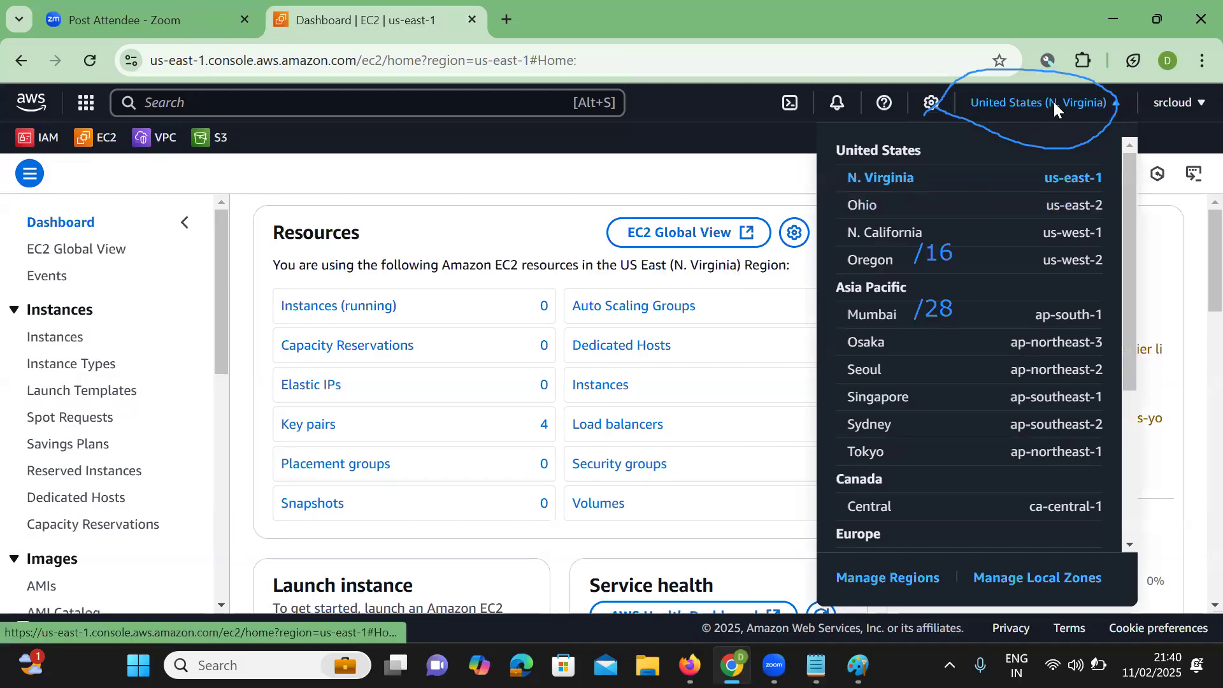
{"action": "left_click", "coordinate": [55, 336]}
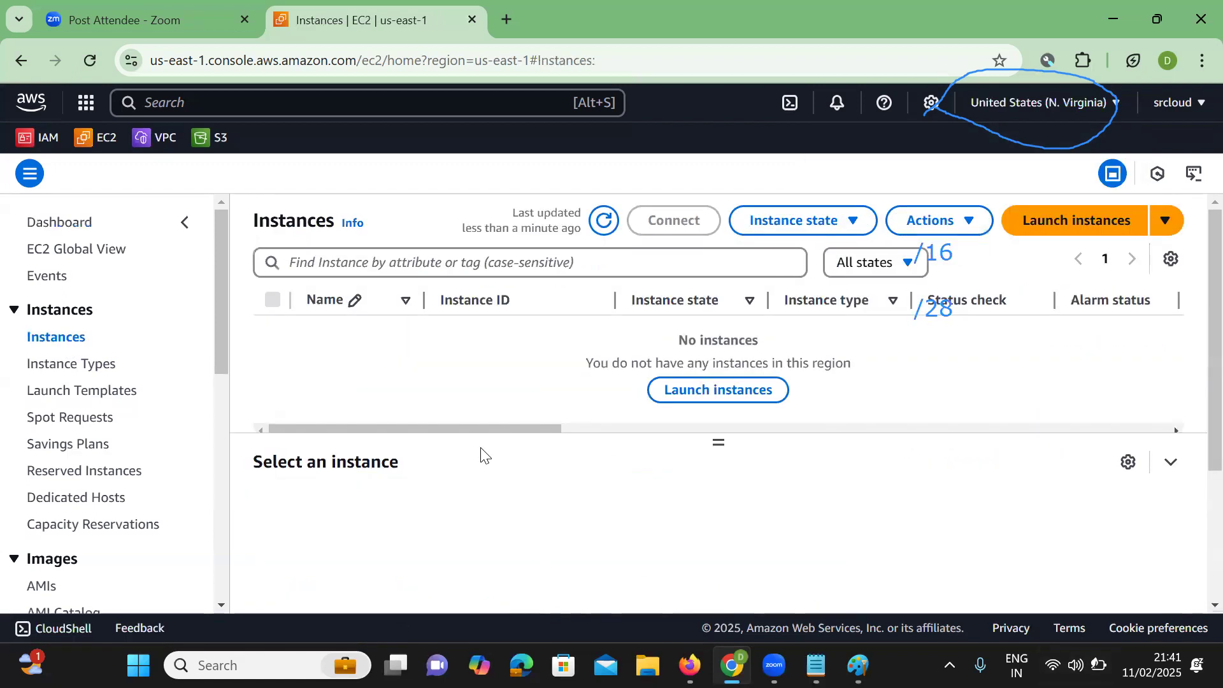
{"action": "left_click", "coordinate": [605, 222]}
{"action": "left_click", "coordinate": [1049, 224]}
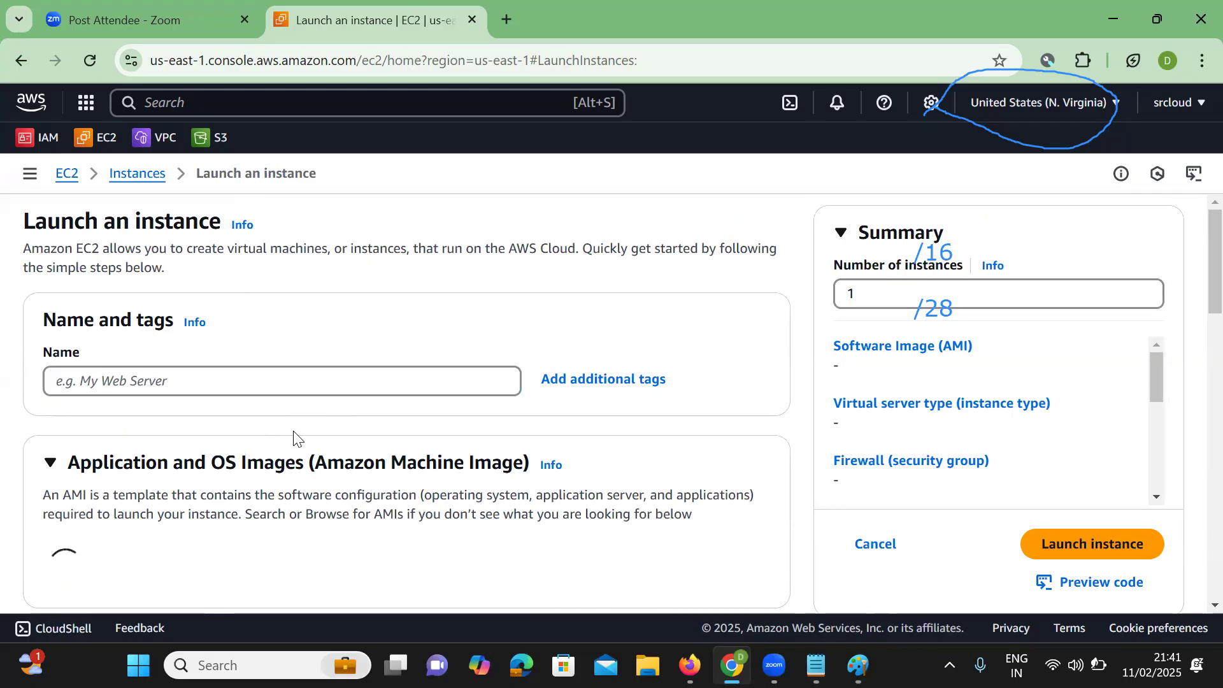
Name the new instance web-server.
{"action": "scroll", "coordinate": [293, 438], "scroll_direction": "down", "scroll_amount": 1}
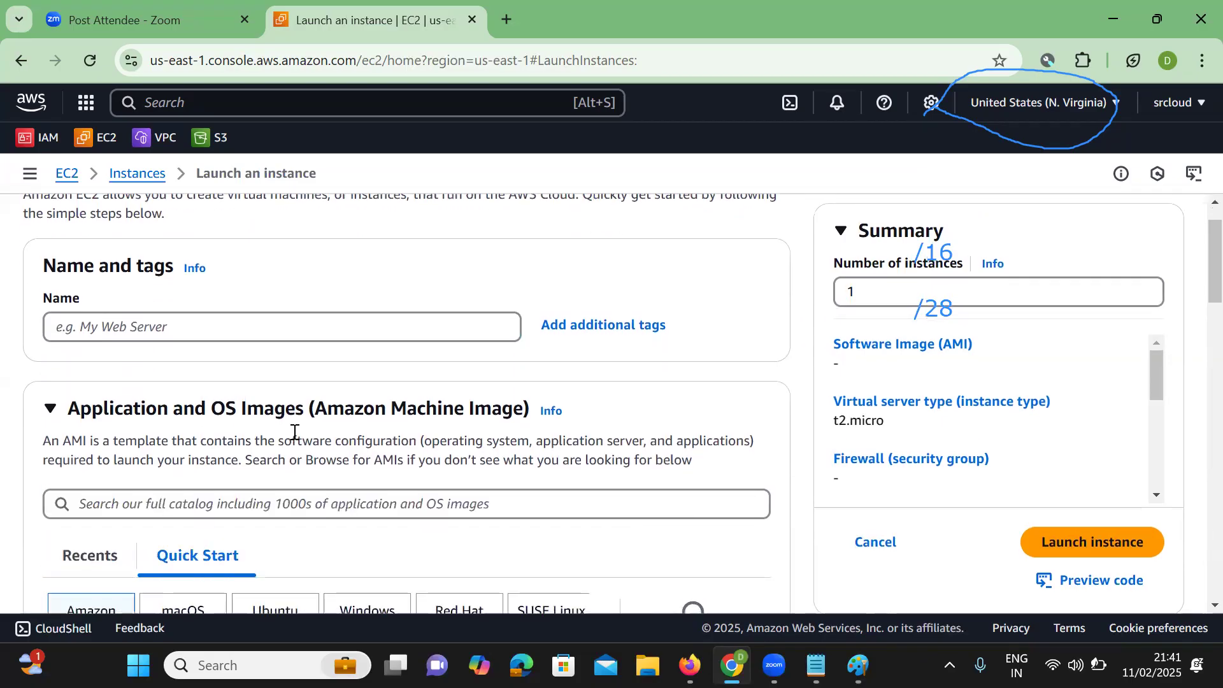
{"action": "left_click", "coordinate": [152, 324]}
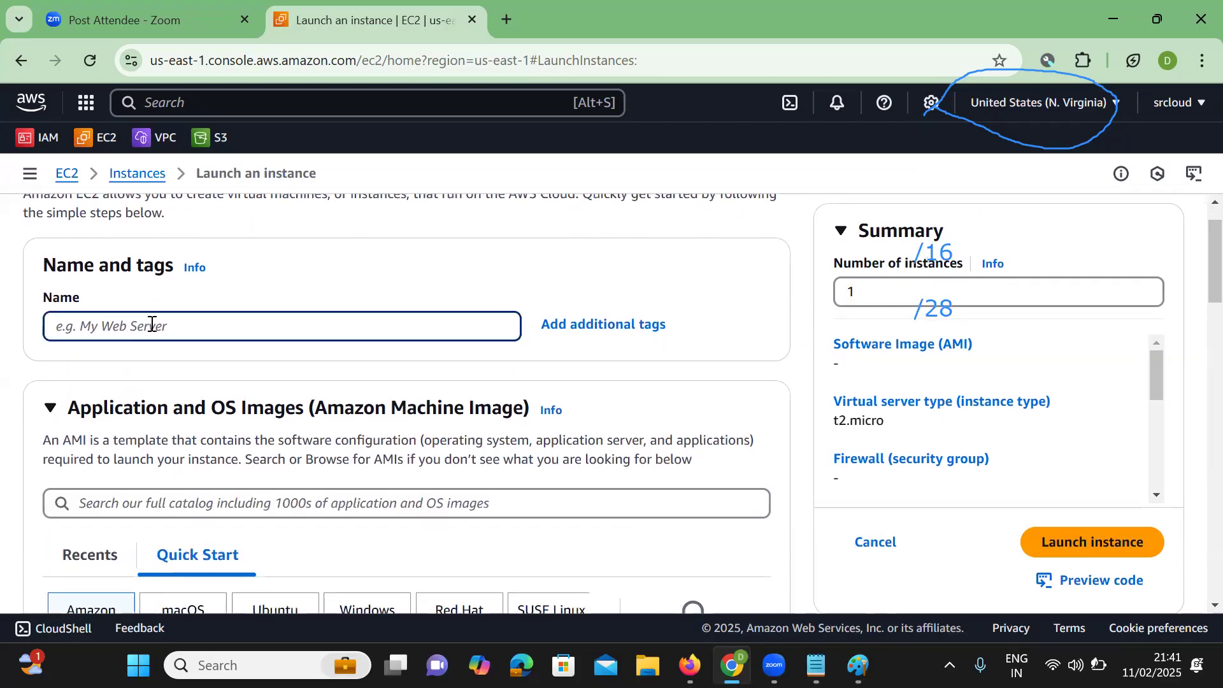
{"action": "type", "text": "web-server"}
Choose Amazon Linux 2 AMI (HVM) - Kernel 5.10, SSD Volume Type as the instance's machine image.
{"action": "scroll", "coordinate": [271, 377], "scroll_direction": "down", "scroll_amount": 3}
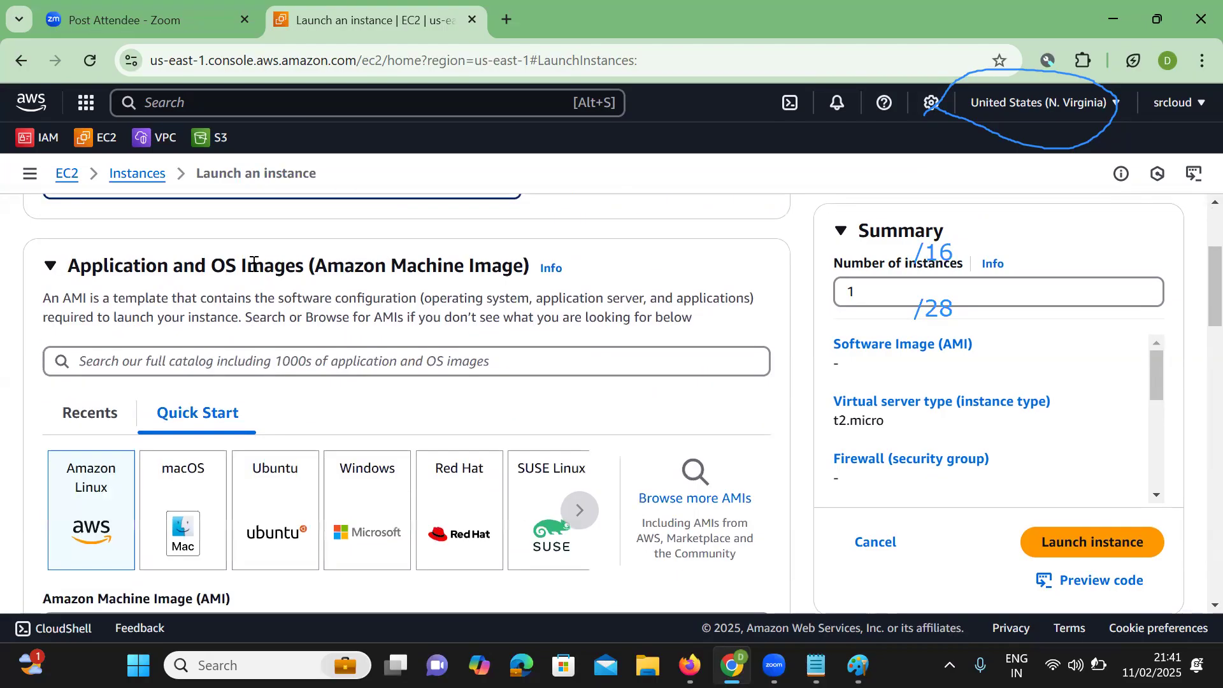
{"action": "scroll", "coordinate": [252, 401], "scroll_direction": "down", "scroll_amount": 1}
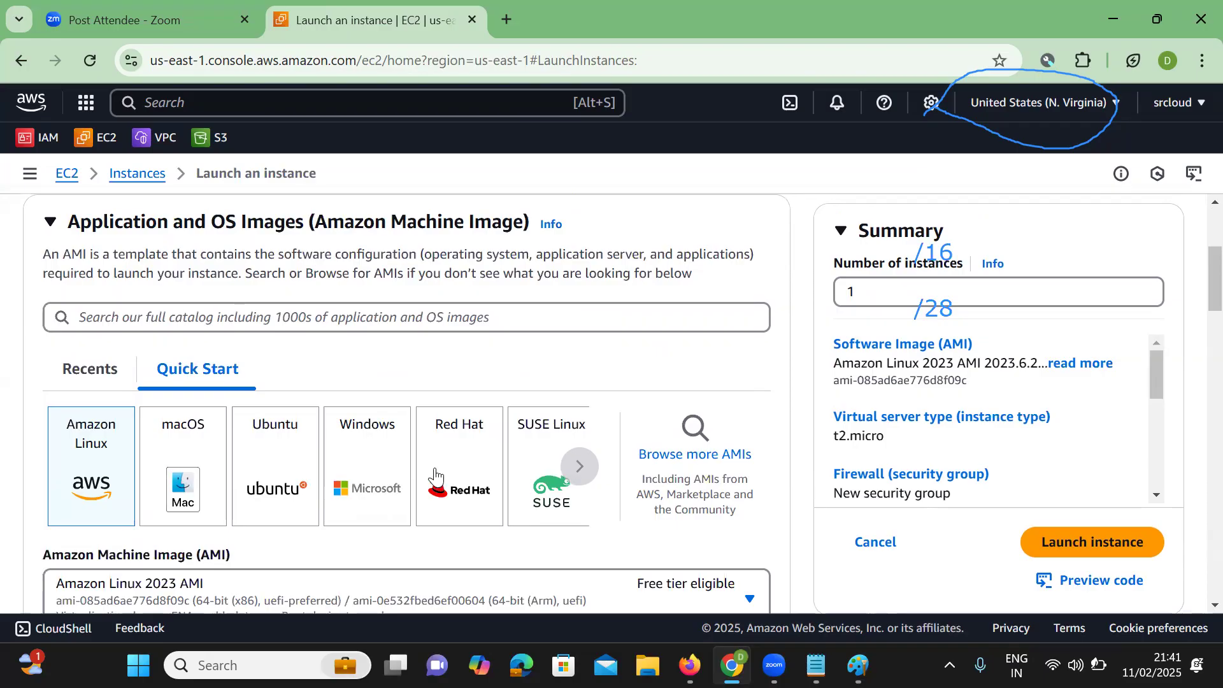
{"action": "scroll", "coordinate": [435, 476], "scroll_direction": "down", "scroll_amount": 1}
{"action": "scroll", "coordinate": [308, 442], "scroll_direction": "up", "scroll_amount": 3}
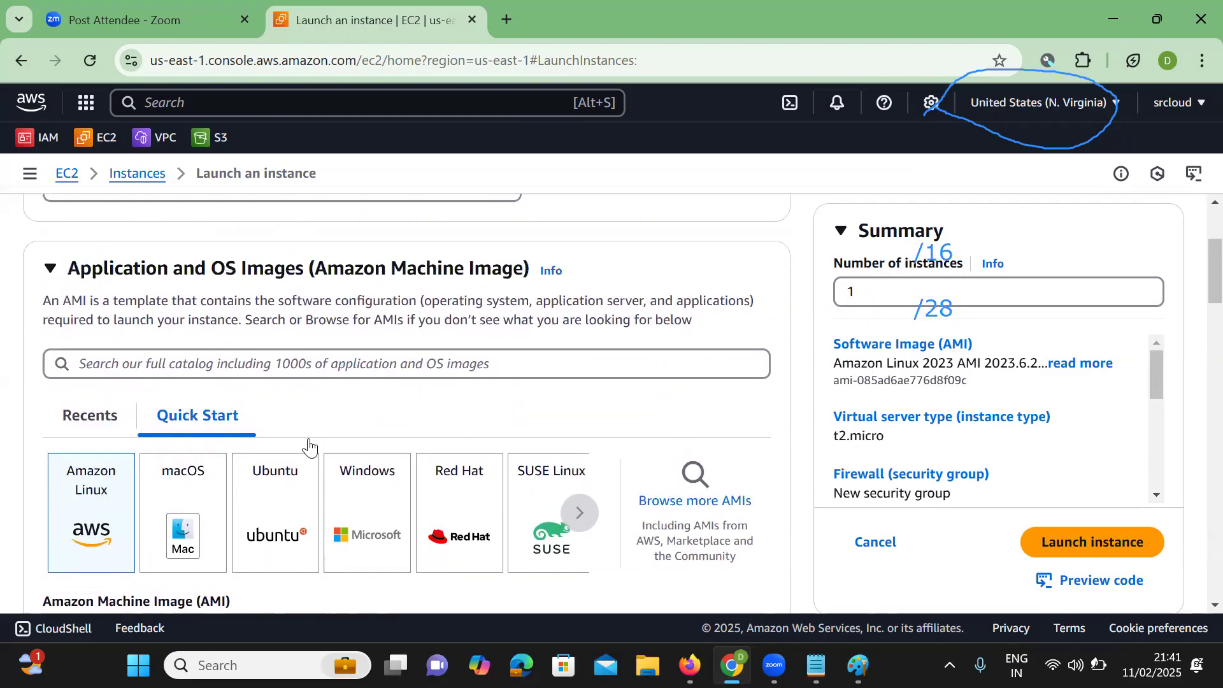
{"action": "scroll", "coordinate": [308, 439], "scroll_direction": "down", "scroll_amount": 5}
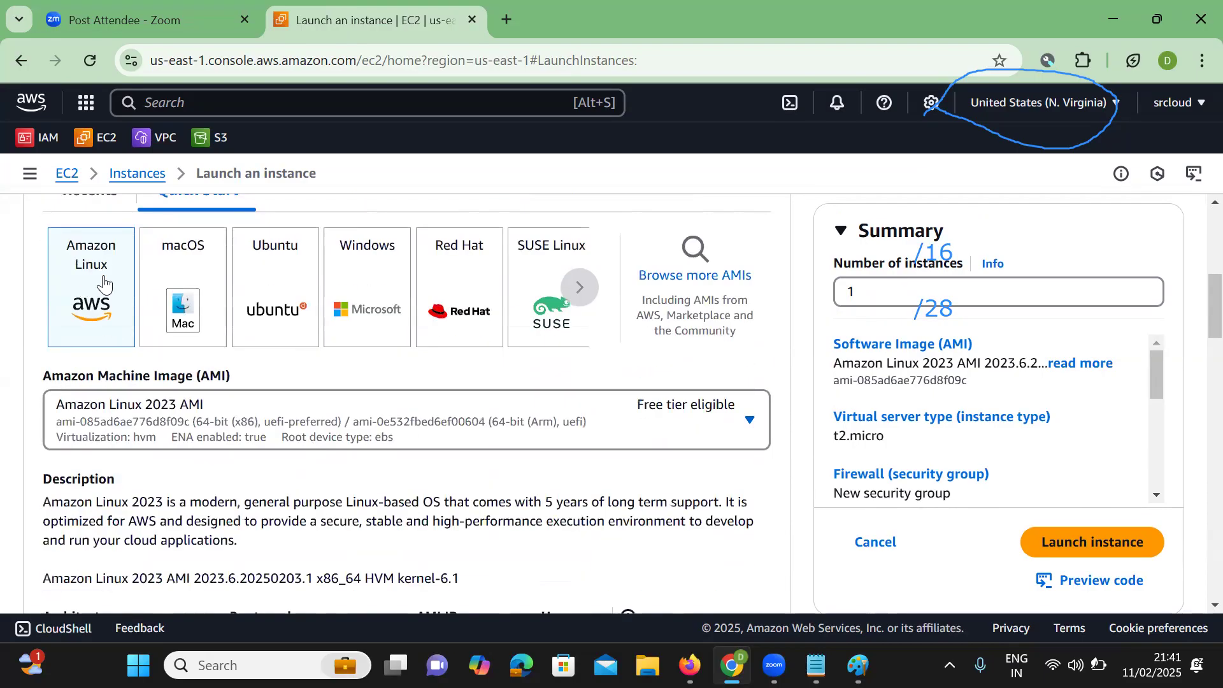
{"action": "scroll", "coordinate": [300, 422], "scroll_direction": "down", "scroll_amount": 2}
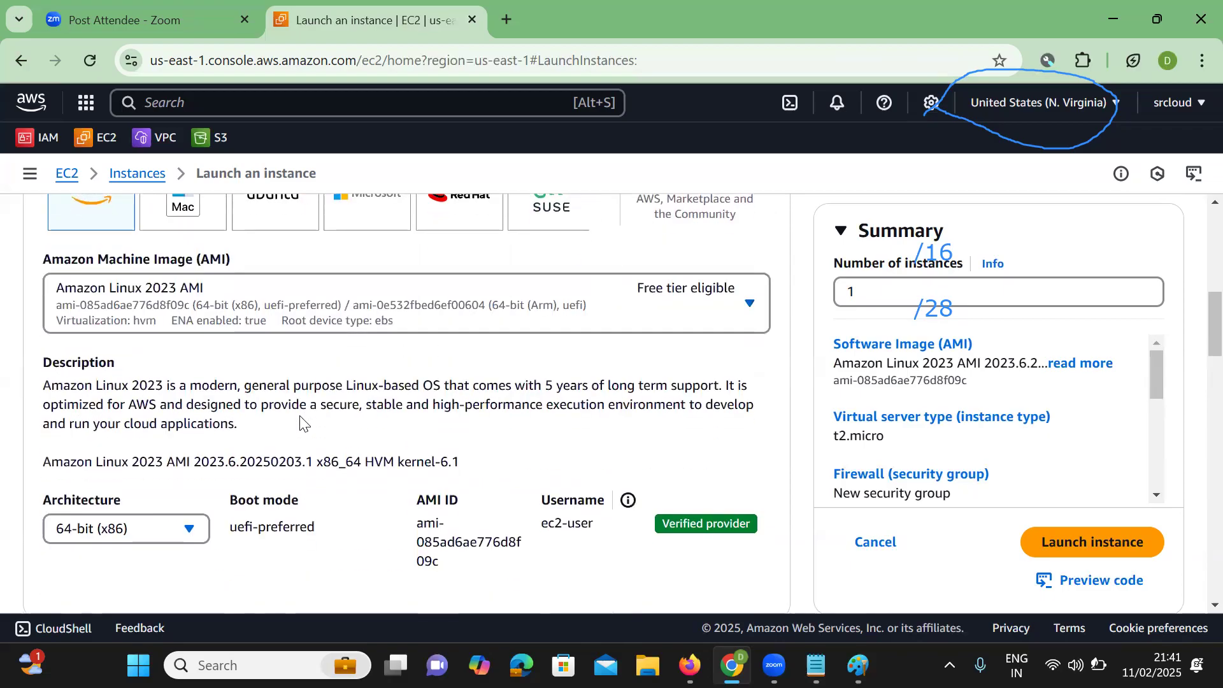
{"action": "left_click", "coordinate": [190, 313]}
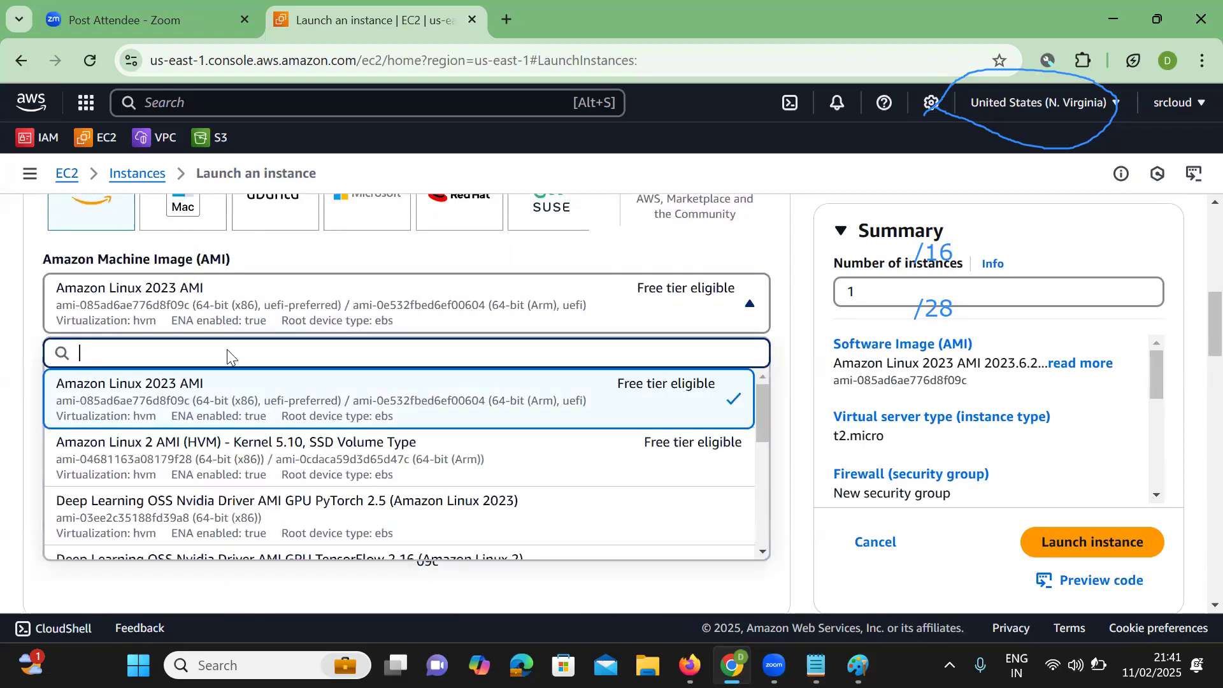
{"action": "left_click", "coordinate": [160, 455]}
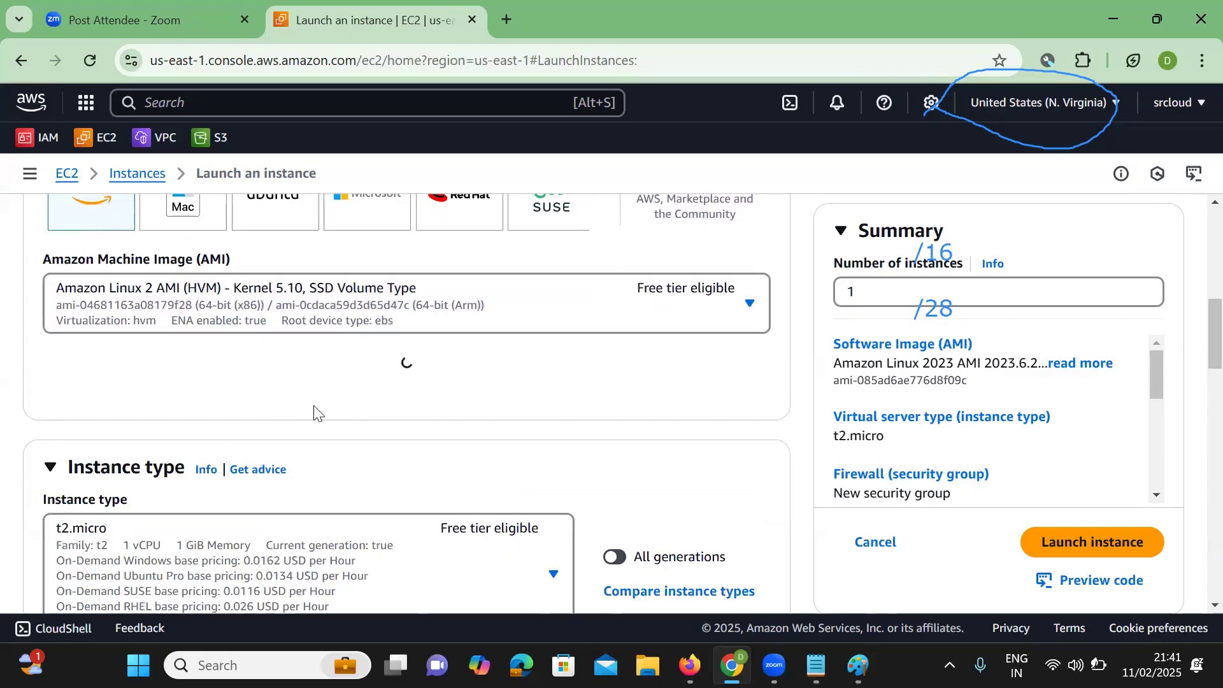
Look through the available instance types and keep t2.micro selected.
{"action": "scroll", "coordinate": [314, 412], "scroll_direction": "down", "scroll_amount": 3}
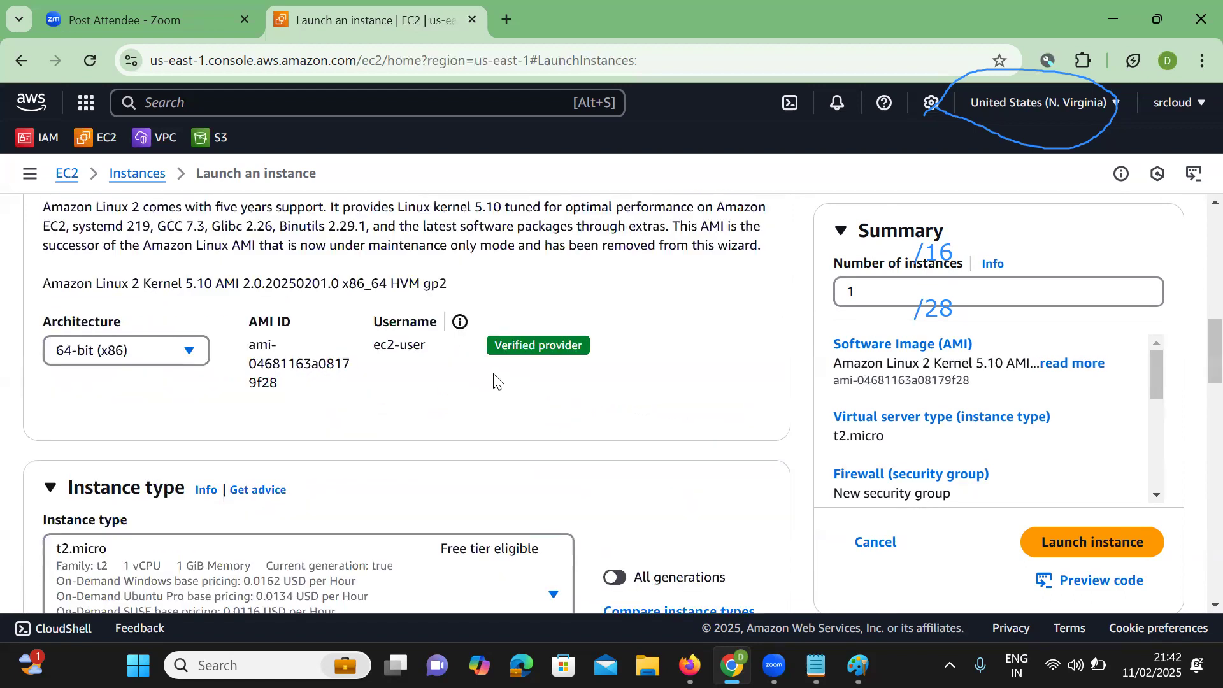
{"action": "scroll", "coordinate": [376, 408], "scroll_direction": "down", "scroll_amount": 3}
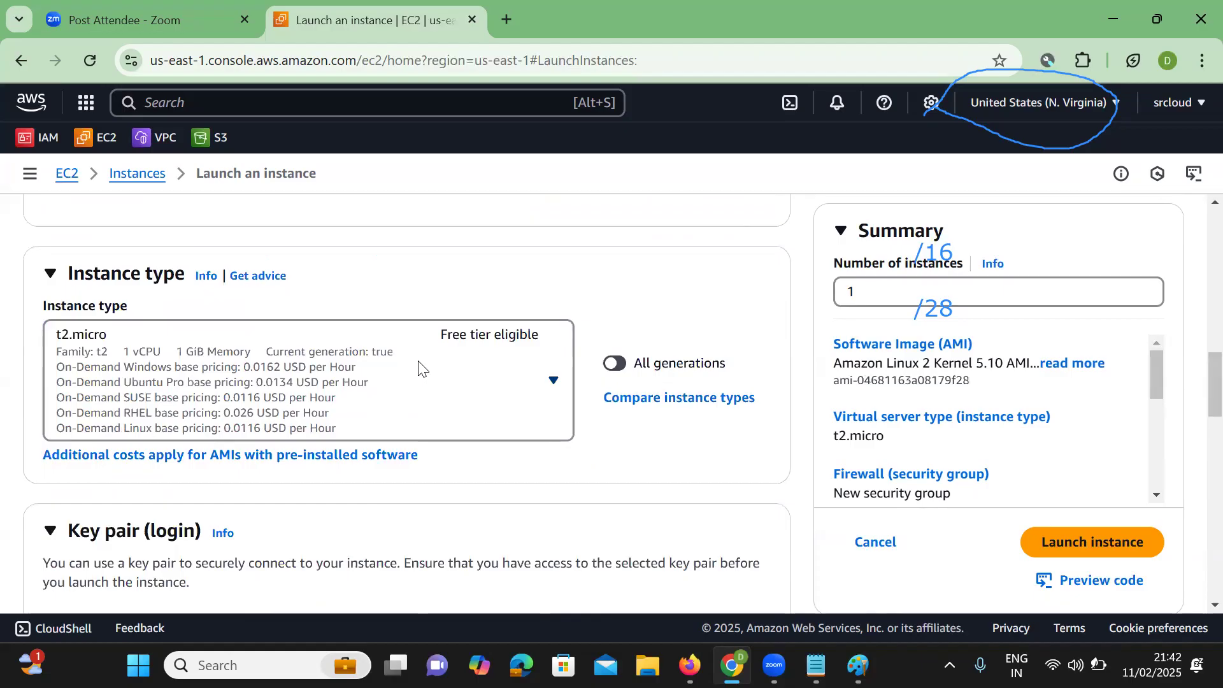
{"action": "left_click", "coordinate": [400, 375]}
{"action": "scroll", "coordinate": [285, 549], "scroll_direction": "down", "scroll_amount": 2}
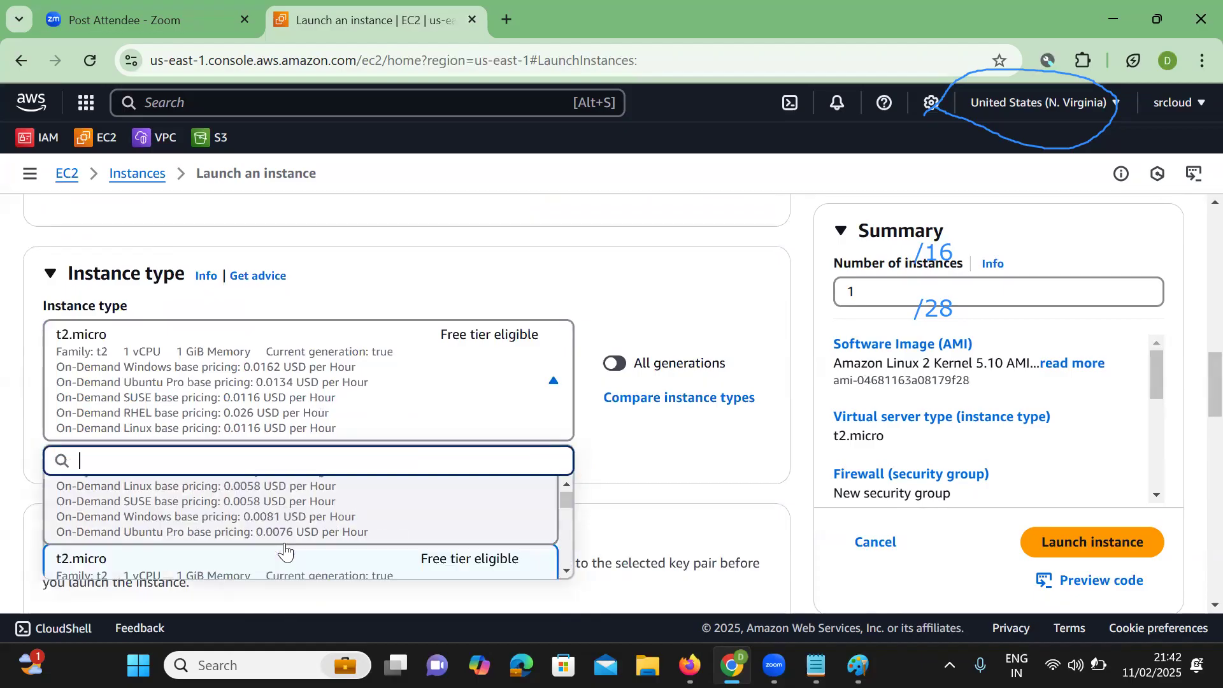
{"action": "scroll", "coordinate": [285, 549], "scroll_direction": "down", "scroll_amount": 3}
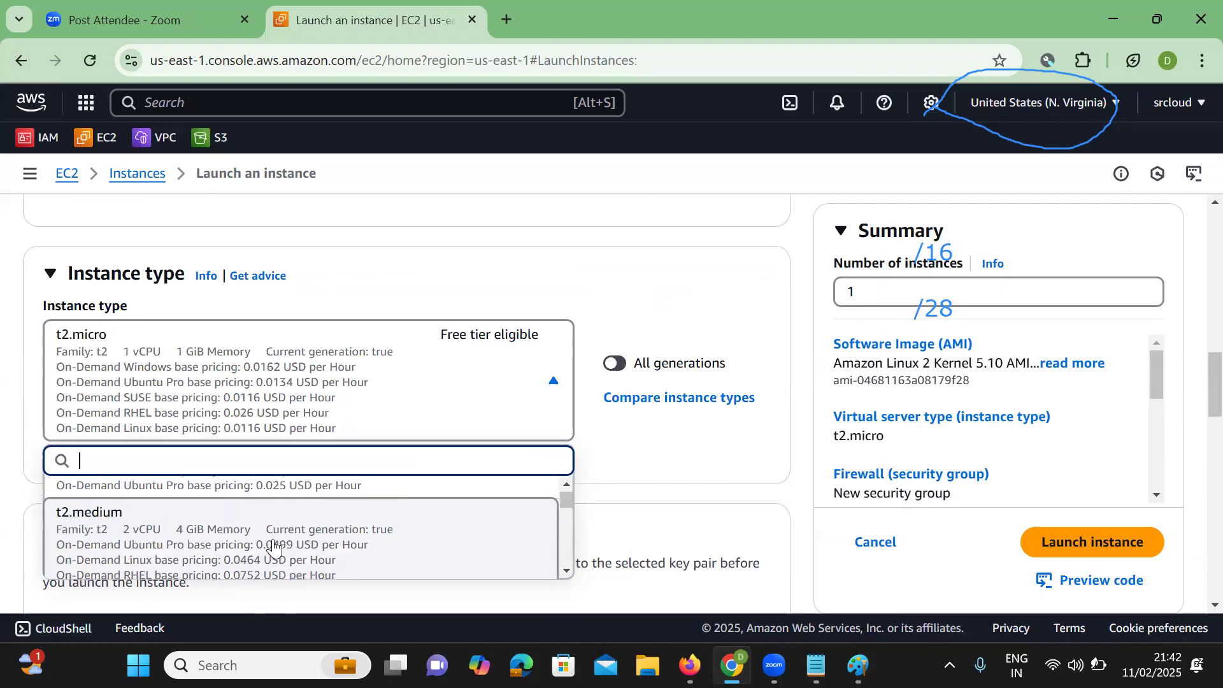
{"action": "left_click", "coordinate": [615, 293]}
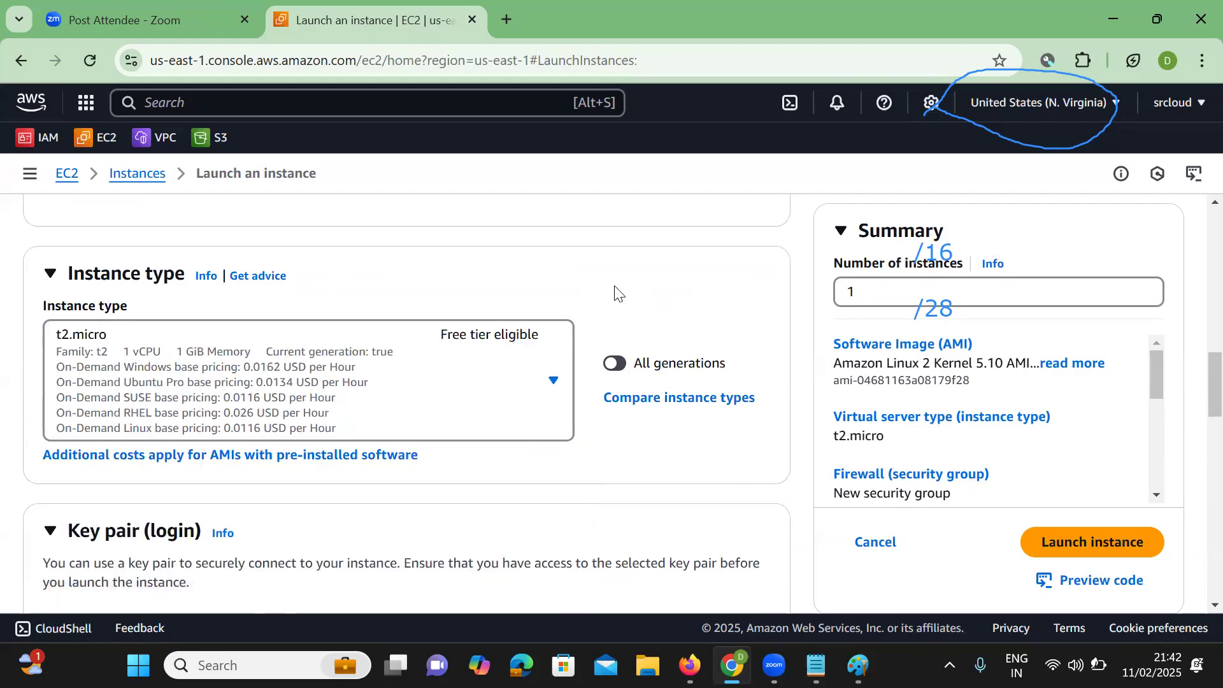
Select the existing demo.key key pair for logging in to the instance.
{"action": "scroll", "coordinate": [405, 404], "scroll_direction": "down", "scroll_amount": 3}
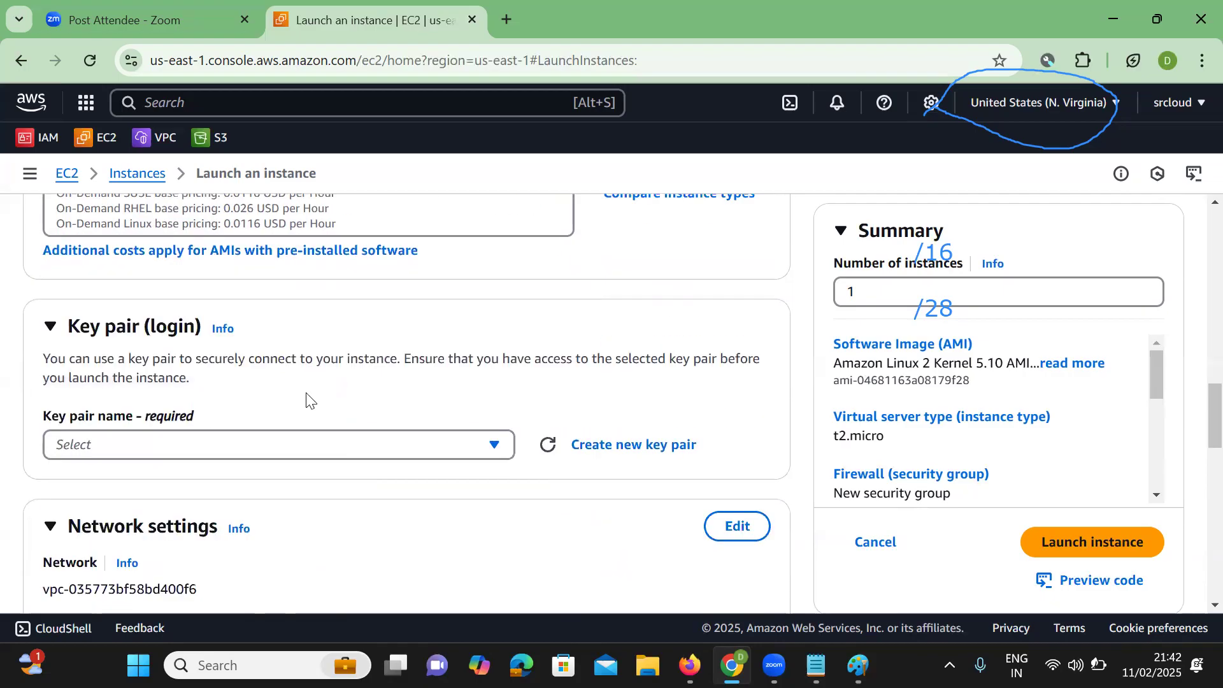
{"action": "scroll", "coordinate": [307, 401], "scroll_direction": "down", "scroll_amount": 1}
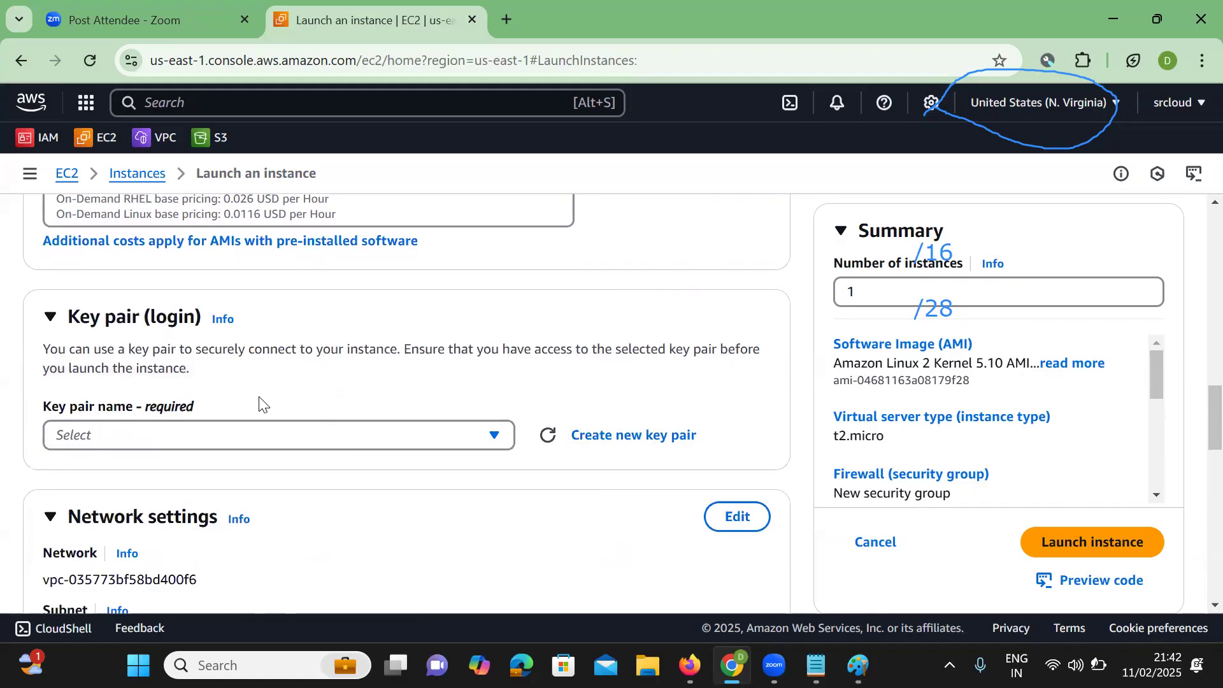
{"action": "scroll", "coordinate": [260, 404], "scroll_direction": "up", "scroll_amount": 2}
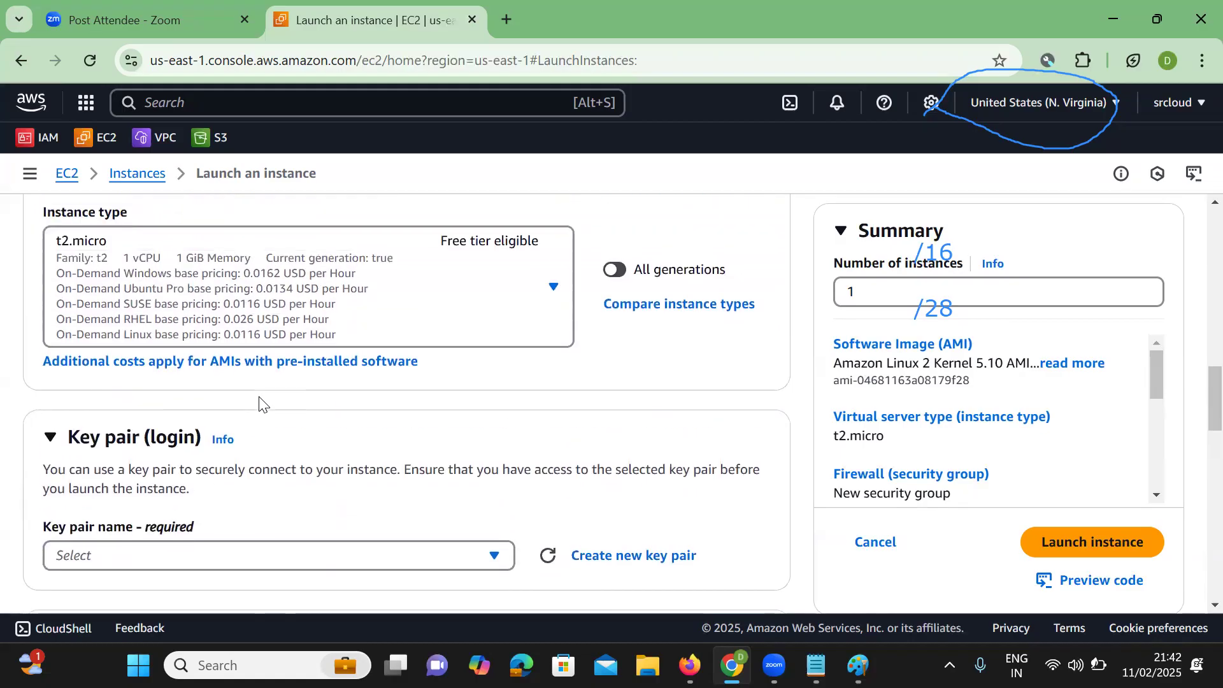
{"action": "scroll", "coordinate": [259, 403], "scroll_direction": "down", "scroll_amount": 2}
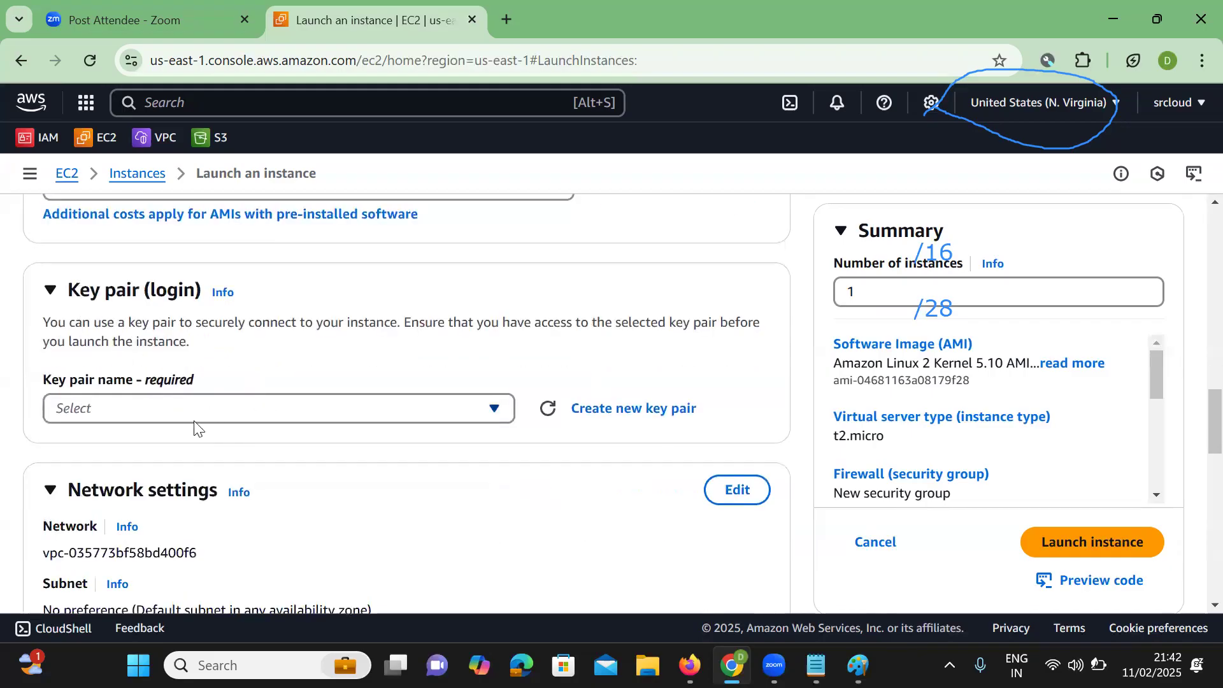
{"action": "left_click", "coordinate": [244, 409]}
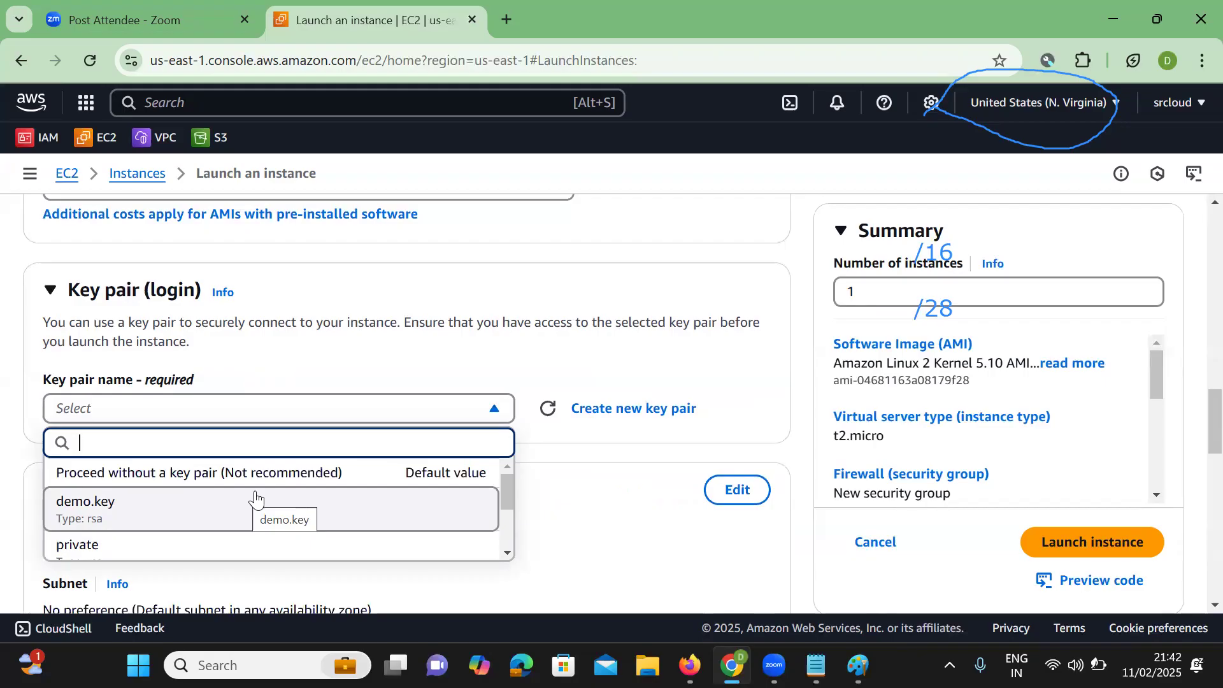
{"action": "left_click", "coordinate": [204, 510]}
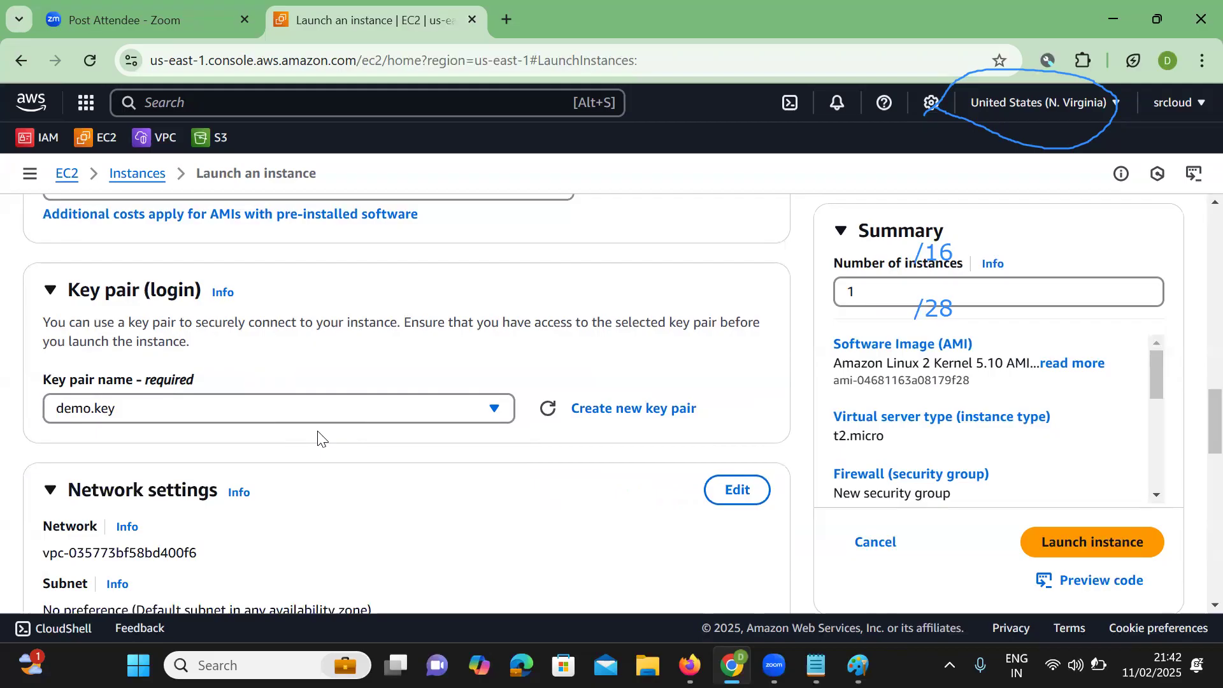
Use an existing security group for the instance's firewall and select ec2-sg.
{"action": "scroll", "coordinate": [319, 436], "scroll_direction": "down", "scroll_amount": 1}
{"action": "scroll", "coordinate": [305, 357], "scroll_direction": "down", "scroll_amount": 3}
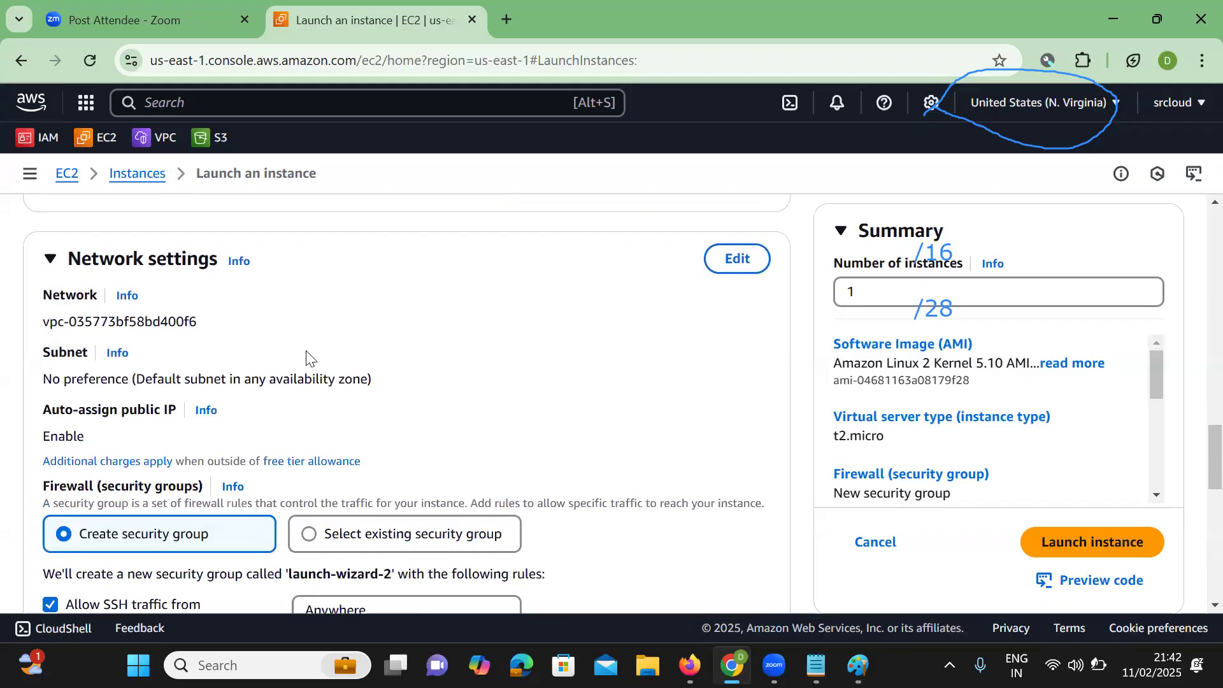
{"action": "scroll", "coordinate": [294, 344], "scroll_direction": "up", "scroll_amount": 2}
{"action": "scroll", "coordinate": [277, 416], "scroll_direction": "down", "scroll_amount": 4}
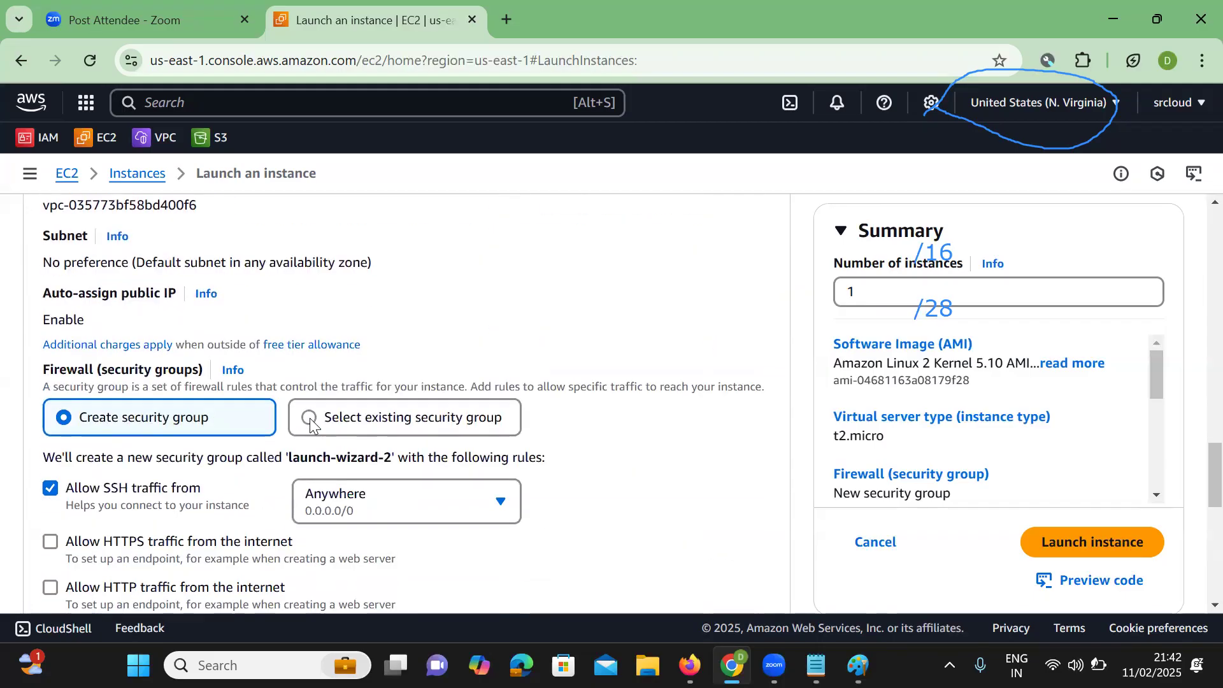
{"action": "left_click", "coordinate": [310, 417]}
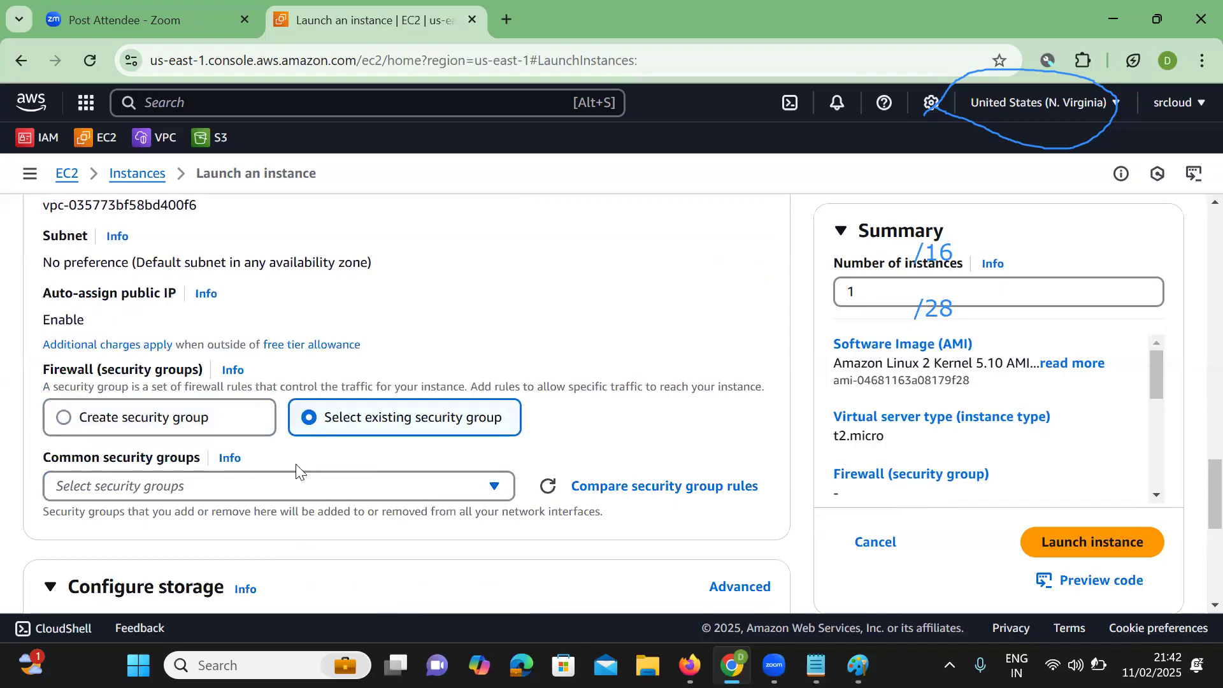
{"action": "scroll", "coordinate": [357, 469], "scroll_direction": "down", "scroll_amount": 1}
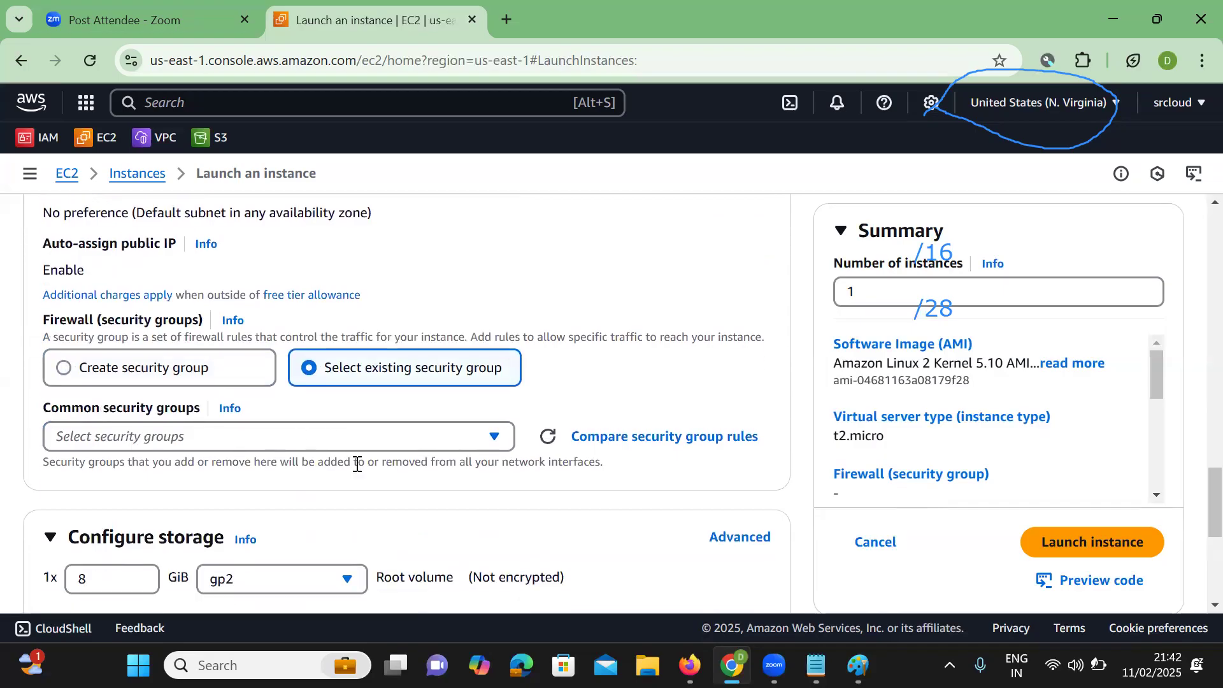
{"action": "left_click", "coordinate": [210, 436]}
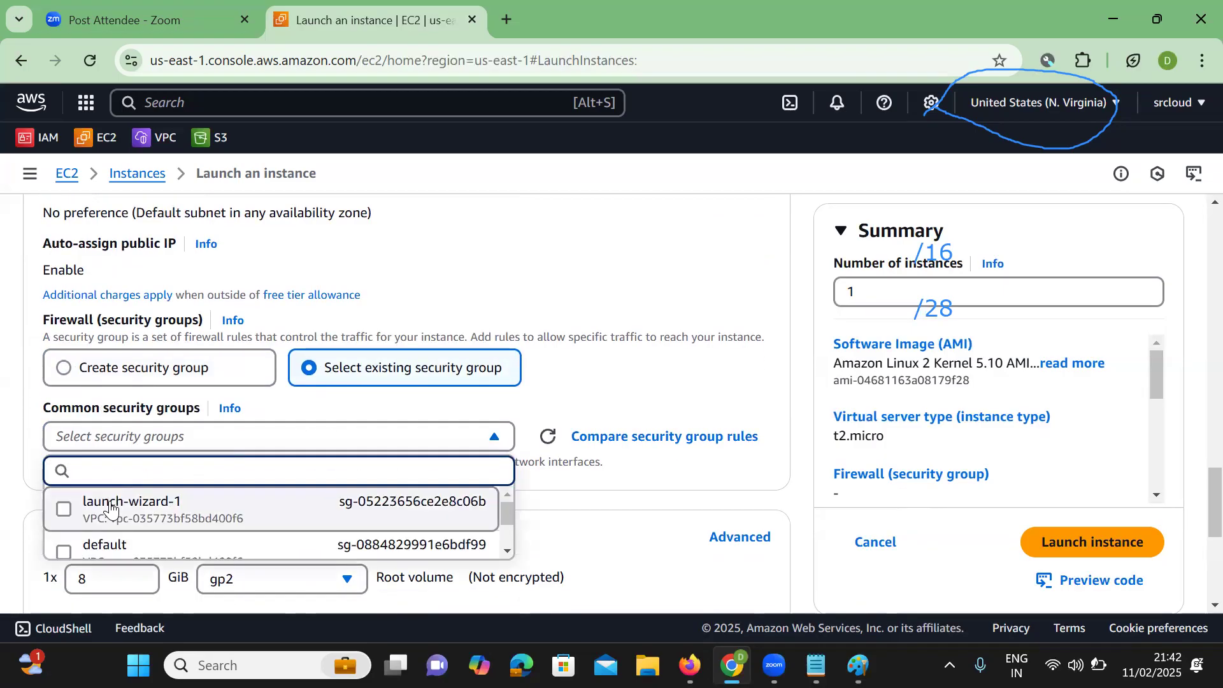
{"action": "scroll", "coordinate": [112, 509], "scroll_direction": "down", "scroll_amount": 2}
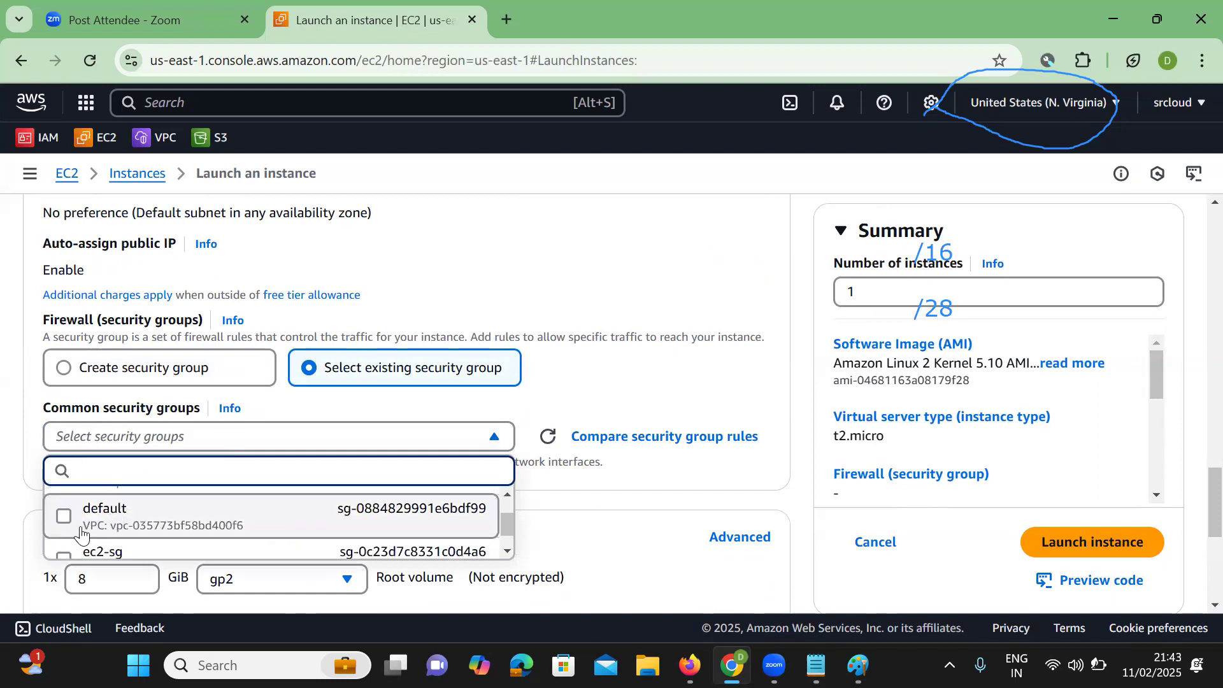
{"action": "scroll", "coordinate": [60, 544], "scroll_direction": "down", "scroll_amount": 1}
{"action": "left_click", "coordinate": [63, 535]}
{"action": "left_click", "coordinate": [488, 438]}
Review the root volume's size and type in the storage configuration.
{"action": "scroll", "coordinate": [447, 473], "scroll_direction": "down", "scroll_amount": 2}
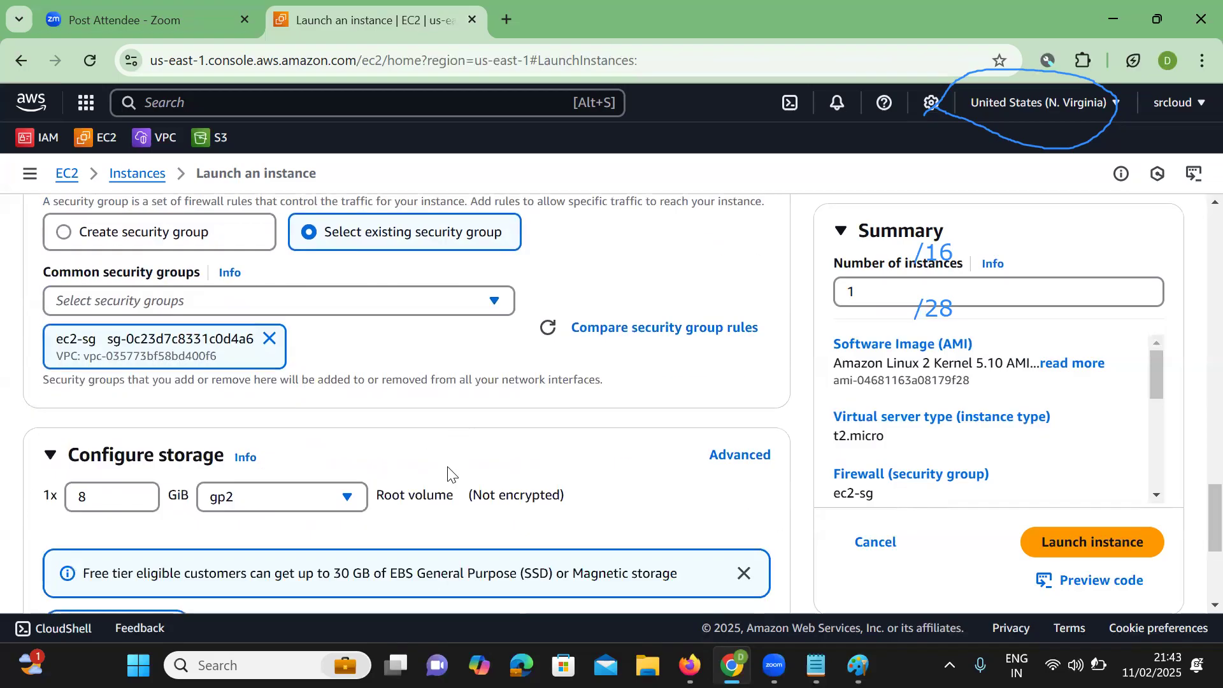
{"action": "scroll", "coordinate": [314, 431], "scroll_direction": "down", "scroll_amount": 2}
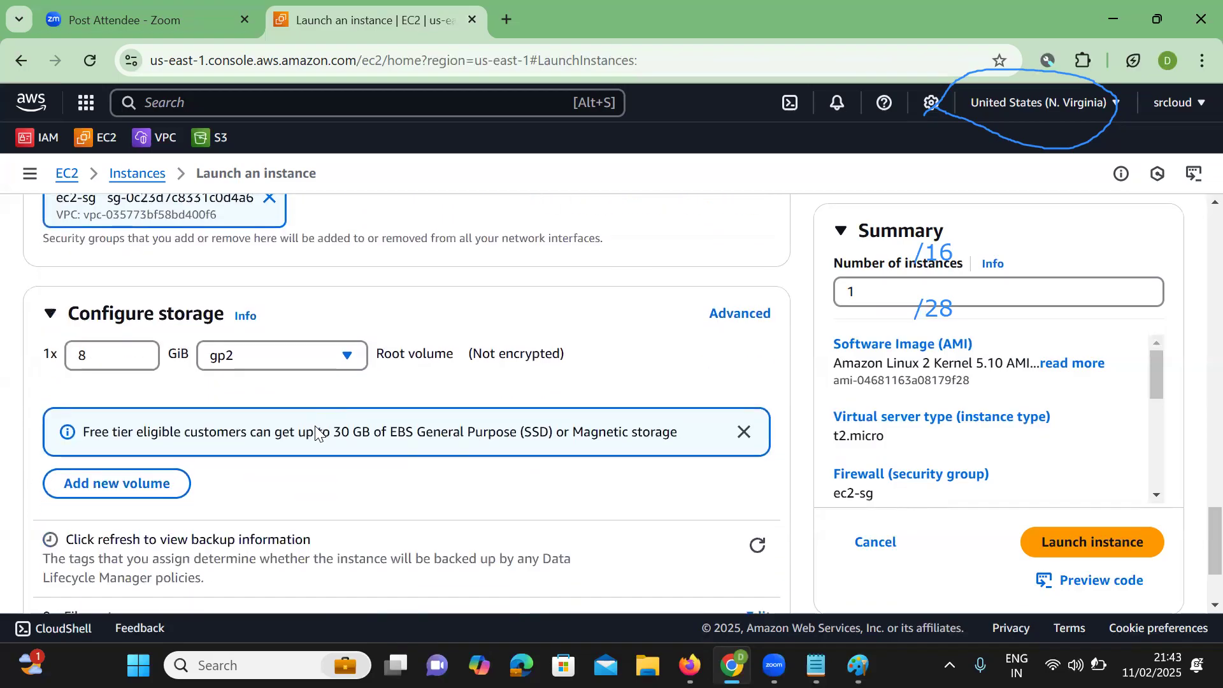
{"action": "left_click", "coordinate": [107, 352]}
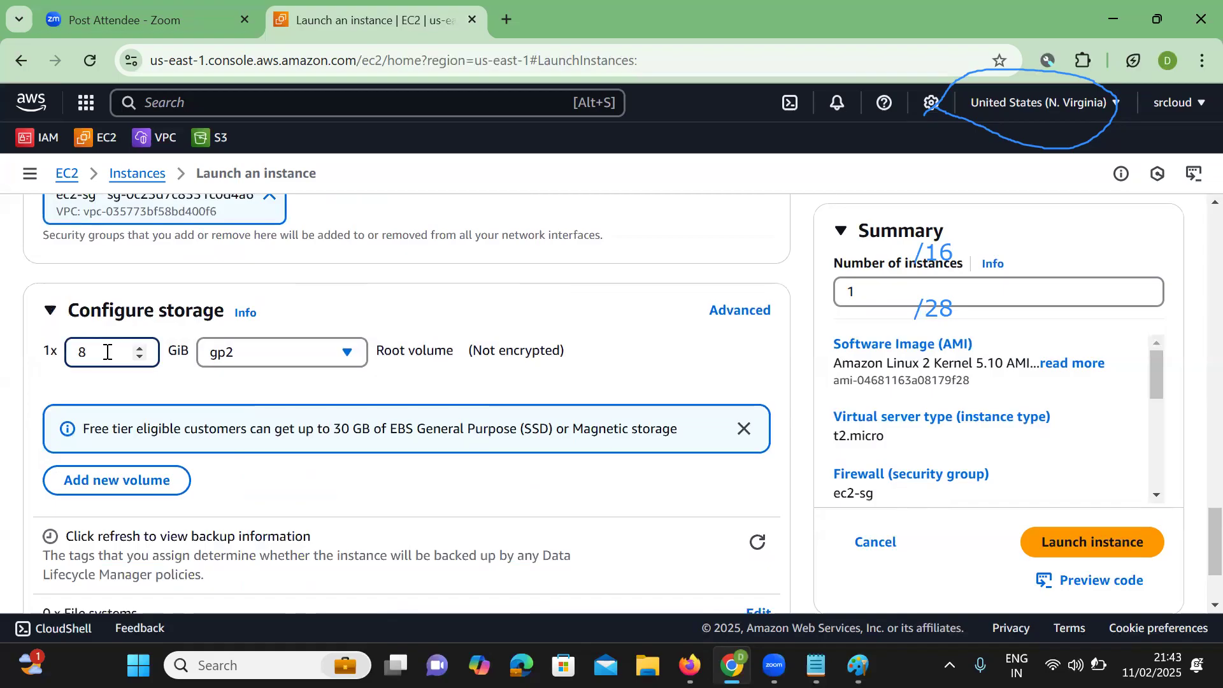
{"action": "scroll", "coordinate": [107, 351], "scroll_direction": "down", "scroll_amount": 2}
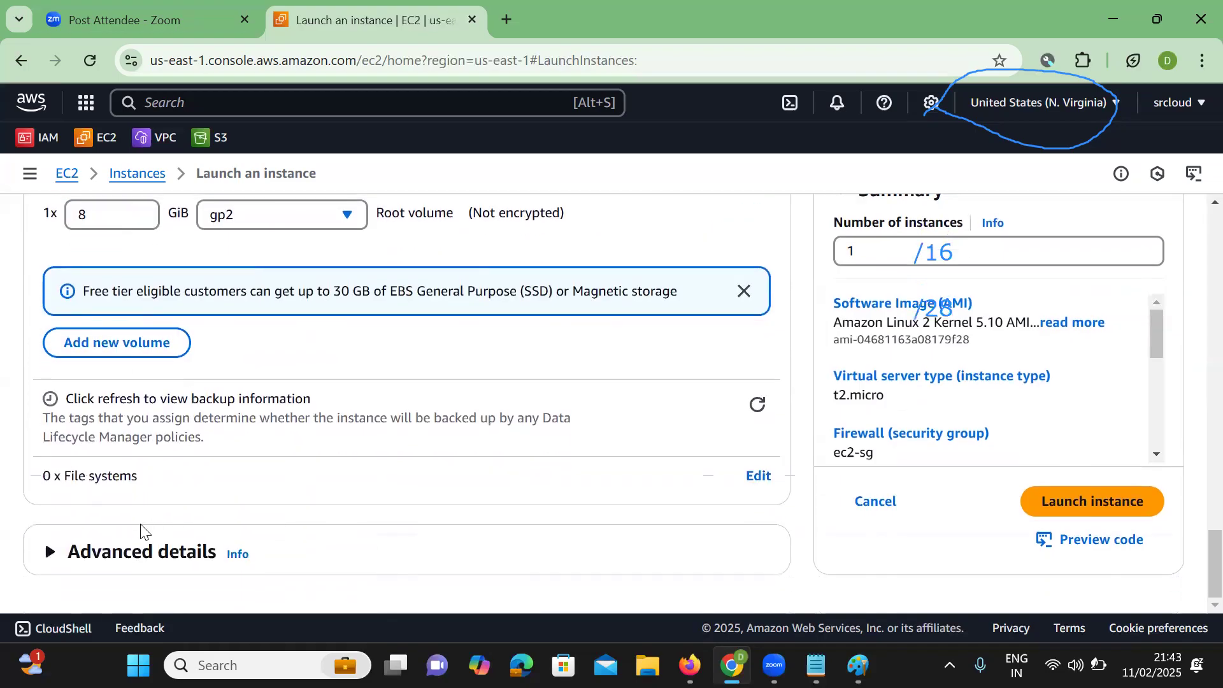
Open the instance's network settings for editing so the VPC and subnet can be chosen.
{"action": "scroll", "coordinate": [265, 401], "scroll_direction": "up", "scroll_amount": 7}
{"action": "scroll", "coordinate": [266, 401], "scroll_direction": "up", "scroll_amount": 3}
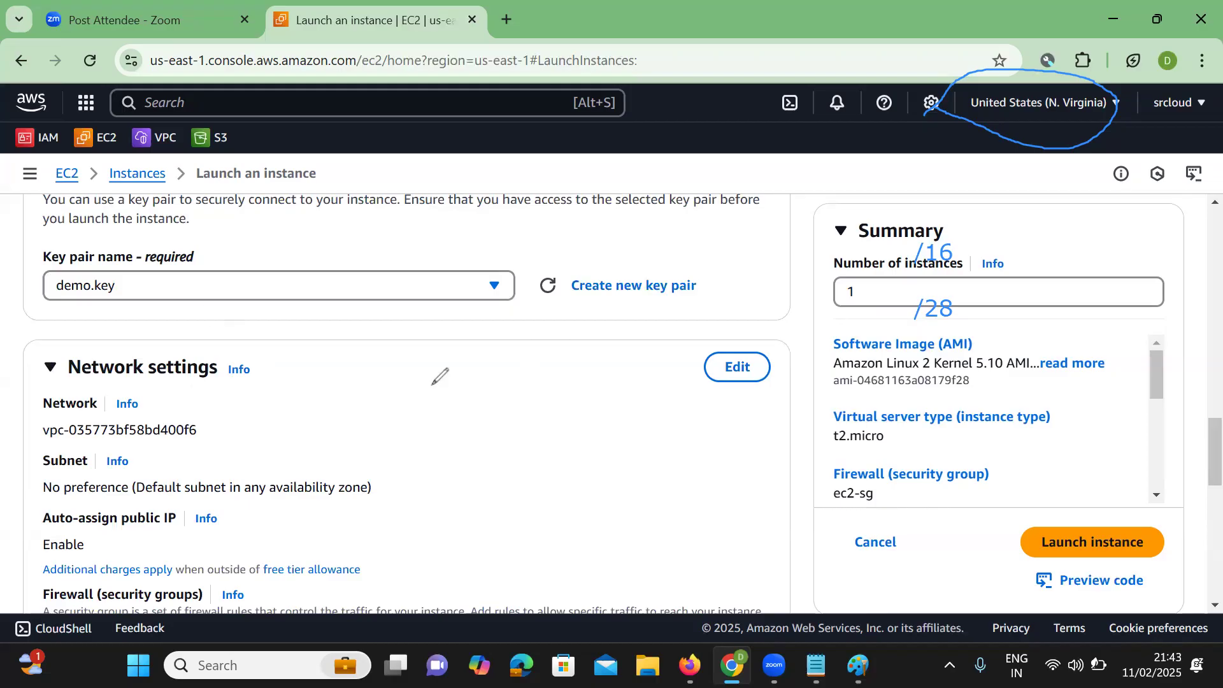
{"action": "mouse_move", "coordinate": [663, 375]}
{"action": "left_mouse_down"}
{"action": "mouse_move", "coordinate": [705, 417]}
{"action": "mouse_move", "coordinate": [662, 413]}
{"action": "left_mouse_up"}
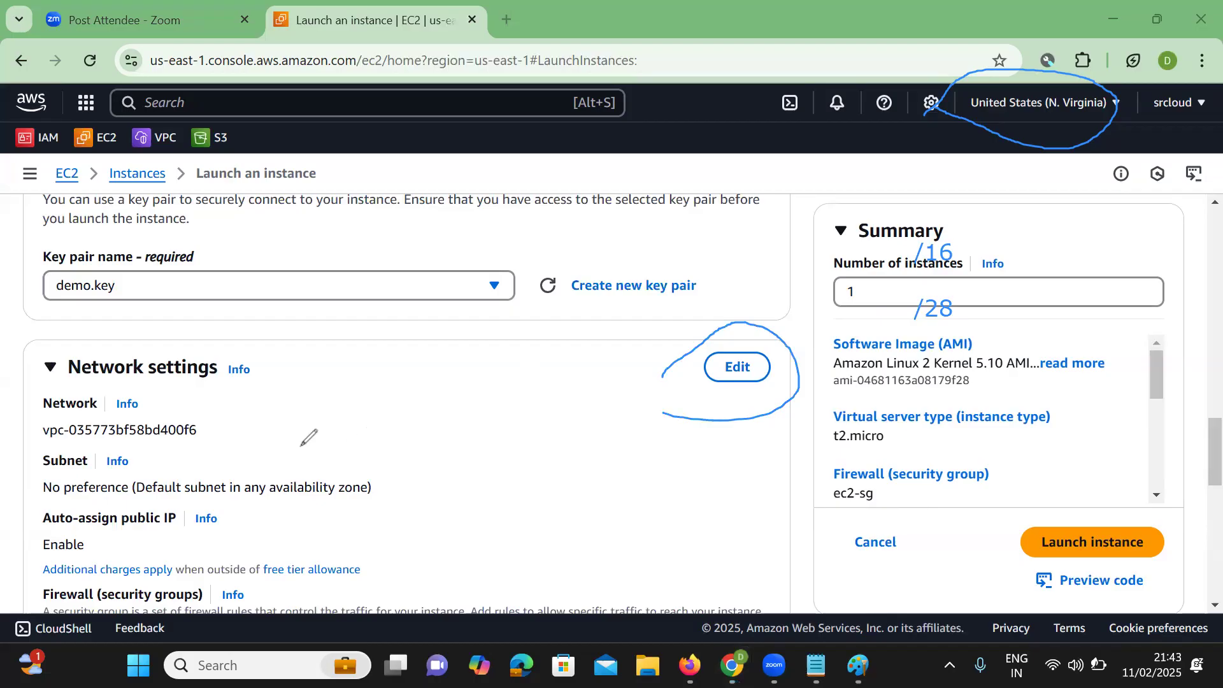
{"action": "left_click_drag", "start_coordinate": [231, 431], "coordinate": [295, 397]}
{"action": "left_click", "coordinate": [731, 382]}
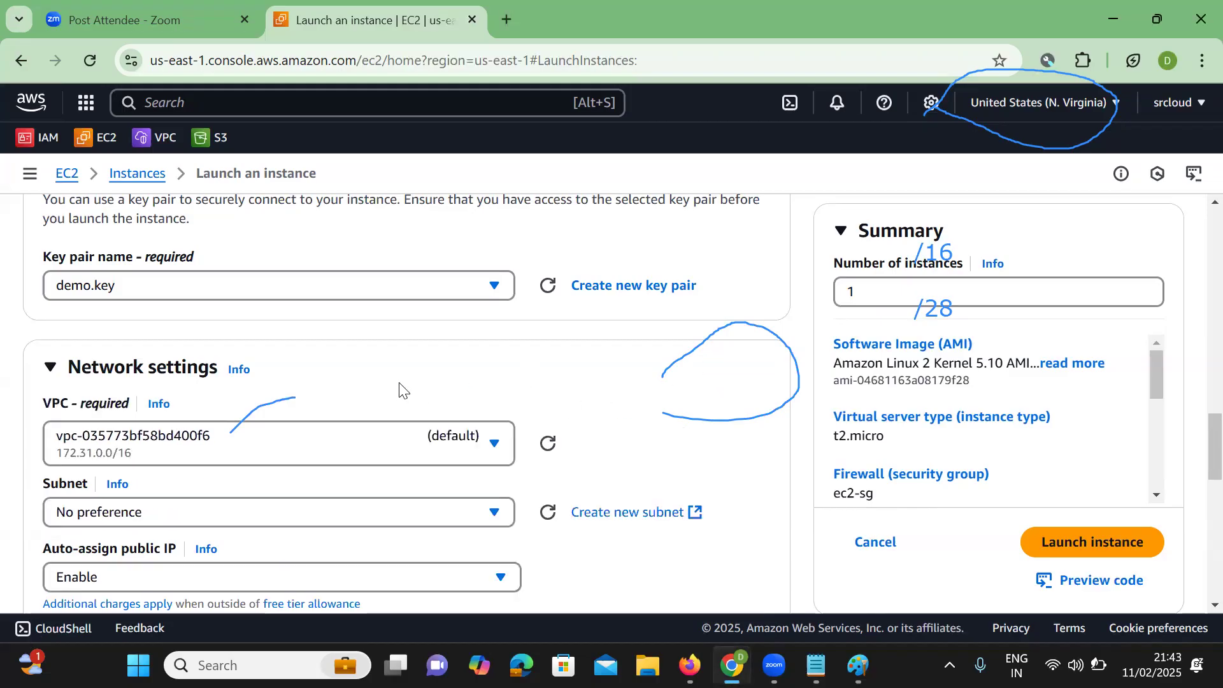
Change the instance name to web-server-pub.
{"action": "scroll", "coordinate": [265, 404], "scroll_direction": "up", "scroll_amount": 4}
{"action": "scroll", "coordinate": [263, 404], "scroll_direction": "up", "scroll_amount": 10}
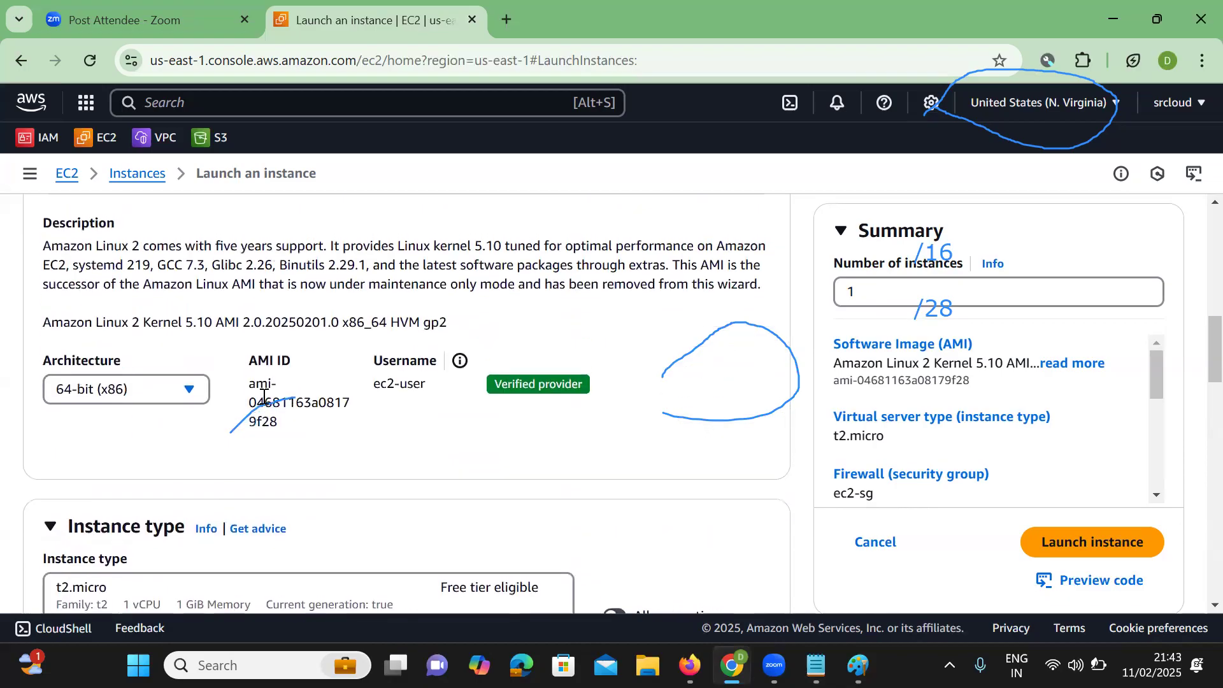
{"action": "scroll", "coordinate": [234, 404], "scroll_direction": "up", "scroll_amount": 3}
{"action": "left_click", "coordinate": [173, 379]}
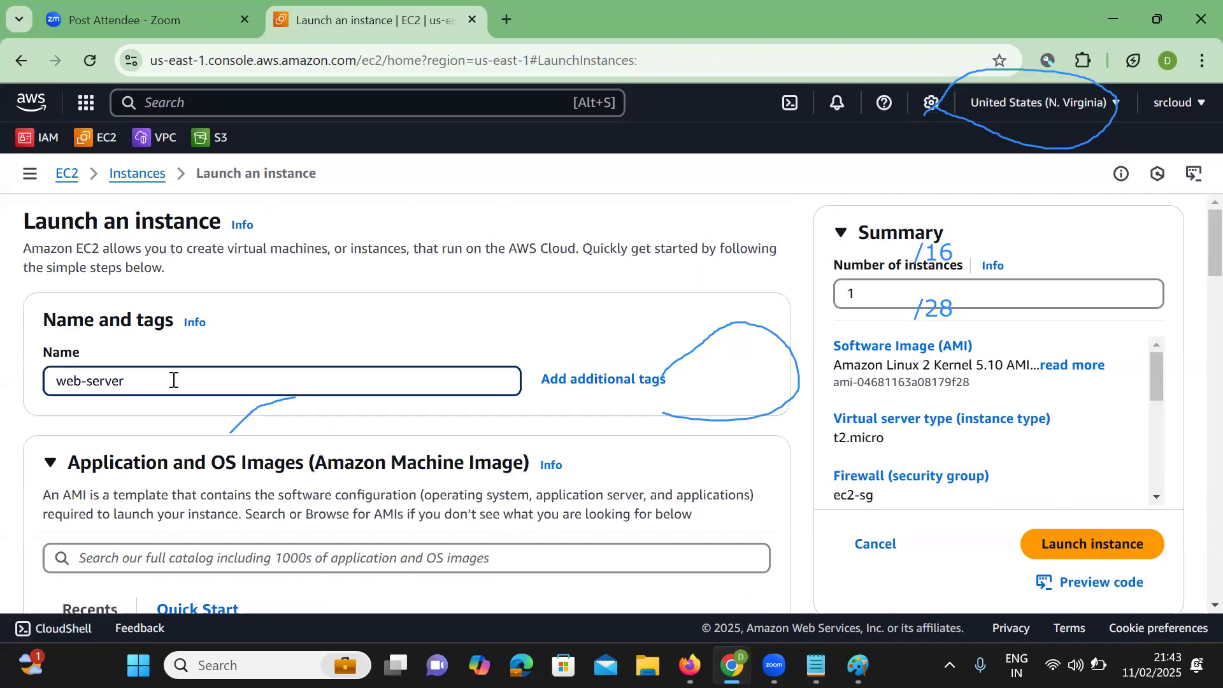
{"action": "type", "text": "-pub"}
{"action": "scroll", "coordinate": [300, 411], "scroll_direction": "down", "scroll_amount": 3}
{"action": "scroll", "coordinate": [300, 411], "scroll_direction": "down", "scroll_amount": 15}
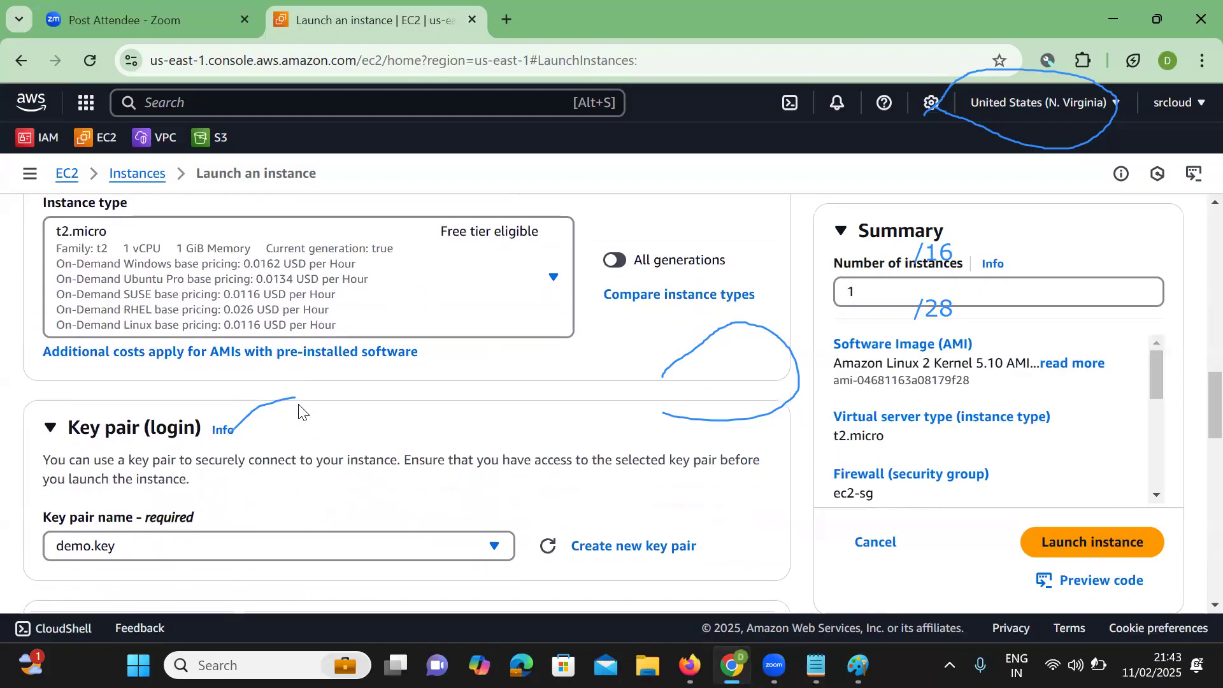
{"action": "scroll", "coordinate": [360, 457], "scroll_direction": "up", "scroll_amount": 5}
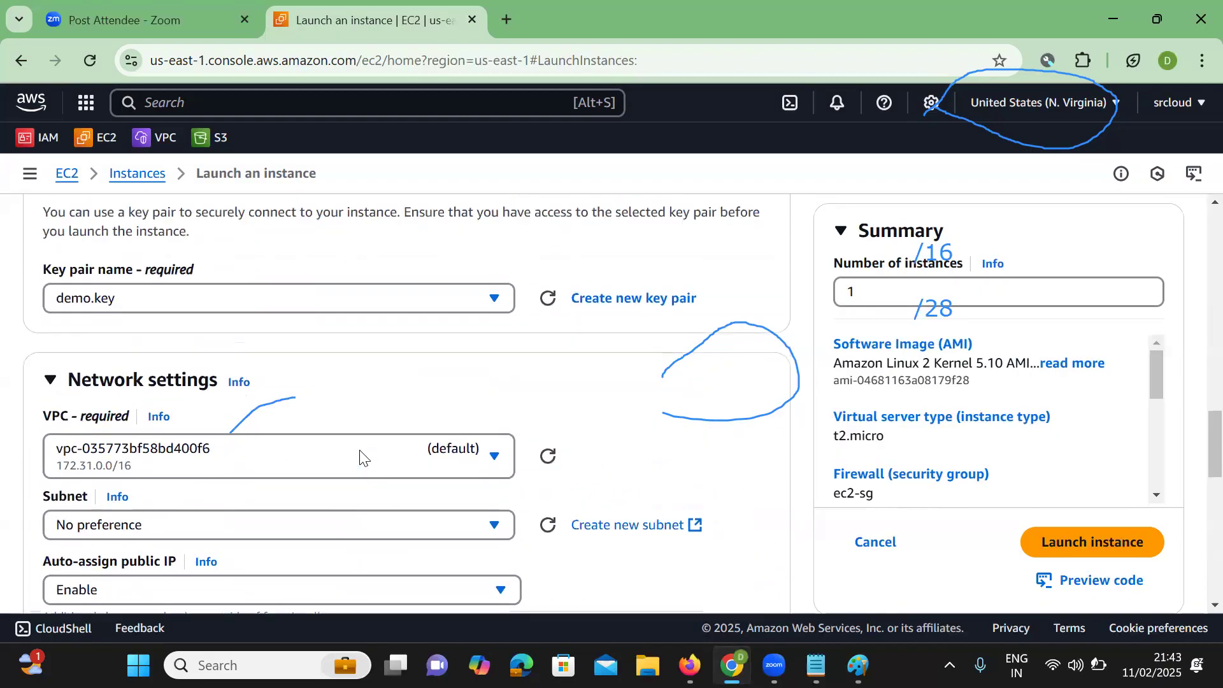
Place the instance in the webserver VPC and choose the pub-feb subnet.
{"action": "scroll", "coordinate": [359, 457], "scroll_direction": "down", "scroll_amount": 1}
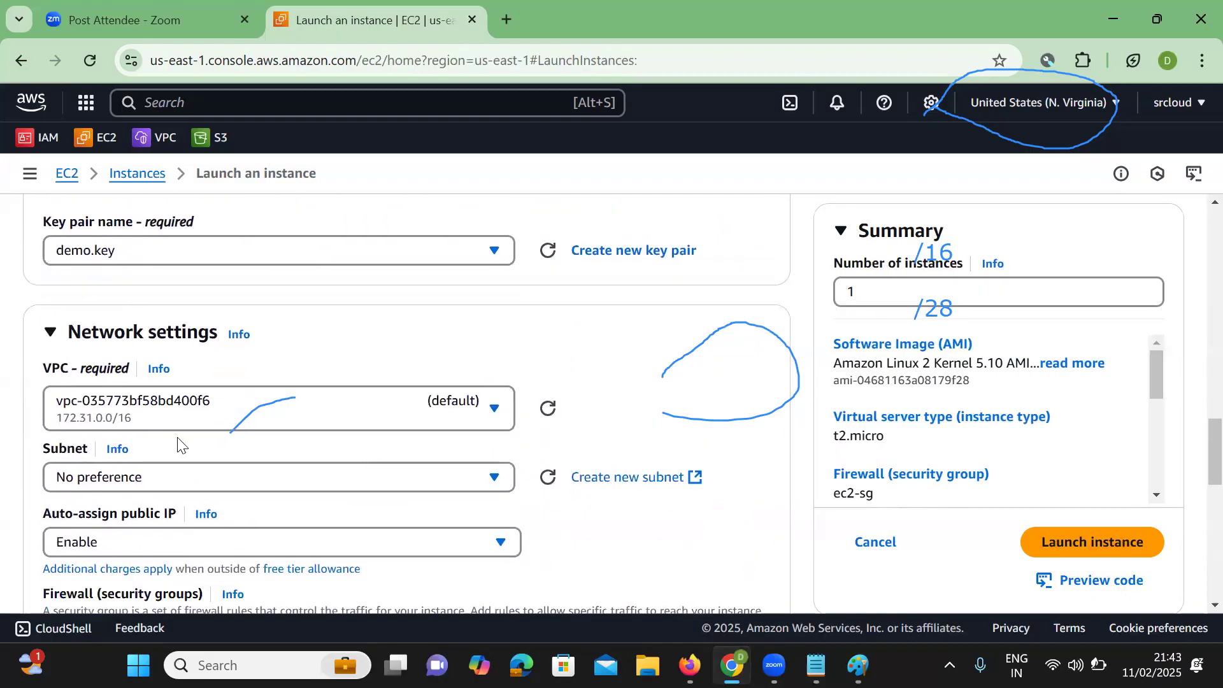
{"action": "left_click", "coordinate": [399, 419]}
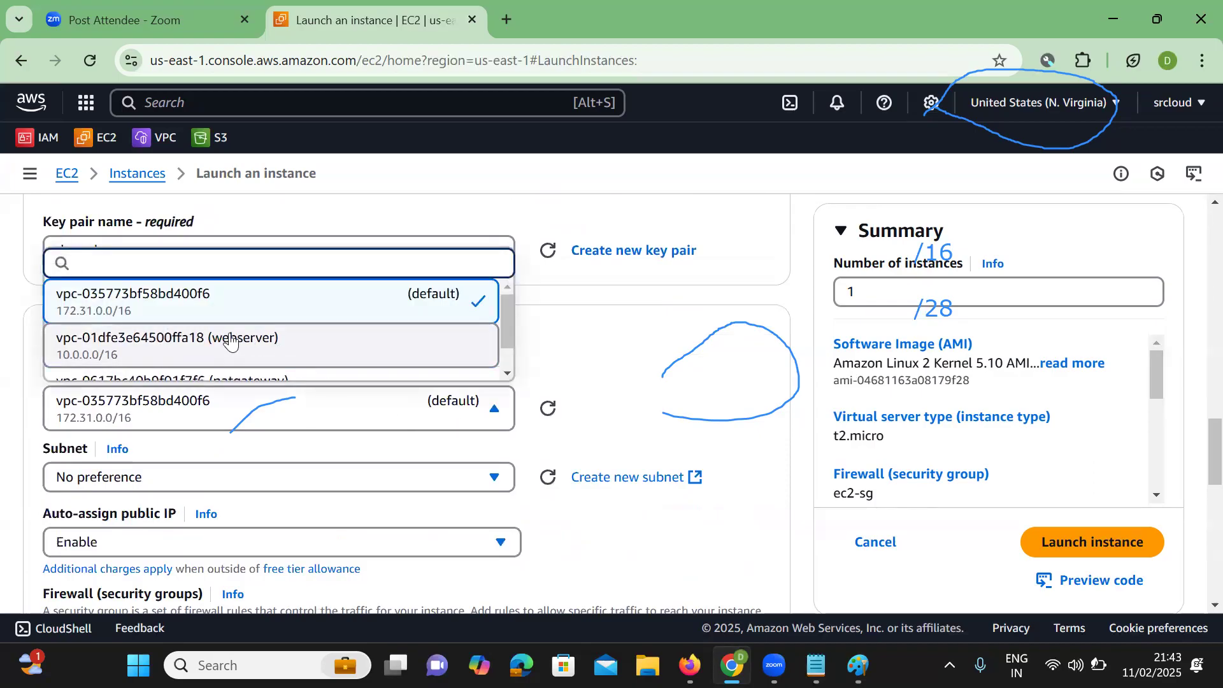
{"action": "left_click", "coordinate": [246, 342]}
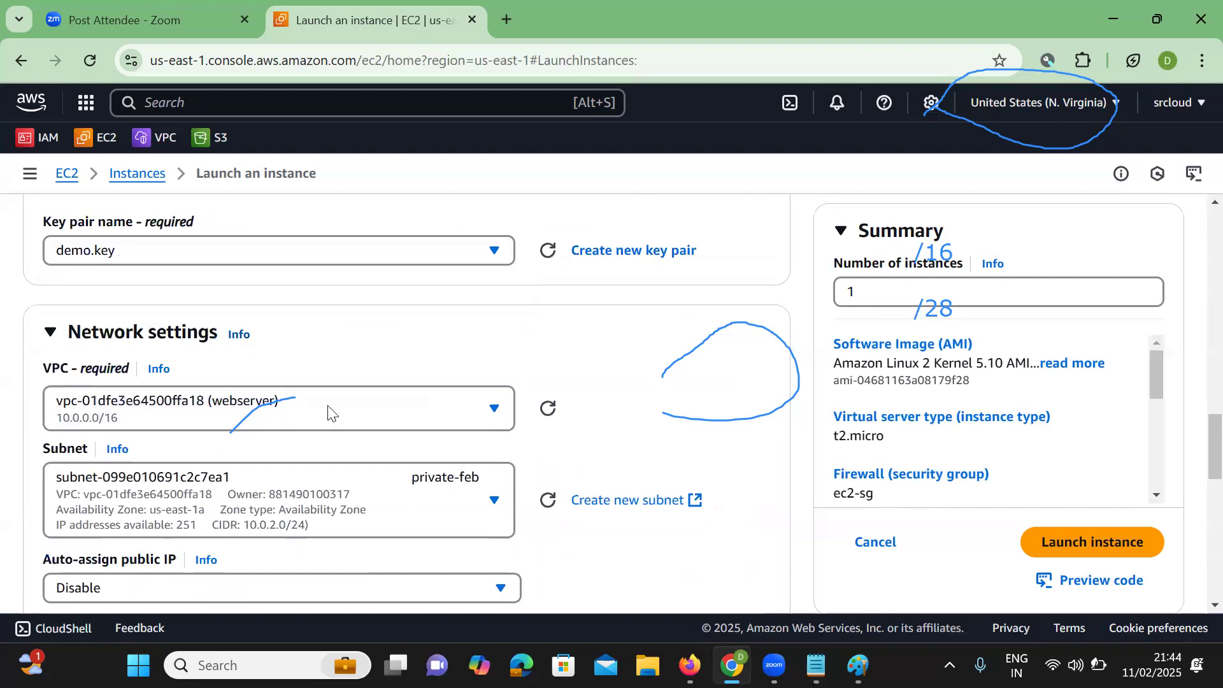
{"action": "left_click", "coordinate": [415, 445]}
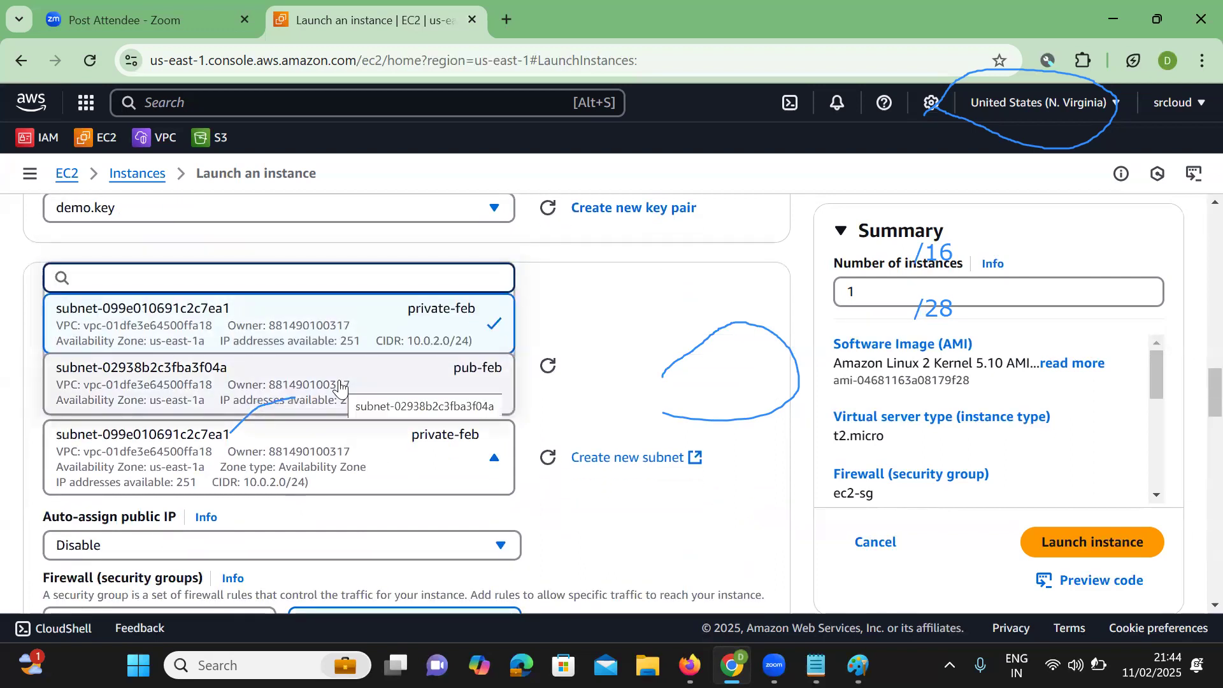
{"action": "scroll", "coordinate": [339, 386], "scroll_direction": "down", "scroll_amount": 1}
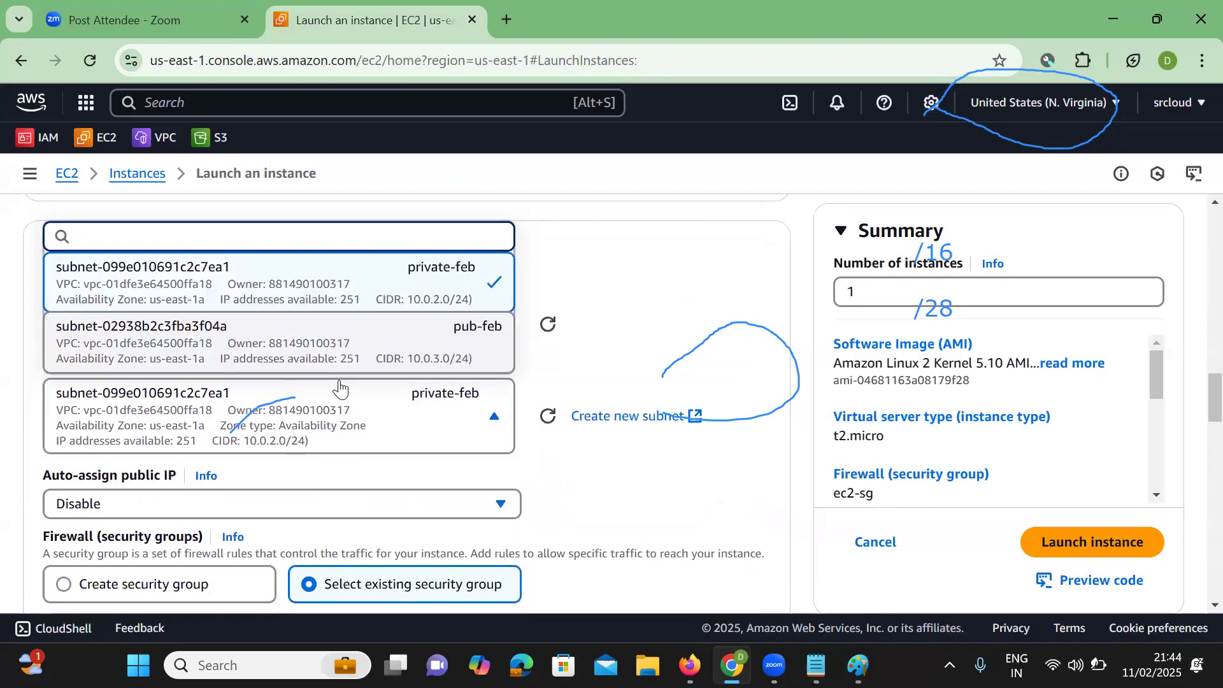
{"action": "left_click", "coordinate": [310, 335]}
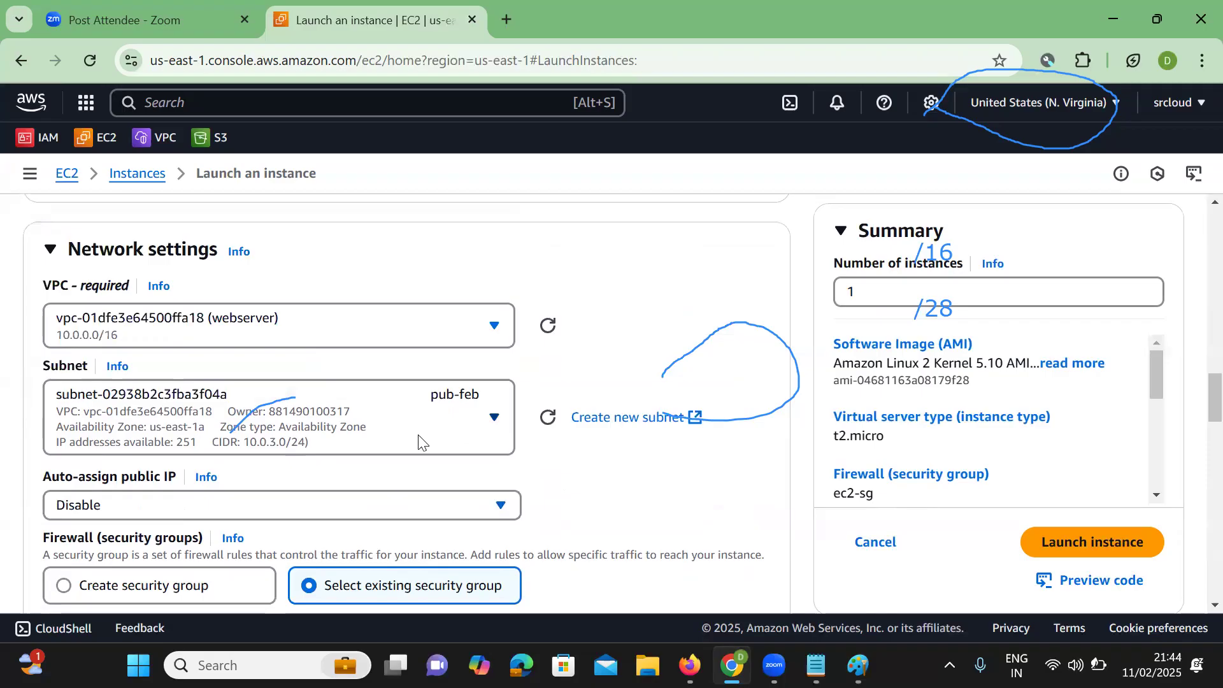
Enable auto-assignment of a public IP for the instance.
{"action": "scroll", "coordinate": [420, 439], "scroll_direction": "down", "scroll_amount": 1}
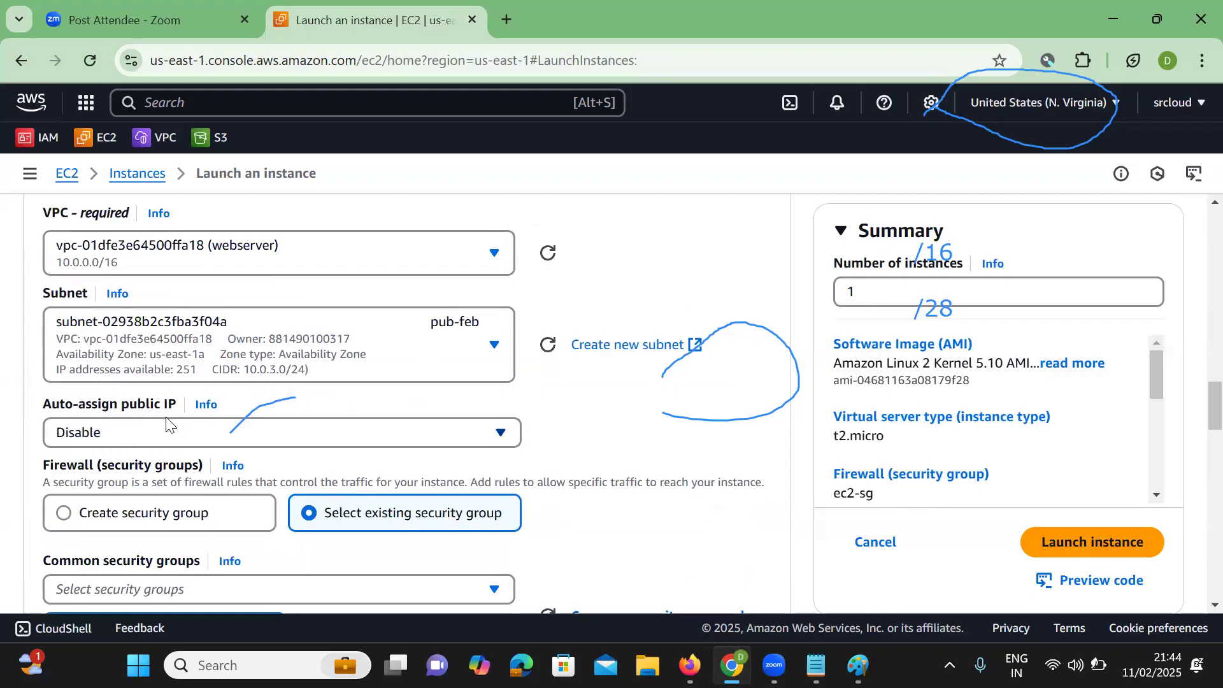
{"action": "left_click", "coordinate": [139, 433]}
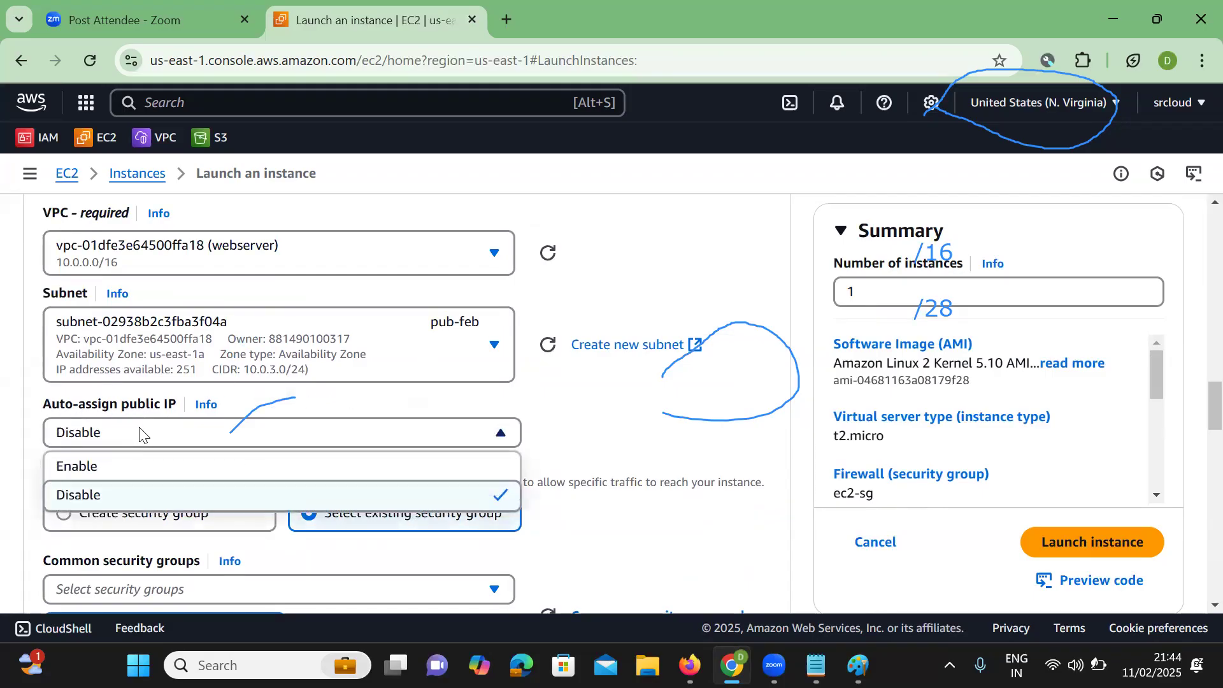
{"action": "left_click", "coordinate": [79, 468]}
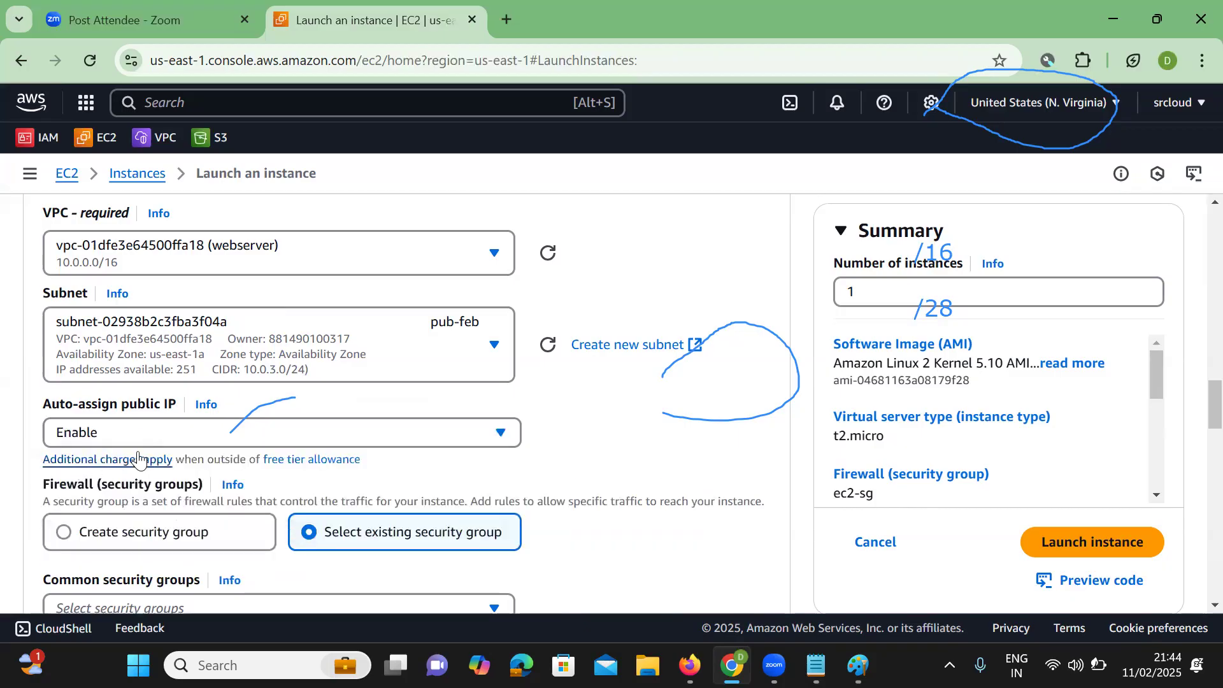
Replace ec2-sg with the existing security group private-sg in the instance's firewall settings.
{"action": "scroll", "coordinate": [365, 401], "scroll_direction": "down", "scroll_amount": 3}
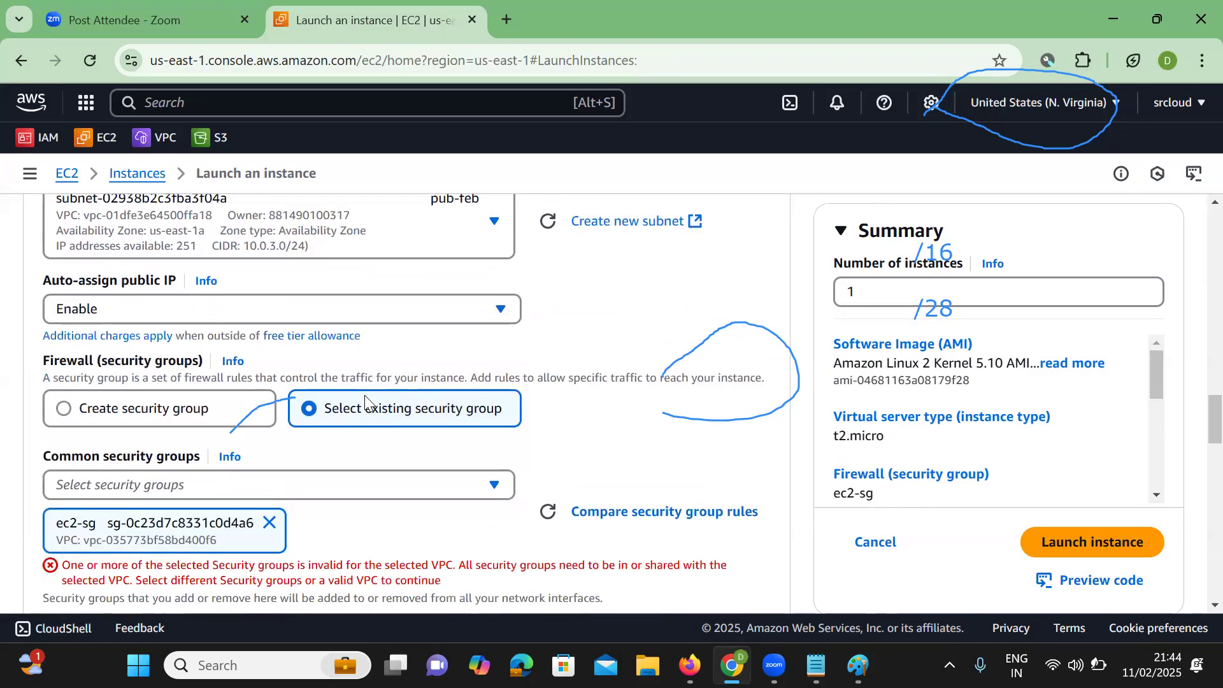
{"action": "scroll", "coordinate": [290, 414], "scroll_direction": "down", "scroll_amount": 1}
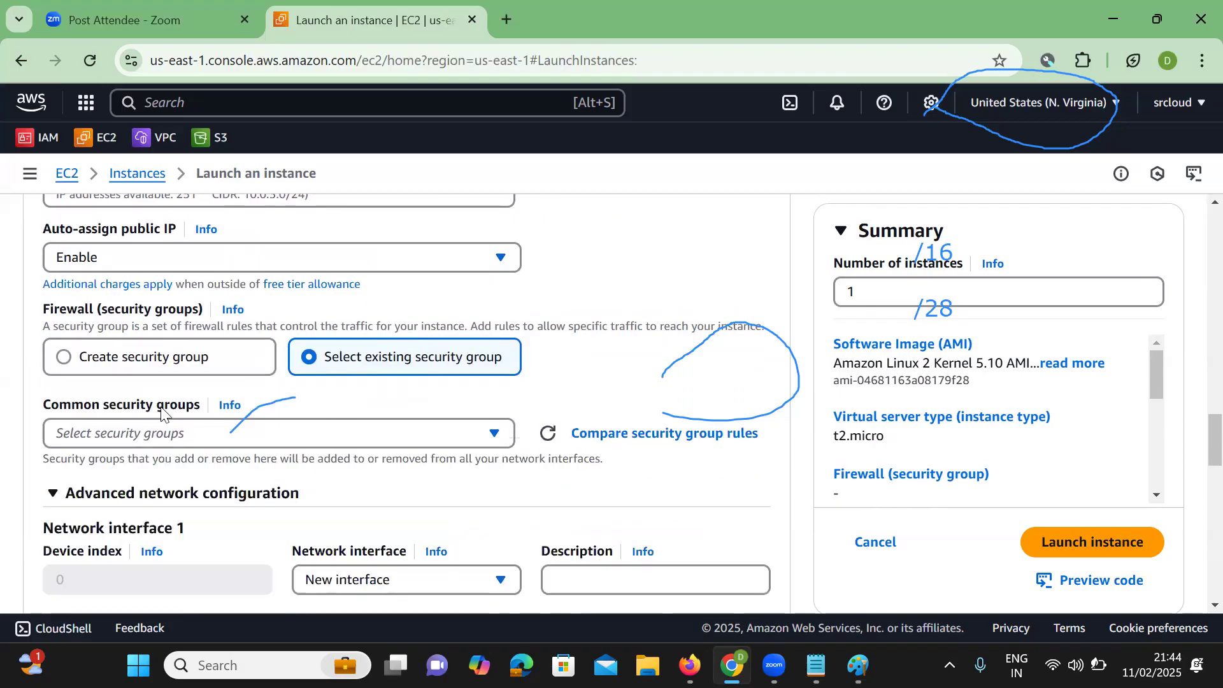
{"action": "left_click", "coordinate": [204, 436]}
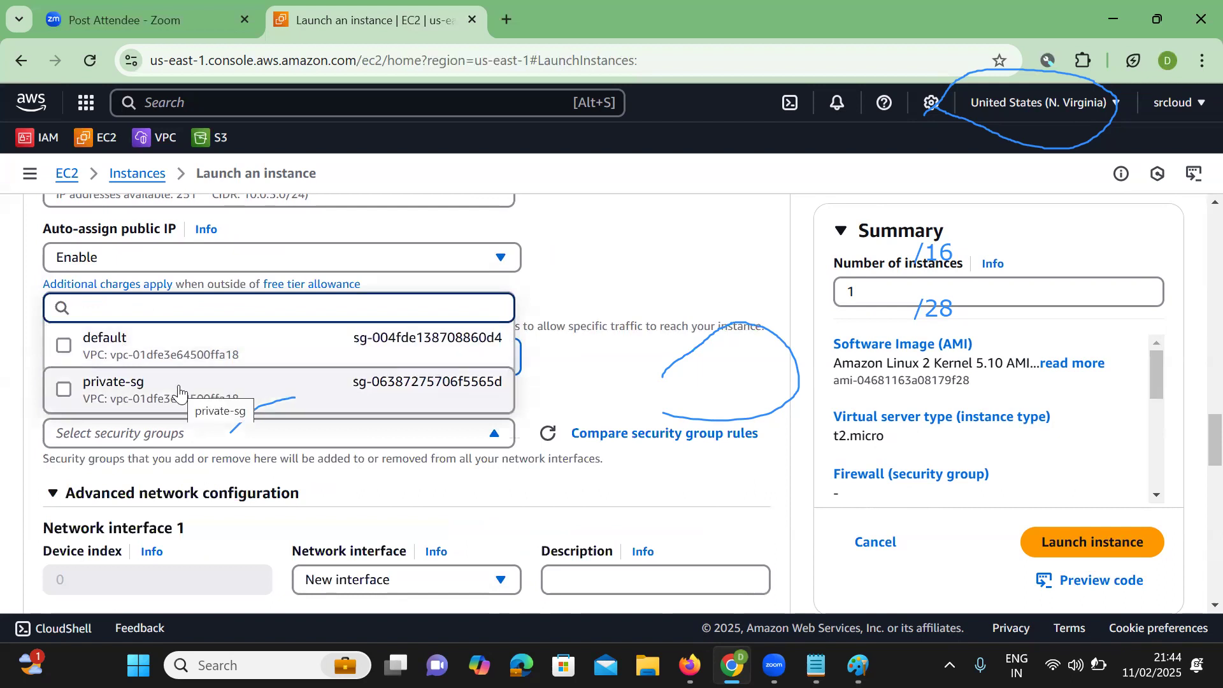
{"action": "left_click", "coordinate": [108, 400]}
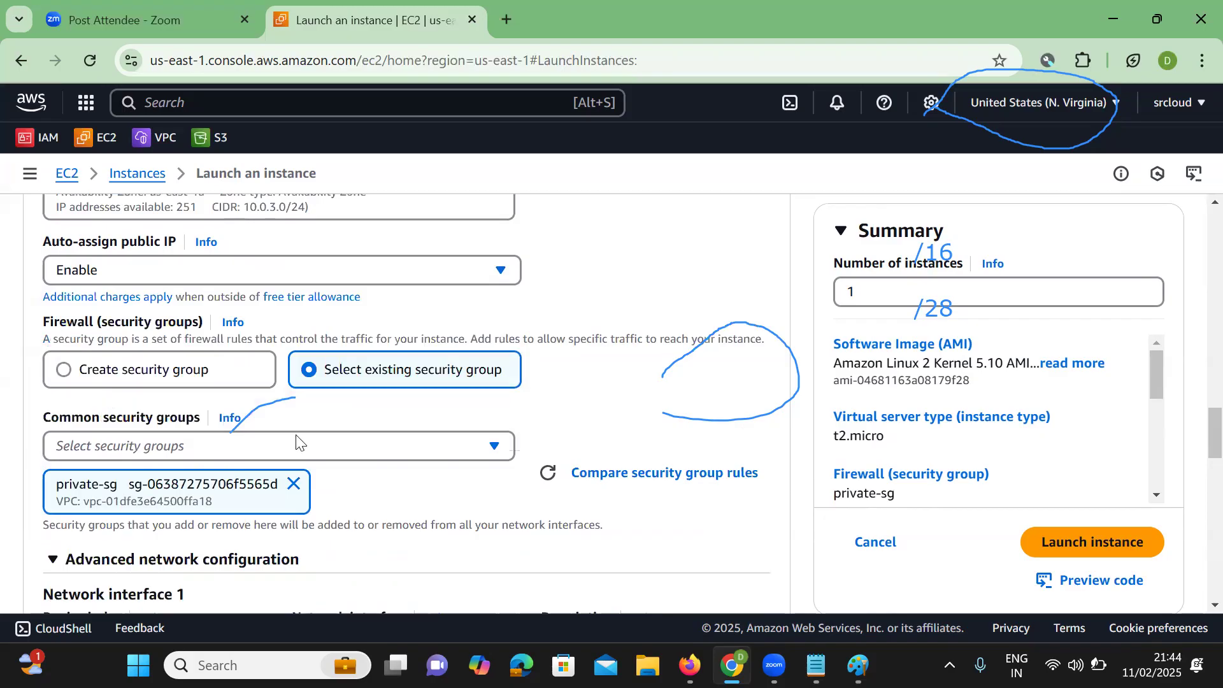
Switch the firewall to creating a new security group and name it public.
{"action": "scroll", "coordinate": [298, 442], "scroll_direction": "down", "scroll_amount": 2}
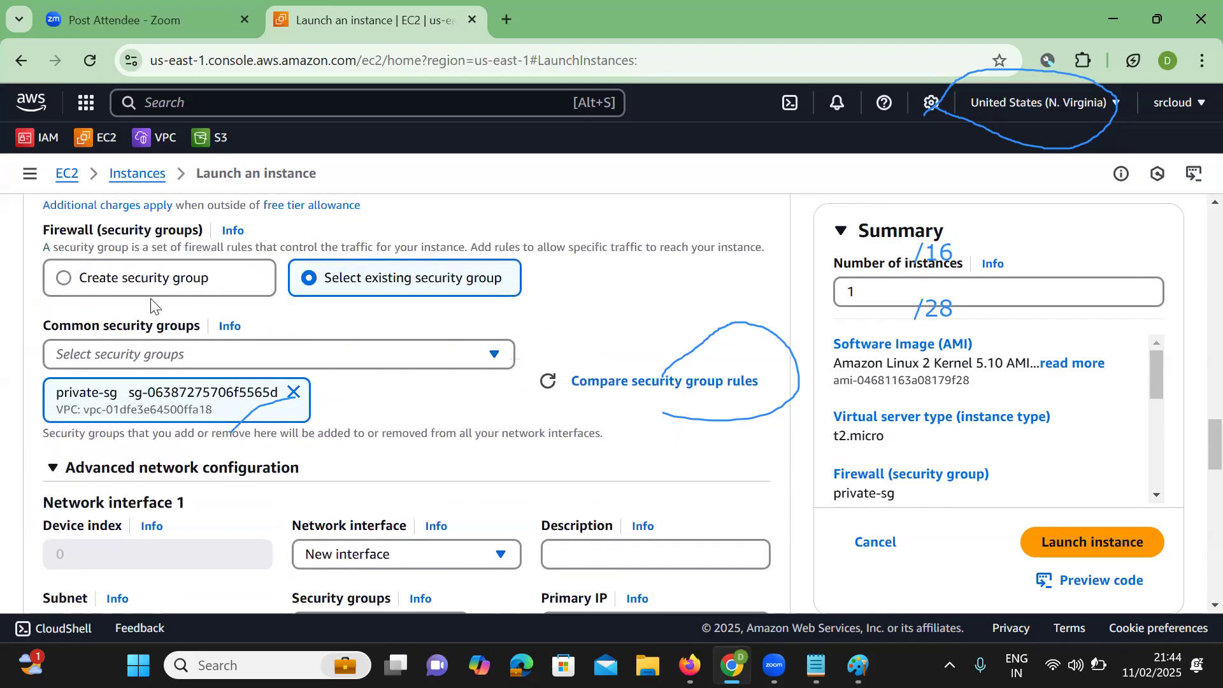
{"action": "left_click", "coordinate": [57, 280]}
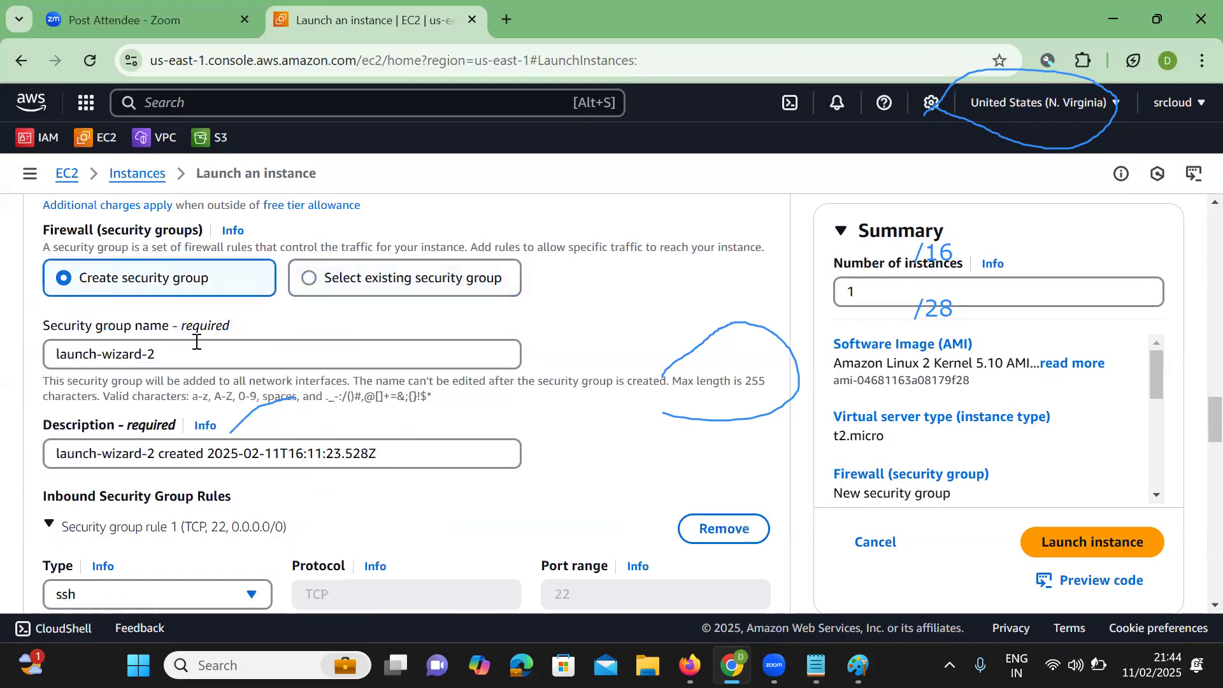
{"action": "left_click", "coordinate": [163, 351]}
{"action": "double_click", "coordinate": [164, 352]}
{"action": "key", "text": "BackSpace"}
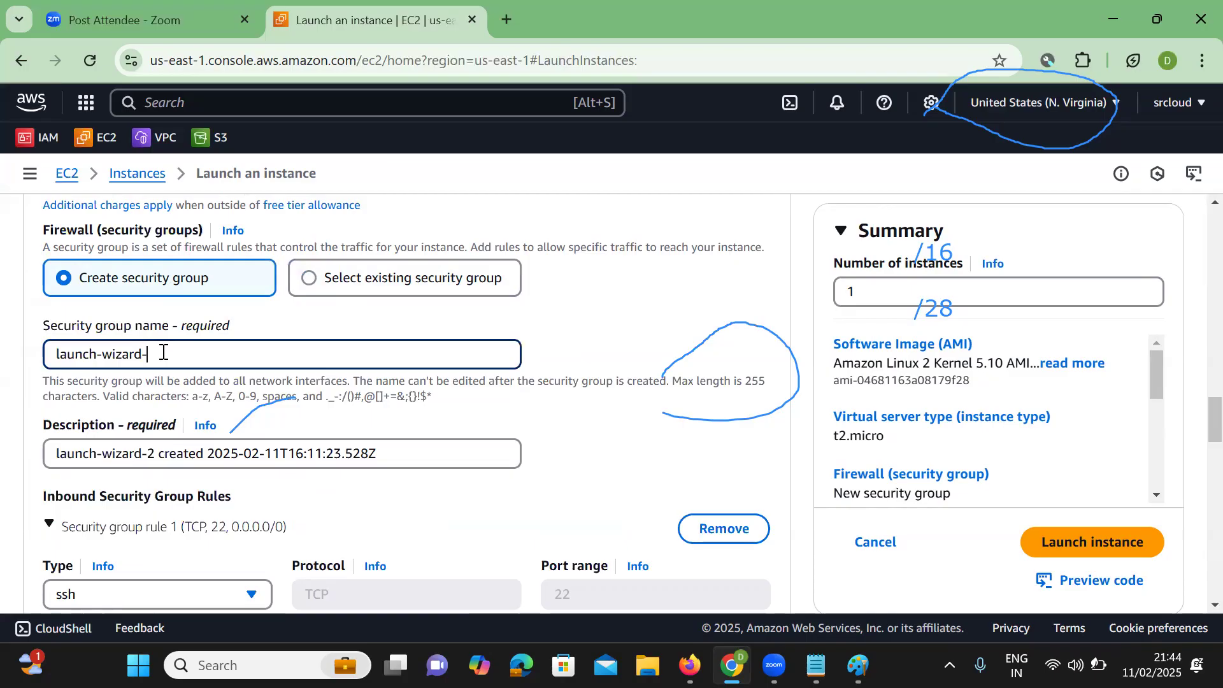
{"action": "key", "text": "BackSpace"}
{"action": "key", "text": "BackSpace"}
{"action": "key", "text": "BackSpace"}
{"action": "key", "text": "BackSpace"}
{"action": "key", "text": "BackSpace"}
{"action": "key", "text": "BackSpace"}
{"action": "key", "text": "BackSpace"}
{"action": "key", "text": "BackSpace"}
{"action": "key", "text": "BackSpace"}
{"action": "key", "text": "BackSpace"}
{"action": "key", "text": "BackSpace"}
{"action": "key", "text": "BackSpace"}
{"action": "key", "text": "BackSpace"}
{"action": "key", "text": "BackSpace"}
{"action": "type", "text": "p"}
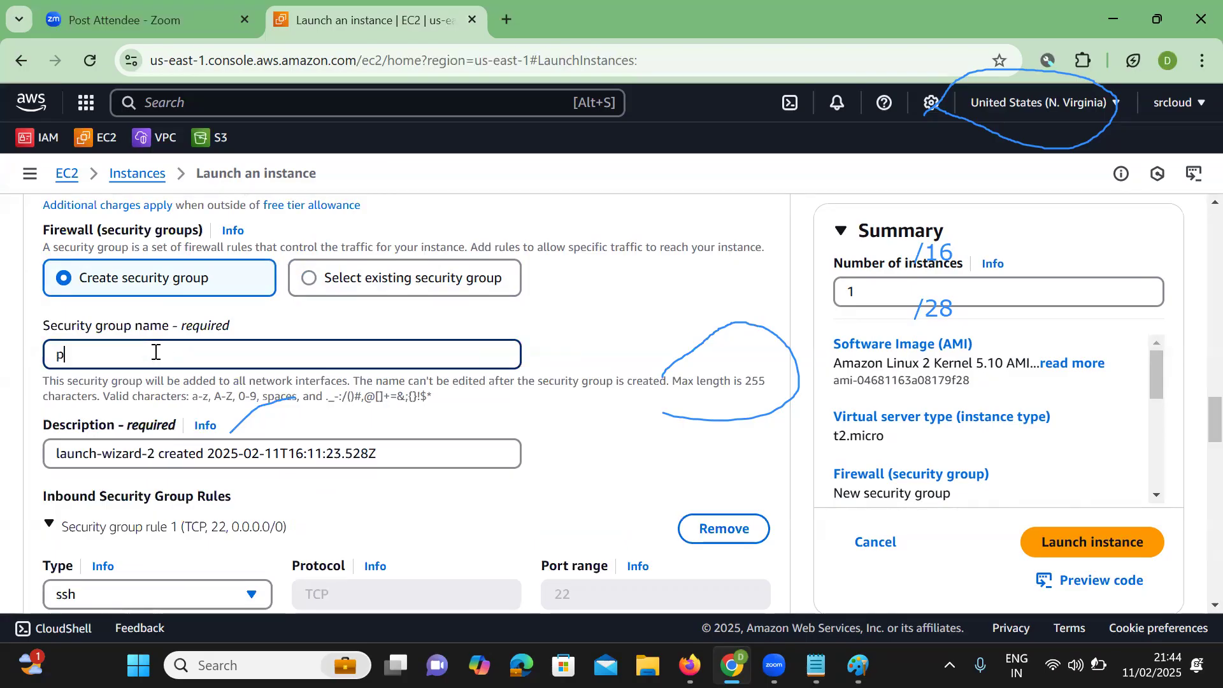
{"action": "type", "text": "ublicj"}
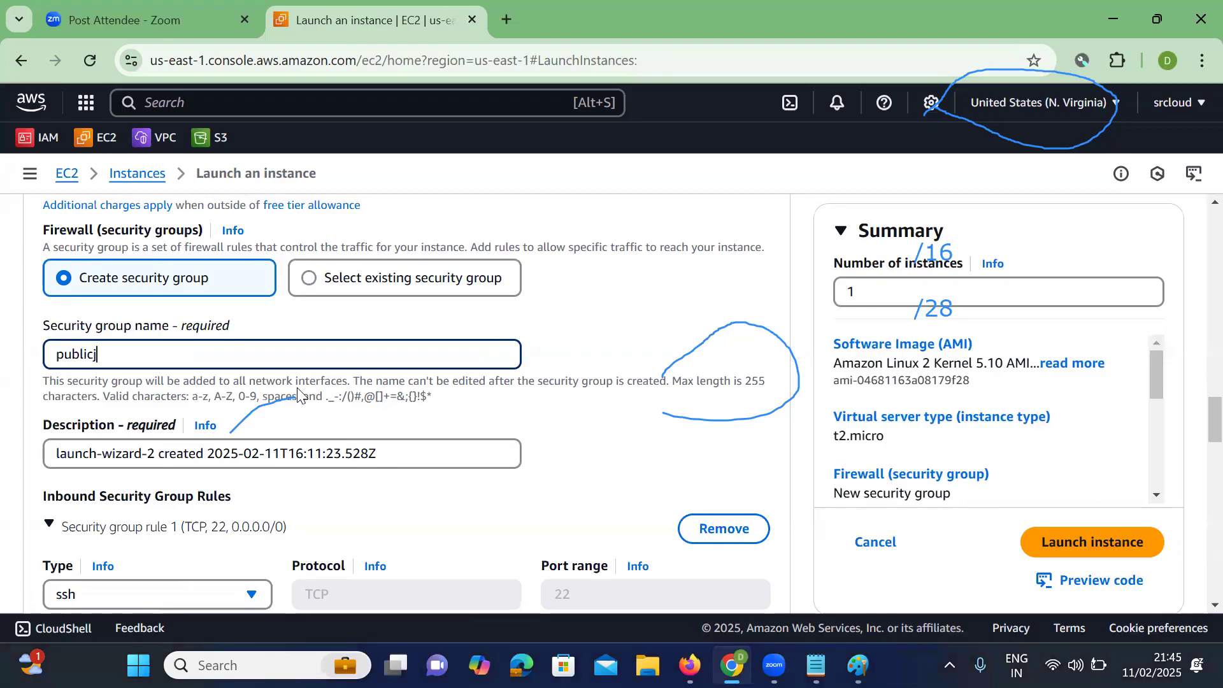
{"action": "key", "text": "BackSpace"}
Launch the instance after reviewing the inbound SSH rule, advanced network configuration and storage settings.
{"action": "scroll", "coordinate": [210, 351], "scroll_direction": "down", "scroll_amount": 2}
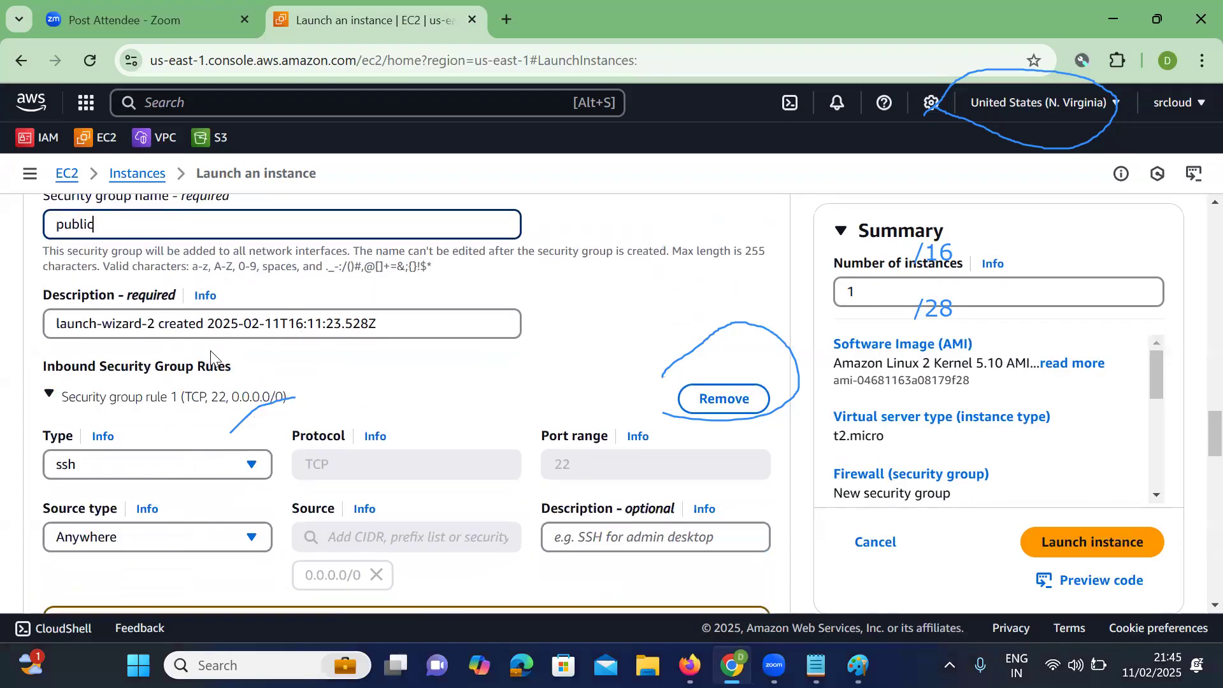
{"action": "scroll", "coordinate": [298, 400], "scroll_direction": "down", "scroll_amount": 1}
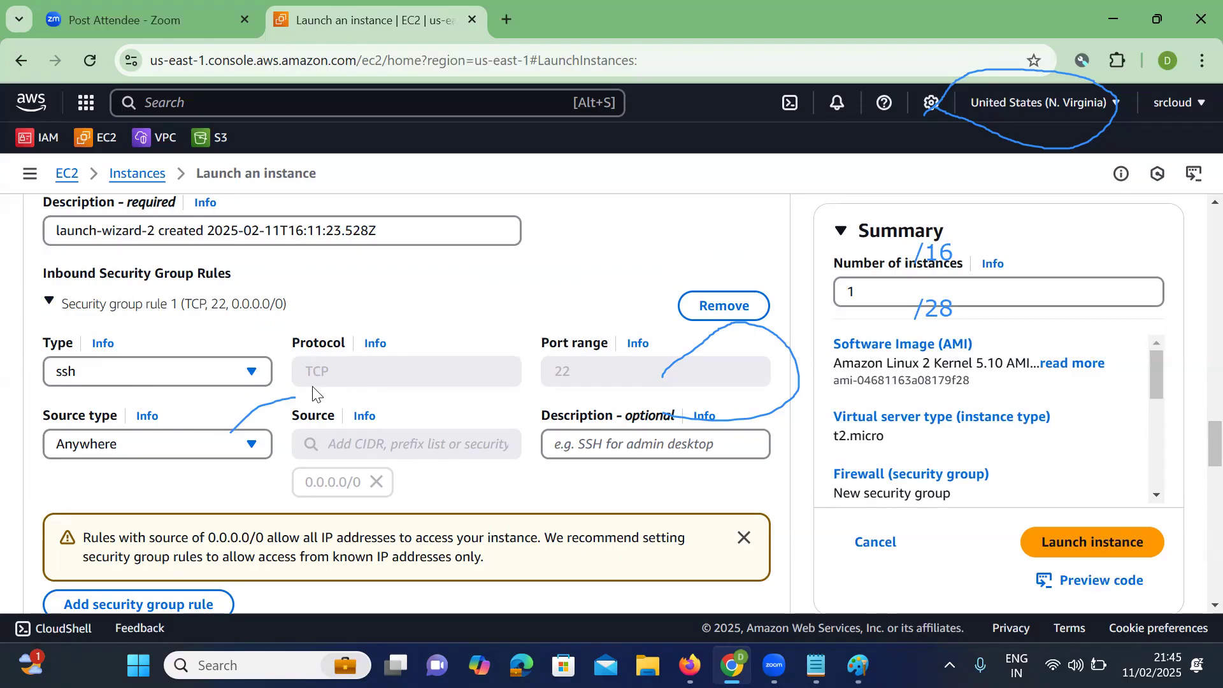
{"action": "scroll", "coordinate": [322, 395], "scroll_direction": "down", "scroll_amount": 2}
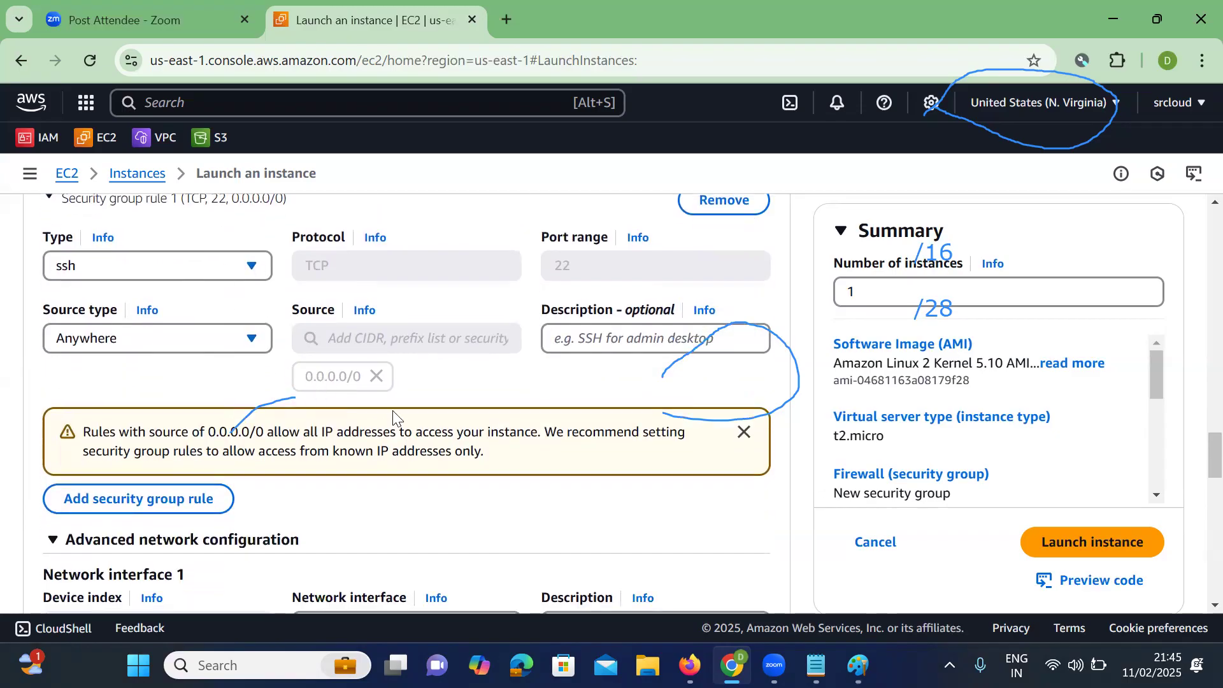
{"action": "scroll", "coordinate": [444, 384], "scroll_direction": "down", "scroll_amount": 4}
{"action": "scroll", "coordinate": [444, 382], "scroll_direction": "down", "scroll_amount": 3}
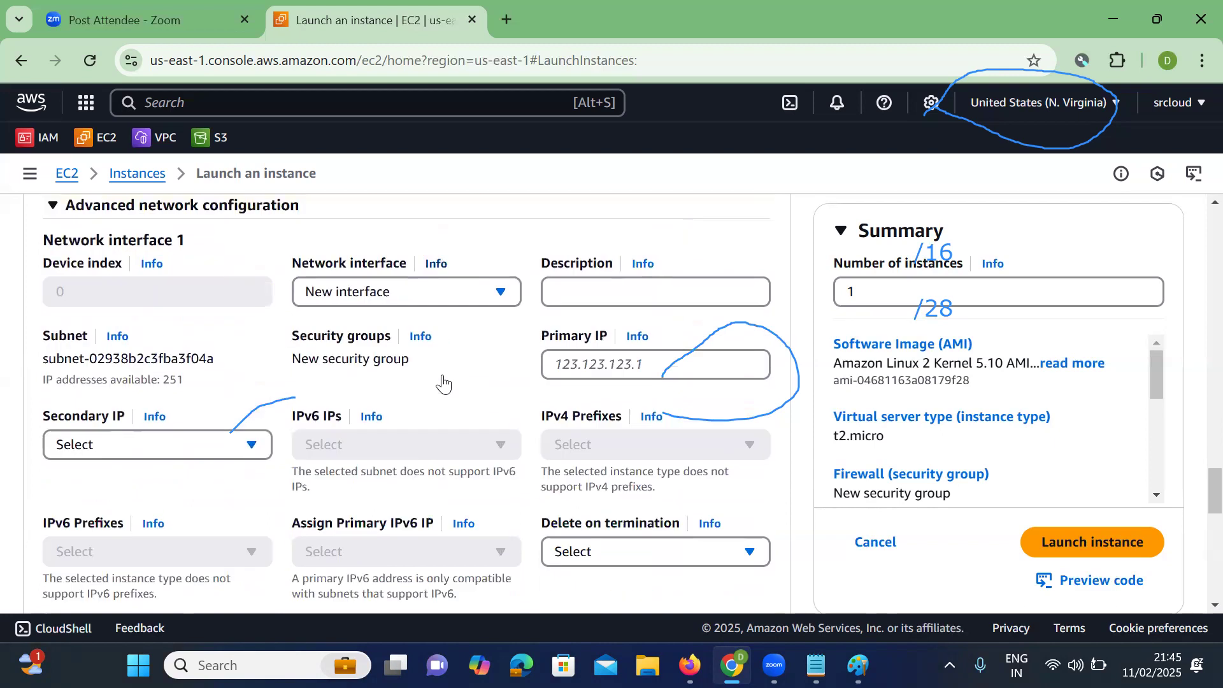
{"action": "scroll", "coordinate": [485, 376], "scroll_direction": "down", "scroll_amount": 5}
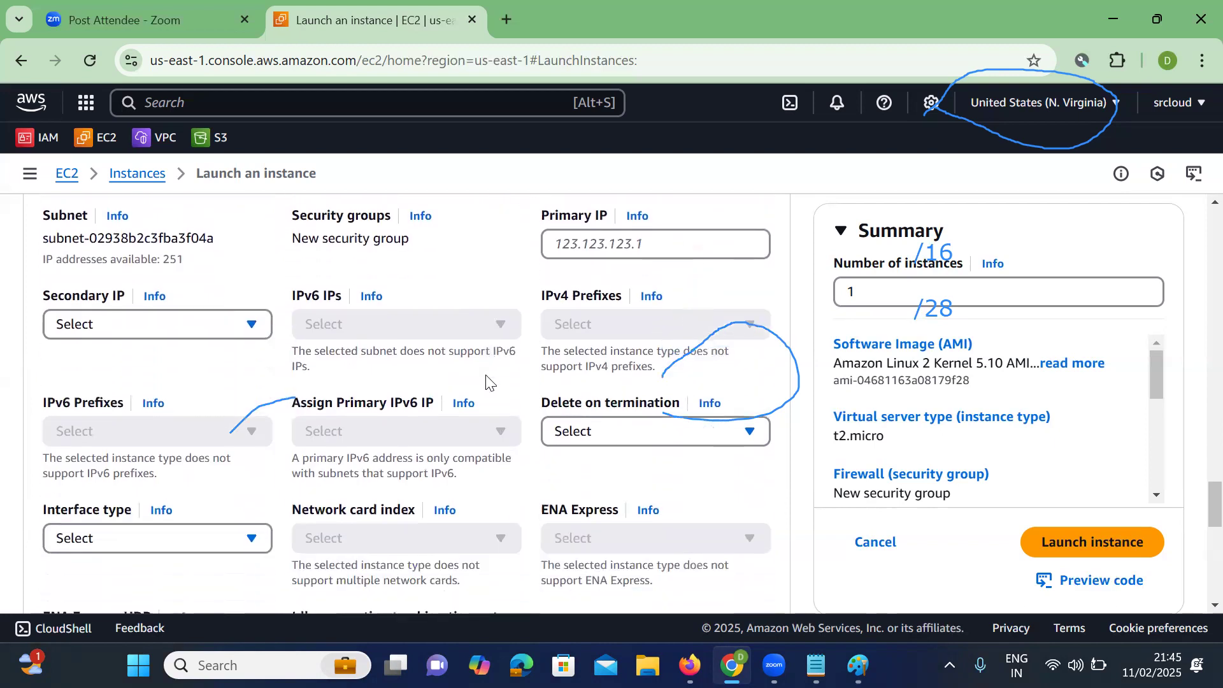
{"action": "scroll", "coordinate": [485, 382], "scroll_direction": "down", "scroll_amount": 8}
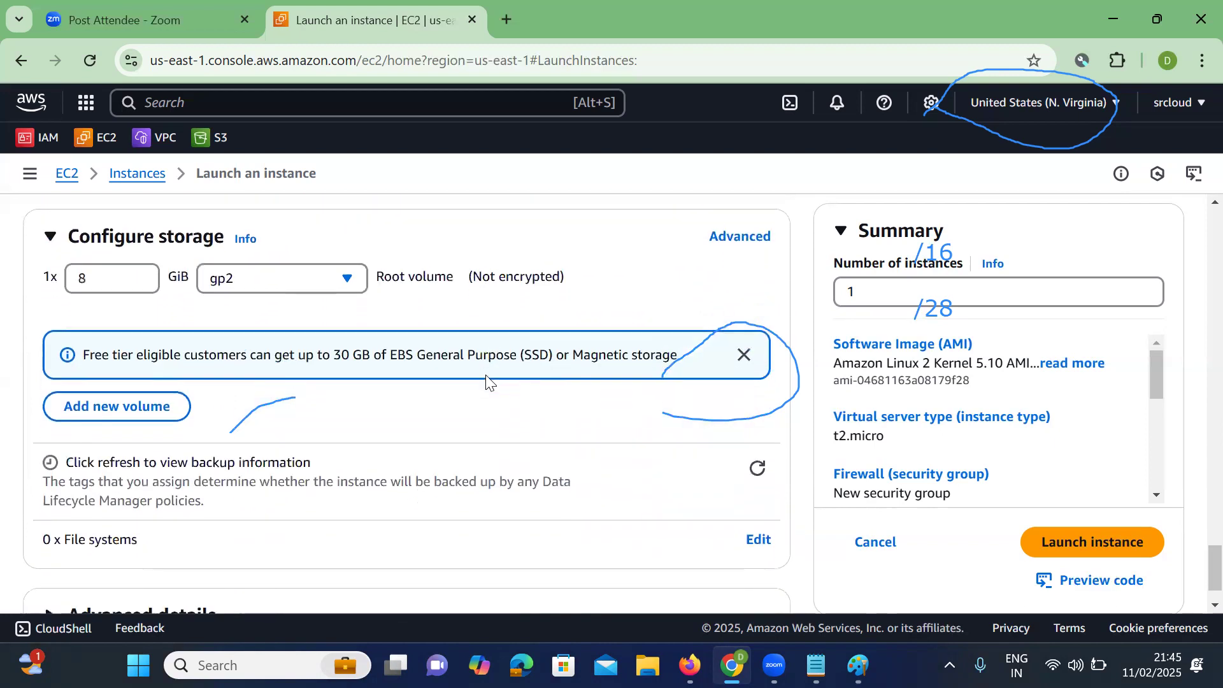
{"action": "left_click", "coordinate": [1073, 513]}
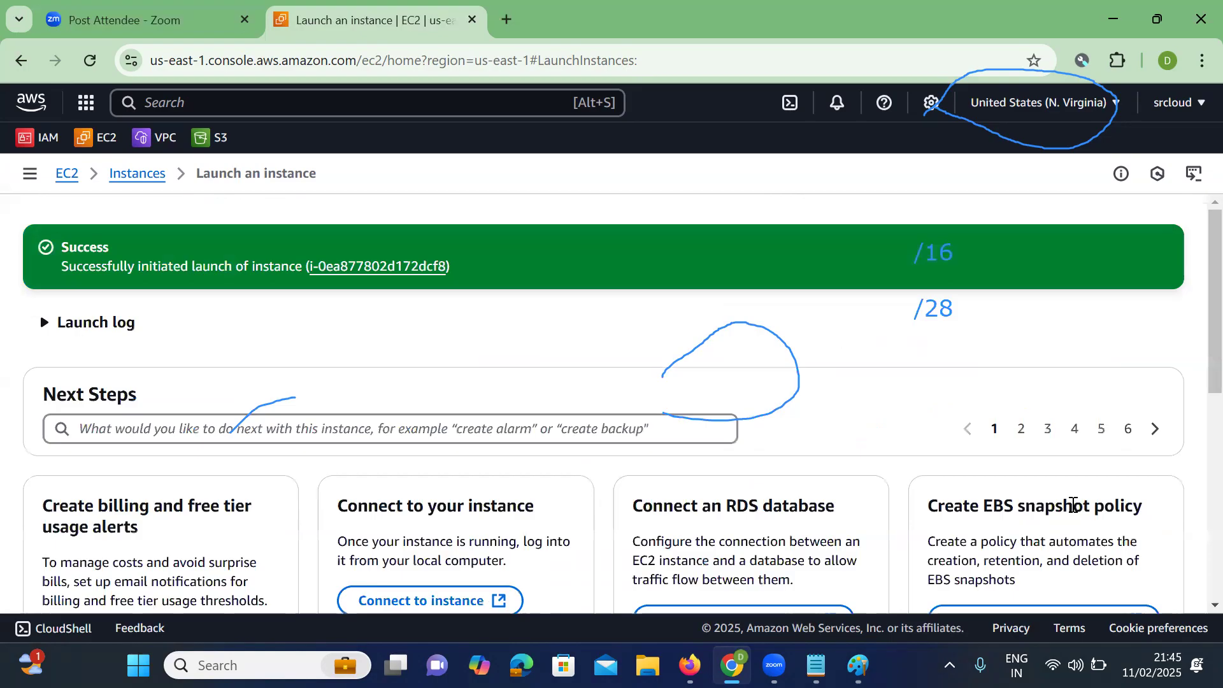
Show all instances, refresh the list and select web-server-pub.
{"action": "scroll", "coordinate": [997, 453], "scroll_direction": "down", "scroll_amount": 3}
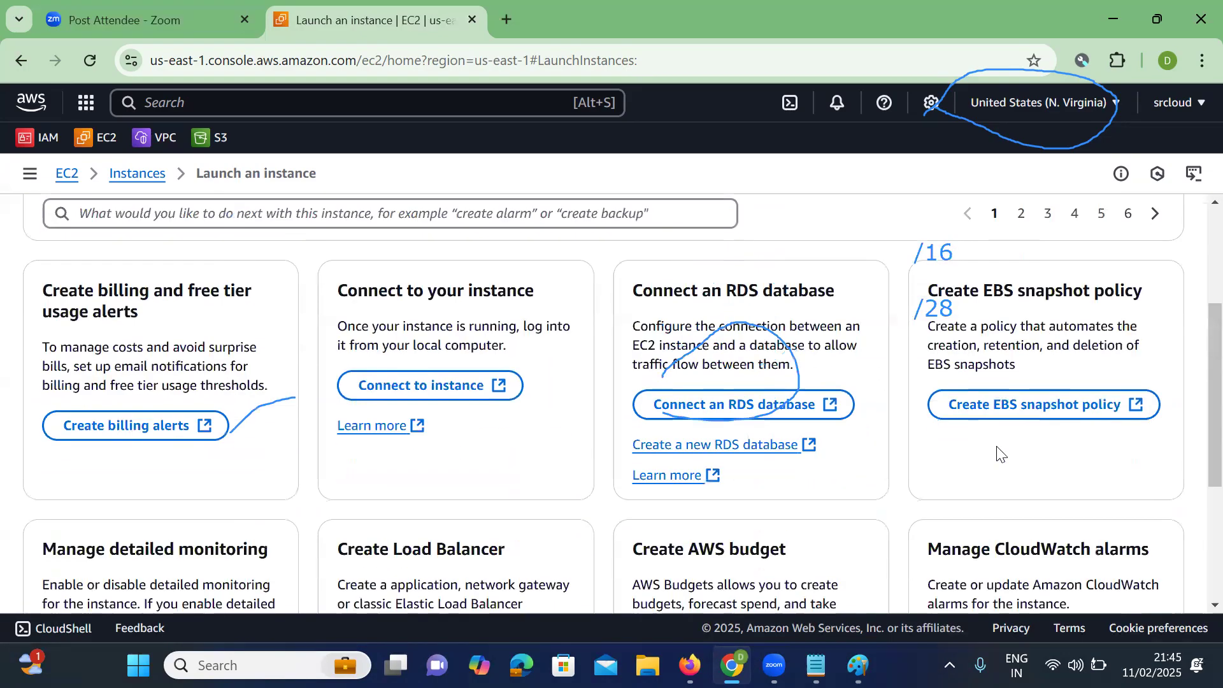
{"action": "scroll", "coordinate": [997, 454], "scroll_direction": "down", "scroll_amount": 3}
{"action": "left_click", "coordinate": [1065, 560]}
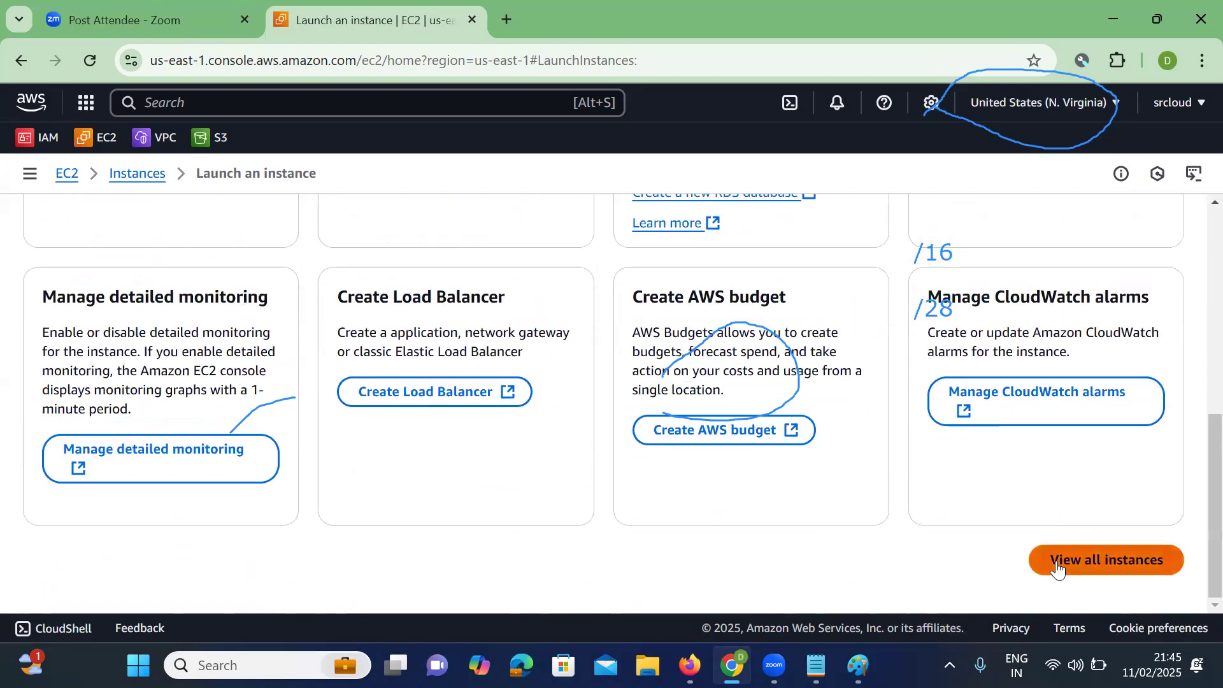
{"action": "left_click", "coordinate": [602, 220]}
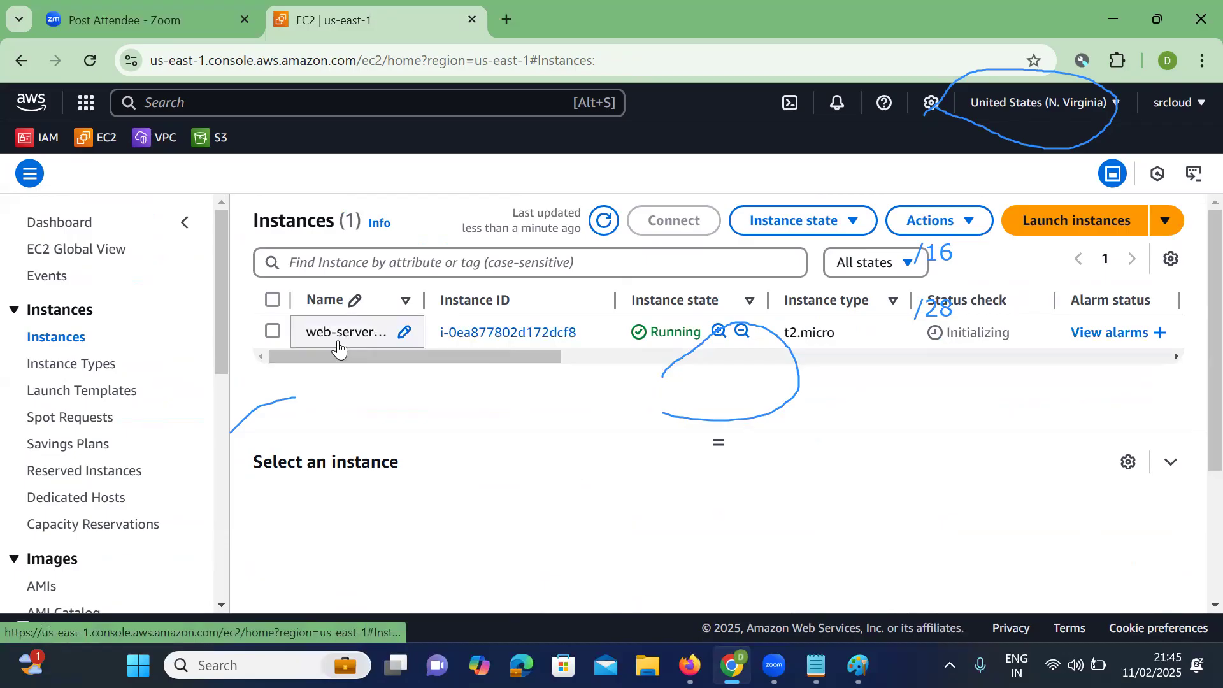
{"action": "left_click", "coordinate": [272, 332]}
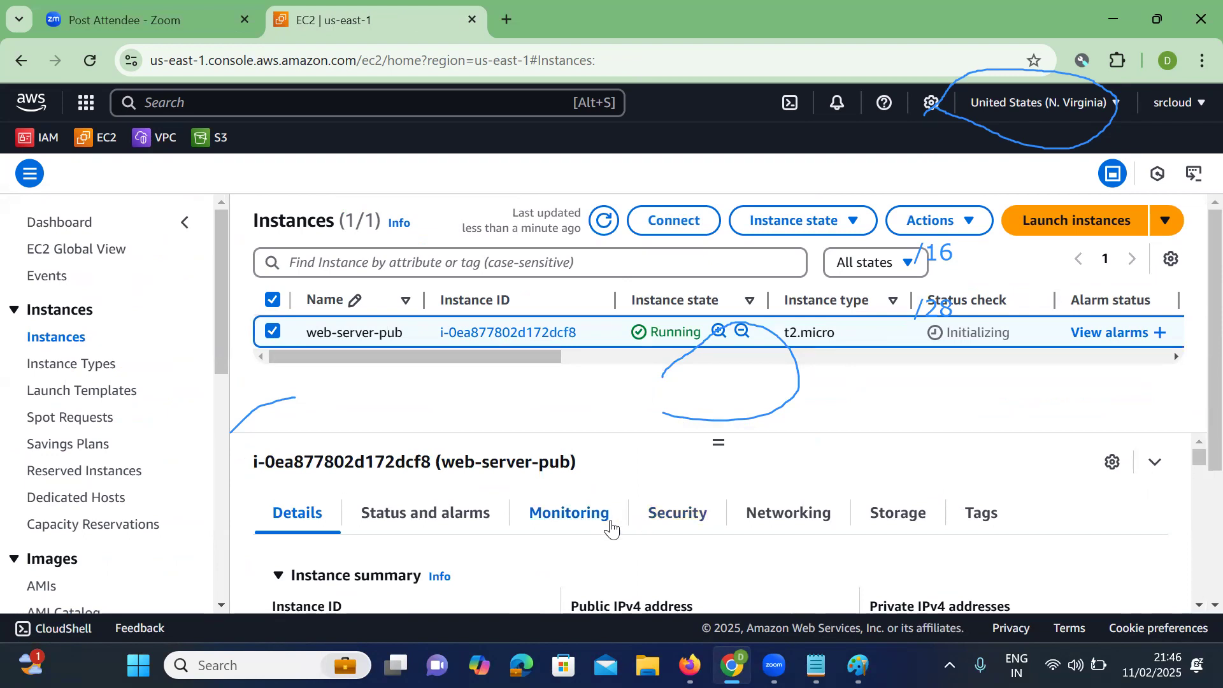
Review the inbound security rules of web-server-pub, including their port range and source.
{"action": "scroll", "coordinate": [643, 522], "scroll_direction": "down", "scroll_amount": 1}
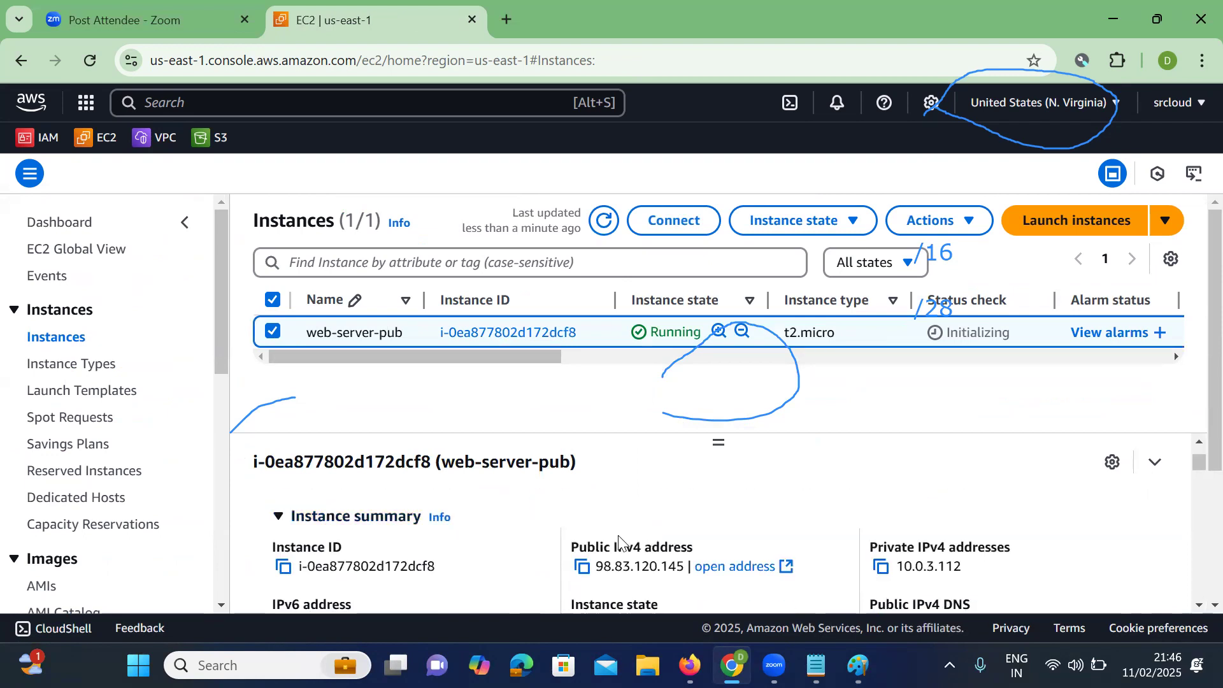
{"action": "scroll", "coordinate": [621, 541], "scroll_direction": "up", "scroll_amount": 2}
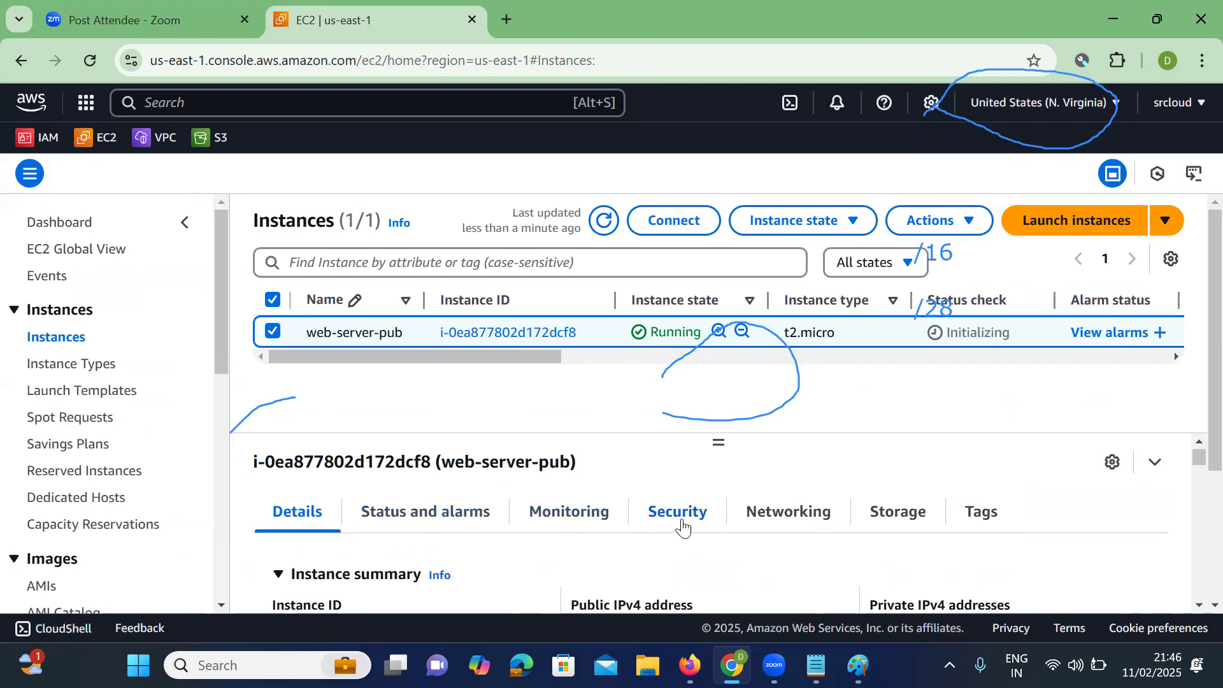
{"action": "left_click", "coordinate": [685, 528]}
{"action": "scroll", "coordinate": [683, 526], "scroll_direction": "down", "scroll_amount": 10}
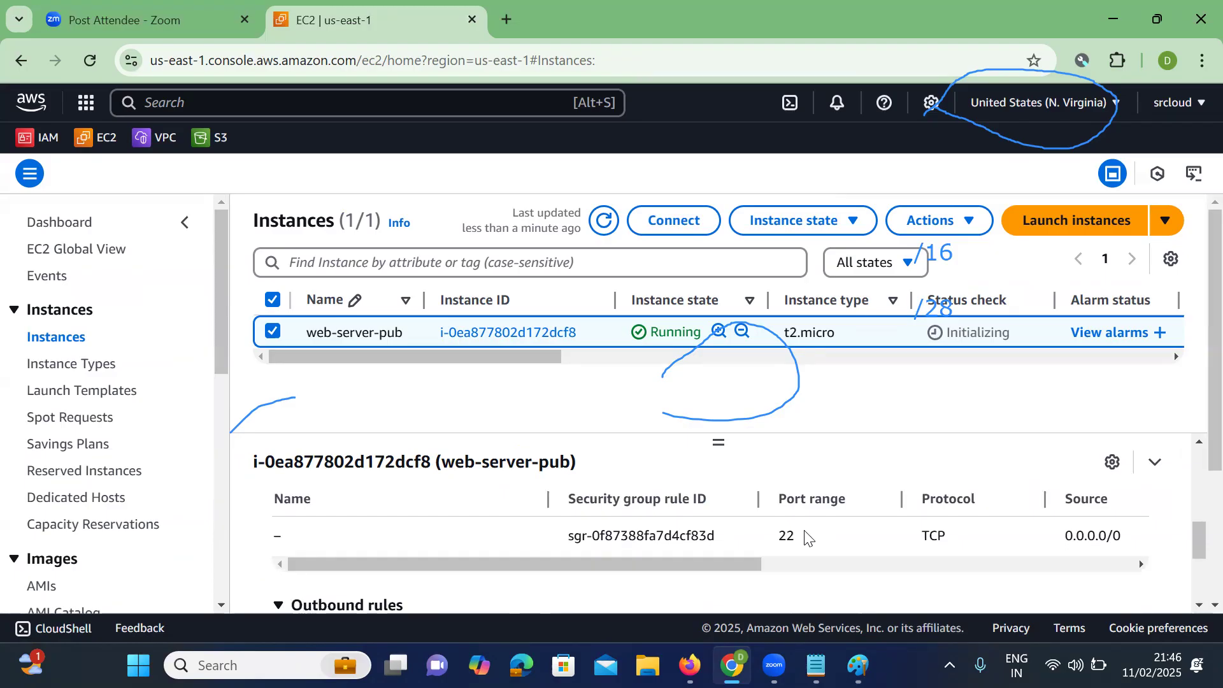
{"action": "scroll", "coordinate": [805, 537], "scroll_direction": "up", "scroll_amount": 3}
{"action": "scroll", "coordinate": [663, 519], "scroll_direction": "up", "scroll_amount": 3}
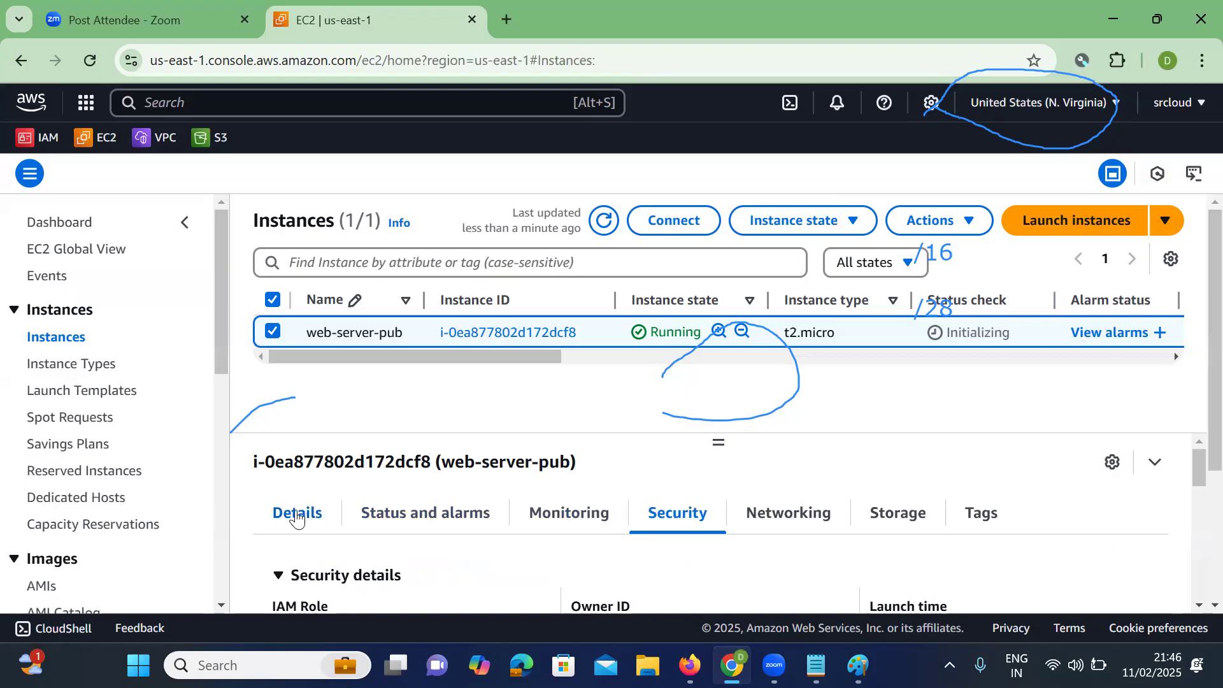
Check the public and private IPv4 addresses in the details of web-server-pub.
{"action": "left_click", "coordinate": [297, 515]}
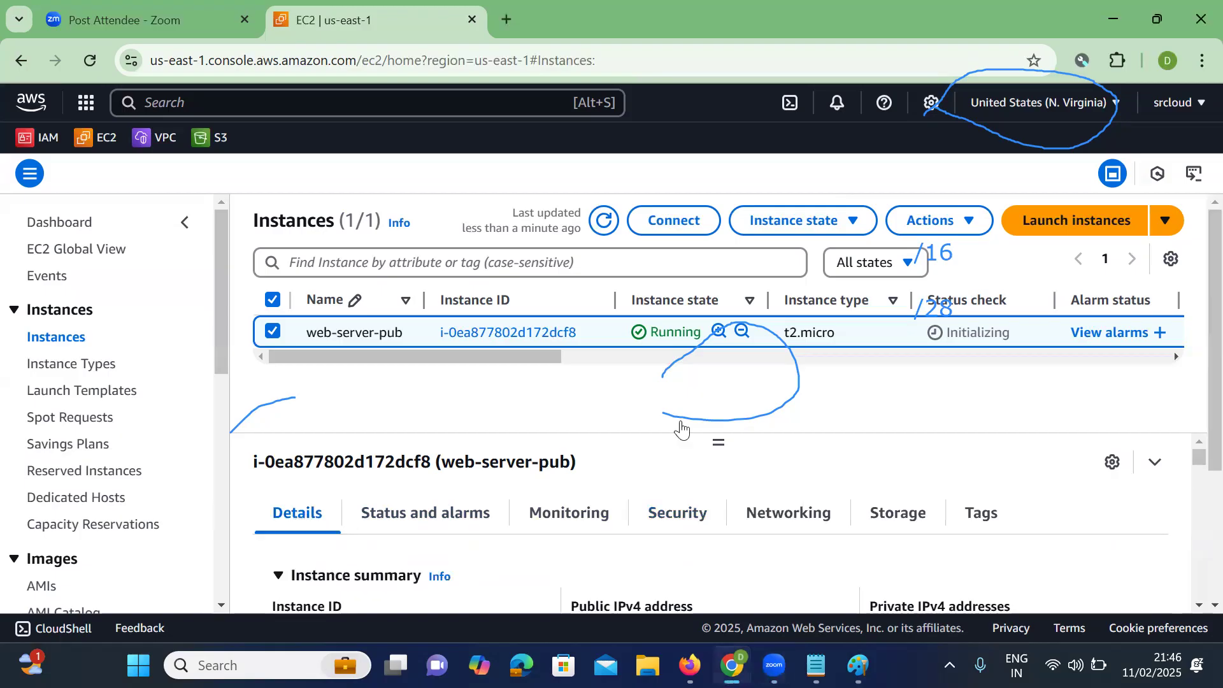
{"action": "scroll", "coordinate": [681, 427], "scroll_direction": "down", "scroll_amount": 1}
{"action": "scroll", "coordinate": [611, 547], "scroll_direction": "down", "scroll_amount": 2}
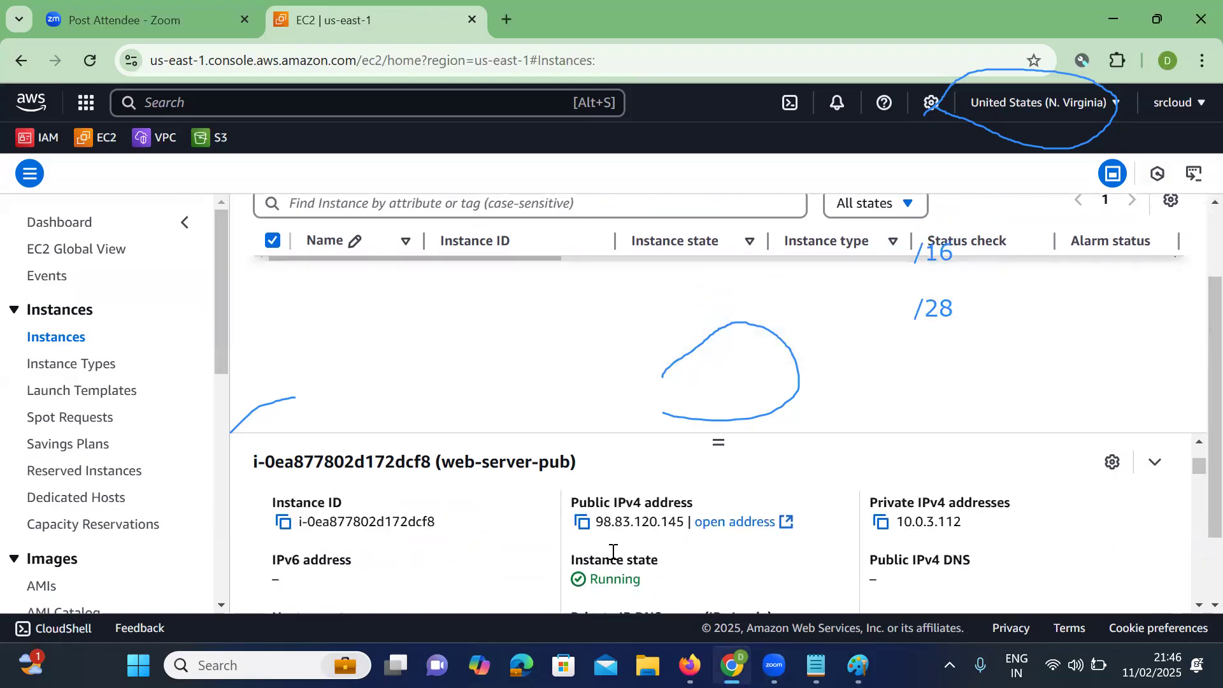
Copy the public IPv4 address of web-server-pub and open Git Bash.
{"action": "left_click", "coordinate": [583, 534]}
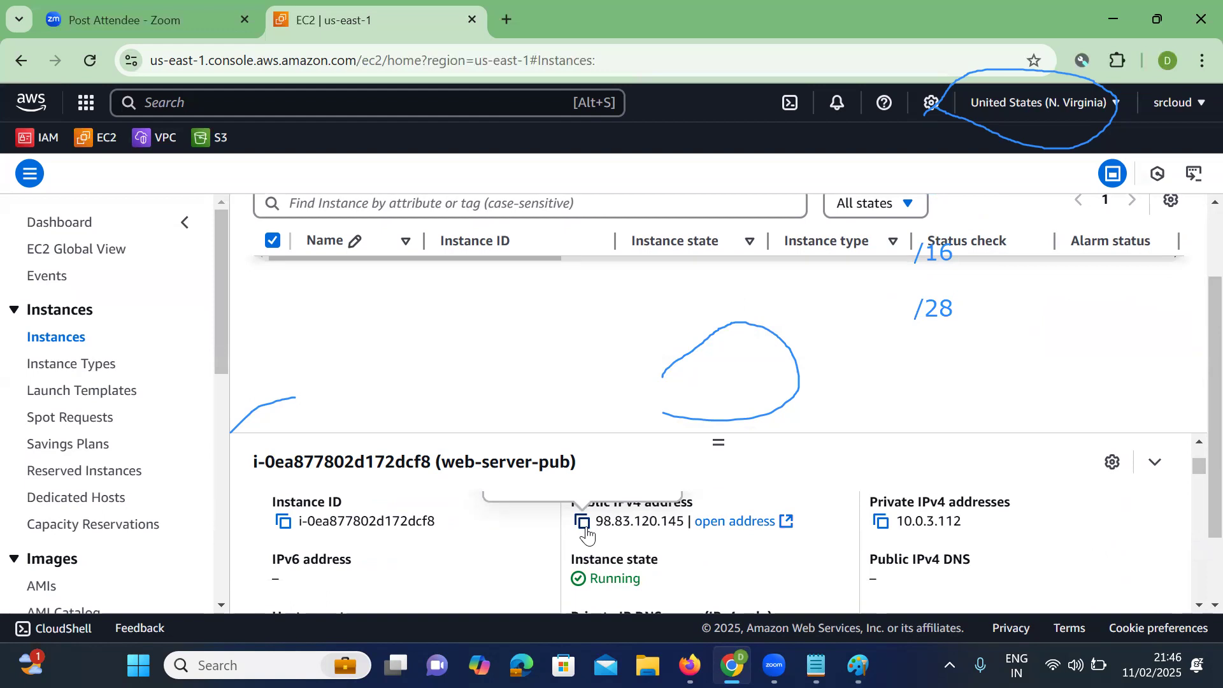
{"action": "key", "text": "super"}
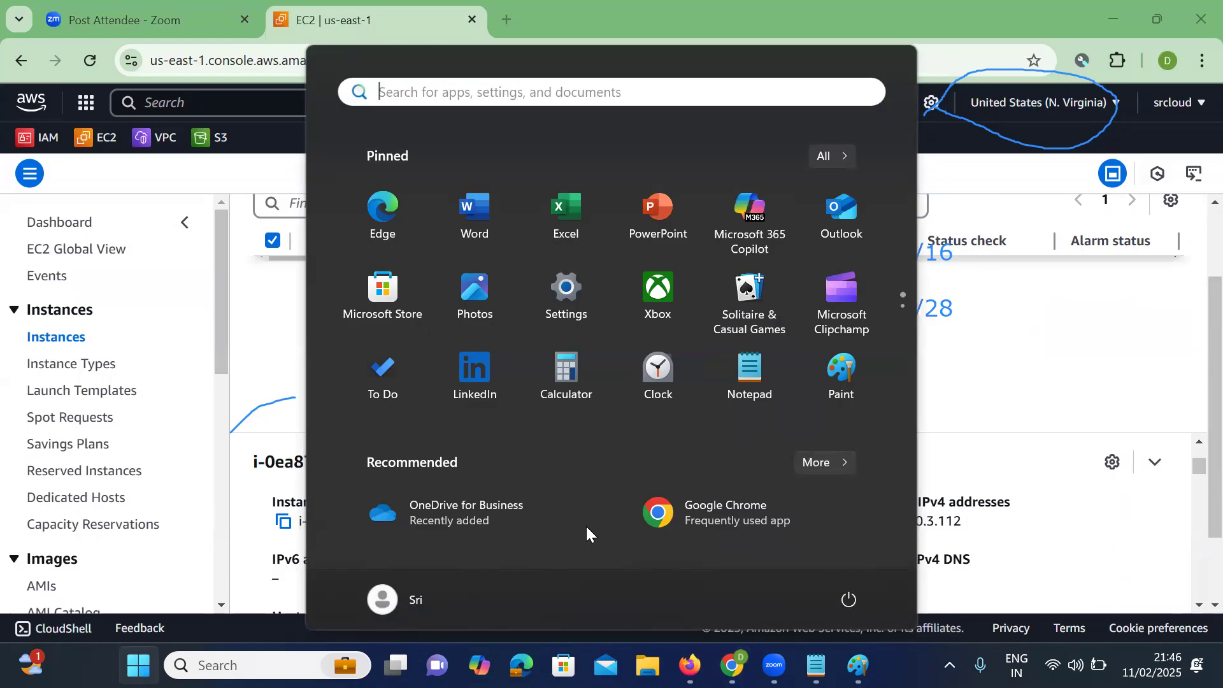
{"action": "type", "text": "git"}
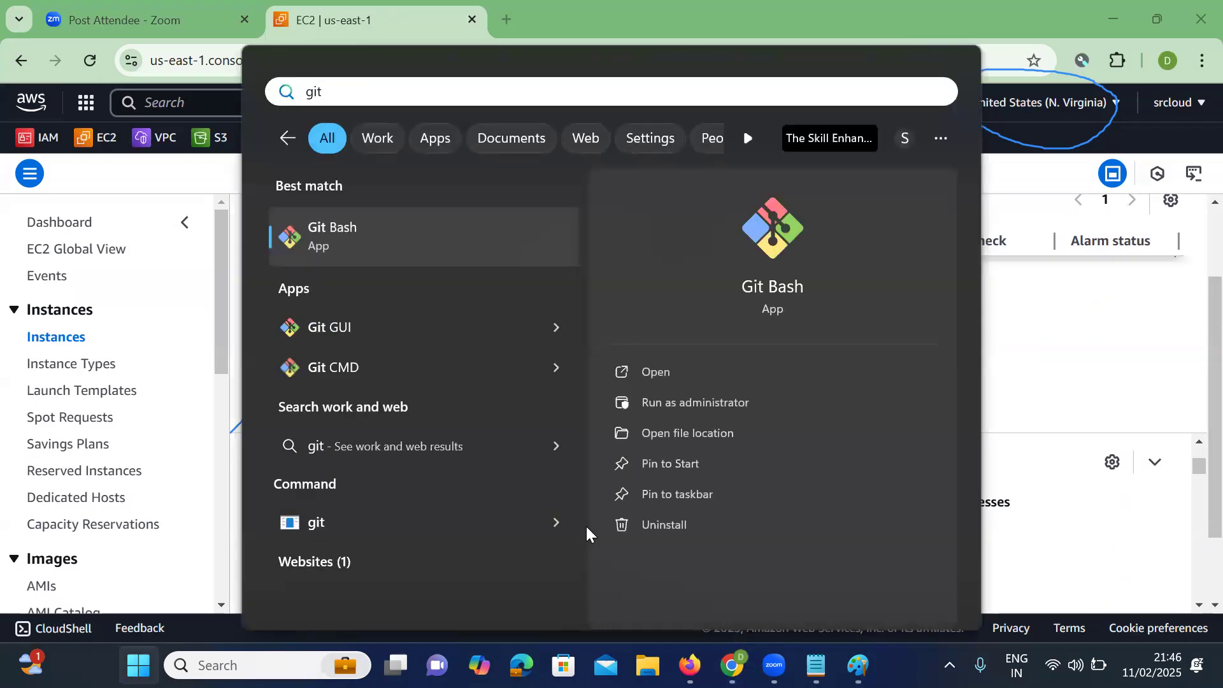
{"action": "key", "text": "Return"}
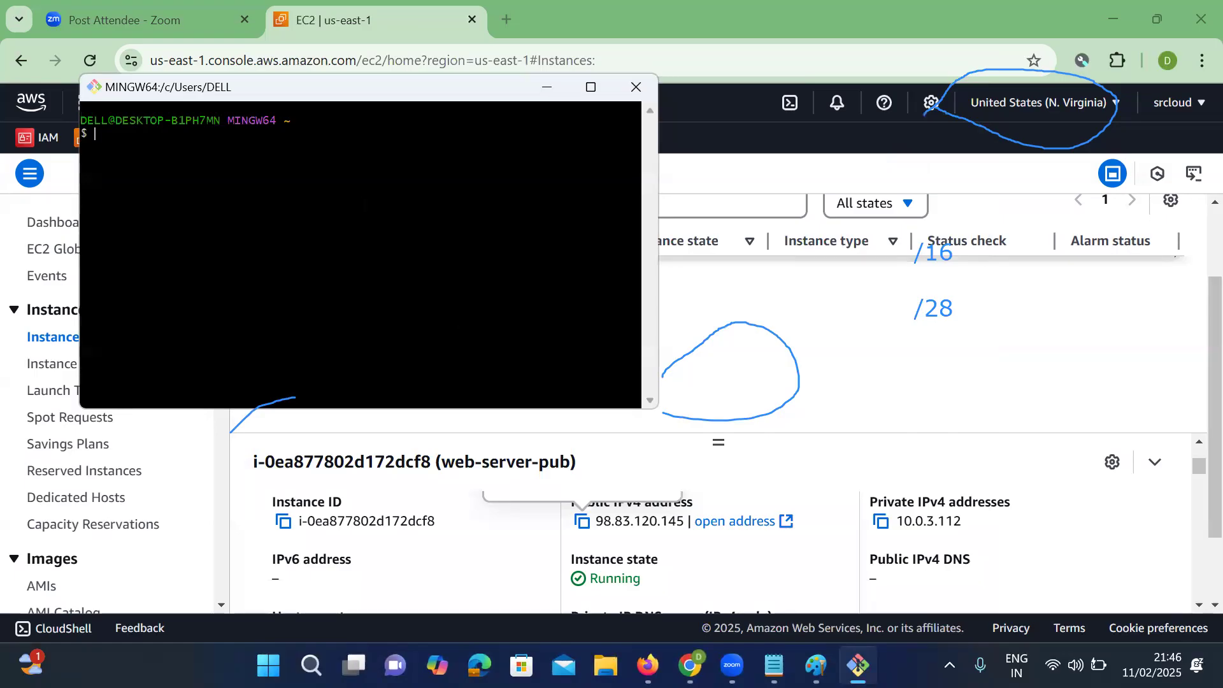
Enlarge the terminal text and change from the home directory to Downloads.
{"action": "key", "text": "ctrl+plus"}
{"action": "key", "text": "ctrl+plus"}
{"action": "type", "text": "cd"}
{"action": "key", "text": "Return"}
{"action": "type", "text": "cd Downloads/"}
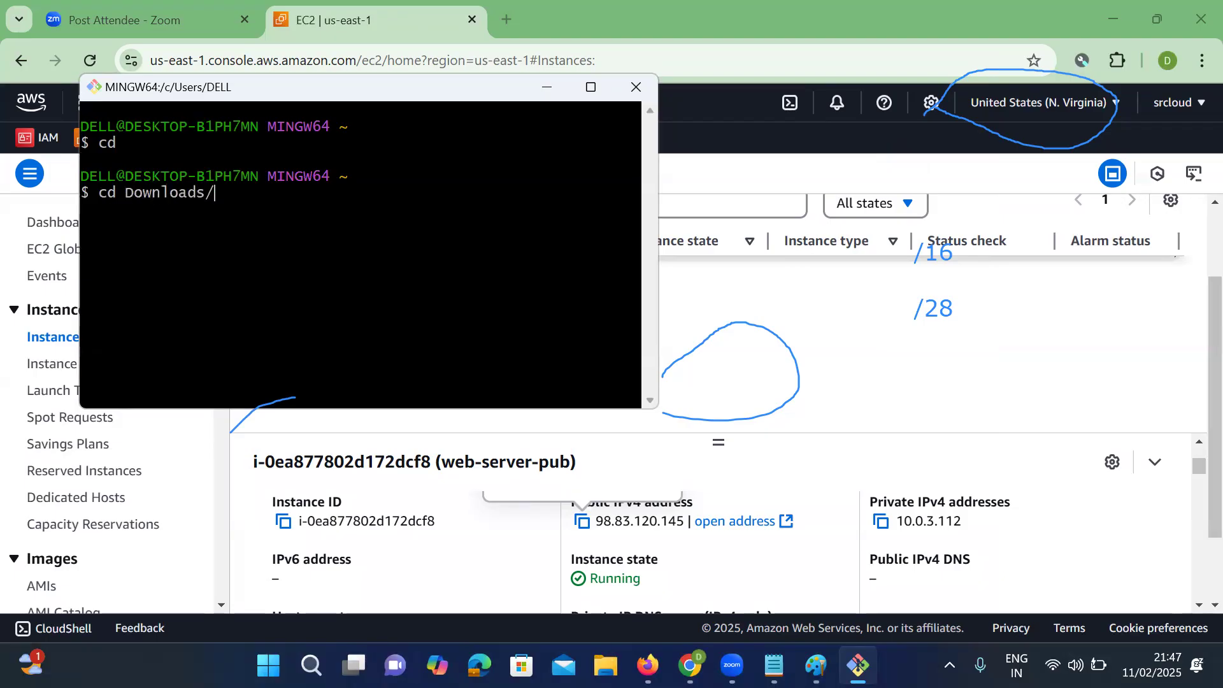
{"action": "key", "text": "Return"}
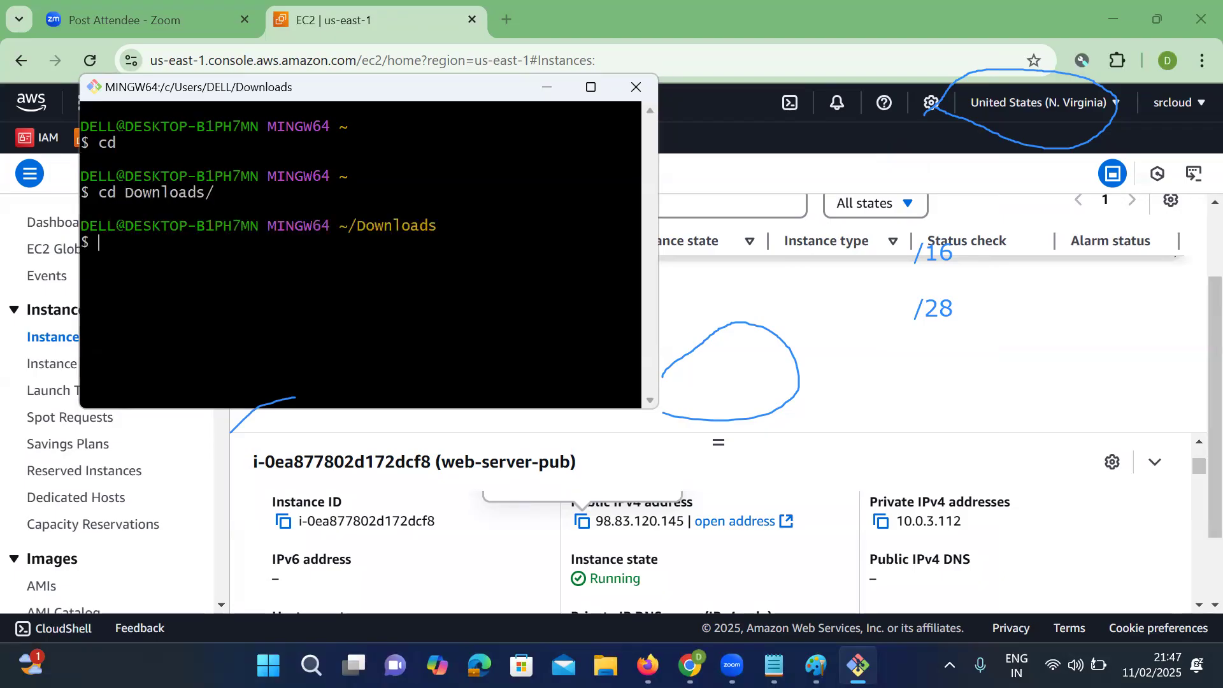
Try to connect over SSH as ec2-user to 98.83.120.145 with the key file demo.key.pem, pasting the copied address.
{"action": "type", "text": "ssh -i dem"}
{"action": "key", "text": "Tab"}
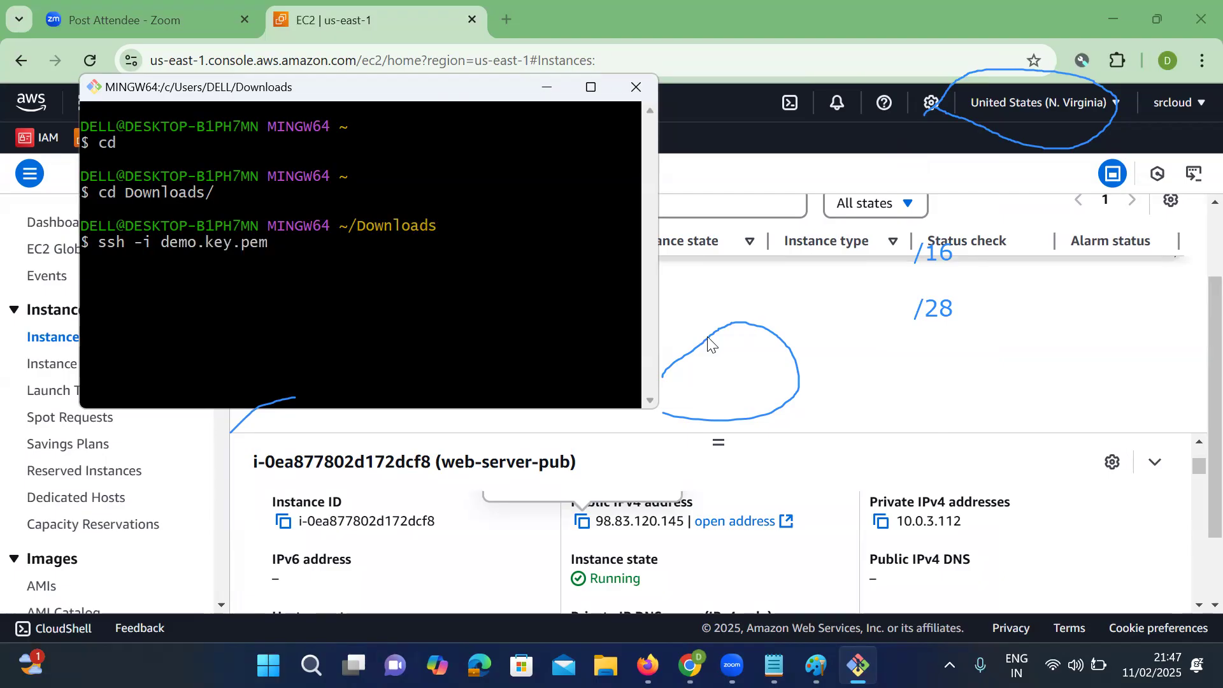
{"action": "type", "text": "ec2-user@"}
{"action": "right_click", "coordinate": [459, 211]}
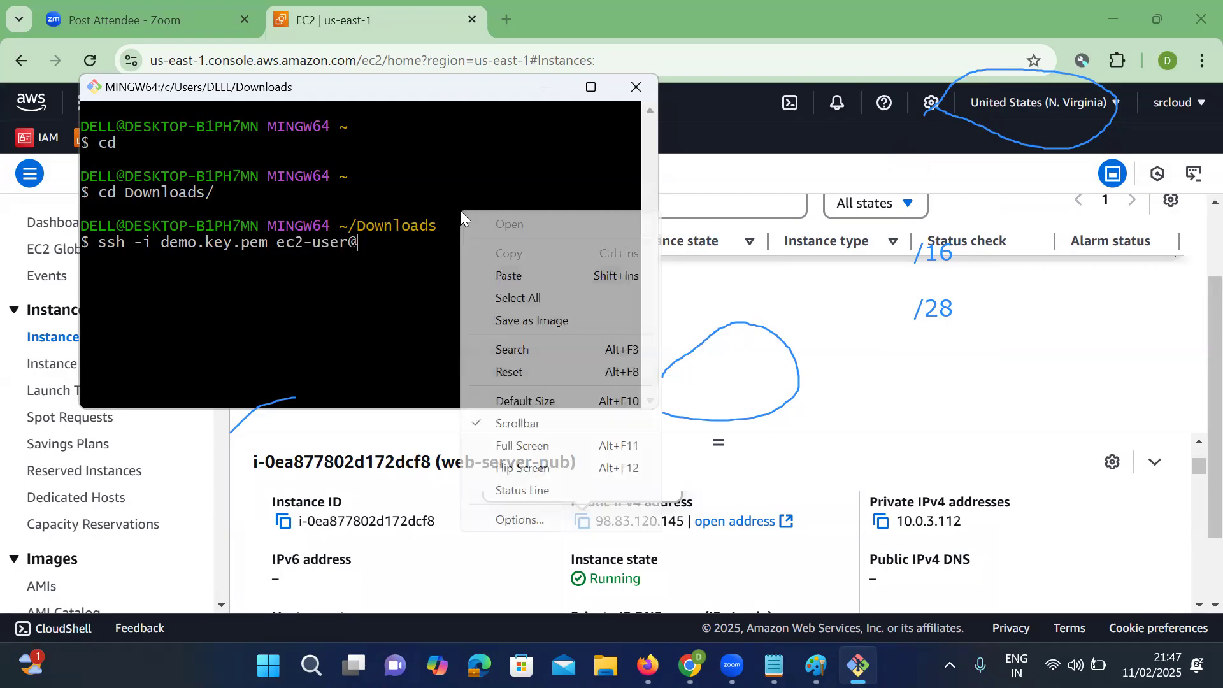
{"action": "left_click", "coordinate": [512, 276]}
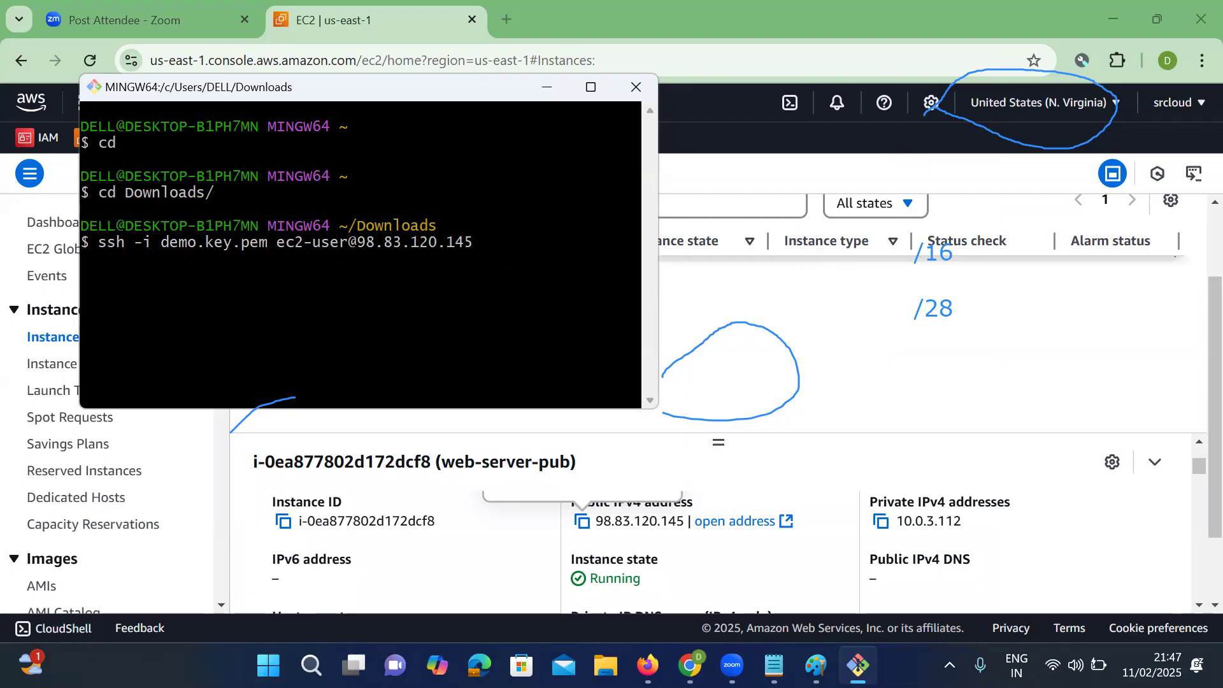
Switch to the EC2 console and compare web-server-pub's SSH client example command with the one in Git Bash, finally leaving the connection page.
{"action": "left_click", "coordinate": [866, 349]}
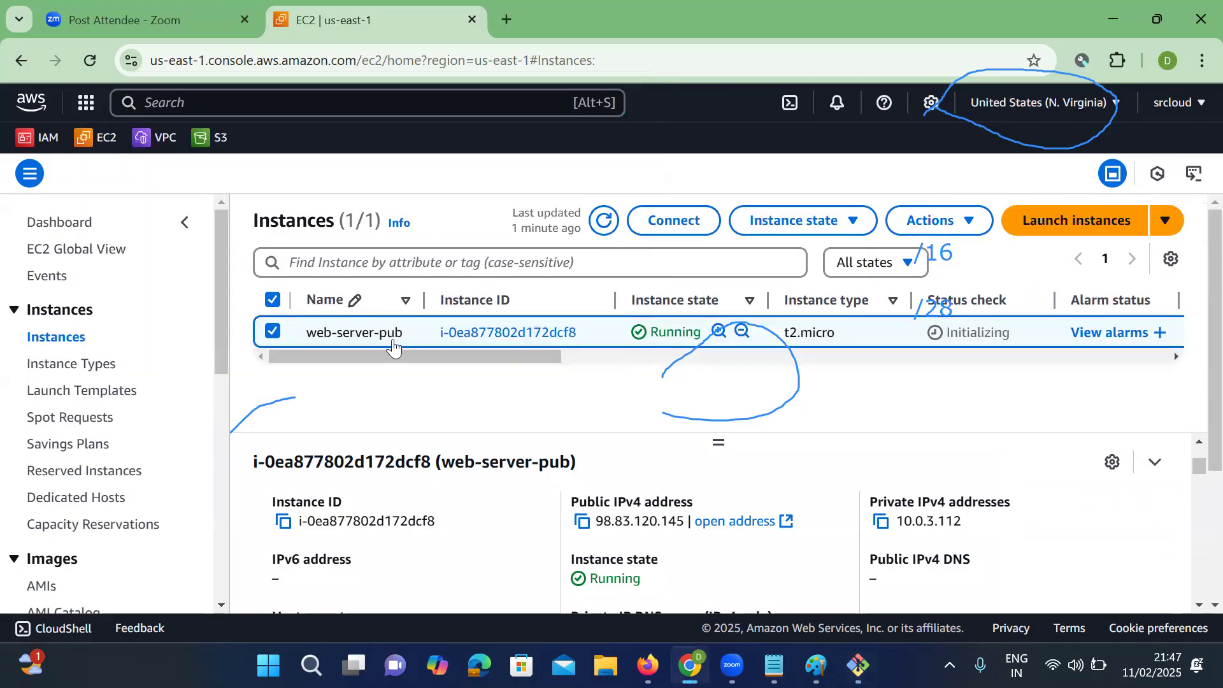
{"action": "left_click", "coordinate": [264, 336]}
{"action": "left_click", "coordinate": [270, 332]}
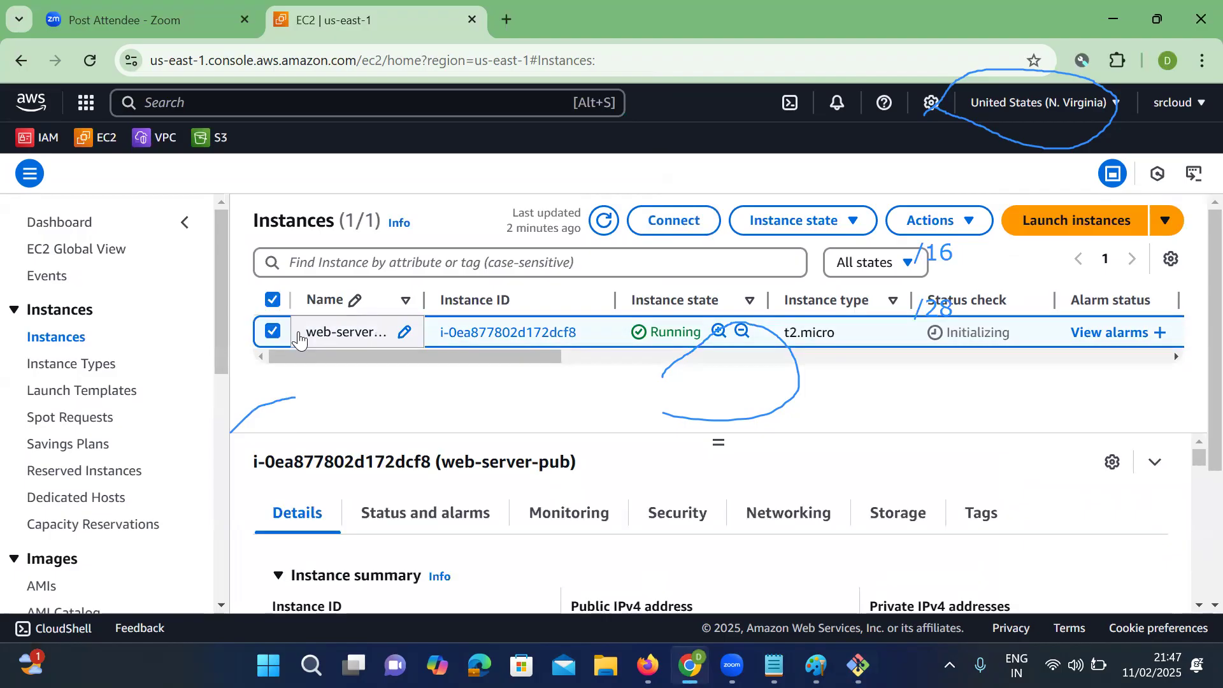
{"action": "left_click", "coordinate": [659, 221]}
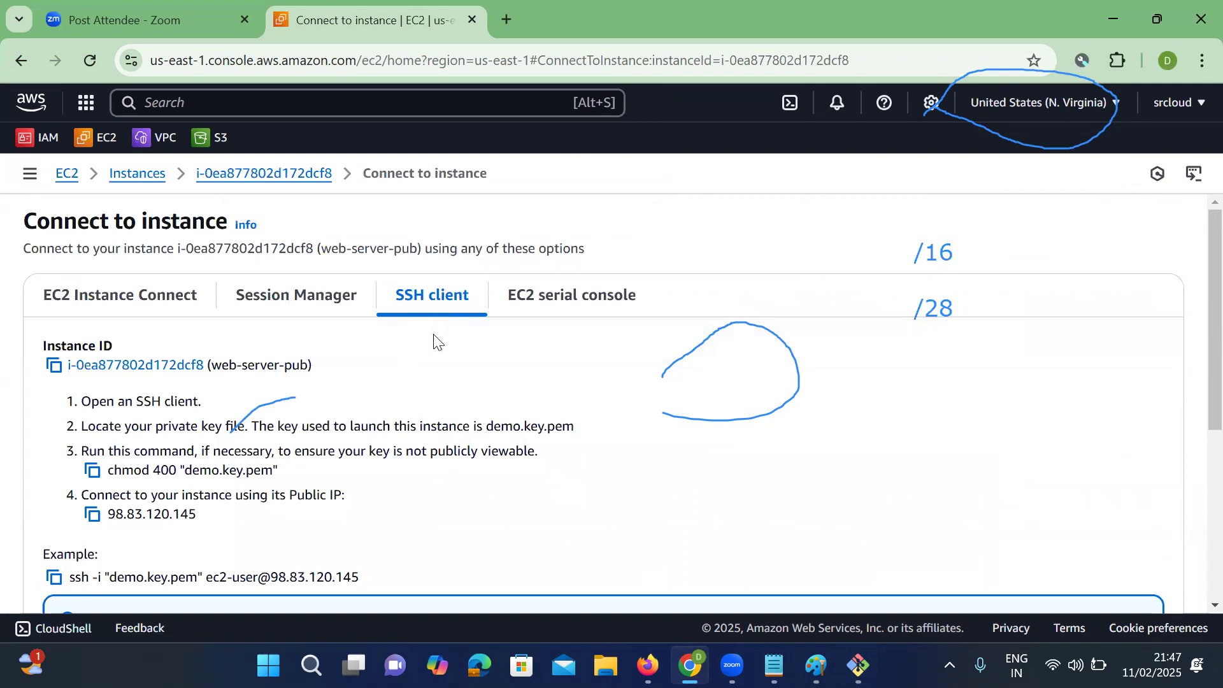
{"action": "scroll", "coordinate": [306, 457], "scroll_direction": "down", "scroll_amount": 2}
{"action": "scroll", "coordinate": [305, 457], "scroll_direction": "down", "scroll_amount": 1}
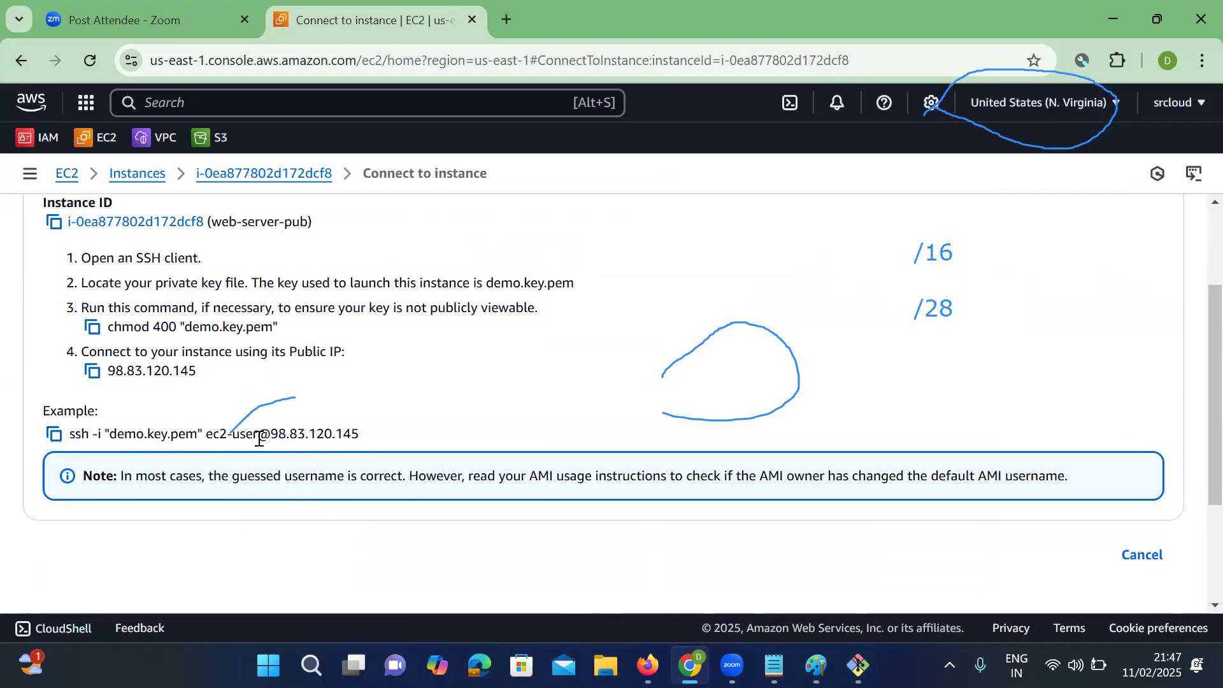
{"action": "double_click", "coordinate": [308, 433]}
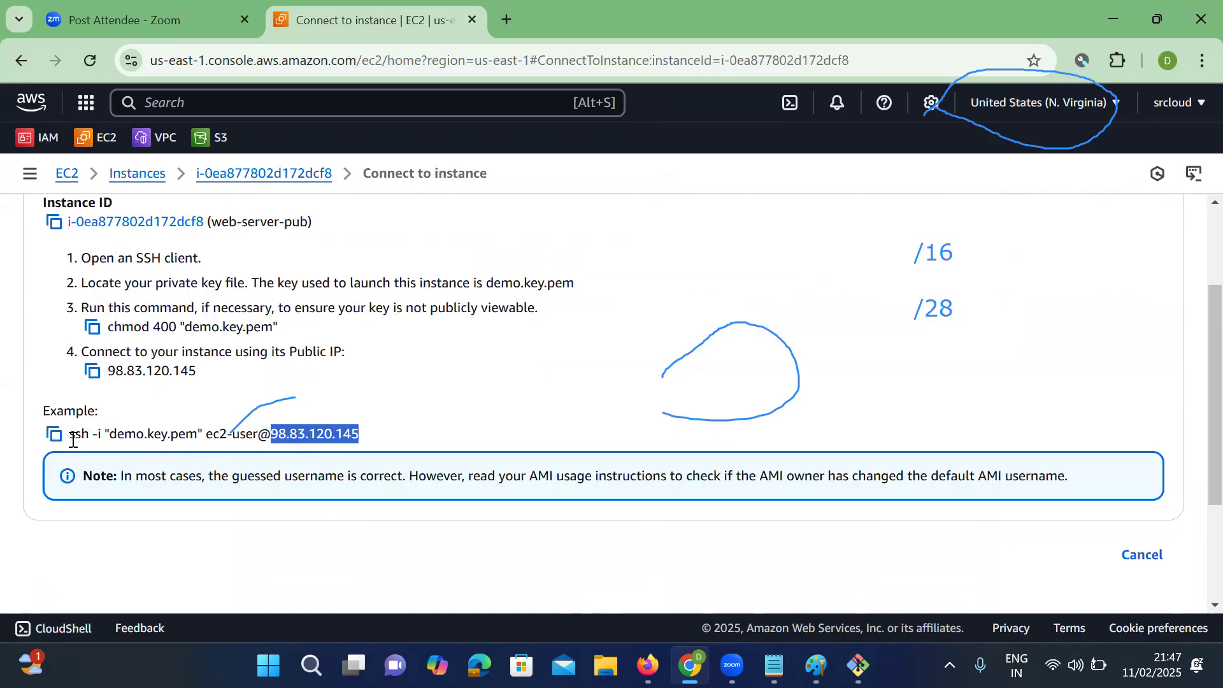
{"action": "key", "text": "alt+Tab"}
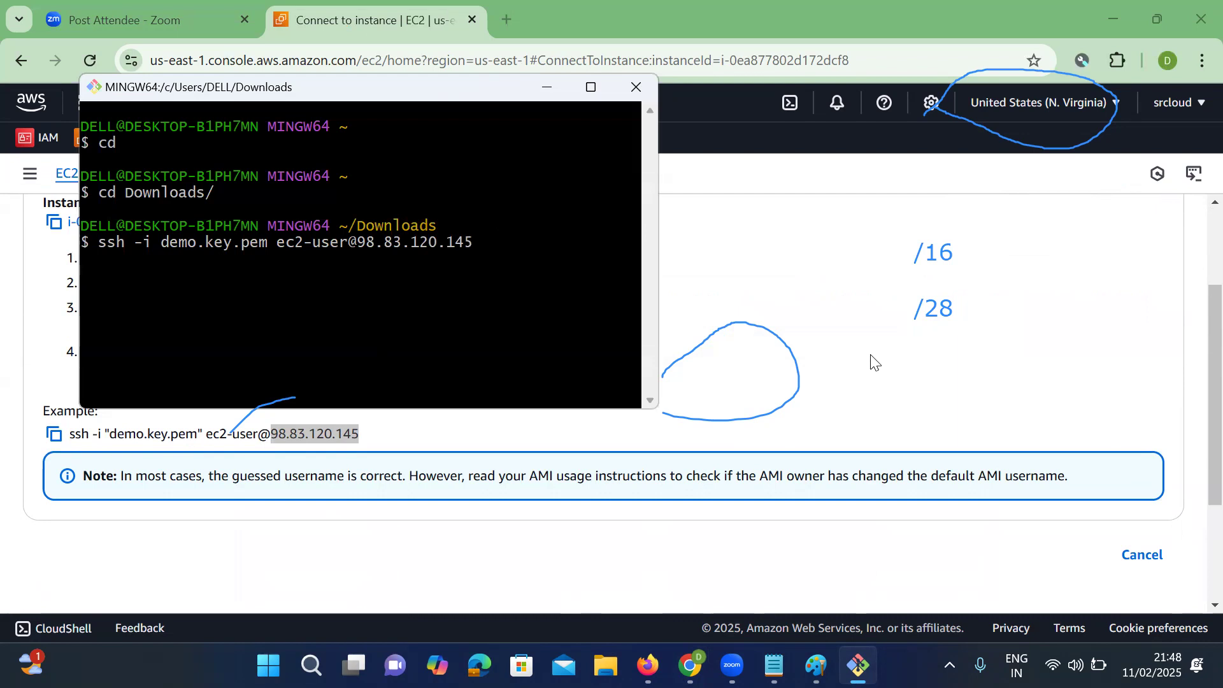
{"action": "left_click", "coordinate": [1131, 567]}
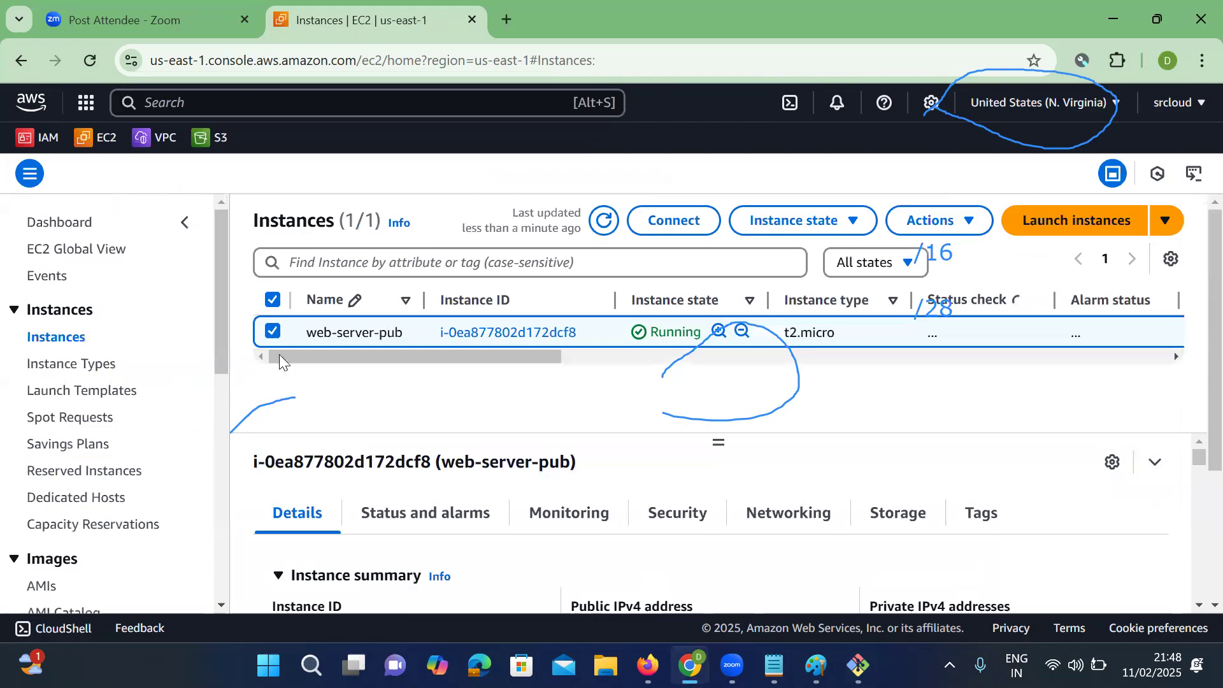
Open the VPC console in a new browser tab and switch to it.
{"action": "right_click", "coordinate": [159, 137]}
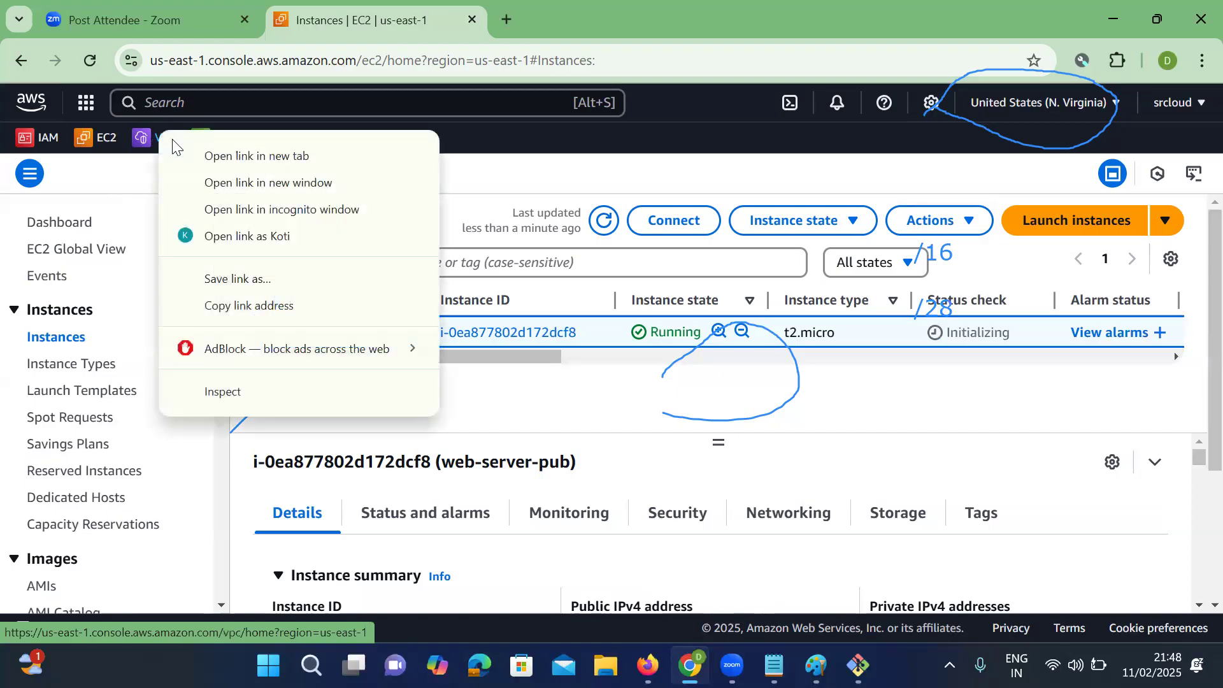
{"action": "left_click", "coordinate": [193, 157]}
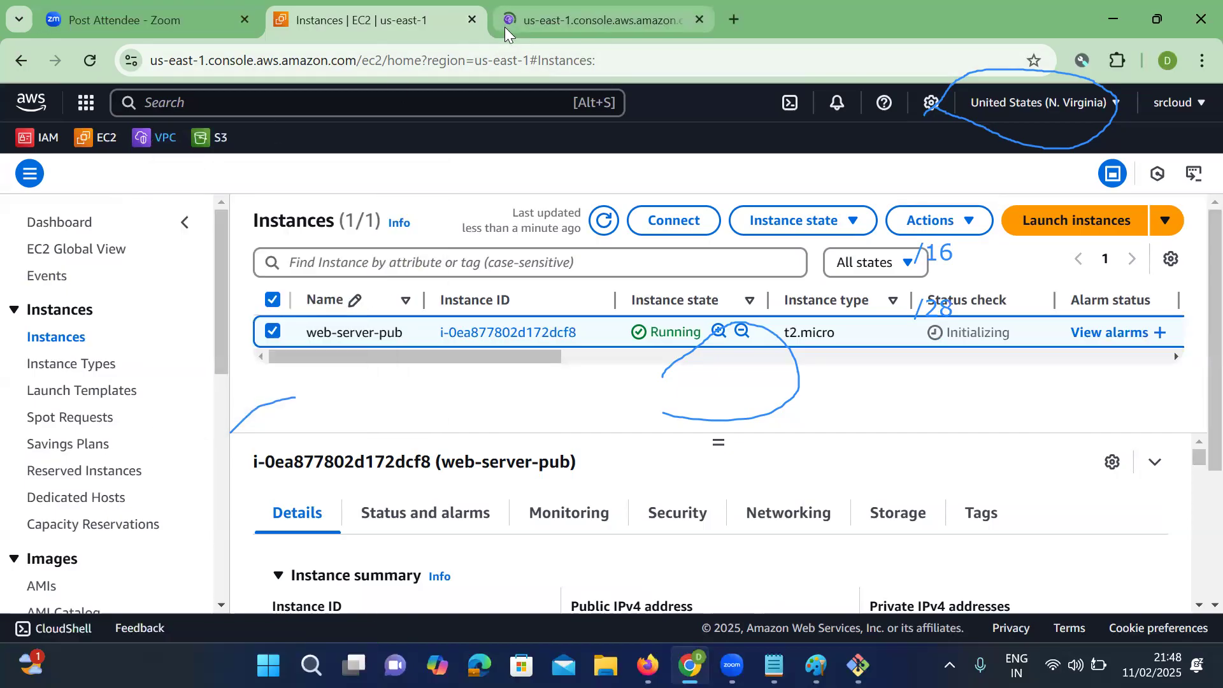
{"action": "left_click", "coordinate": [505, 27]}
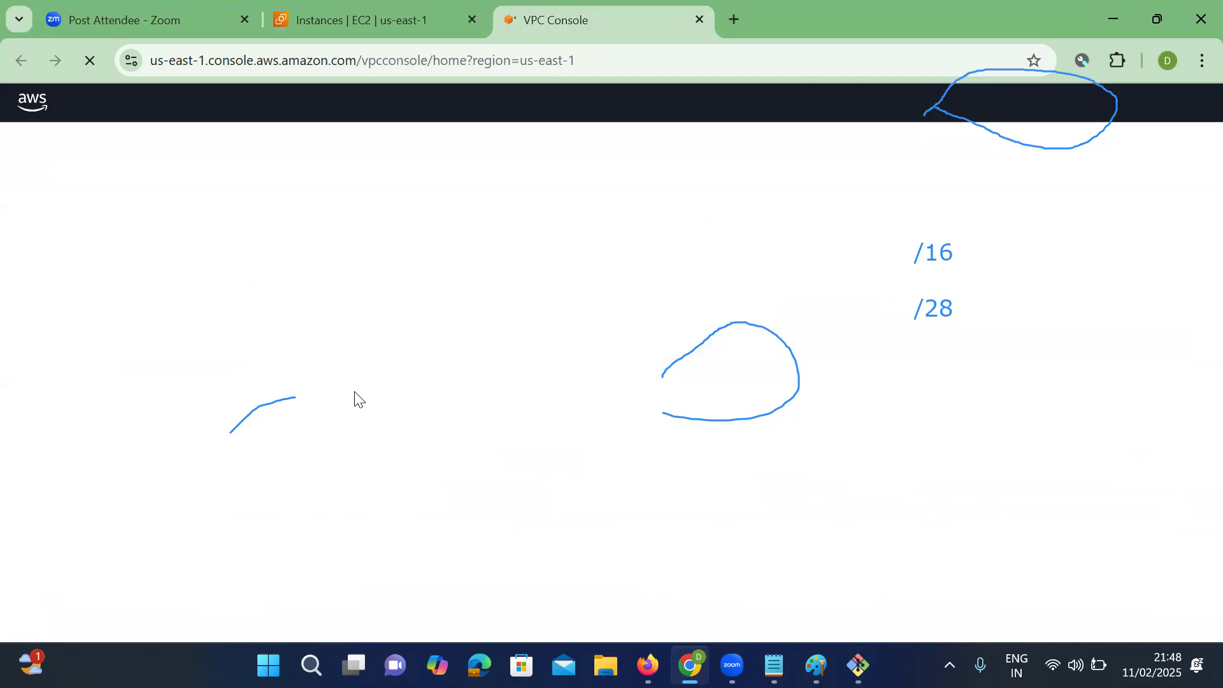
Recall the previous SSH command for ec2-user in Git Bash and return to the VPC console.
{"action": "key", "text": "alt+Tab"}
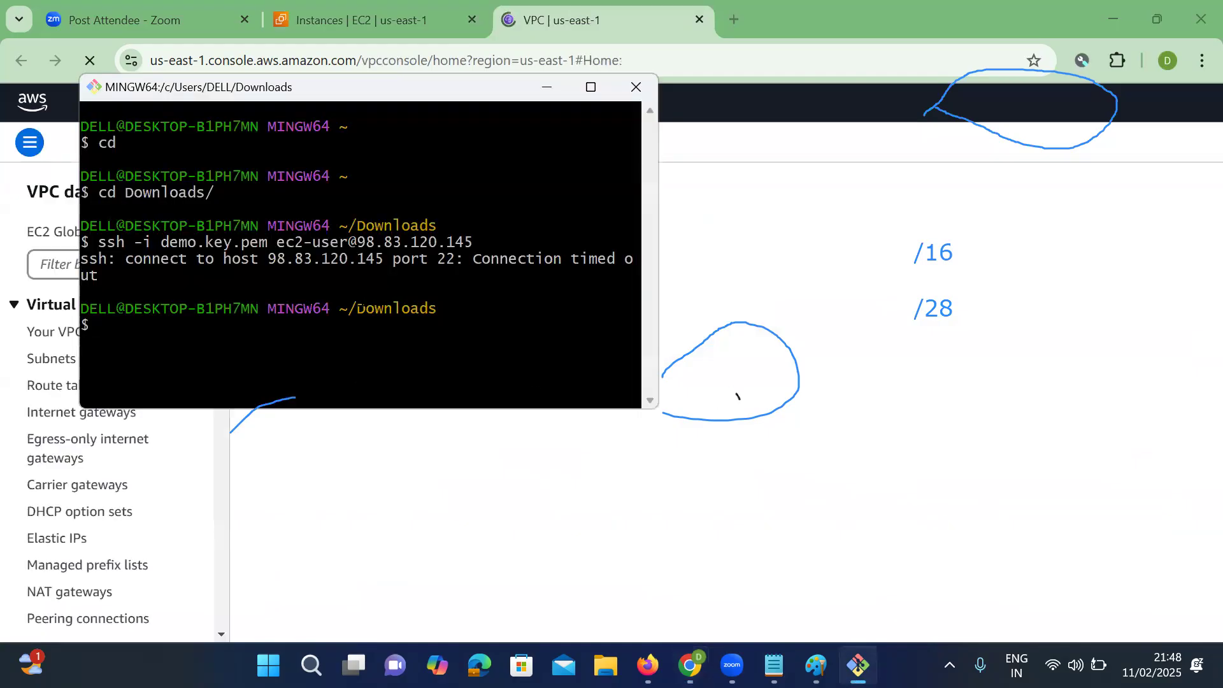
{"action": "key", "text": "Up"}
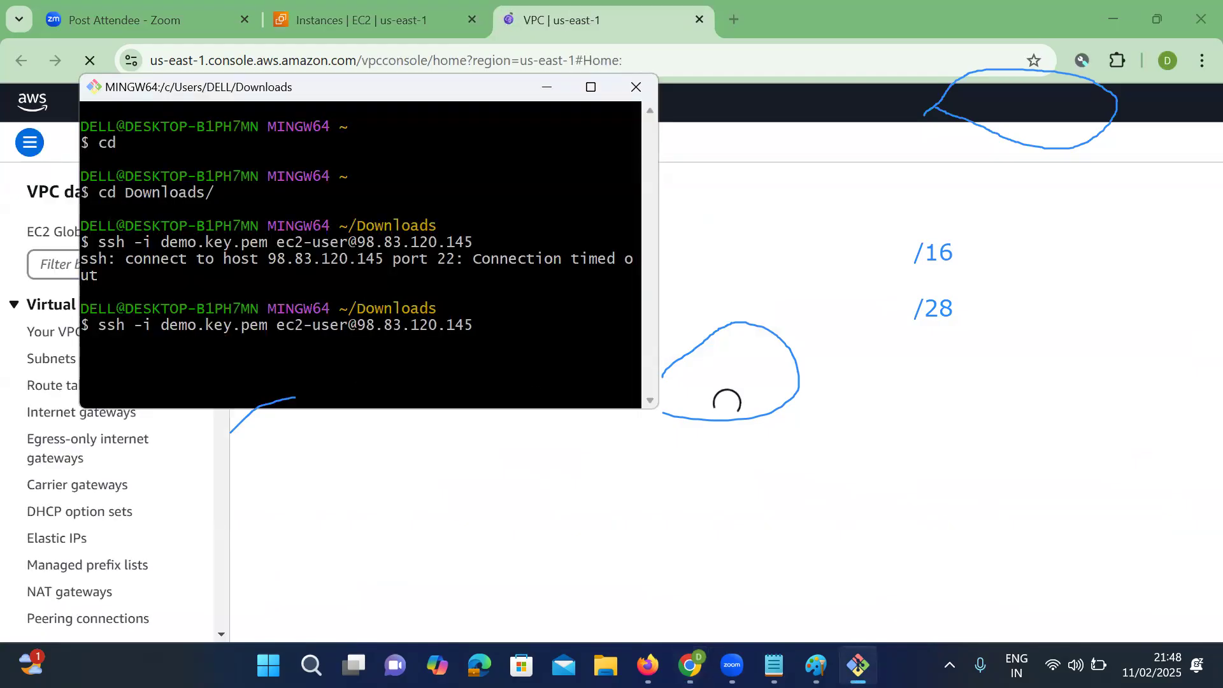
{"action": "key", "text": "alt+Tab"}
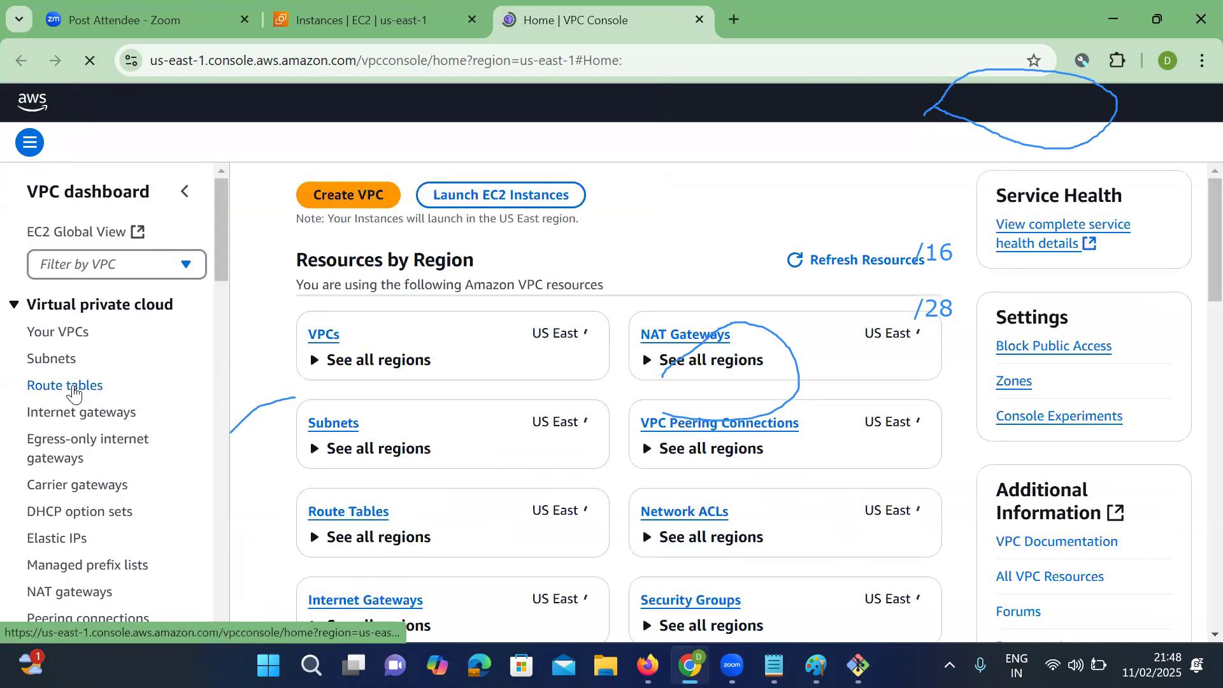
Show the VPC route tables and select pub-feb-rt.
{"action": "left_click", "coordinate": [65, 385]}
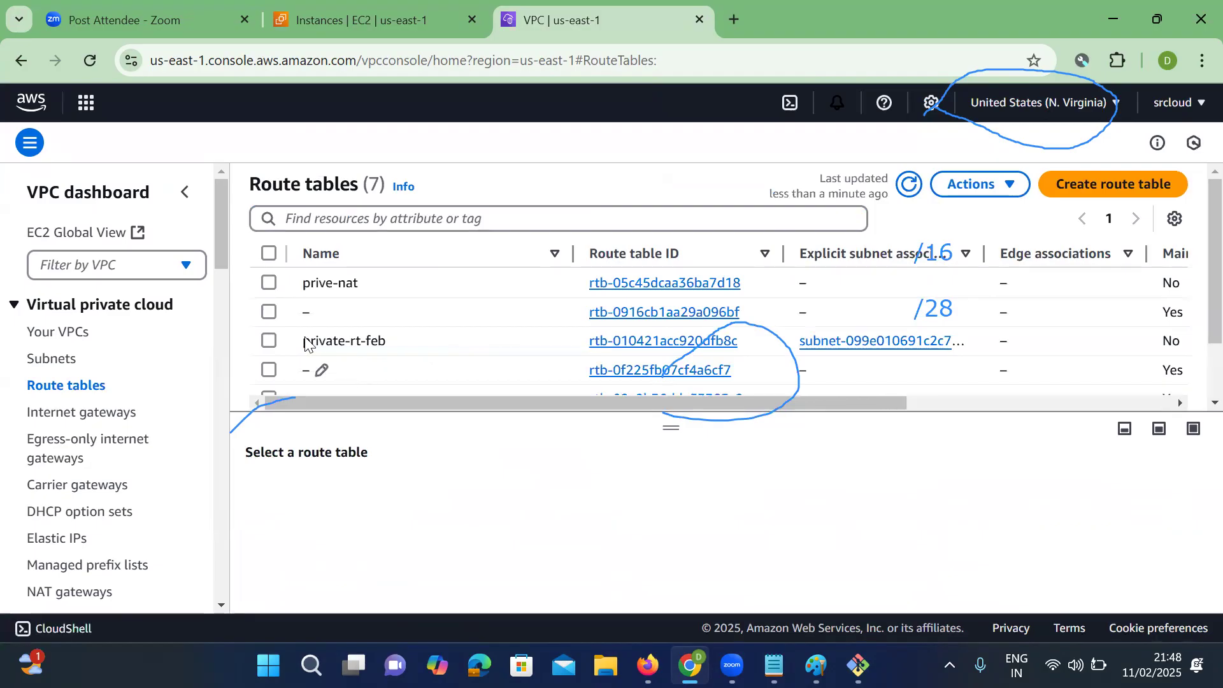
{"action": "scroll", "coordinate": [299, 365], "scroll_direction": "down", "scroll_amount": 2}
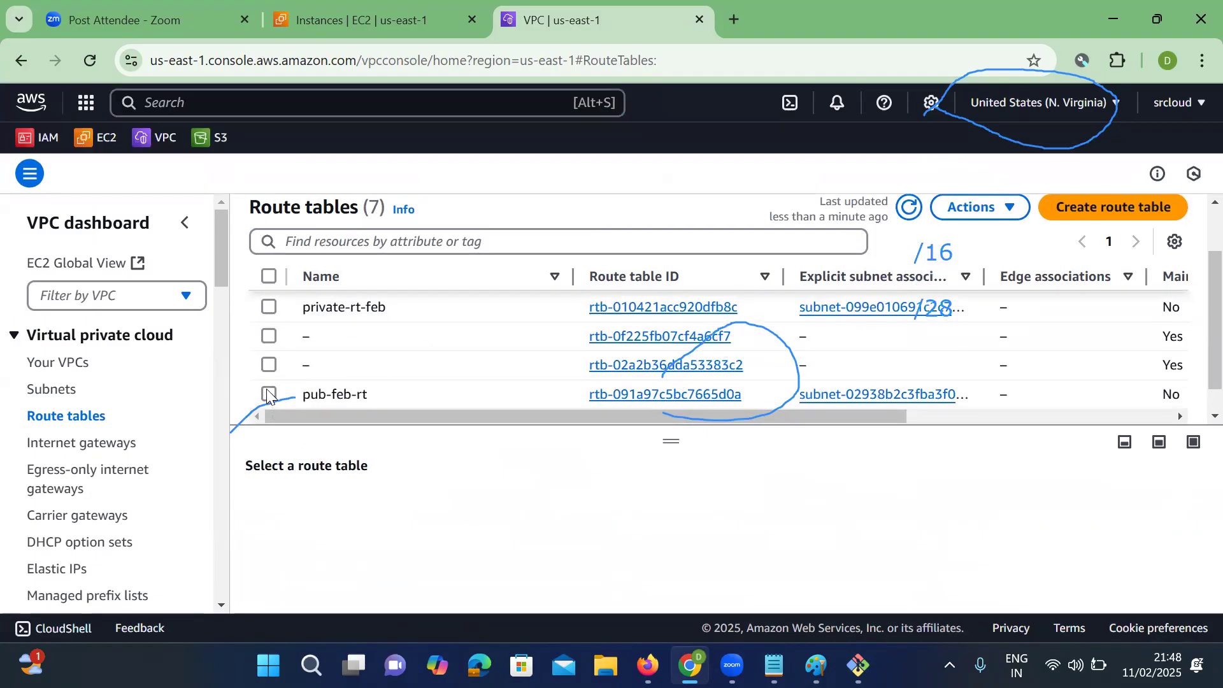
{"action": "left_click", "coordinate": [267, 392]}
{"action": "scroll", "coordinate": [425, 392], "scroll_direction": "down", "scroll_amount": 1}
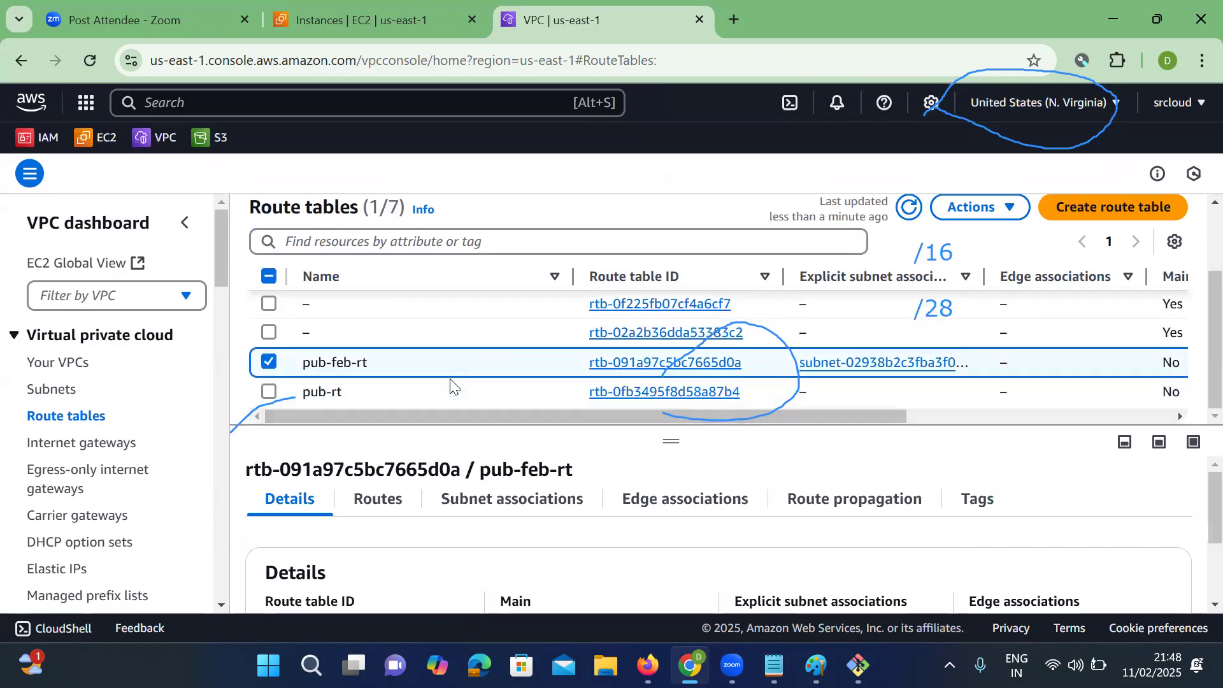
{"action": "scroll", "coordinate": [450, 384], "scroll_direction": "up", "scroll_amount": 3}
{"action": "scroll", "coordinate": [451, 384], "scroll_direction": "down", "scroll_amount": 3}
{"action": "scroll", "coordinate": [450, 384], "scroll_direction": "up", "scroll_amount": 3}
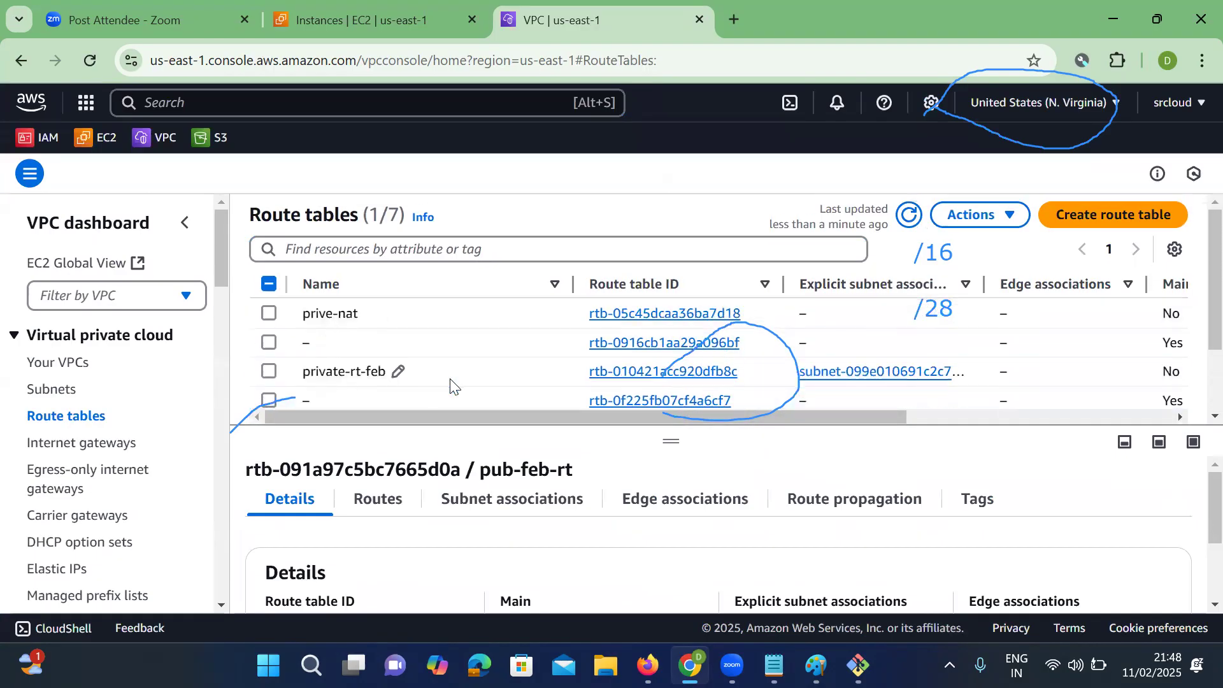
{"action": "scroll", "coordinate": [450, 384], "scroll_direction": "down", "scroll_amount": 3}
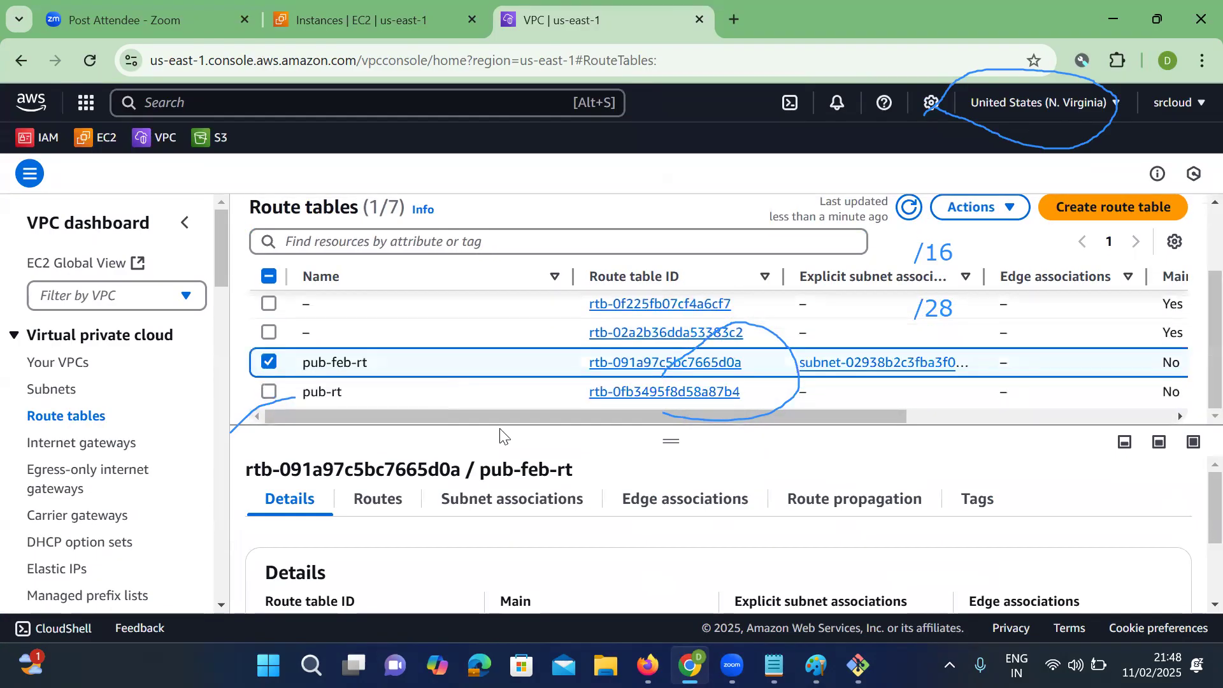
Review the explicit subnet associations and the routes of pub-feb-rt.
{"action": "left_click", "coordinate": [477, 511]}
{"action": "scroll", "coordinate": [477, 510], "scroll_direction": "down", "scroll_amount": 1}
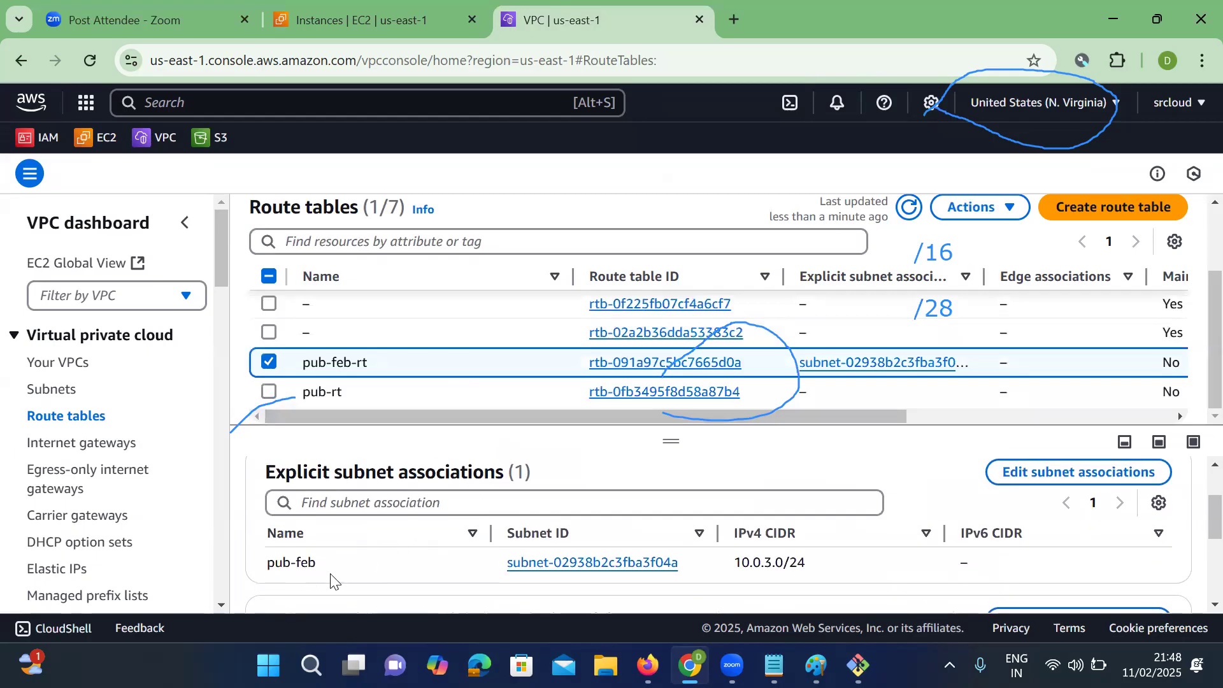
{"action": "scroll", "coordinate": [375, 560], "scroll_direction": "up", "scroll_amount": 1}
{"action": "left_click", "coordinate": [370, 501]}
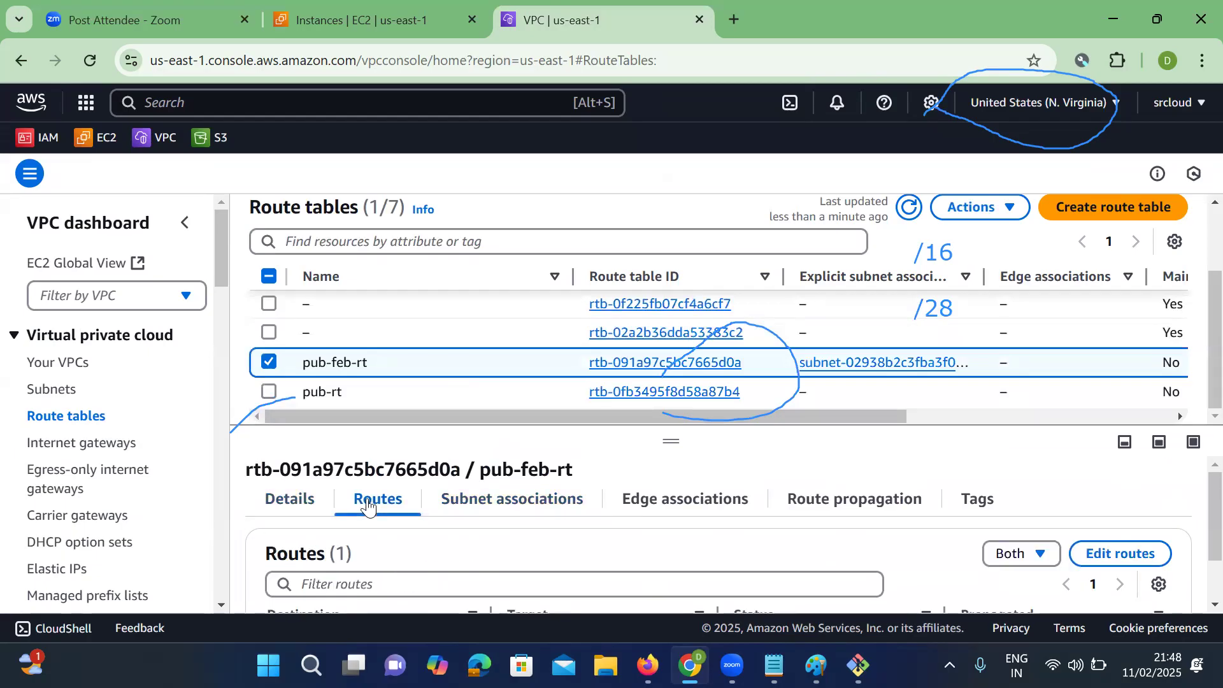
{"action": "scroll", "coordinate": [368, 503], "scroll_direction": "down", "scroll_amount": 1}
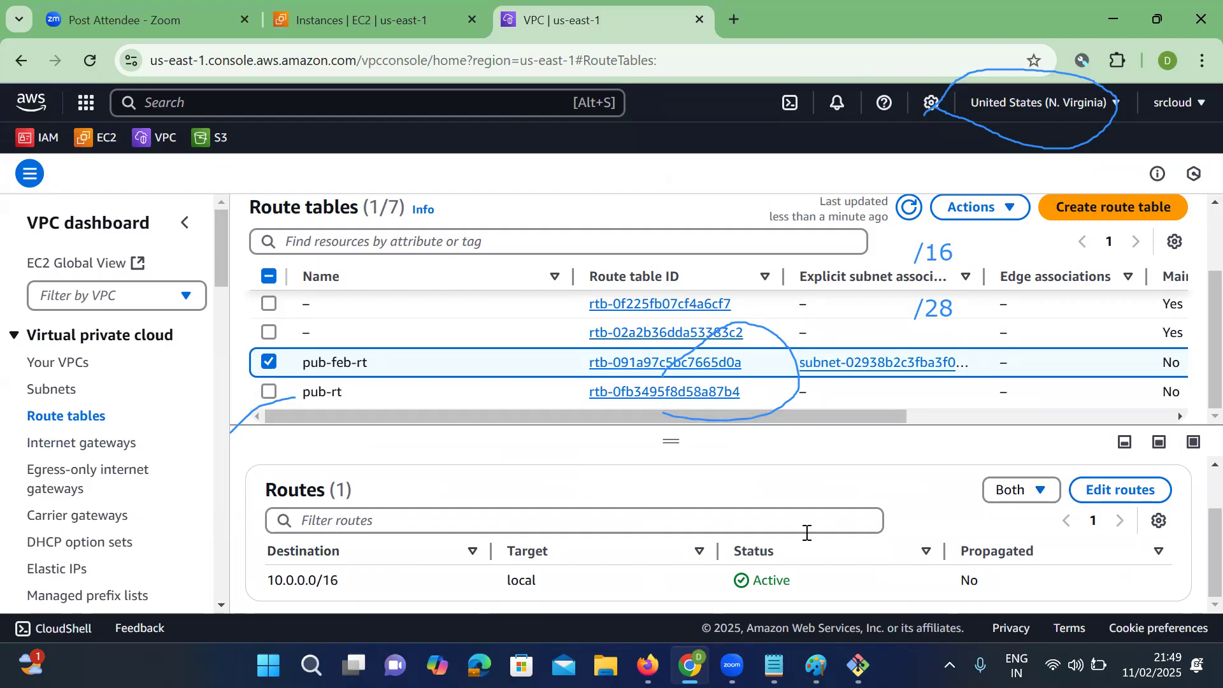
Add a route to pub-feb-rt with destination 0.0.0.0/0 and the internet gateway ig-webserver as target, and save the changes.
{"action": "left_click", "coordinate": [1120, 491]}
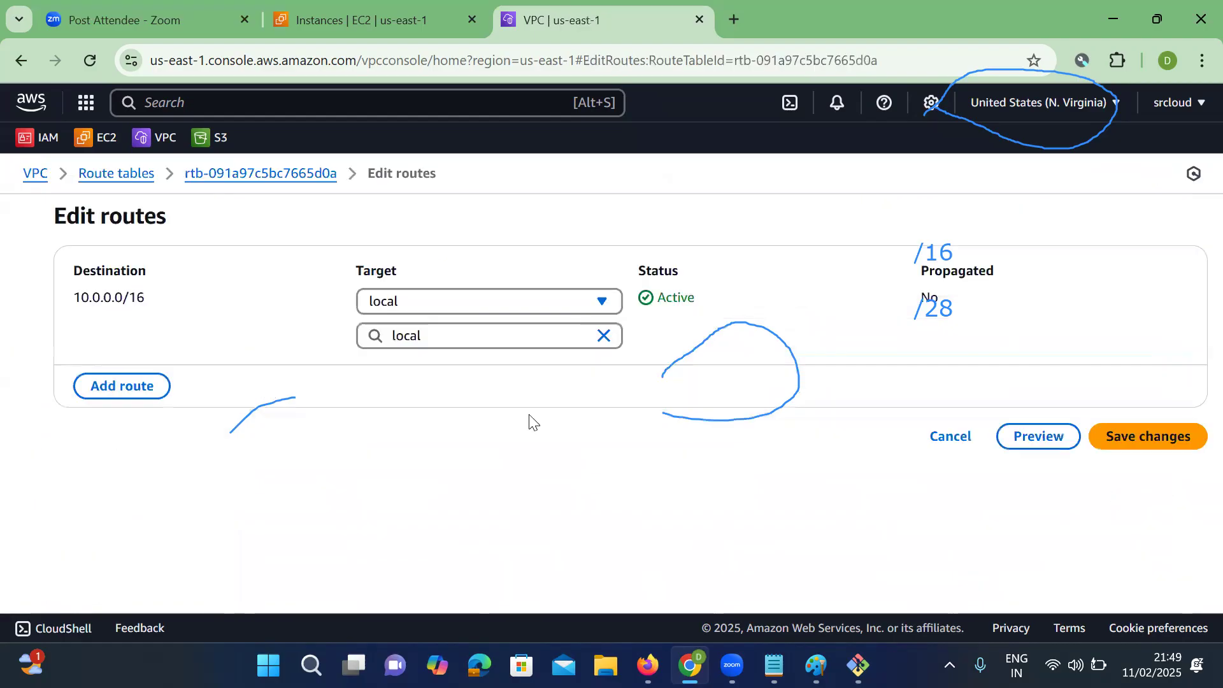
{"action": "left_click", "coordinate": [134, 385]}
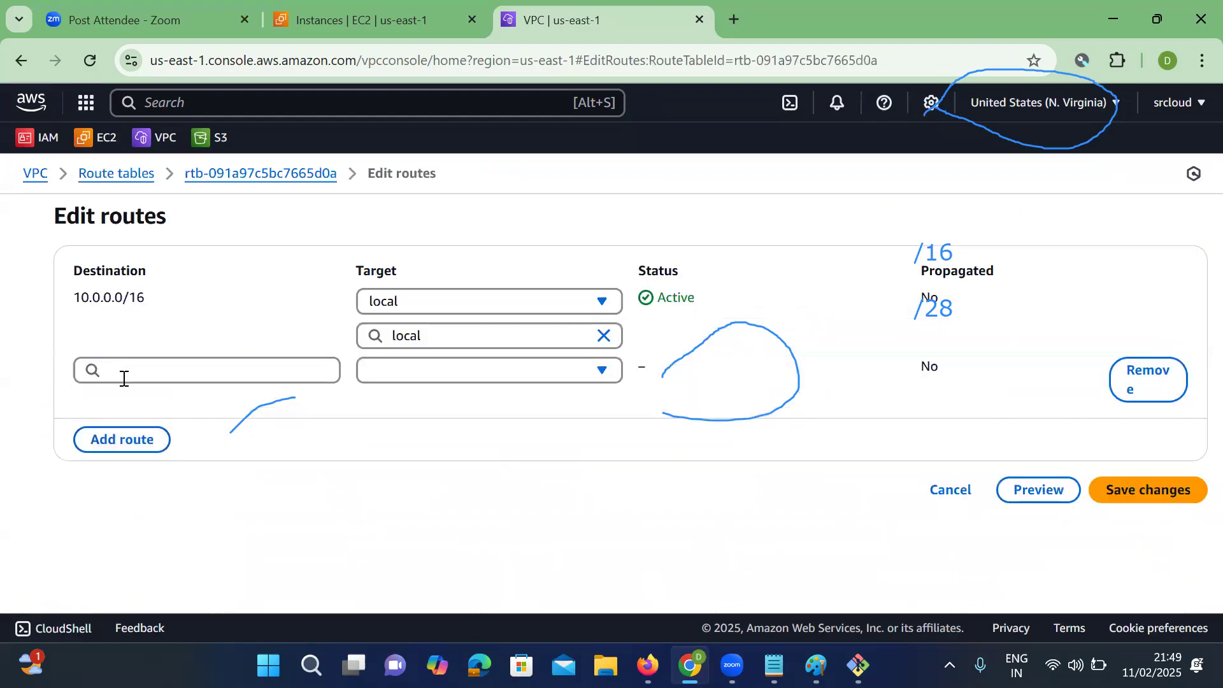
{"action": "left_click", "coordinate": [159, 374]}
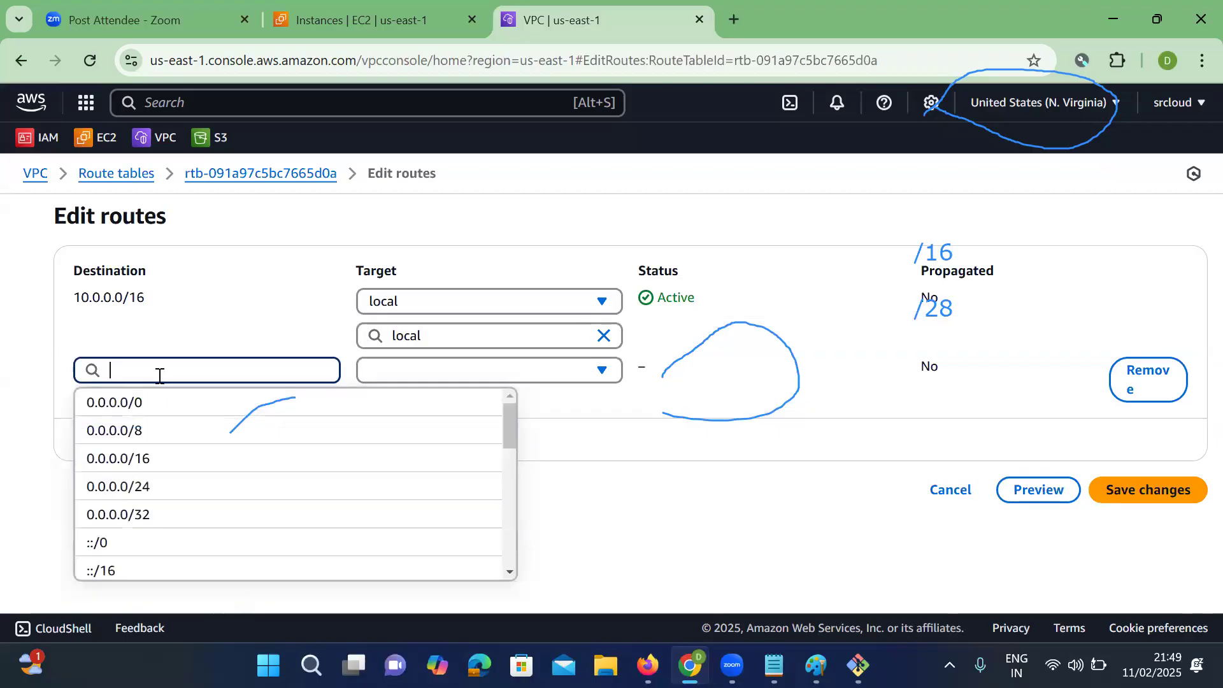
{"action": "left_click", "coordinate": [113, 408]}
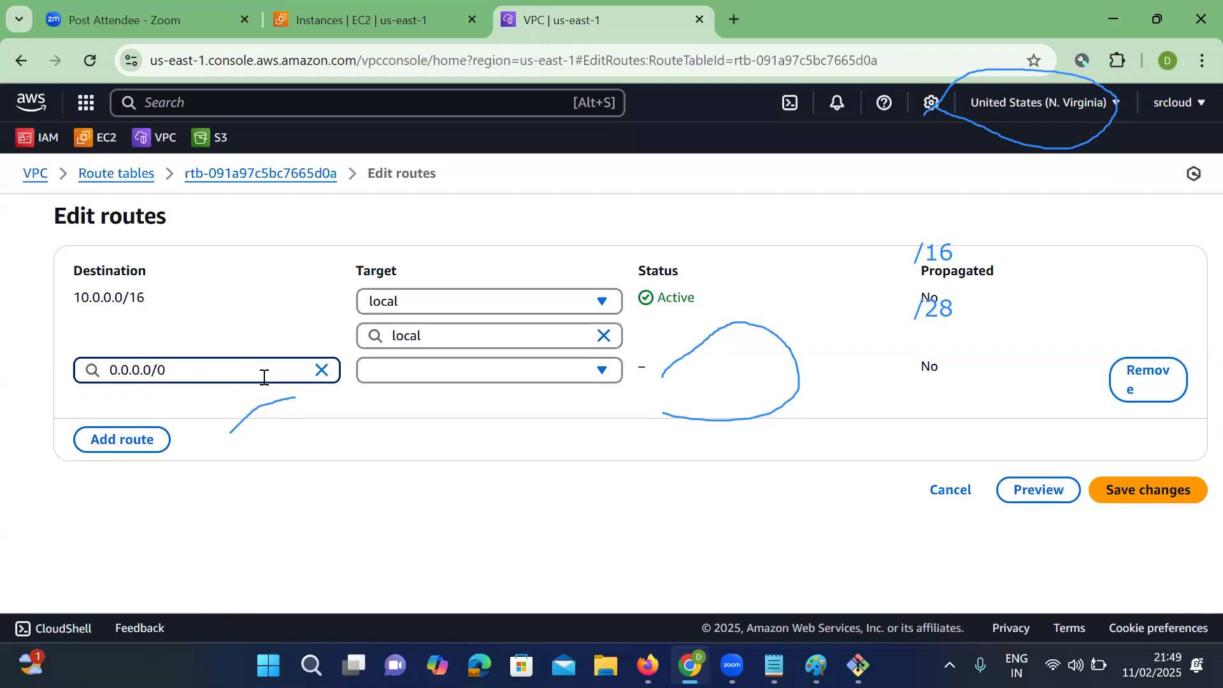
{"action": "left_click", "coordinate": [407, 371]}
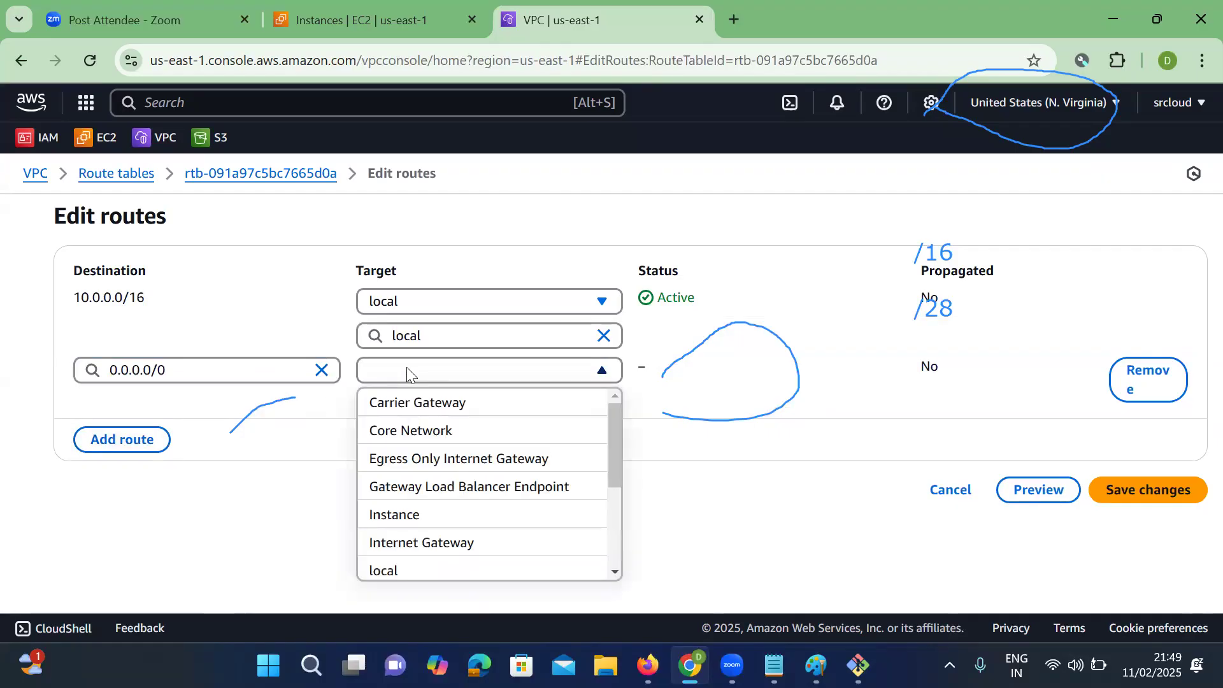
{"action": "left_click", "coordinate": [449, 545]}
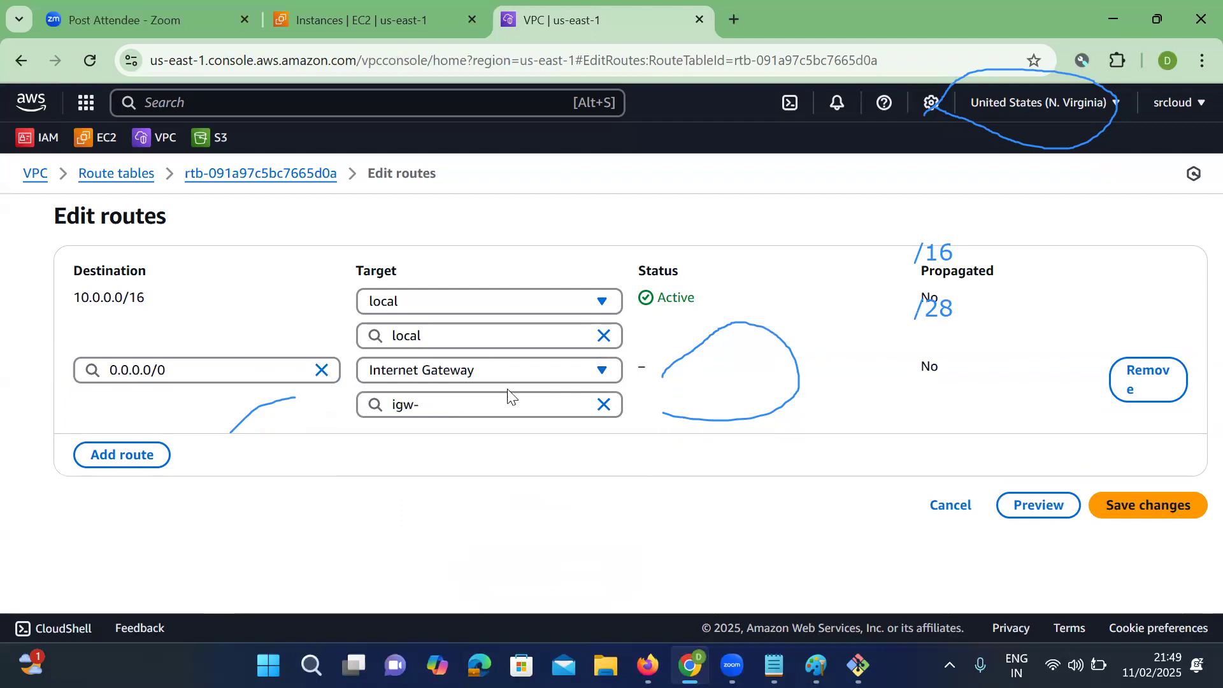
{"action": "left_click", "coordinate": [471, 404]}
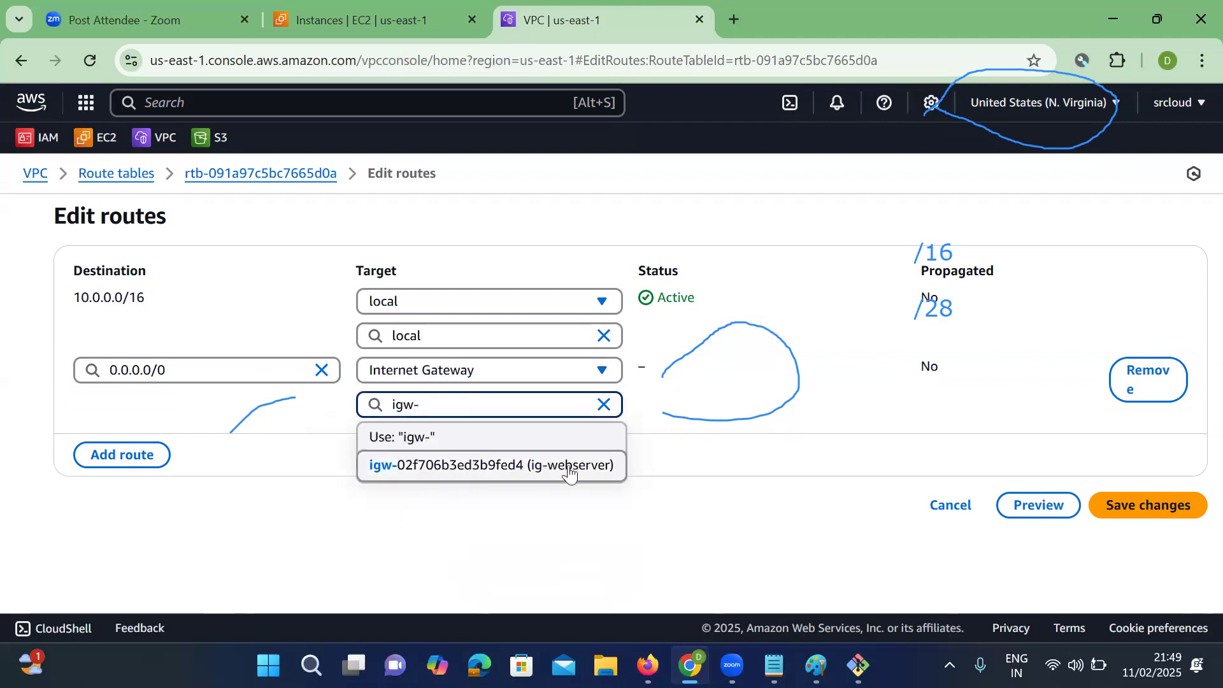
{"action": "left_click", "coordinate": [471, 465]}
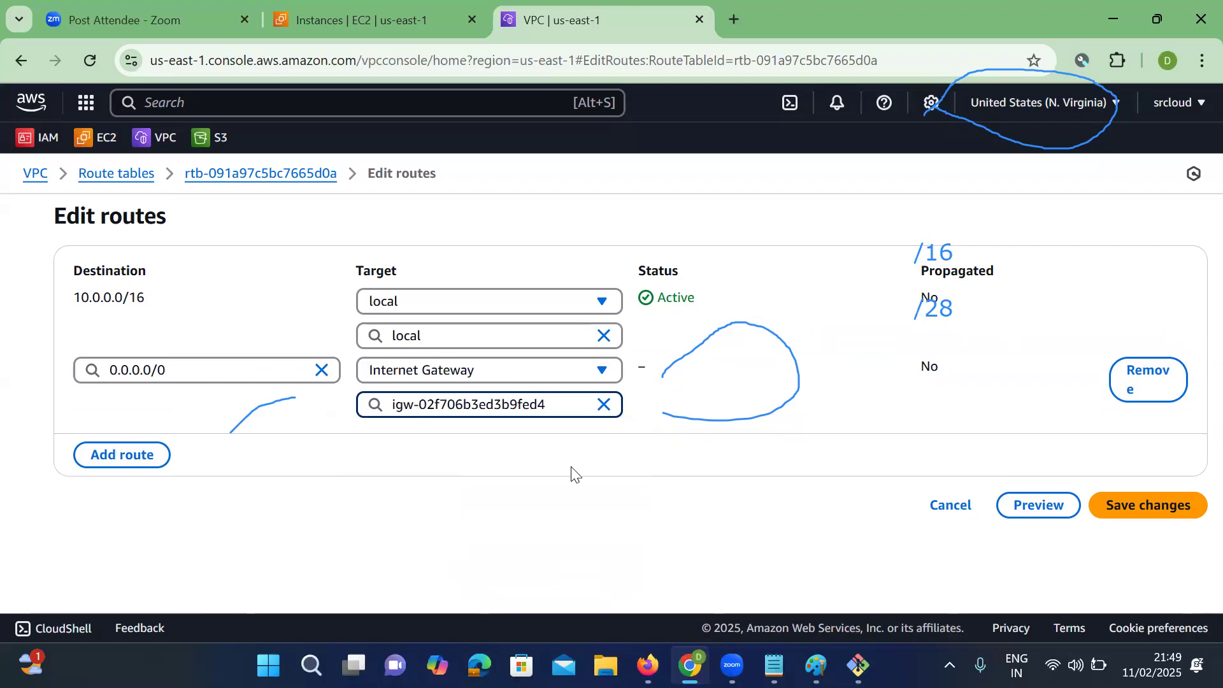
{"action": "left_click", "coordinate": [1139, 509]}
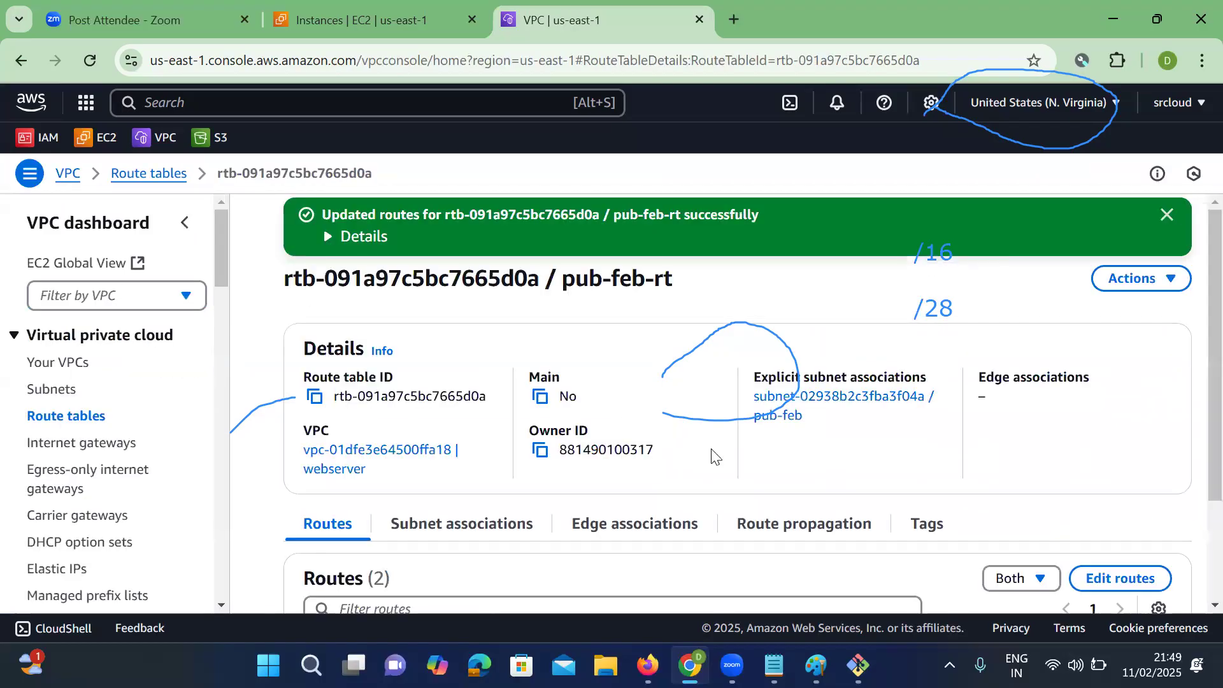
{"action": "scroll", "coordinate": [490, 507], "scroll_direction": "down", "scroll_amount": 2}
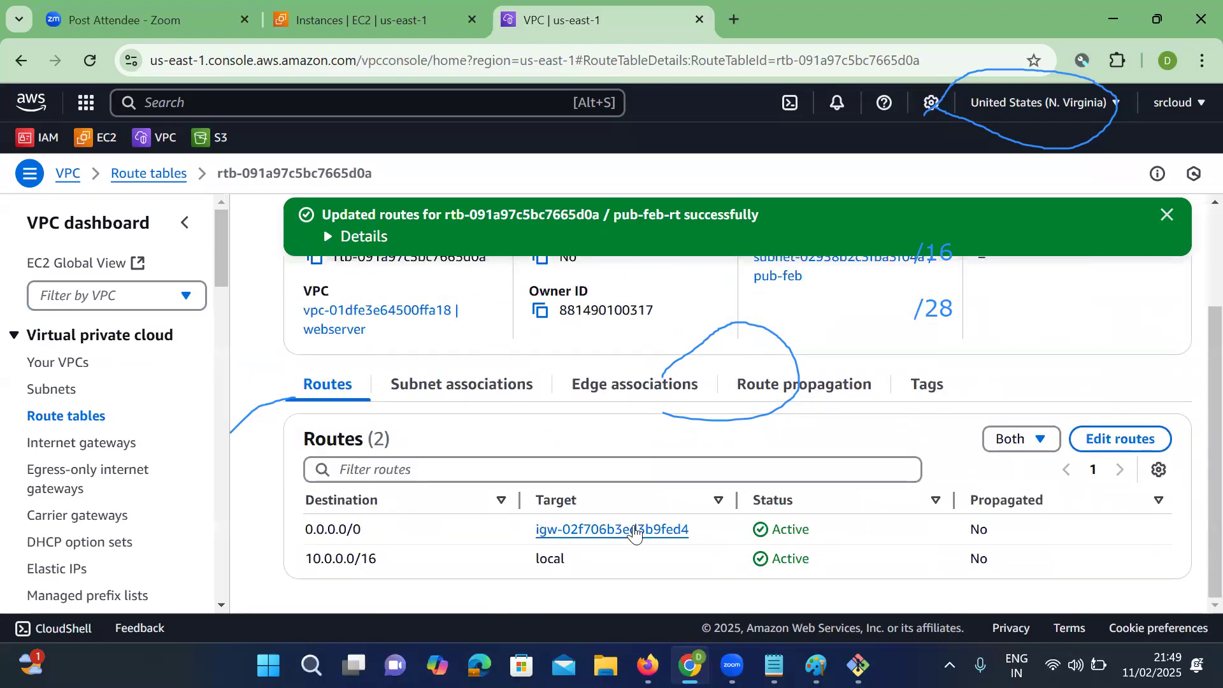
{"action": "left_click", "coordinate": [858, 664]}
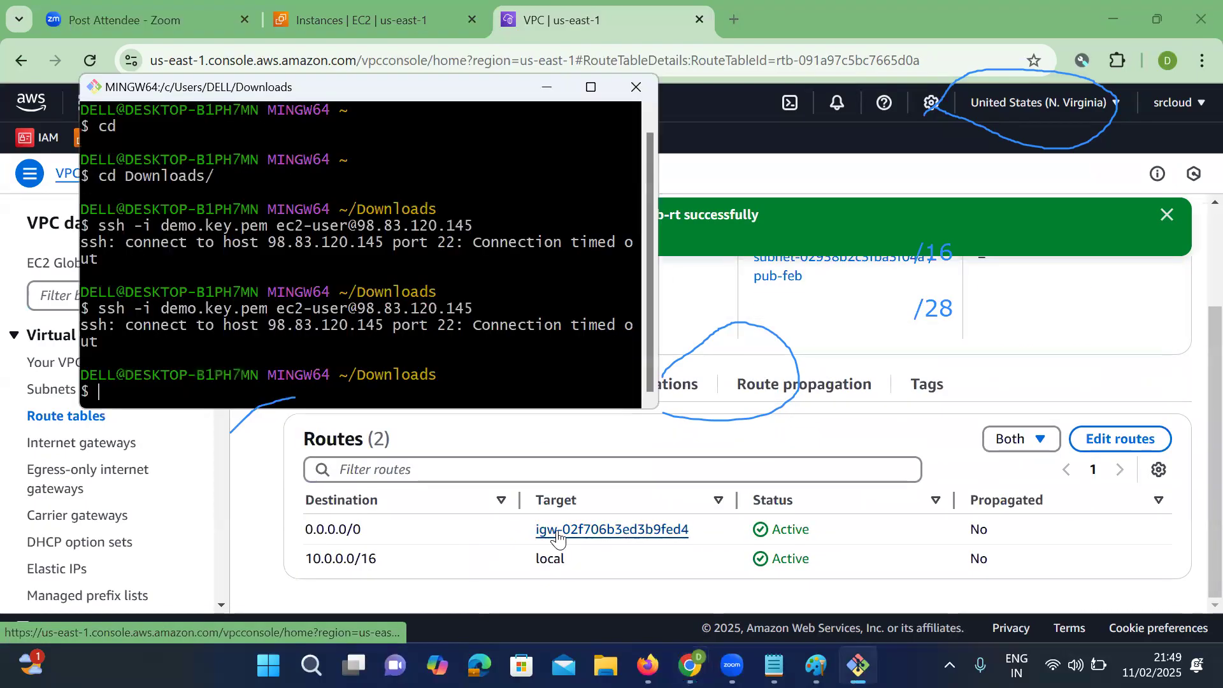
{"action": "key", "text": "Up"}
{"action": "key", "text": "Return"}
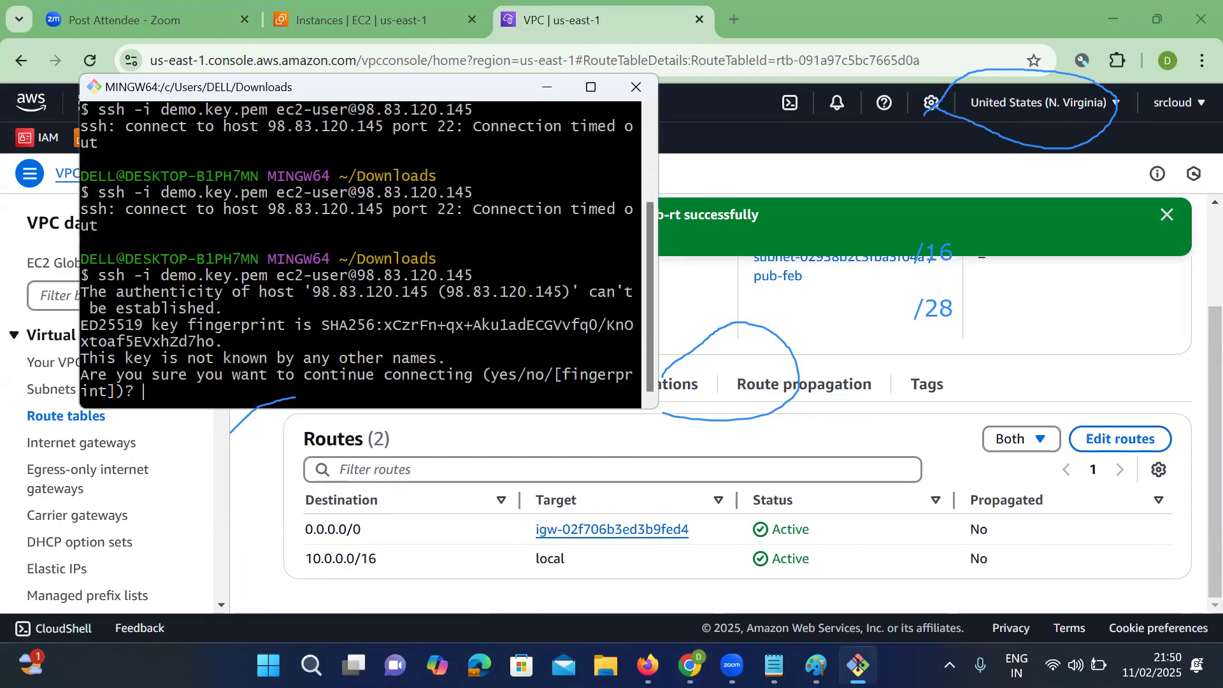
{"action": "type", "text": "yes"}
{"action": "key", "text": "Return"}
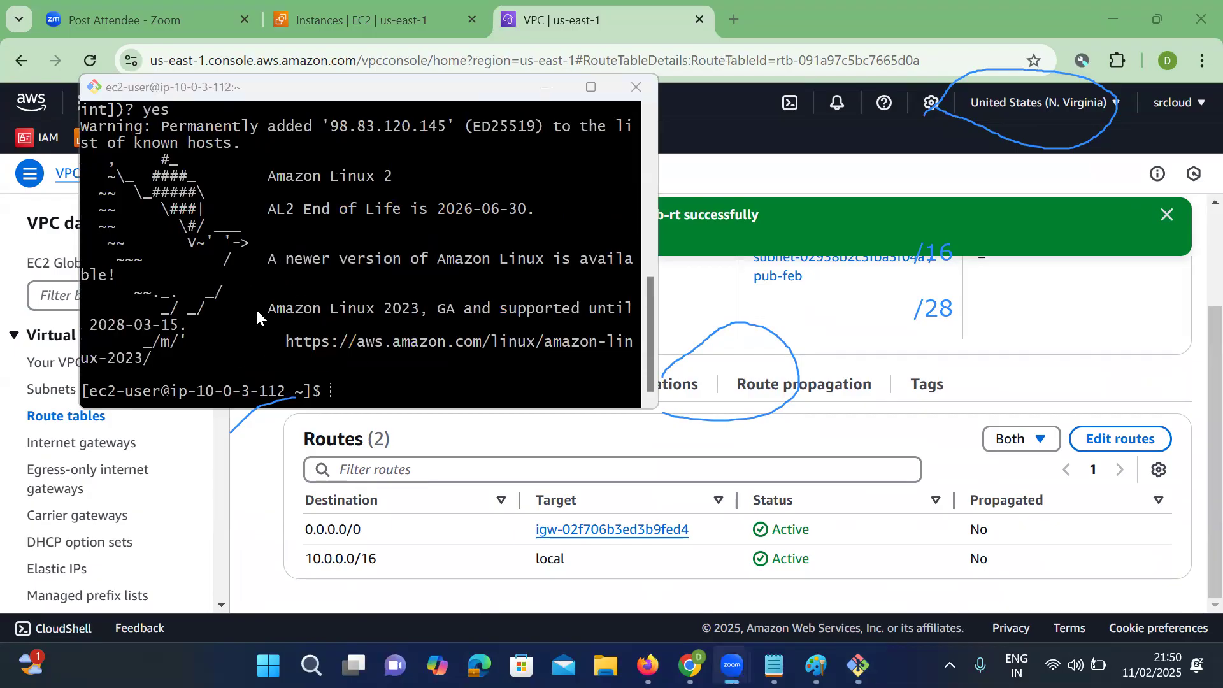
{"action": "left_click_drag", "start_coordinate": [249, 300], "coordinate": [268, 324]}
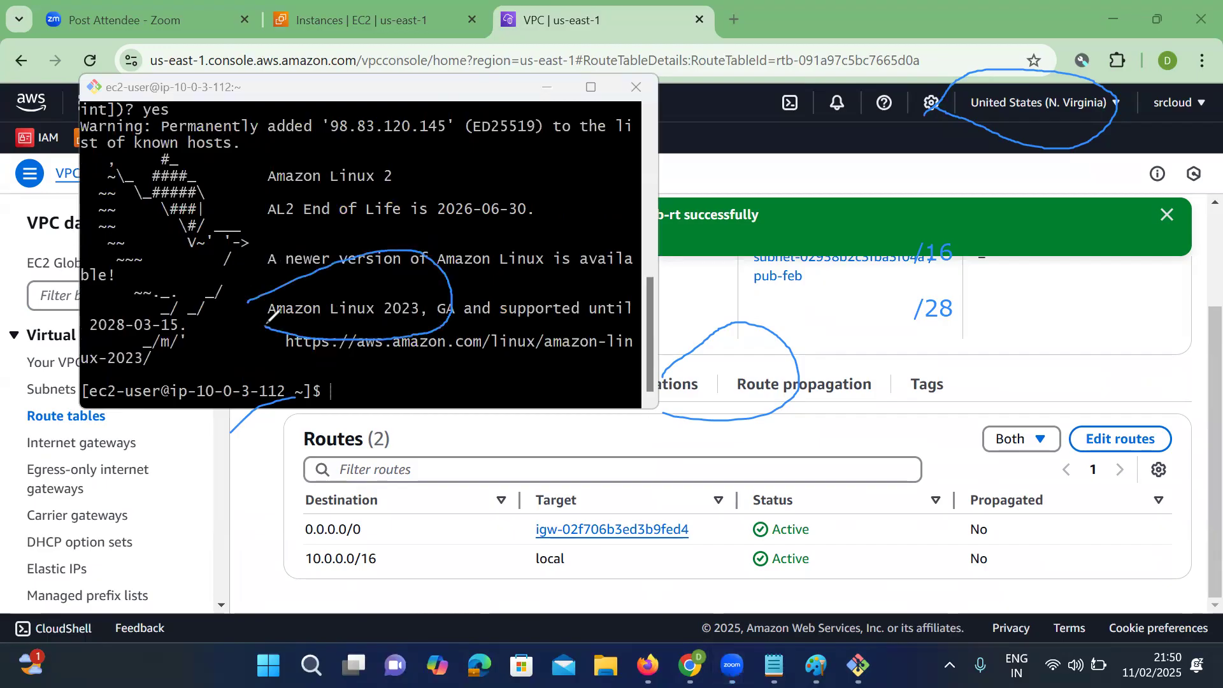
{"action": "left_click_drag", "start_coordinate": [365, 387], "coordinate": [457, 317]}
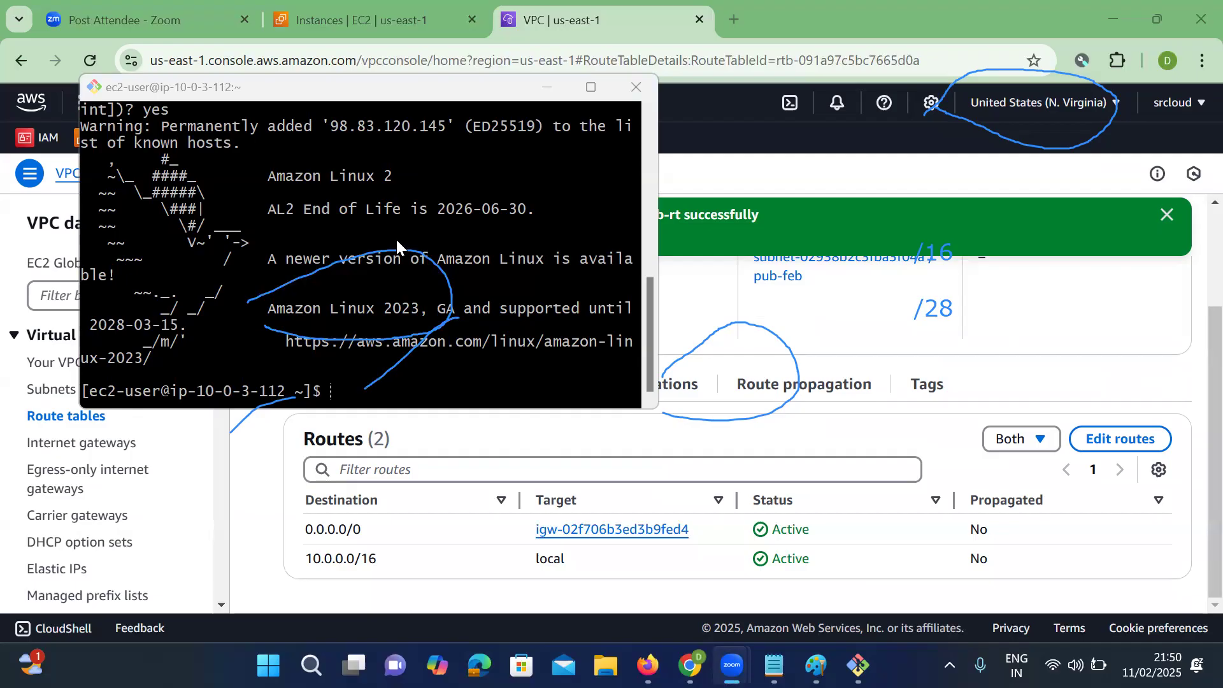
{"action": "left_click_drag", "start_coordinate": [386, 375], "coordinate": [477, 312]}
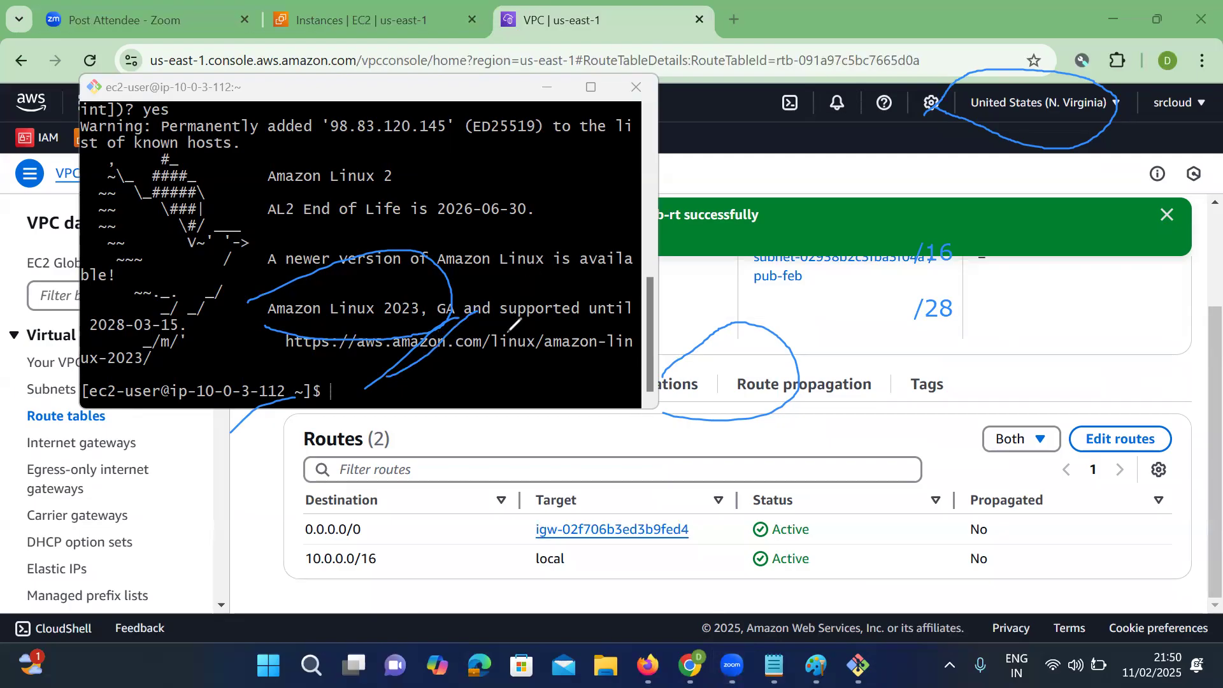
{"action": "left_click_drag", "start_coordinate": [367, 535], "coordinate": [450, 520]}
Return to the EC2 instances page, begin launching a new instance and name it database-private.
{"action": "left_click", "coordinate": [547, 87]}
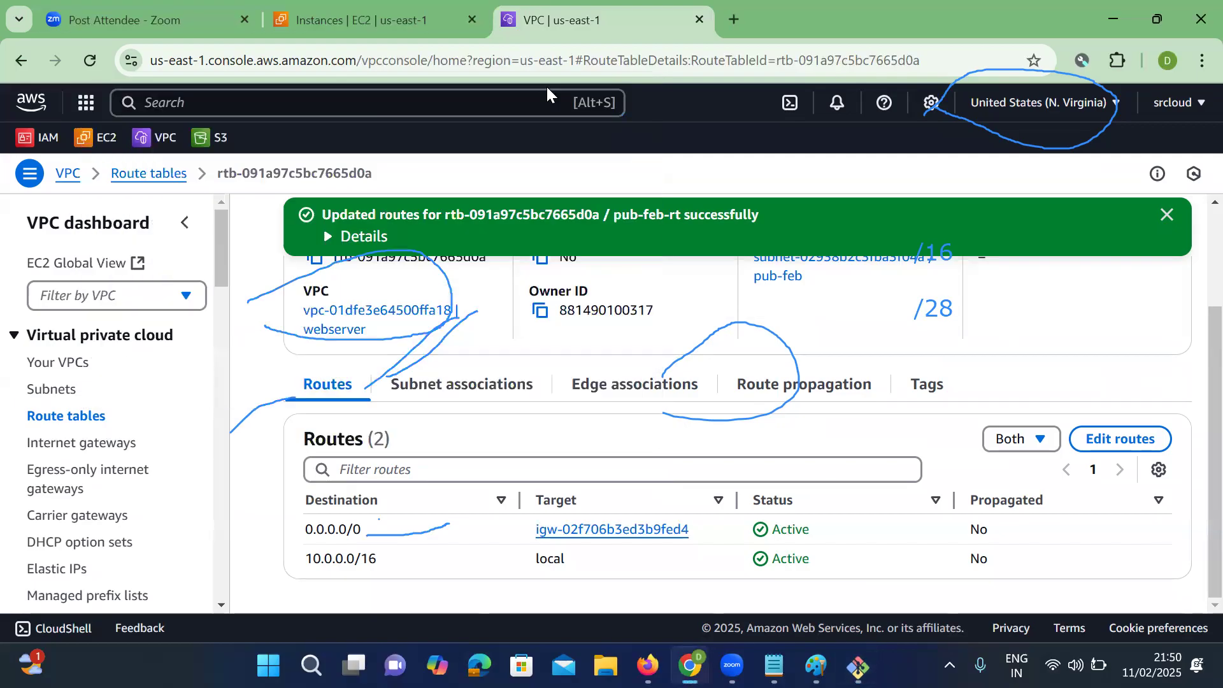
{"action": "left_click", "coordinate": [377, 27]}
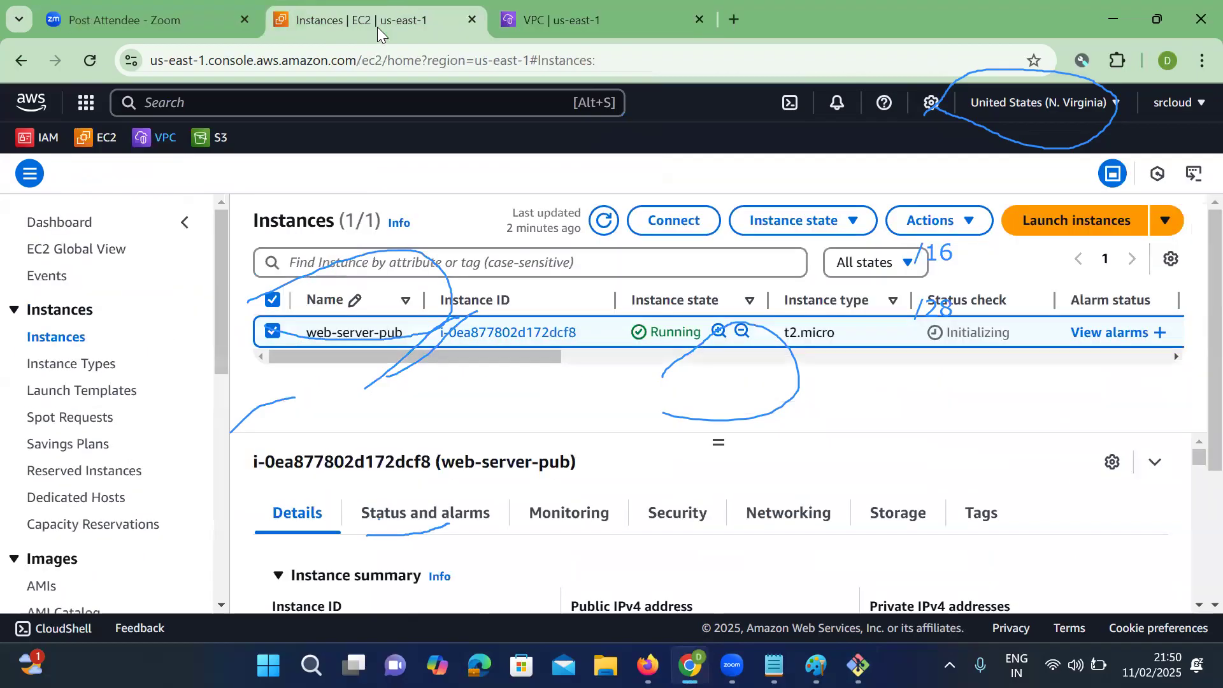
{"action": "left_click", "coordinate": [1061, 224]}
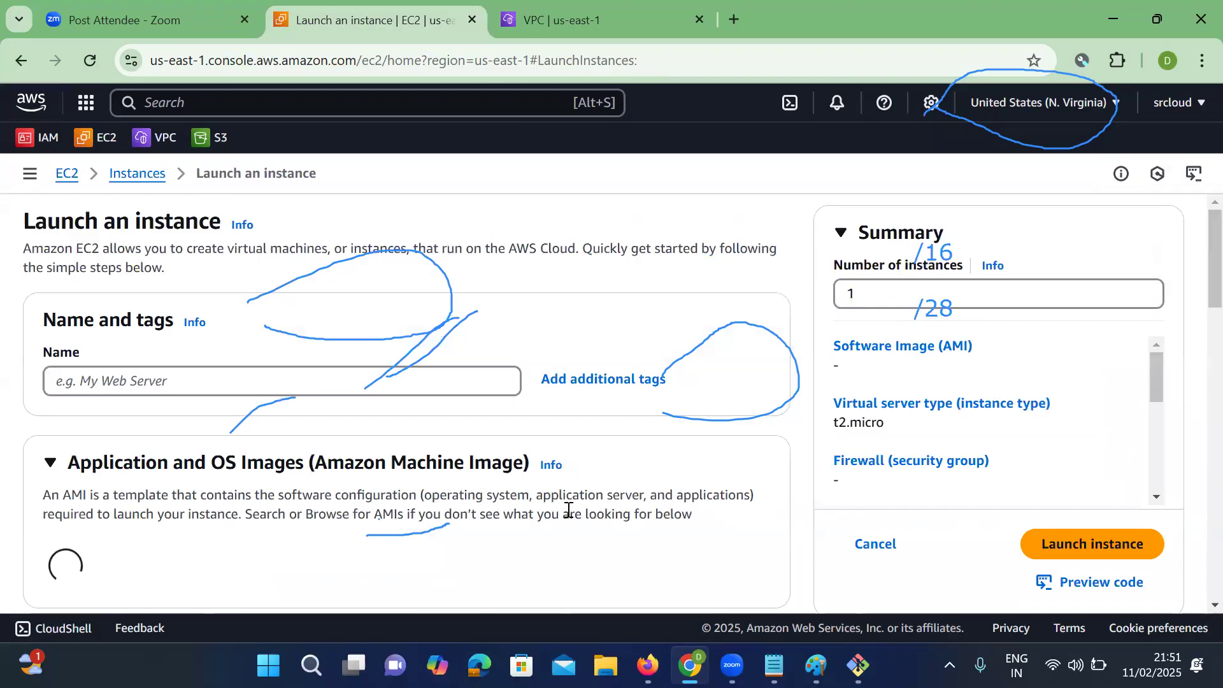
{"action": "left_click", "coordinate": [128, 383]}
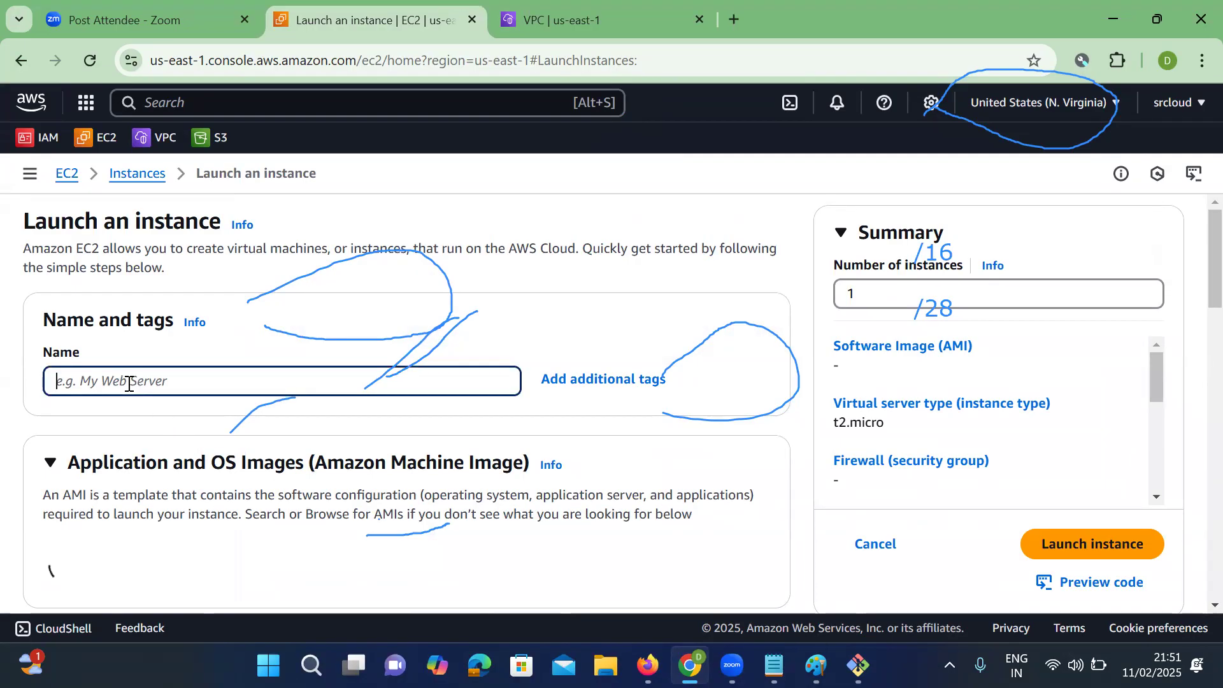
{"action": "type", "text": "databa"}
{"action": "type", "text": "private"}
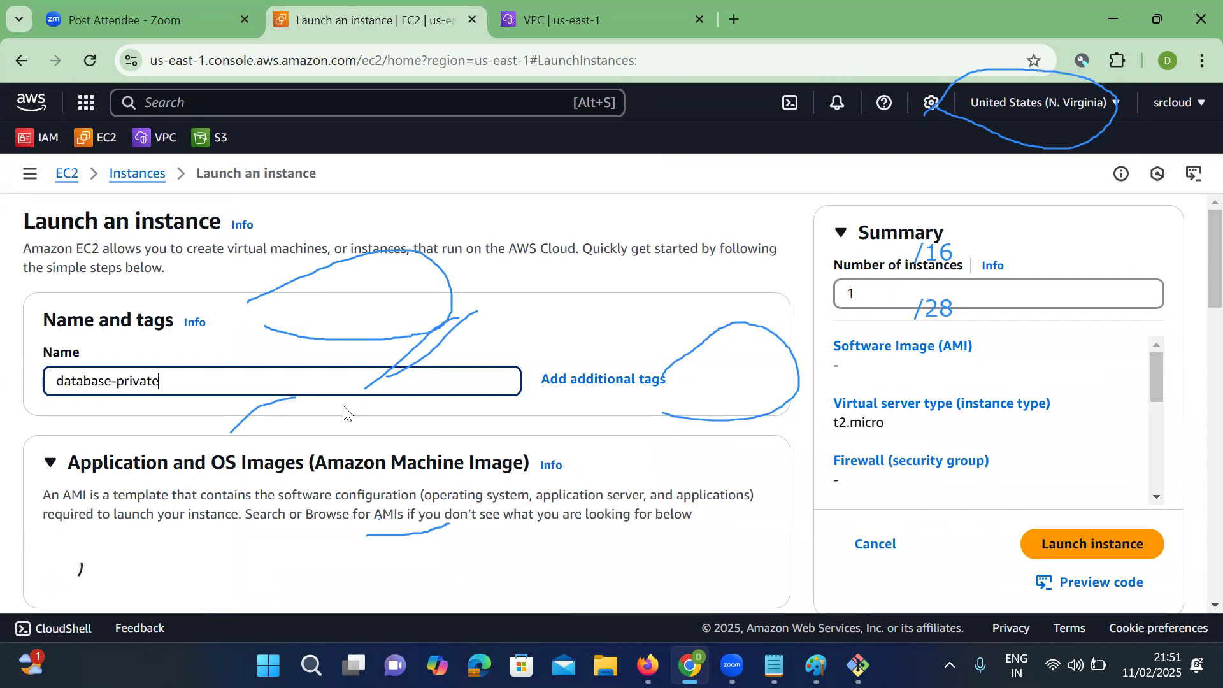
Examine the Amazon Machine Image and instance type sections of the launch form.
{"action": "scroll", "coordinate": [346, 409], "scroll_direction": "down", "scroll_amount": 2}
{"action": "scroll", "coordinate": [207, 436], "scroll_direction": "down", "scroll_amount": 2}
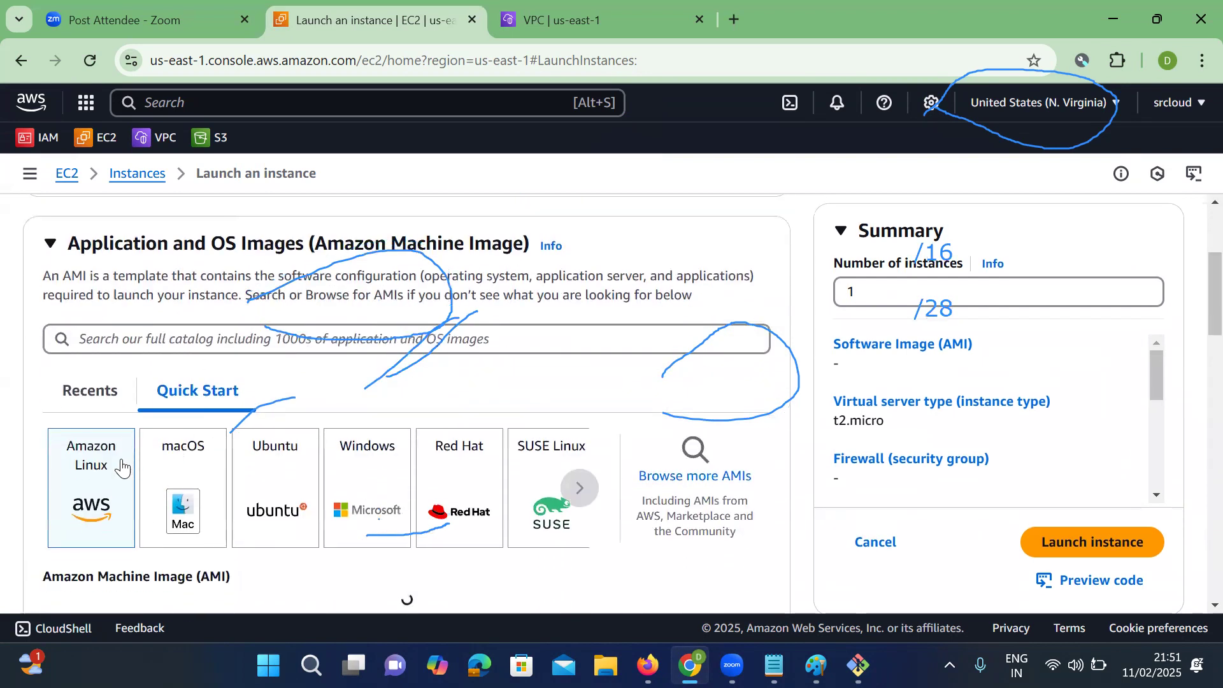
{"action": "scroll", "coordinate": [123, 468], "scroll_direction": "down", "scroll_amount": 2}
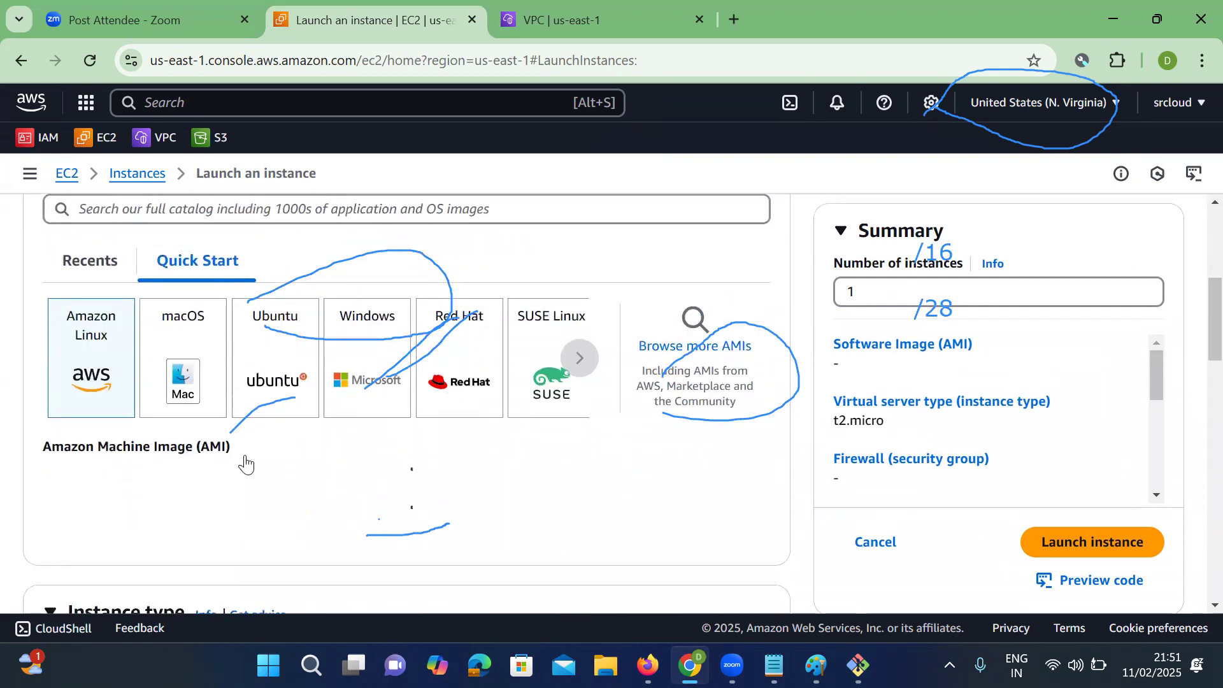
{"action": "scroll", "coordinate": [257, 462], "scroll_direction": "down", "scroll_amount": 1}
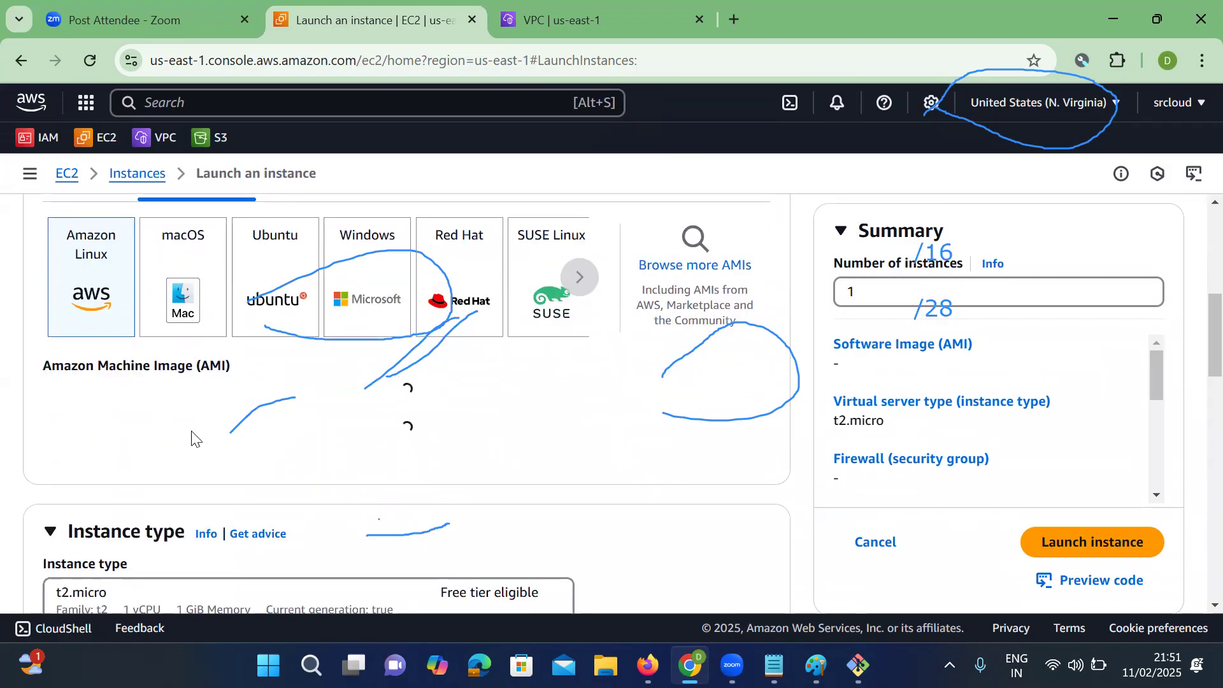
{"action": "scroll", "coordinate": [191, 437], "scroll_direction": "down", "scroll_amount": 2}
{"action": "scroll", "coordinate": [257, 414], "scroll_direction": "up", "scroll_amount": 4}
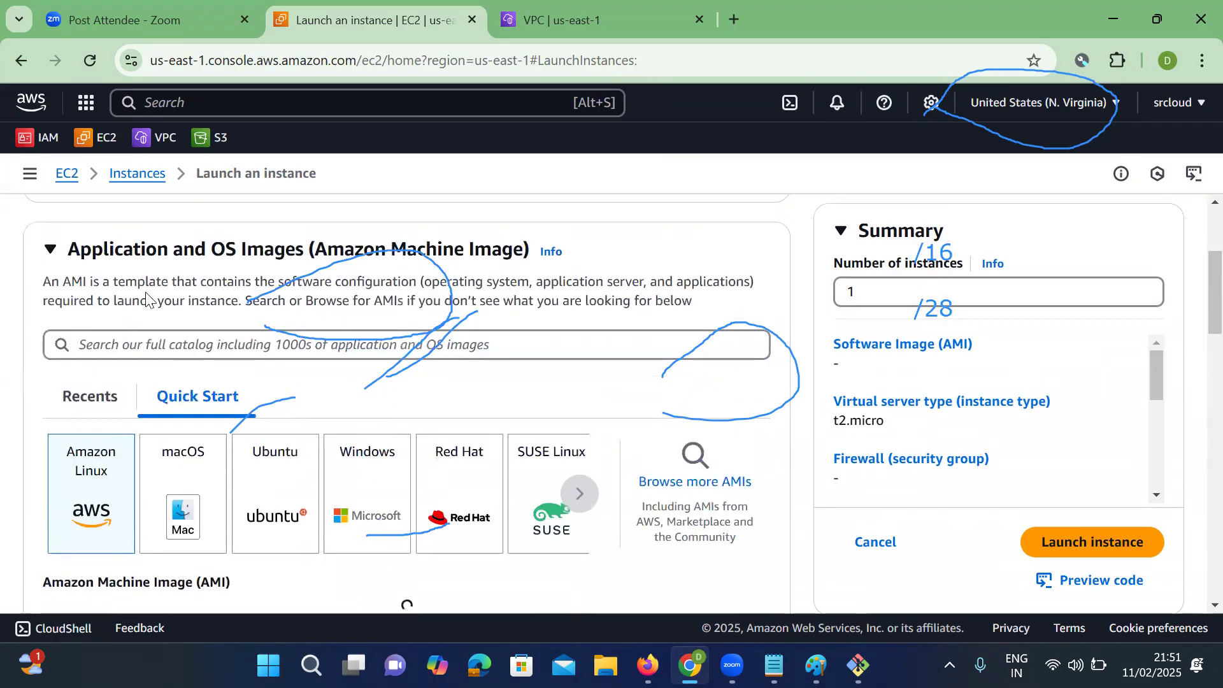
{"action": "scroll", "coordinate": [166, 341], "scroll_direction": "up", "scroll_amount": 2}
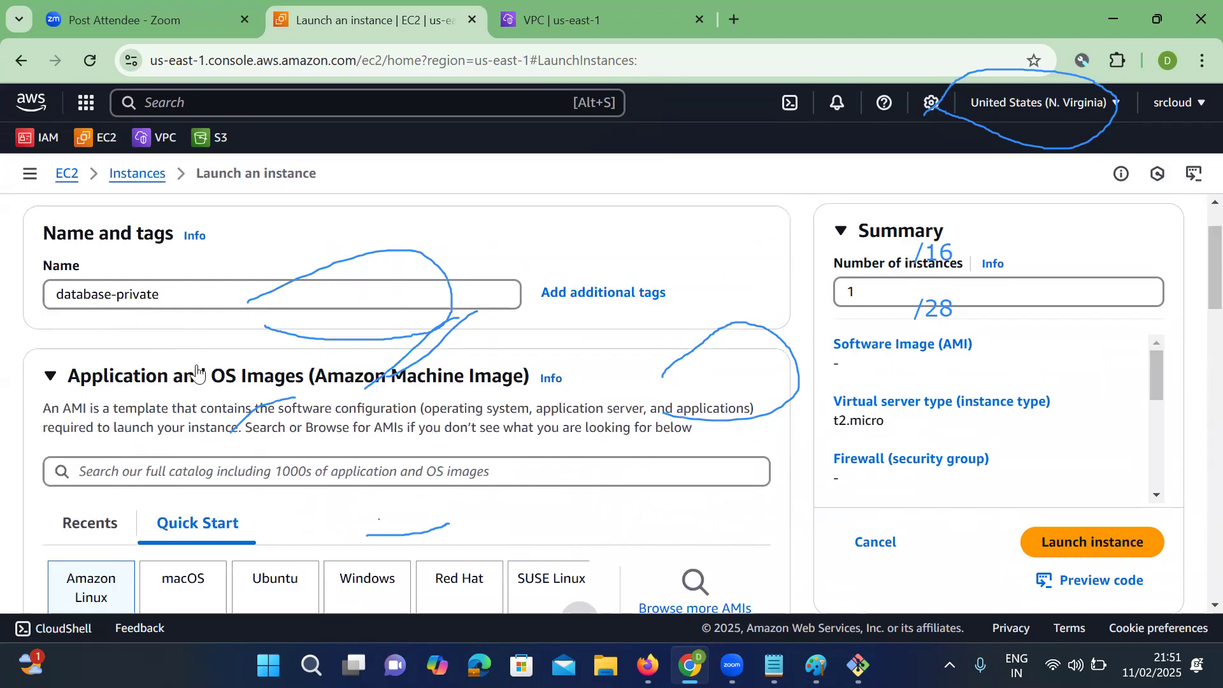
{"action": "scroll", "coordinate": [194, 374], "scroll_direction": "down", "scroll_amount": 3}
{"action": "scroll", "coordinate": [242, 407], "scroll_direction": "down", "scroll_amount": 2}
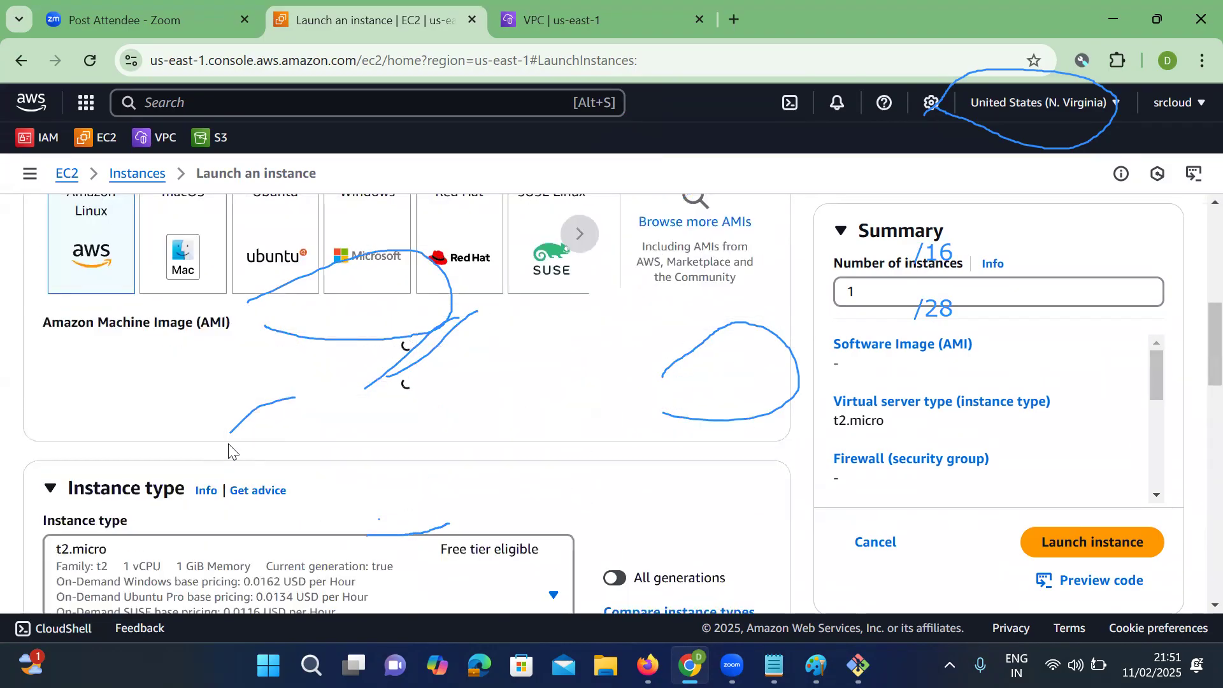
{"action": "scroll", "coordinate": [232, 445], "scroll_direction": "down", "scroll_amount": 1}
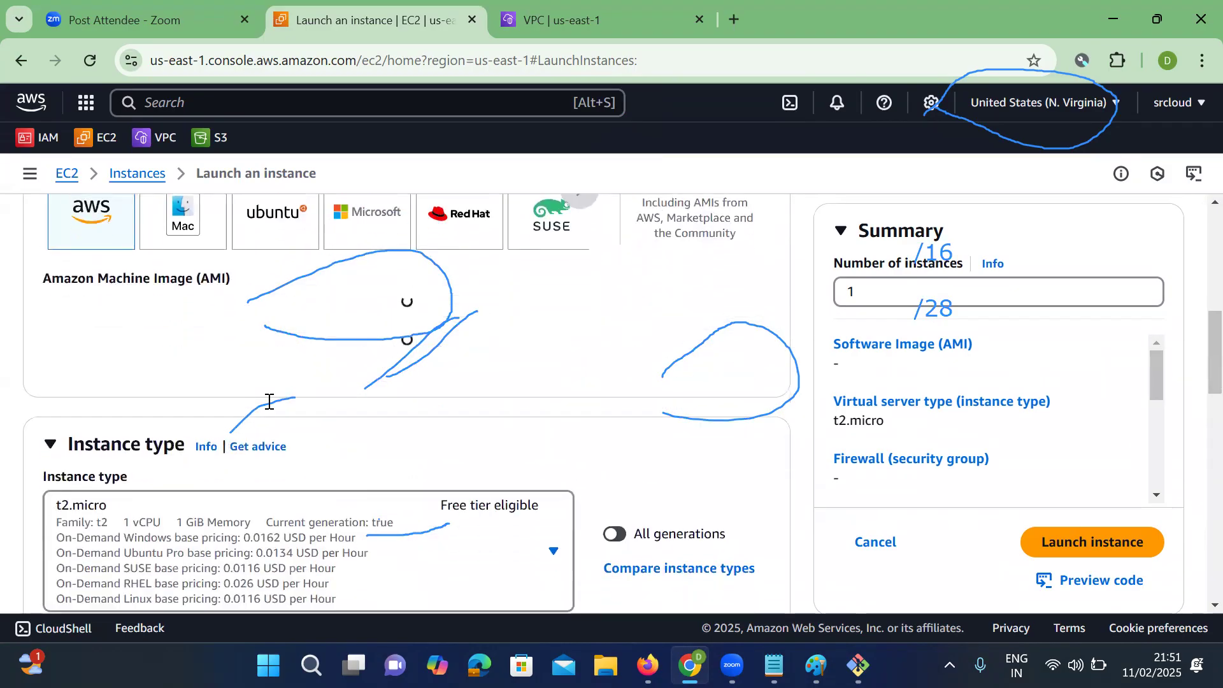
{"action": "scroll", "coordinate": [239, 465], "scroll_direction": "down", "scroll_amount": 2}
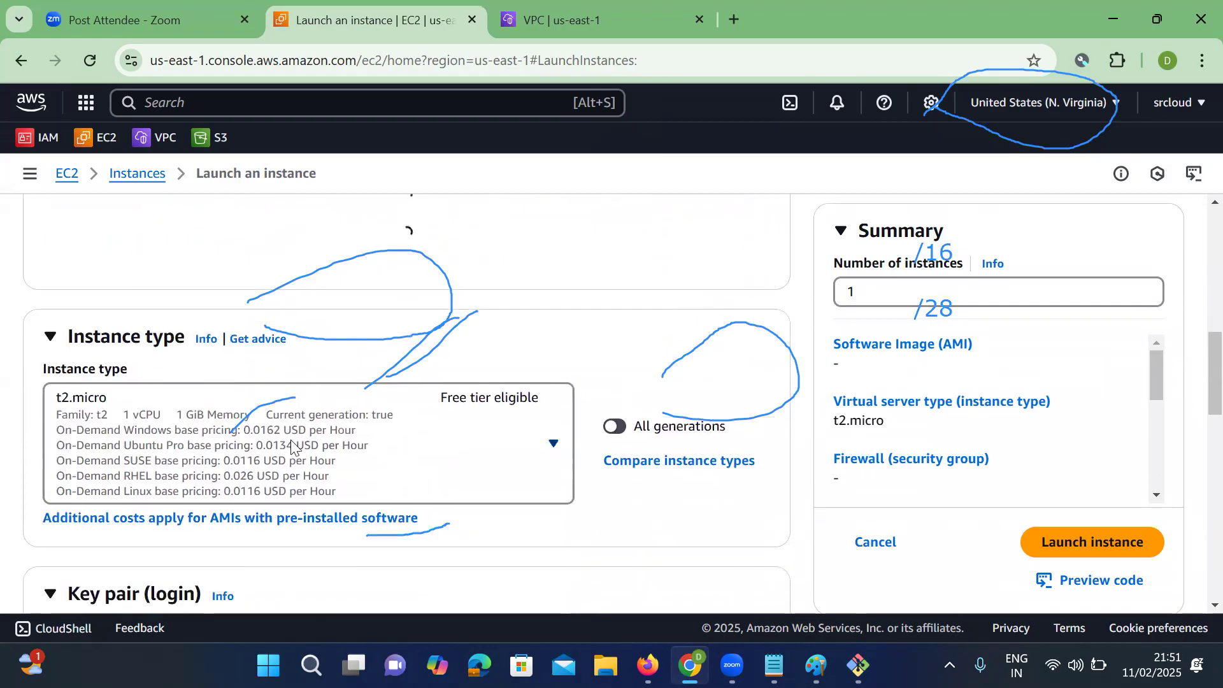
{"action": "scroll", "coordinate": [276, 413], "scroll_direction": "up", "scroll_amount": 2}
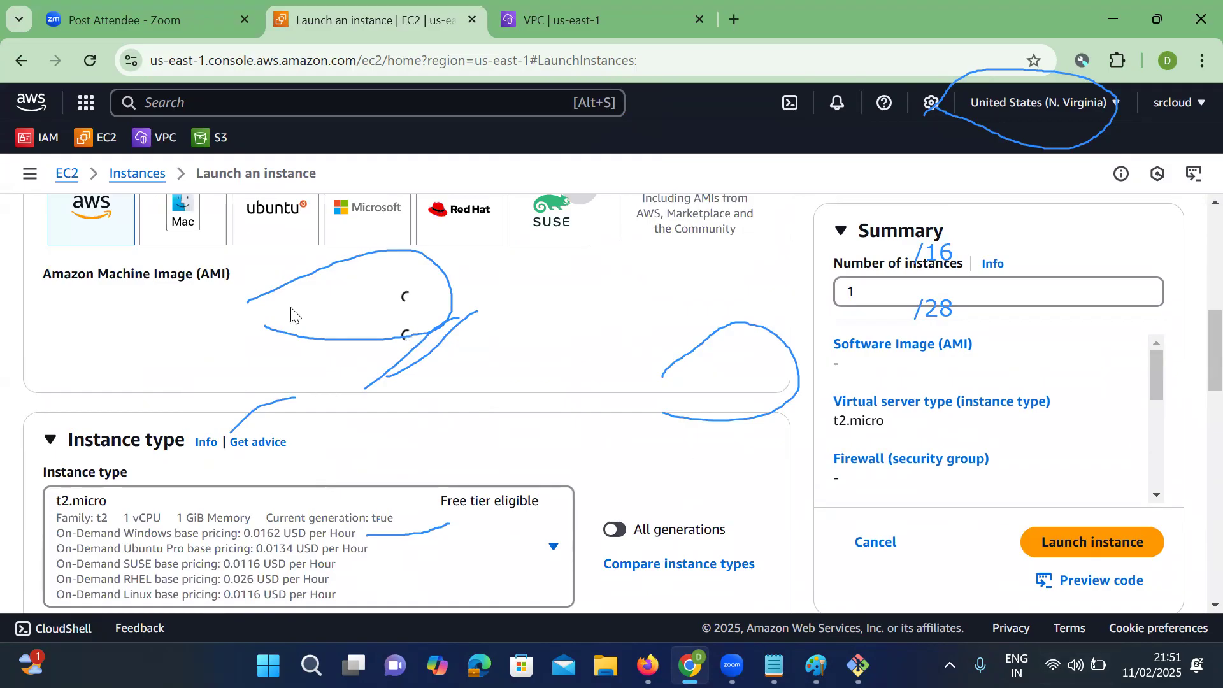
{"action": "scroll", "coordinate": [292, 314], "scroll_direction": "down", "scroll_amount": 2}
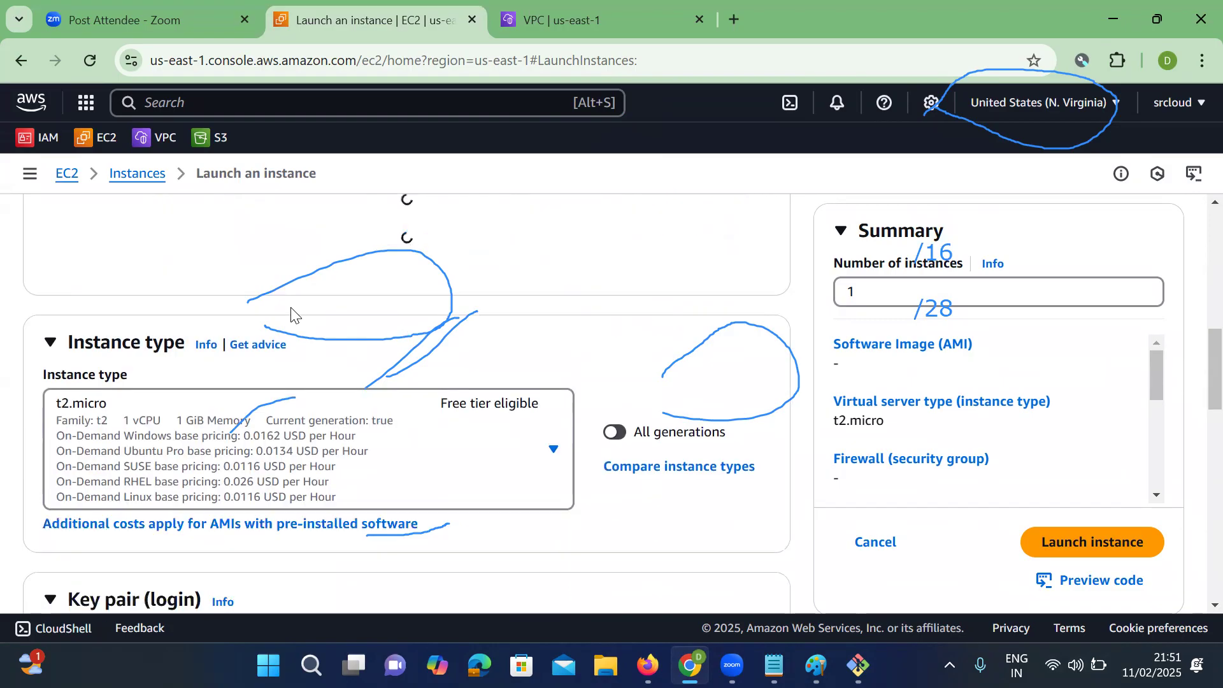
Choose demo.key as the key pair for the database-private instance.
{"action": "scroll", "coordinate": [306, 415], "scroll_direction": "down", "scroll_amount": 6}
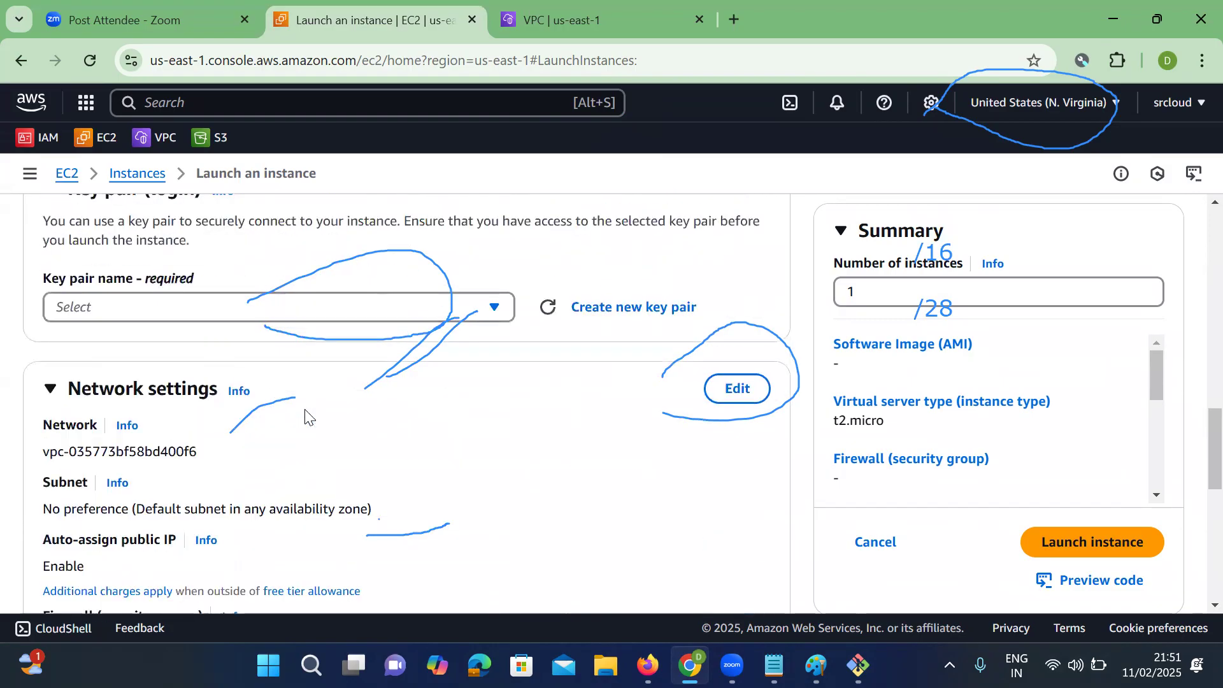
{"action": "left_click", "coordinate": [116, 310]}
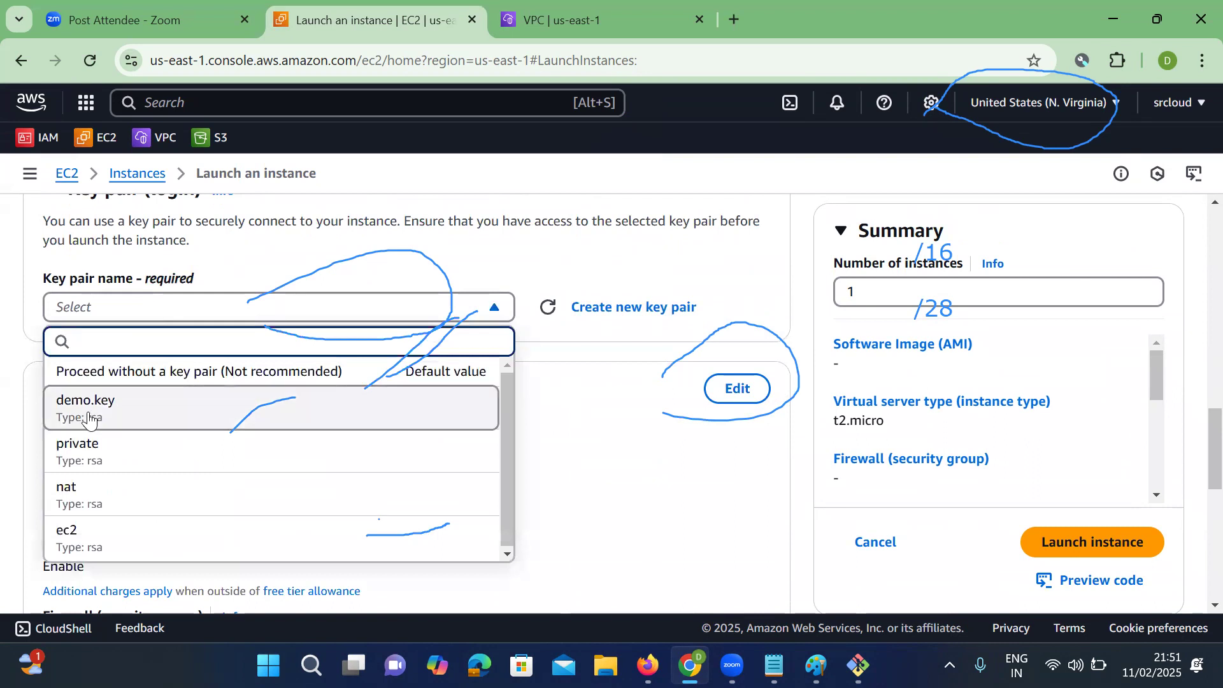
{"action": "left_click", "coordinate": [109, 413]}
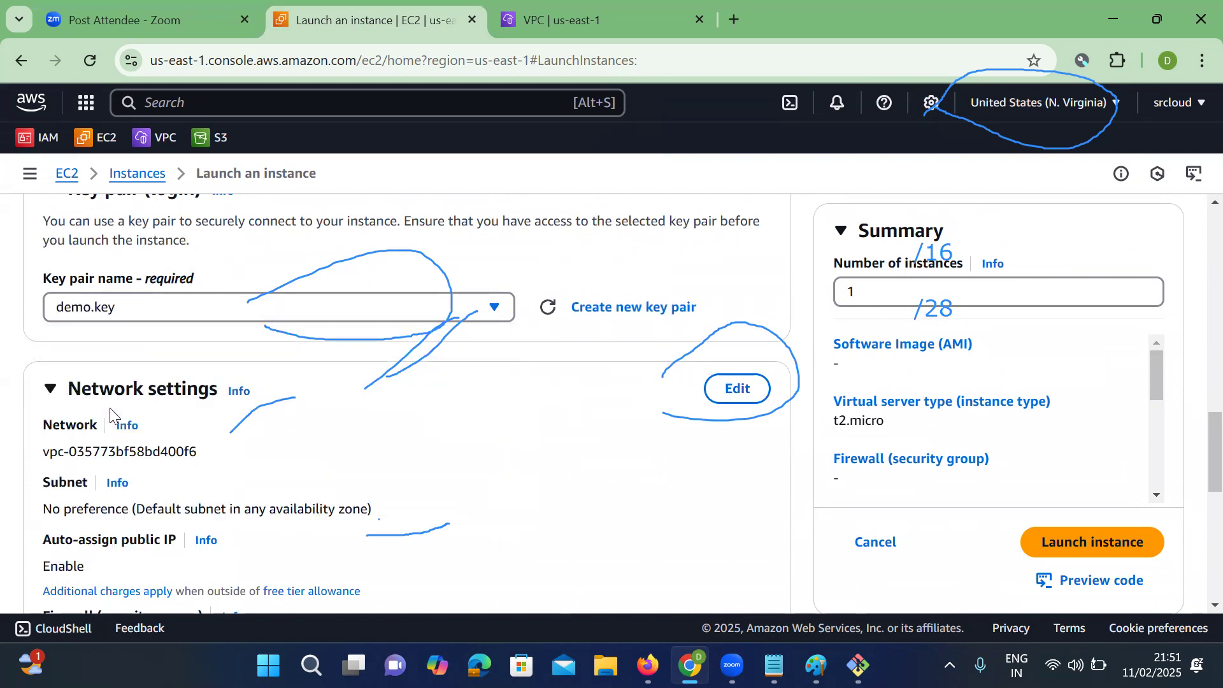
{"action": "scroll", "coordinate": [300, 403], "scroll_direction": "down", "scroll_amount": 1}
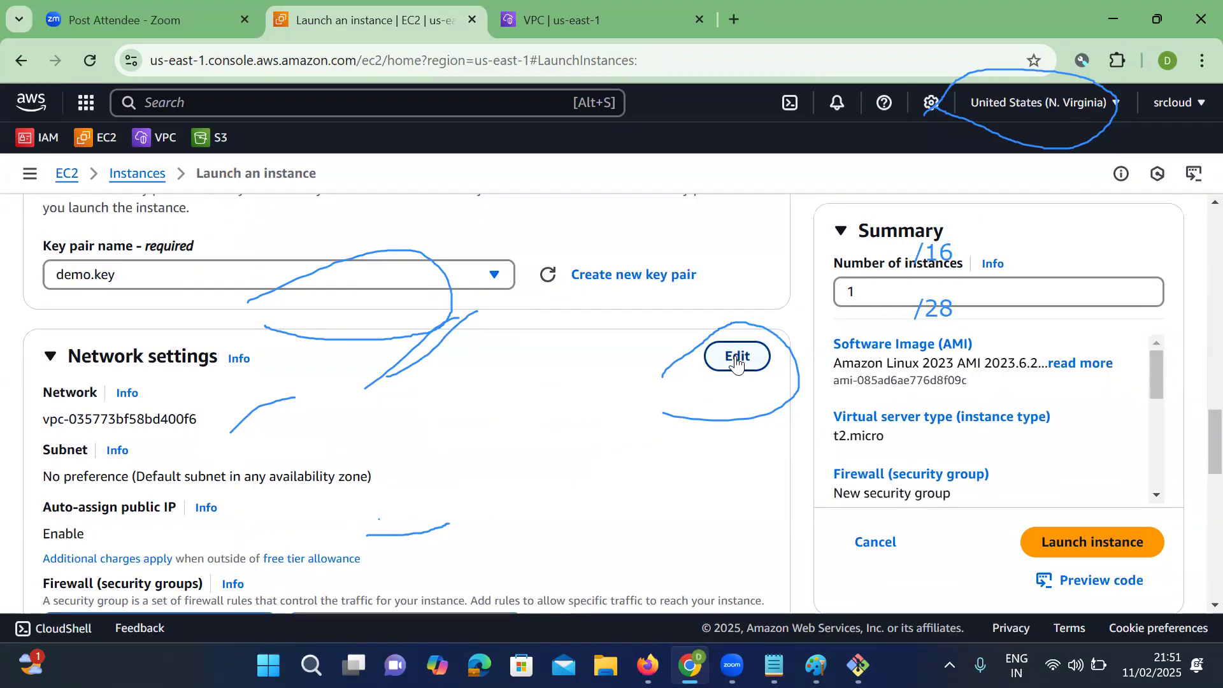
Edit the network settings and assign the database-private instance to the webserver VPC (10.0.0.0/16).
{"action": "left_click", "coordinate": [737, 358]}
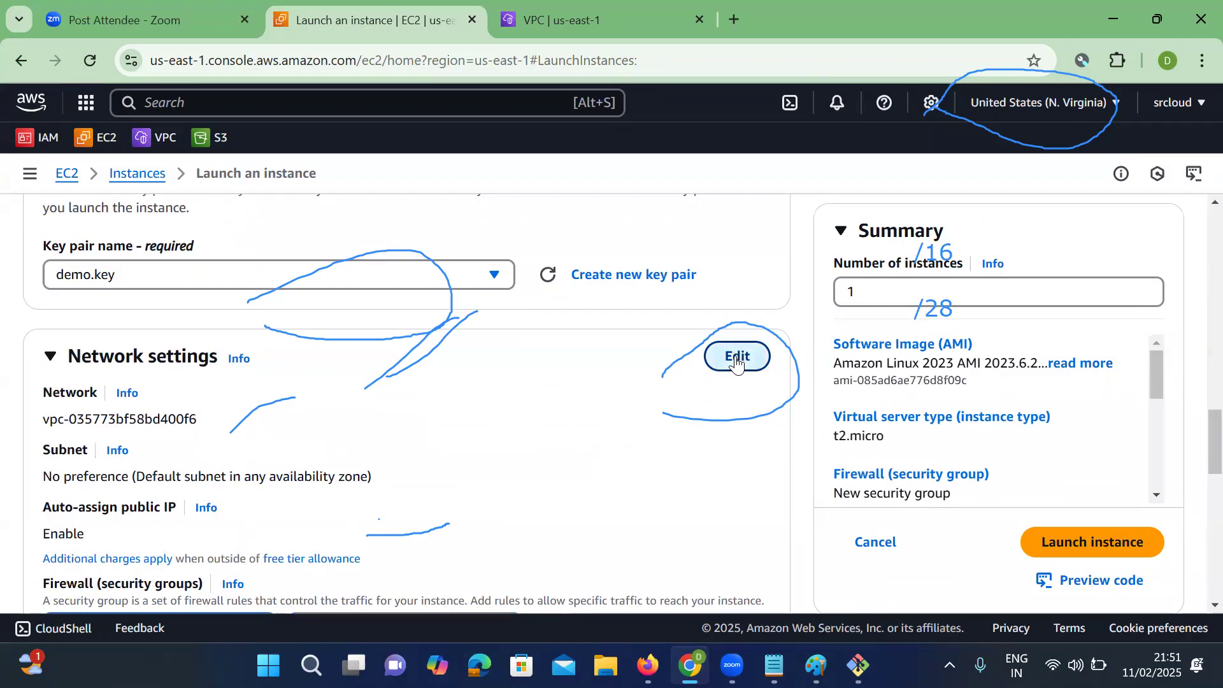
{"action": "left_click", "coordinate": [280, 441]}
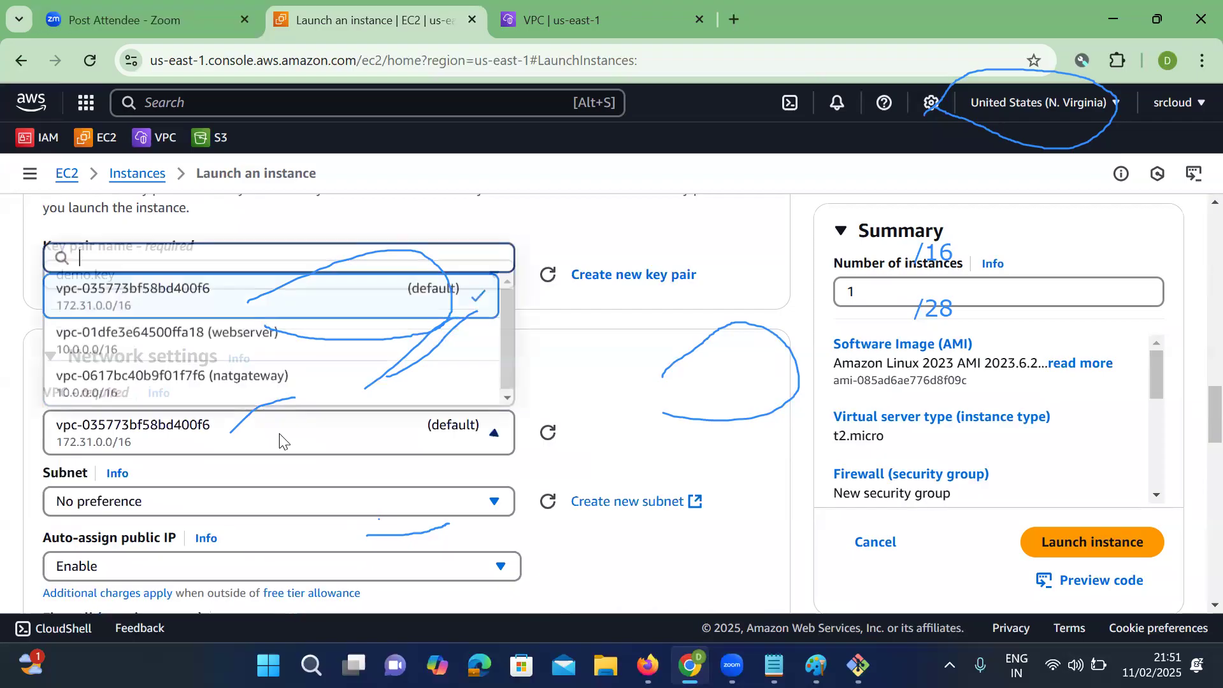
{"action": "left_click", "coordinate": [242, 342]}
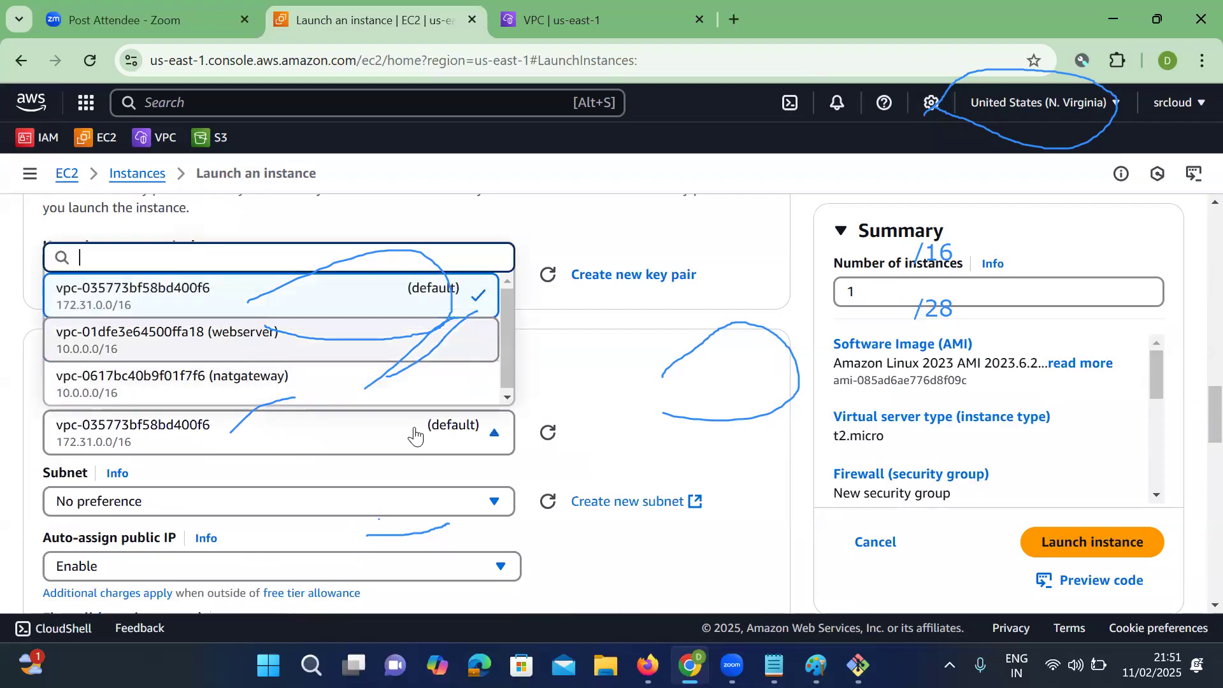
{"action": "scroll", "coordinate": [475, 449], "scroll_direction": "down", "scroll_amount": 2}
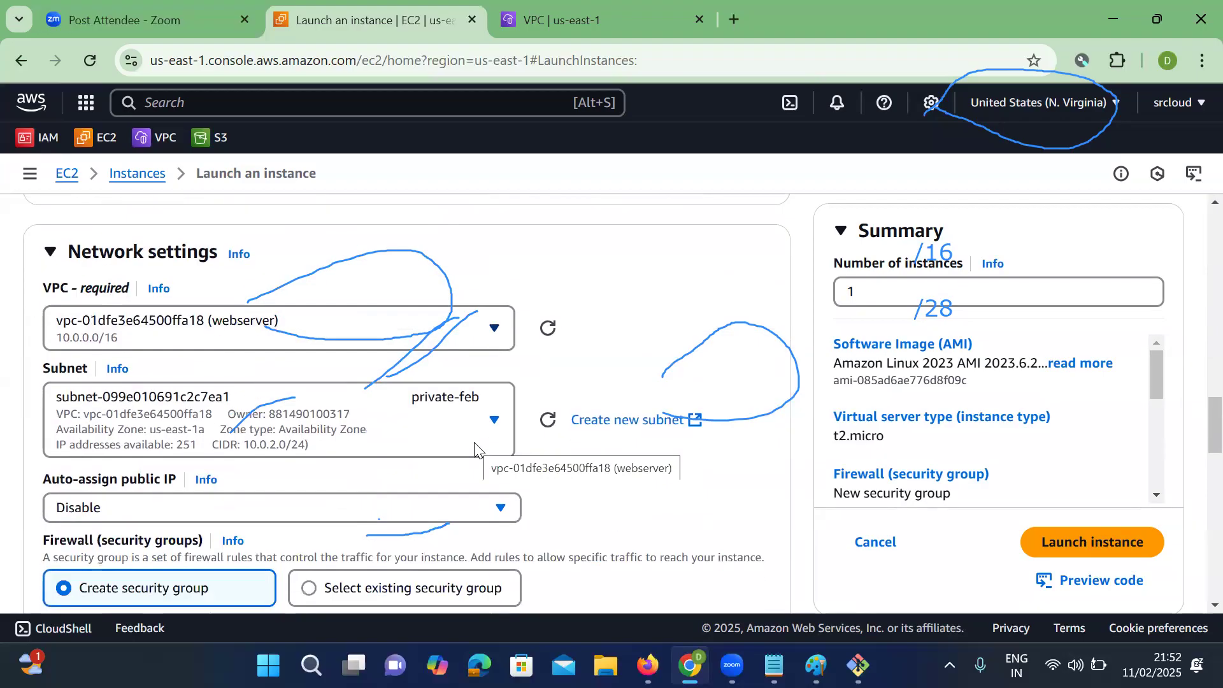
{"action": "left_click", "coordinate": [360, 328]}
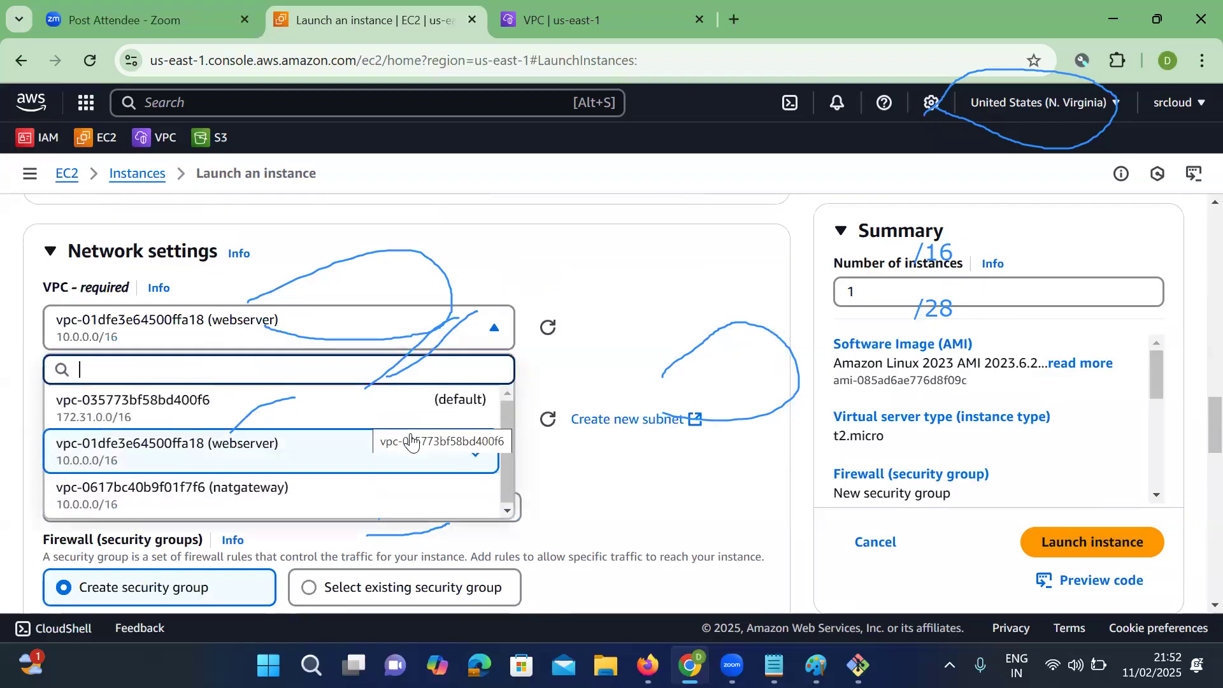
{"action": "left_click", "coordinate": [376, 411]}
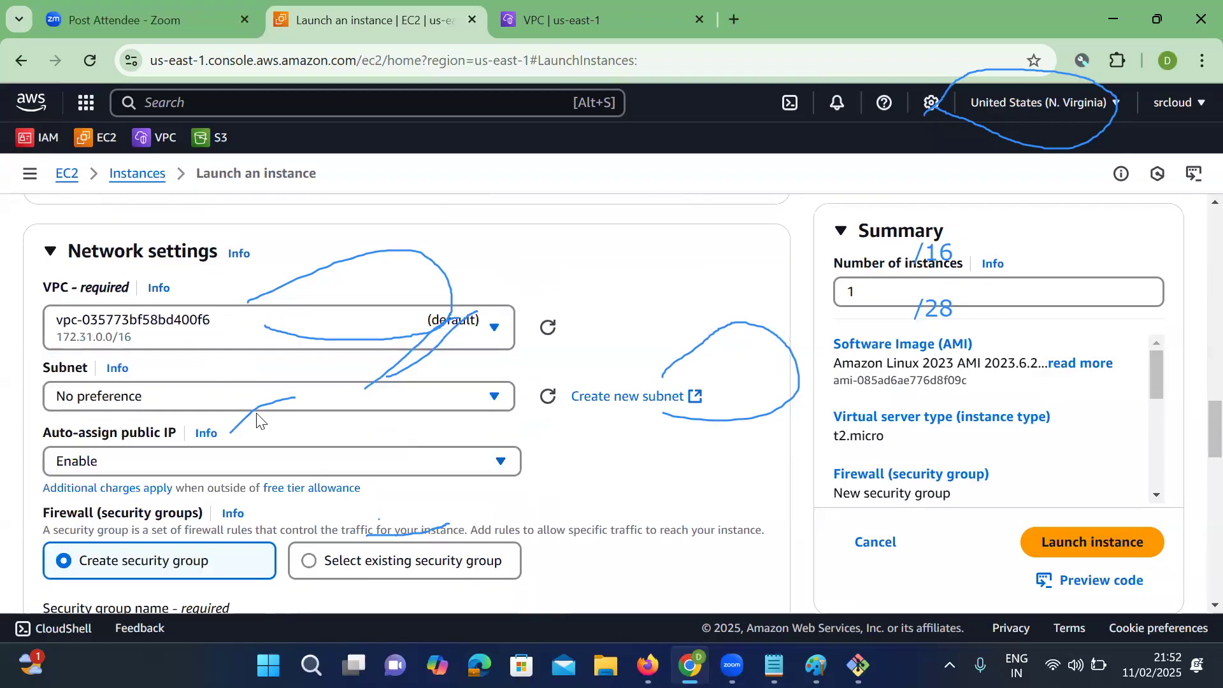
{"action": "left_click", "coordinate": [369, 333]}
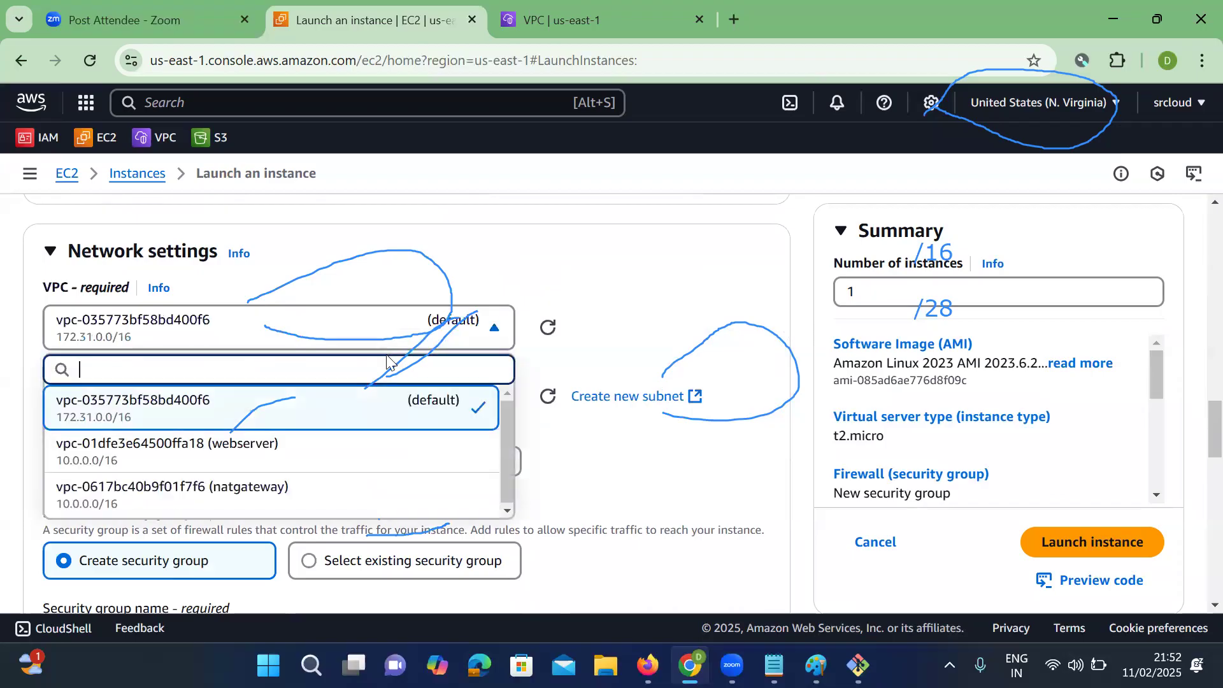
{"action": "left_click", "coordinate": [310, 461]}
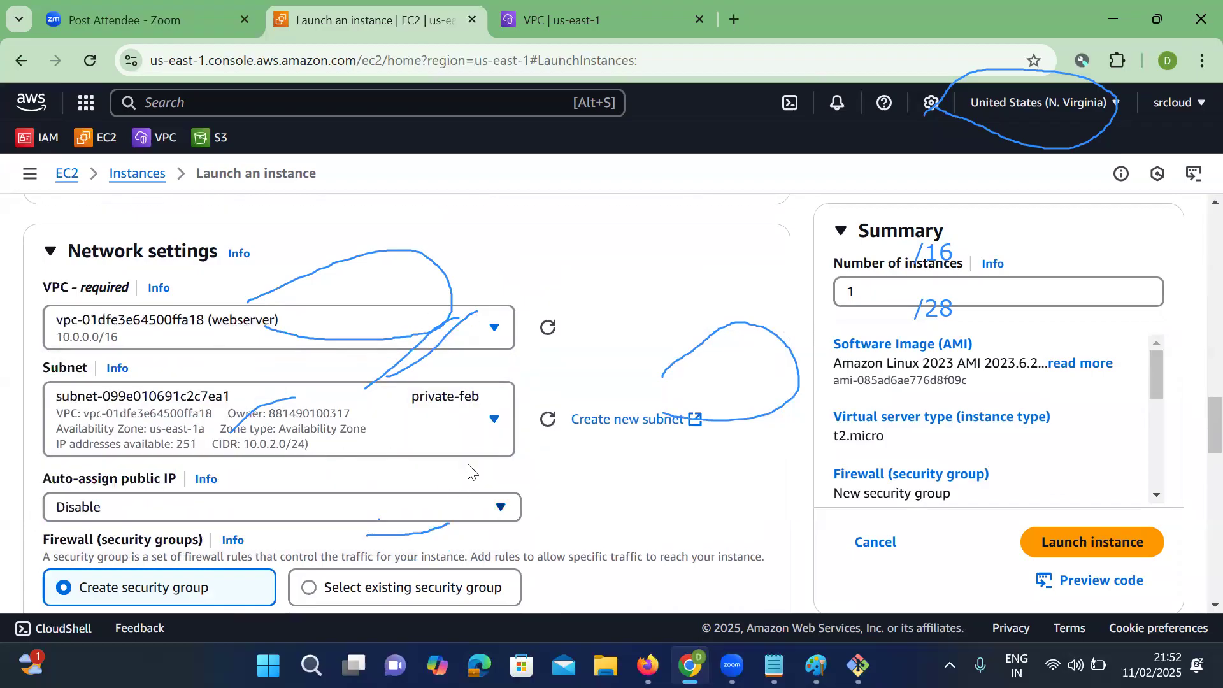
Check the available subnets, keep private-feb, and enable auto-assignment of a public IP.
{"action": "scroll", "coordinate": [568, 464], "scroll_direction": "down", "scroll_amount": 1}
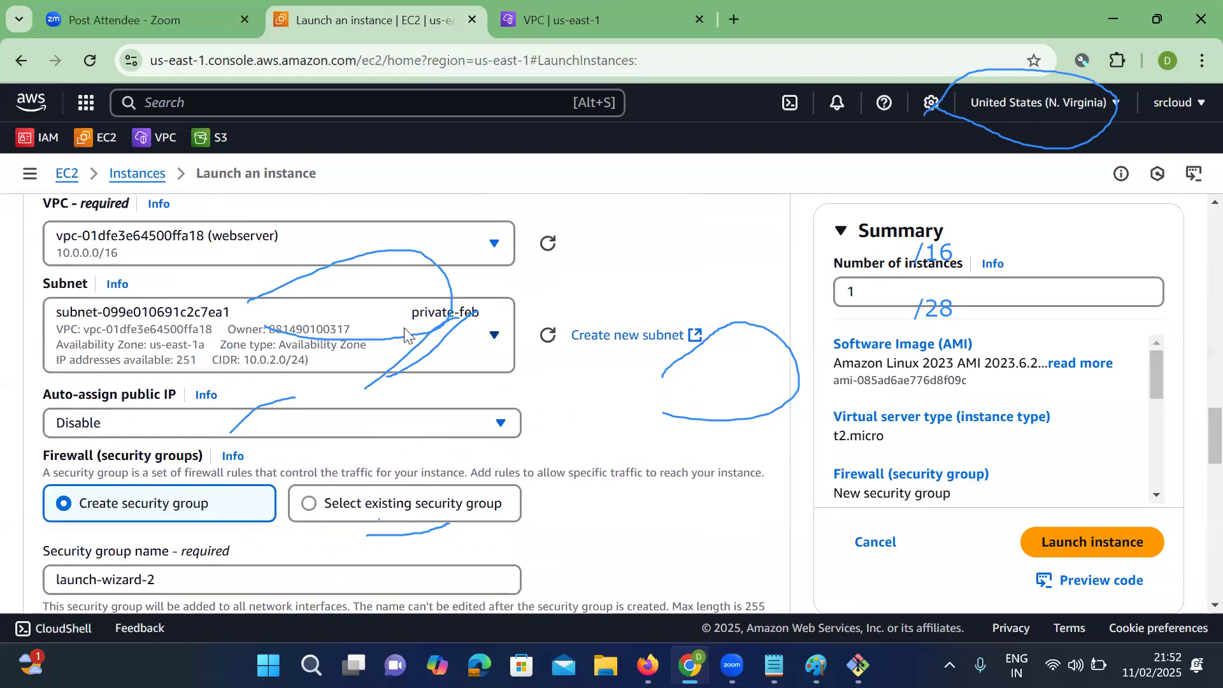
{"action": "left_click", "coordinate": [406, 354]}
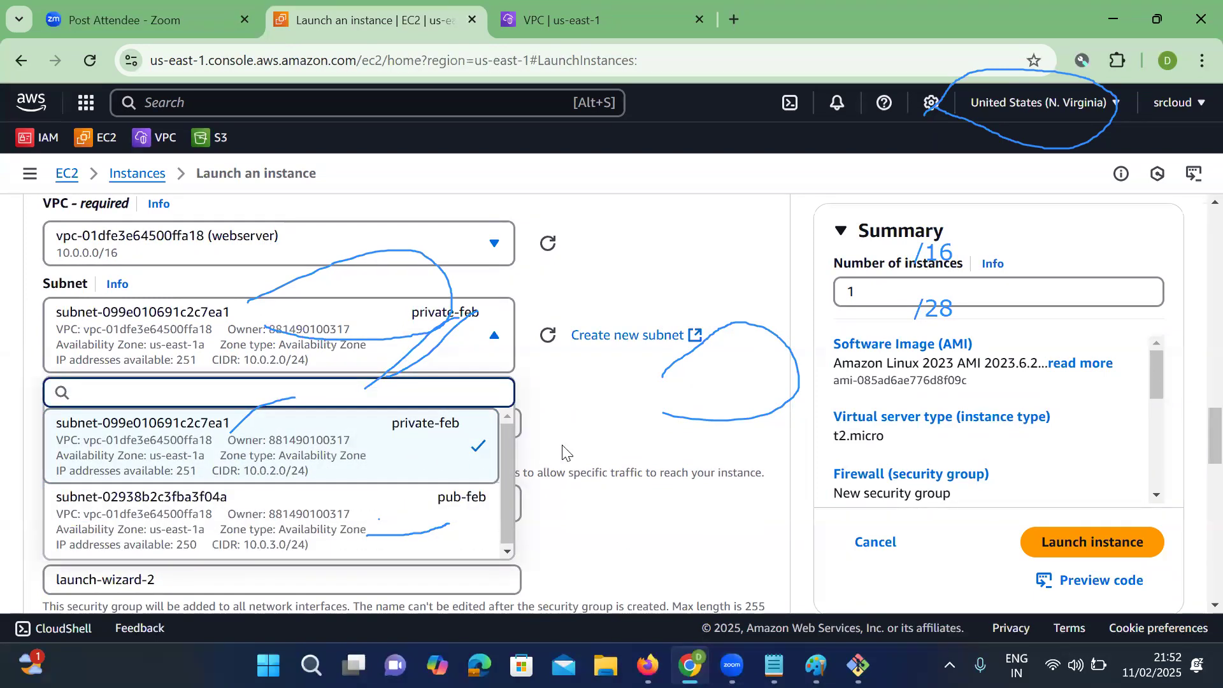
{"action": "left_click", "coordinate": [584, 454]}
{"action": "scroll", "coordinate": [284, 446], "scroll_direction": "down", "scroll_amount": 1}
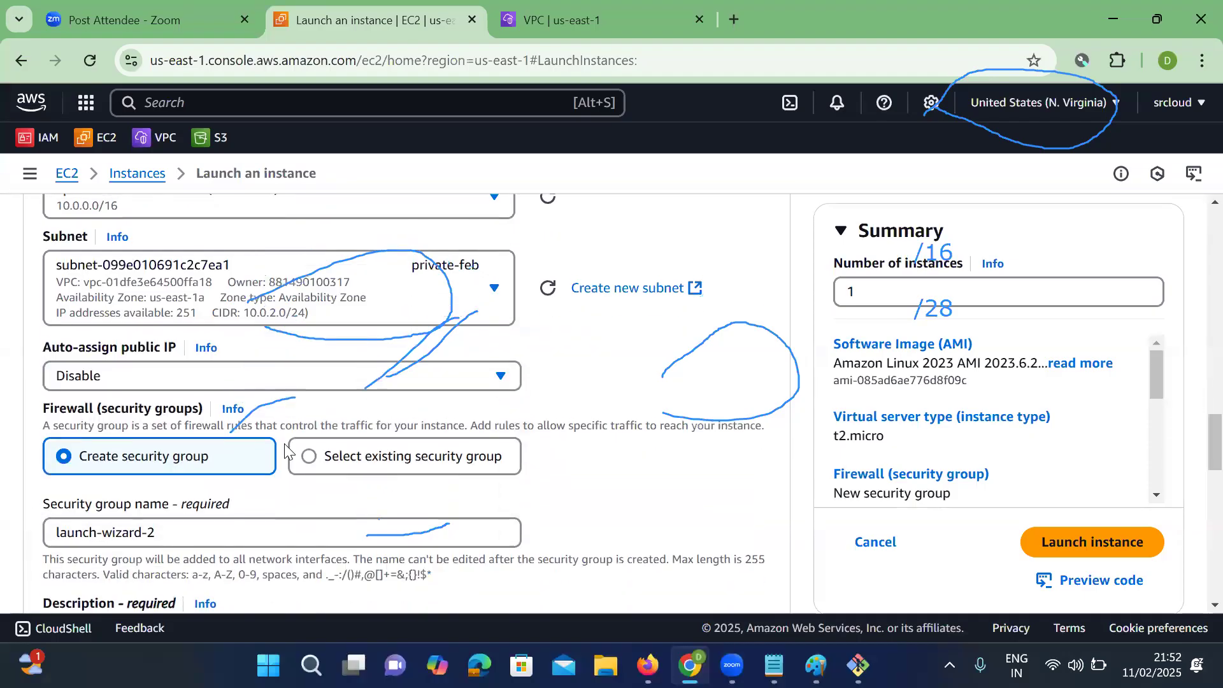
{"action": "left_click", "coordinate": [72, 369]}
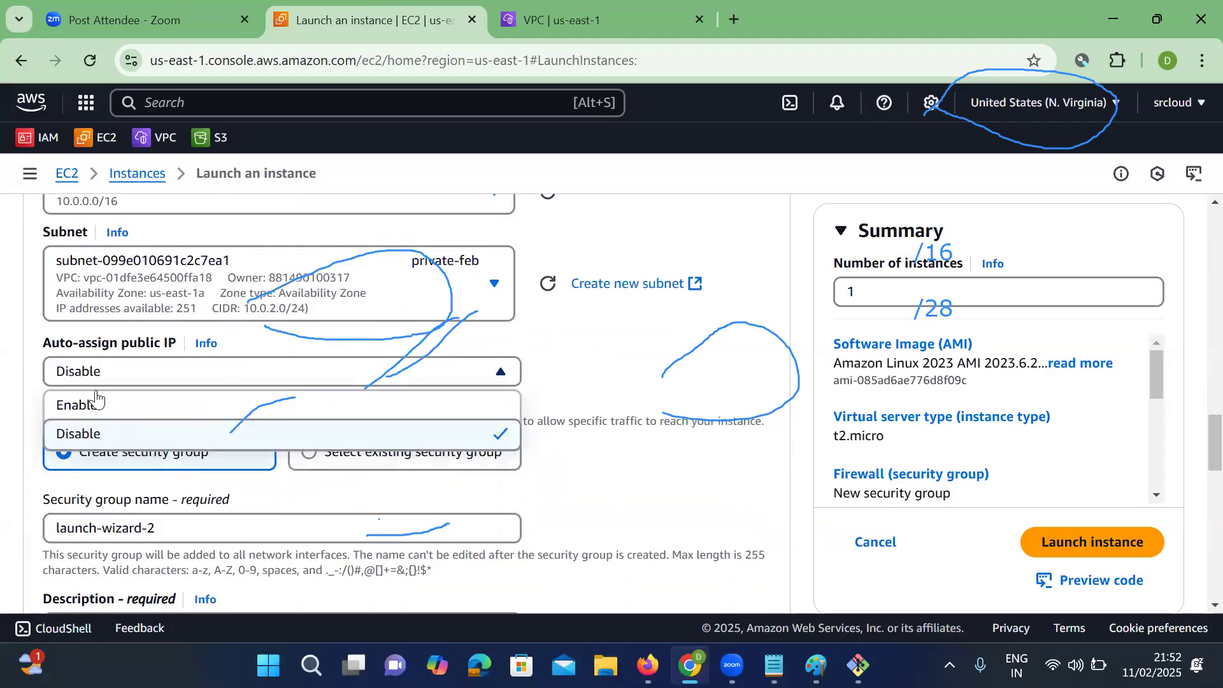
{"action": "left_click", "coordinate": [286, 405]}
{"action": "scroll", "coordinate": [273, 413], "scroll_direction": "down", "scroll_amount": 1}
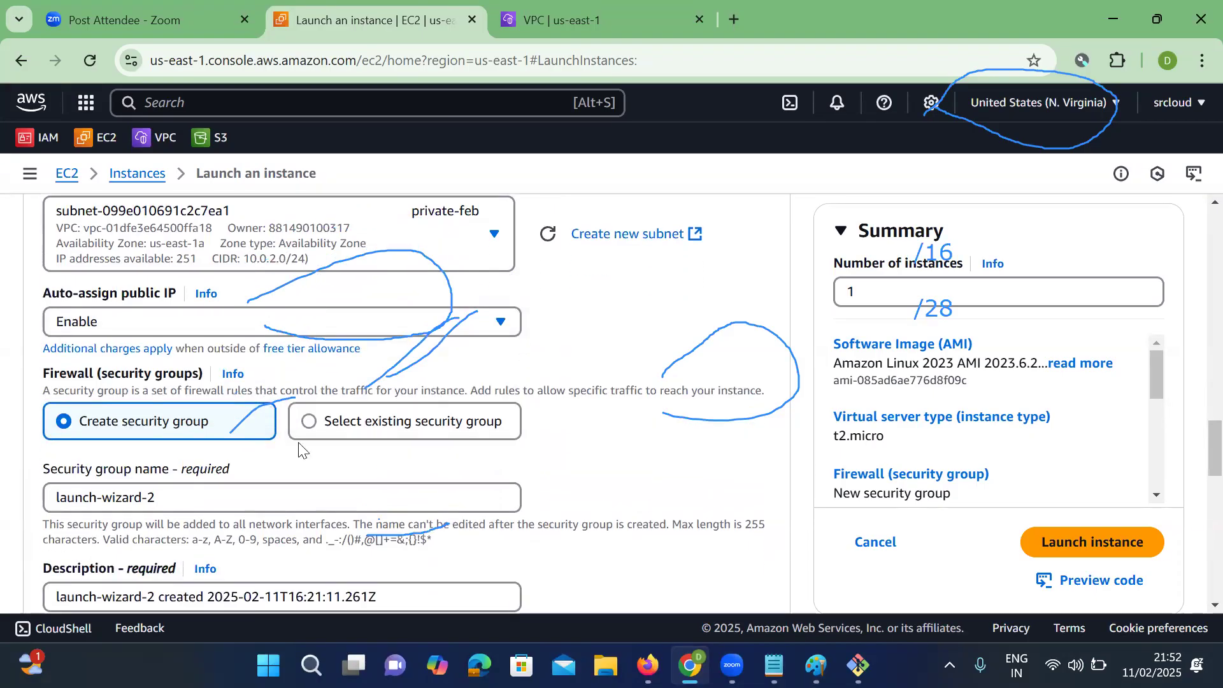
Name the new security group private-sg.
{"action": "scroll", "coordinate": [300, 449], "scroll_direction": "down", "scroll_amount": 1}
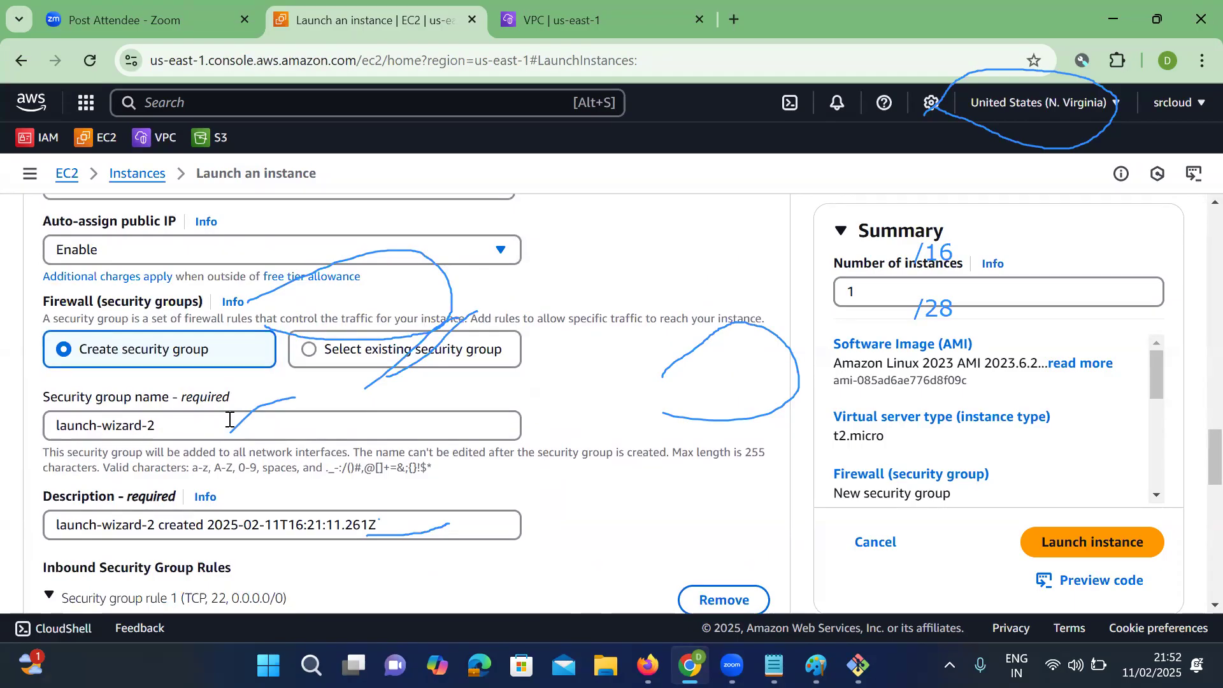
{"action": "scroll", "coordinate": [229, 419], "scroll_direction": "down", "scroll_amount": 1}
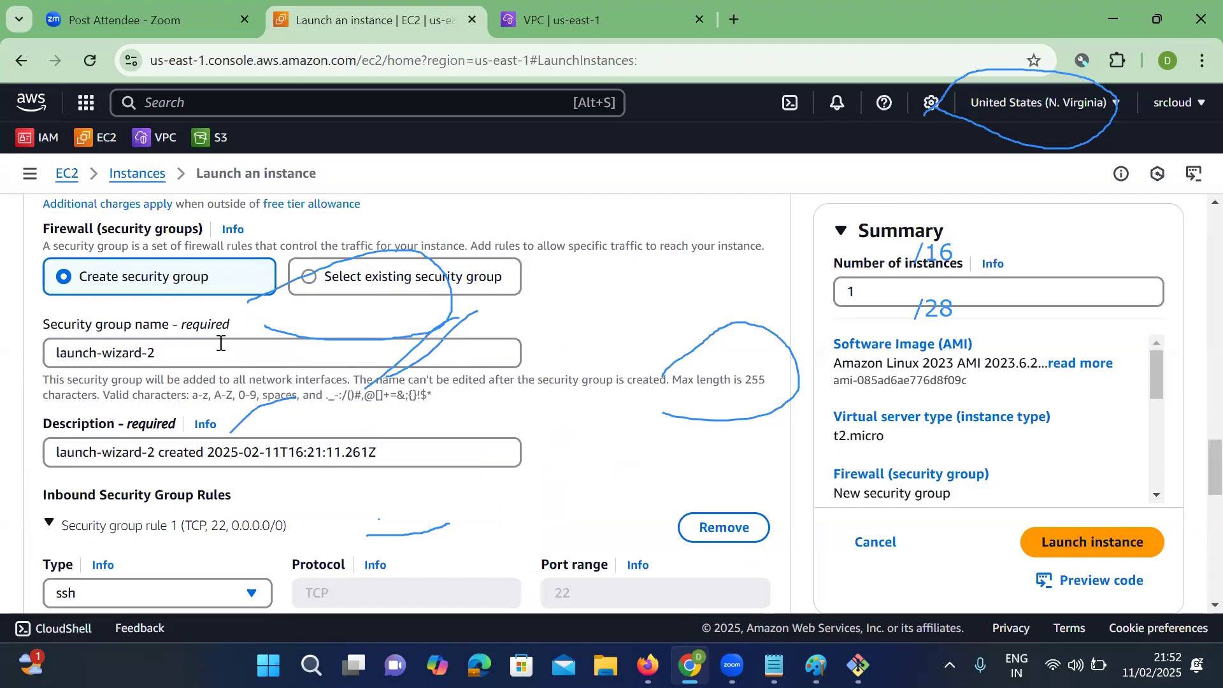
{"action": "triple_click", "coordinate": [161, 353]}
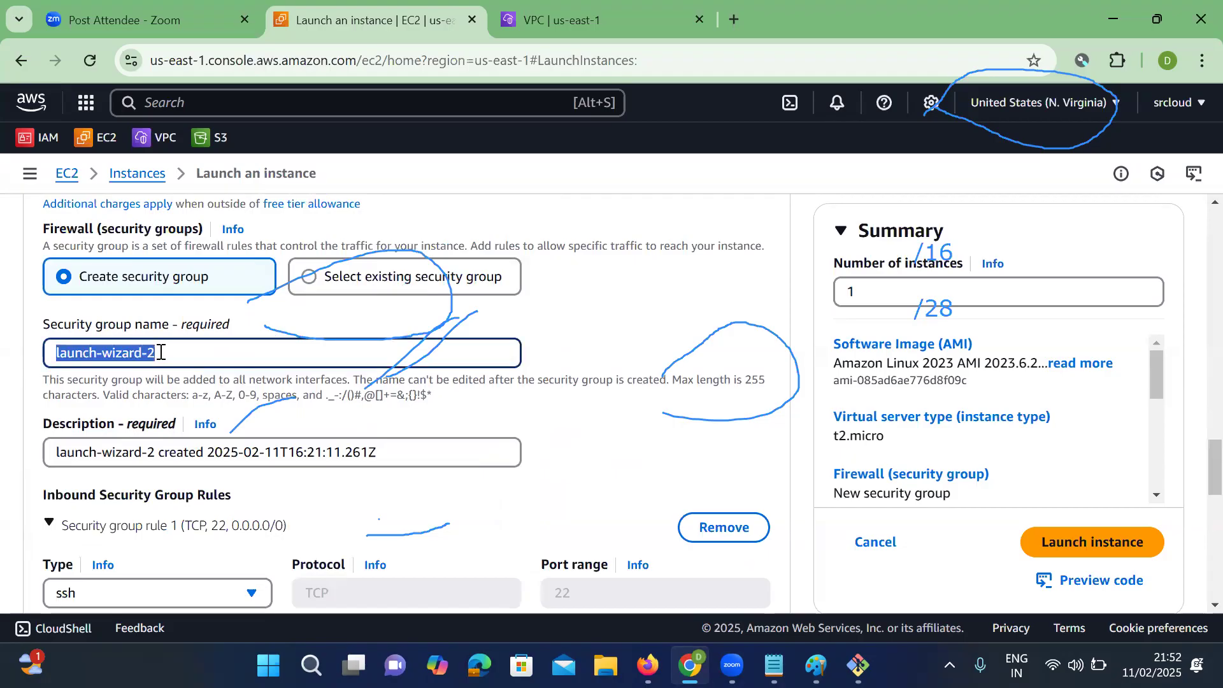
{"action": "type", "text": "priv"}
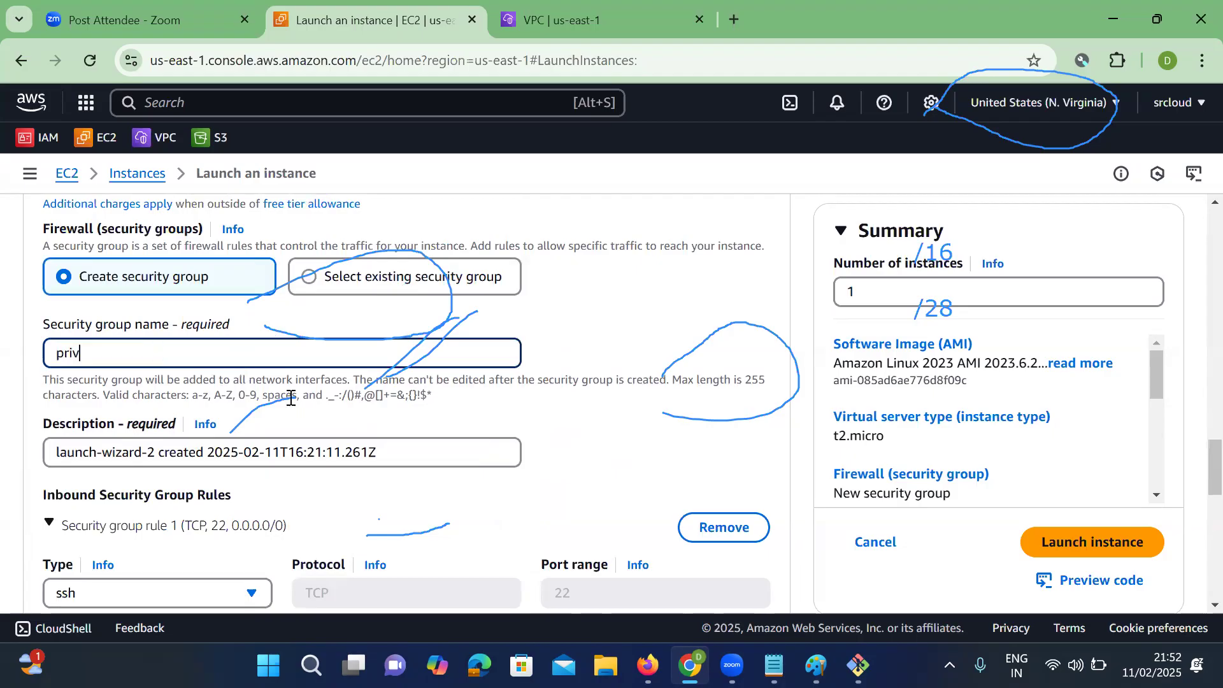
{"action": "scroll", "coordinate": [276, 412], "scroll_direction": "down", "scroll_amount": 1}
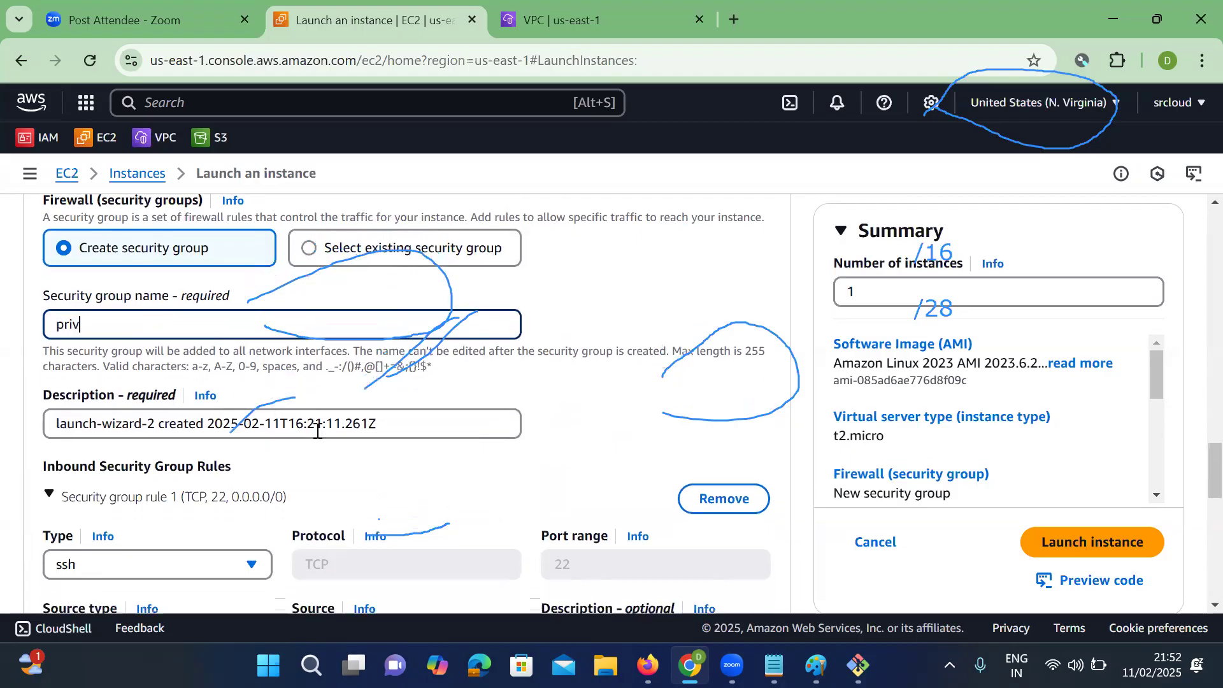
{"action": "type", "text": "ate-sg"}
Review the inbound SSH rule and try to launch the database-private instance.
{"action": "scroll", "coordinate": [317, 430], "scroll_direction": "down", "scroll_amount": 6}
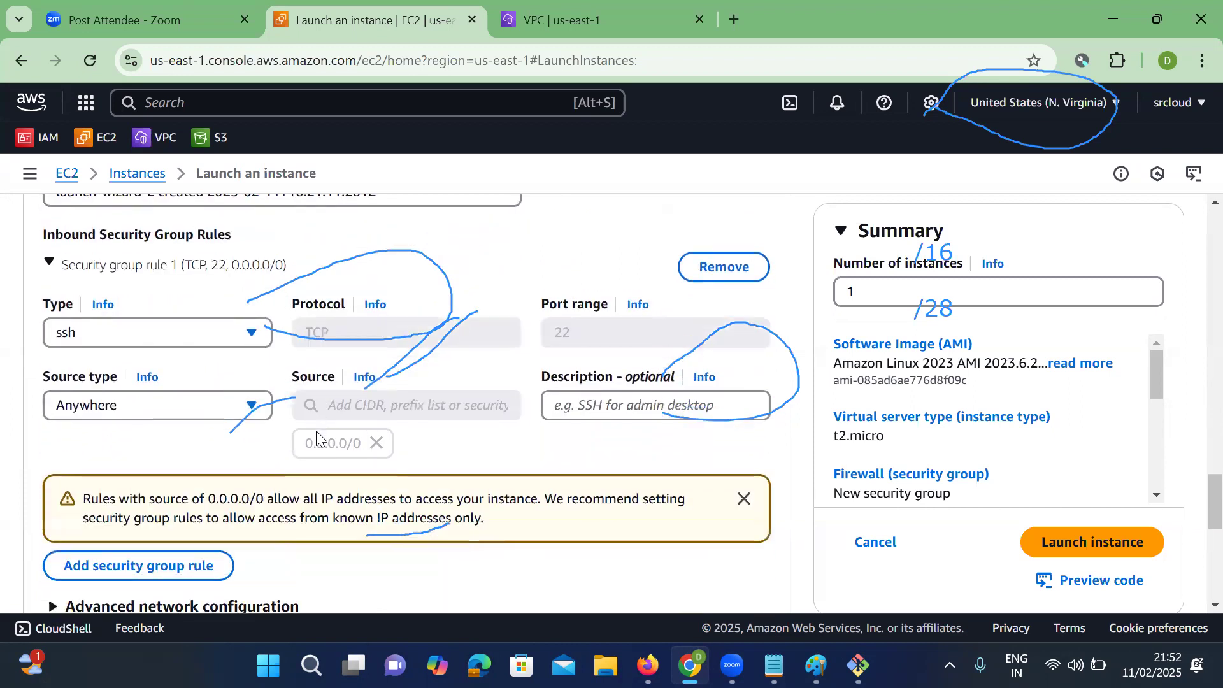
{"action": "scroll", "coordinate": [348, 439], "scroll_direction": "up", "scroll_amount": 3}
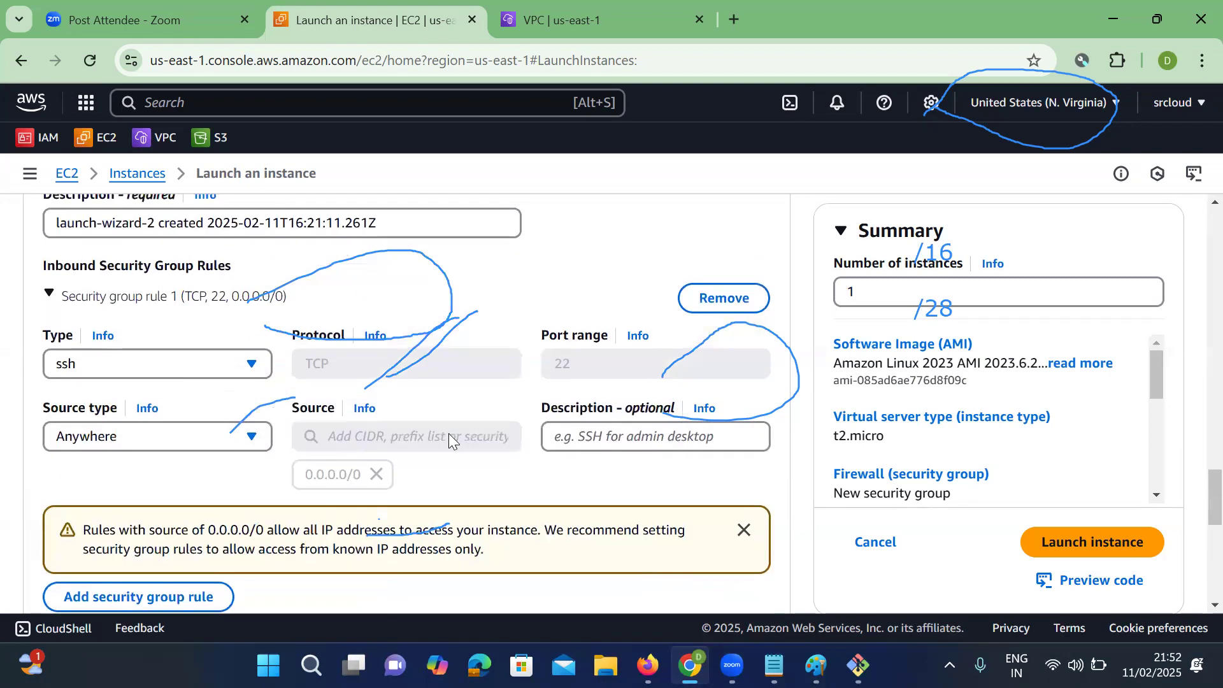
{"action": "scroll", "coordinate": [448, 436], "scroll_direction": "down", "scroll_amount": 5}
{"action": "left_click", "coordinate": [1072, 547]}
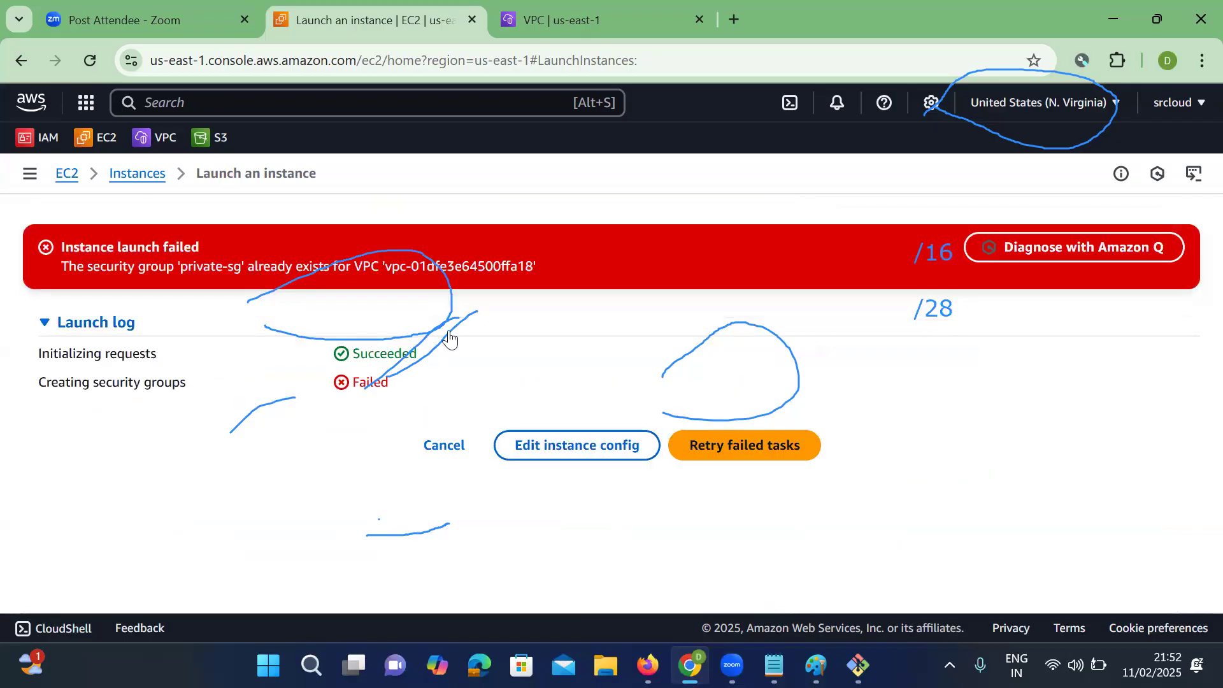
Return to the instance configuration, append fr to the security group name, and launch the instance again.
{"action": "left_click", "coordinate": [561, 449]}
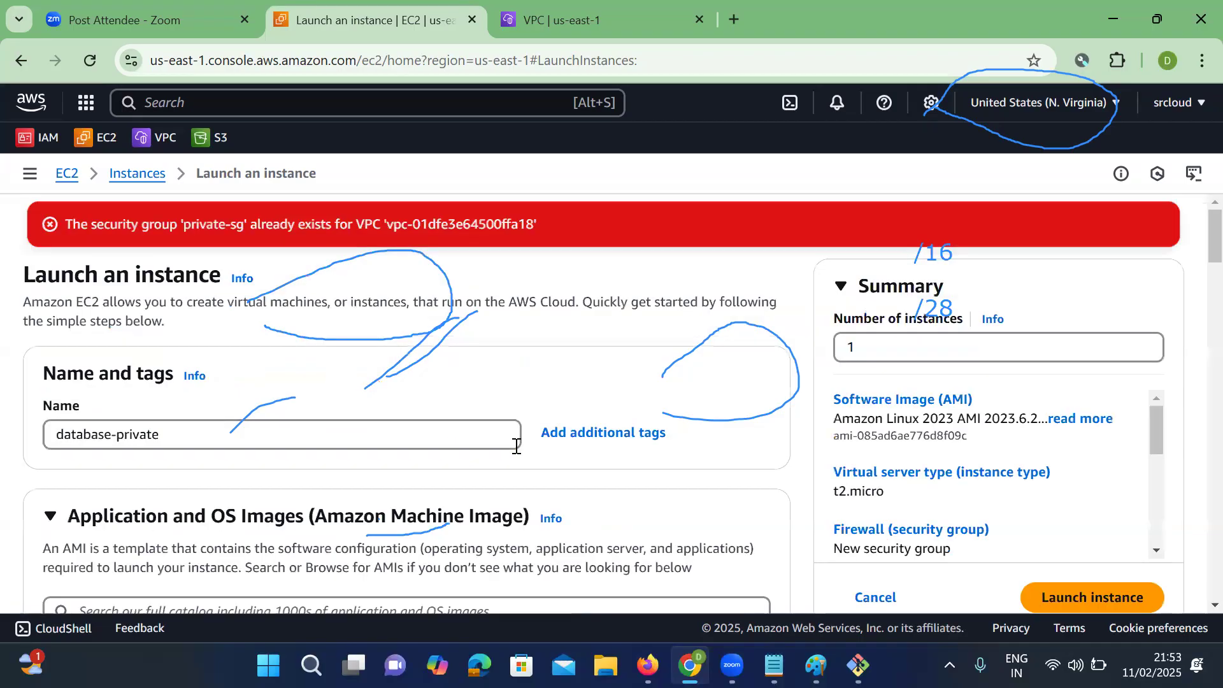
{"action": "scroll", "coordinate": [349, 449], "scroll_direction": "down", "scroll_amount": 15}
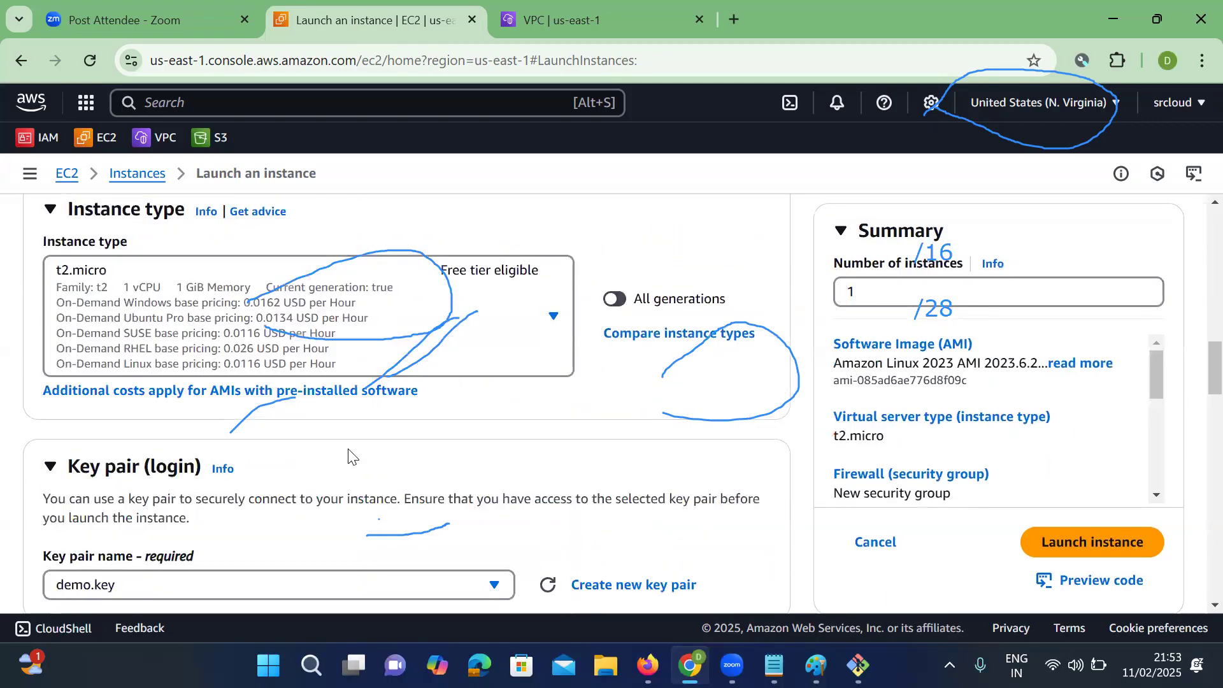
{"action": "scroll", "coordinate": [349, 448], "scroll_direction": "down", "scroll_amount": 5}
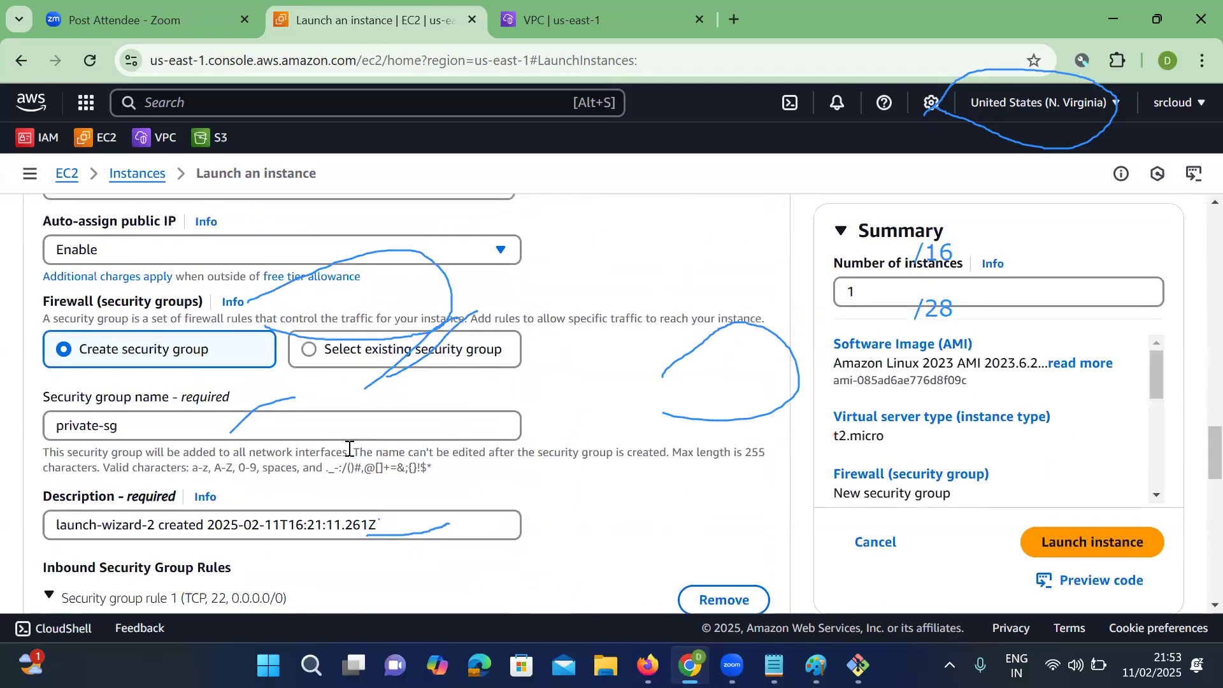
{"action": "left_click", "coordinate": [169, 428]}
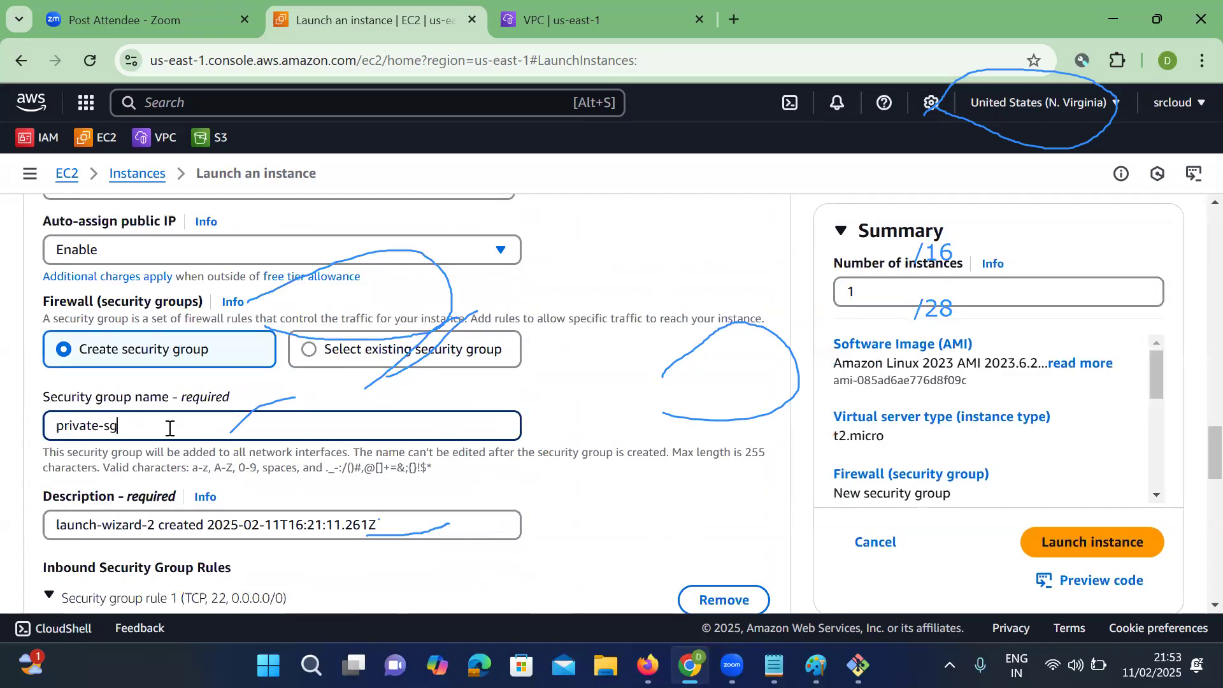
{"action": "type", "text": "fr"}
{"action": "left_click", "coordinate": [1091, 544]}
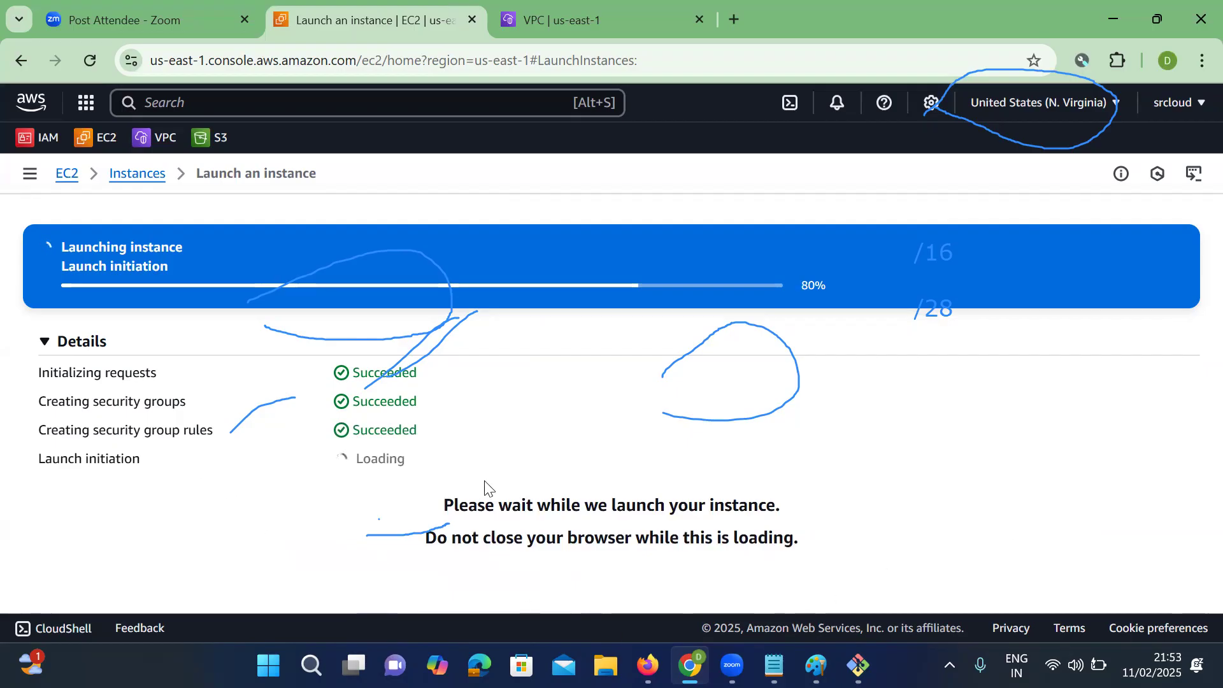
Go back to the list of all EC2 instances and refresh it.
{"action": "scroll", "coordinate": [611, 481], "scroll_direction": "down", "scroll_amount": 5}
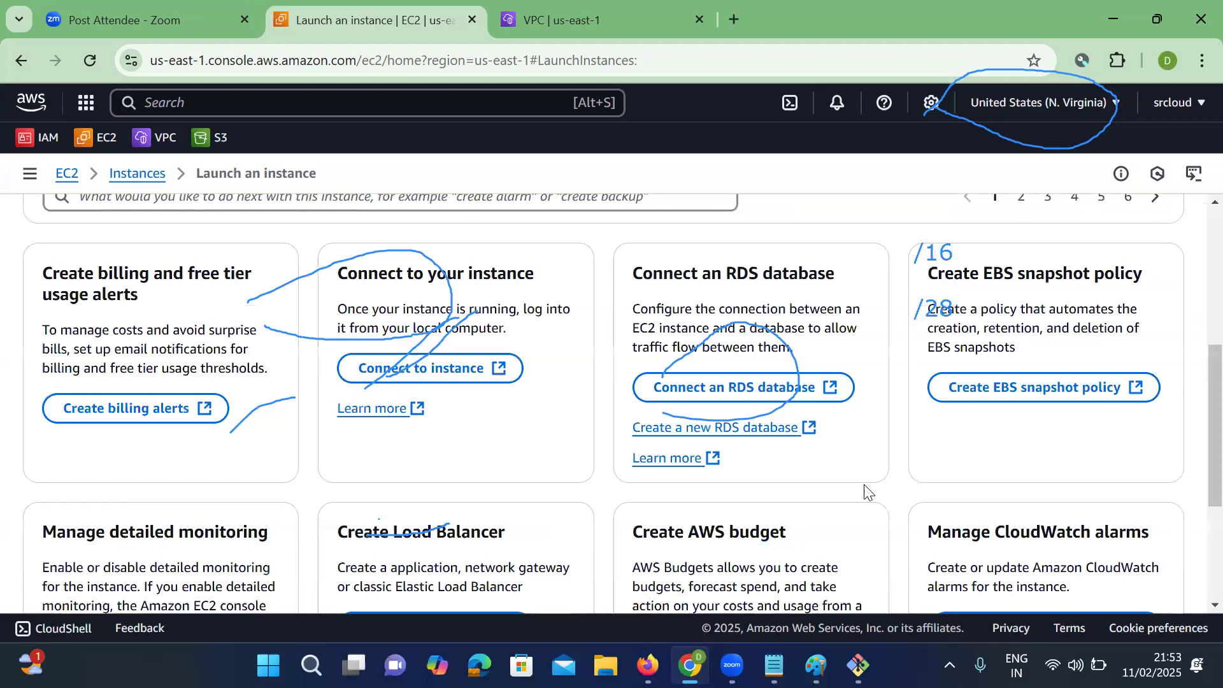
{"action": "scroll", "coordinate": [863, 492], "scroll_direction": "down", "scroll_amount": 4}
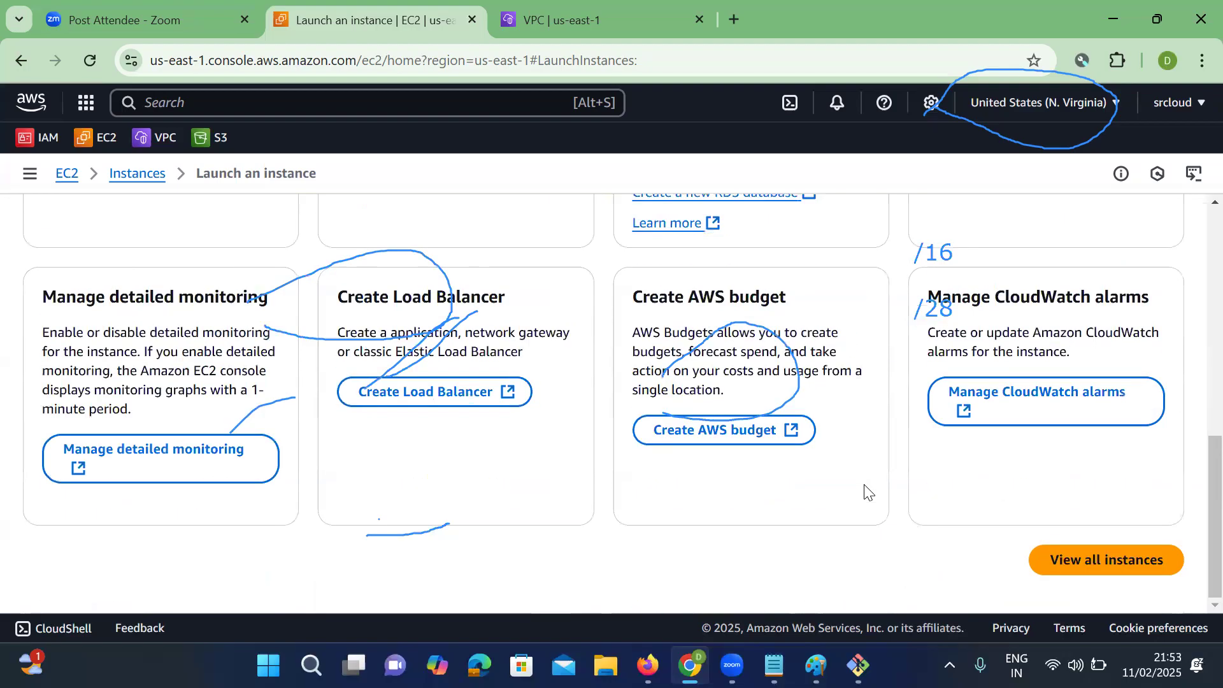
{"action": "left_click", "coordinate": [1054, 561]}
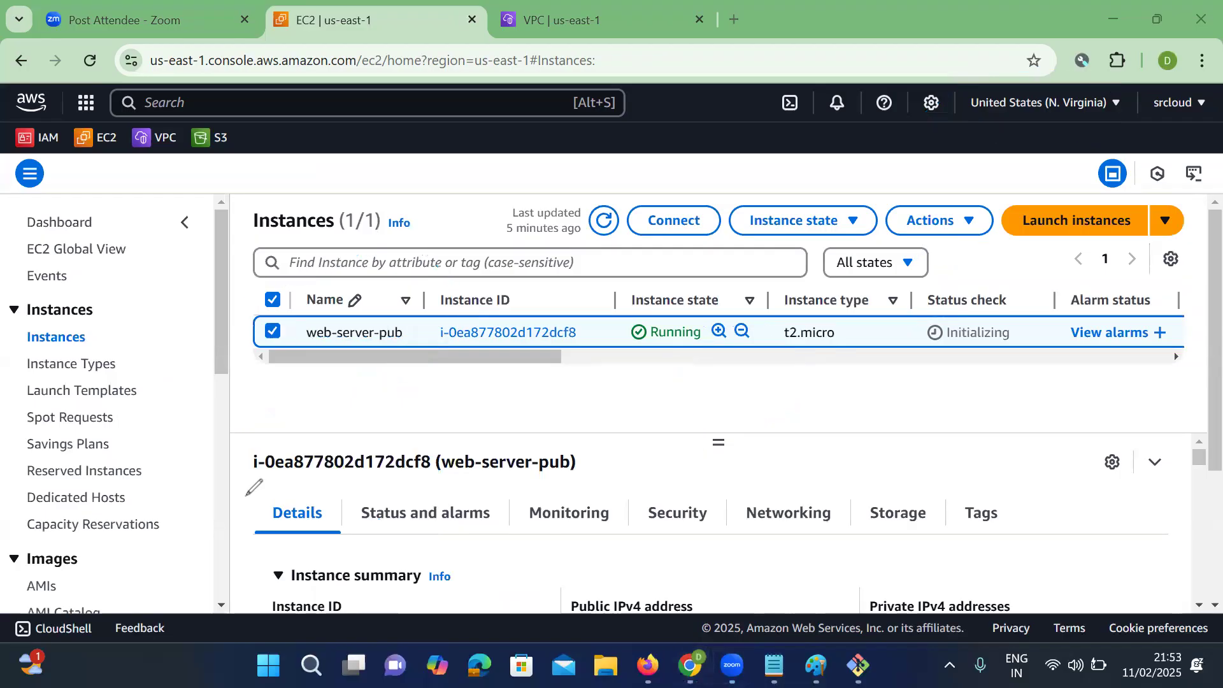
{"action": "left_click", "coordinate": [603, 220]}
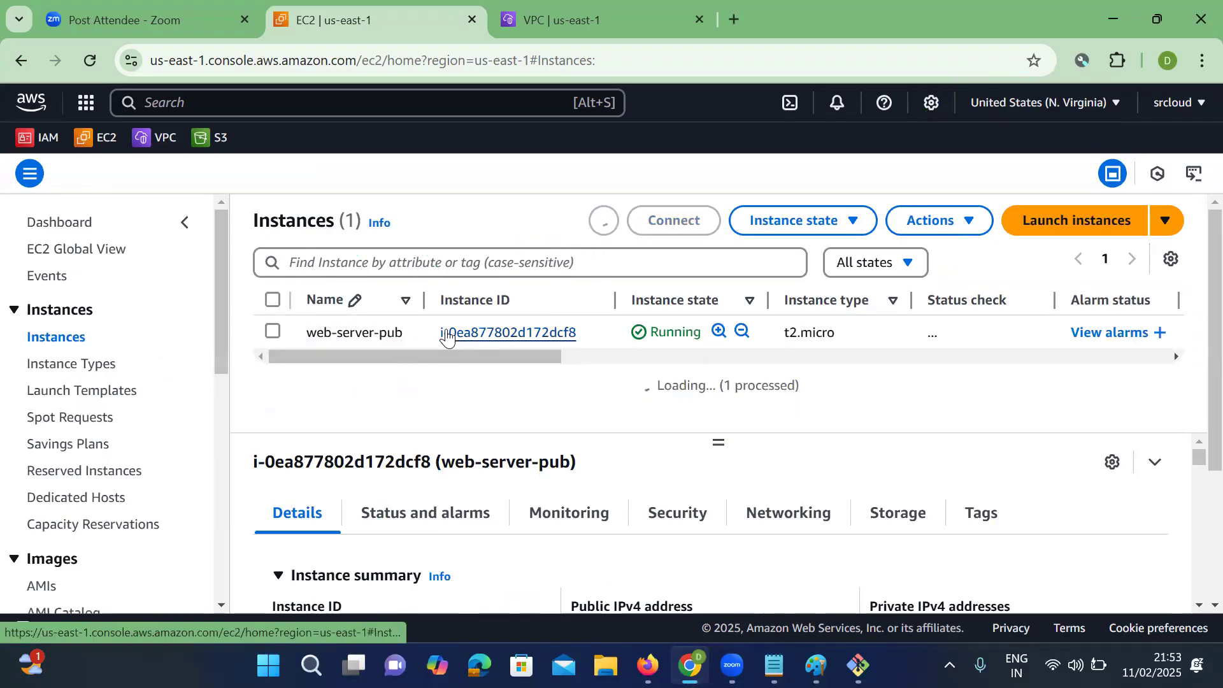
Select only the database-private instance and copy its public IPv4 address.
{"action": "left_click", "coordinate": [273, 332]}
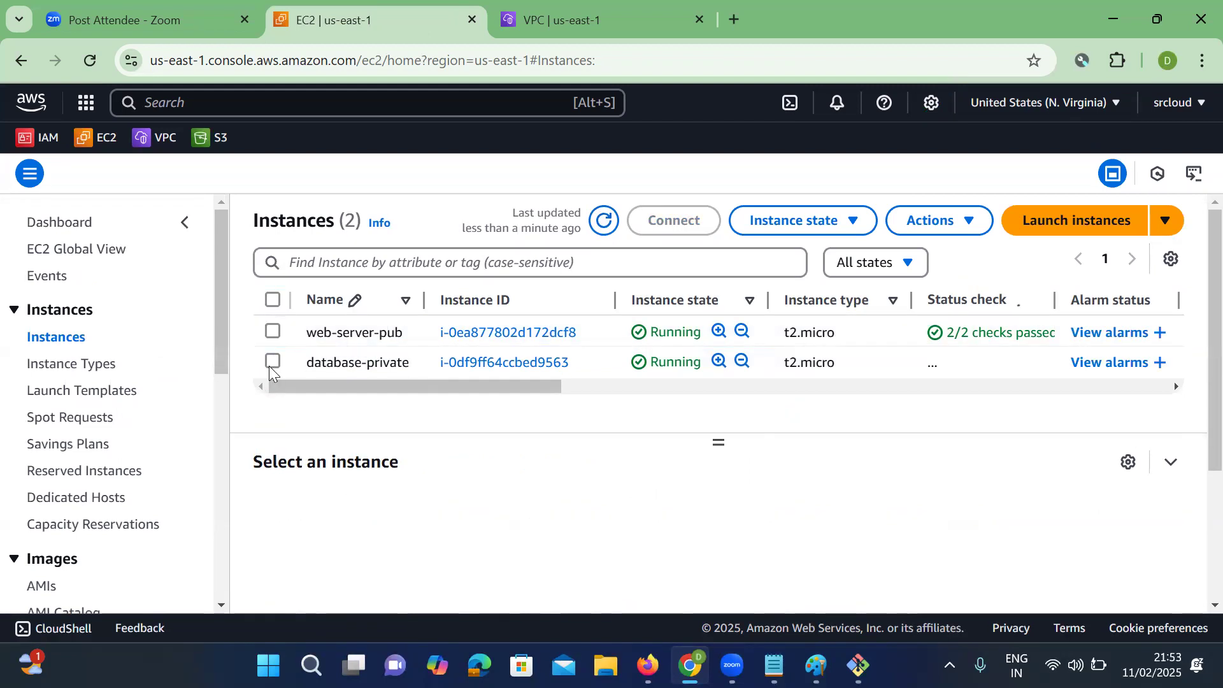
{"action": "left_click", "coordinate": [270, 364]}
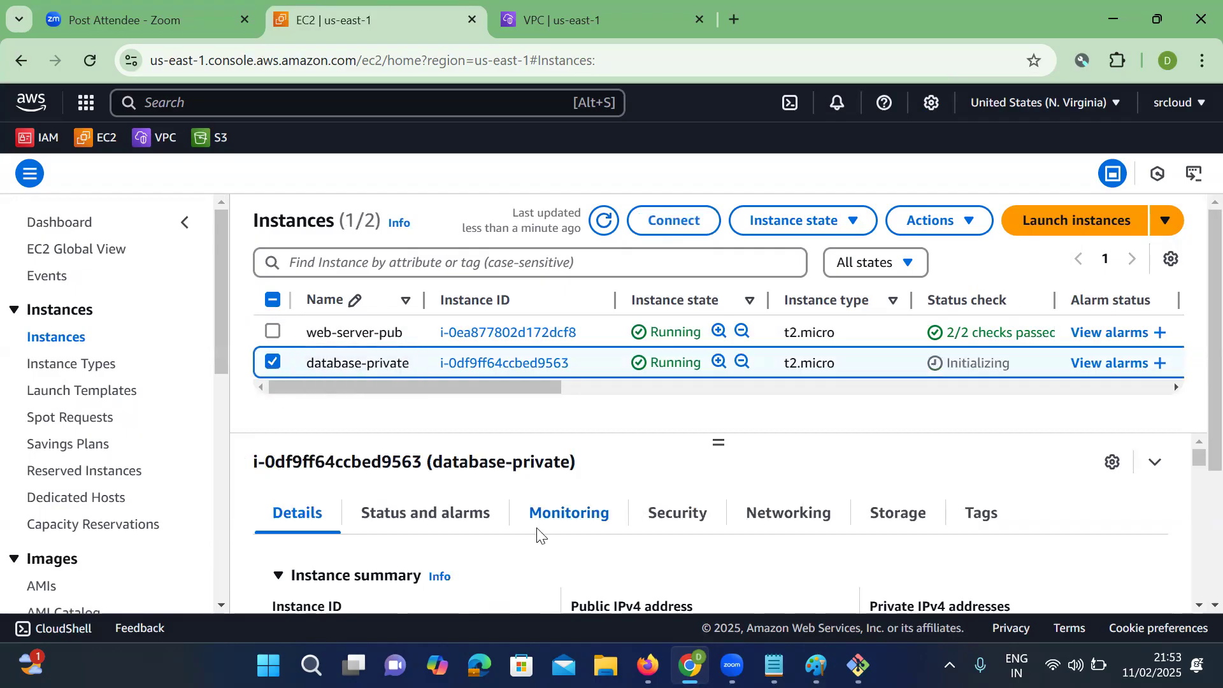
{"action": "scroll", "coordinate": [573, 532], "scroll_direction": "down", "scroll_amount": 1}
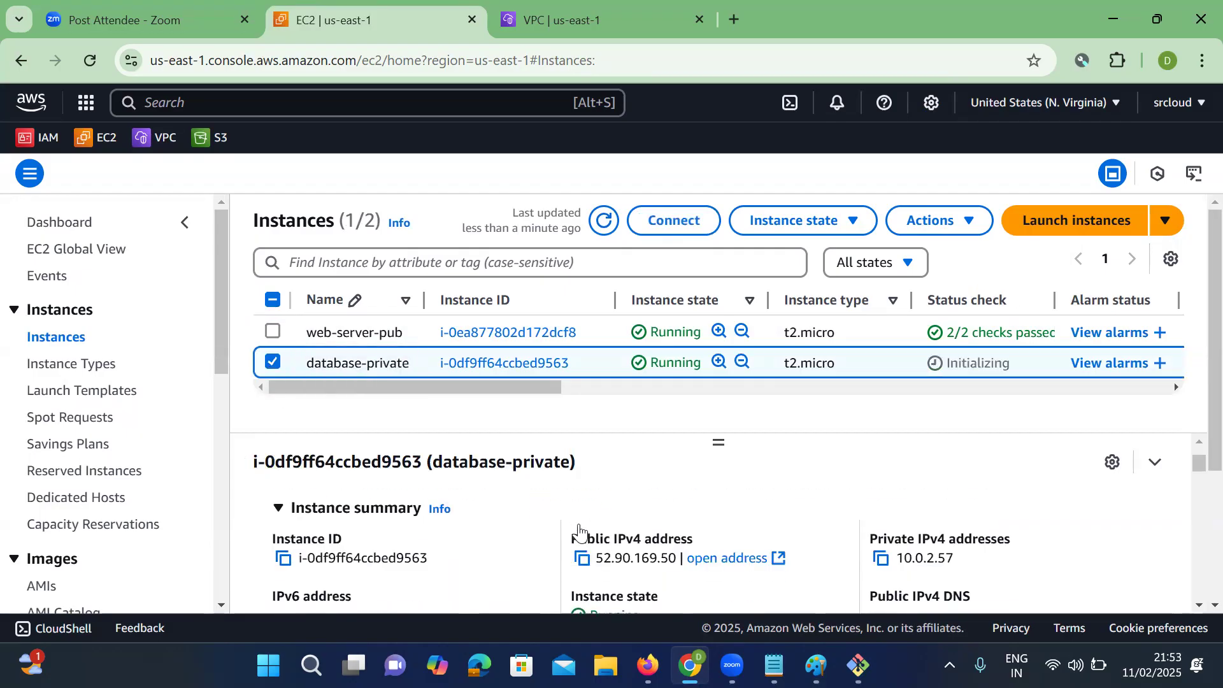
{"action": "left_click", "coordinate": [578, 568]}
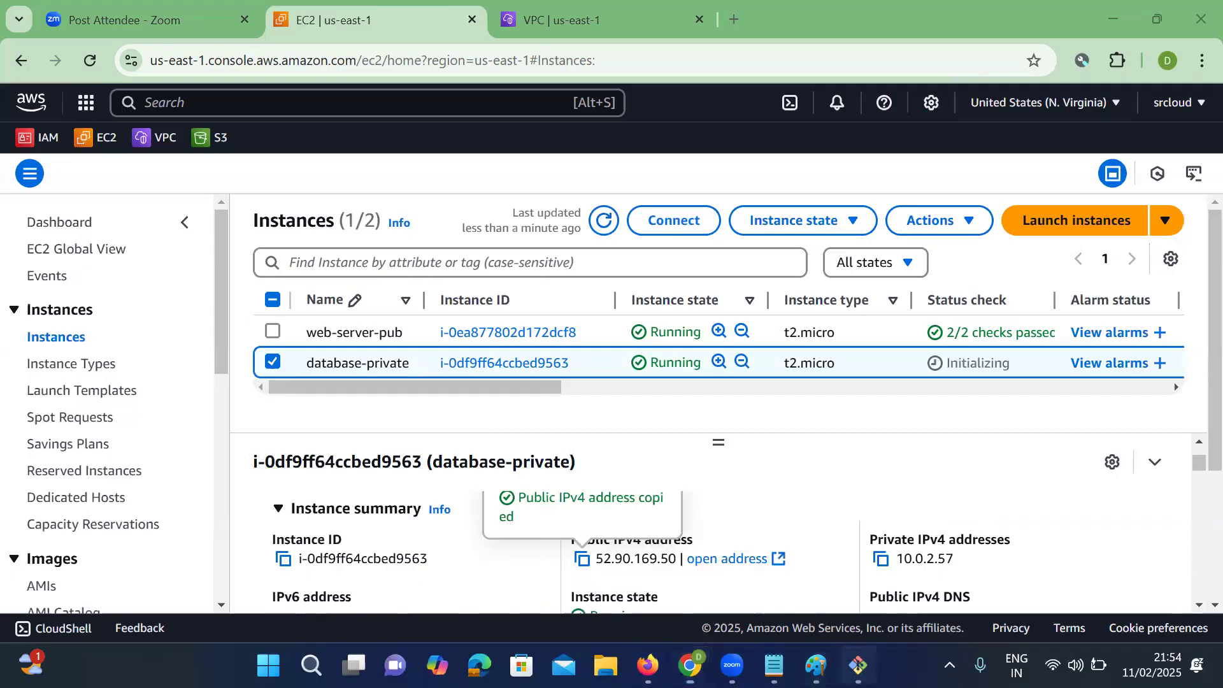
Switch to Git Bash, open a new terminal window beside the existing session, and change its directory to Downloads.
{"action": "left_click", "coordinate": [858, 664]}
{"action": "right_click", "coordinate": [232, 94]}
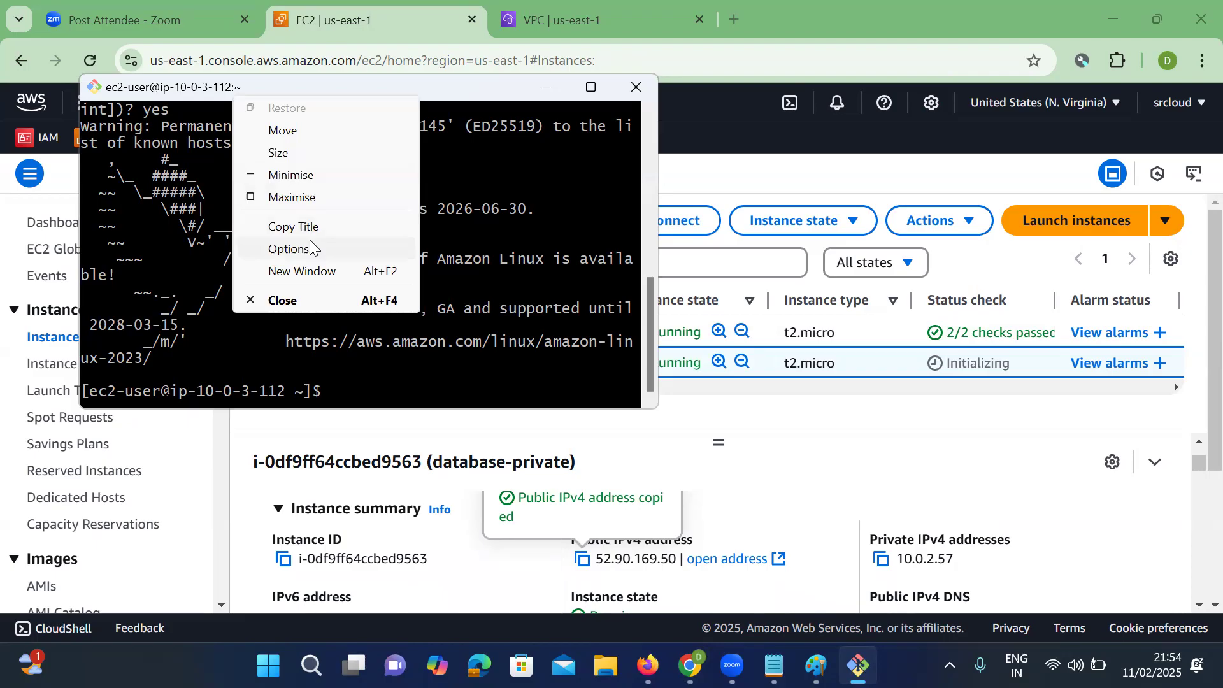
{"action": "left_click", "coordinate": [330, 270]}
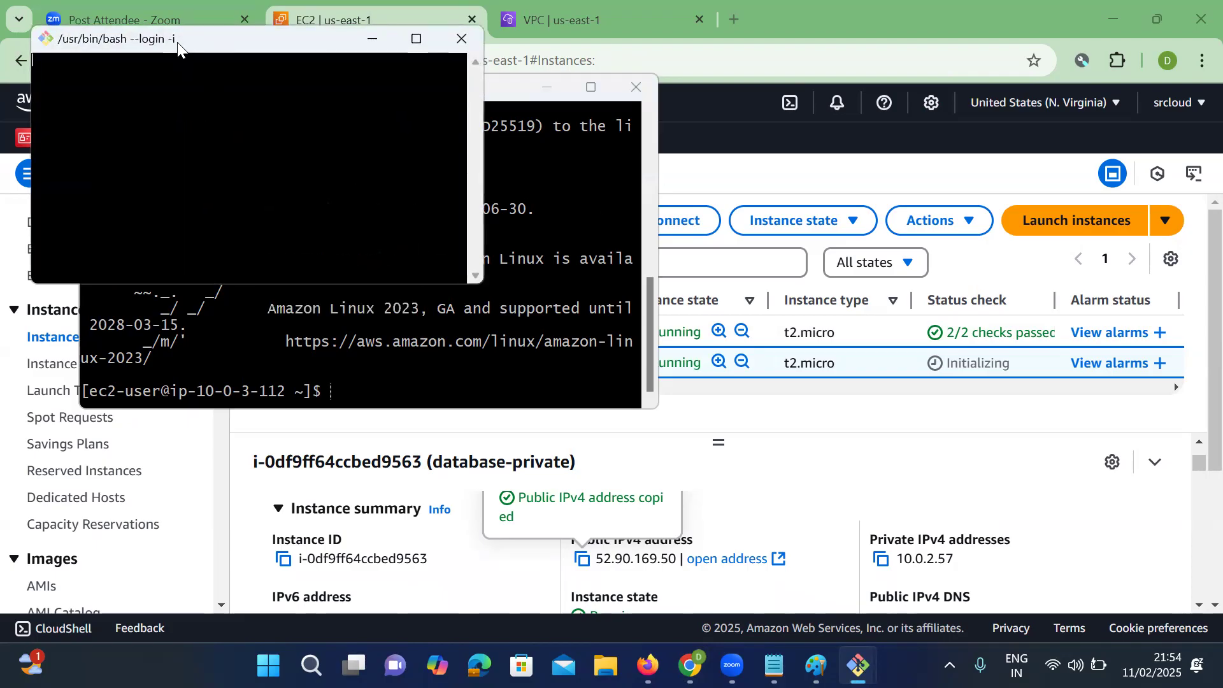
{"action": "left_click_drag", "start_coordinate": [178, 43], "coordinate": [731, 192]}
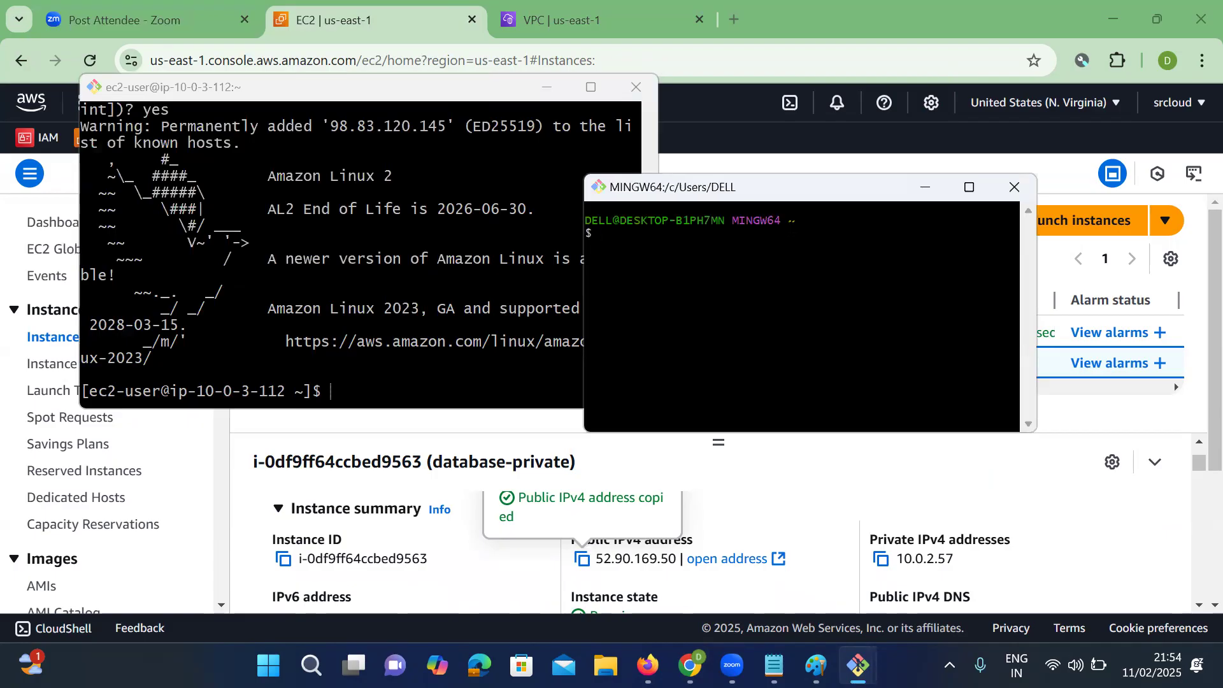
{"action": "type", "text": "cd "}
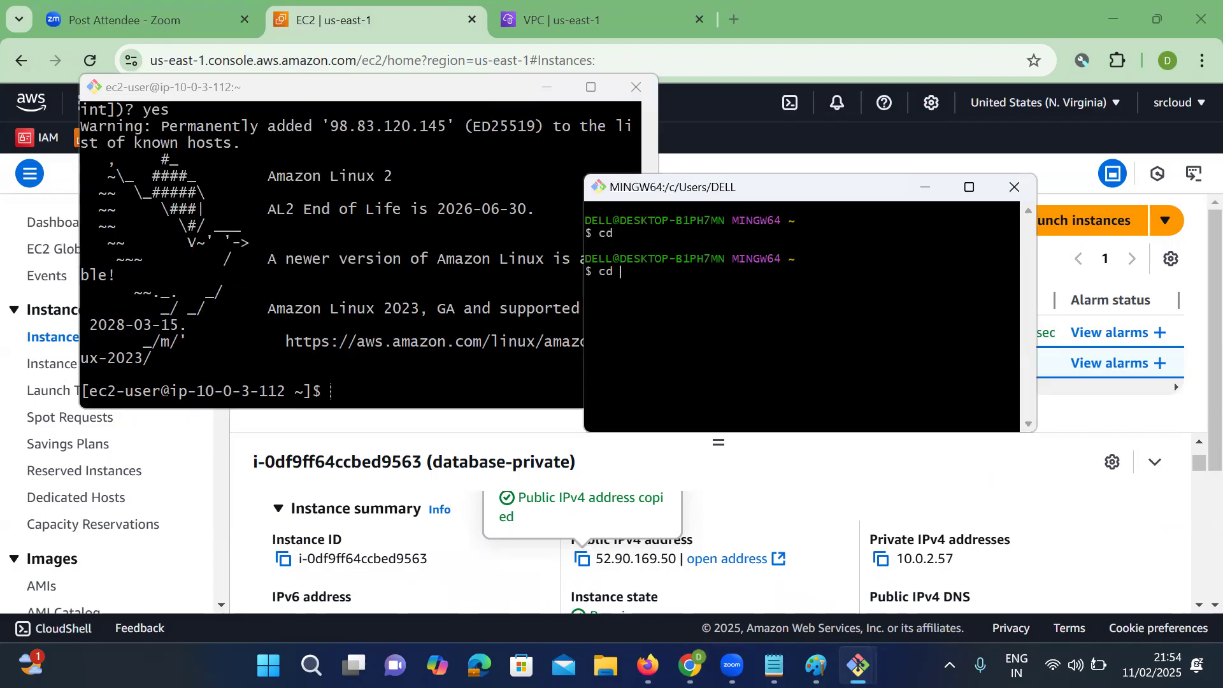
{"action": "type", "text": "Dow"}
{"action": "key", "text": "Tab"}
{"action": "key", "text": "Return"}
Try to connect to database-private over SSH as ec2-user at 52.90.169.50 using demo.key.pem.
{"action": "type", "text": "ssh -i"}
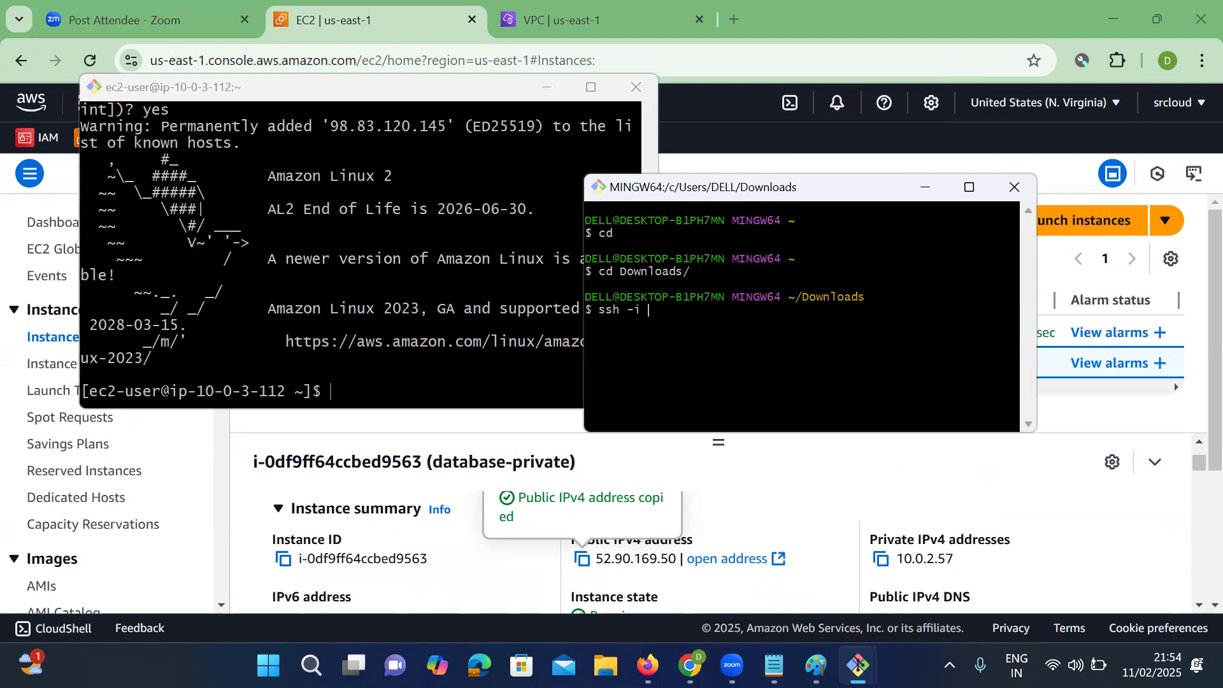
{"action": "type", "text": " demo"}
{"action": "key", "text": "Tab"}
{"action": "type", "text": "ec2-user"}
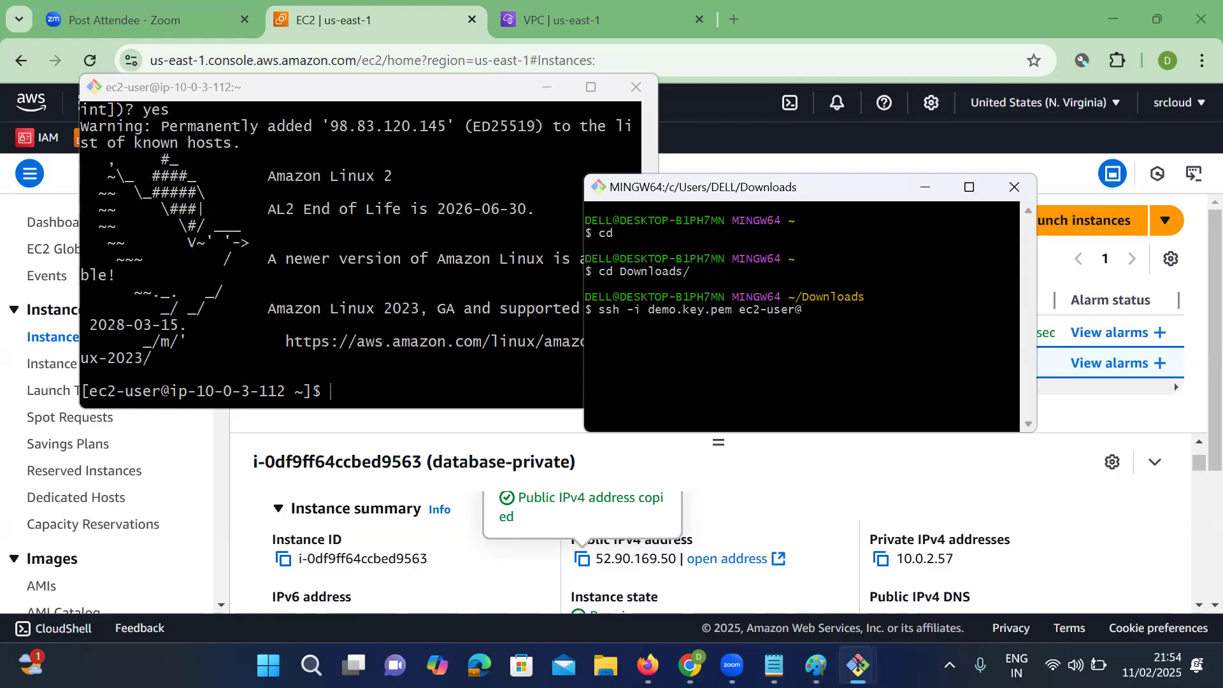
{"action": "type", "text": "@"}
{"action": "right_click", "coordinate": [866, 328]}
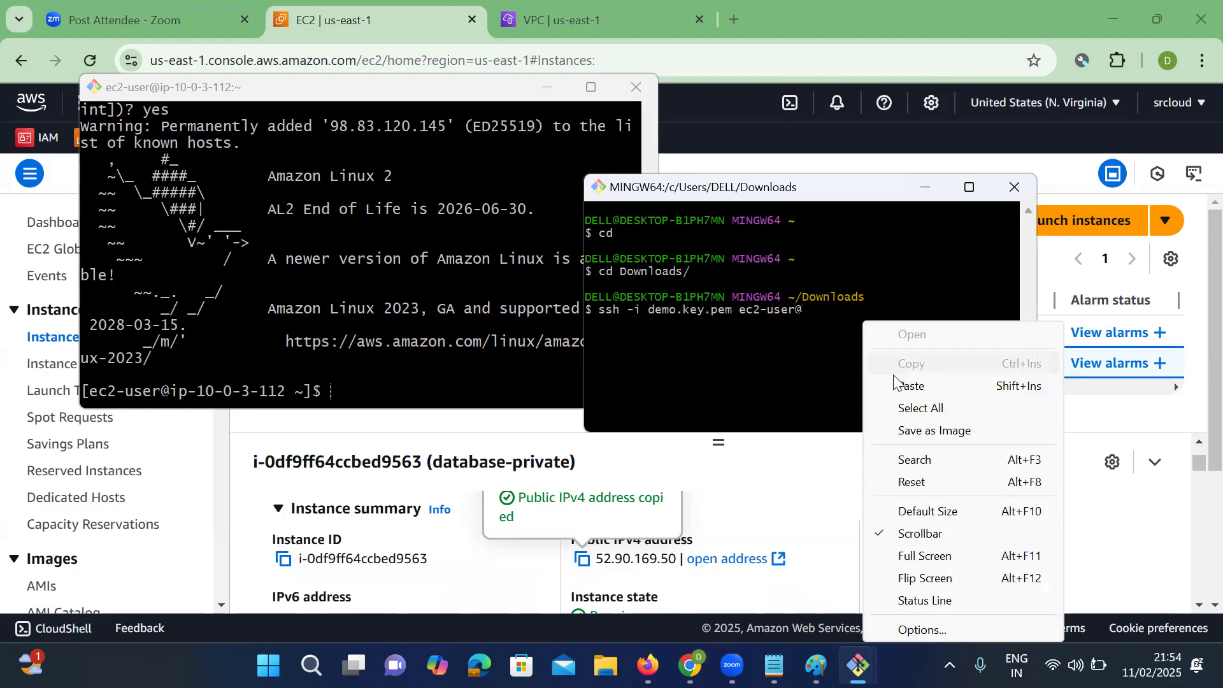
{"action": "left_click", "coordinate": [898, 385]}
{"action": "key", "text": "Return"}
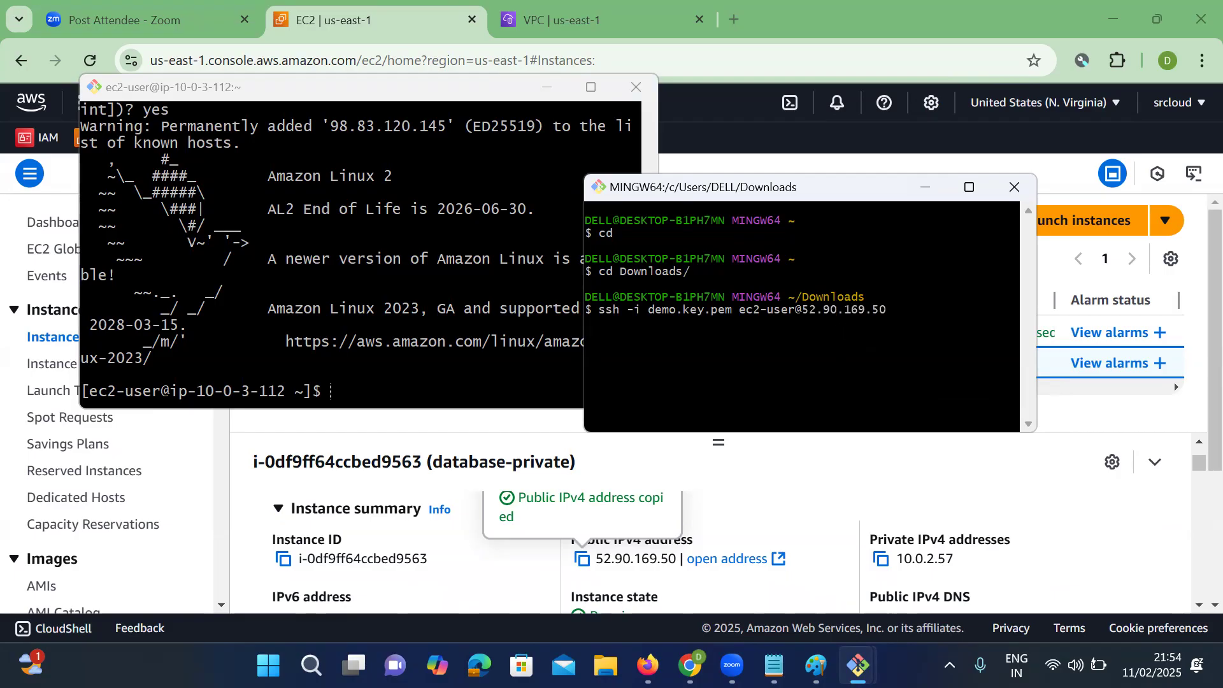
Switch to the VPC console in the browser, list the route tables, and select only private-rt-feb.
{"action": "left_click", "coordinate": [352, 436]}
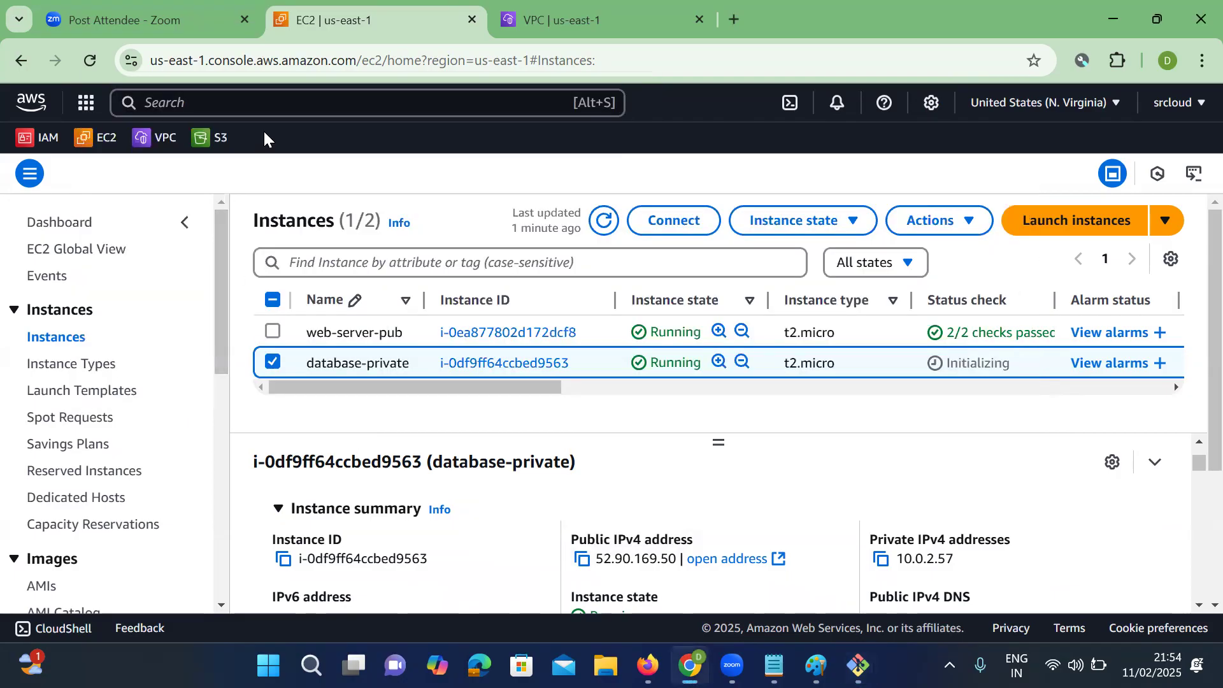
{"action": "key", "text": "ctrl+Tab"}
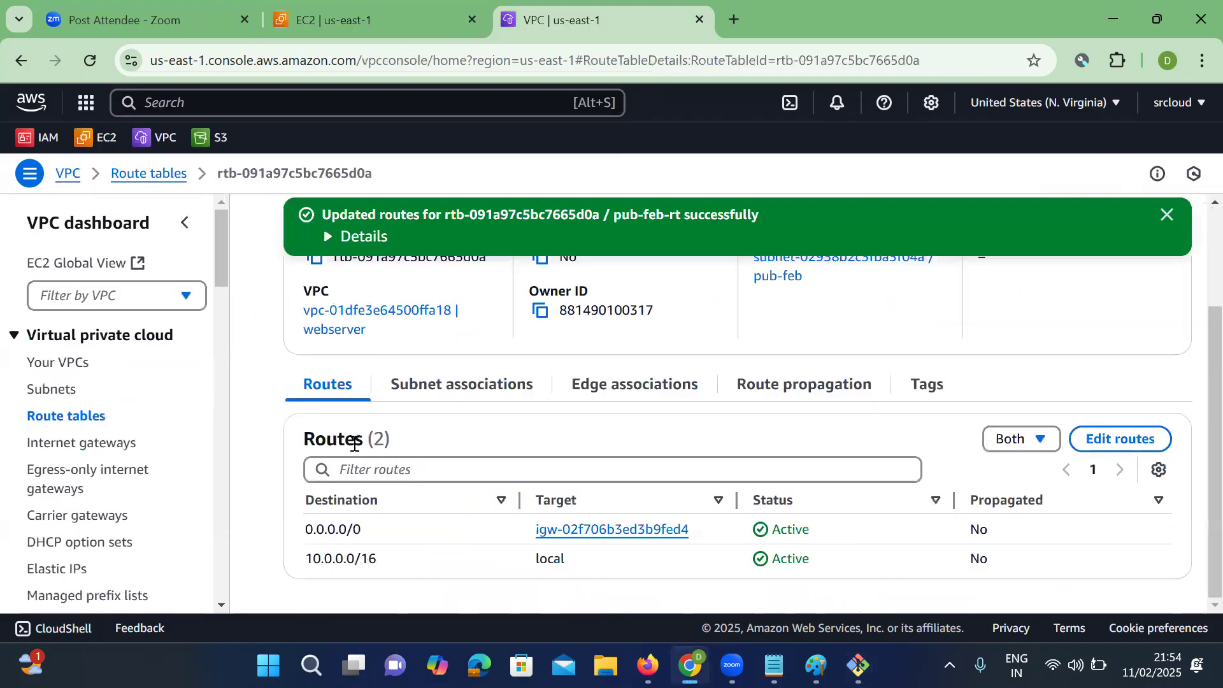
{"action": "left_click", "coordinate": [72, 419]}
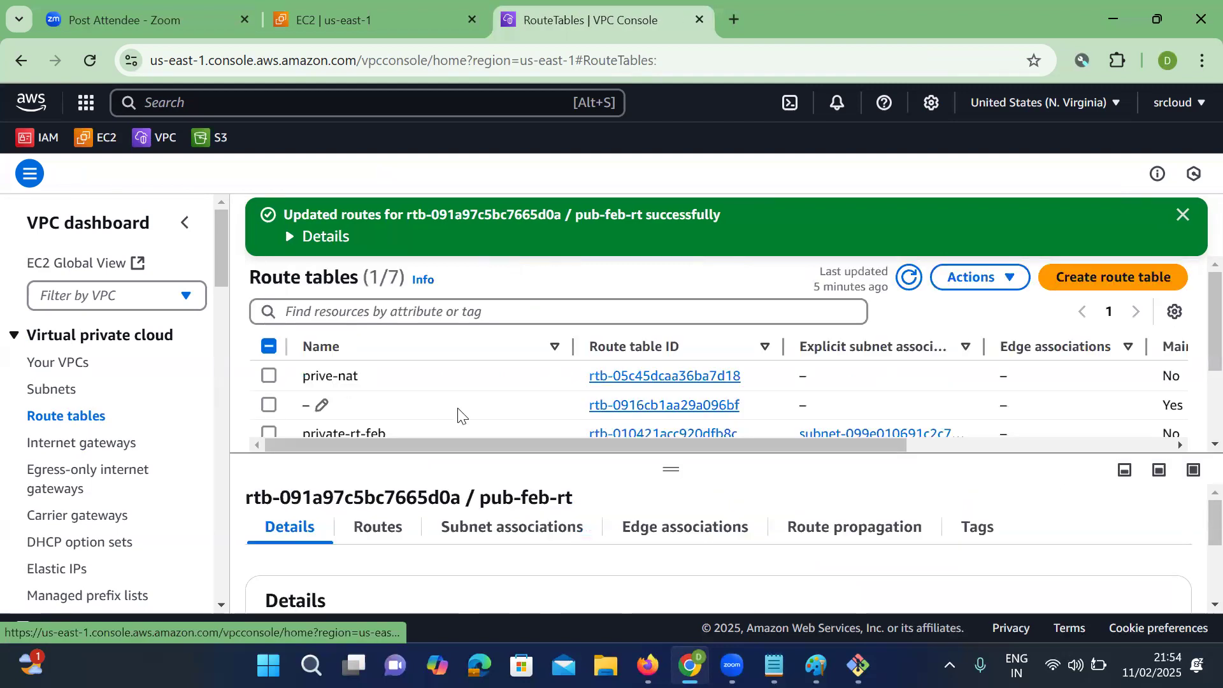
{"action": "scroll", "coordinate": [390, 410], "scroll_direction": "down", "scroll_amount": 3}
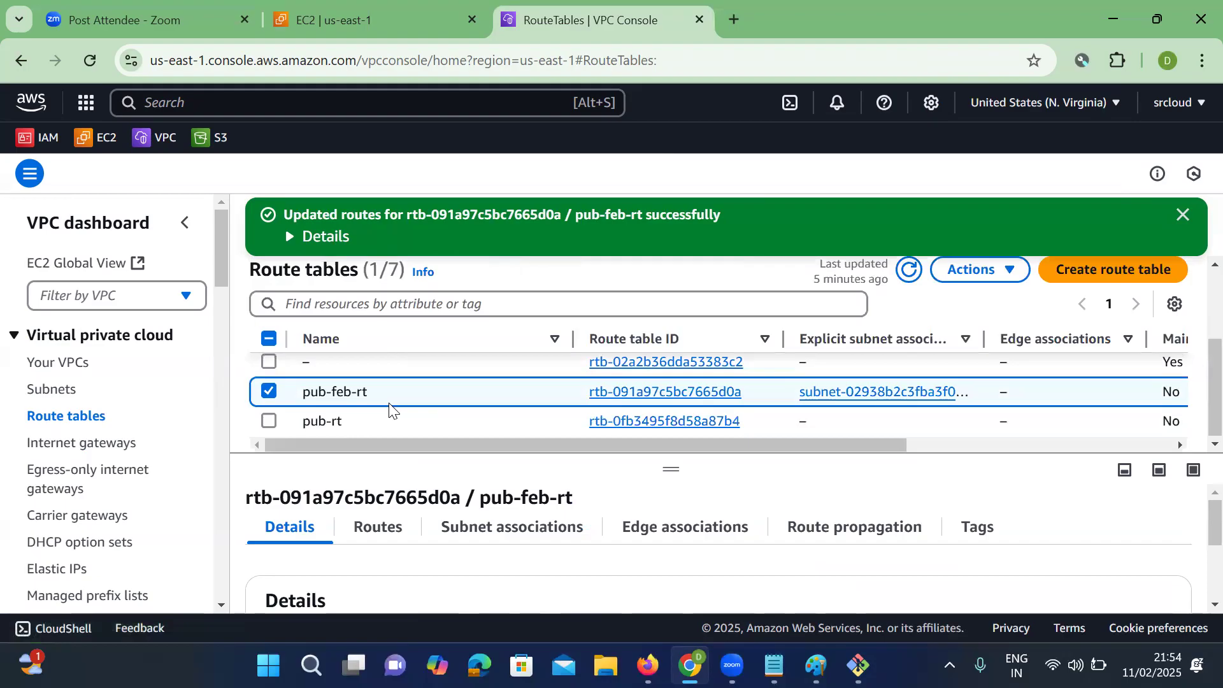
{"action": "left_click", "coordinate": [280, 397]}
{"action": "scroll", "coordinate": [280, 400], "scroll_direction": "up", "scroll_amount": 2}
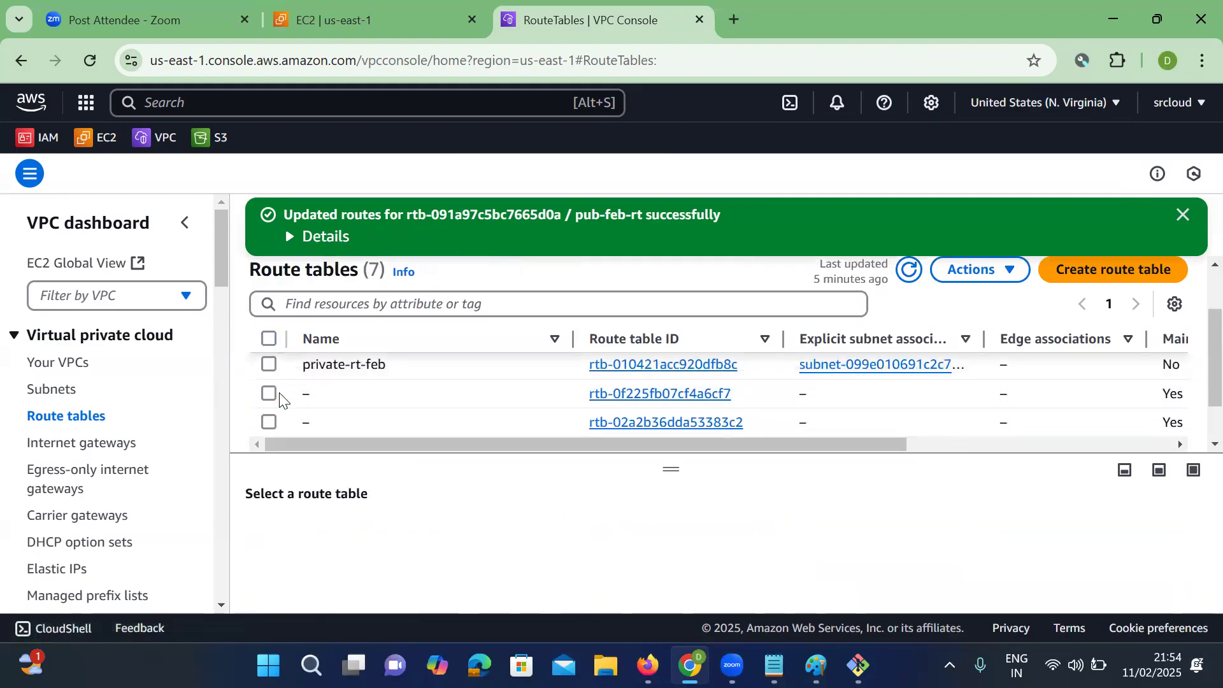
{"action": "left_click", "coordinate": [270, 367]}
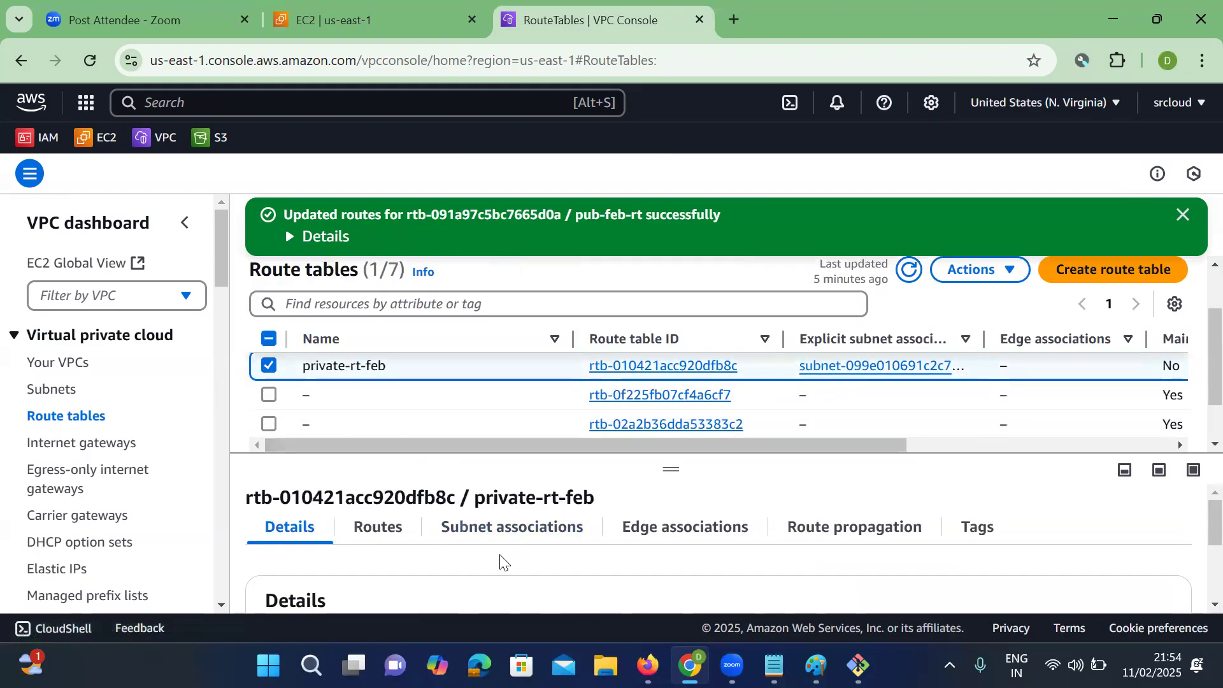
Examine the explicit subnet associations and the routes of the private-rt-feb route table.
{"action": "left_click", "coordinate": [499, 531]}
{"action": "scroll", "coordinate": [499, 519], "scroll_direction": "down", "scroll_amount": 1}
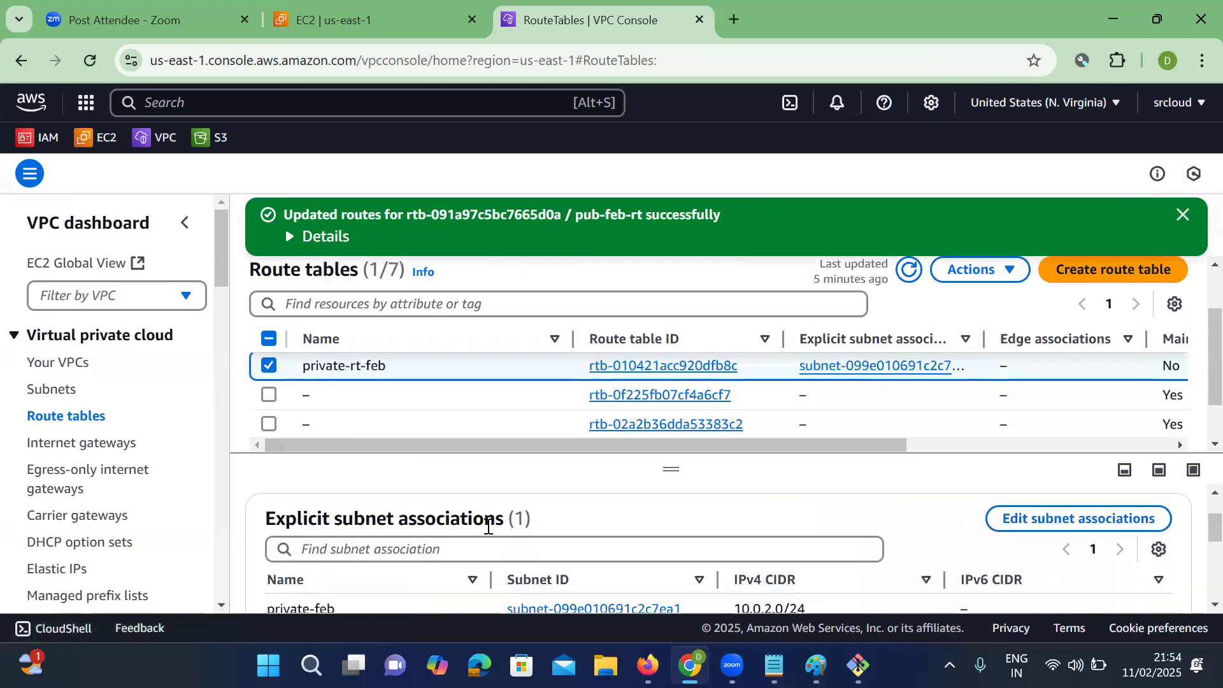
{"action": "scroll", "coordinate": [409, 557], "scroll_direction": "up", "scroll_amount": 1}
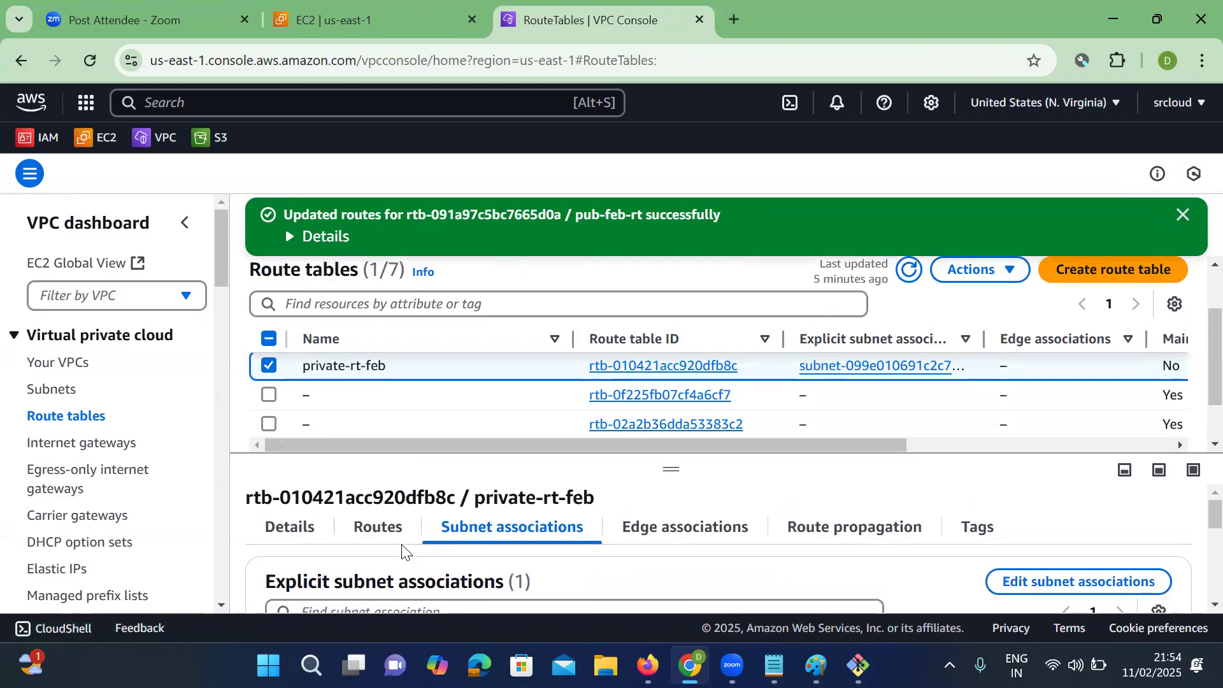
{"action": "left_click", "coordinate": [377, 531]}
{"action": "scroll", "coordinate": [374, 523], "scroll_direction": "down", "scroll_amount": 1}
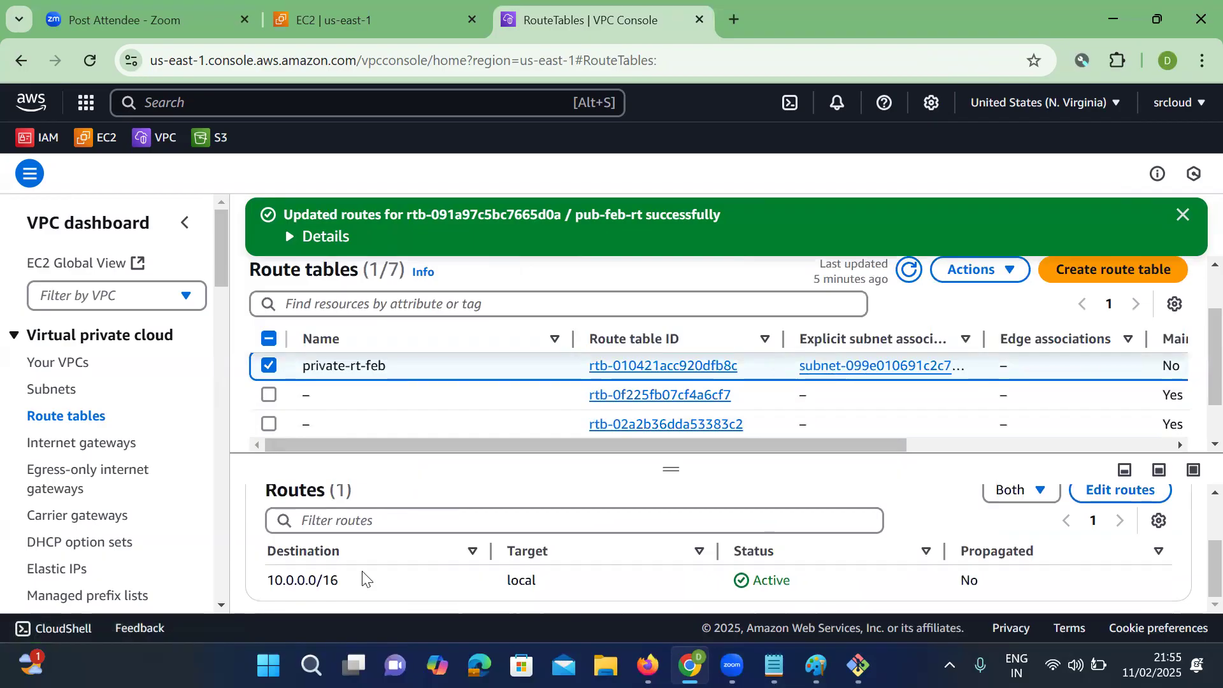
{"action": "scroll", "coordinate": [389, 573], "scroll_direction": "up", "scroll_amount": 1}
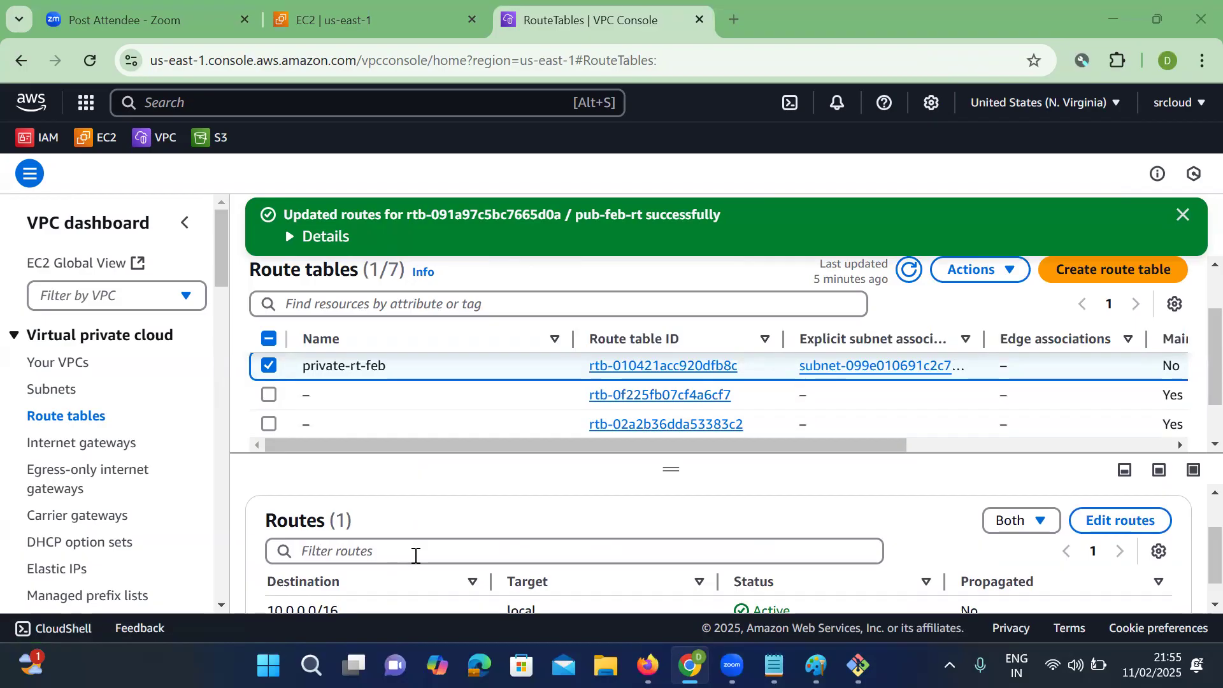
Check the SSH attempt in the terminal, and examine the public and private IPv4 addresses of database-private in the EC2 console.
{"action": "key", "text": "alt+Tab"}
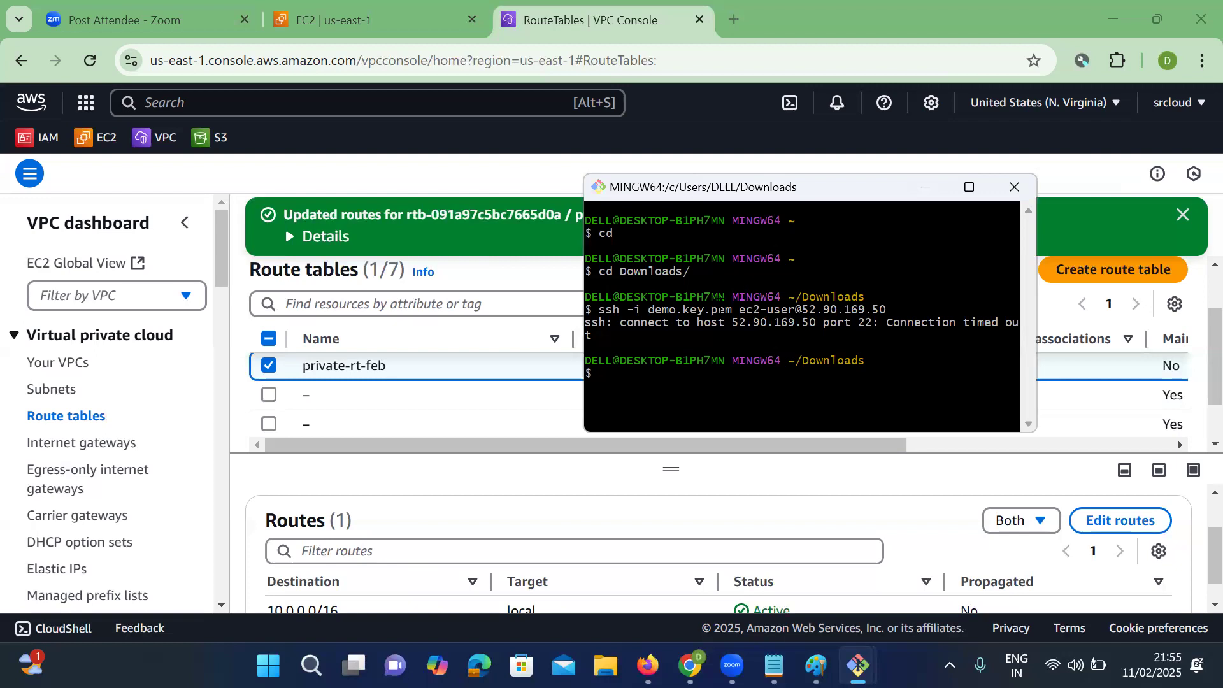
{"action": "left_click", "coordinate": [270, 22]}
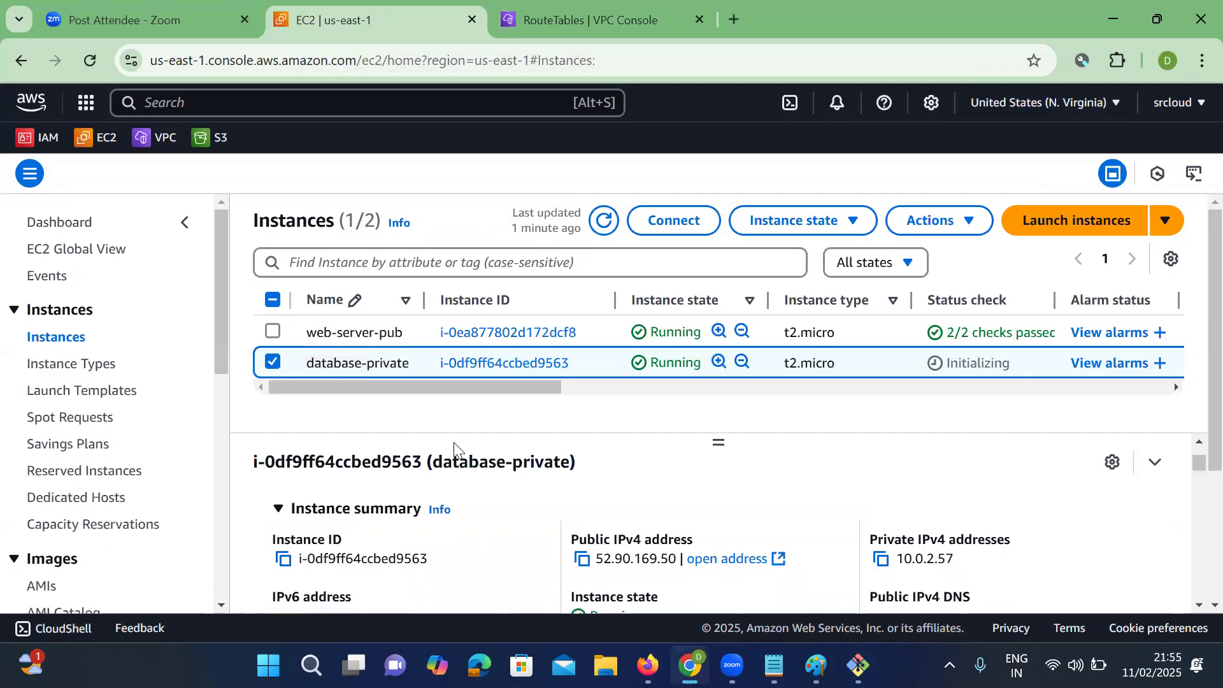
{"action": "left_click", "coordinate": [590, 568]}
{"action": "scroll", "coordinate": [951, 574], "scroll_direction": "down", "scroll_amount": 1}
{"action": "scroll", "coordinate": [915, 574], "scroll_direction": "up", "scroll_amount": 5}
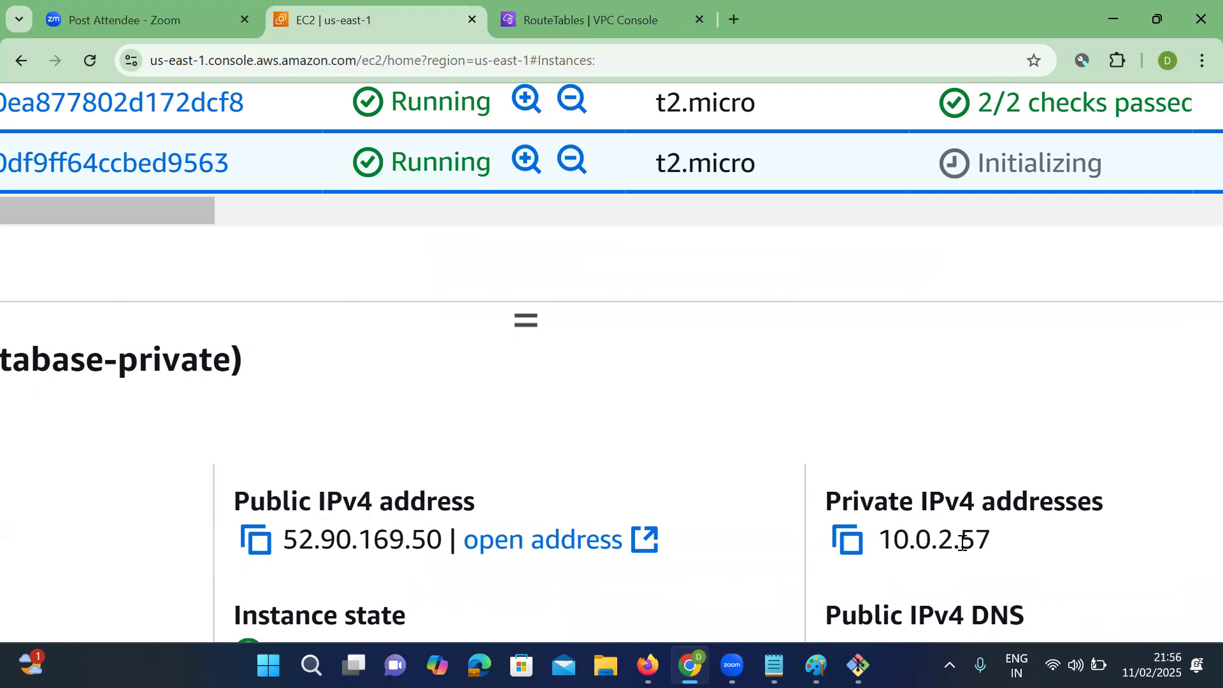
{"action": "scroll", "coordinate": [961, 542], "scroll_direction": "down", "scroll_amount": 3}
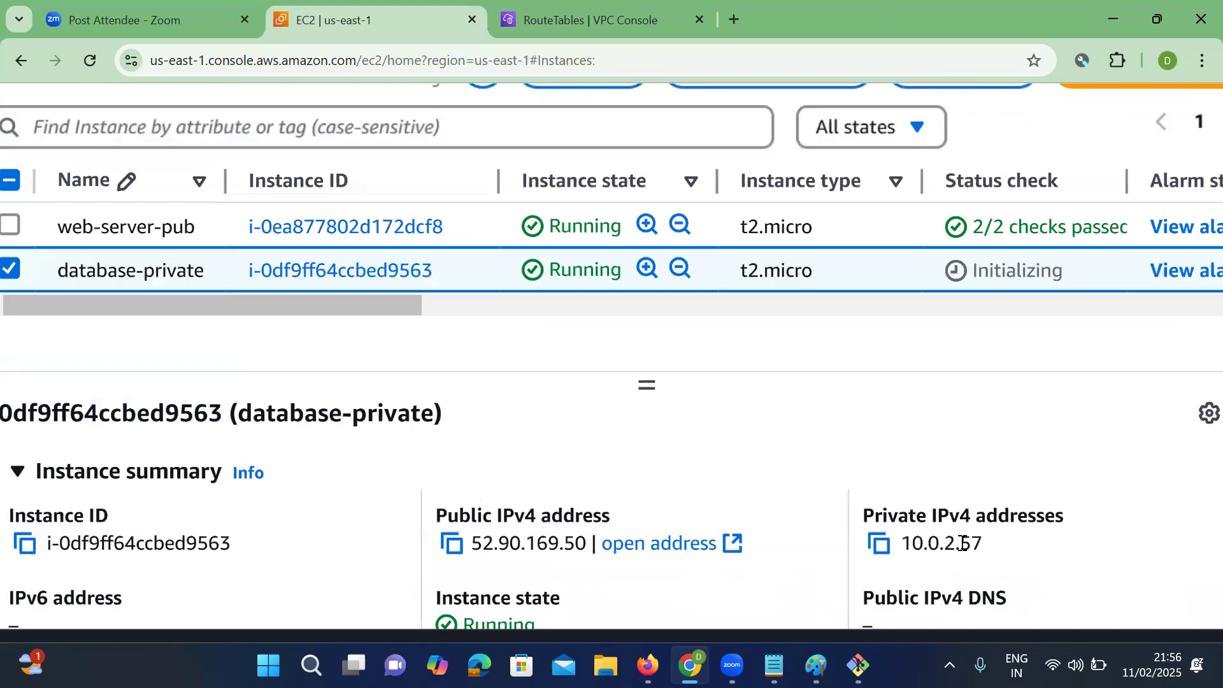
{"action": "scroll", "coordinate": [962, 542], "scroll_direction": "down", "scroll_amount": 5}
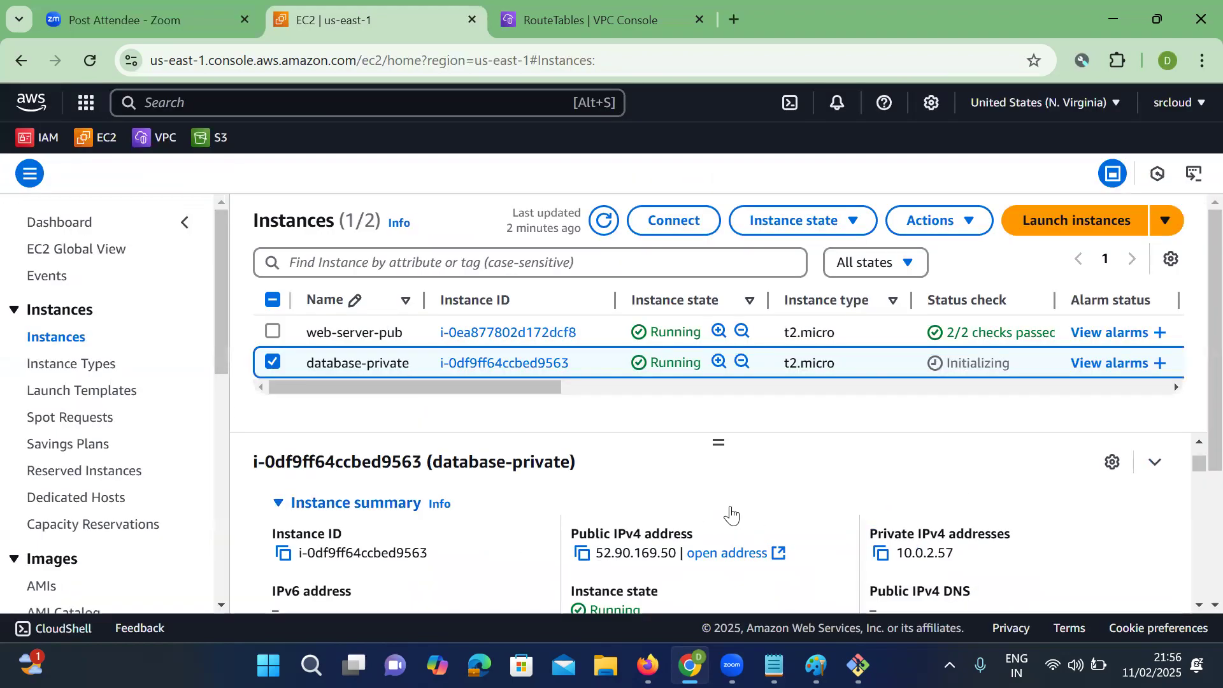
Copy the private IPv4 address of the database-private instance.
{"action": "key", "text": "alt+Tab"}
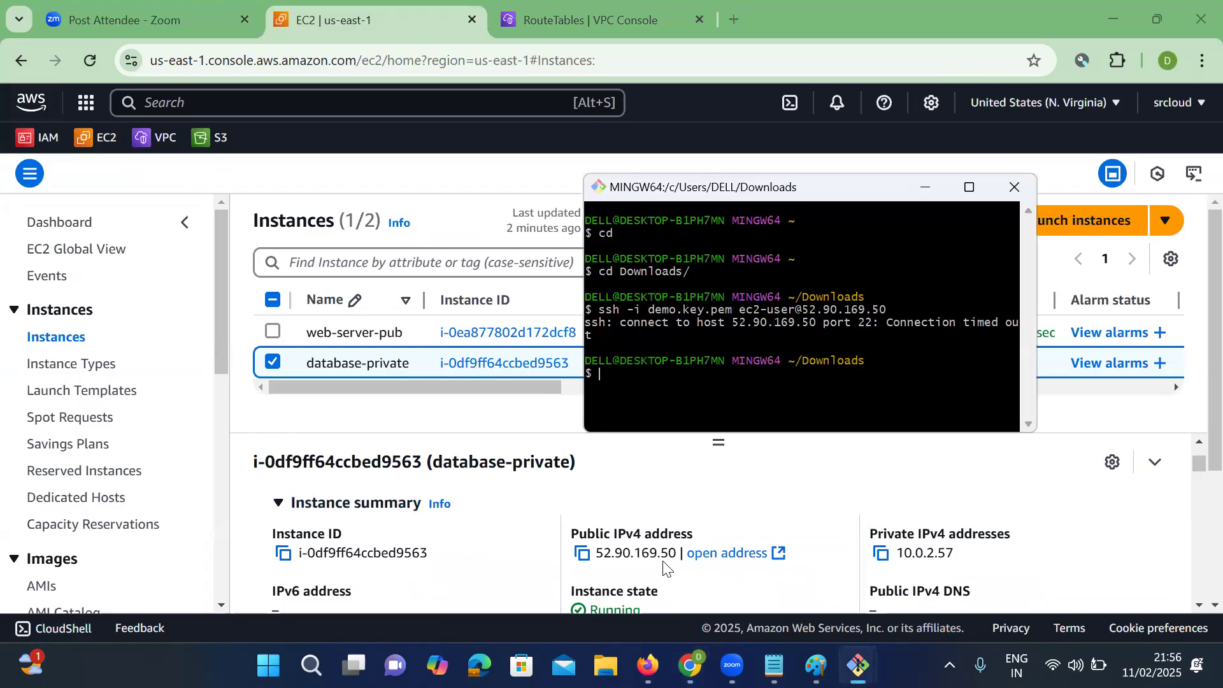
{"action": "left_click", "coordinate": [877, 554]}
{"action": "left_click", "coordinate": [876, 554]}
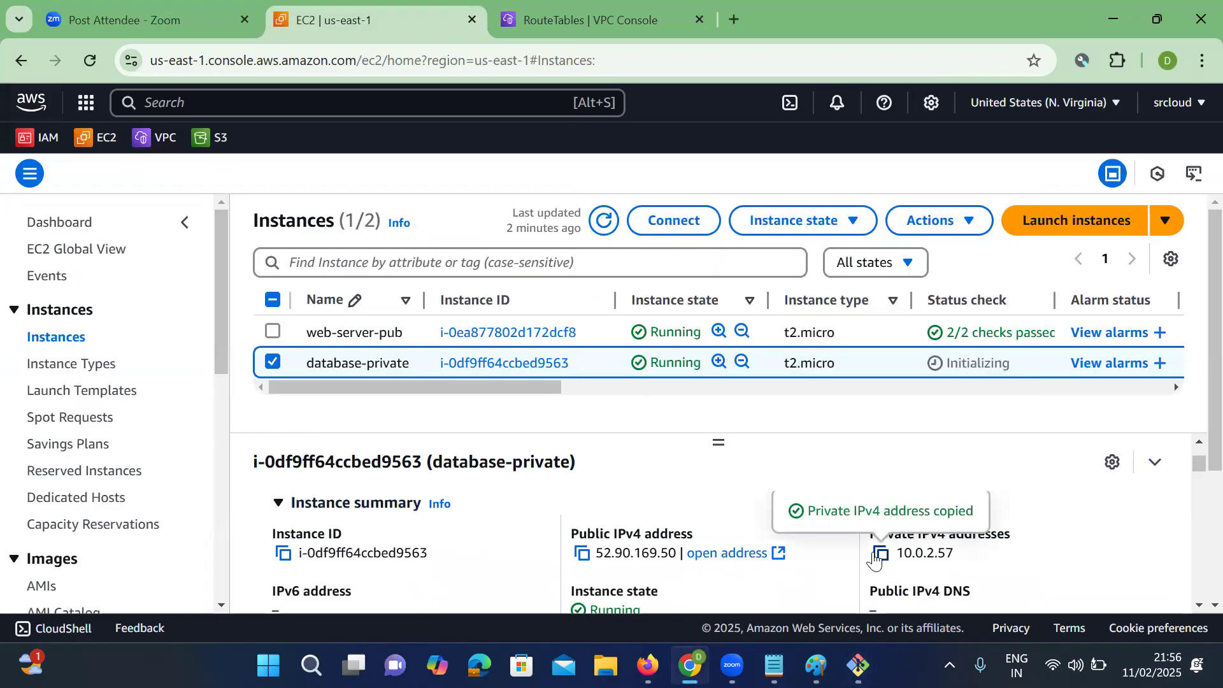
{"action": "key", "text": "alt+Tab"}
{"action": "key", "text": "alt+Tab"}
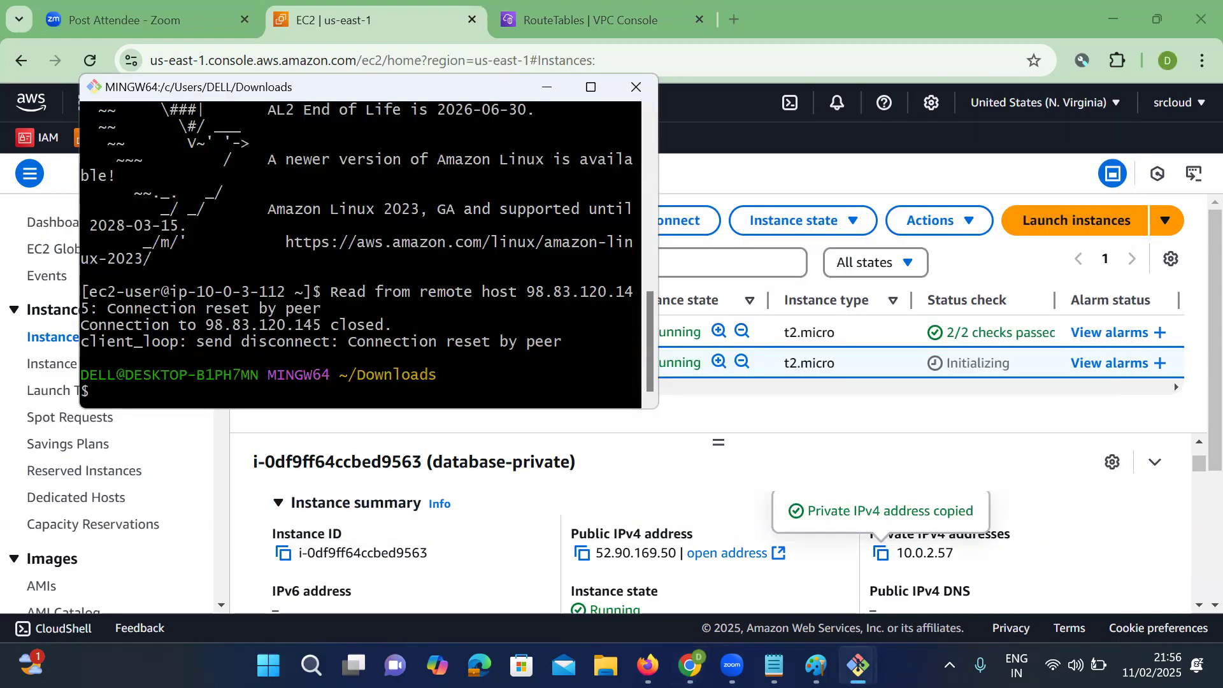
{"action": "key", "text": "Up"}
{"action": "key", "text": "Return"}
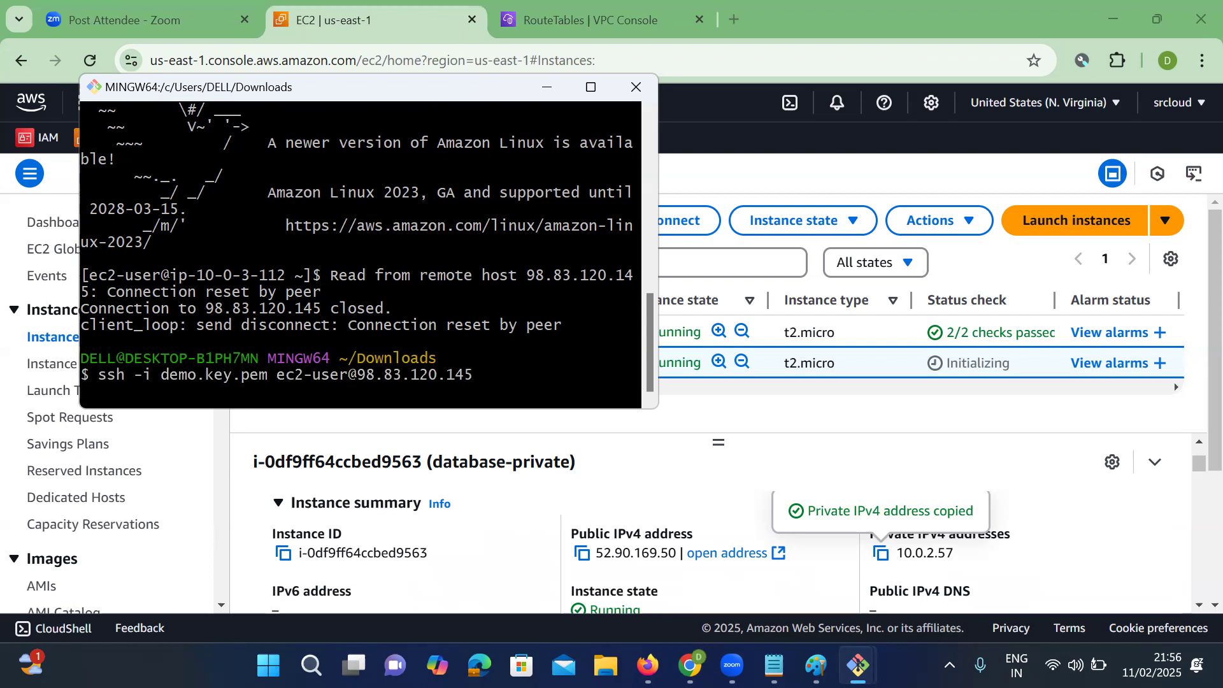